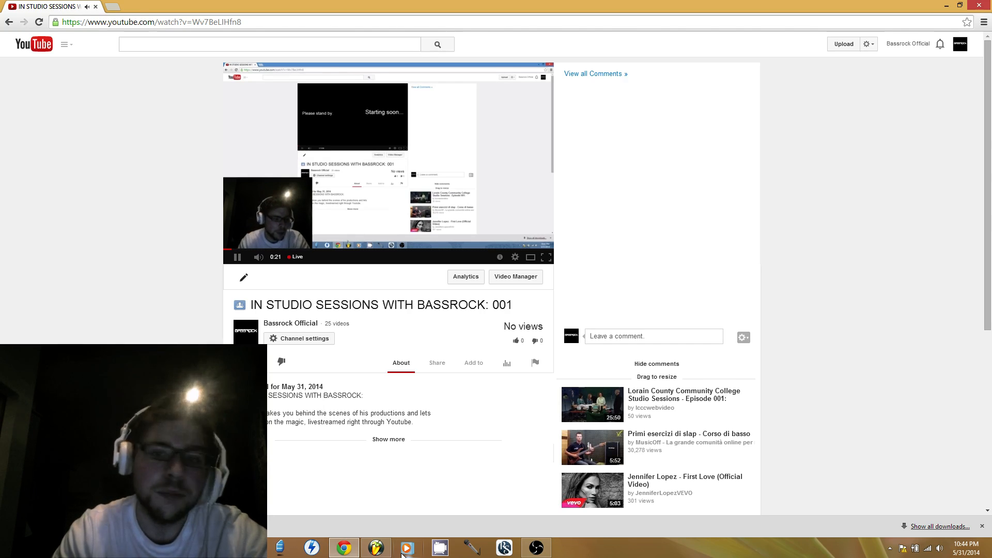
Switch to FL Studio, play back the kick drum pattern and set the system volume to 54
{"action": "left_click", "coordinate": [376, 548]}
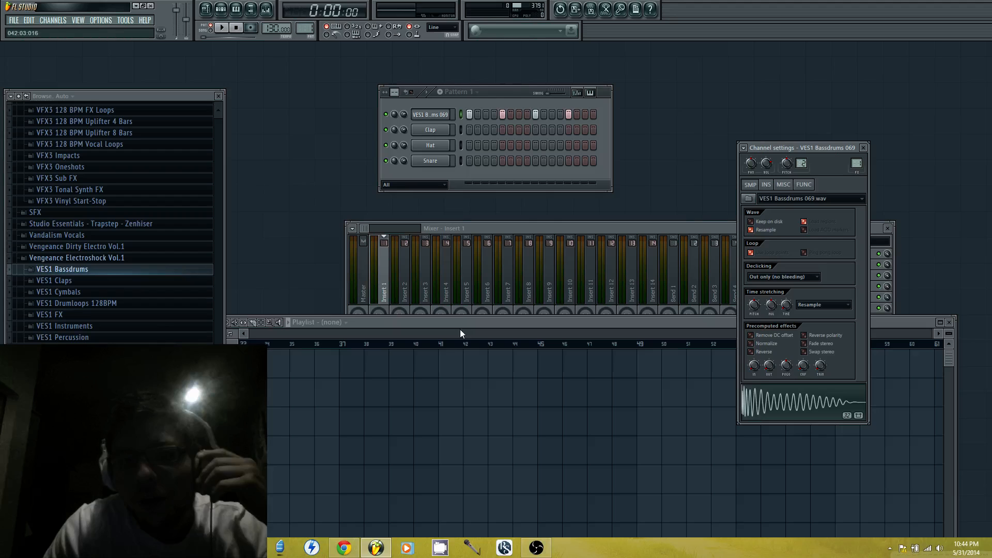
{"action": "left_click", "coordinate": [222, 28]}
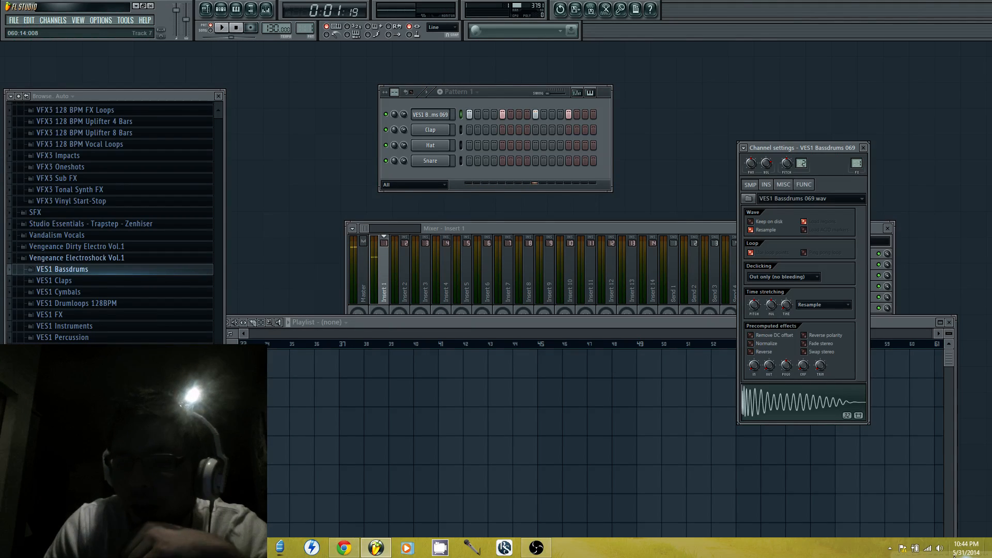
{"action": "left_click", "coordinate": [940, 548]}
{"action": "left_click_drag", "start_coordinate": [942, 453], "coordinate": [942, 440]}
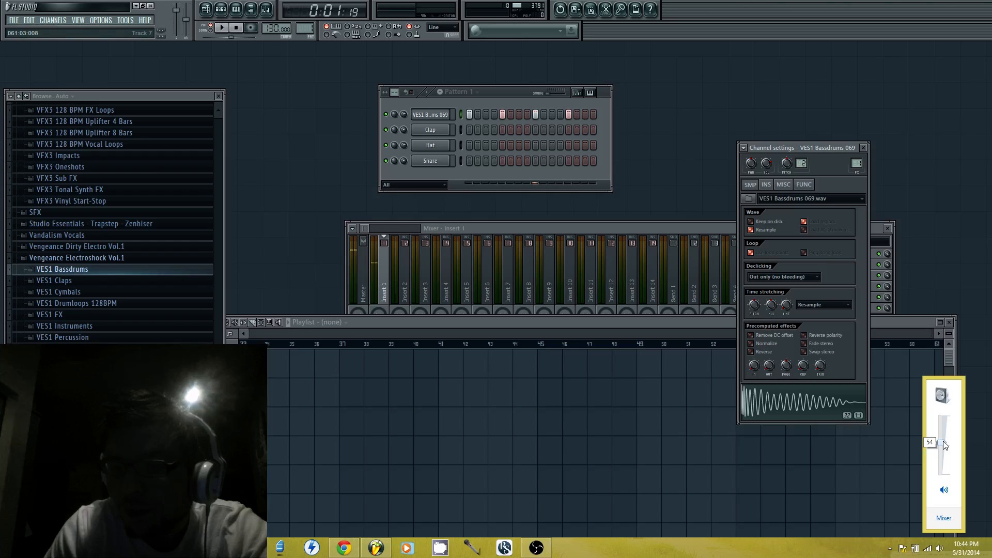
Add a Sylenth1 channel and a Harmor channel to Pattern 1
{"action": "left_click", "coordinate": [53, 20]}
{"action": "mouse_move", "coordinate": [58, 31]}
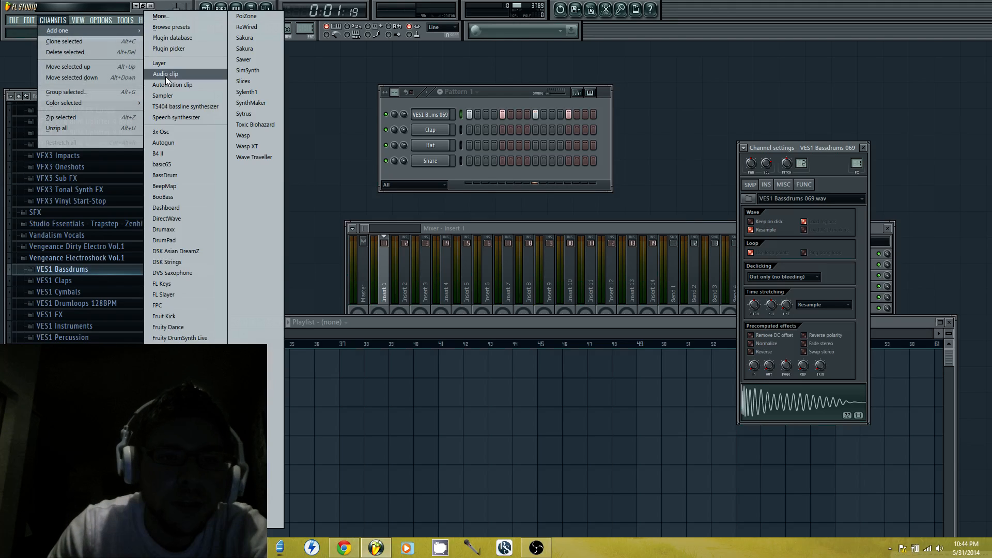
{"action": "left_click", "coordinate": [238, 90]}
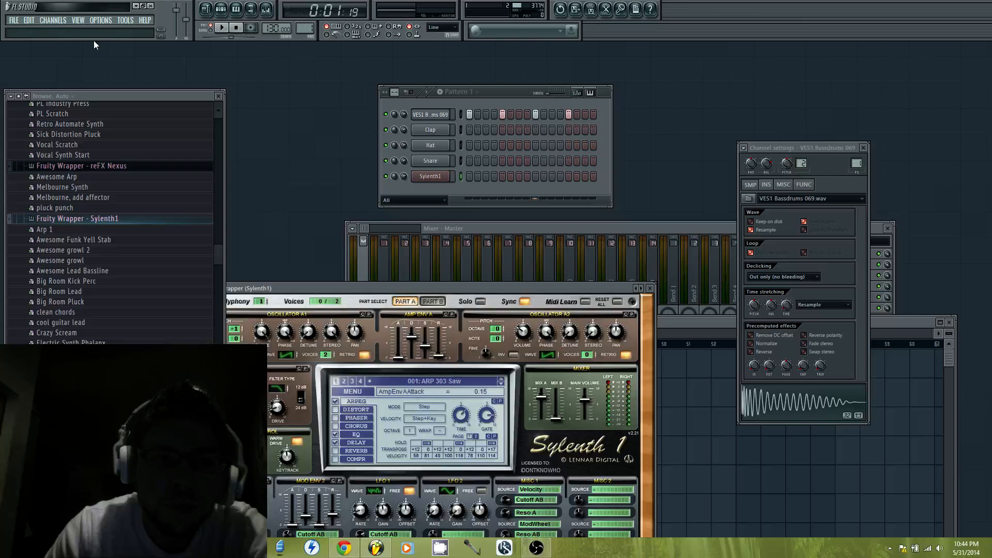
{"action": "left_click", "coordinate": [53, 20]}
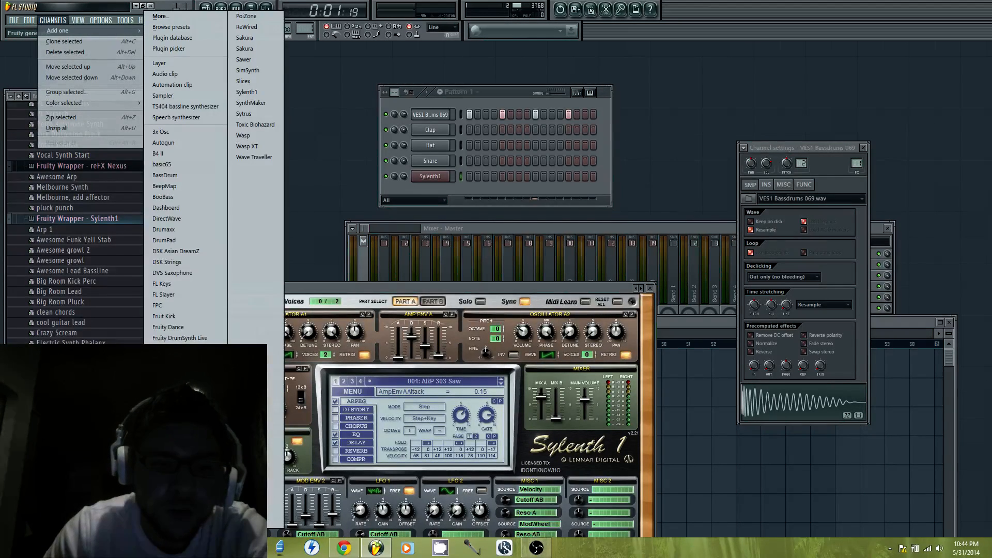
{"action": "left_click", "coordinate": [162, 455]}
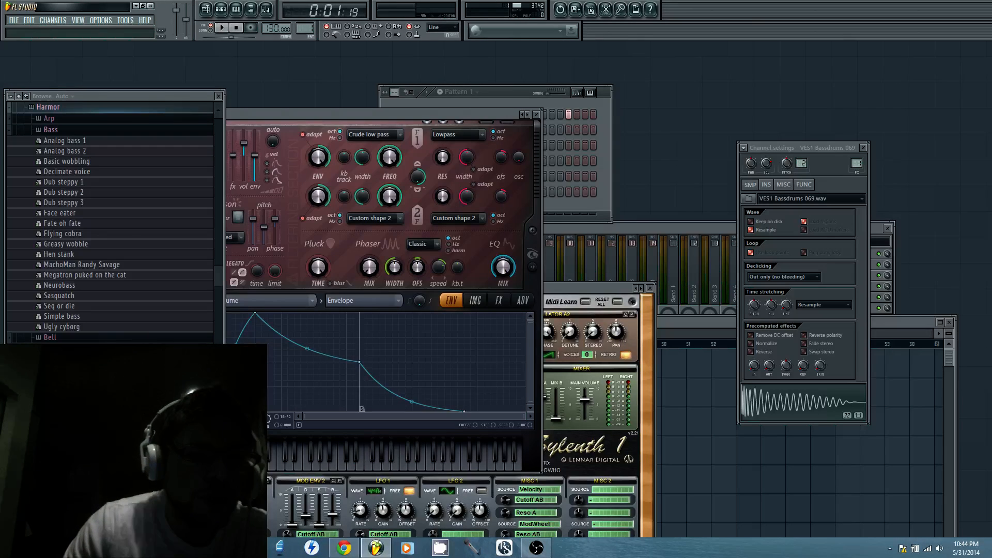
{"action": "left_click", "coordinate": [604, 198]}
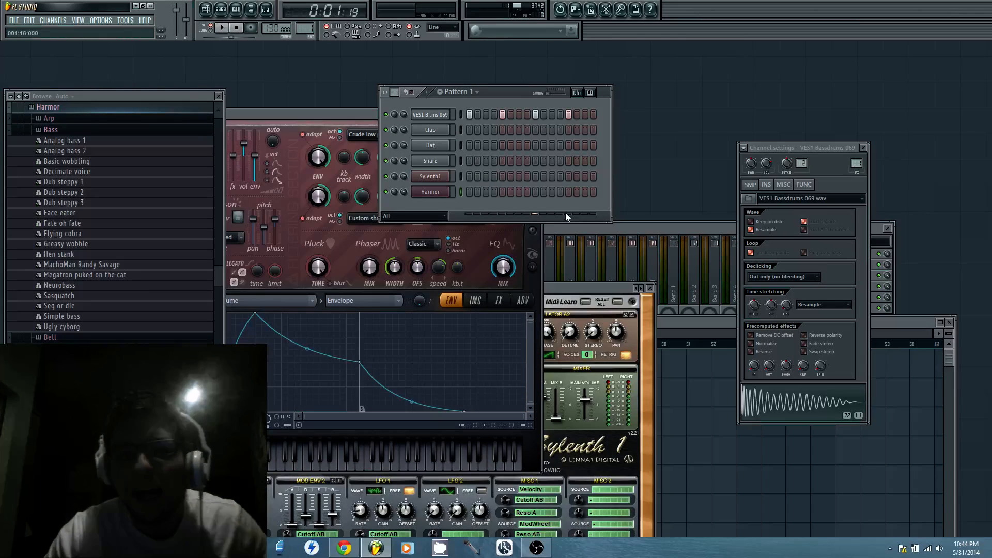
Open the piano roll for the Sylenth1 channel and arrange it below the fully visible Sylenth1 window
{"action": "left_click", "coordinate": [387, 115]}
{"action": "left_click", "coordinate": [433, 179]}
{"action": "right_click", "coordinate": [433, 179]}
{"action": "left_click", "coordinate": [480, 177]}
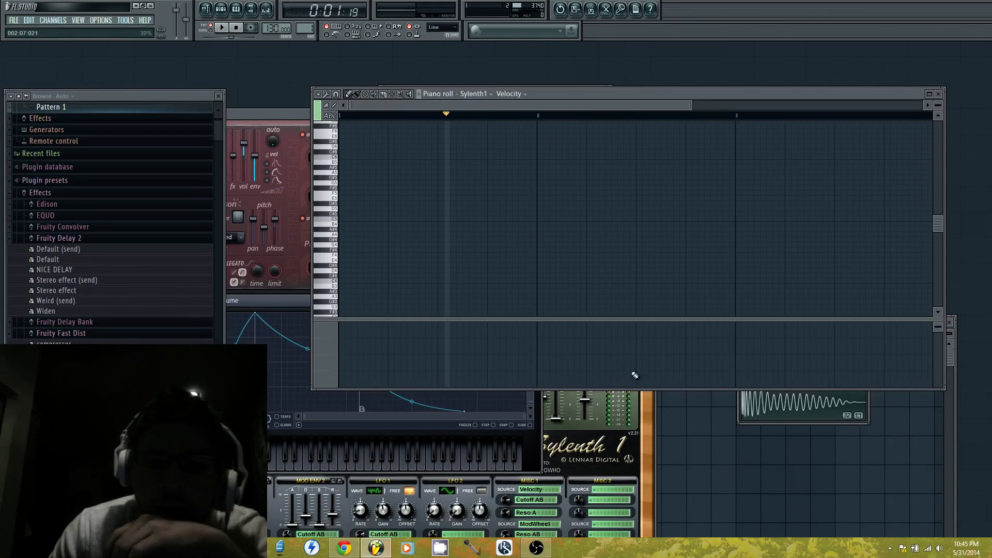
{"action": "left_click_drag", "start_coordinate": [643, 95], "coordinate": [583, 380]}
{"action": "left_click_drag", "start_coordinate": [579, 290], "coordinate": [880, 133]}
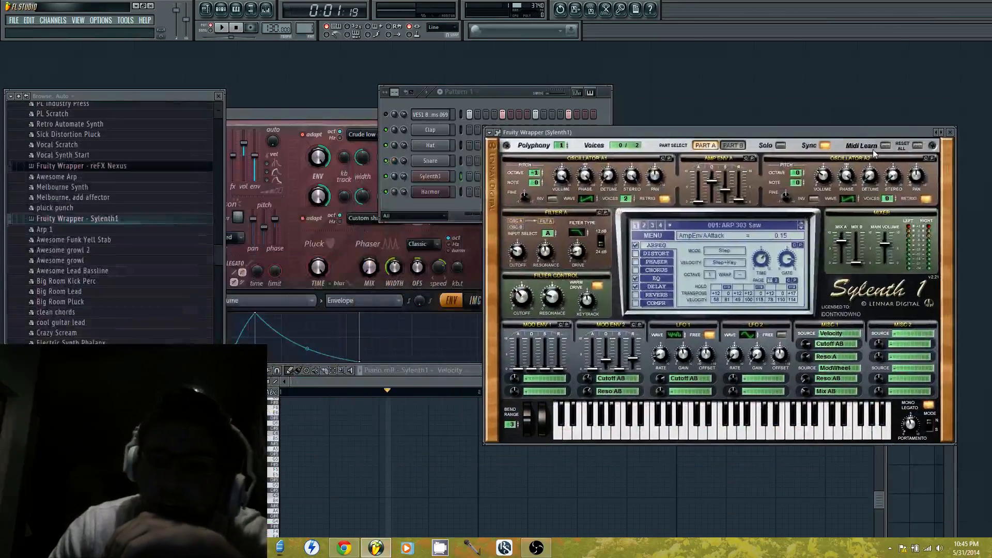
Load the bank Shocking Sounds 5.fxb from the Sylenth1 Mega Soundbank 2013 [PAZ] folder into Sylenth1
{"action": "left_click", "coordinate": [665, 236]}
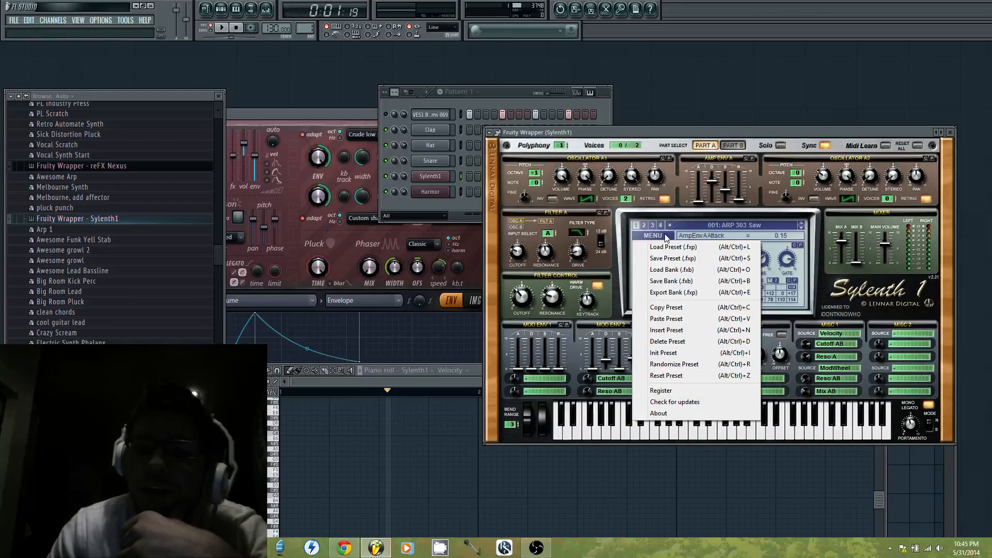
{"action": "left_click", "coordinate": [687, 269]}
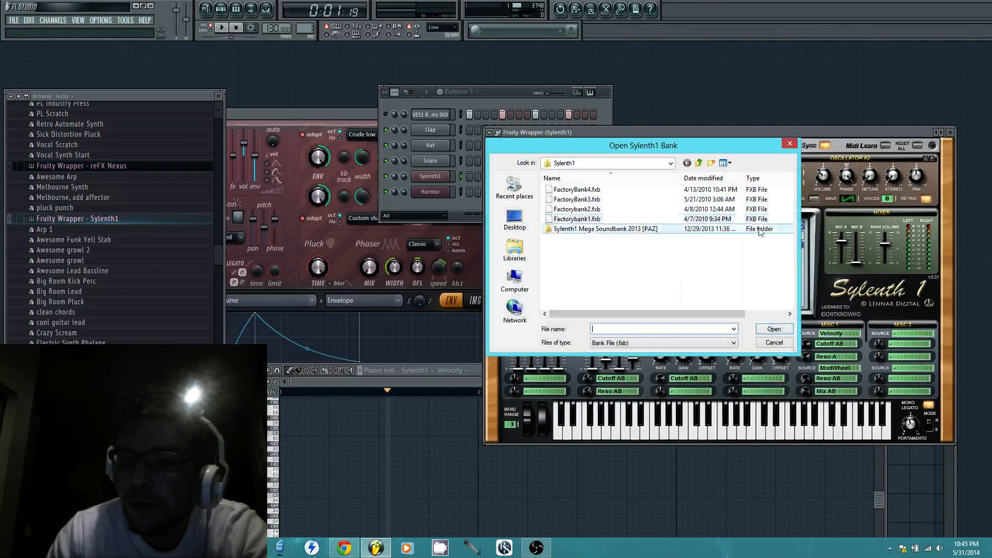
{"action": "double_click", "coordinate": [631, 229]}
{"action": "scroll", "coordinate": [651, 257], "scroll_direction": "down", "scroll_amount": 10}
{"action": "scroll", "coordinate": [651, 257], "scroll_direction": "down", "scroll_amount": 10}
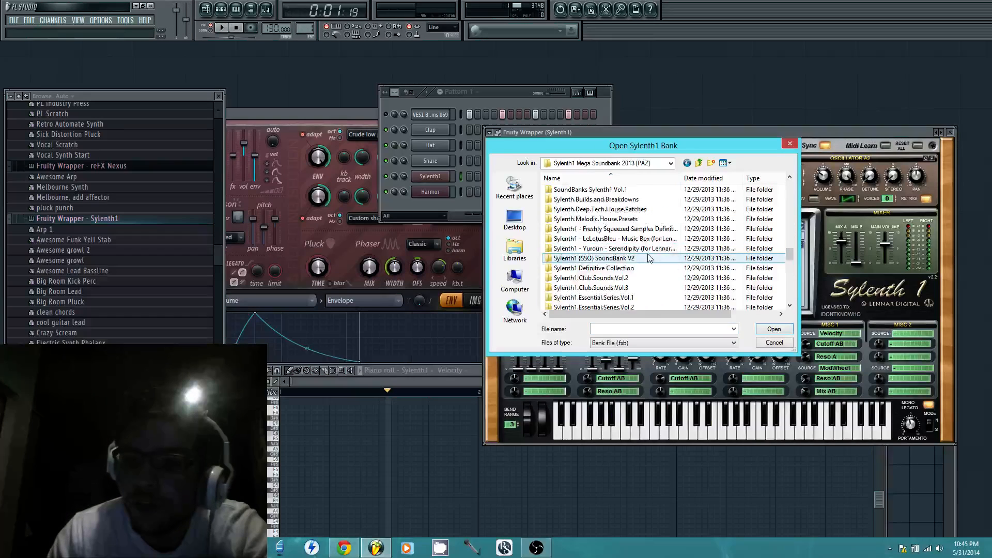
{"action": "scroll", "coordinate": [654, 254], "scroll_direction": "down", "scroll_amount": 2}
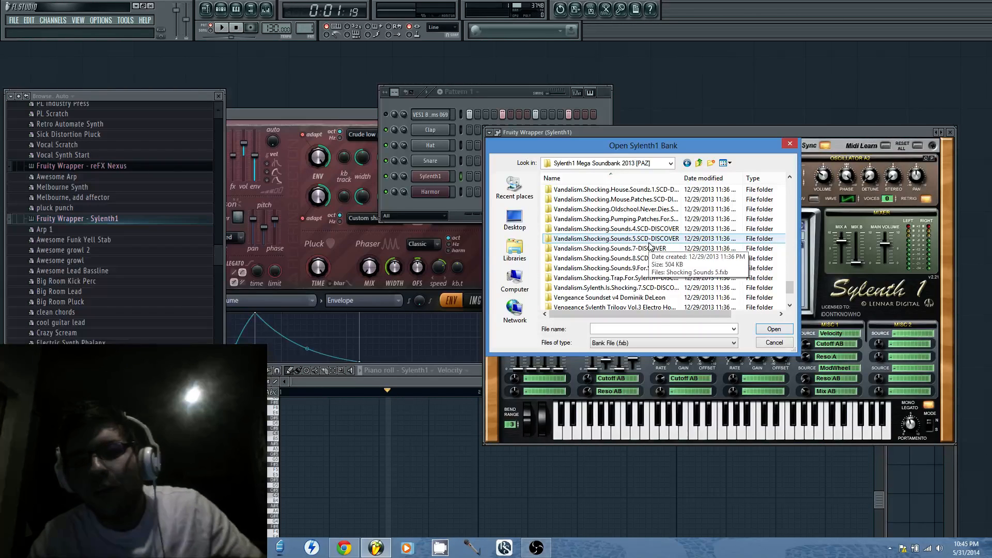
{"action": "double_click", "coordinate": [649, 239]}
{"action": "double_click", "coordinate": [613, 190]}
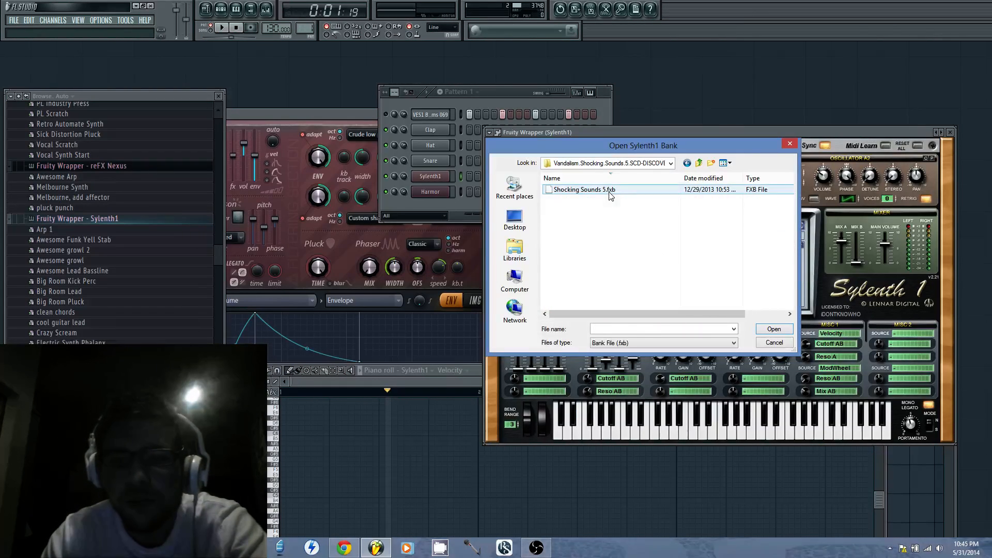
Load the bank Shocking Sounds 9.fxb from the Sylenth1 Mega Soundbank 2013 [PAZ] folder into Sylenth1
{"action": "left_click", "coordinate": [676, 236]}
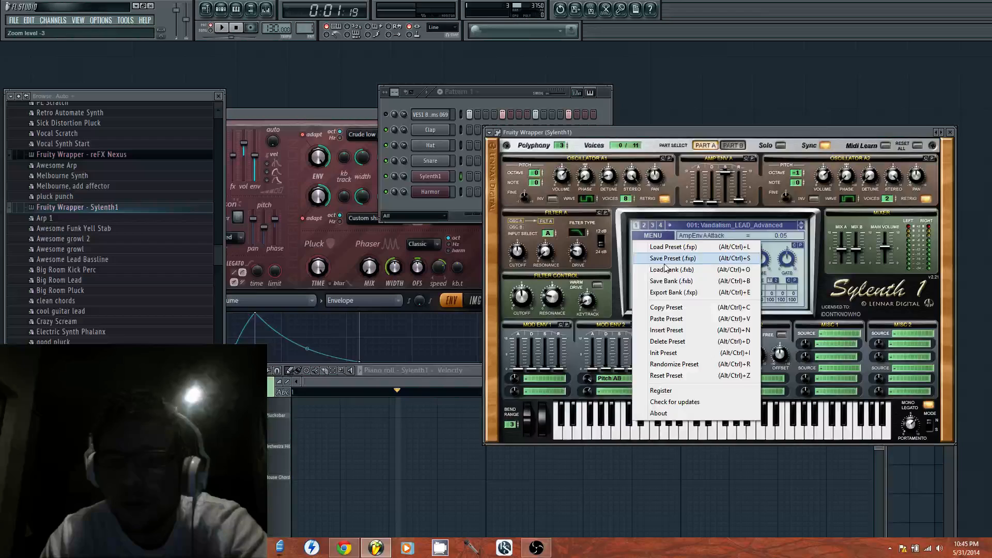
{"action": "left_click", "coordinate": [671, 260]}
{"action": "double_click", "coordinate": [588, 230]}
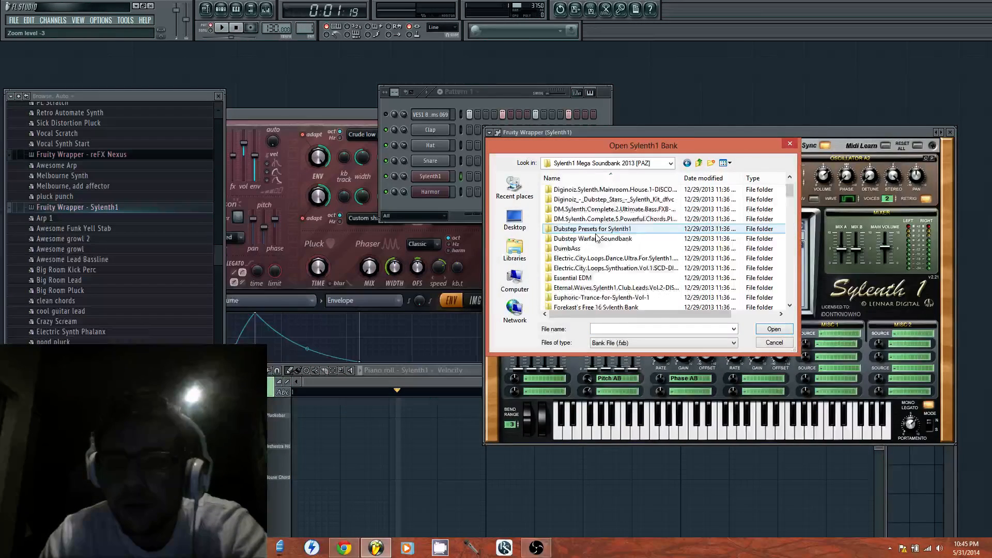
{"action": "scroll", "coordinate": [602, 241], "scroll_direction": "down", "scroll_amount": 10}
{"action": "scroll", "coordinate": [614, 259], "scroll_direction": "down", "scroll_amount": 5}
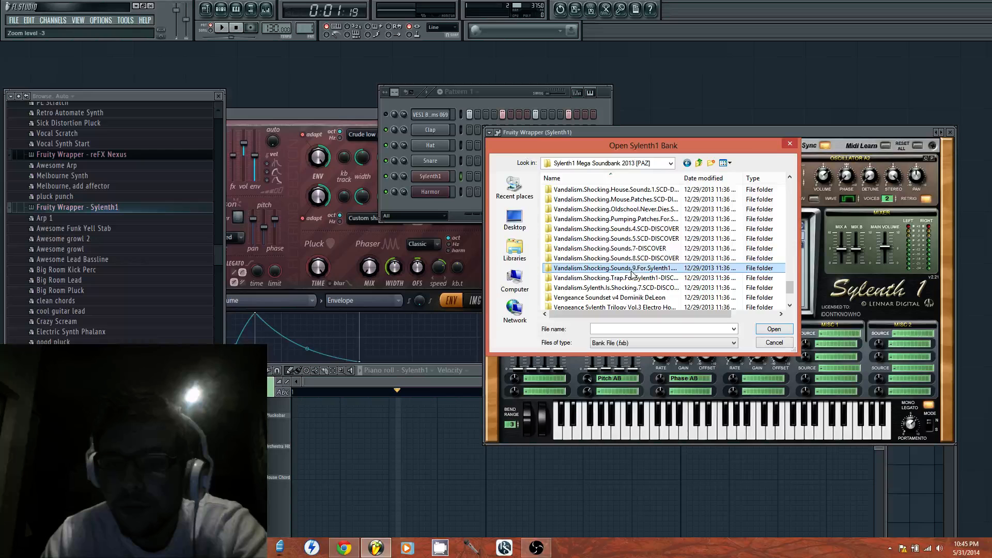
{"action": "left_click", "coordinate": [637, 269]}
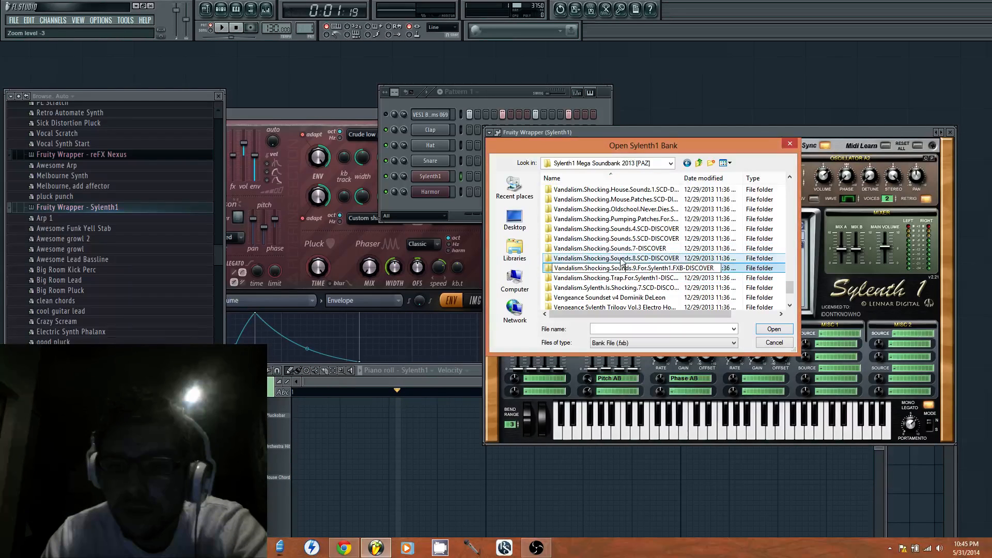
{"action": "double_click", "coordinate": [626, 268]}
{"action": "double_click", "coordinate": [584, 189]}
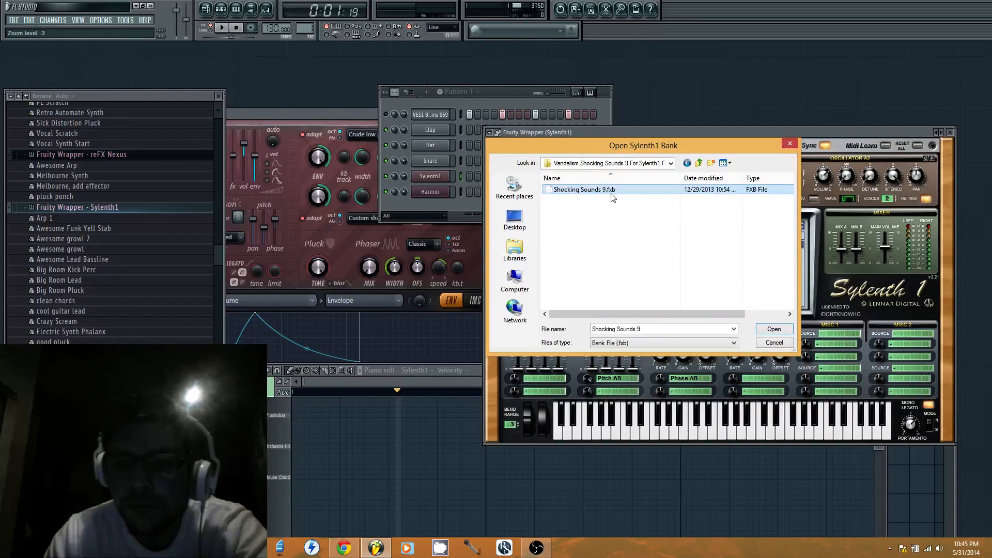
{"action": "left_click", "coordinate": [664, 236]}
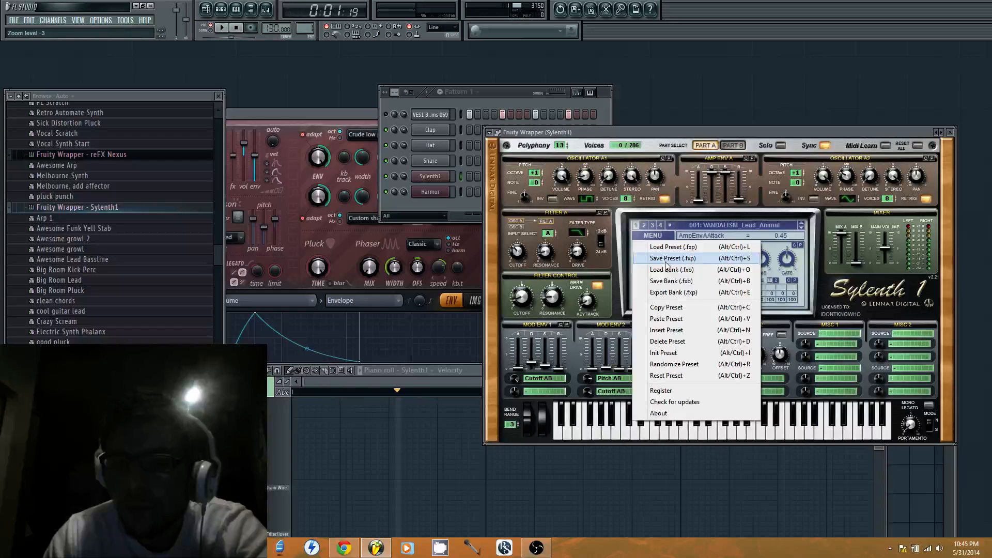
{"action": "left_click", "coordinate": [672, 270]}
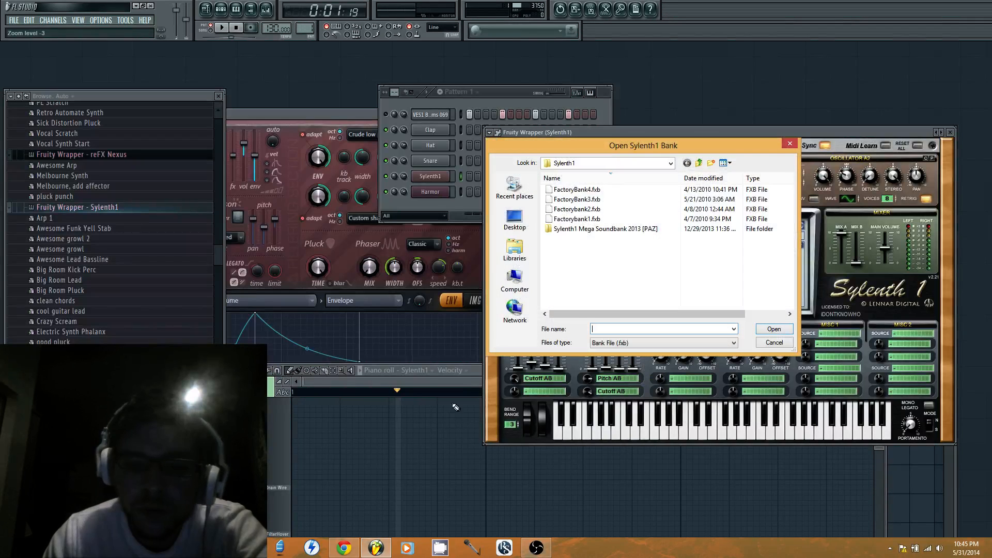
{"action": "left_click", "coordinate": [354, 550]}
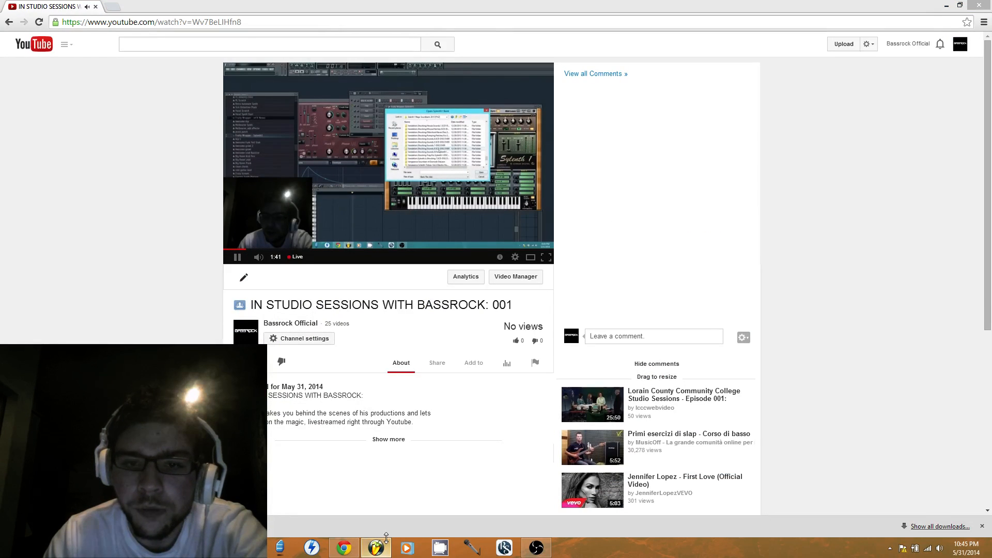
{"action": "left_click", "coordinate": [373, 549]}
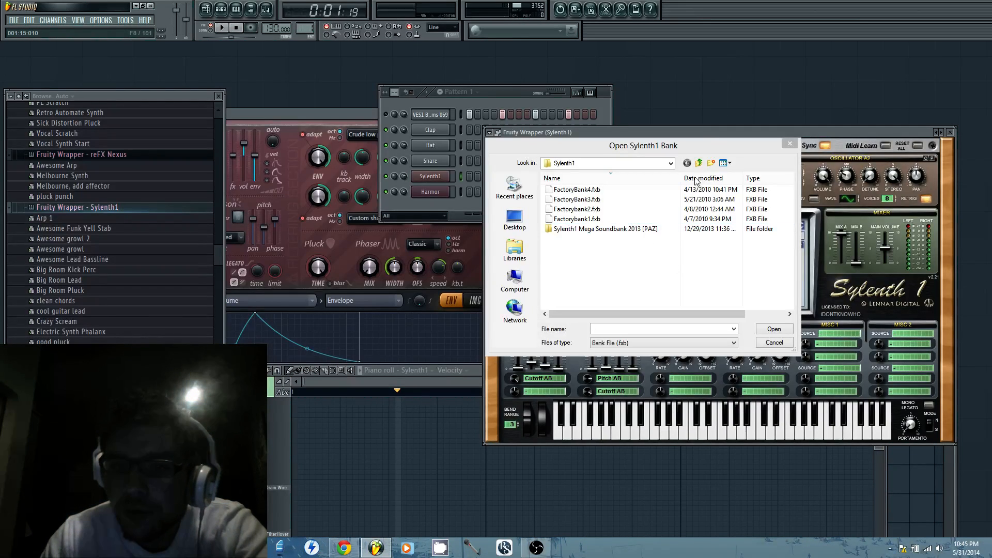
{"action": "left_click", "coordinate": [711, 144]}
{"action": "left_click_drag", "start_coordinate": [727, 146], "coordinate": [497, 377]}
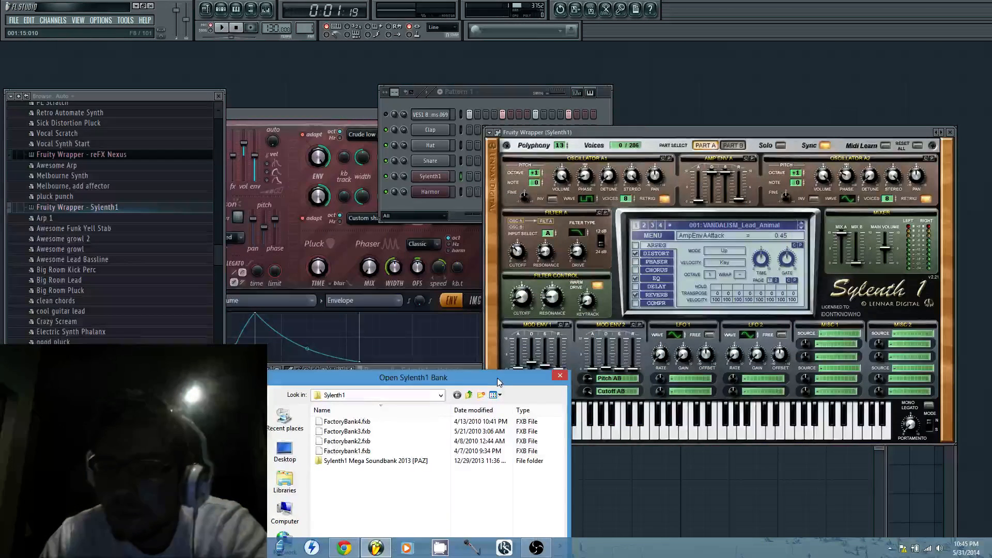
{"action": "left_click", "coordinate": [558, 378]}
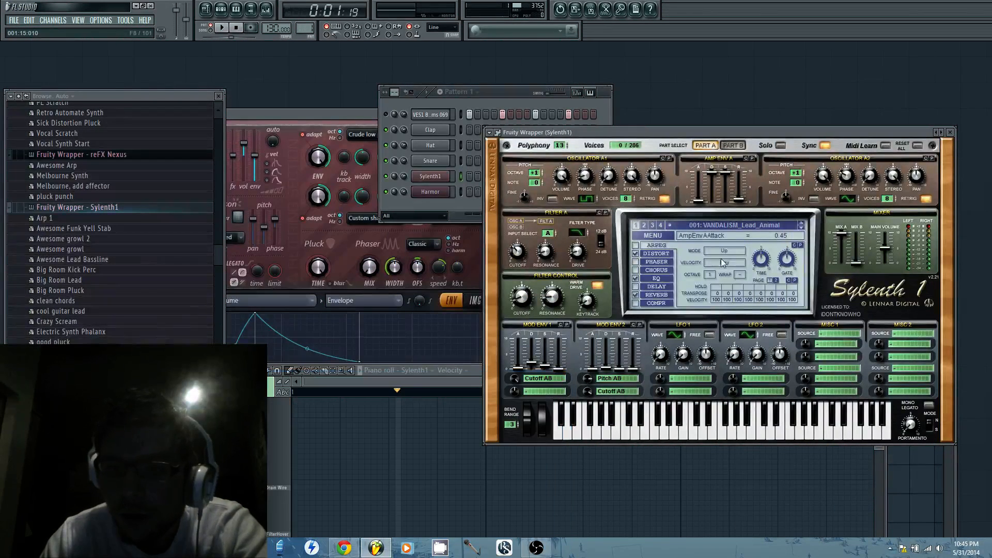
Audition the Sylenth1 presets VANDALISM_Bass_The End and VANDALISM_Bass_Rolling with notes on the piano roll keyboard
{"action": "left_click", "coordinate": [748, 225]}
{"action": "left_click", "coordinate": [764, 334]}
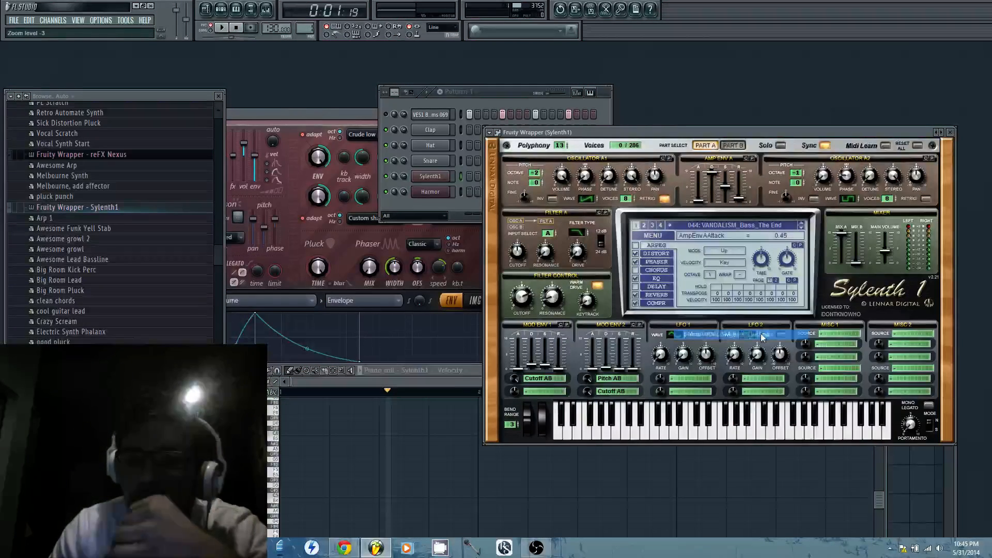
{"action": "left_click", "coordinate": [641, 464]}
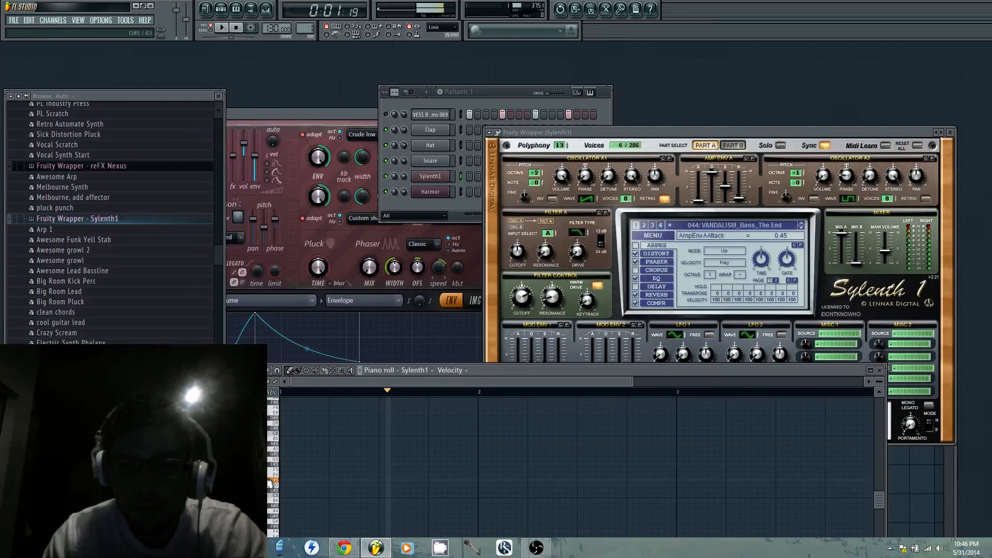
{"action": "left_click", "coordinate": [803, 228]}
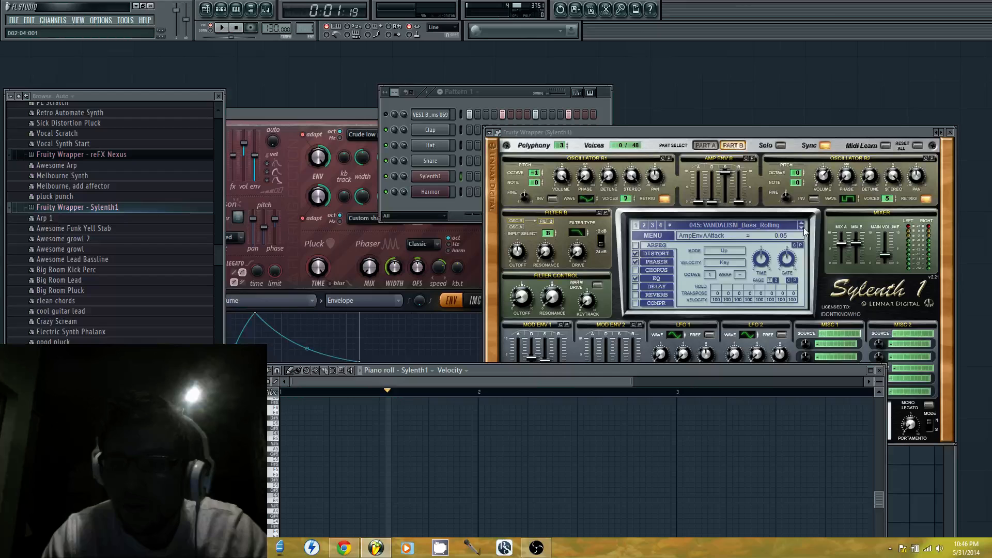
{"action": "left_click_drag", "start_coordinate": [275, 451], "coordinate": [276, 477]}
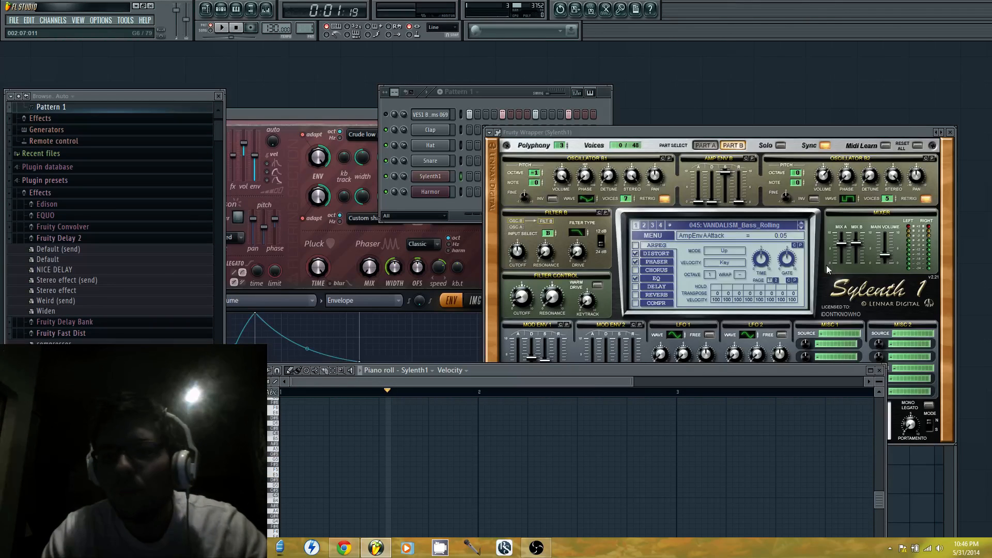
Advance Sylenth1 to the preset VANDALISM_Lead_Grand and audition several notes with the enlarged piano roll keyboard
{"action": "left_click", "coordinate": [801, 229]}
{"action": "left_click", "coordinate": [801, 229]}
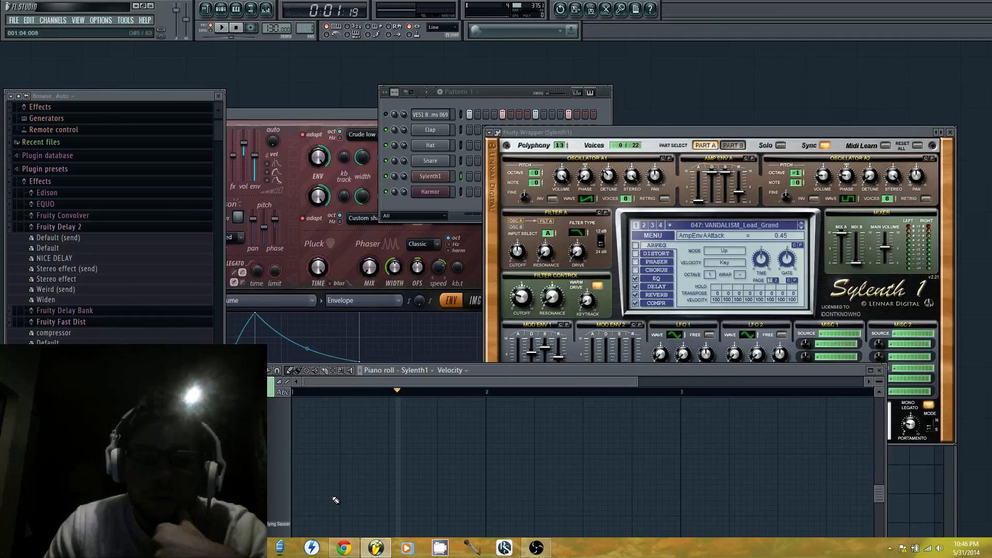
{"action": "left_click", "coordinate": [281, 394]}
{"action": "left_click", "coordinate": [281, 478]}
{"action": "left_click", "coordinate": [281, 477]}
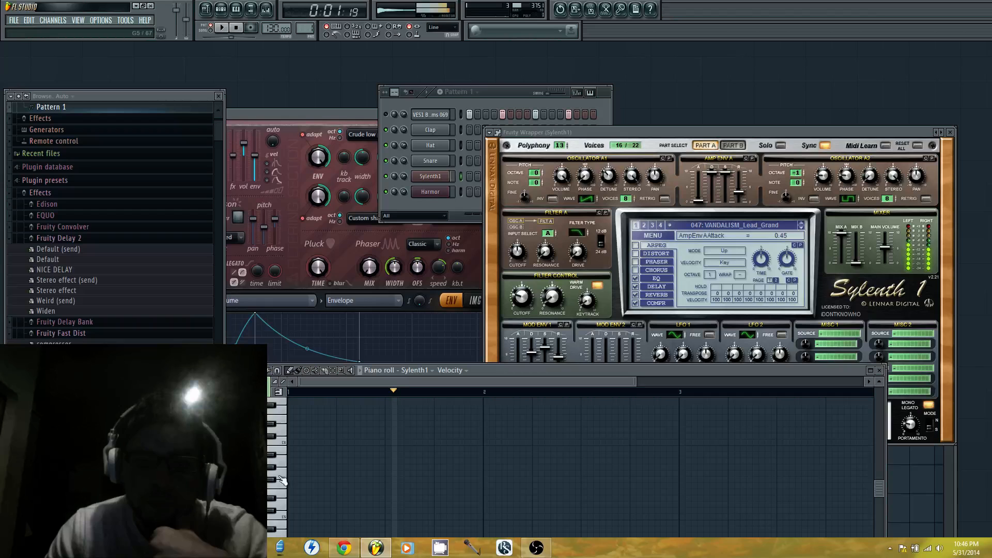
{"action": "left_click", "coordinate": [277, 444]}
Switch Sylenth1 to the preset VANDALISM_Bass_Play and audition it with several piano roll keys
{"action": "left_click", "coordinate": [801, 228]}
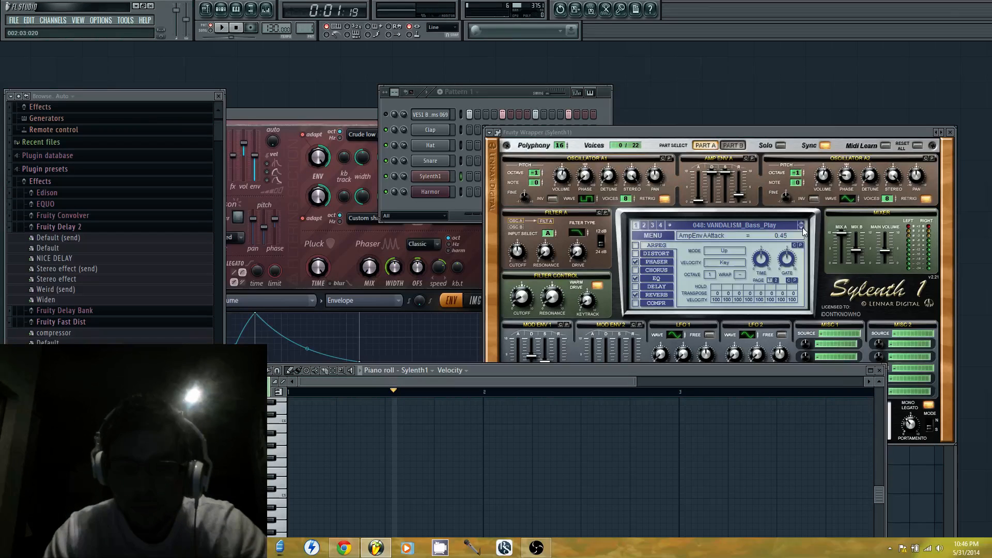
{"action": "left_click", "coordinate": [275, 459]}
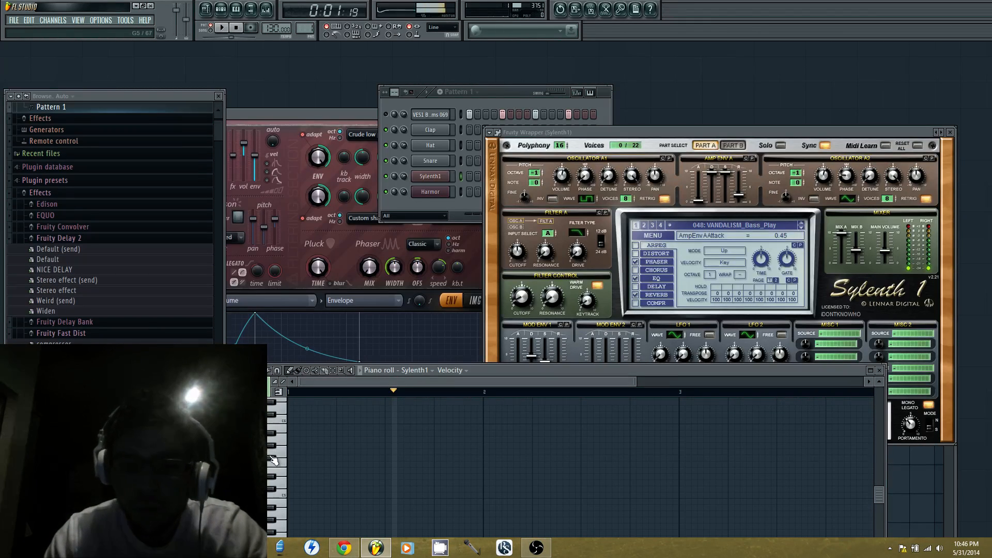
{"action": "left_click", "coordinate": [277, 466]}
{"action": "left_click", "coordinate": [279, 474]}
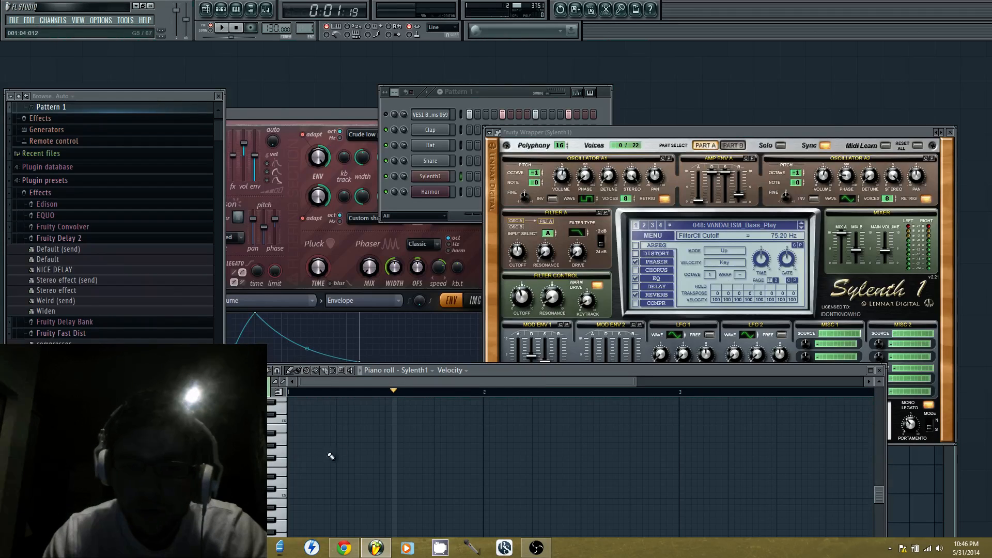
Audition VANDALISM_Bass_Play on the piano roll keyboard at different filter control cutoff settings
{"action": "left_click", "coordinate": [279, 474]}
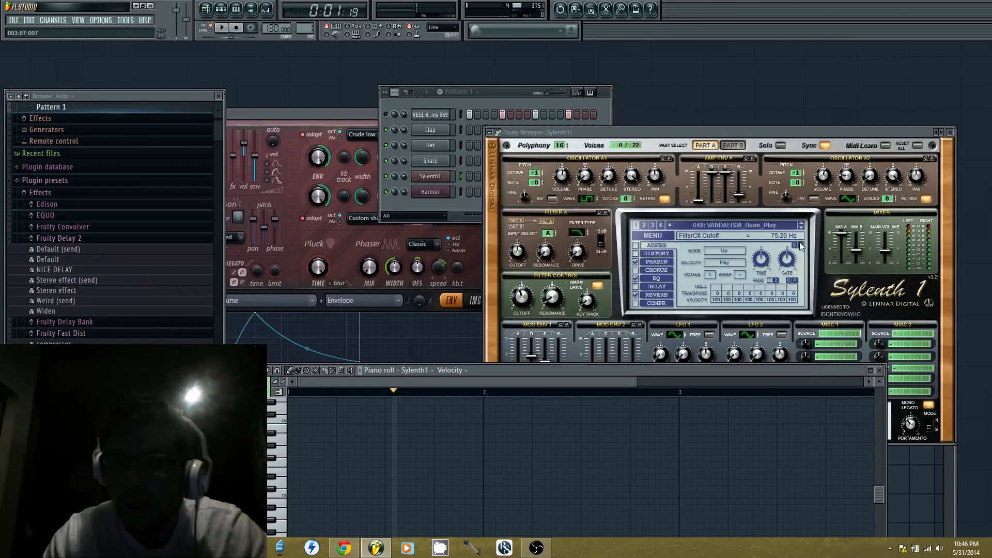
{"action": "left_click", "coordinate": [282, 470]}
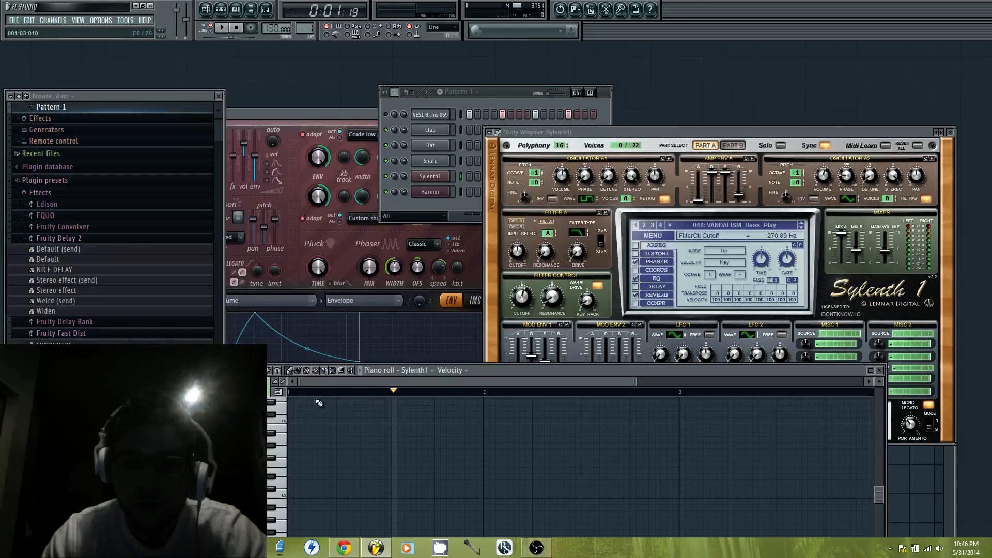
{"action": "left_click", "coordinate": [283, 453]}
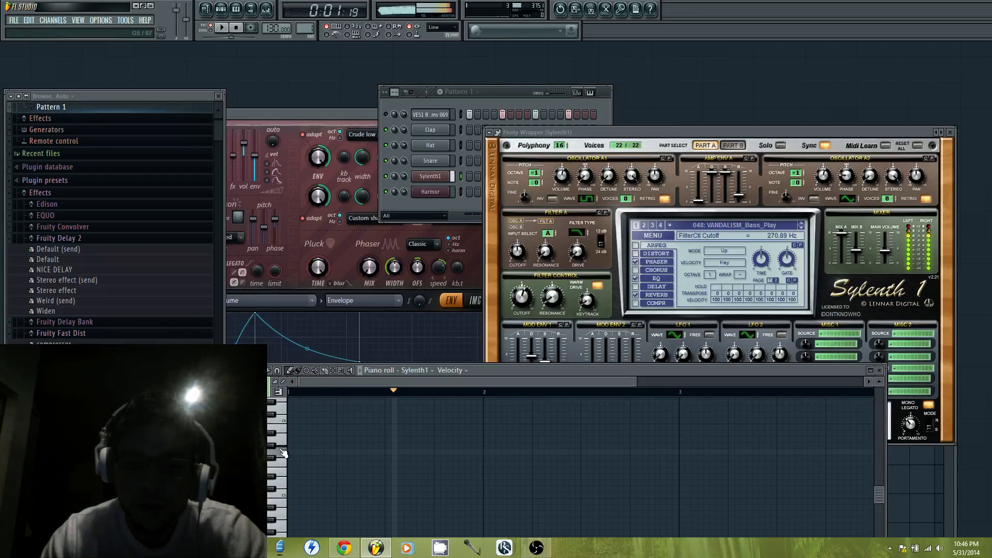
Try the Sylenth1 preset VANDALISM_Lead_With My Heart and audition it on the piano roll keyboard
{"action": "left_click", "coordinate": [792, 231]}
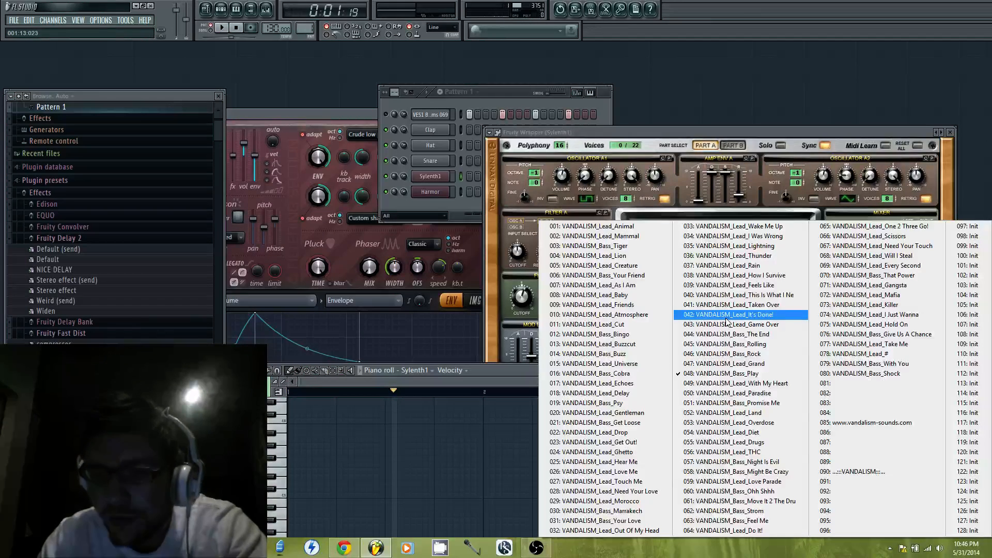
{"action": "left_click", "coordinate": [729, 383]}
{"action": "left_click", "coordinate": [287, 469]}
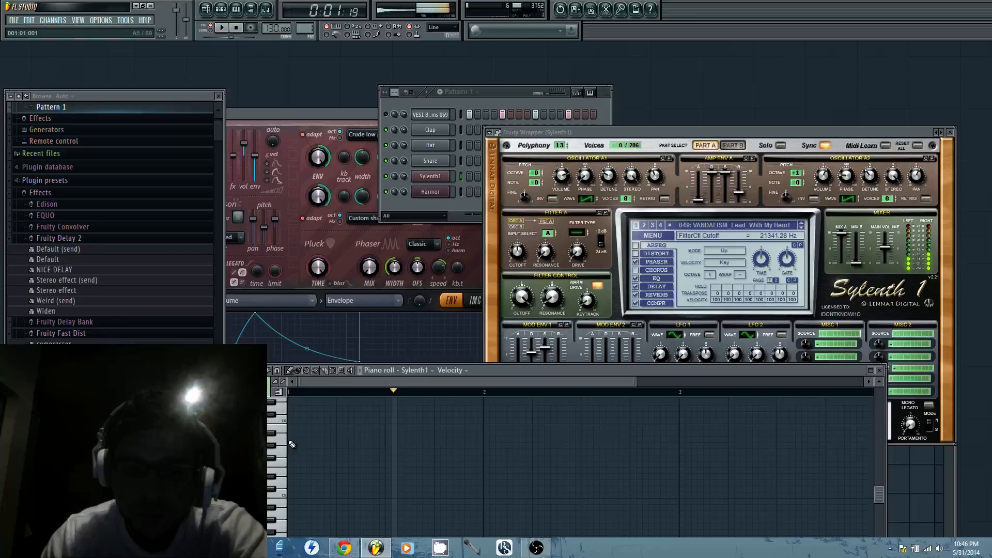
{"action": "left_click", "coordinate": [294, 439]}
{"action": "right_click", "coordinate": [296, 439]}
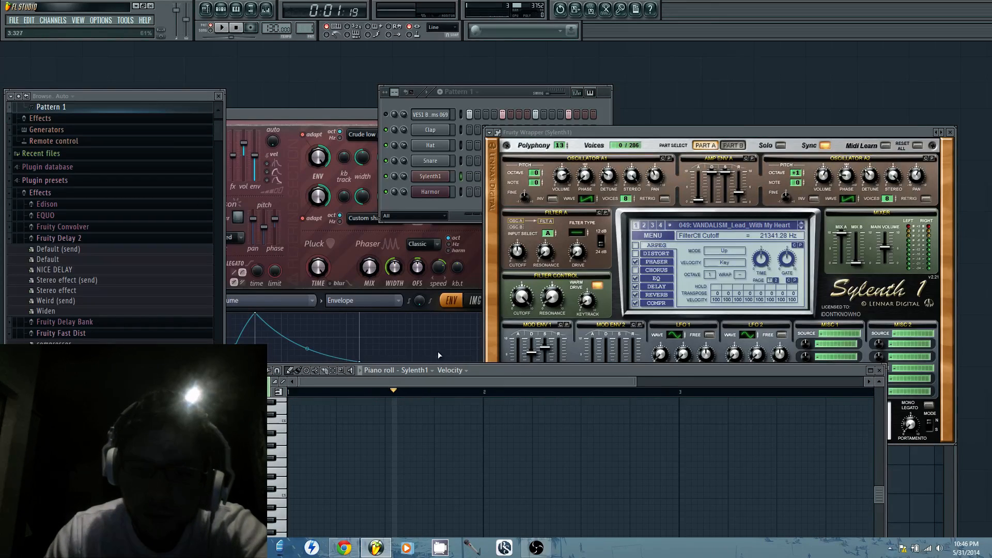
Return Sylenth1 to the preset VANDALISM_Bass_Play, lower the filter control cutoff to 14.28 Hz and audition a few keys
{"action": "left_click", "coordinate": [802, 225]}
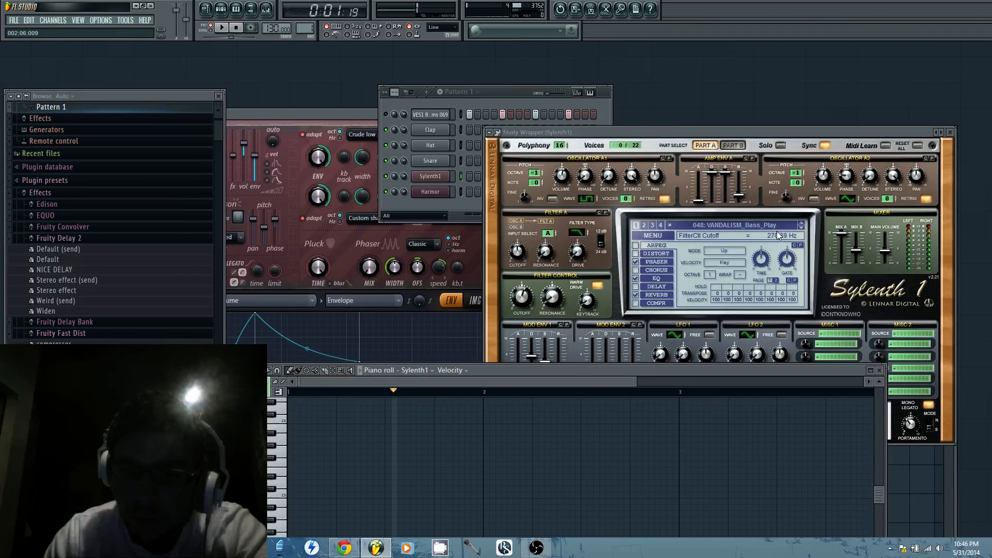
{"action": "left_click_drag", "start_coordinate": [524, 293], "coordinate": [511, 294]}
{"action": "left_click_drag", "start_coordinate": [282, 463], "coordinate": [282, 439]}
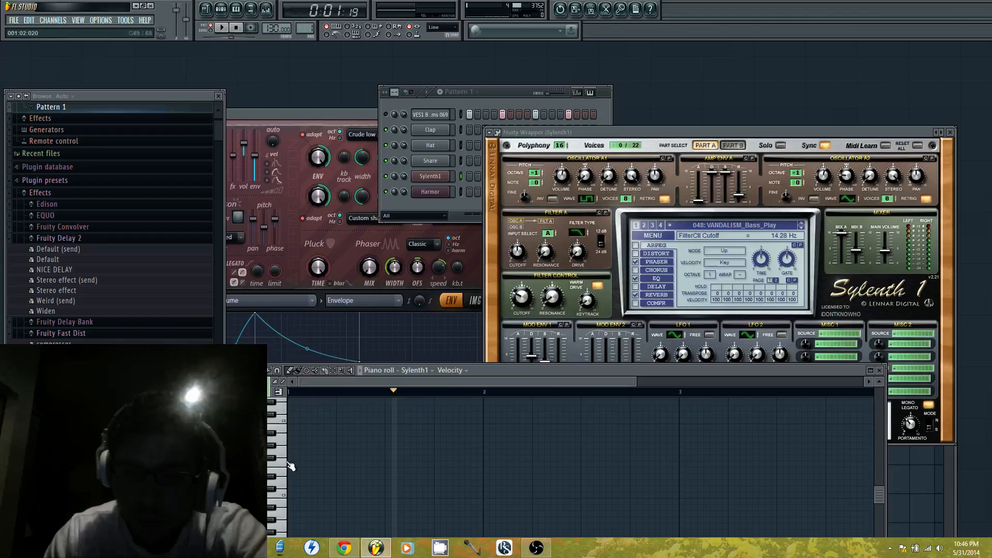
Move the piano roll window higher and place a four-step A4 note at the start of bar 1
{"action": "left_click_drag", "start_coordinate": [544, 371], "coordinate": [574, 267]}
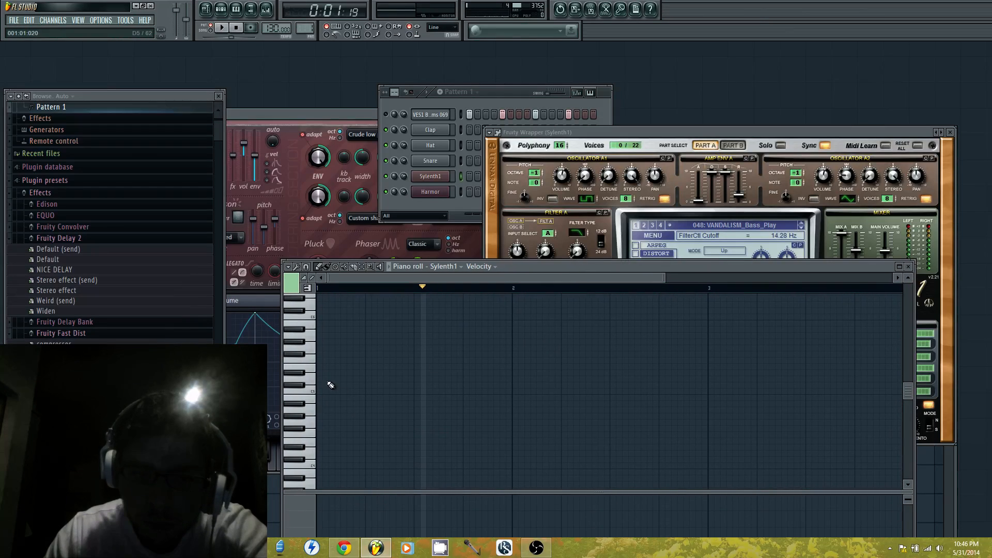
{"action": "left_click", "coordinate": [321, 342]}
{"action": "left_click_drag", "start_coordinate": [322, 342], "coordinate": [320, 335]}
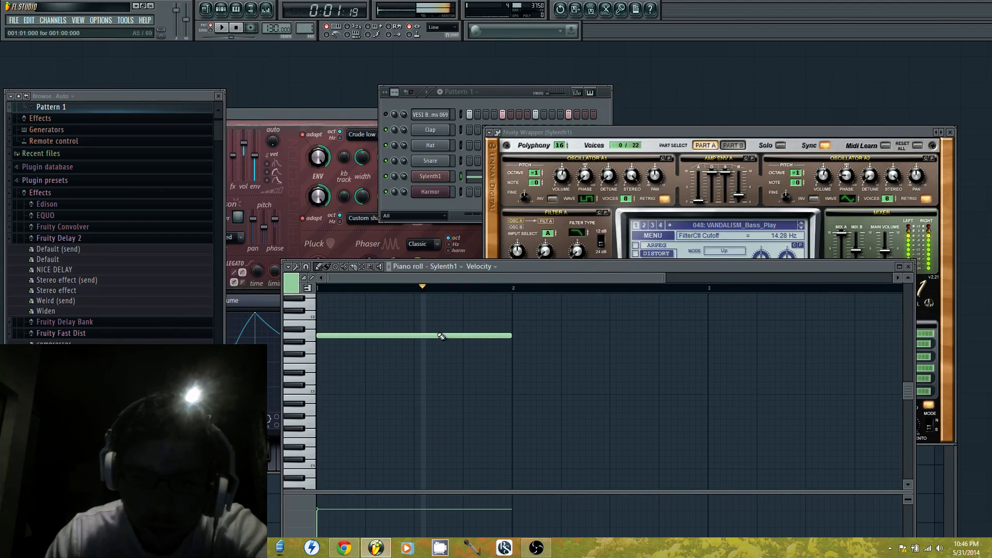
{"action": "left_click", "coordinate": [331, 403]}
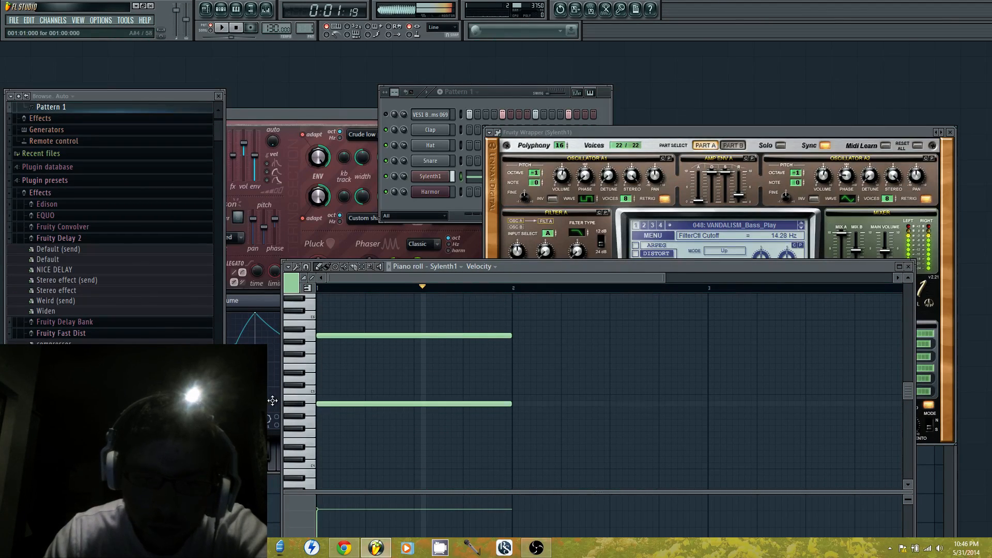
{"action": "right_click", "coordinate": [365, 335]}
{"action": "left_click_drag", "start_coordinate": [349, 404], "coordinate": [349, 410]}
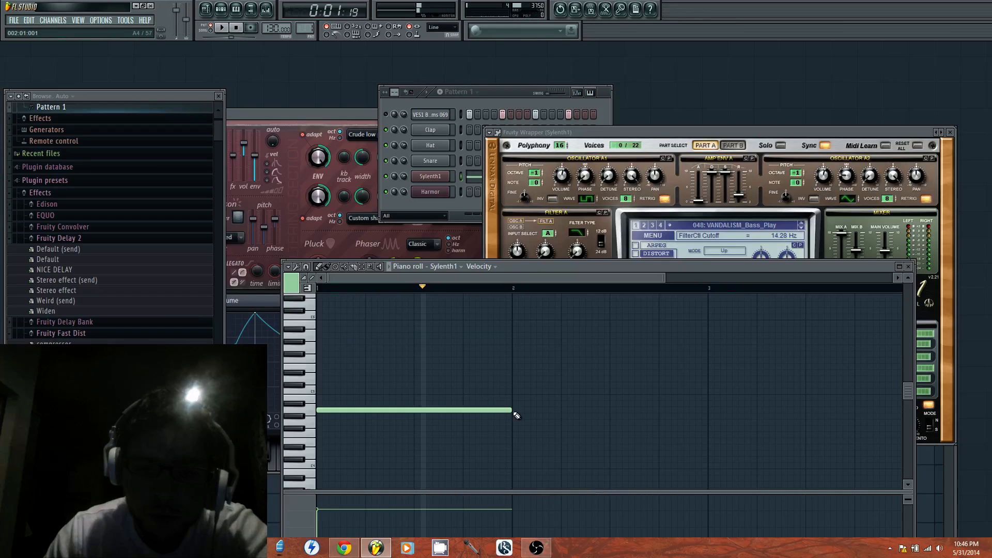
{"action": "left_click_drag", "start_coordinate": [510, 410], "coordinate": [363, 435]}
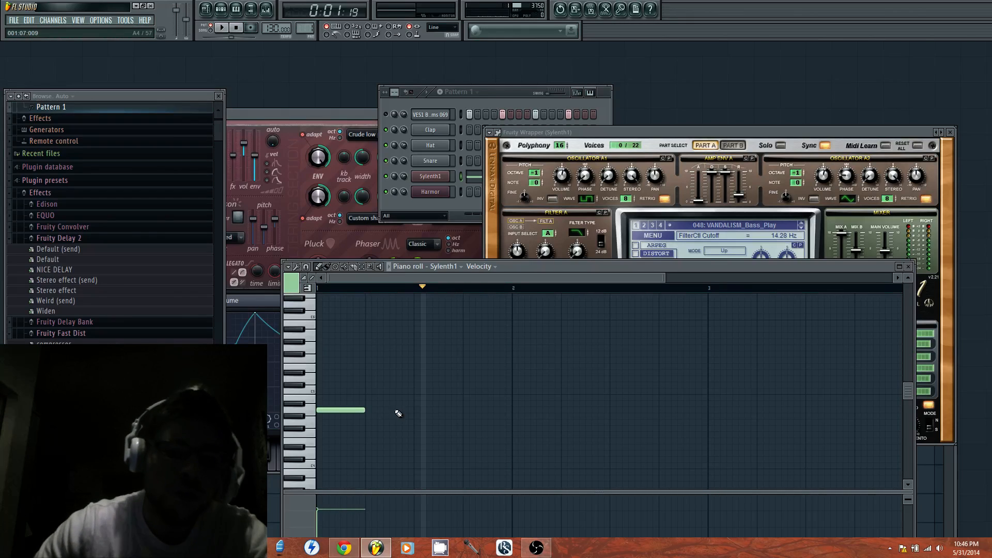
Try a two-step A5 note at step 5 of bar 1 and audition the A4, A5 and C6 keys
{"action": "left_click", "coordinate": [312, 411]}
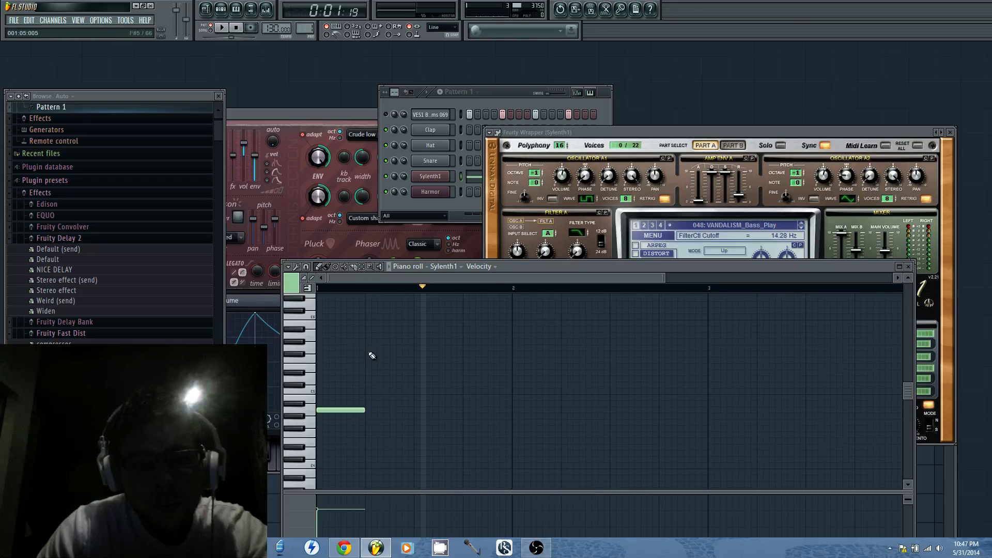
{"action": "left_click", "coordinate": [366, 337]}
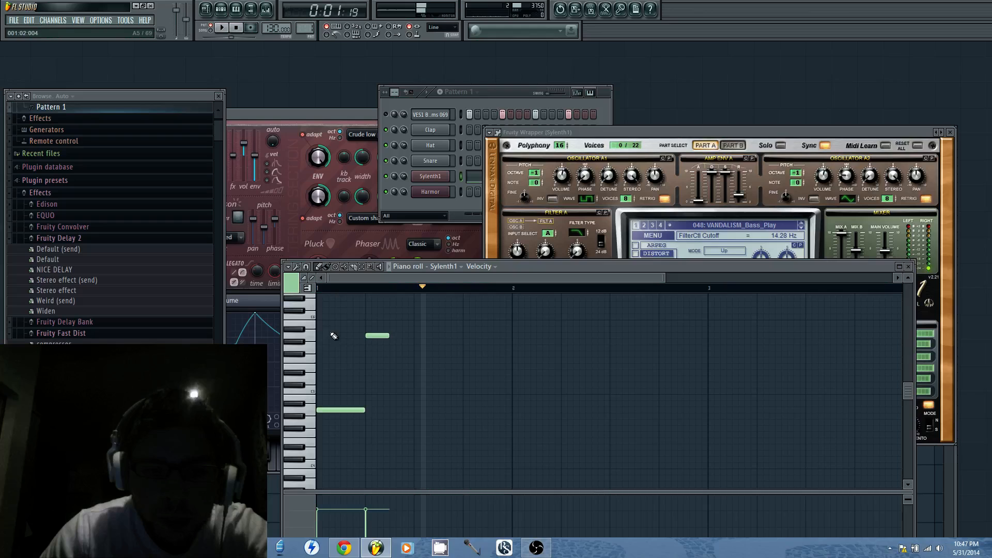
{"action": "left_click", "coordinate": [313, 335]}
{"action": "left_click", "coordinate": [308, 324]}
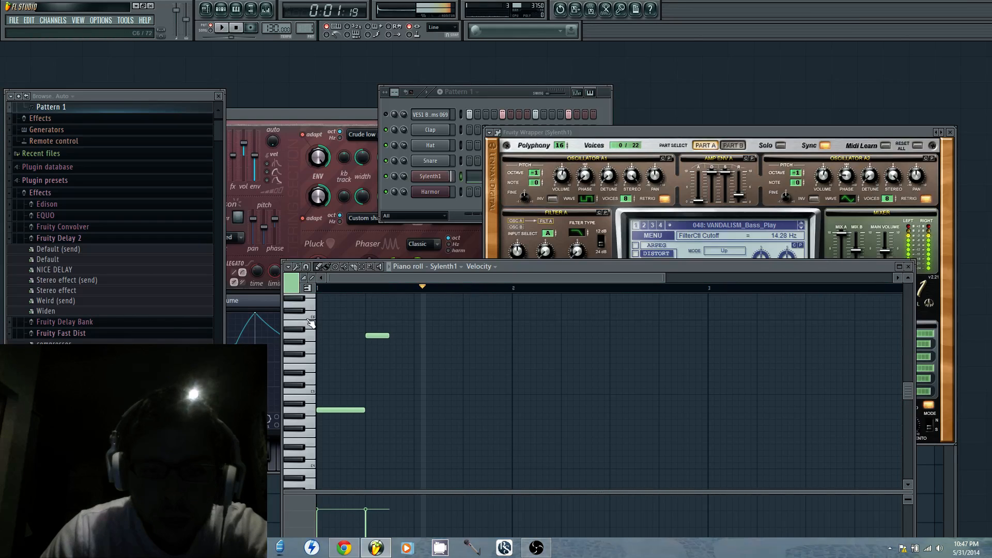
{"action": "left_click", "coordinate": [310, 322]}
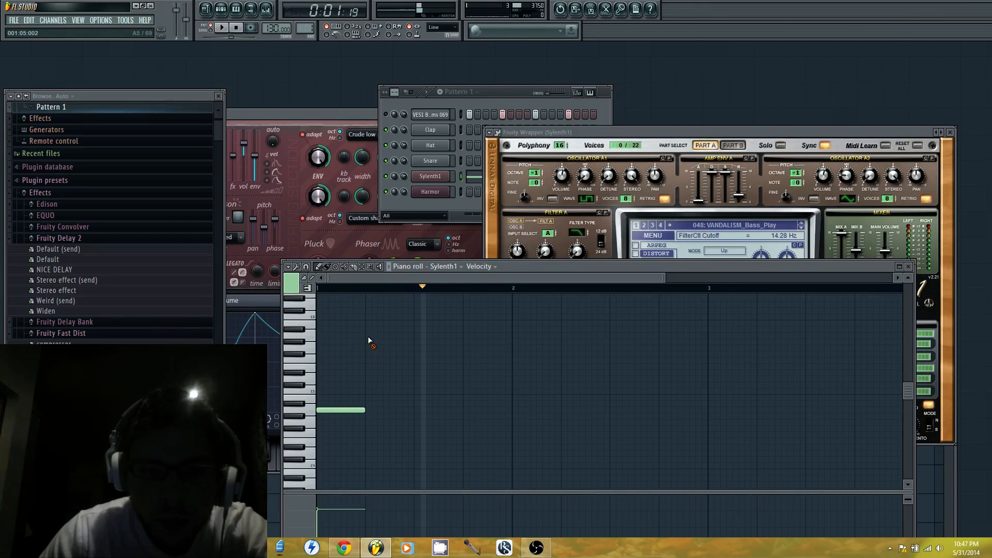
Try shortening the opening A4 note to two steps and following it with a four-step C#6 note at step 3
{"action": "left_click_drag", "start_coordinate": [368, 336], "coordinate": [368, 310]}
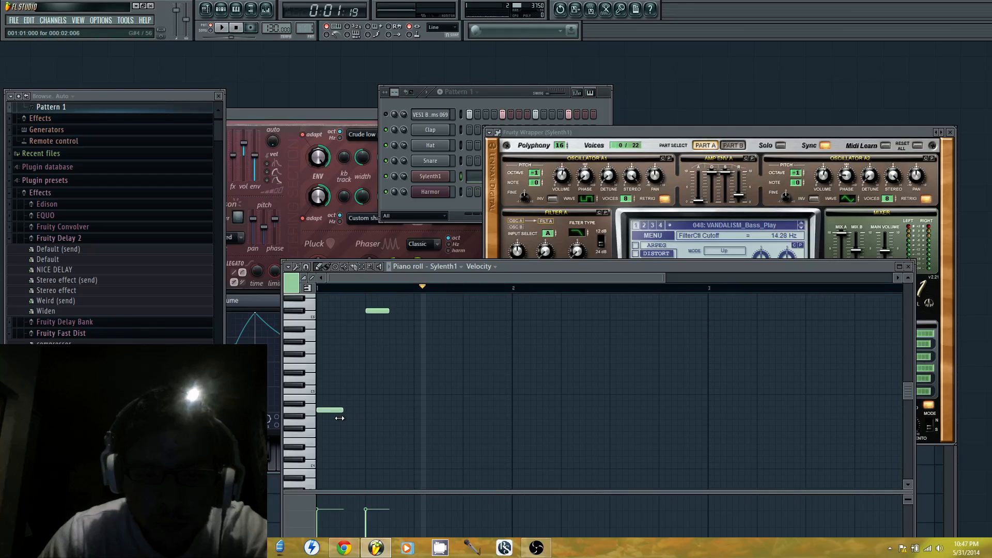
{"action": "left_click", "coordinate": [343, 311]}
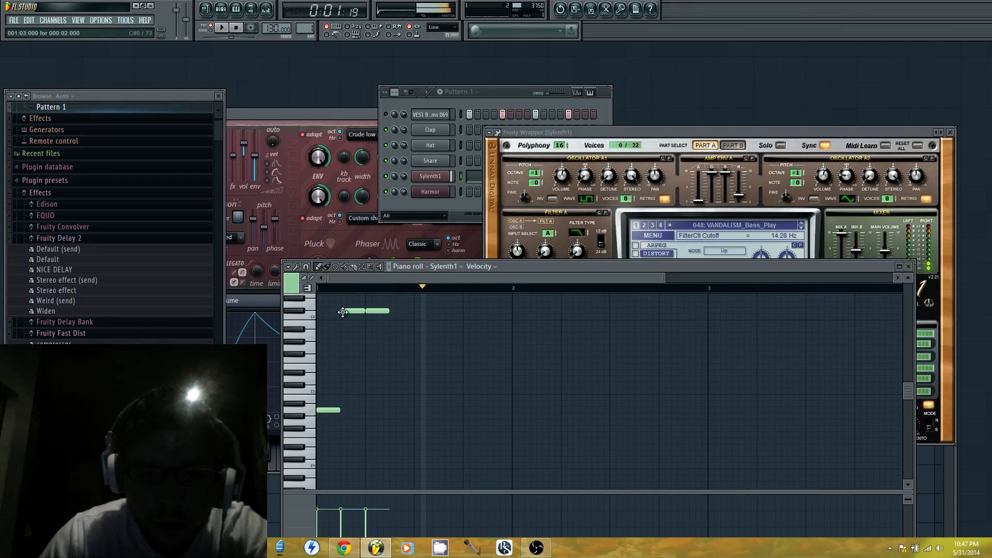
{"action": "right_click", "coordinate": [372, 311]}
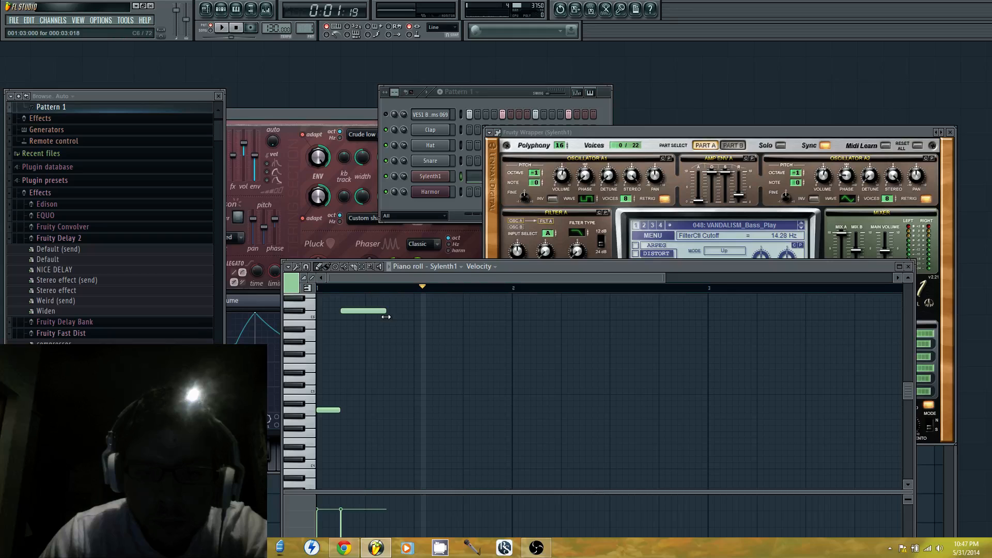
{"action": "left_click_drag", "start_coordinate": [386, 316], "coordinate": [389, 317]}
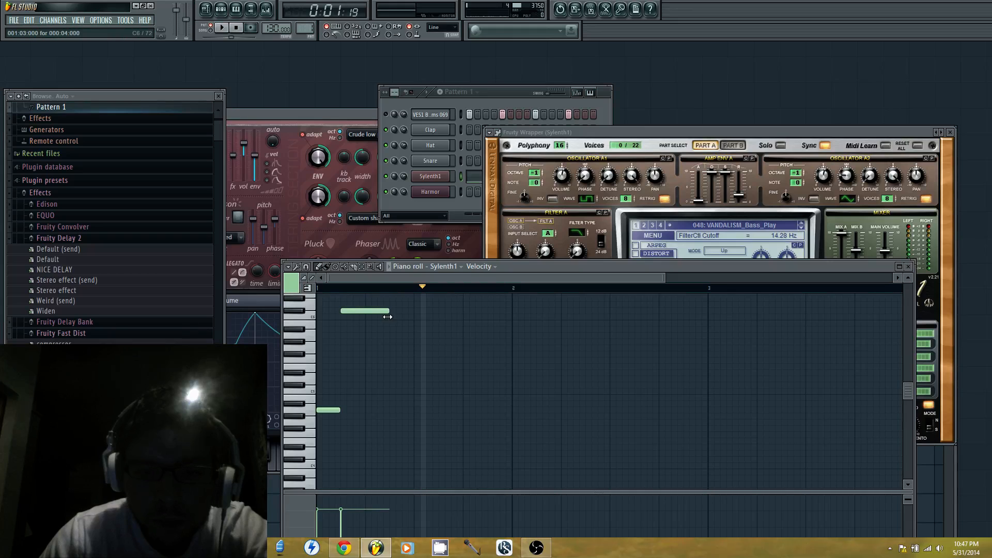
Try an A4 note at step 7, remove it and the C#6 note, and restore the opening A4 note to four steps
{"action": "left_click", "coordinate": [391, 411]}
{"action": "left_click_drag", "start_coordinate": [390, 413], "coordinate": [394, 414]}
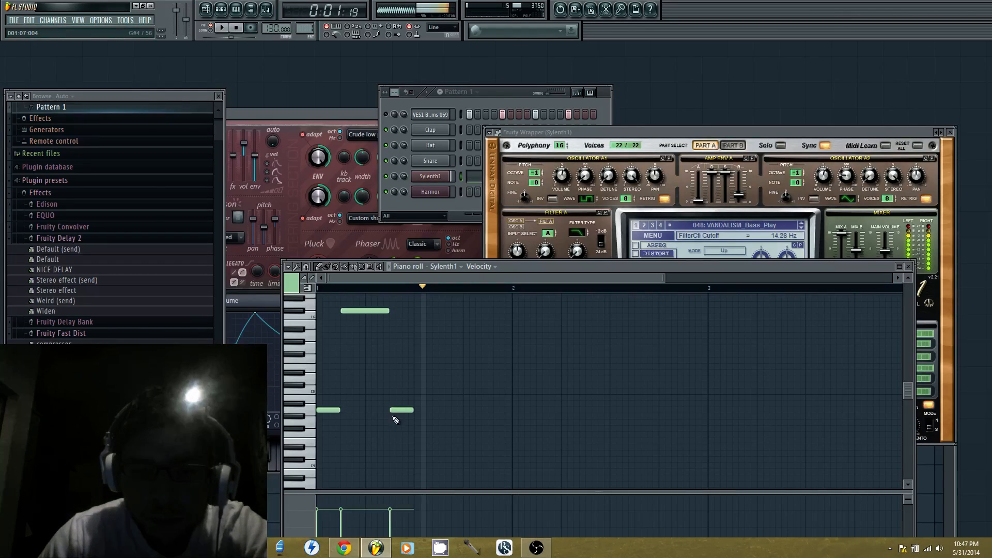
{"action": "right_click", "coordinate": [379, 312]}
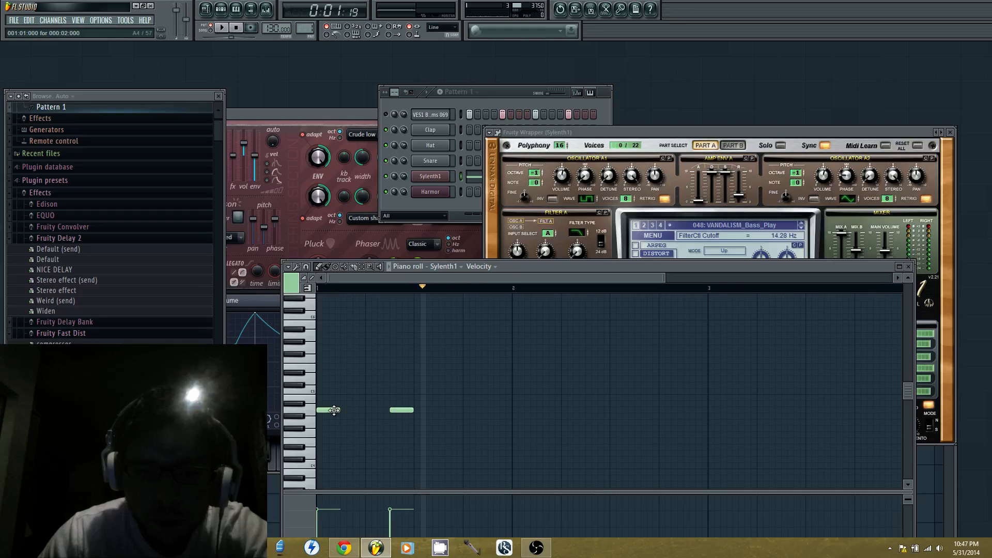
{"action": "right_click", "coordinate": [402, 411]}
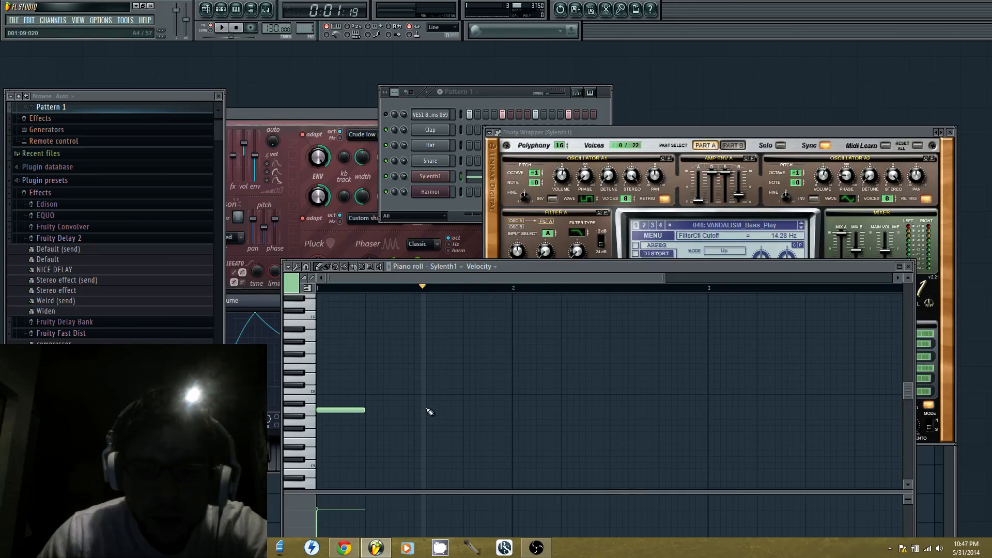
Add a two-step A5 note at step 5 of bar 1 and a two-step E5 note at step 7
{"action": "left_click", "coordinate": [370, 336]}
{"action": "left_click_drag", "start_coordinate": [417, 342], "coordinate": [378, 341]}
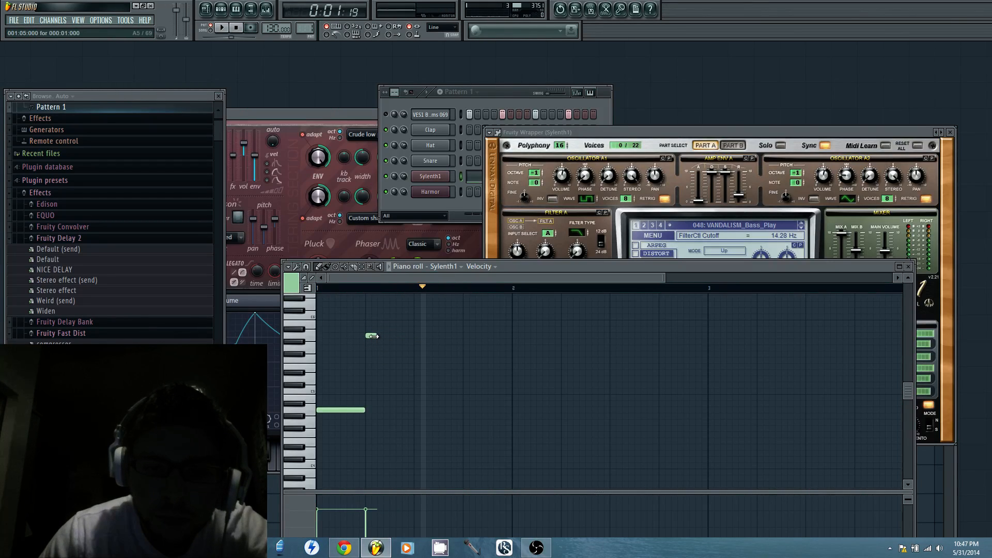
{"action": "left_click", "coordinate": [393, 361]}
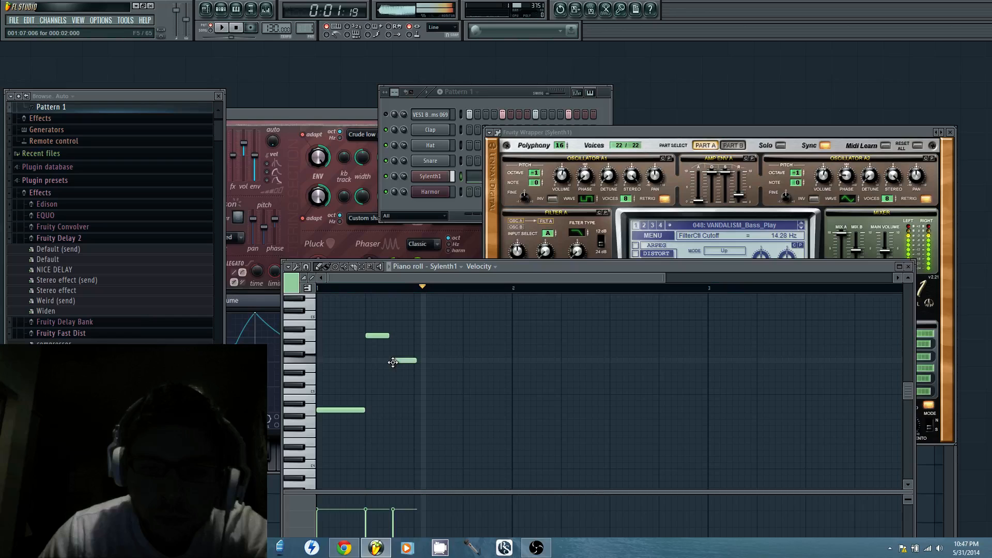
{"action": "left_click_drag", "start_coordinate": [398, 363], "coordinate": [405, 369]}
{"action": "left_click_drag", "start_coordinate": [392, 361], "coordinate": [396, 369]}
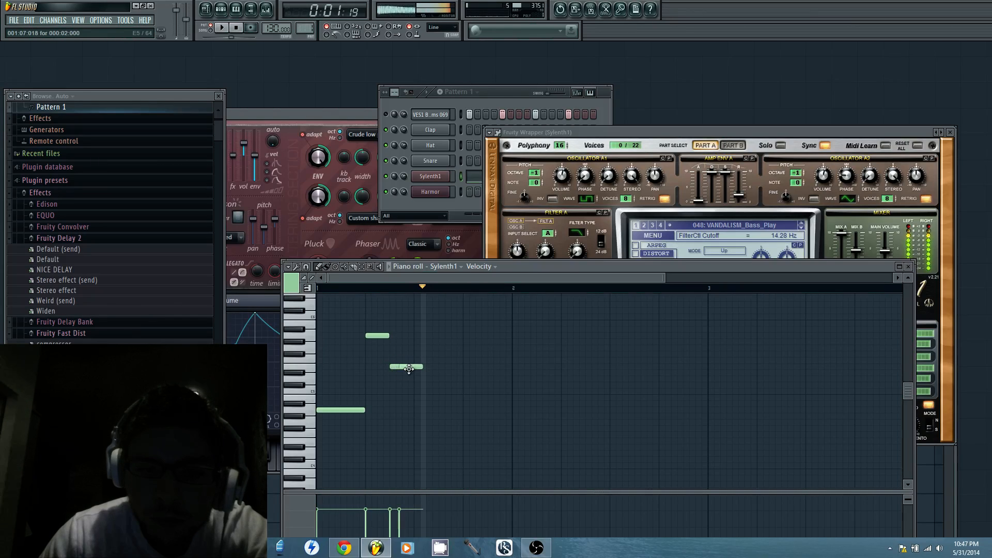
{"action": "right_click", "coordinate": [408, 369]}
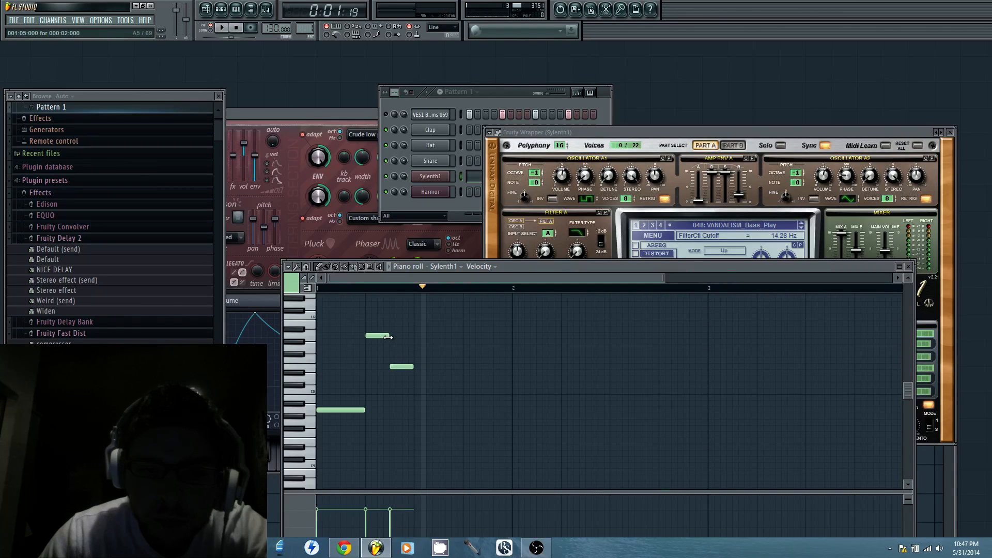
Play back the pattern to hear the A4, A5 and E5 notes over the kick, and stop it
{"action": "left_click", "coordinate": [237, 29]}
{"action": "left_click", "coordinate": [226, 29]}
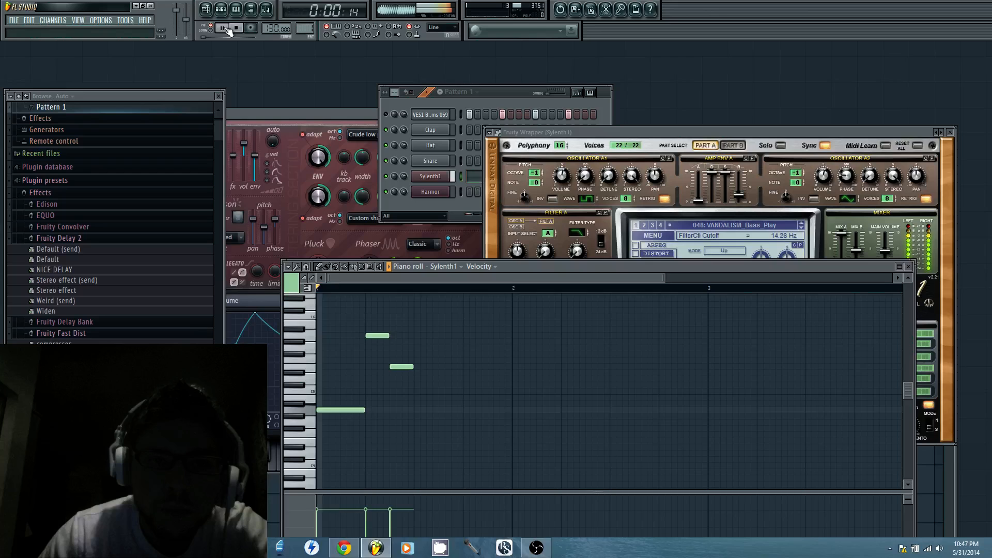
{"action": "left_click", "coordinate": [227, 29]}
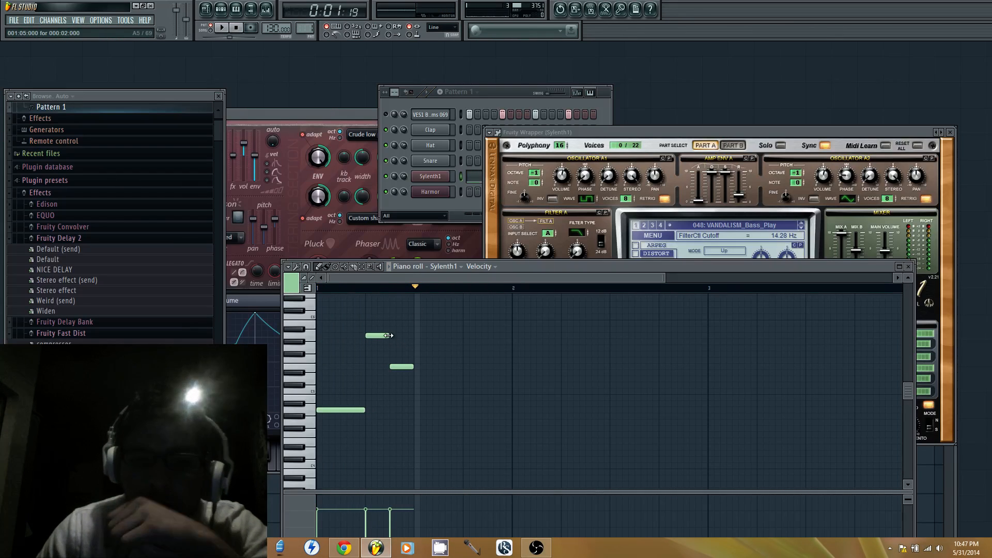
Replace the E5 note at step 7 with a two-step A4 note
{"action": "left_click_drag", "start_coordinate": [384, 336], "coordinate": [389, 336]}
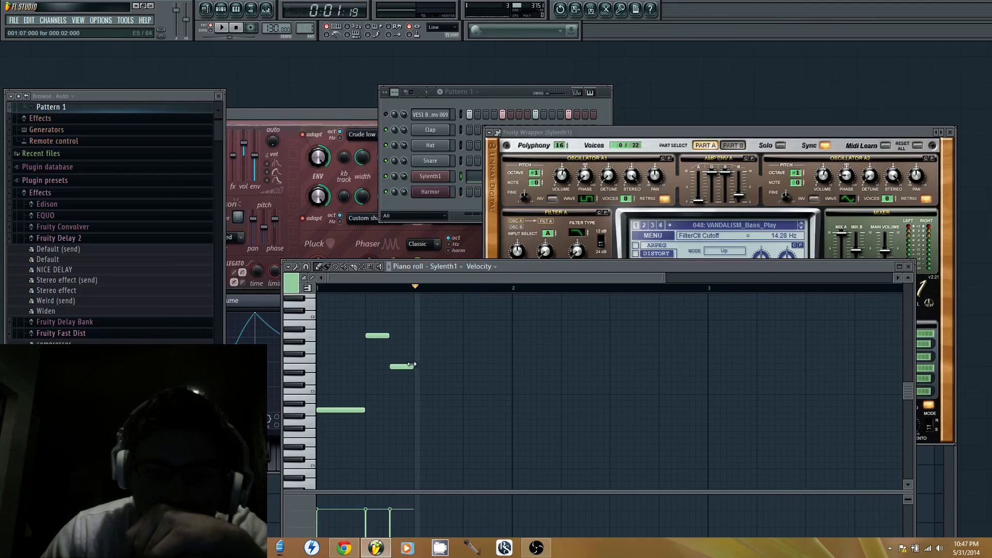
{"action": "left_click", "coordinate": [395, 411]}
{"action": "left_click_drag", "start_coordinate": [401, 409], "coordinate": [398, 410]}
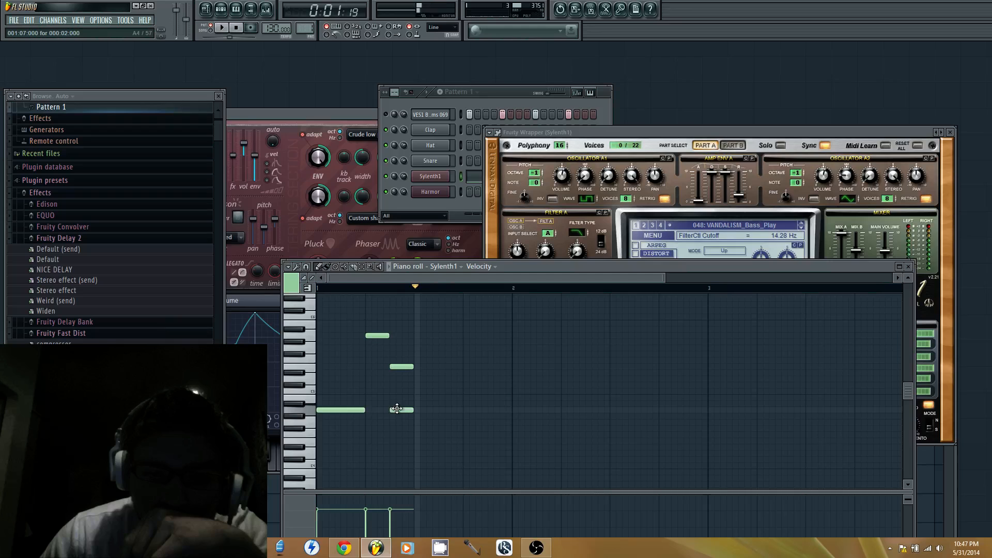
{"action": "right_click", "coordinate": [402, 367]}
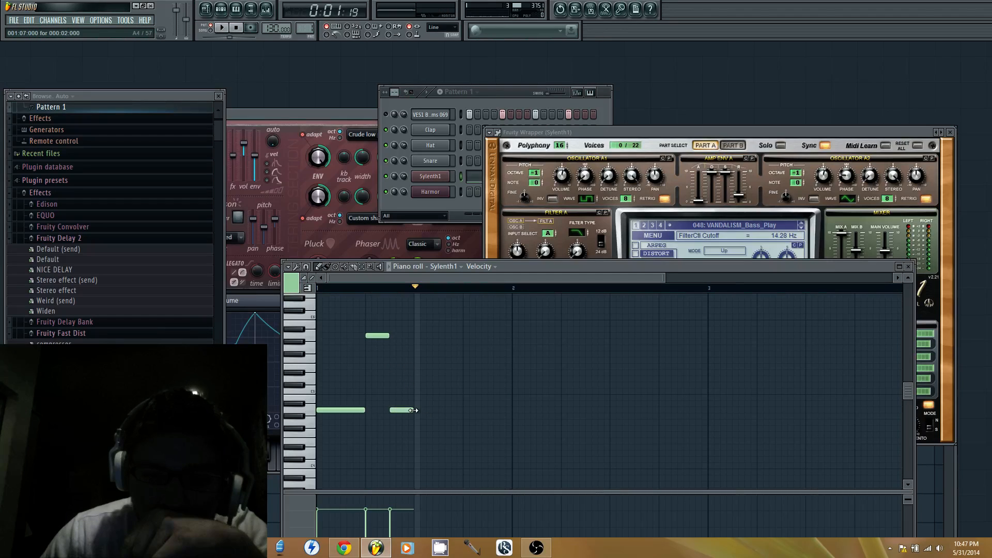
Add A4 notes at steps 9 and 11, trim the repeated A4 notes to just under two steps, and play the pattern
{"action": "left_click", "coordinate": [417, 410]}
{"action": "left_click", "coordinate": [442, 410]}
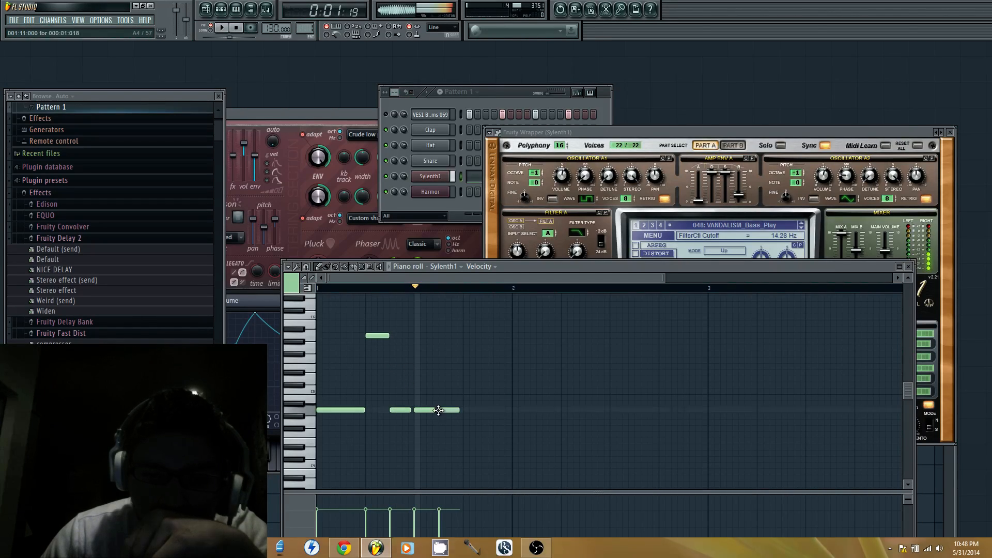
{"action": "left_click", "coordinate": [223, 28]}
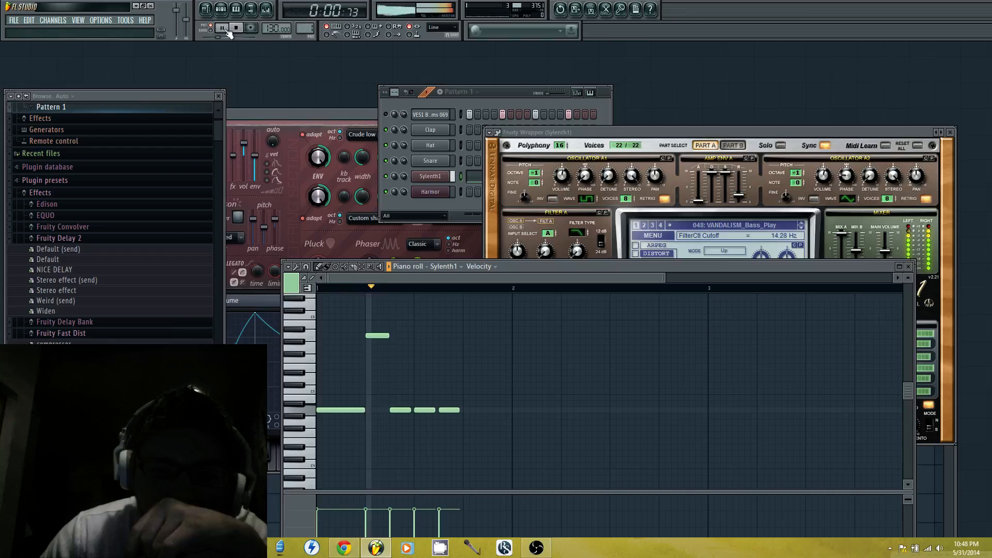
Raise the A4 note at step 11 of bar 1 to C6 and play the pattern
{"action": "left_click", "coordinate": [223, 28]}
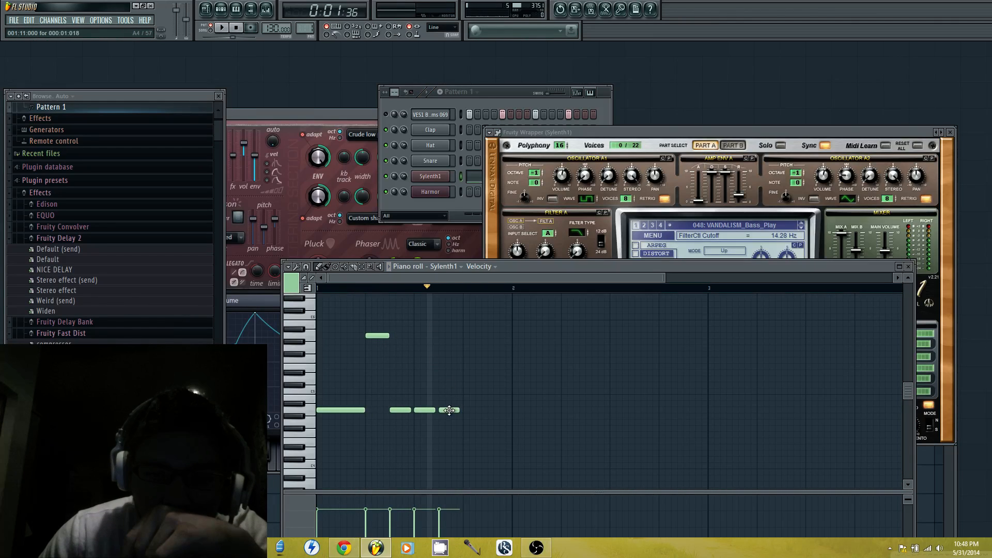
{"action": "left_click_drag", "start_coordinate": [443, 335], "coordinate": [442, 317]}
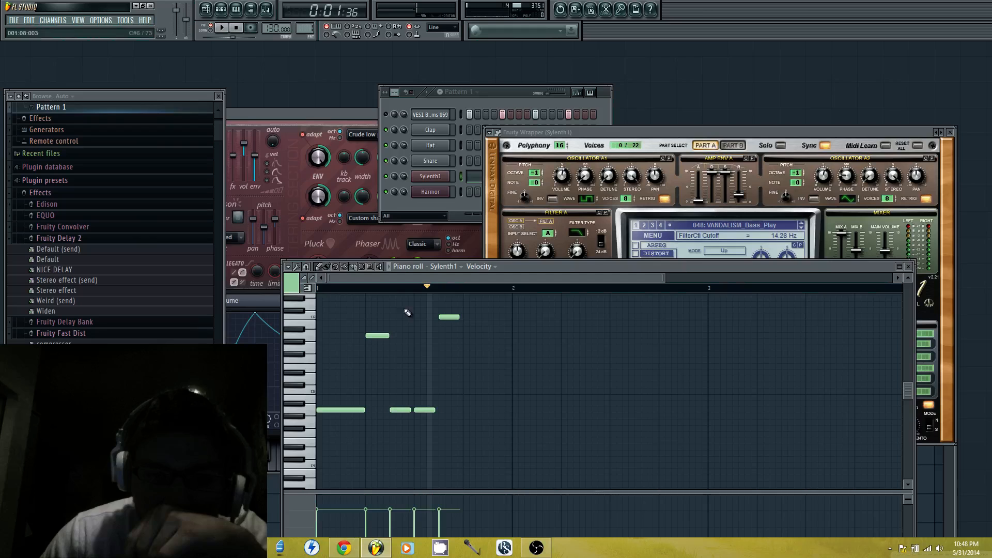
{"action": "left_click", "coordinate": [223, 28]}
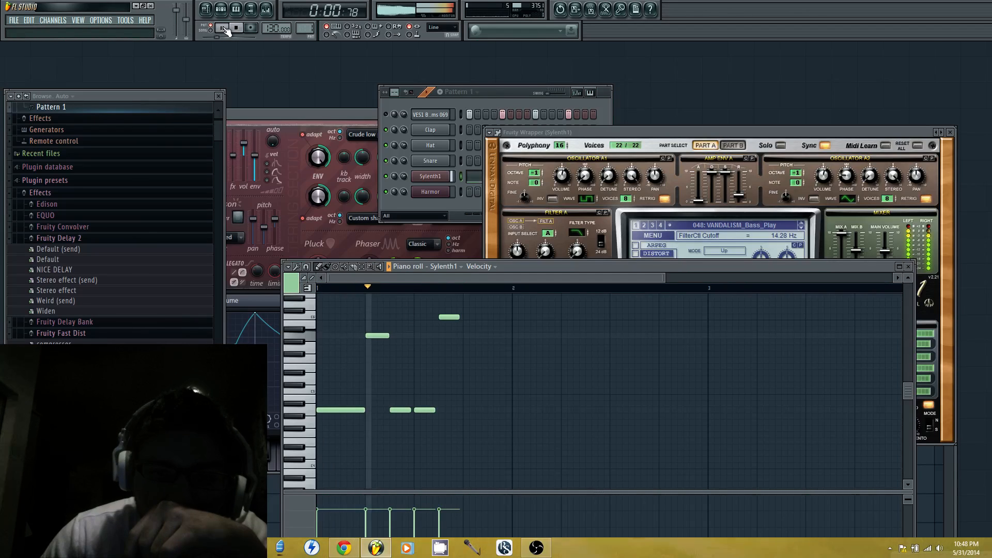
Add A4 notes at steps 13 and 15 of bar 1 and an A5 note at the start of bar 2
{"action": "left_click", "coordinate": [468, 411]}
{"action": "left_click", "coordinate": [491, 412]}
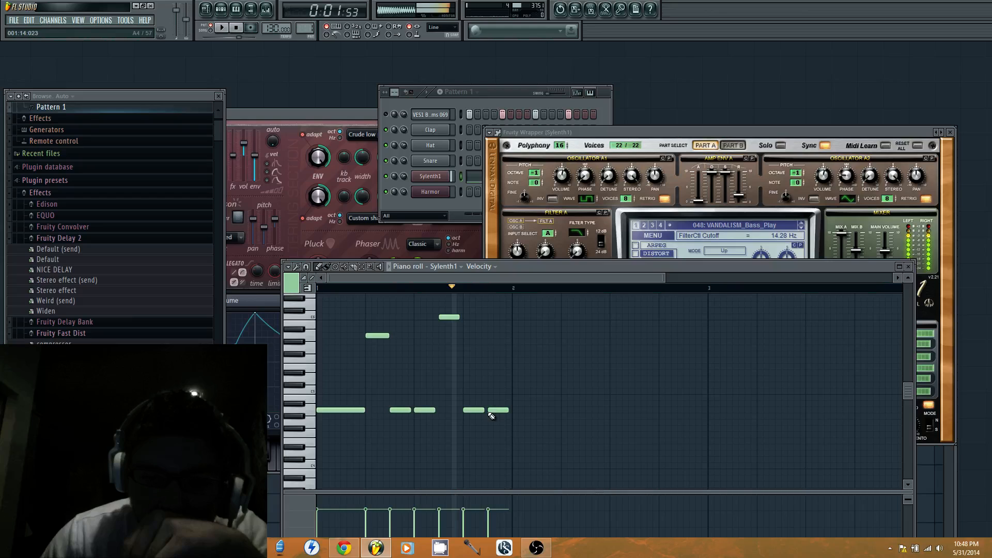
{"action": "left_click", "coordinate": [511, 317]}
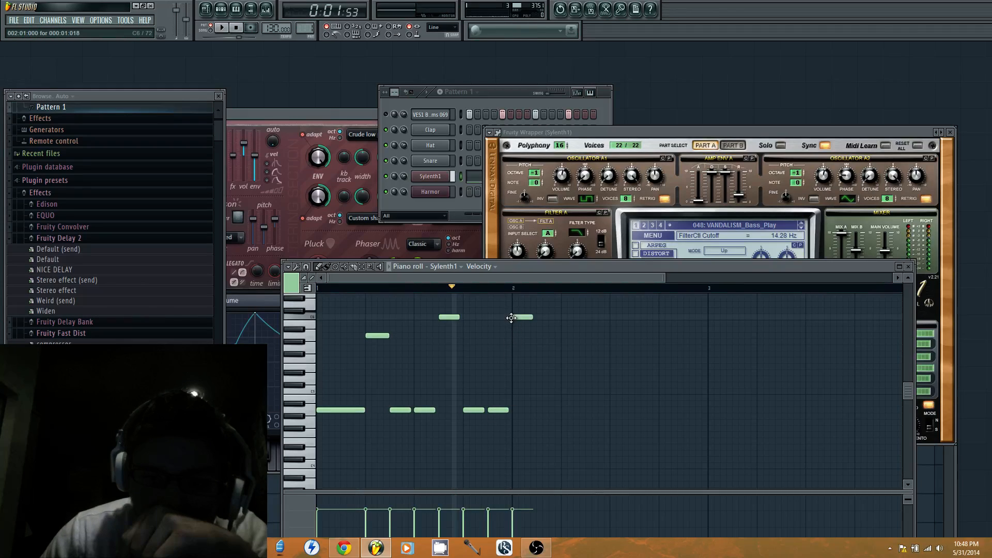
{"action": "left_click_drag", "start_coordinate": [511, 317], "coordinate": [512, 335]}
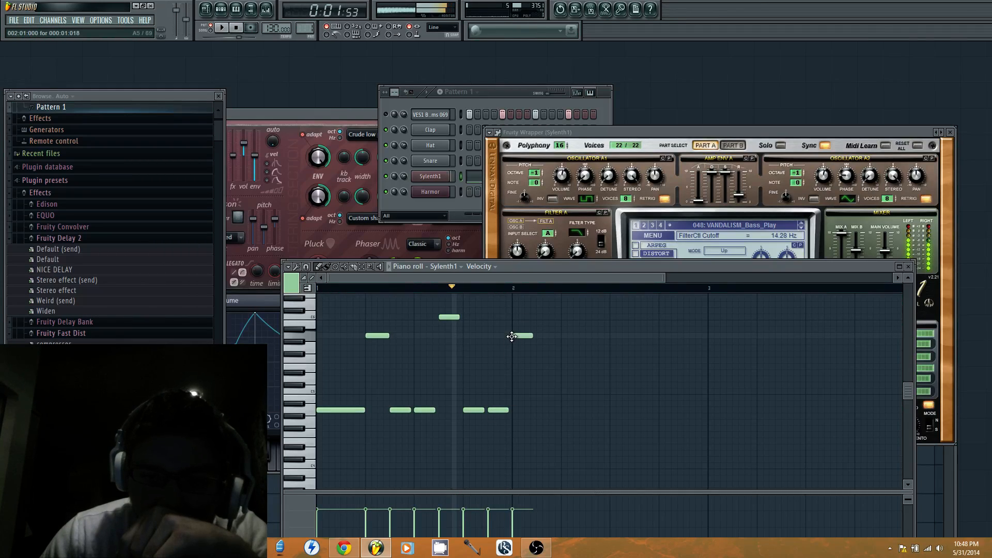
Add A4 notes at steps 3 and 5 of bar 2 and a single B5 note at step 7, deleting the stray A5 below it
{"action": "left_click", "coordinate": [538, 410]}
{"action": "left_click", "coordinate": [562, 410]}
{"action": "left_click", "coordinate": [586, 355]}
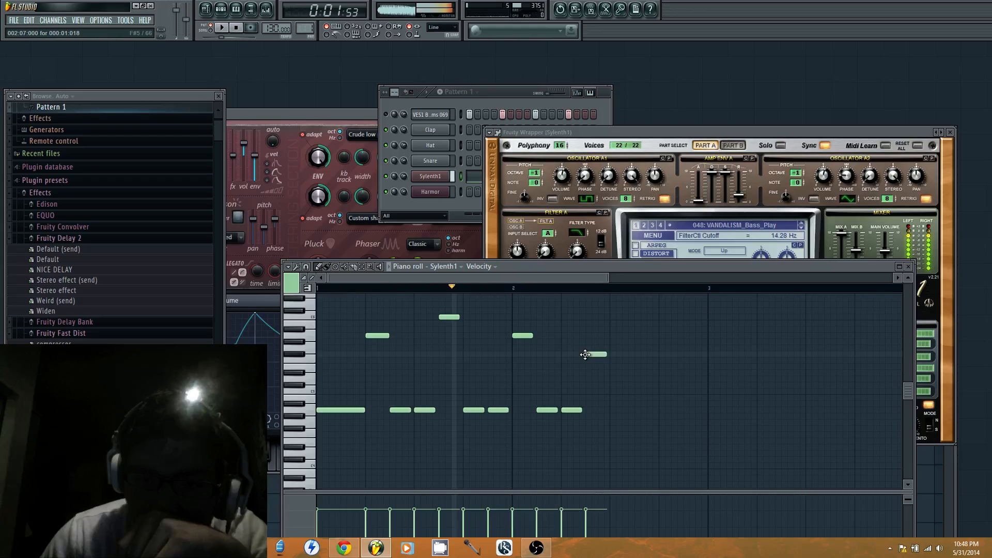
{"action": "left_click_drag", "start_coordinate": [585, 354], "coordinate": [584, 324]}
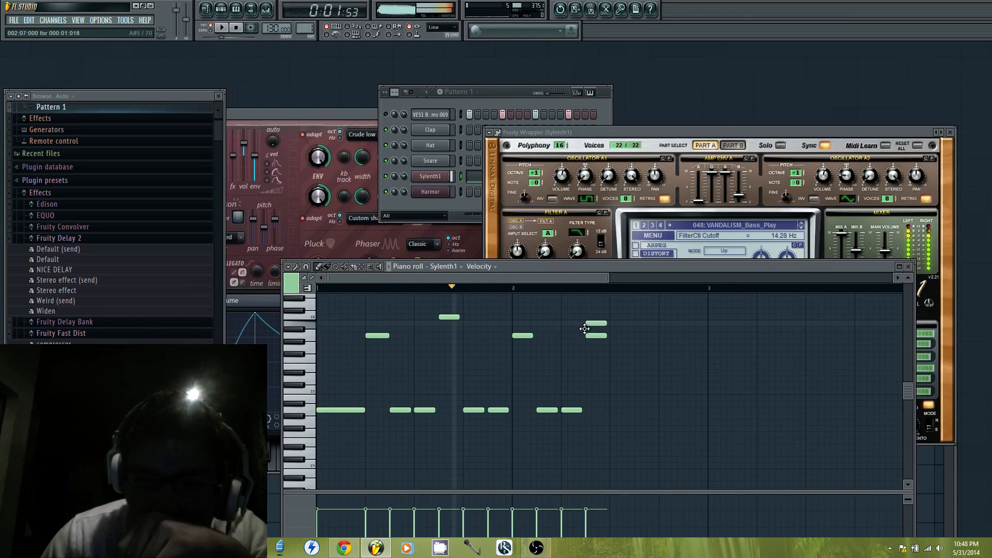
{"action": "right_click", "coordinate": [596, 335]}
Add A4 notes at steps 9 and 11 of bar 2, playing the pattern to check the melody
{"action": "left_click", "coordinate": [612, 410]}
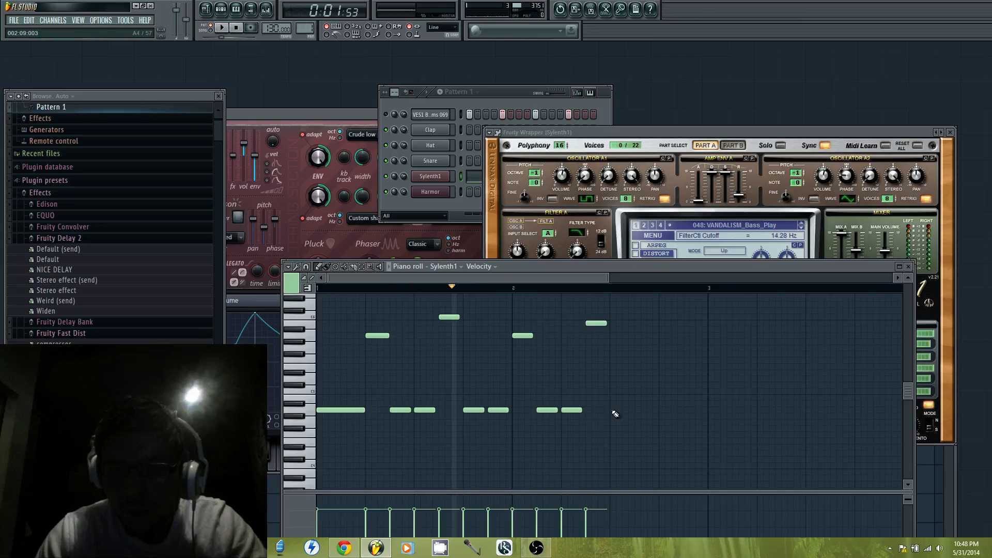
{"action": "key", "text": "space"}
{"action": "left_click", "coordinate": [636, 410]}
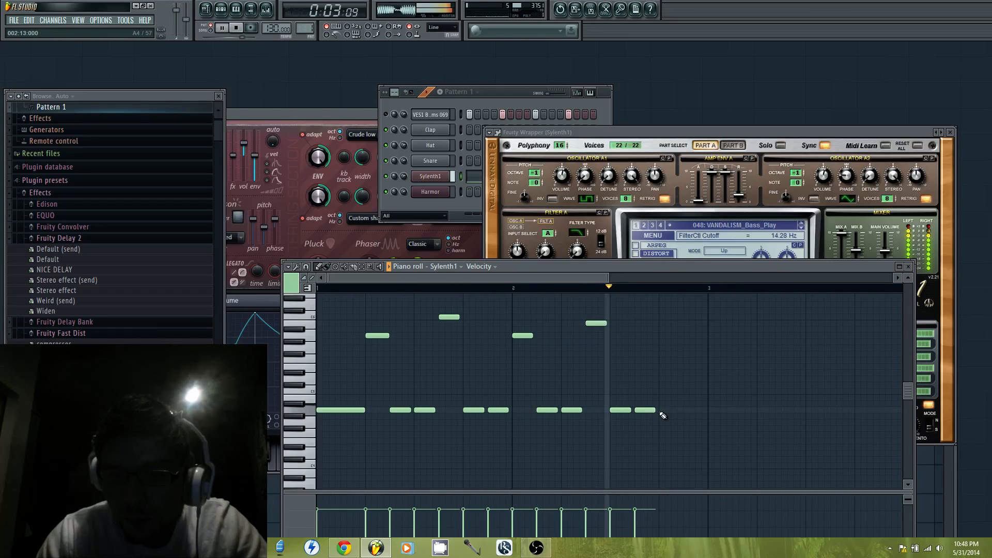
{"action": "key", "text": "space"}
Finish bar 2 with an A5 note at step 13 and a G5 note at step 15, and play back the pattern
{"action": "left_click", "coordinate": [665, 349]}
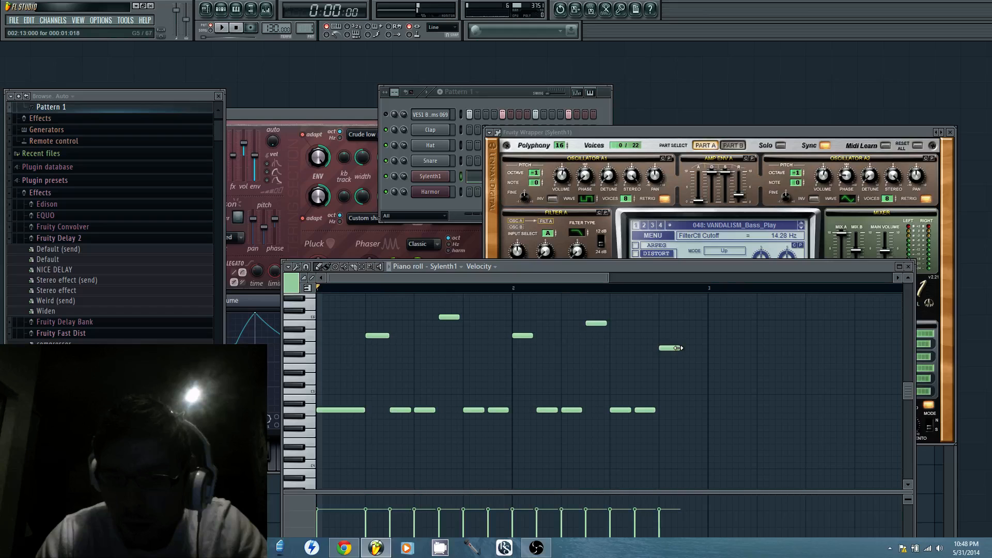
{"action": "mouse_move", "coordinate": [677, 349]}
{"action": "left_mouse_down"}
{"action": "mouse_move", "coordinate": [667, 338]}
{"action": "mouse_move", "coordinate": [676, 334]}
{"action": "left_mouse_up"}
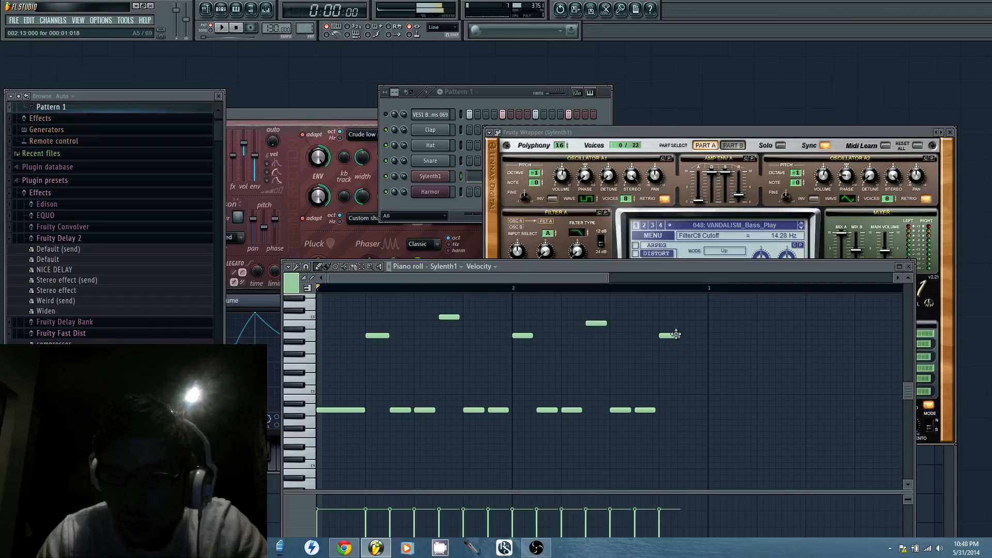
{"action": "left_click", "coordinate": [691, 349]}
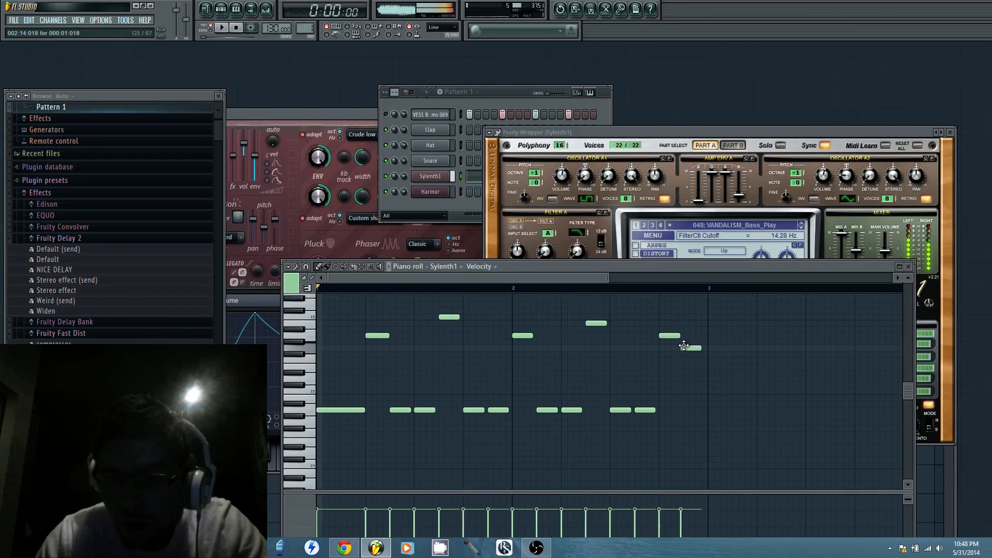
{"action": "key", "text": "space"}
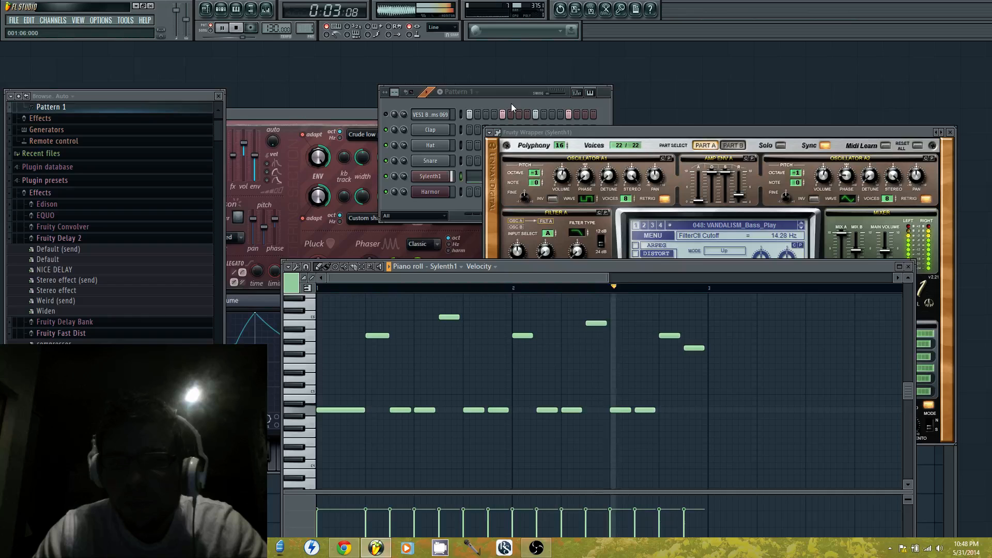
{"action": "key", "text": "space"}
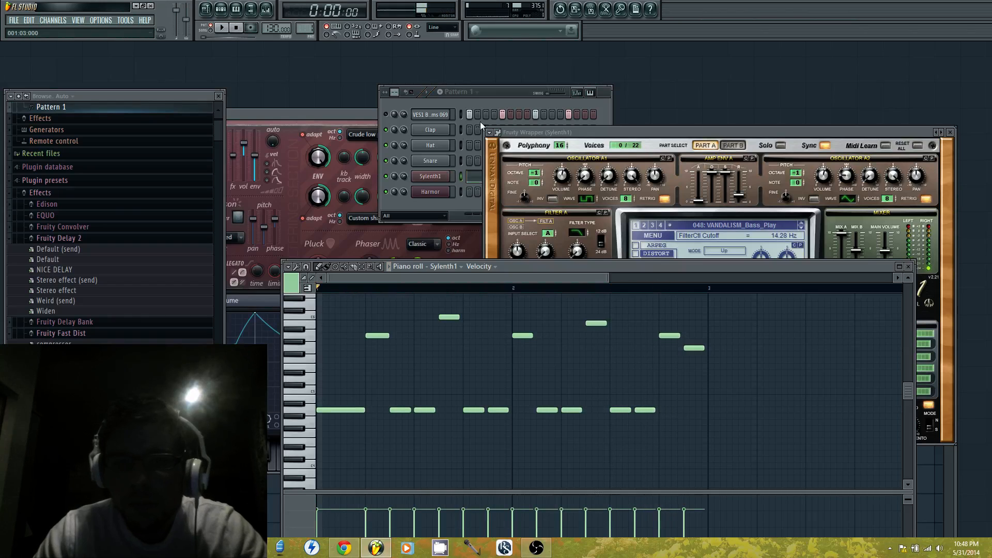
Add a Massive channel to the pattern and move its plugin window clear of the browser
{"action": "left_click", "coordinate": [391, 178]}
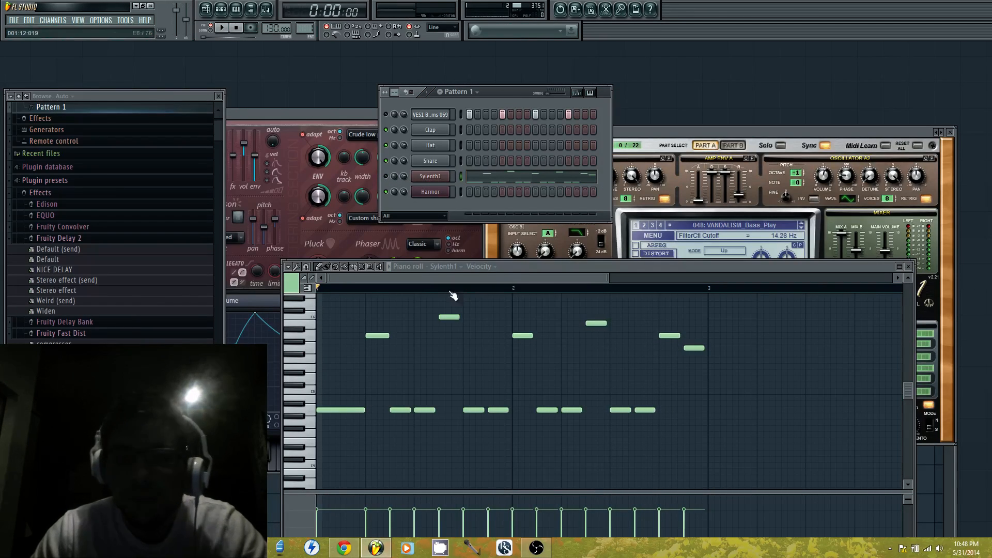
{"action": "left_click", "coordinate": [46, 20]}
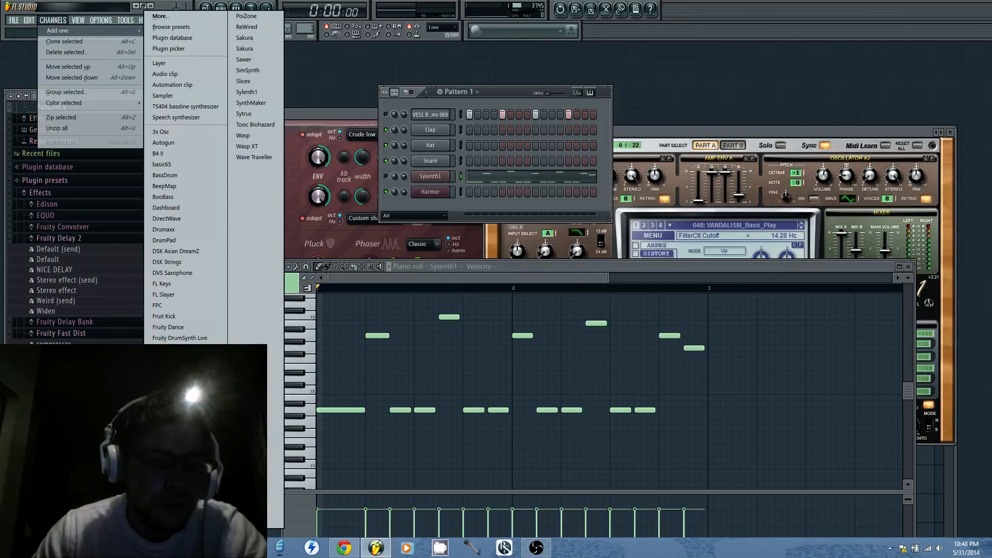
{"action": "left_click", "coordinate": [163, 95]}
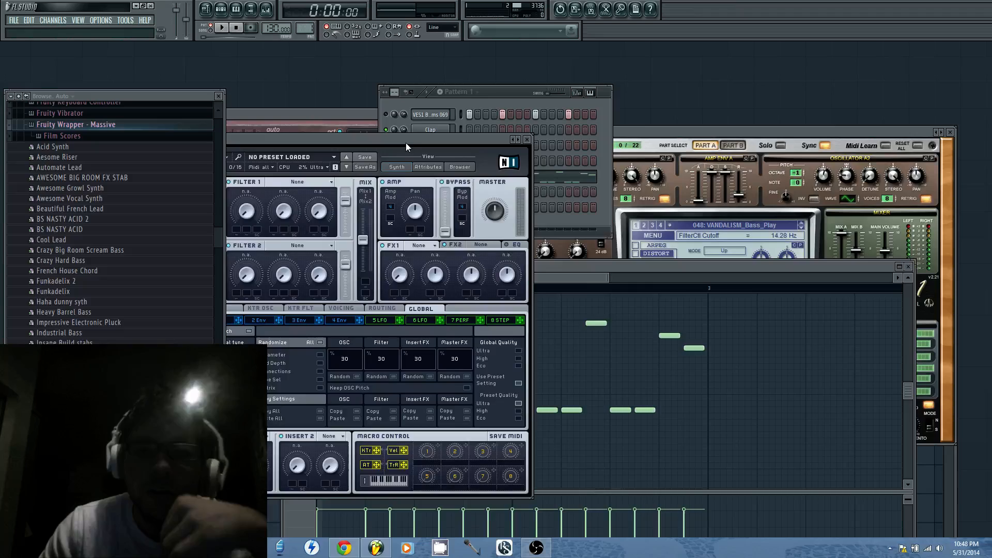
{"action": "left_click_drag", "start_coordinate": [405, 141], "coordinate": [507, 175]}
Load the BS NASTY ACID 2 preset into Massive
{"action": "left_click", "coordinate": [403, 173]}
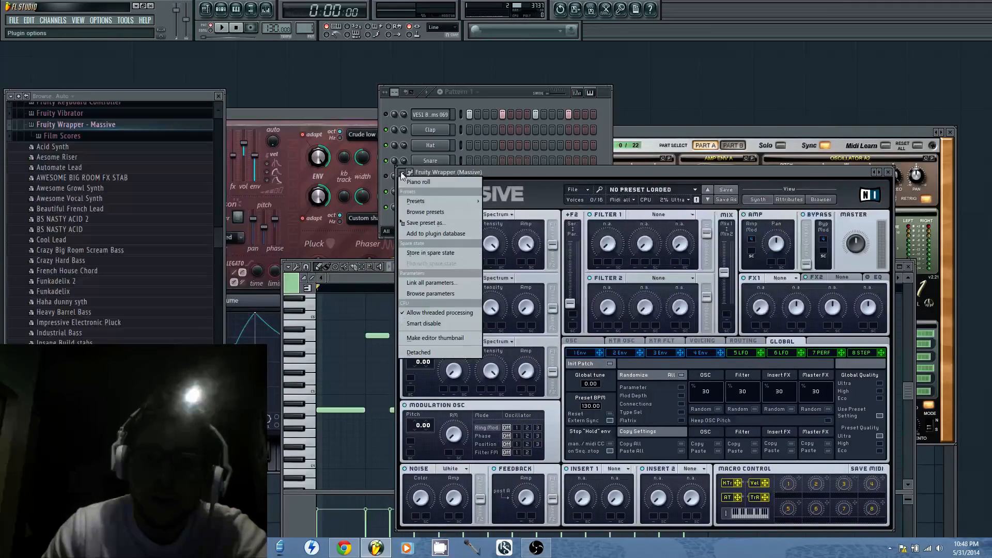
{"action": "mouse_move", "coordinate": [425, 202]}
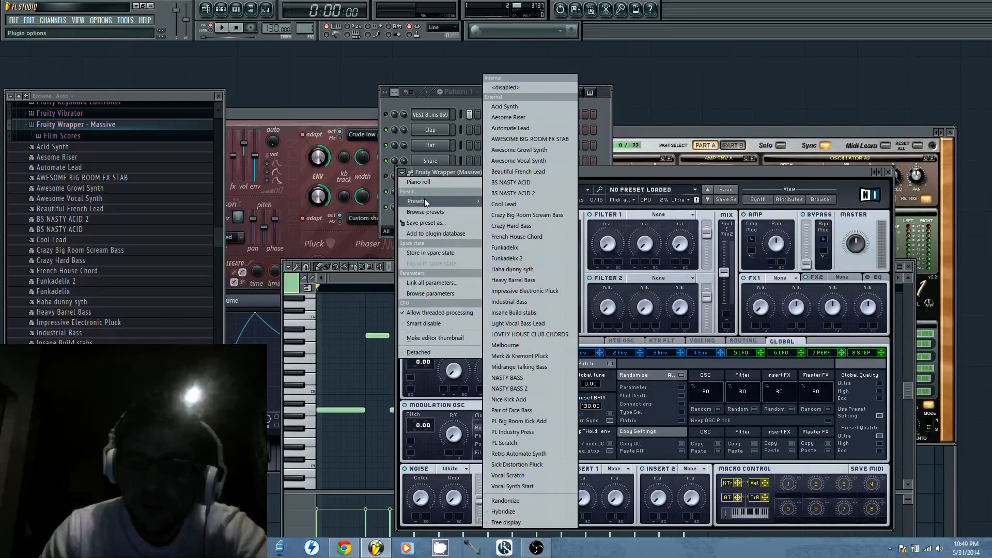
{"action": "left_click", "coordinate": [531, 192]}
Switch to the YouTube live stream page in the browser and return to FL Studio
{"action": "key", "text": "alt+Tab"}
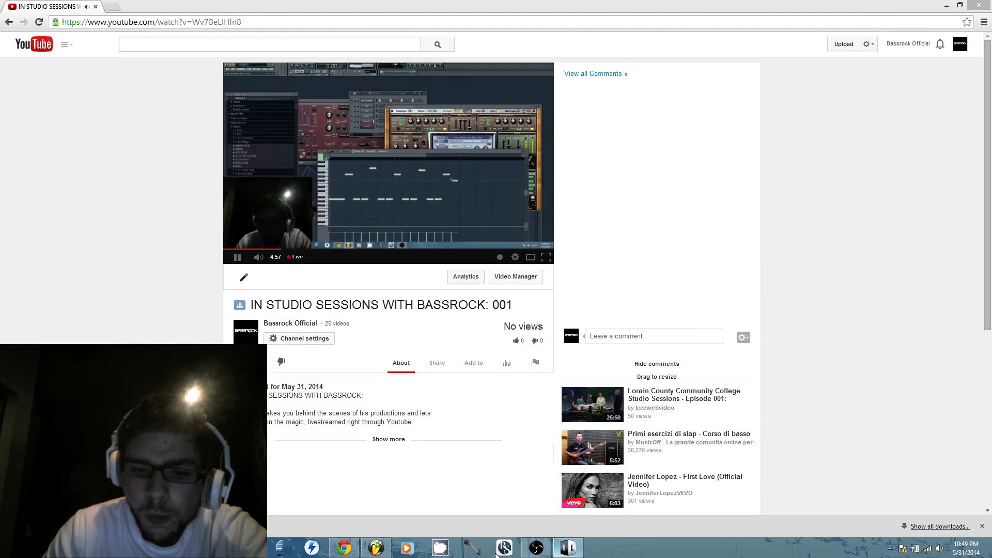
{"action": "left_click", "coordinate": [385, 552]}
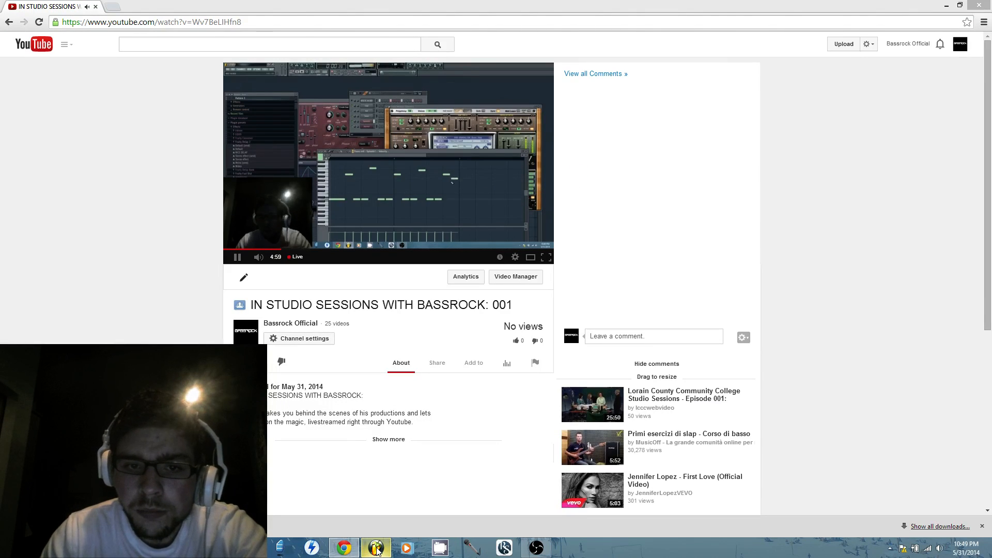
{"action": "left_click", "coordinate": [376, 551]}
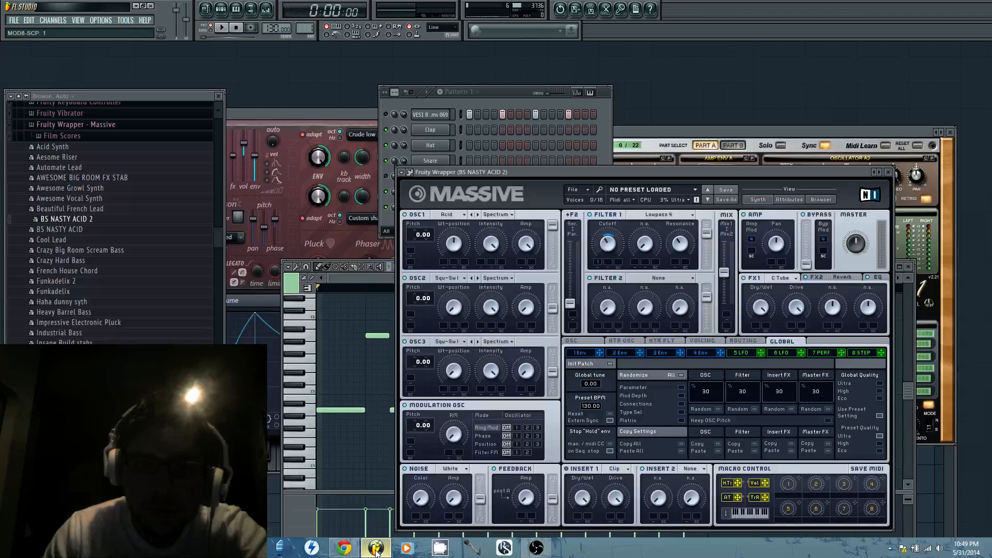
Open the piano roll for the BS NASTY ACID 2 channel and move its window higher over the Massive plugin
{"action": "left_click", "coordinate": [514, 92]}
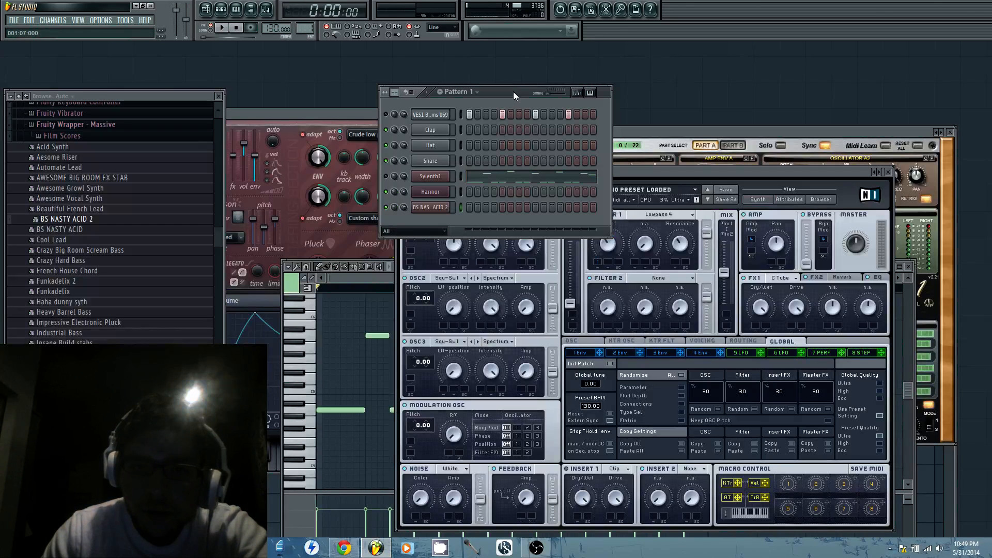
{"action": "right_click", "coordinate": [447, 207]}
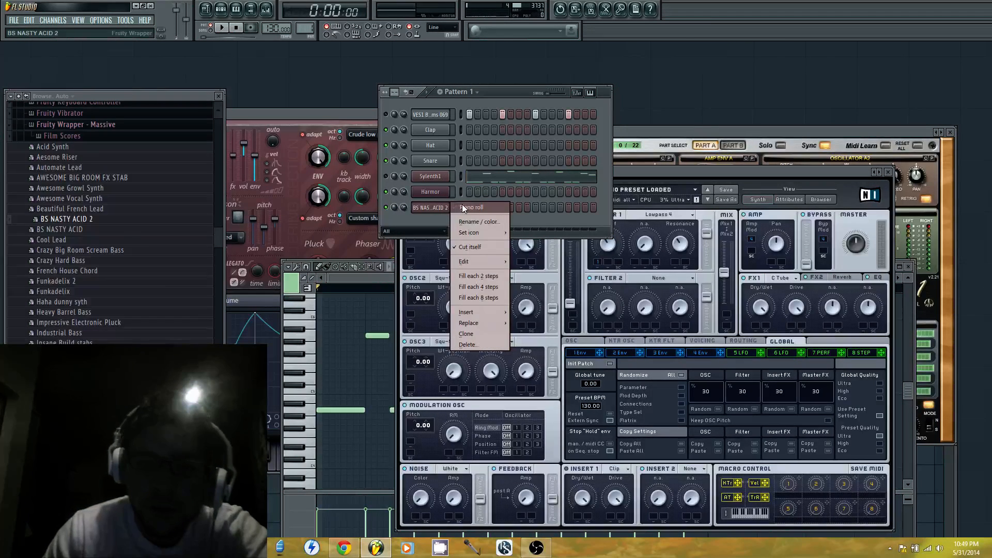
{"action": "left_click", "coordinate": [463, 207]}
{"action": "left_click_drag", "start_coordinate": [539, 268], "coordinate": [557, 170]}
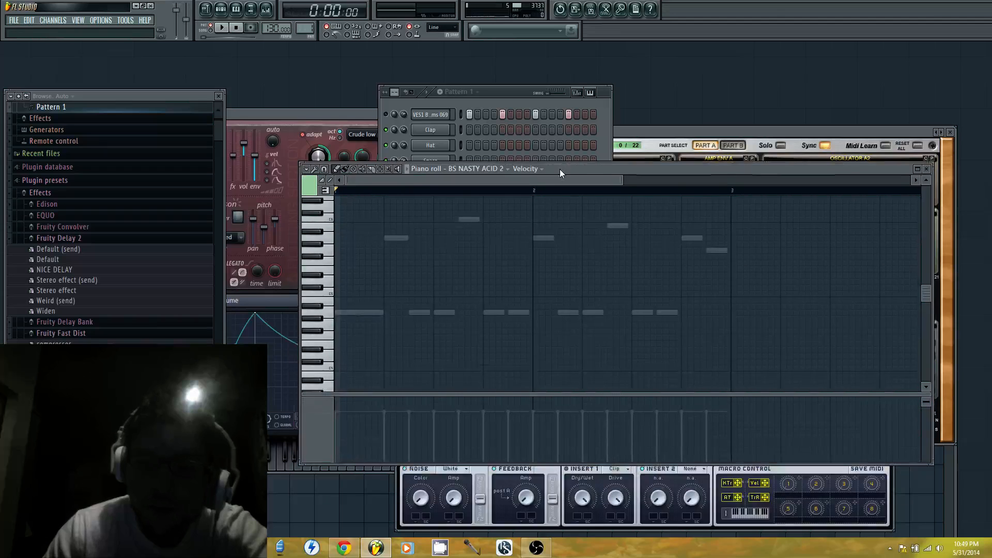
Audition the BS NASTY ACID 2 sound on the lower keys of the piano roll
{"action": "left_click", "coordinate": [351, 315]}
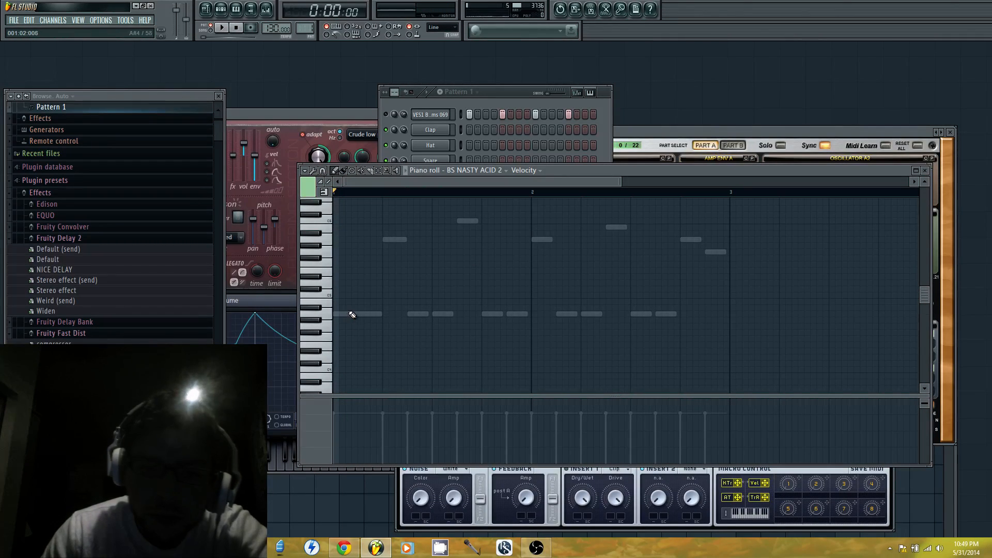
{"action": "scroll", "coordinate": [352, 315], "scroll_direction": "down", "scroll_amount": 3}
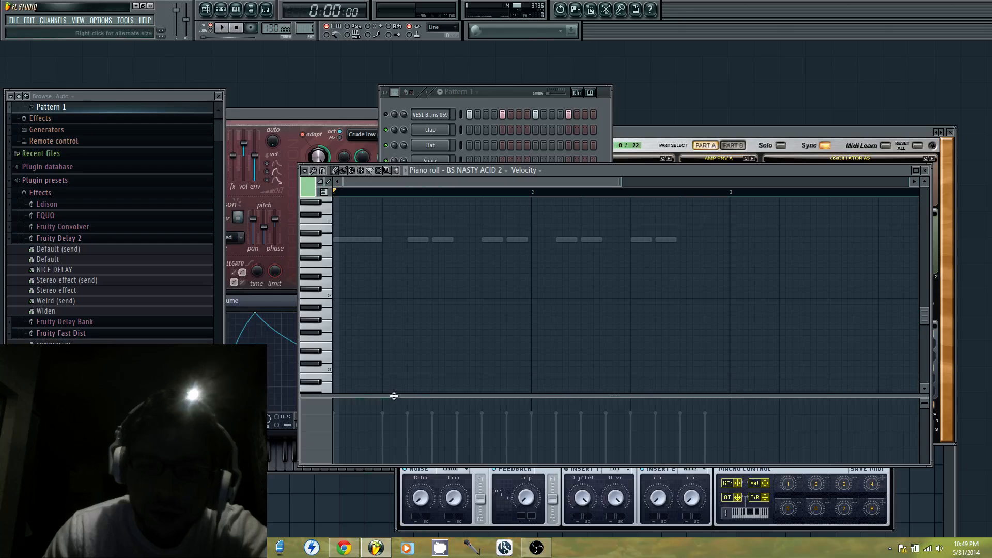
{"action": "left_click", "coordinate": [327, 320]}
{"action": "left_click", "coordinate": [318, 380]}
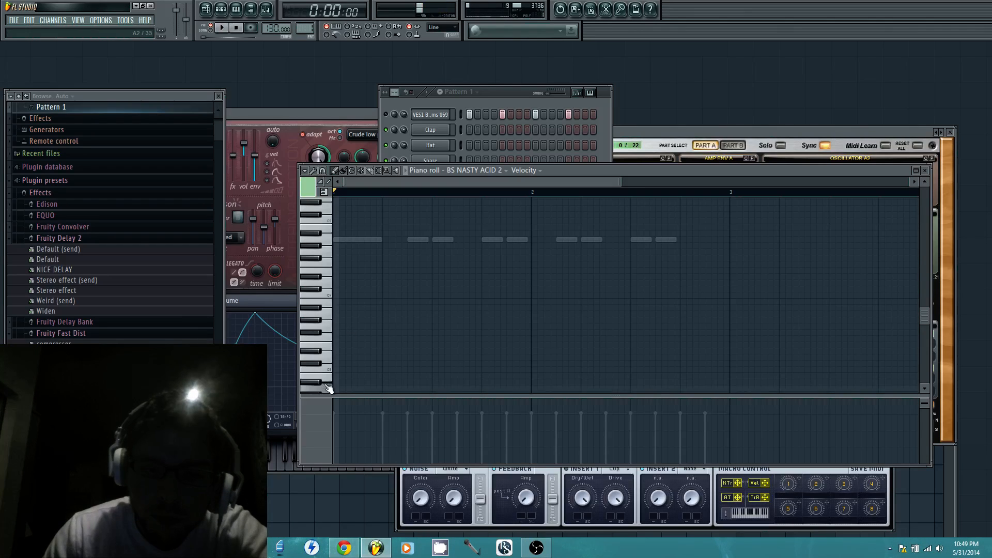
Try several low notes at the start of bar 1 in the BS NASTY ACID 2 piano roll, deleting each one
{"action": "left_click", "coordinate": [340, 327]}
{"action": "right_click", "coordinate": [347, 326]}
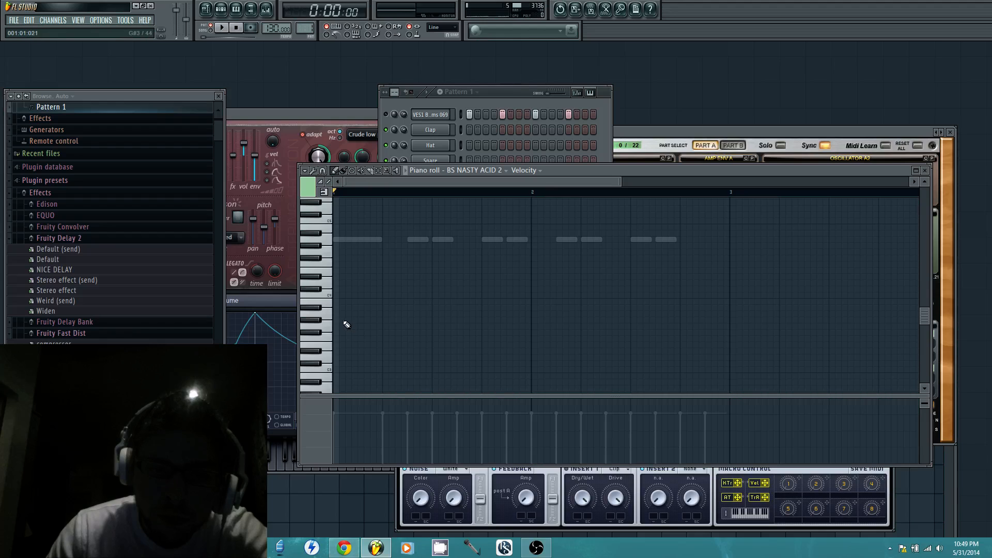
{"action": "left_click", "coordinate": [339, 348]}
{"action": "right_click", "coordinate": [343, 346]}
{"action": "scroll", "coordinate": [345, 342], "scroll_direction": "down", "scroll_amount": 3}
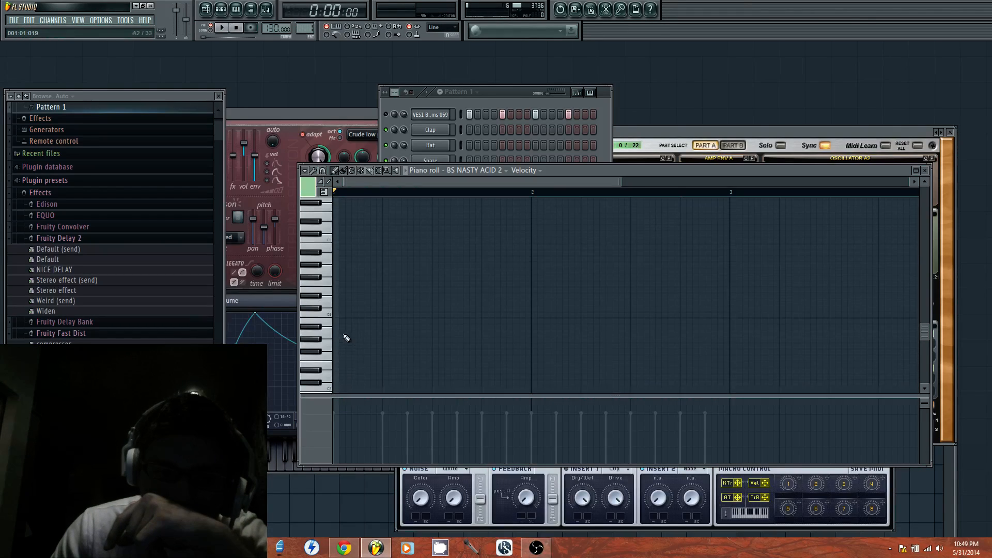
{"action": "left_click", "coordinate": [343, 329]}
{"action": "right_click", "coordinate": [342, 329]}
{"action": "left_click", "coordinate": [343, 330]}
{"action": "right_click", "coordinate": [342, 329]}
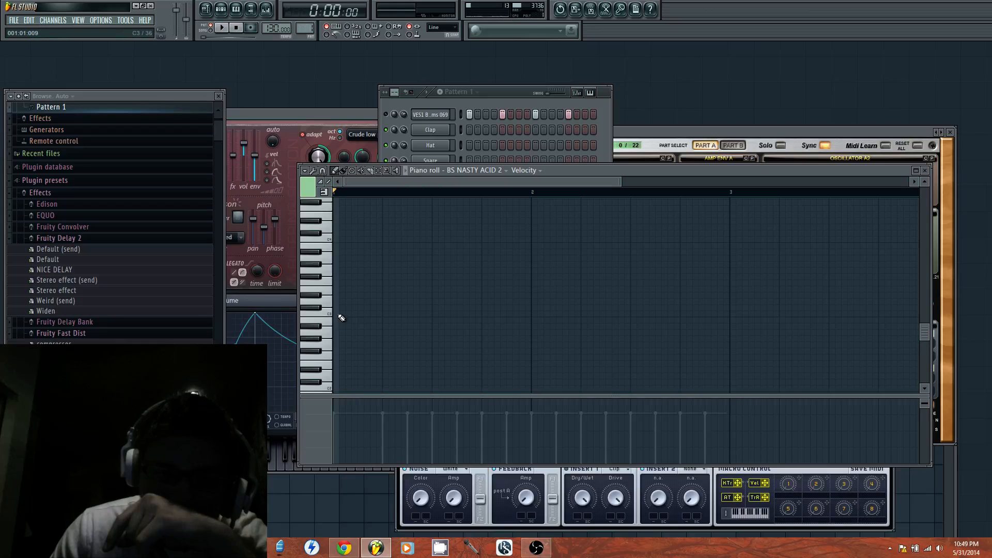
Replace the trial E2 note at step 3 of bar 1 with an E3 note
{"action": "left_click", "coordinate": [343, 289]}
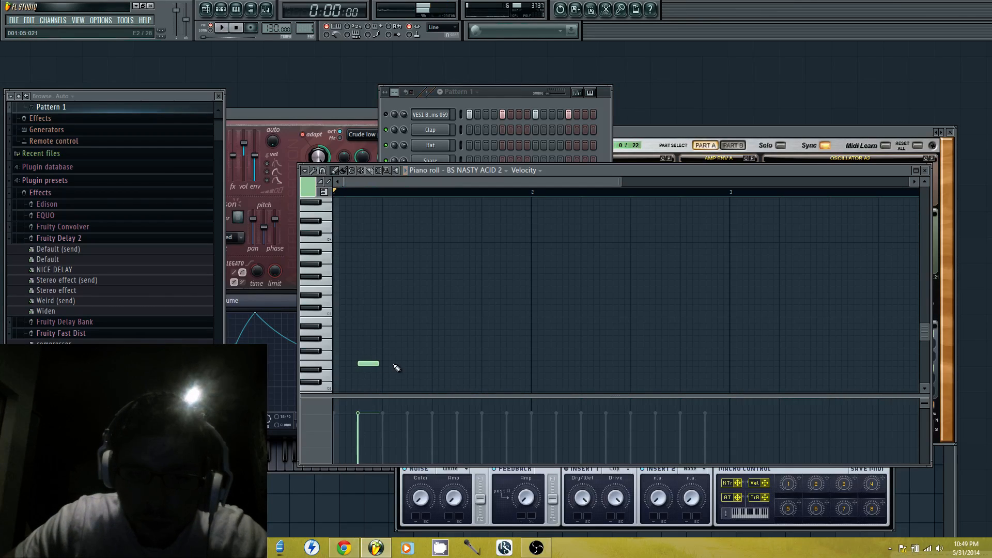
{"action": "right_click", "coordinate": [367, 363]}
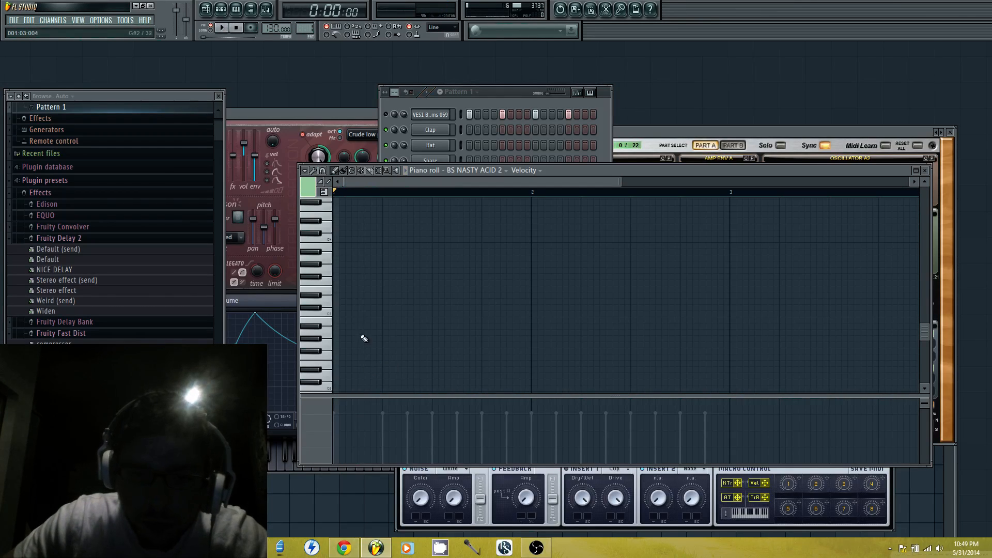
{"action": "left_click", "coordinate": [362, 290]}
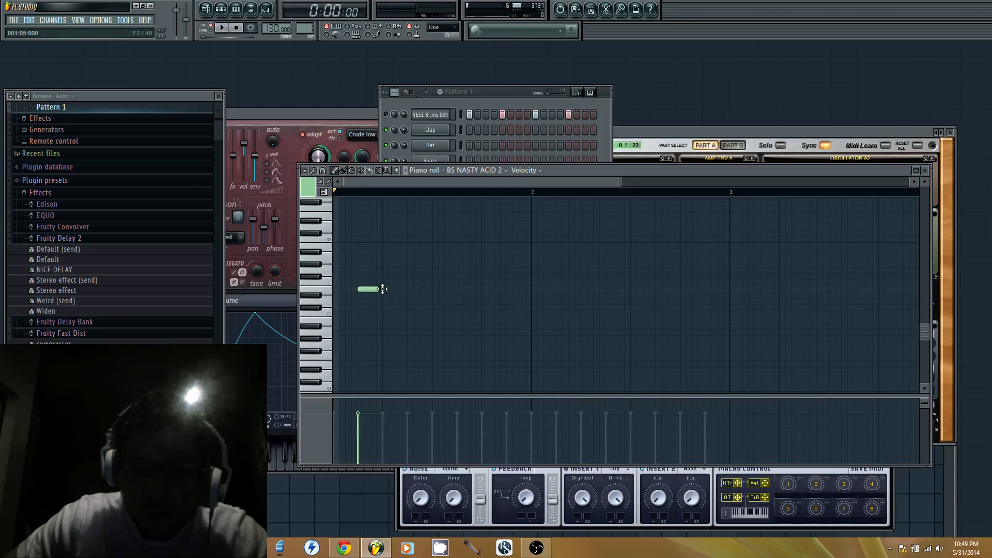
Try additional E3 notes at steps 5 and 1 of bar 1, and delete the E3 note at step 3
{"action": "left_click", "coordinate": [387, 289]}
{"action": "left_click", "coordinate": [345, 289]}
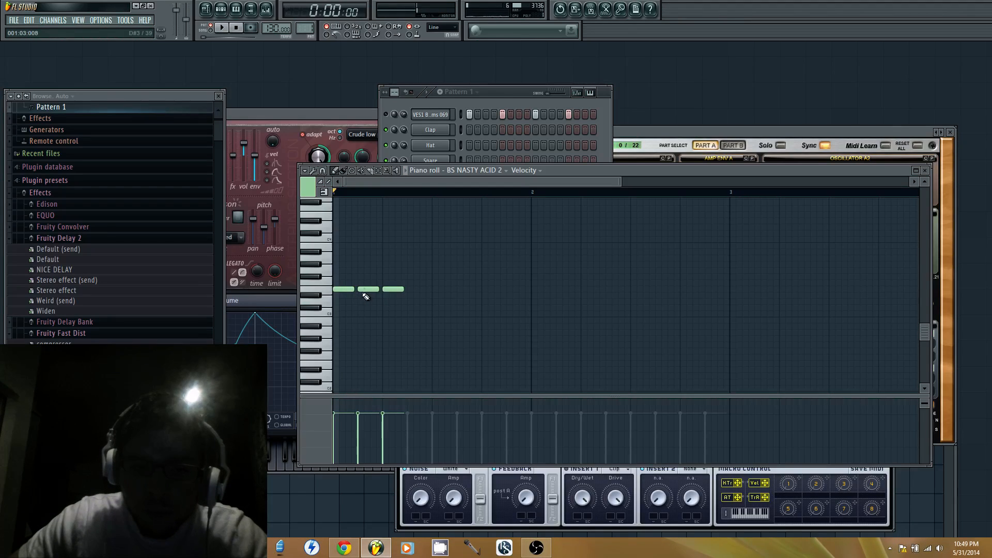
{"action": "scroll", "coordinate": [363, 291], "scroll_direction": "up", "scroll_amount": 1}
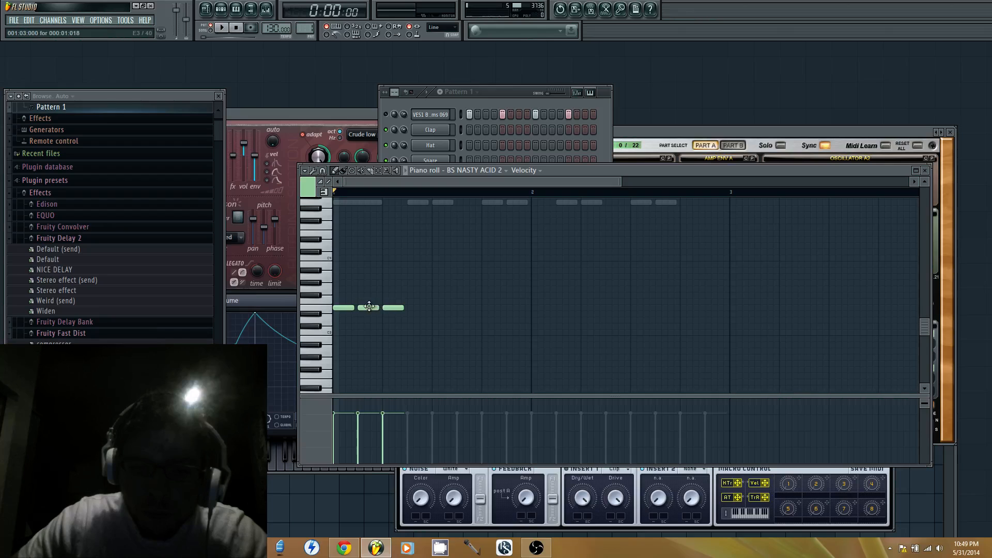
{"action": "right_click", "coordinate": [369, 306]}
Replace the E3 note at step 1 of bar 1 with a short E2 note
{"action": "scroll", "coordinate": [360, 344], "scroll_direction": "down", "scroll_amount": 1}
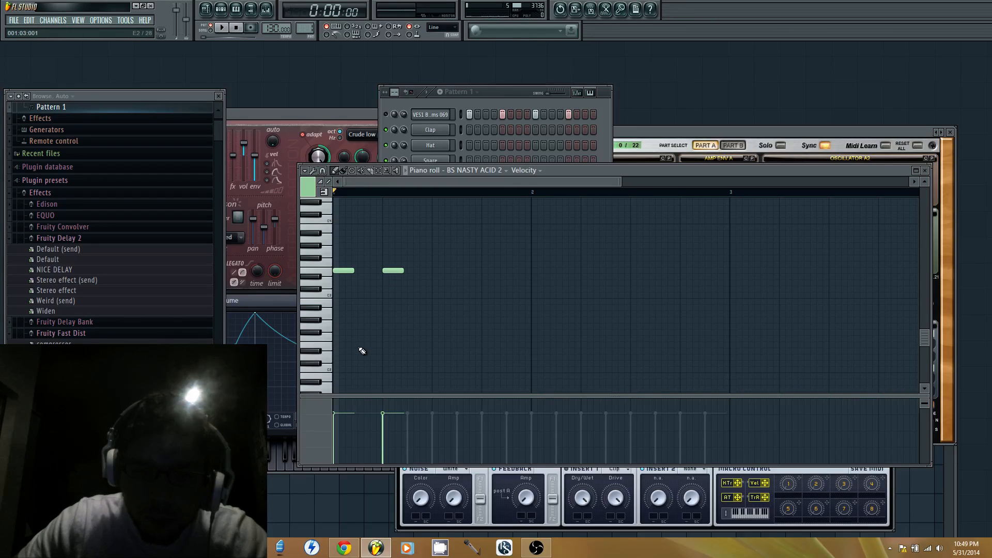
{"action": "left_click", "coordinate": [357, 345]}
{"action": "right_click", "coordinate": [351, 270]}
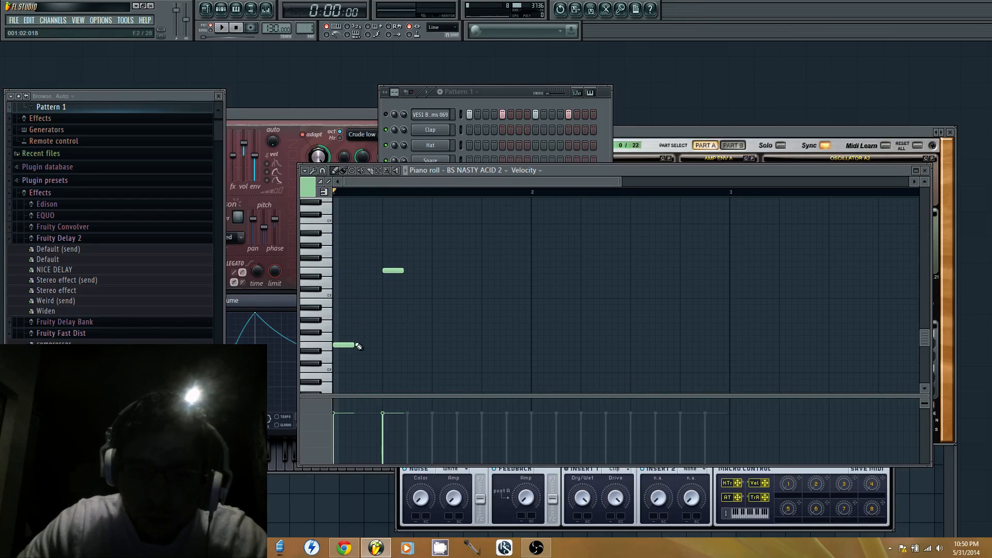
{"action": "left_click_drag", "start_coordinate": [358, 345], "coordinate": [353, 345]}
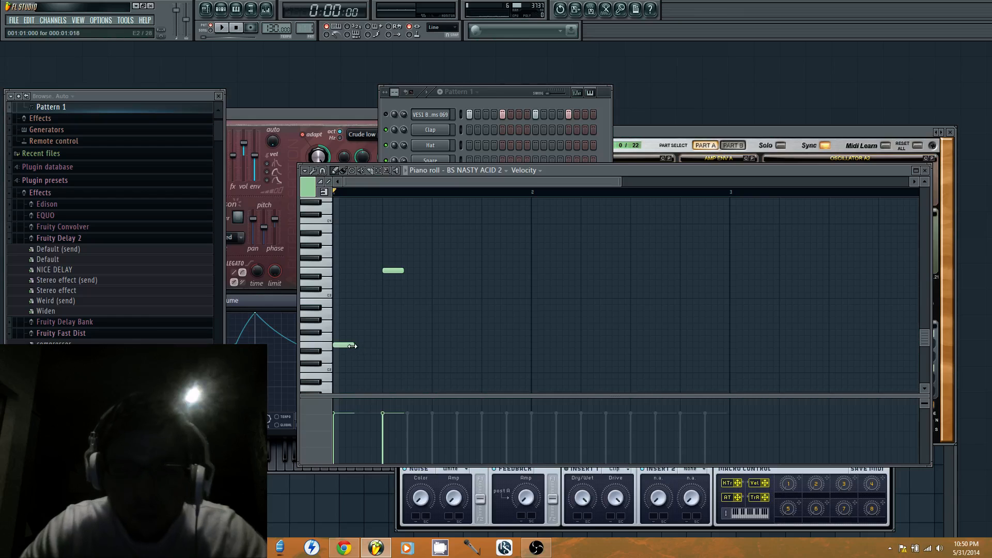
Try E3 and E2 notes together at step 3 of bar 1, deleting the E3 note at step 5 and playing the pattern
{"action": "left_click", "coordinate": [363, 271]}
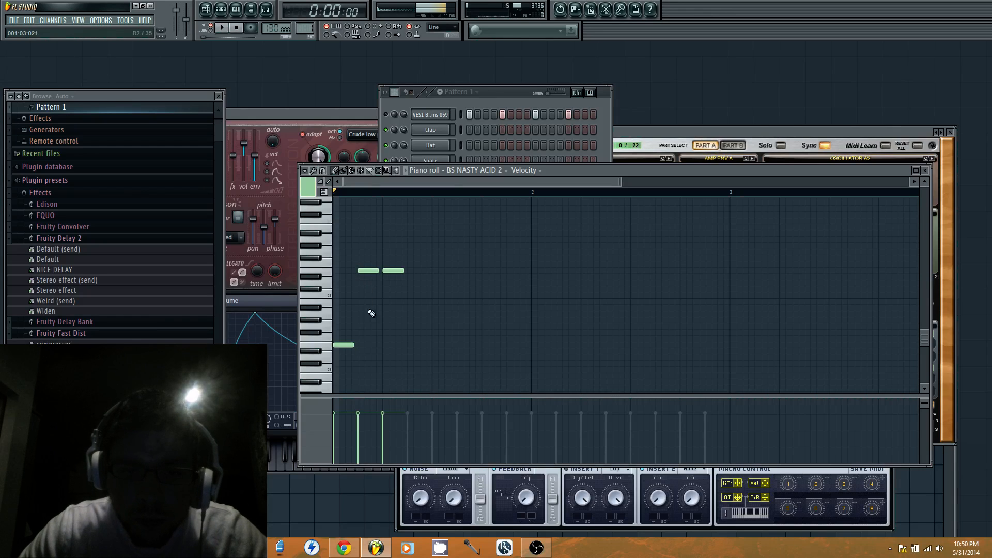
{"action": "left_click", "coordinate": [363, 345]}
{"action": "left_click", "coordinate": [369, 346]}
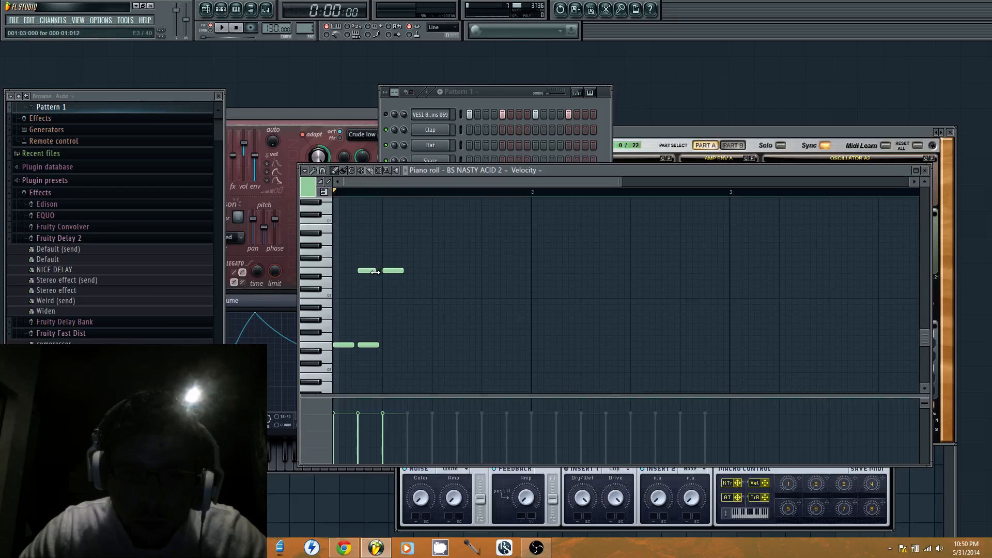
{"action": "left_click_drag", "start_coordinate": [371, 273], "coordinate": [374, 271]}
{"action": "key", "text": "space"}
{"action": "right_click", "coordinate": [398, 271]}
{"action": "key", "text": "space"}
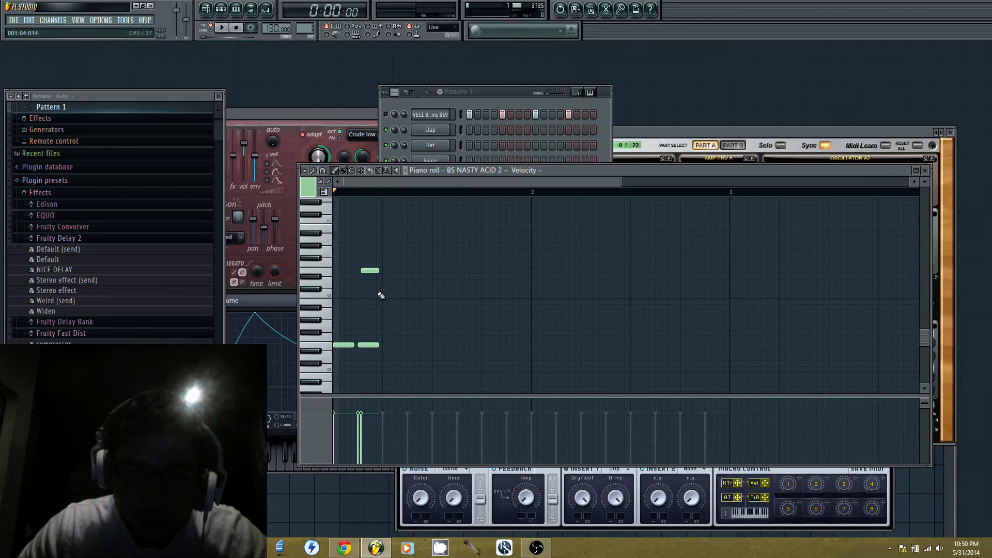
Continue the E2 notes on every second step from step 5 to step 15 of bar 1 and play the pattern
{"action": "left_click", "coordinate": [394, 345]}
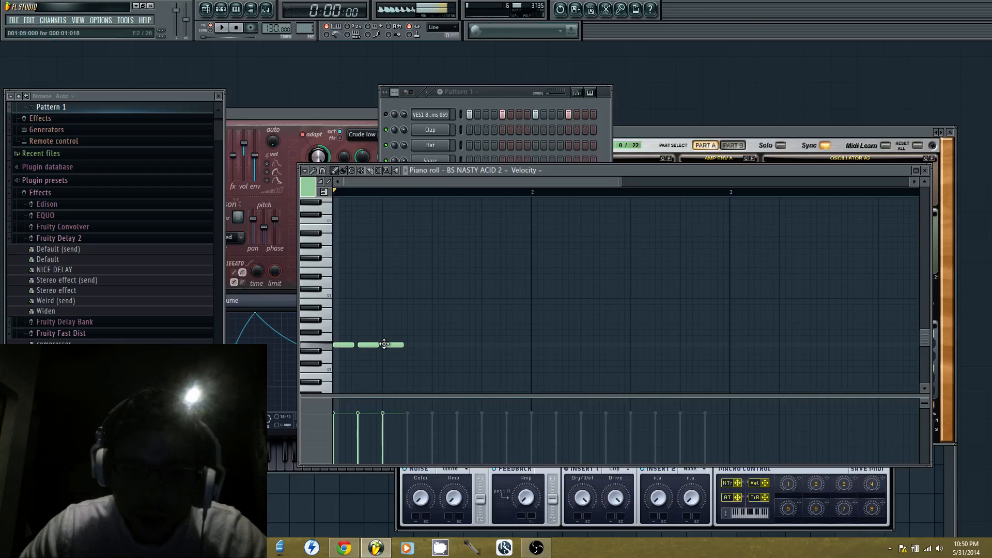
{"action": "left_click", "coordinate": [419, 345]}
{"action": "left_click", "coordinate": [444, 345]}
{"action": "left_click", "coordinate": [469, 346]}
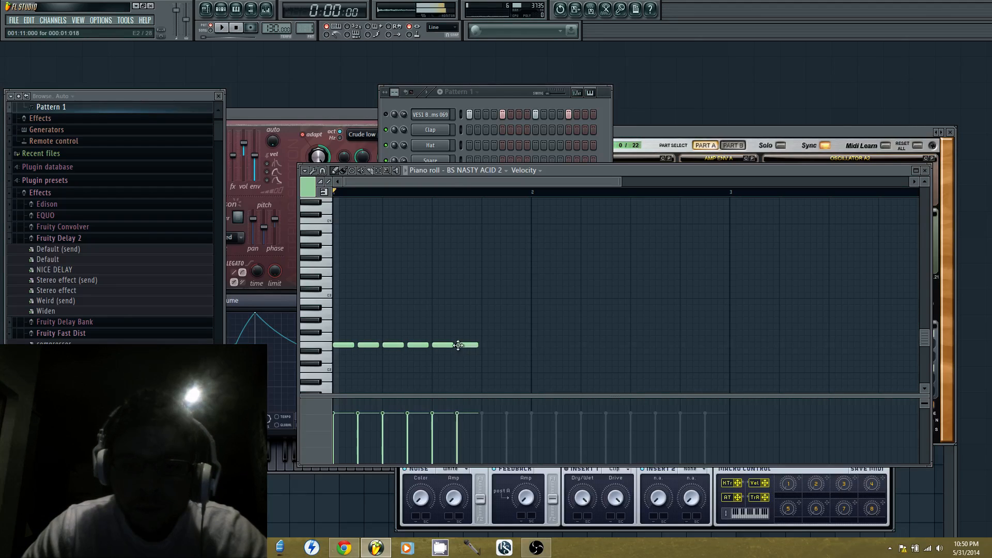
{"action": "left_click", "coordinate": [492, 344]}
{"action": "left_click", "coordinate": [517, 345]}
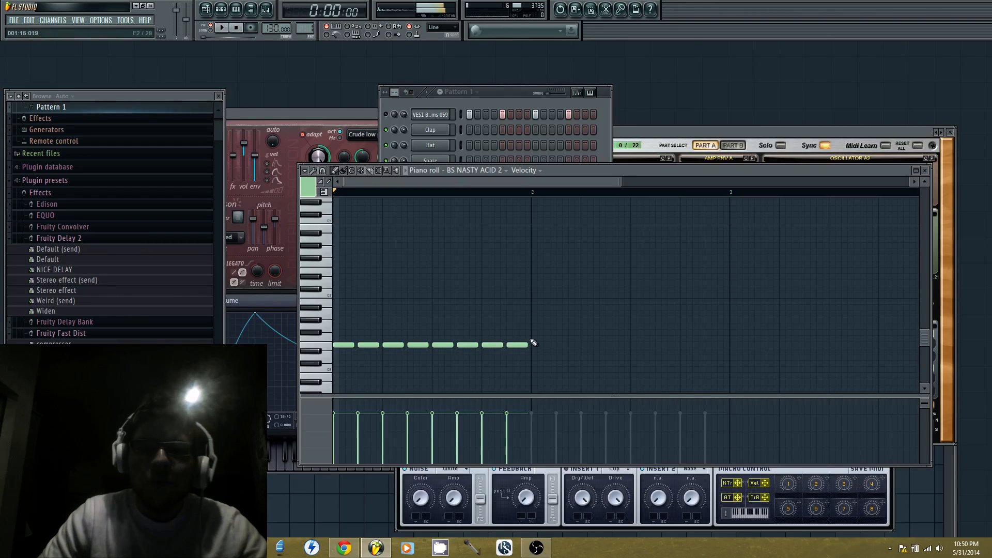
{"action": "key", "text": "space"}
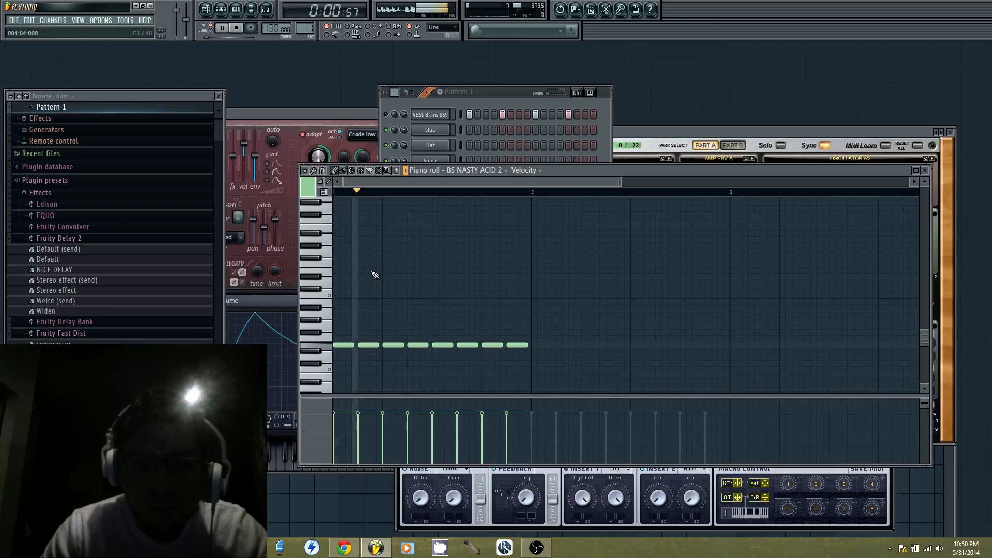
Add an E3 note at step 2 of bar 1, and try a second one at step 4 before deleting it
{"action": "left_click_drag", "start_coordinate": [343, 274], "coordinate": [362, 276]}
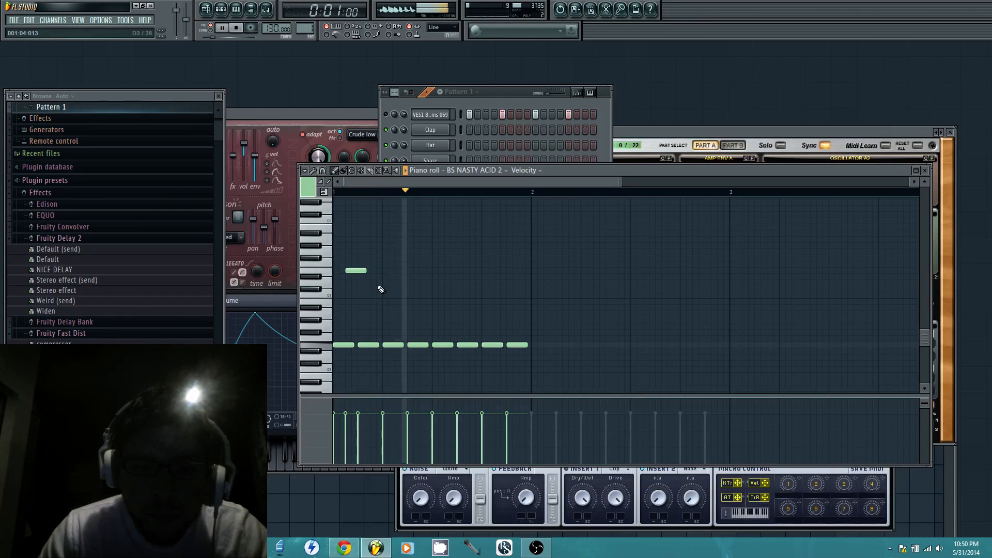
{"action": "key", "text": "space"}
{"action": "left_click", "coordinate": [377, 272]}
{"action": "key", "text": "space"}
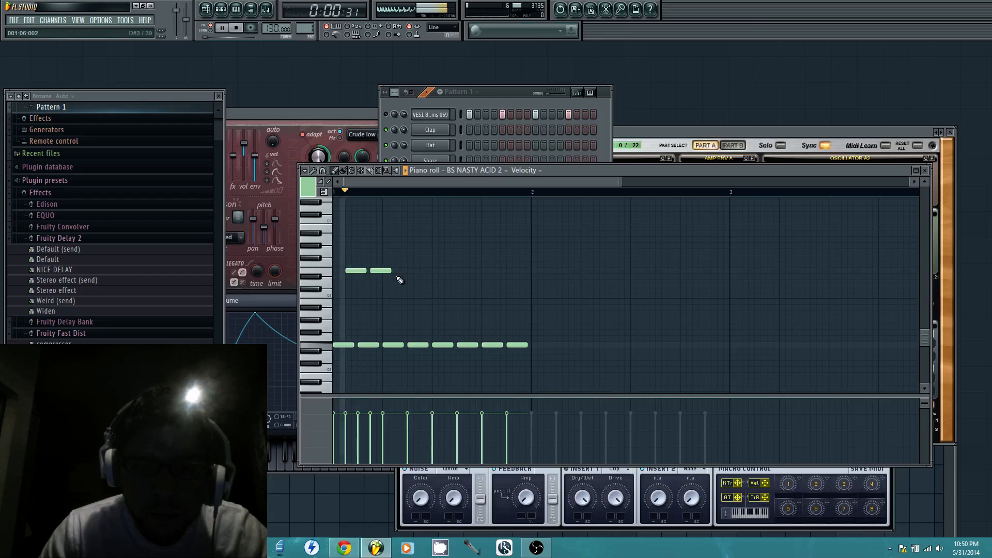
{"action": "left_click_drag", "start_coordinate": [383, 273], "coordinate": [387, 273]}
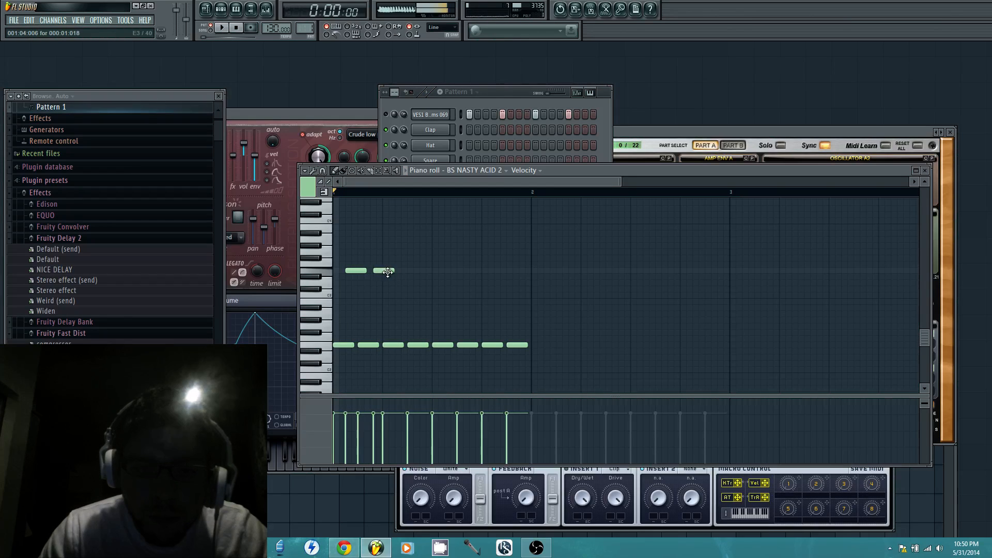
{"action": "key", "text": "space"}
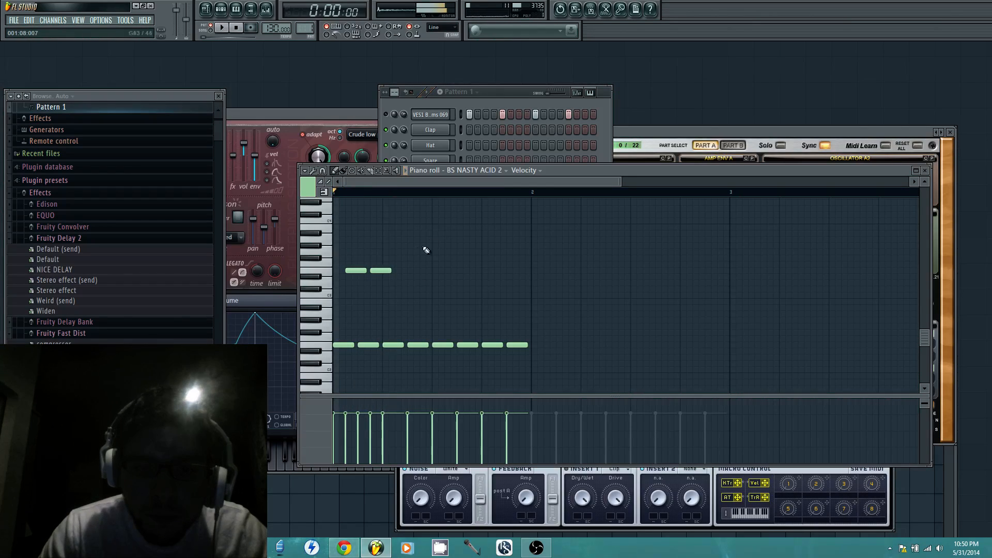
{"action": "right_click", "coordinate": [381, 271]}
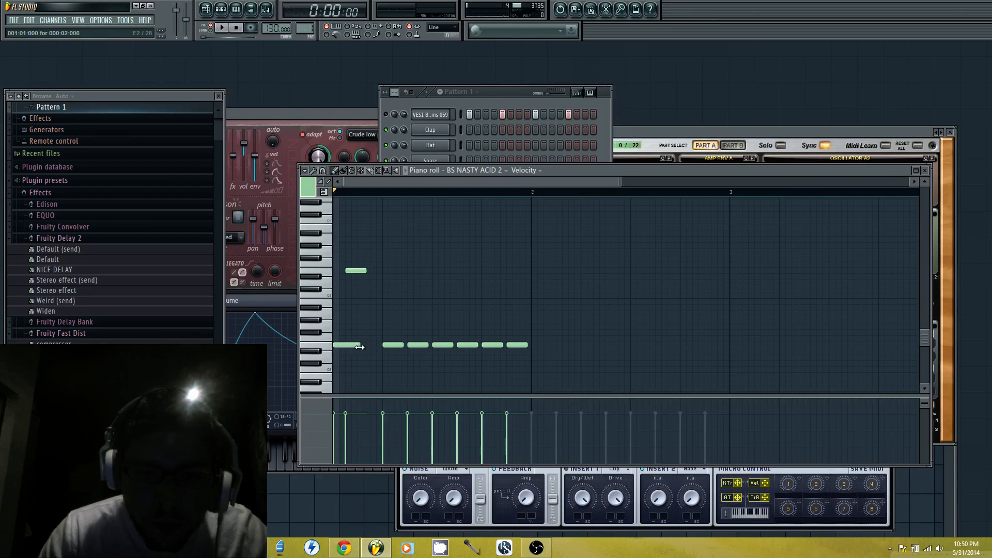
Replace the E2 notes in the first half of bar 1 with longer ones starting at steps 1, 4 and 7
{"action": "left_click", "coordinate": [375, 345]}
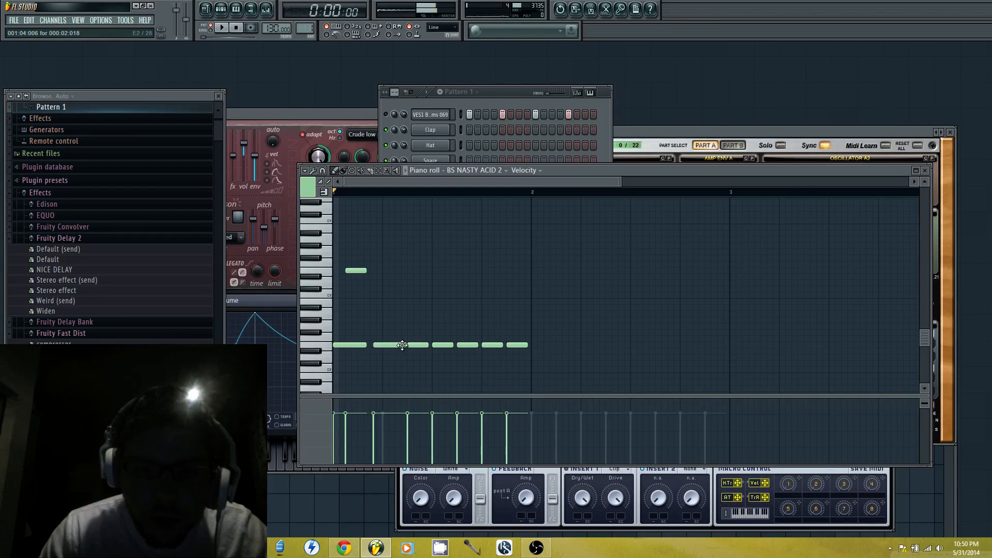
{"action": "right_click", "coordinate": [416, 345]}
{"action": "right_click", "coordinate": [443, 345]}
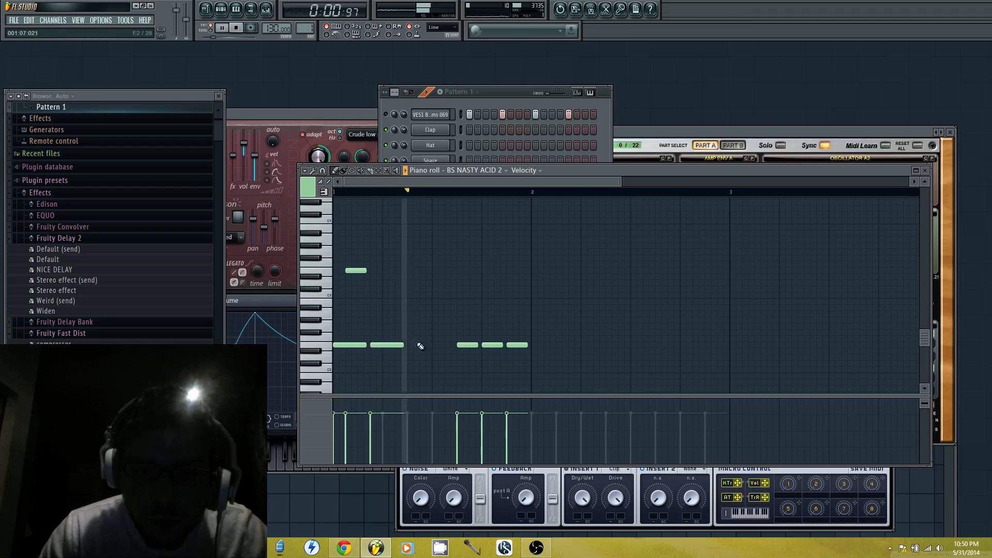
{"action": "left_click", "coordinate": [414, 345]}
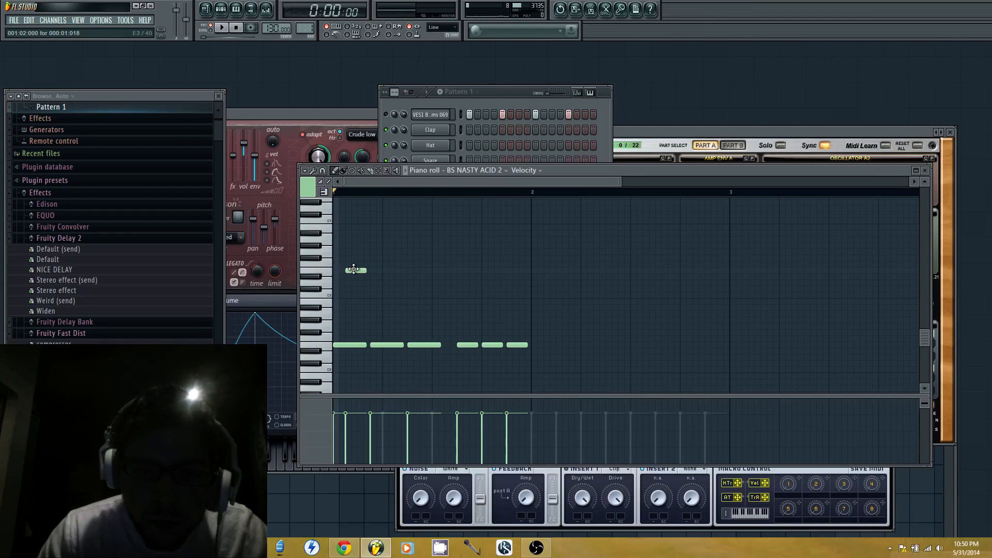
Add E3 notes at steps 5 and 8 of bar 1 and play the pattern
{"action": "left_click", "coordinate": [377, 276]}
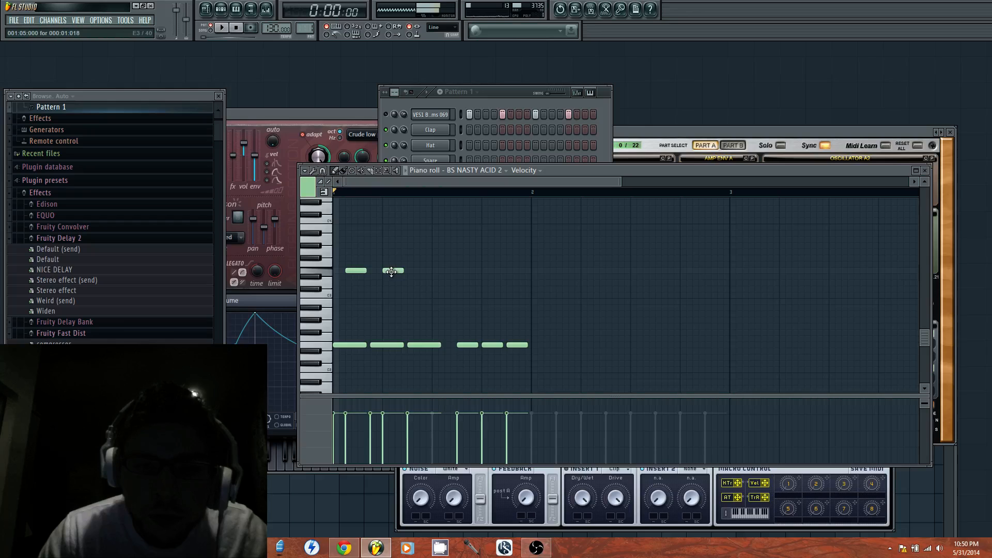
{"action": "left_click", "coordinate": [424, 271]}
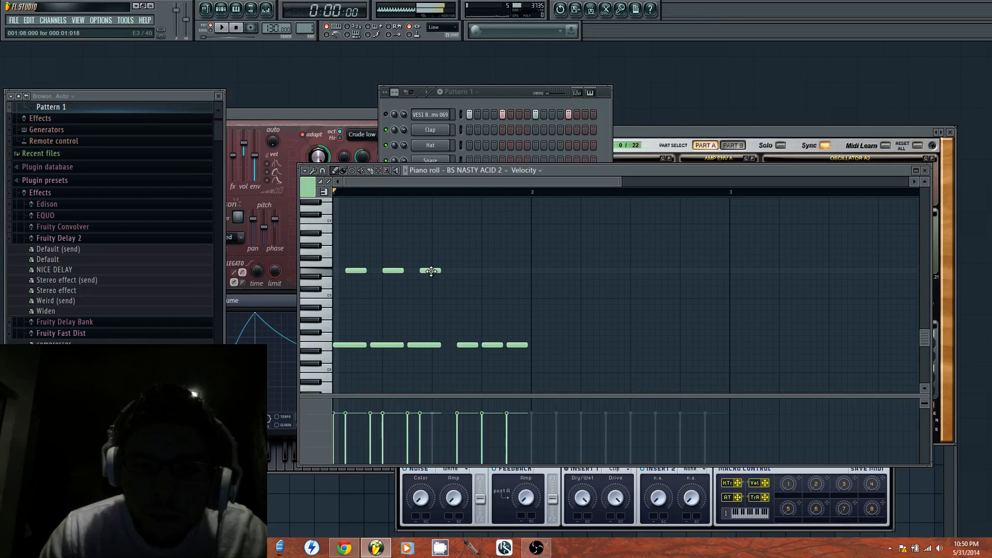
{"action": "key", "text": "space"}
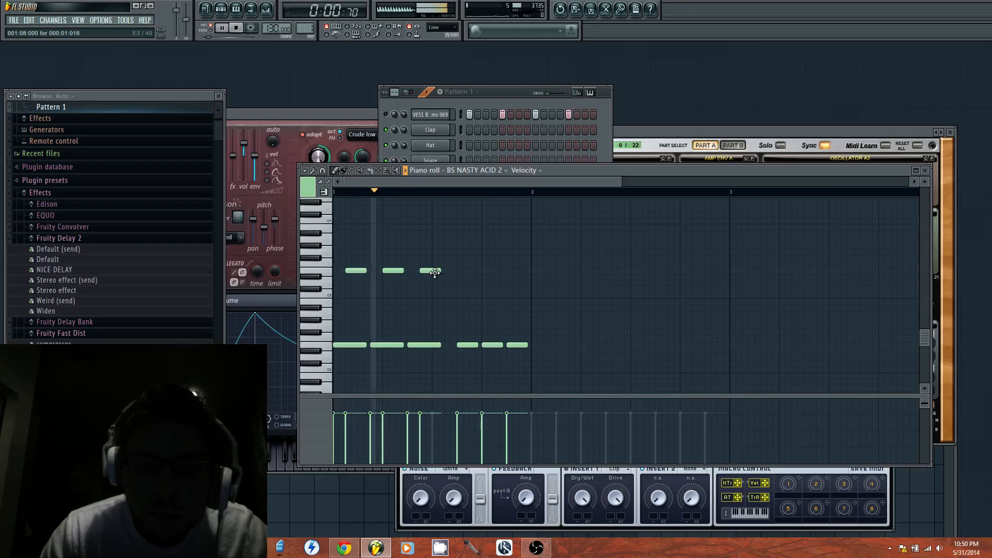
{"action": "key", "text": "space"}
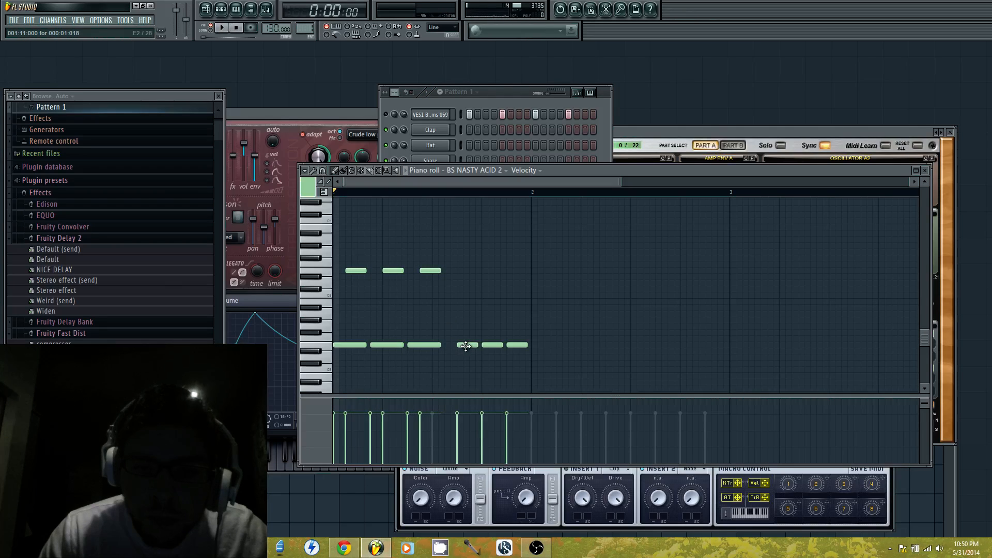
Shift and lengthen the step 11 E2 note to start at step 10, and add a one-step E3 note at step 11
{"action": "left_click_drag", "start_coordinate": [466, 346], "coordinate": [459, 346]}
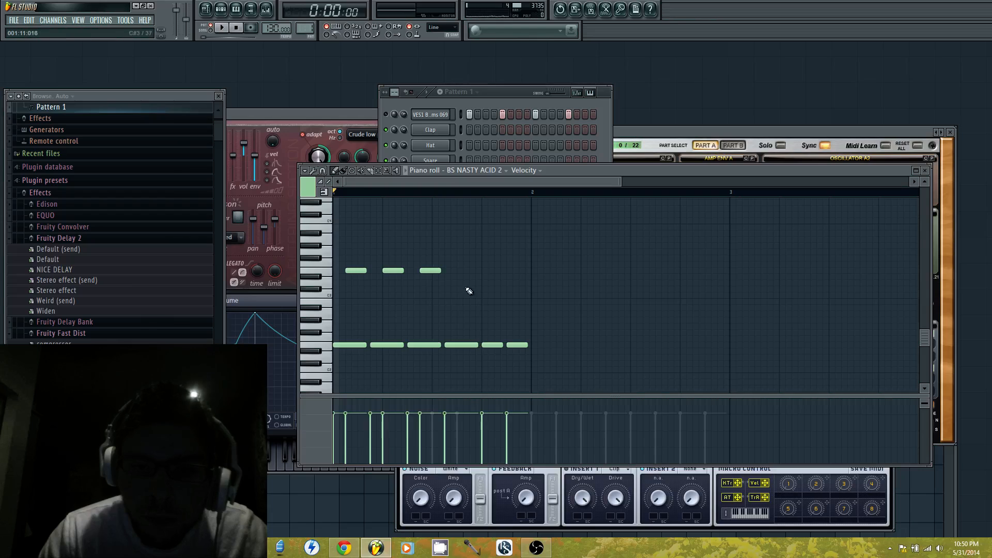
{"action": "left_click", "coordinate": [459, 272]}
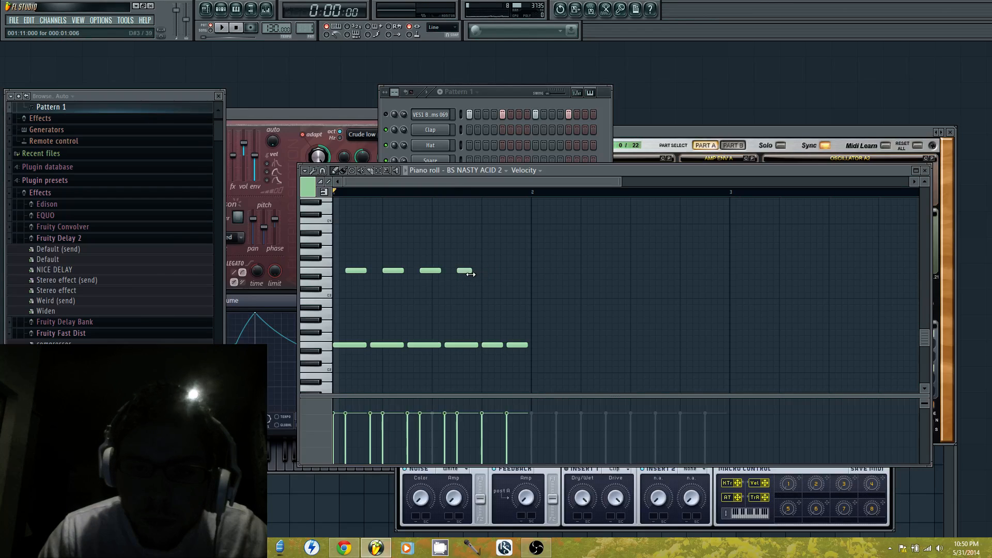
{"action": "key", "text": "space"}
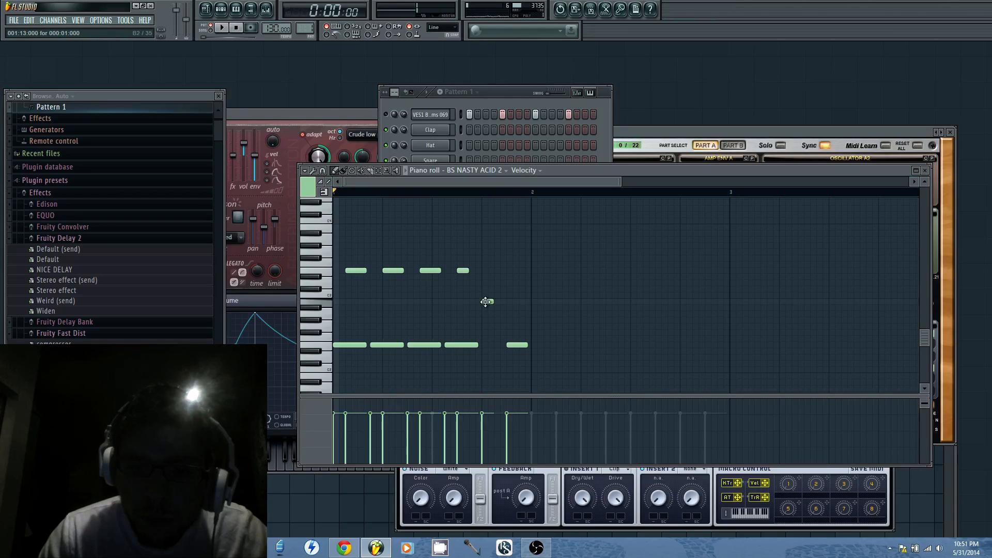
End bar 1 with G3, E3 and D3 notes at steps 13, 14 and 15, delete the last E2 note and play the pattern
{"action": "left_click", "coordinate": [483, 273]}
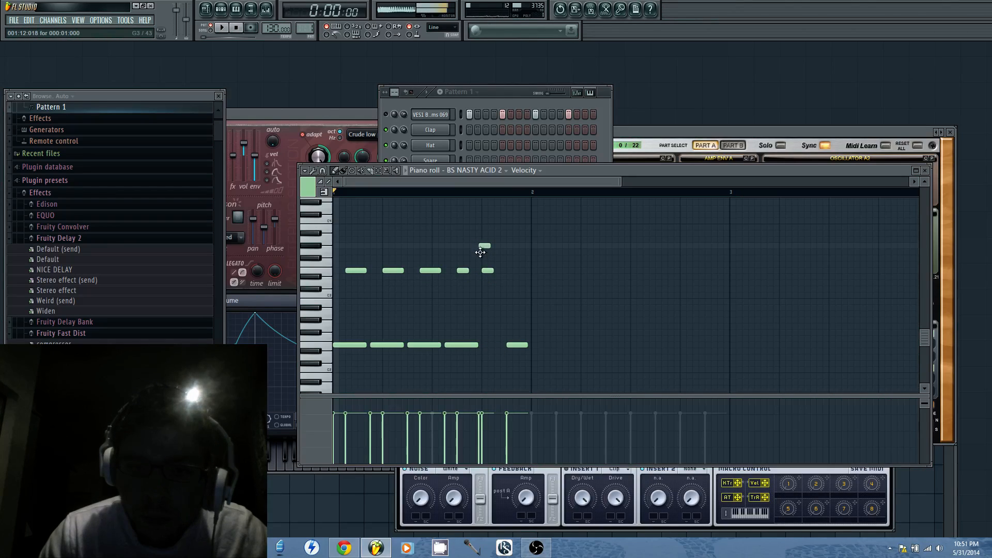
{"action": "left_click", "coordinate": [485, 258]}
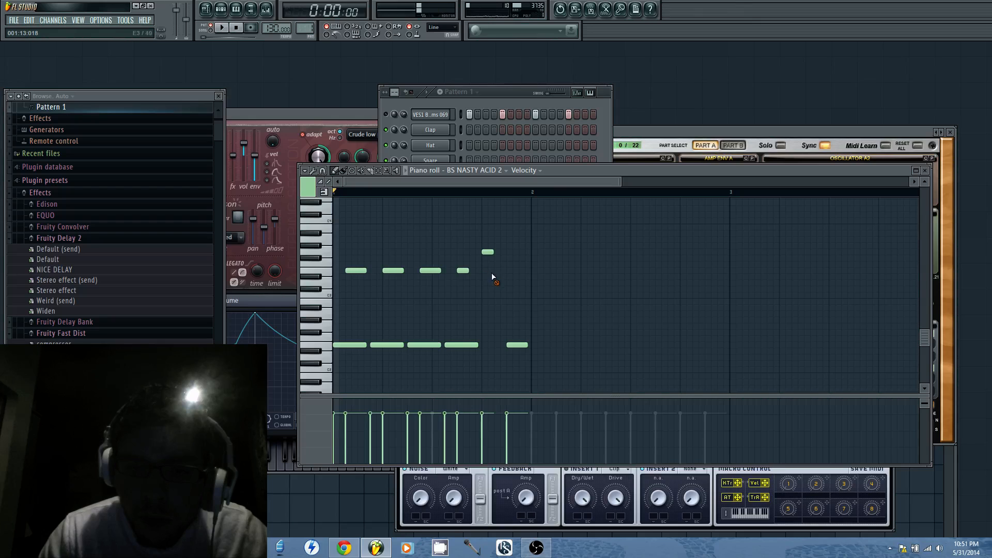
{"action": "left_click", "coordinate": [496, 273]}
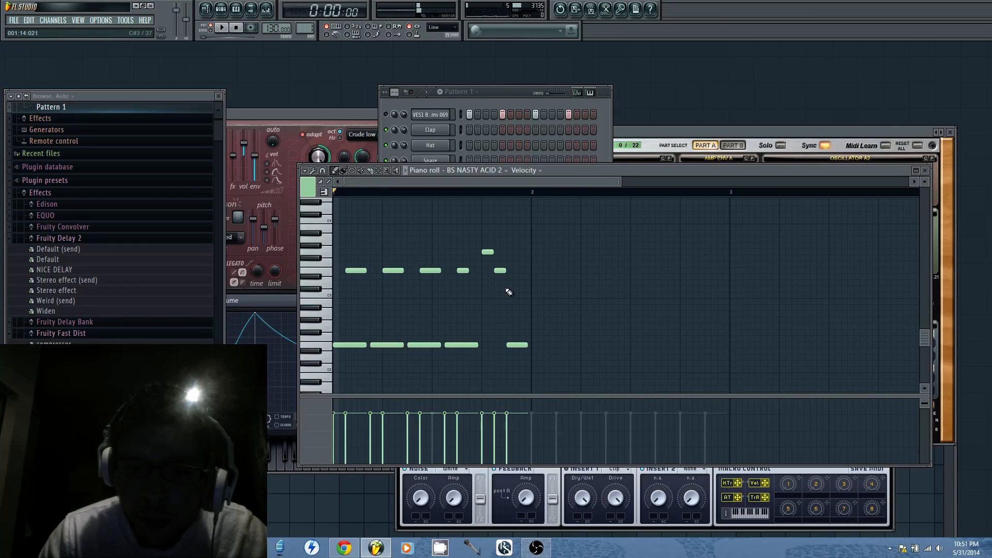
{"action": "left_click", "coordinate": [509, 283]}
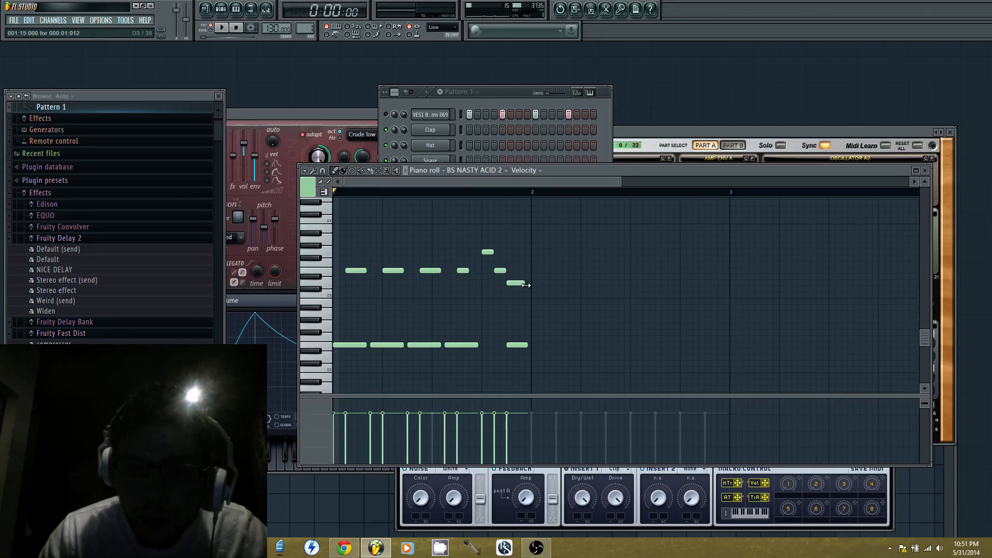
{"action": "right_click", "coordinate": [517, 345]}
{"action": "key", "text": "space"}
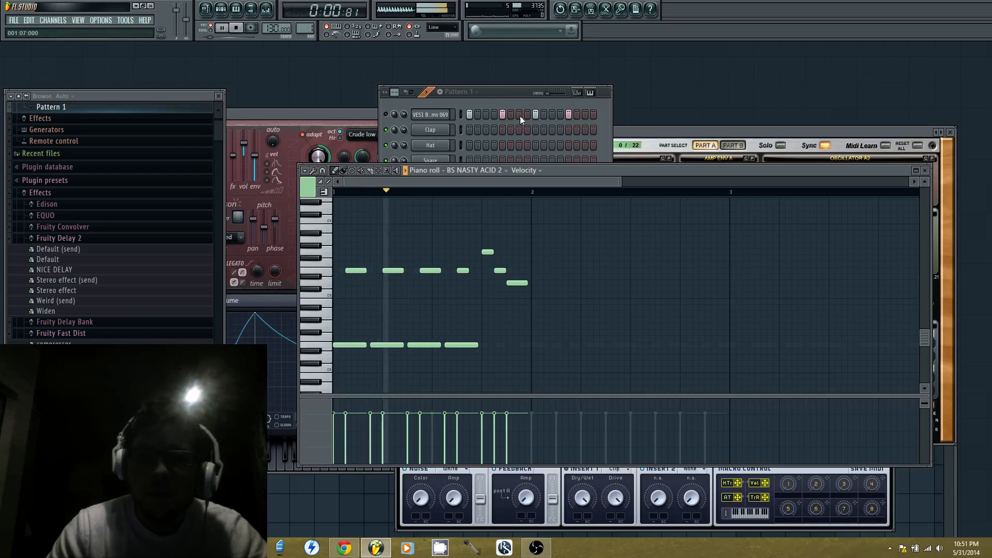
{"action": "key", "text": "space"}
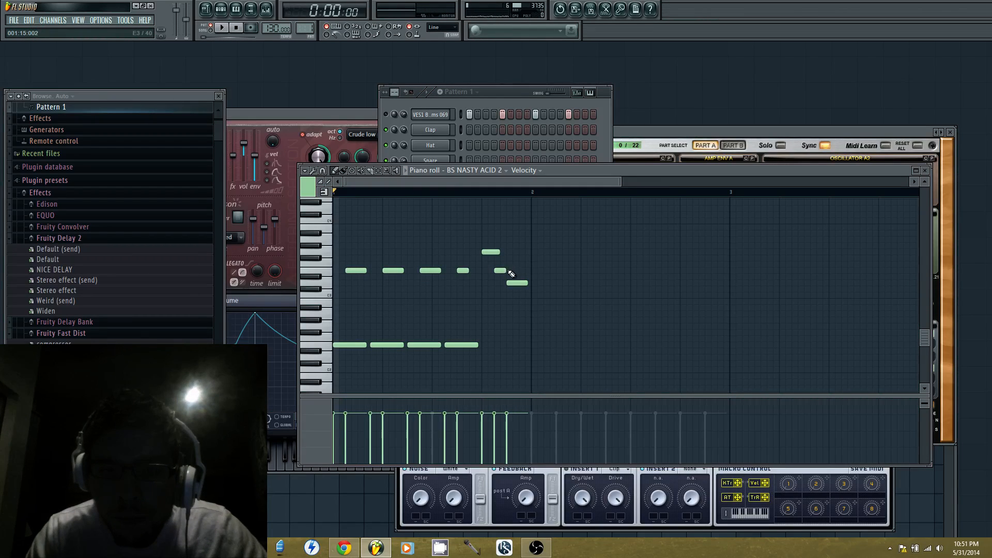
Lengthen the G3 and E3 notes at steps 13 and 14 so they overlap the following notes, and play the pattern
{"action": "left_click", "coordinate": [511, 272]}
{"action": "left_click_drag", "start_coordinate": [507, 270], "coordinate": [513, 271]}
{"action": "key", "text": "space"}
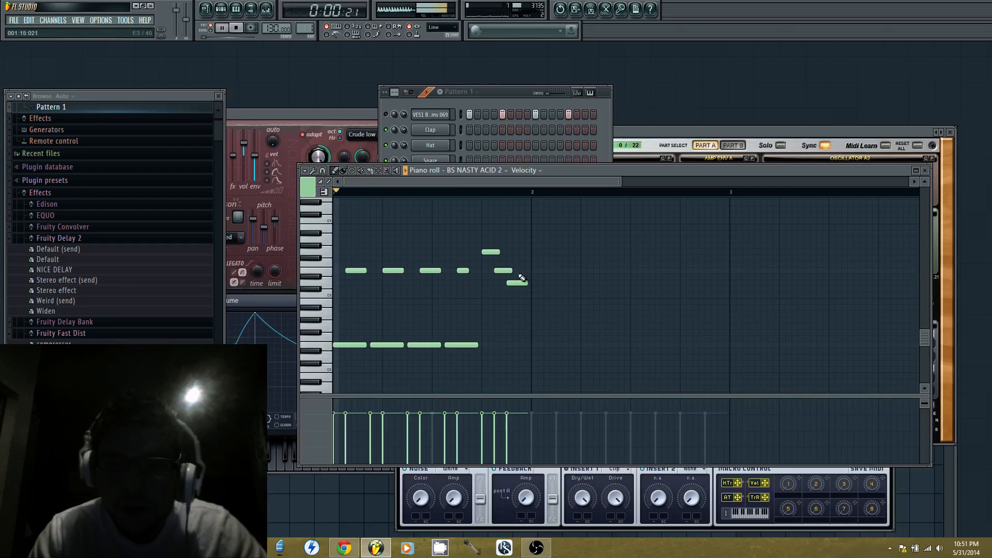
{"action": "key", "text": "space"}
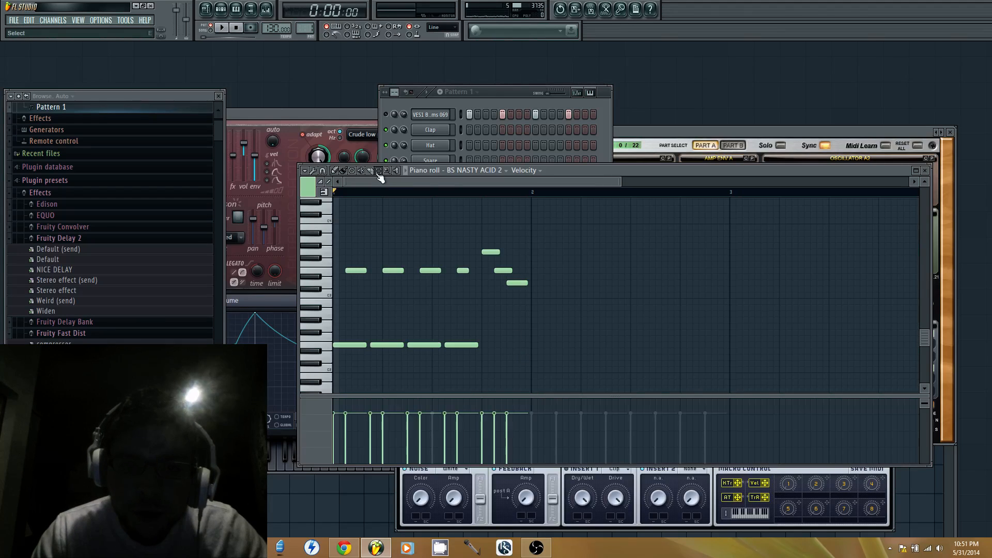
Select the G3, E3 and D3 notes at the end of bar 1 and play the pattern
{"action": "left_click_drag", "start_coordinate": [538, 238], "coordinate": [488, 302]}
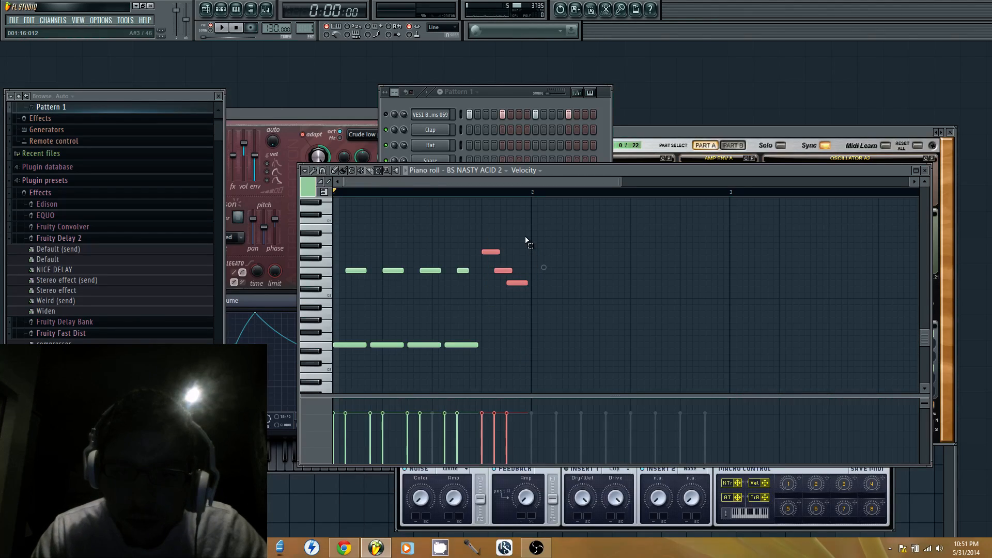
{"action": "key", "text": "space"}
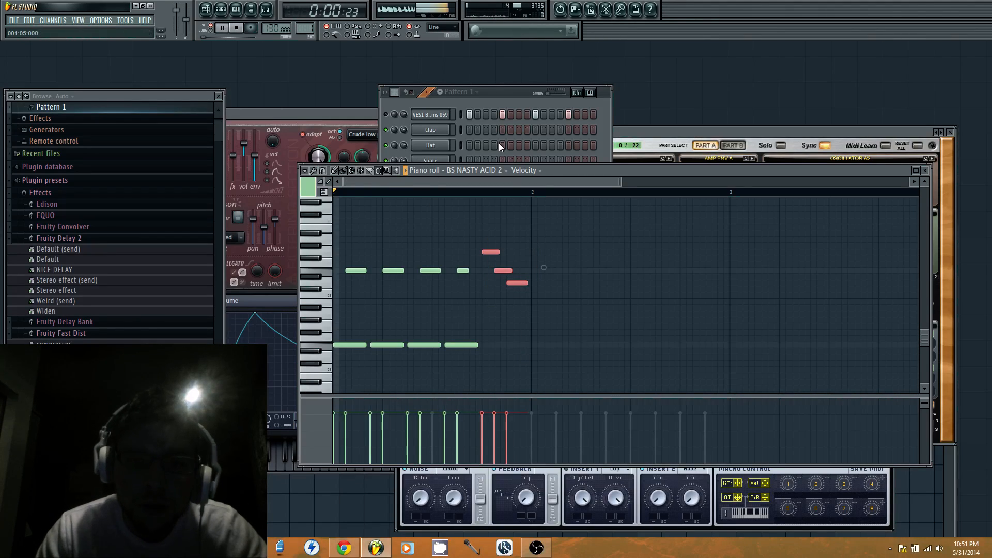
{"action": "key", "text": "space"}
Delete the Sylenth1 channel from the pattern and return to the BS NASTY ACID 2 piano roll
{"action": "left_click", "coordinate": [519, 101]}
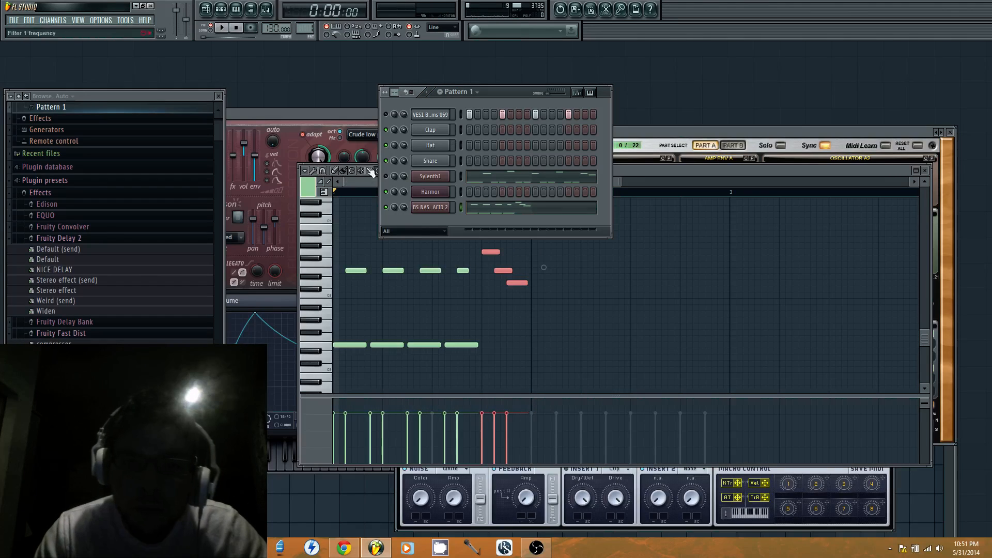
{"action": "right_click", "coordinate": [446, 174]}
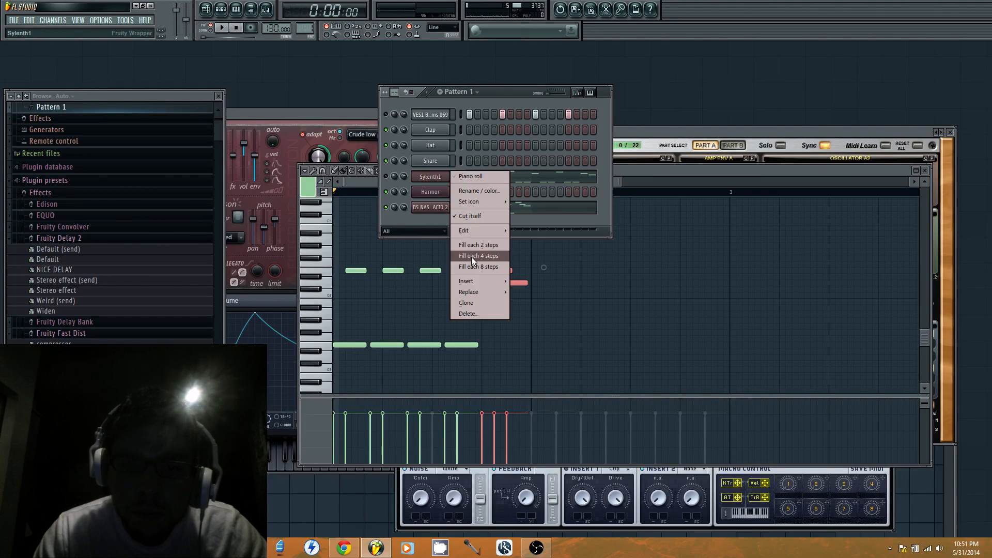
{"action": "left_click", "coordinate": [487, 314]}
{"action": "left_click", "coordinate": [552, 302]}
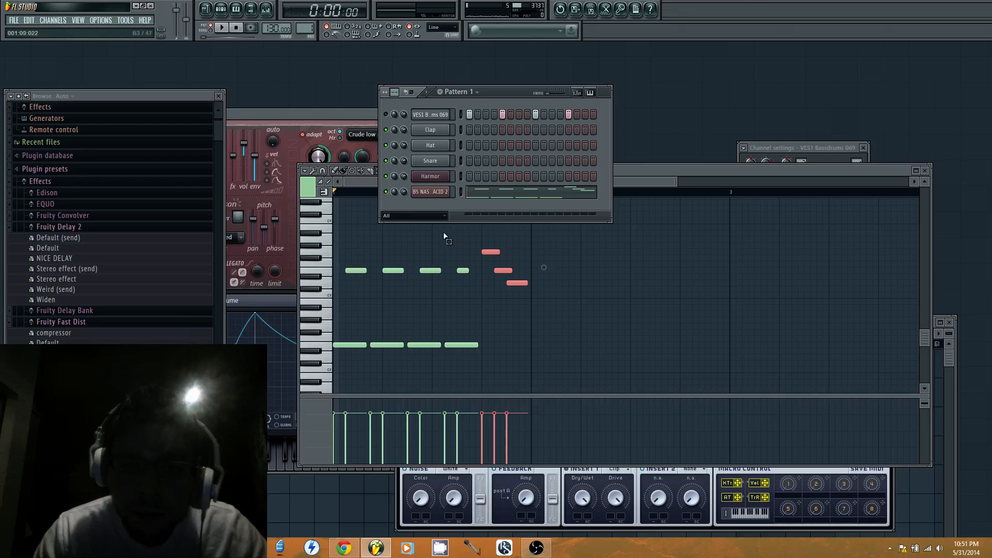
{"action": "left_click", "coordinate": [527, 293]}
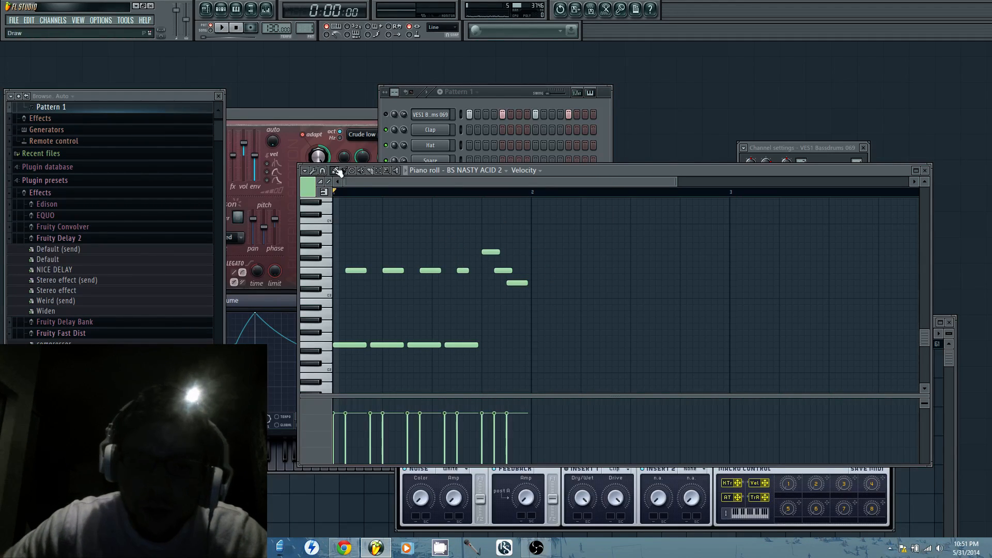
Replace the closing G3, E3 and D3 notes with E3 at step 13, E2 at step 14 and E3 halfway through step 15, playing the pattern
{"action": "key", "text": "space"}
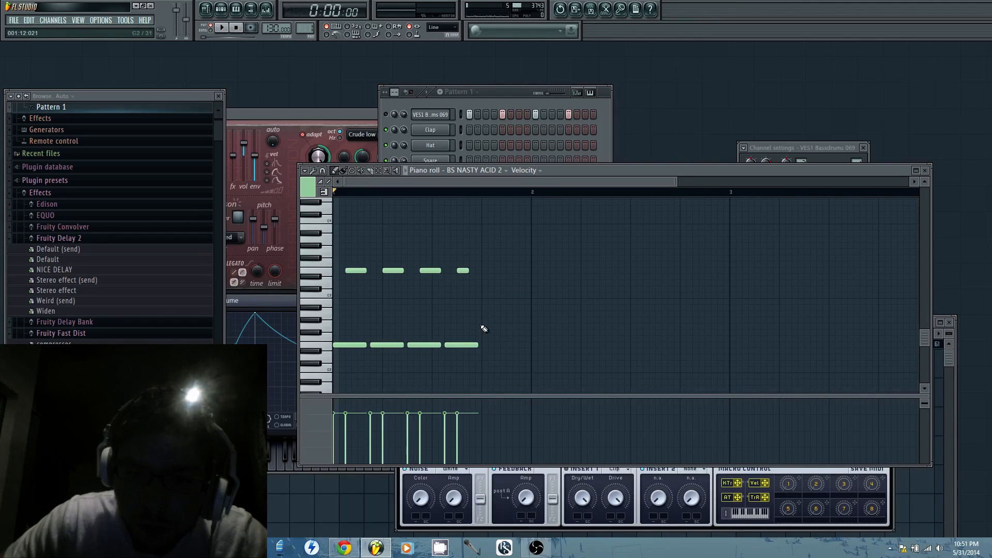
{"action": "left_click", "coordinate": [488, 273]}
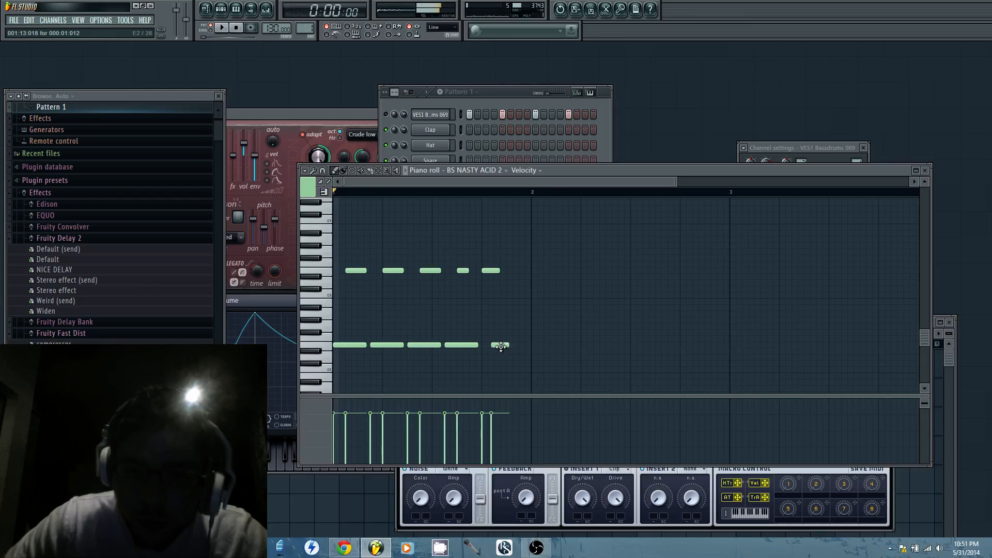
{"action": "left_click", "coordinate": [499, 344]}
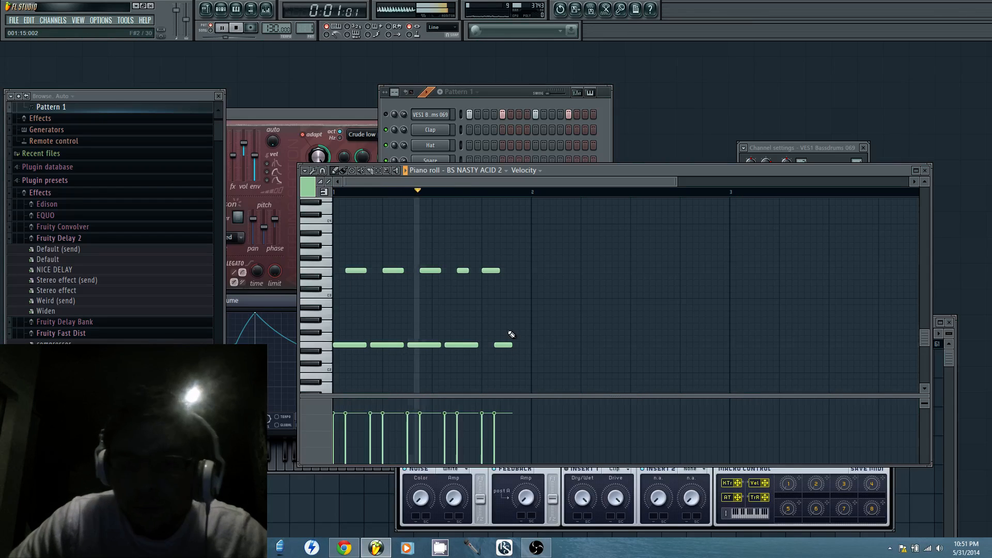
{"action": "key", "text": "space"}
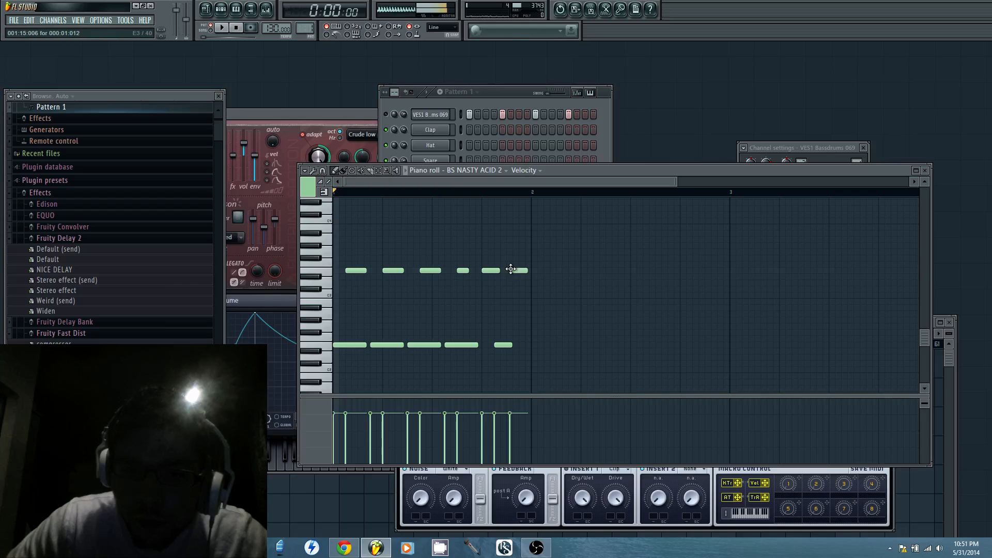
{"action": "left_click", "coordinate": [514, 270]}
{"action": "left_click_drag", "start_coordinate": [515, 270], "coordinate": [521, 270]}
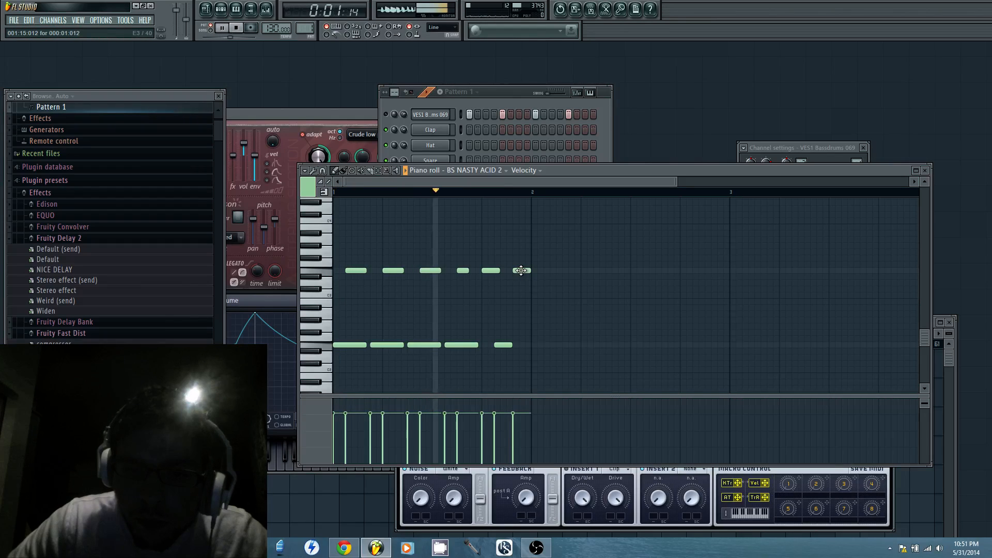
{"action": "key", "text": "space"}
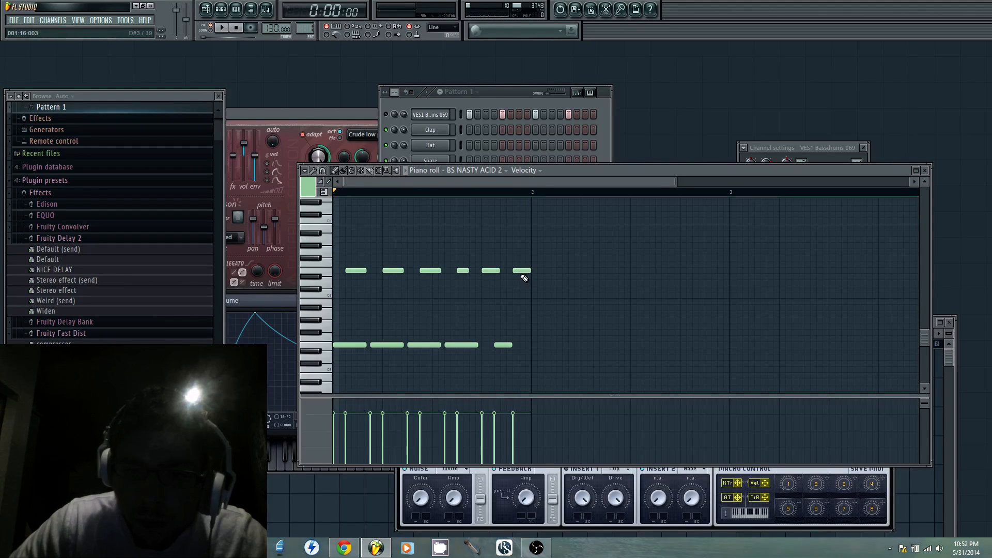
Delete the last two E3 notes, put short E2 notes at steps 13, 14, 15 and 16, and play the pattern
{"action": "right_click", "coordinate": [518, 272]}
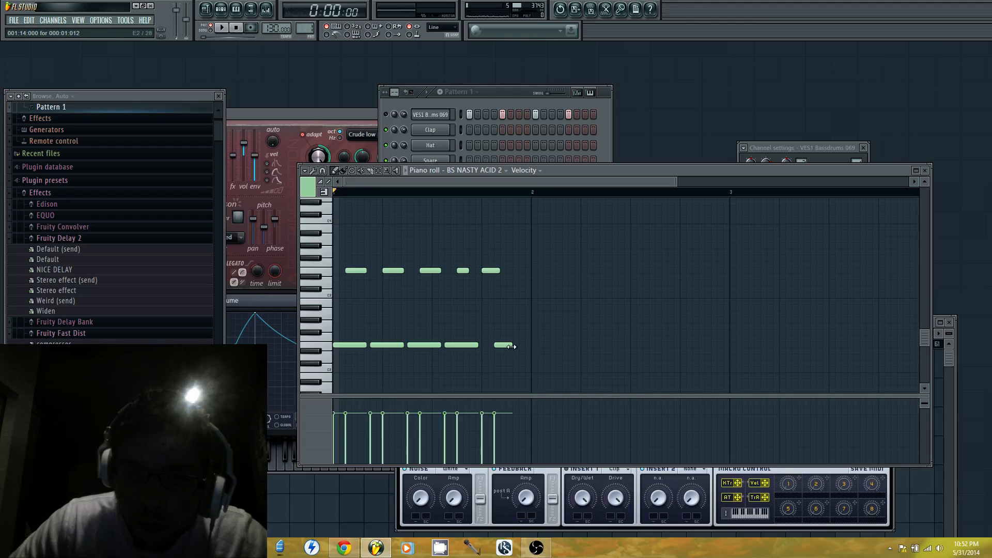
{"action": "left_click_drag", "start_coordinate": [507, 344], "coordinate": [494, 342]}
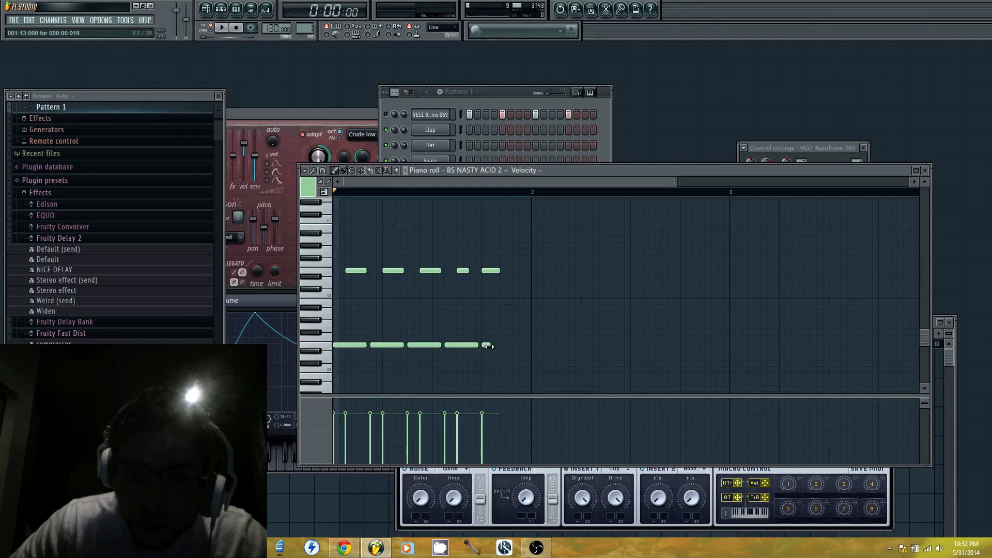
{"action": "left_click", "coordinate": [509, 344]}
{"action": "left_click", "coordinate": [519, 345]}
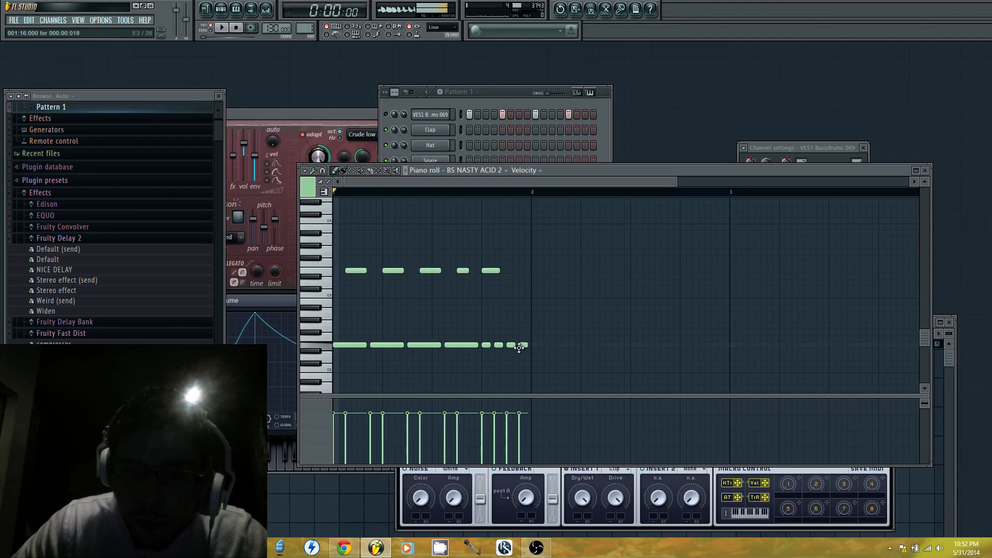
{"action": "right_click", "coordinate": [491, 271]}
{"action": "key", "text": "space"}
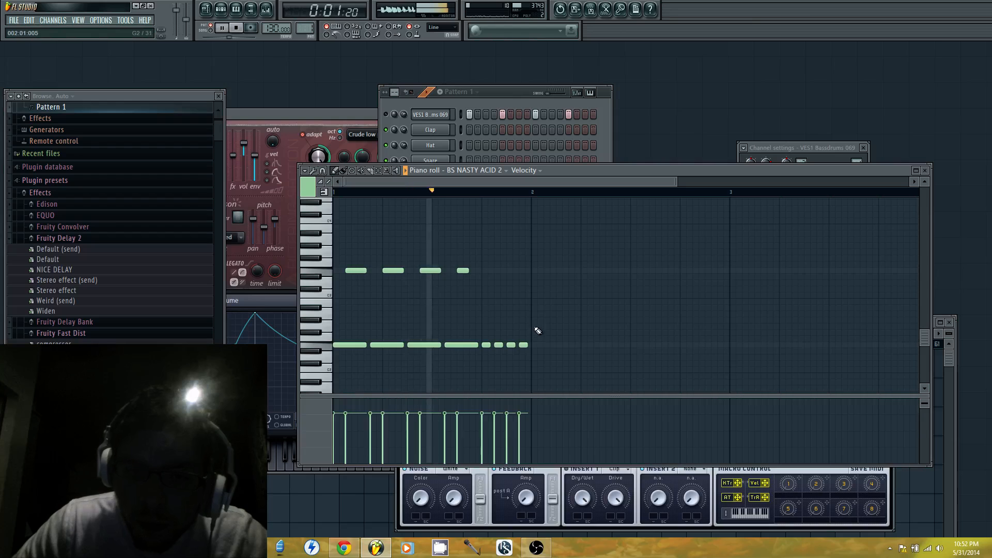
Delete the short E2 notes at steps 14 and 16, lengthen those at steps 13 and 15, and play the pattern
{"action": "right_click", "coordinate": [499, 346]}
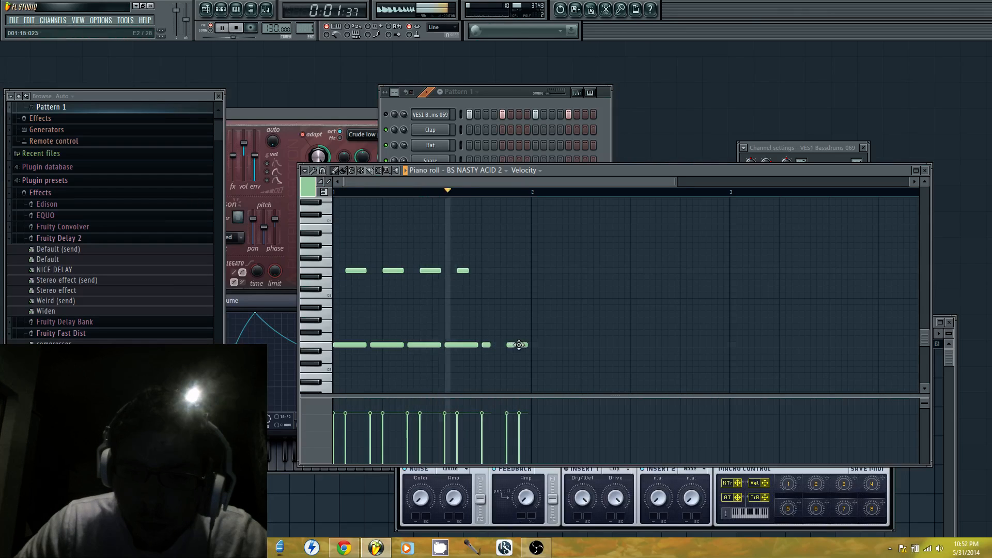
{"action": "right_click", "coordinate": [522, 346]}
{"action": "key", "text": "space"}
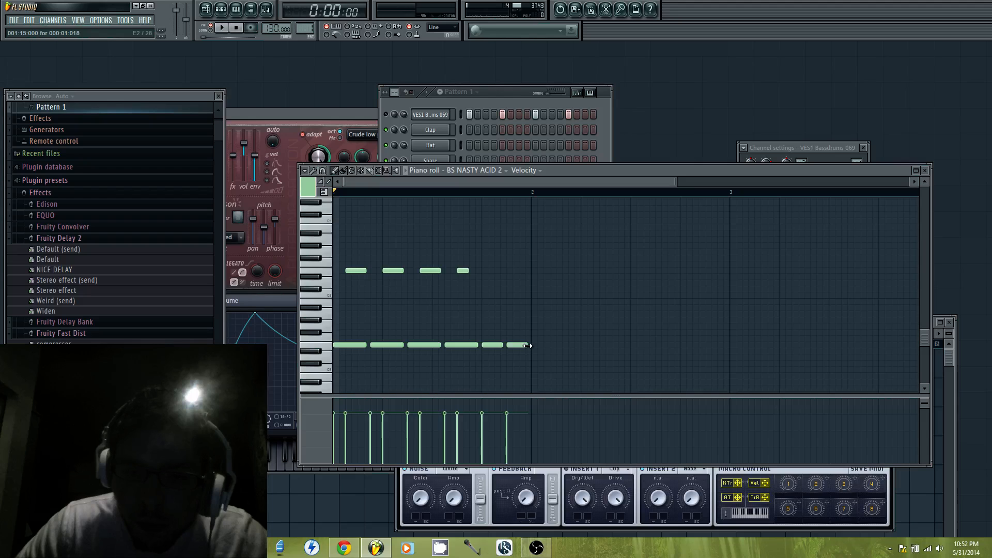
{"action": "key", "text": "space"}
Uncover the Massive window and set Filter 1's cutoff to about 0.39 and its resonance to about 0.43 during playback
{"action": "left_click", "coordinate": [516, 101]}
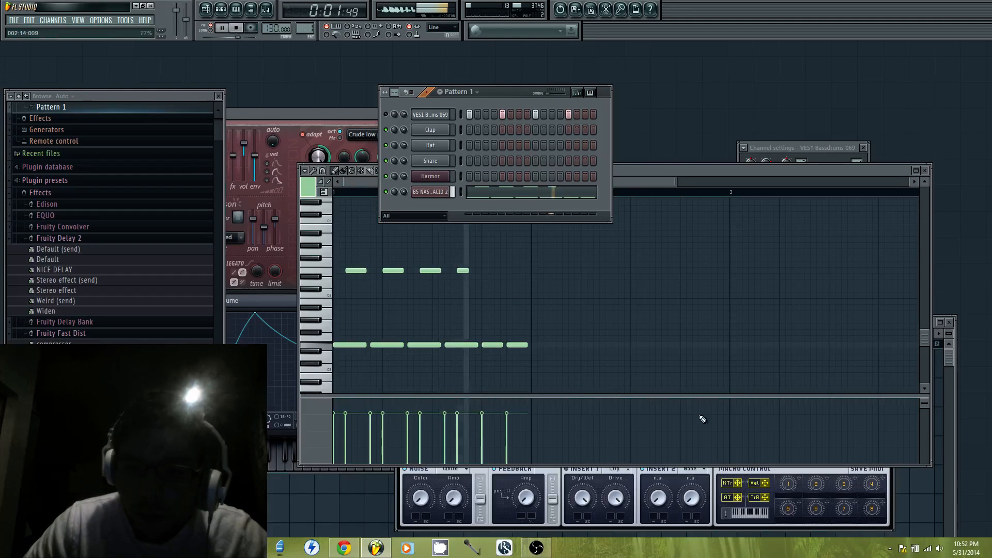
{"action": "left_click_drag", "start_coordinate": [745, 170], "coordinate": [726, 417]}
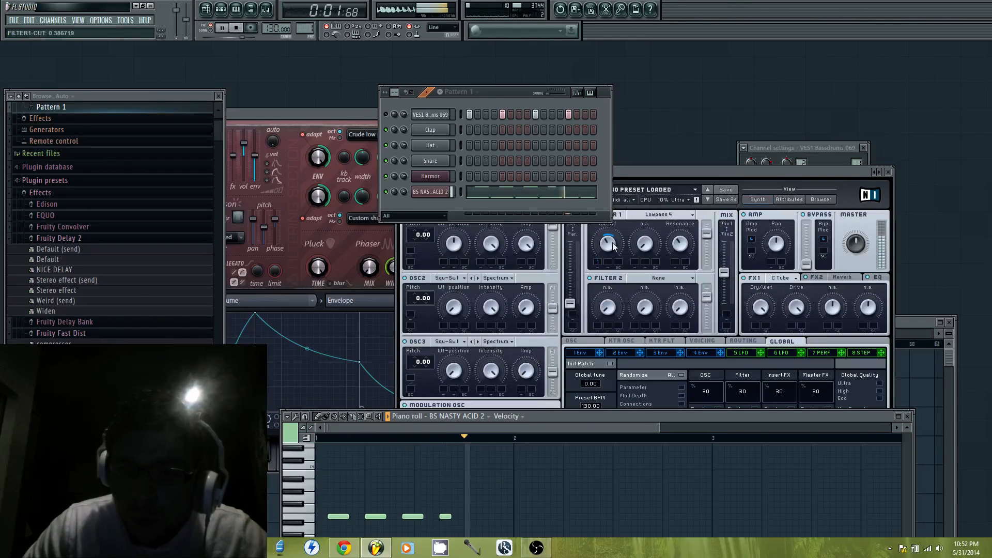
{"action": "mouse_move", "coordinate": [609, 240]}
{"action": "left_mouse_down"}
{"action": "mouse_move", "coordinate": [612, 231]}
{"action": "mouse_move", "coordinate": [608, 244]}
{"action": "left_mouse_up"}
{"action": "left_click_drag", "start_coordinate": [687, 247], "coordinate": [689, 243]}
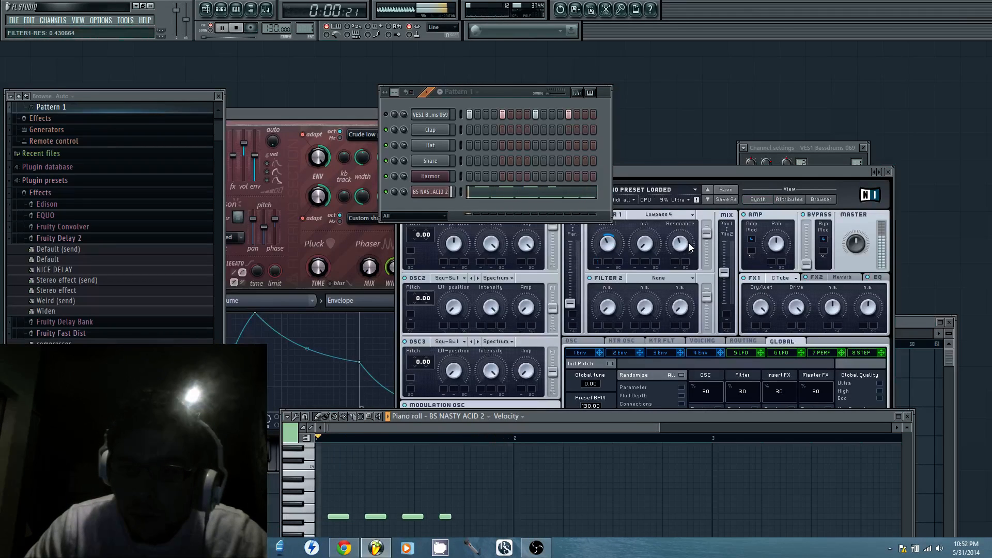
Set the decay of Massive's envelope 1 to about 0.55, fine-tune the Filter 1 cutoff, and stop playback
{"action": "left_click_drag", "start_coordinate": [693, 170], "coordinate": [727, 101]}
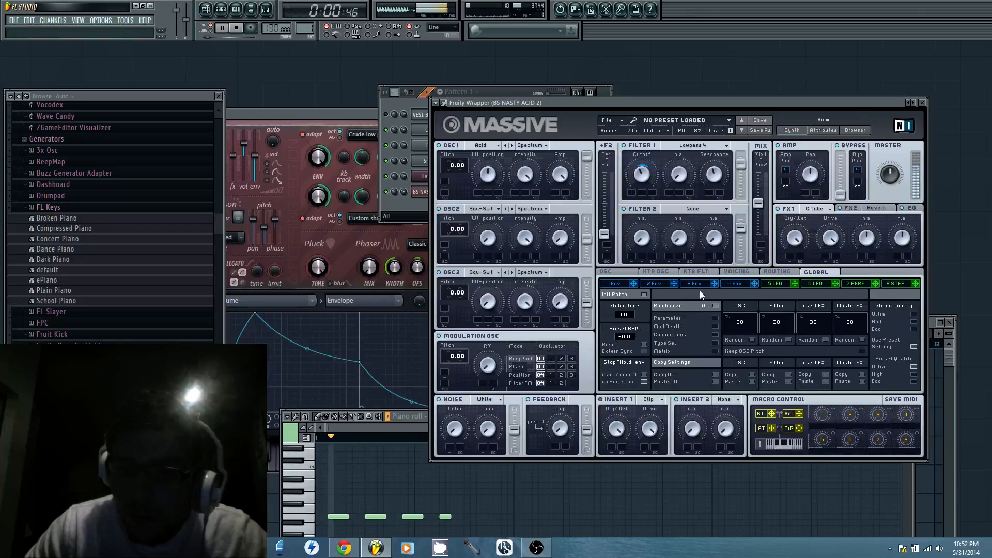
{"action": "left_click", "coordinate": [656, 285]}
{"action": "left_click", "coordinate": [618, 283]}
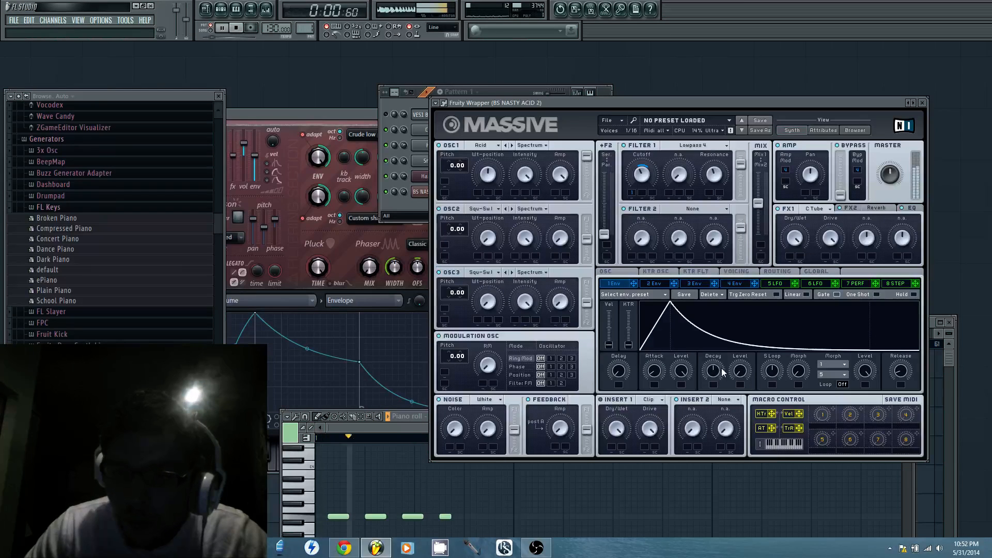
{"action": "left_click_drag", "start_coordinate": [714, 372], "coordinate": [719, 369]}
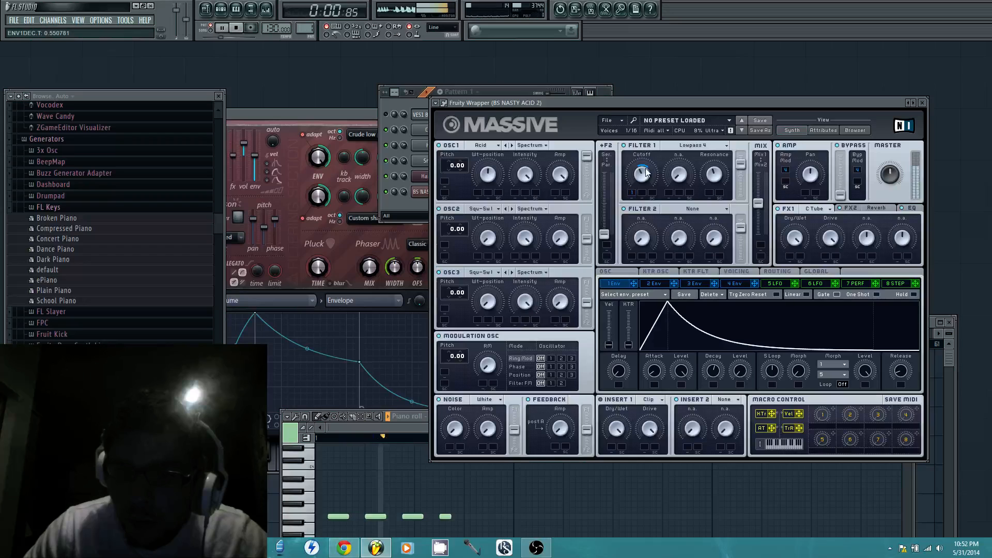
{"action": "left_click_drag", "start_coordinate": [642, 170], "coordinate": [645, 172]}
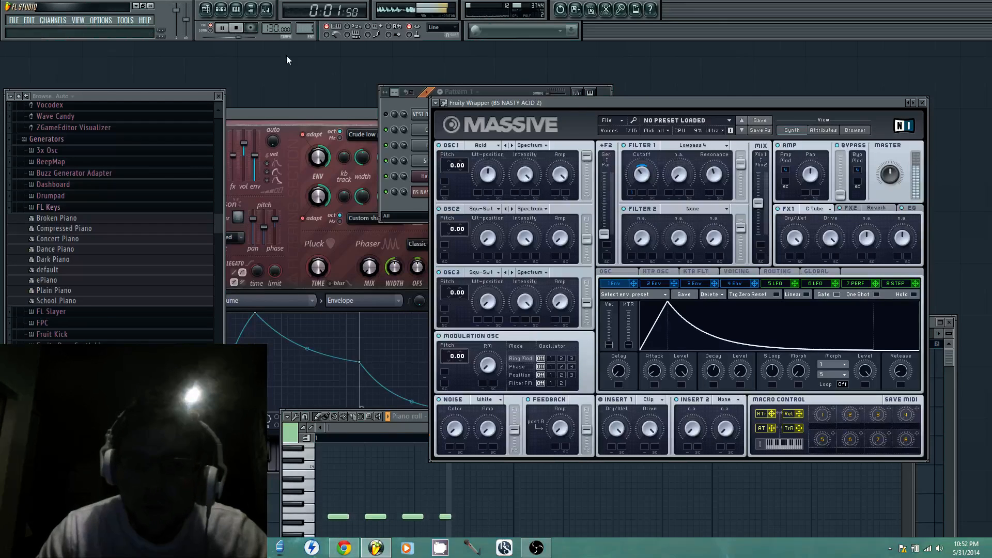
{"action": "key", "text": "space"}
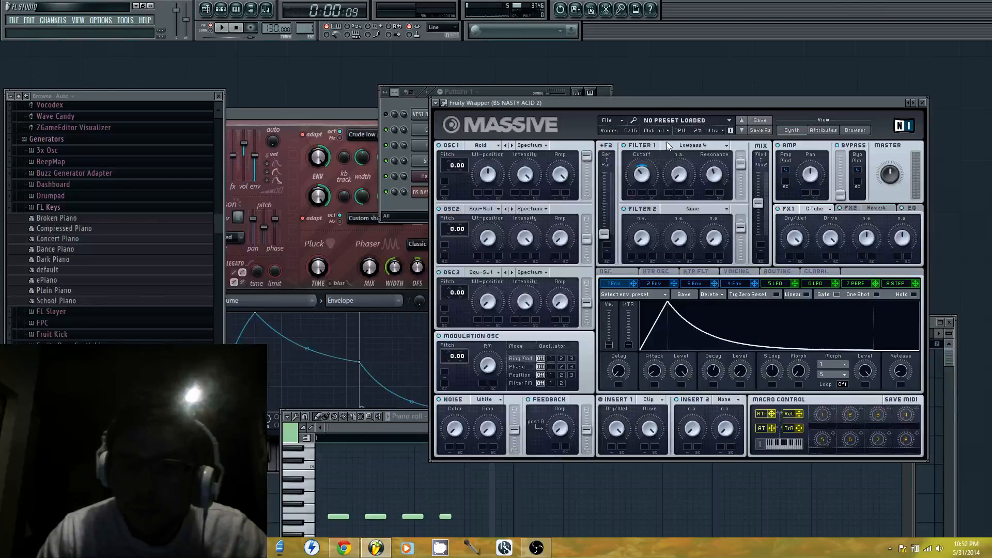
Assign the BS NASTY ACID 2 channel to a free mixer track
{"action": "left_click", "coordinate": [420, 192]}
{"action": "left_click", "coordinate": [745, 147]}
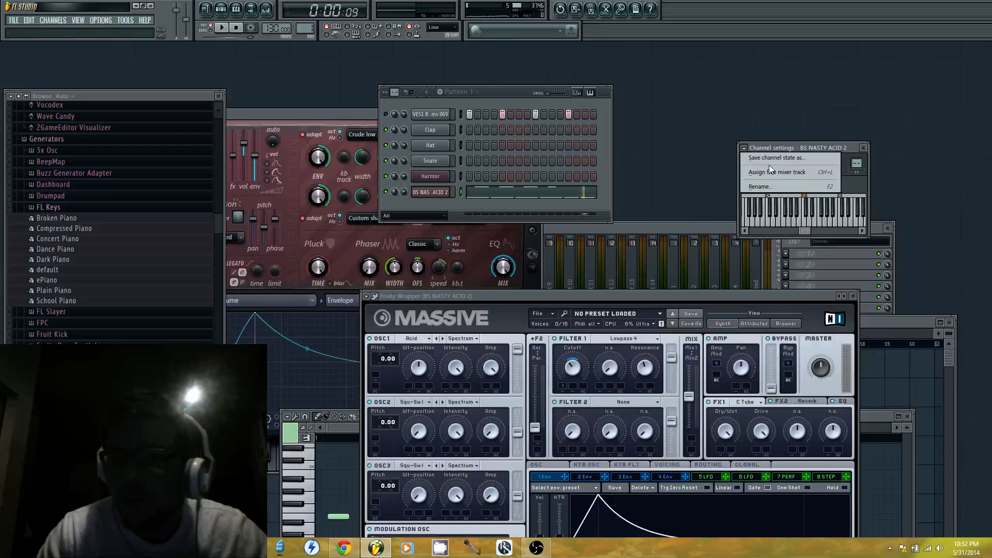
{"action": "left_click", "coordinate": [769, 173]}
Load Fruity Blood Overdrive in the track's first effect slot, set its PreAmp to about 0.61, and play the pattern
{"action": "left_click", "coordinate": [785, 254]}
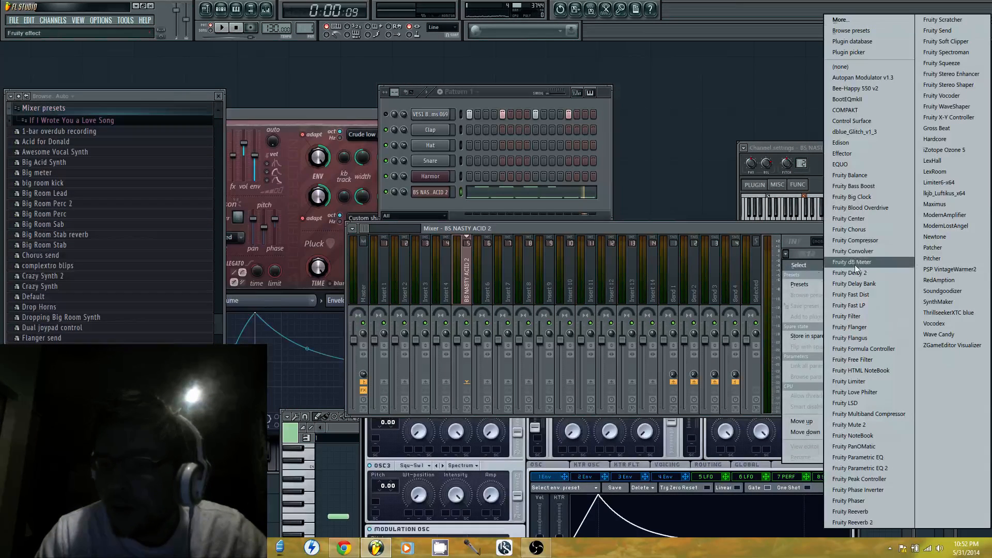
{"action": "left_click", "coordinate": [871, 207]}
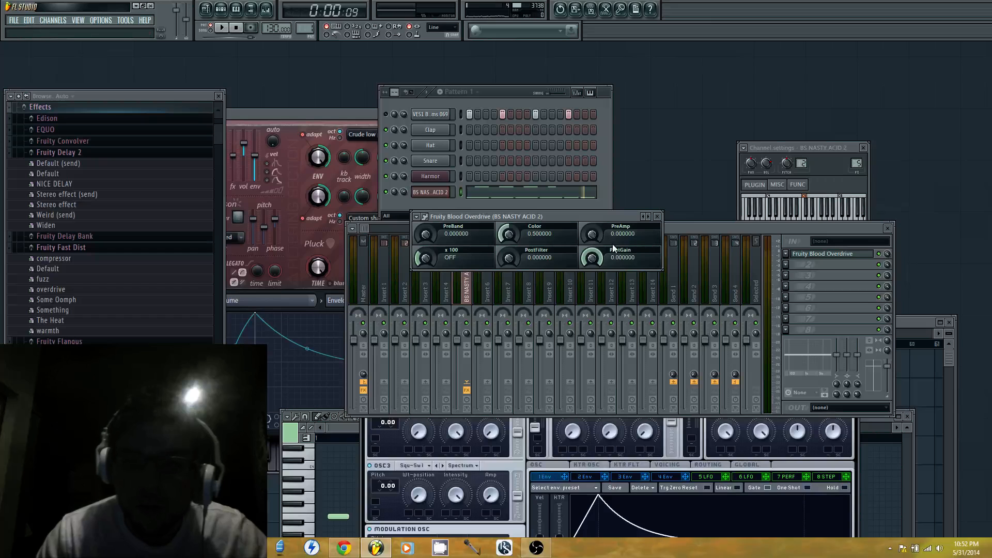
{"action": "left_click_drag", "start_coordinate": [592, 235], "coordinate": [592, 218]}
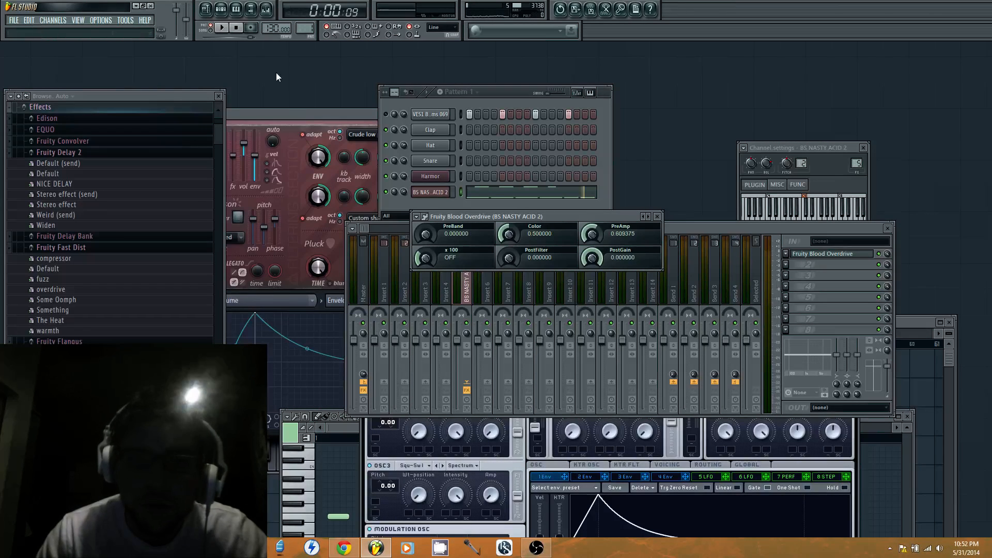
{"action": "key", "text": "space"}
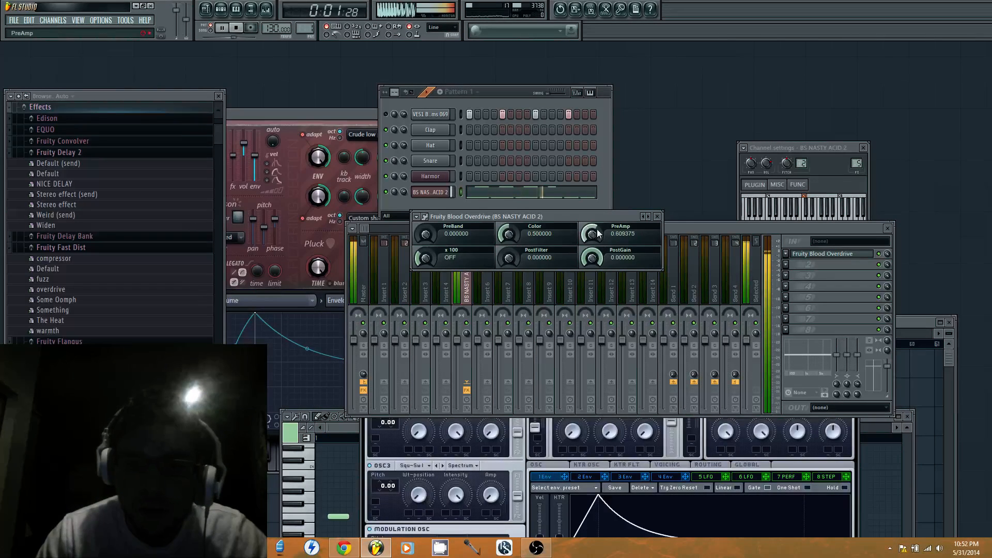
Move the mixer off Massive and adjust the Size and Dry/Wet of its FX2 reverb
{"action": "left_click_drag", "start_coordinate": [704, 227], "coordinate": [698, 97]}
{"action": "left_click", "coordinate": [805, 401]}
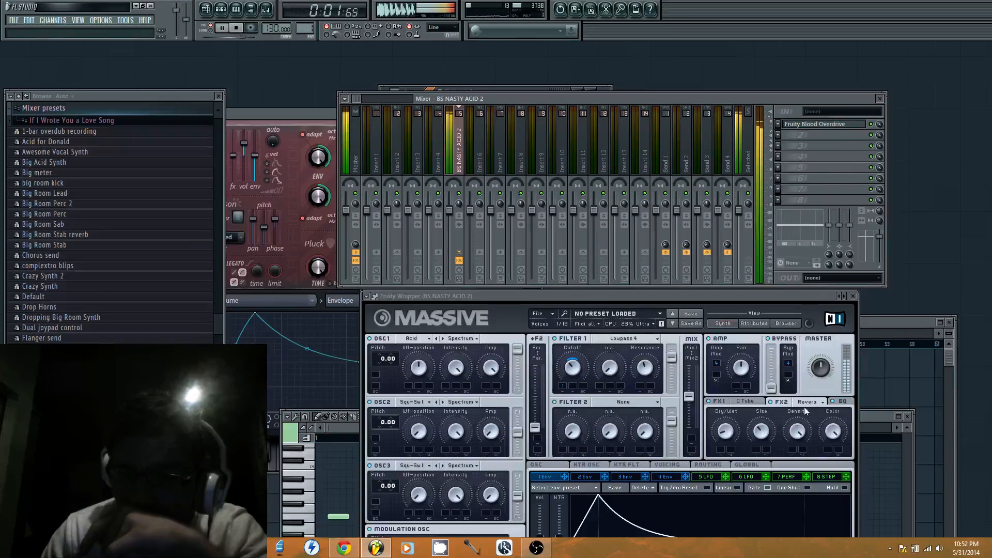
{"action": "left_click_drag", "start_coordinate": [767, 432], "coordinate": [727, 441]}
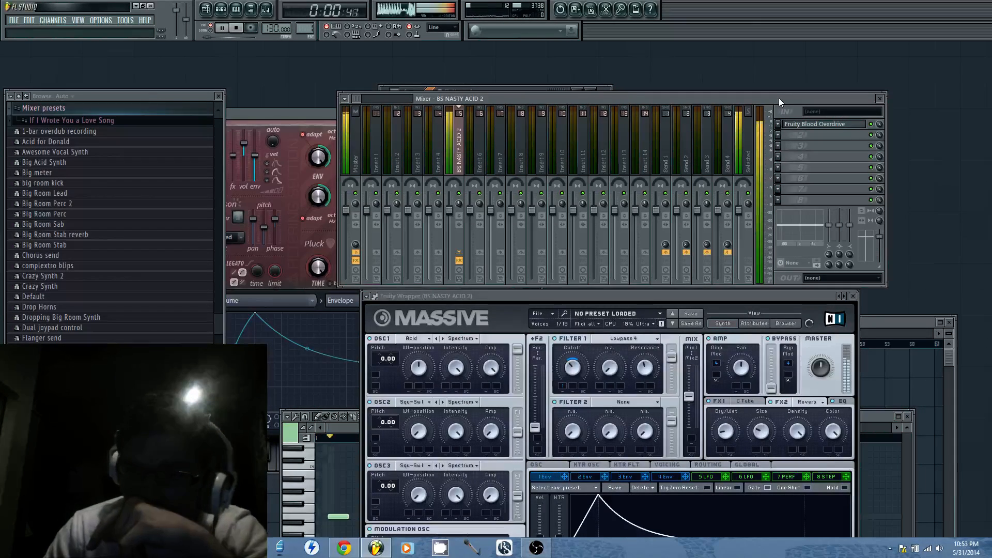
Uncover Fruity Blood Overdrive, reduce its PreAmp to about 0.49, and stop playback
{"action": "left_click_drag", "start_coordinate": [779, 98], "coordinate": [706, 325]}
{"action": "left_click_drag", "start_coordinate": [597, 238], "coordinate": [575, 235]}
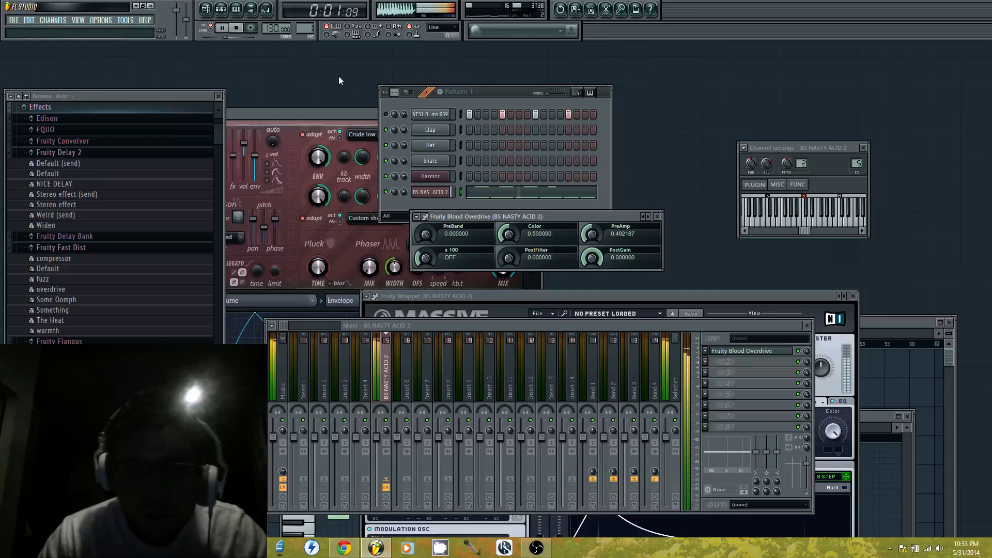
{"action": "left_click", "coordinate": [221, 27]}
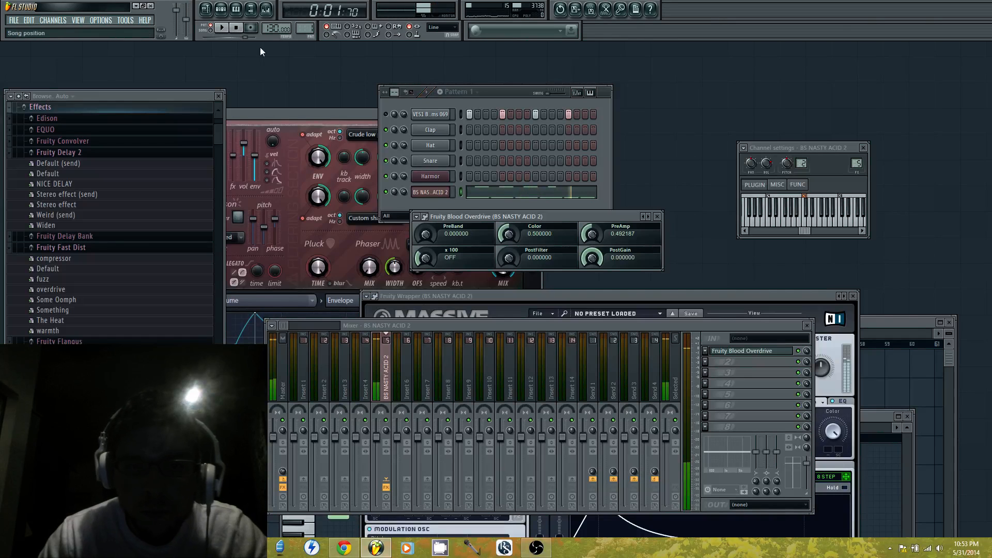
Load Gross Beat in the eighth effect slot of the BS NASTY ACID 2 mixer track with the real sidechain preset
{"action": "left_click", "coordinate": [708, 426]}
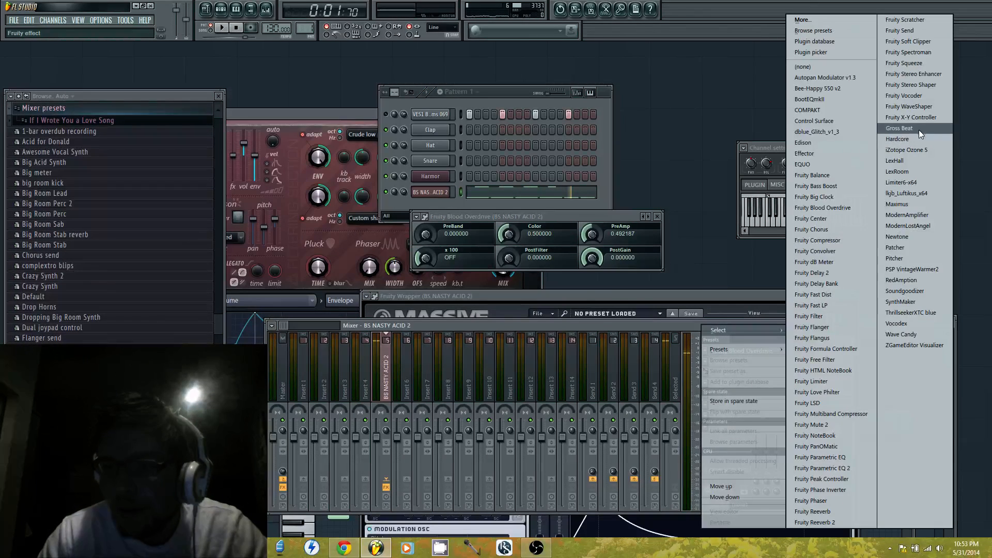
{"action": "left_click", "coordinate": [919, 129]}
{"action": "left_click_drag", "start_coordinate": [293, 286], "coordinate": [525, 216]}
{"action": "left_click", "coordinate": [413, 219]}
{"action": "mouse_move", "coordinate": [447, 249]}
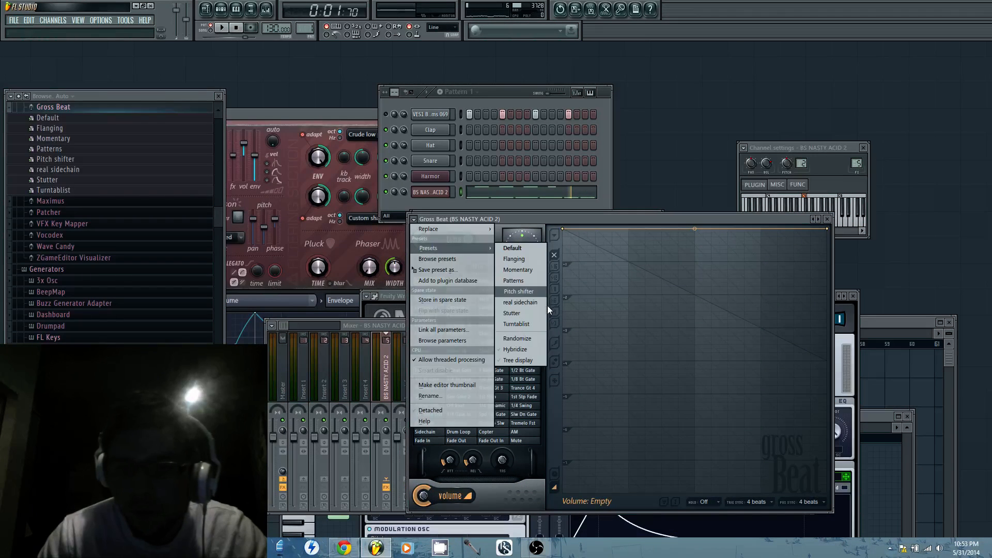
{"action": "left_click", "coordinate": [544, 303]}
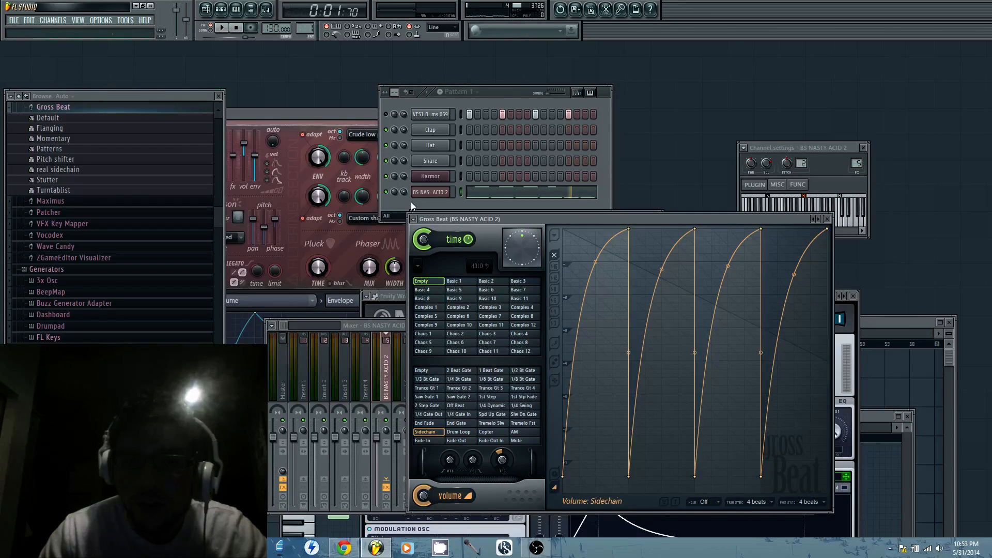
Play the pattern and clear the four kick steps from the VES1 channel
{"action": "left_click", "coordinate": [432, 202]}
{"action": "key", "text": "space"}
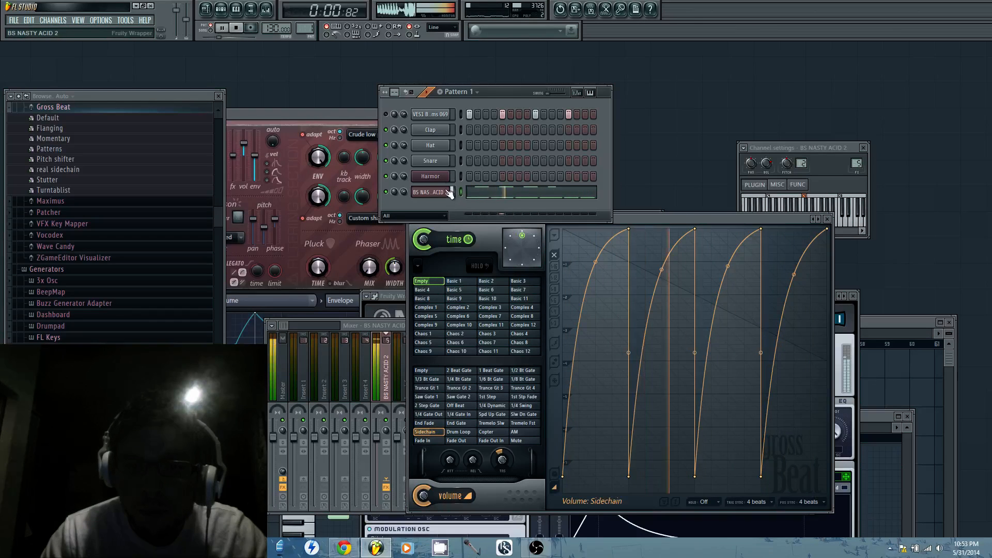
{"action": "left_click_drag", "start_coordinate": [469, 114], "coordinate": [570, 114]}
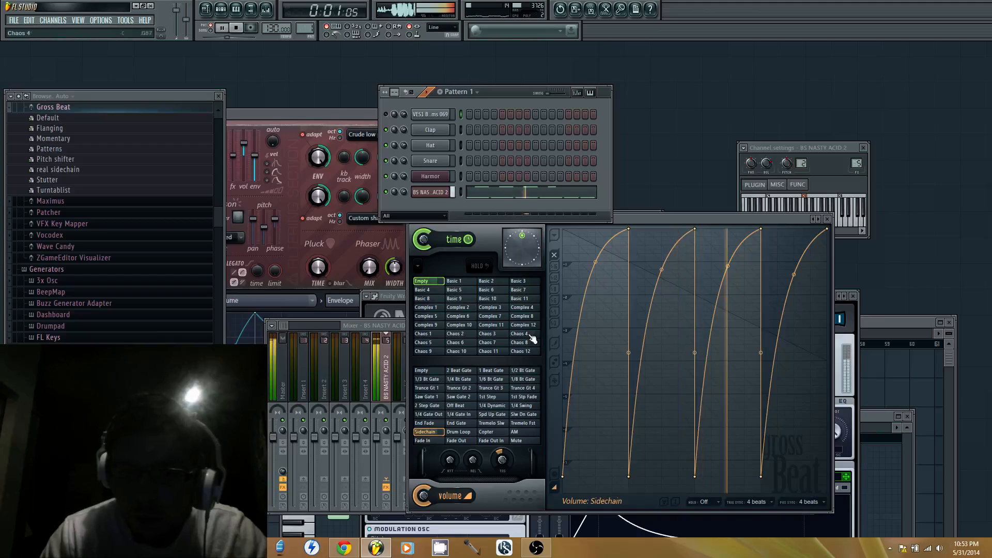
Move the mixer aside, stop playback, and reload the BS NASTY ACID 2 preset in Massive
{"action": "left_click_drag", "start_coordinate": [393, 325], "coordinate": [629, 170]}
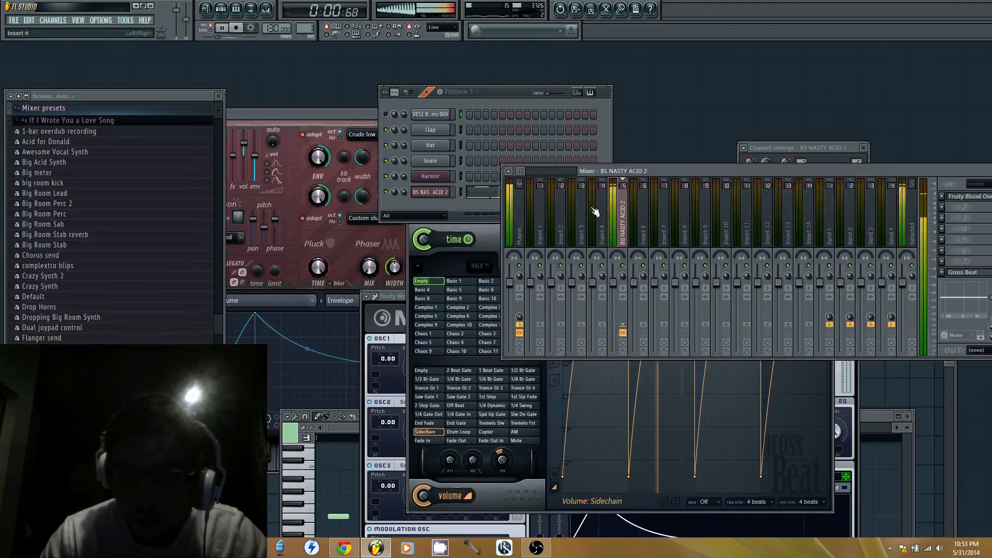
{"action": "left_click", "coordinate": [405, 296]}
{"action": "key", "text": "space"}
{"action": "left_click", "coordinate": [367, 295]}
{"action": "mouse_move", "coordinate": [395, 324]}
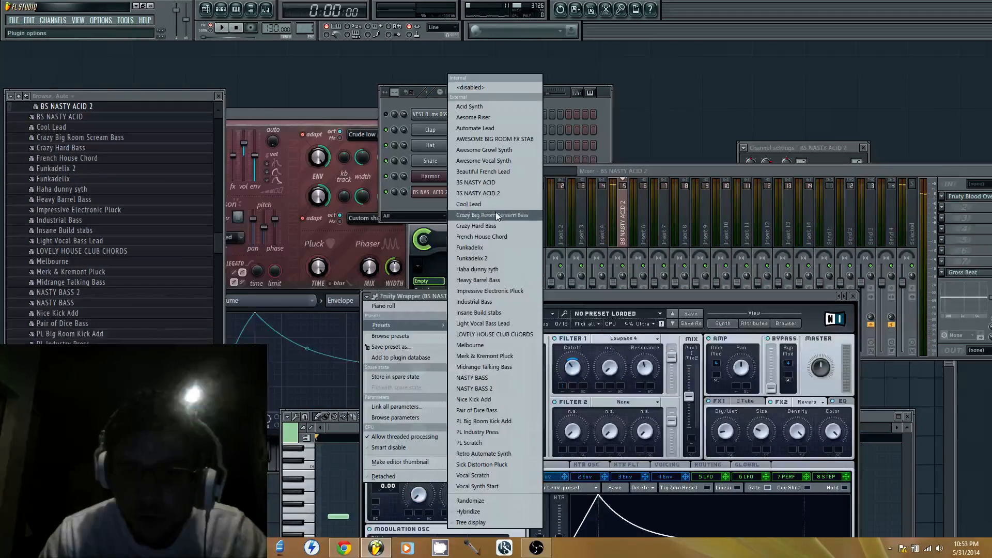
{"action": "left_click", "coordinate": [496, 193]}
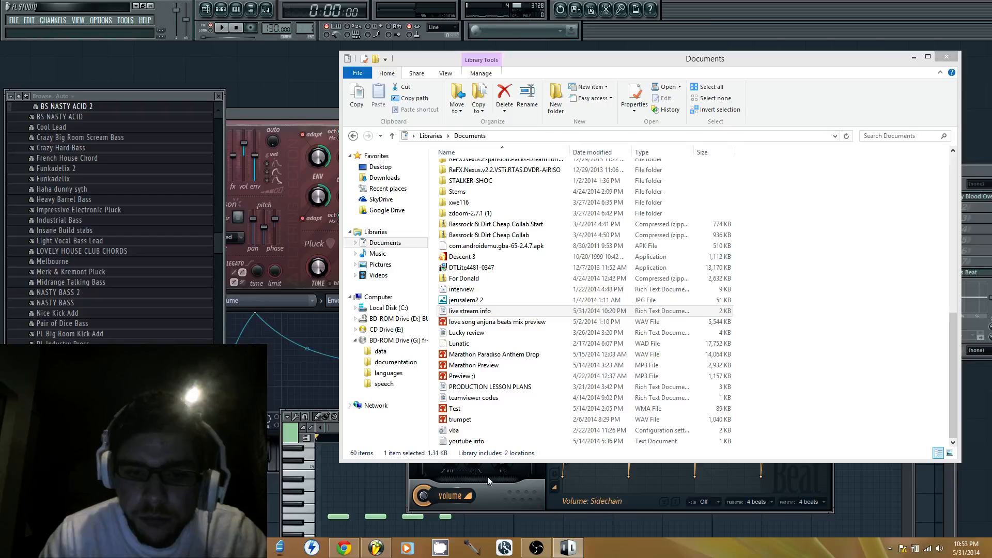
Close the Documents file window and briefly audition the pattern with the reloaded preset
{"action": "left_click", "coordinate": [949, 61]}
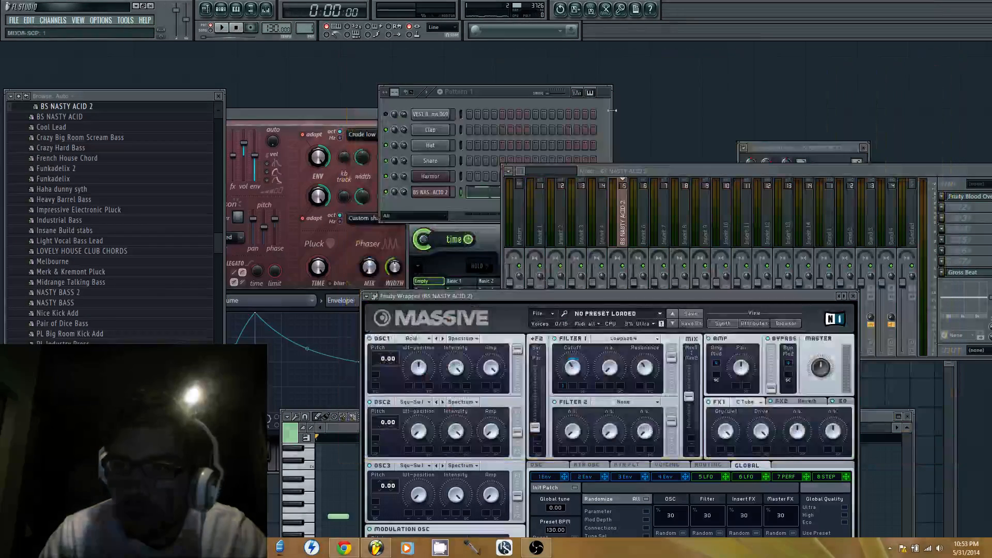
{"action": "key", "text": "space"}
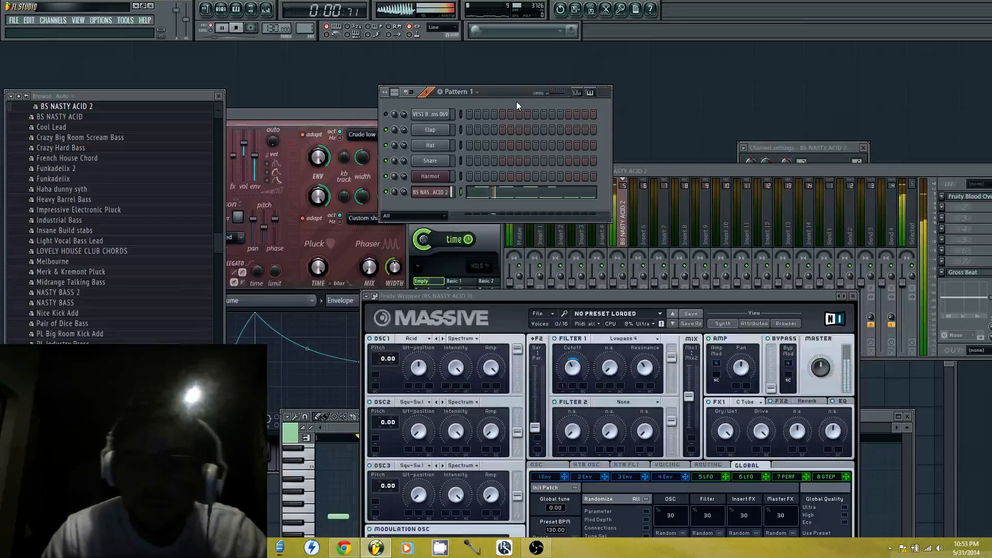
{"action": "key", "text": "space"}
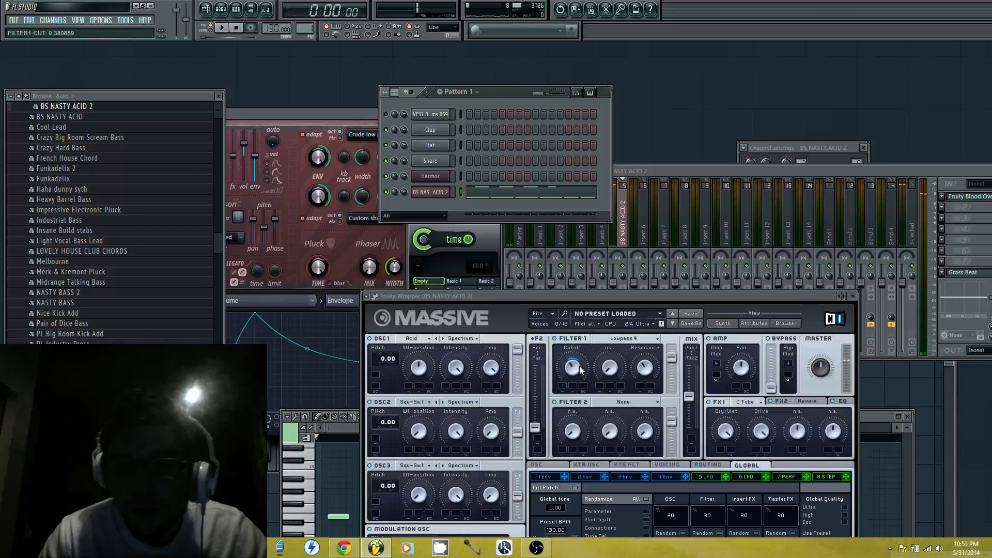
Open Fruity Blood Overdrive from the mixer and set its PreAmp to about 0.39 while the pattern plays
{"action": "left_click_drag", "start_coordinate": [963, 169], "coordinate": [881, 149]}
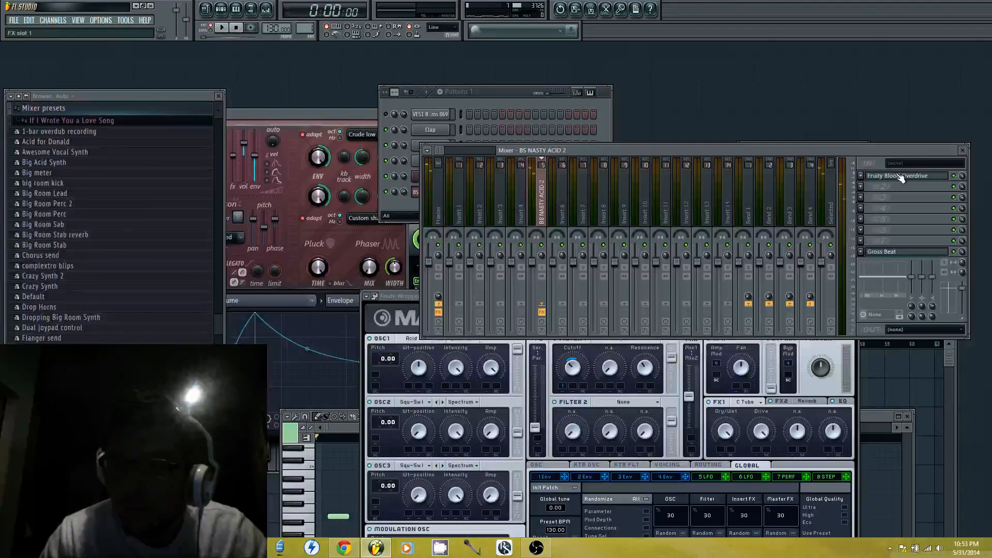
{"action": "left_click", "coordinate": [900, 175]}
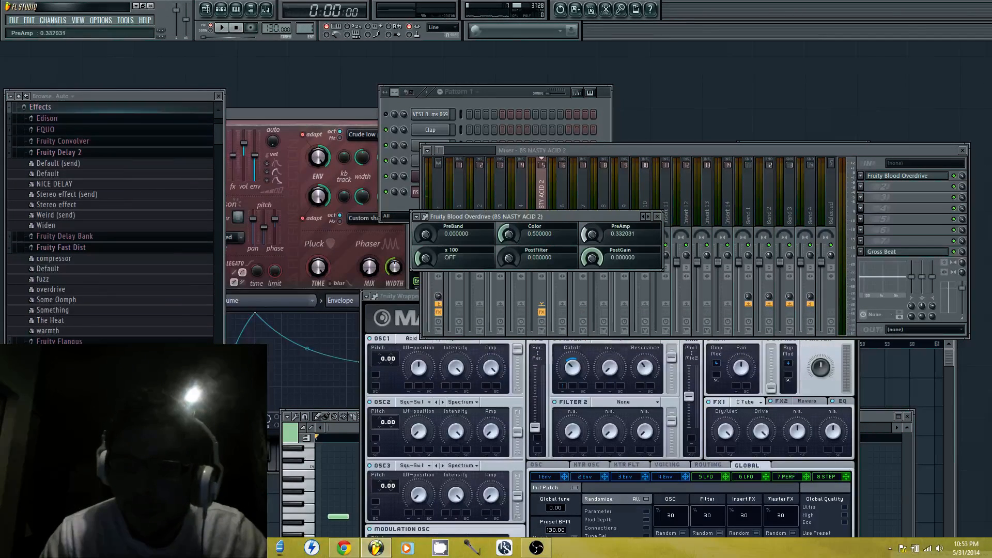
{"action": "left_click", "coordinate": [414, 298]}
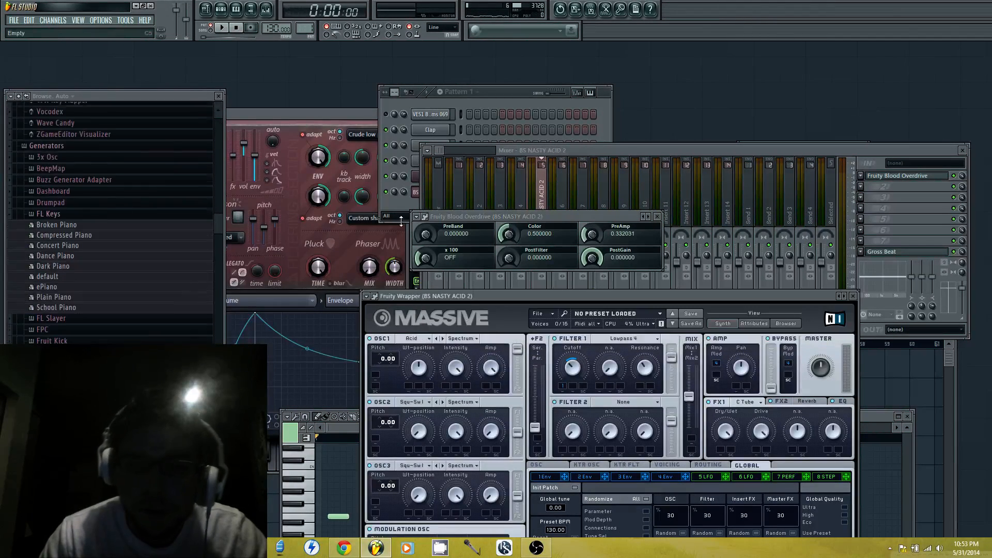
{"action": "left_click", "coordinate": [223, 29]}
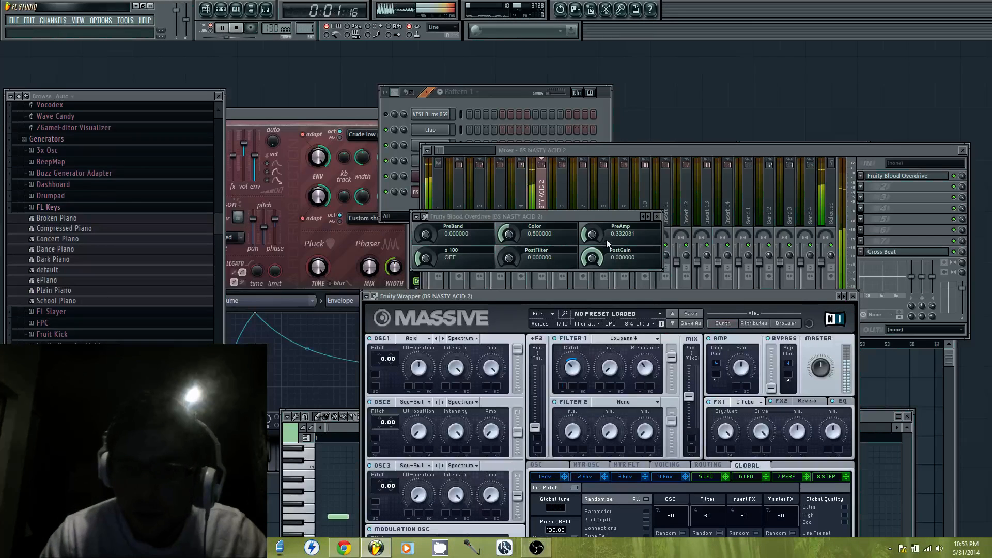
{"action": "left_click_drag", "start_coordinate": [592, 235], "coordinate": [592, 227]}
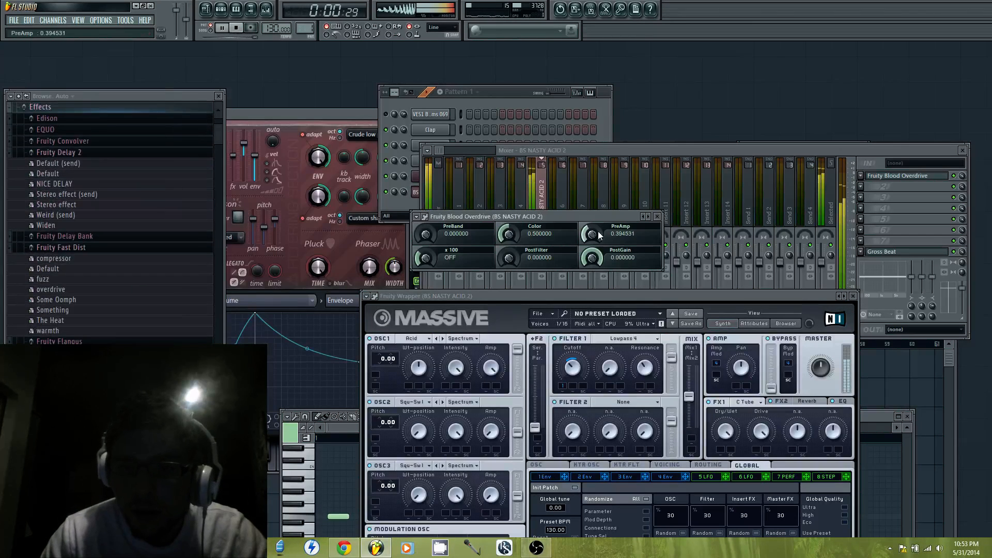
Add Fruity Parametric EQ 2 to the mixer track, stop playback, and move it up to the first slot ahead of Fruity Blood Overdrive
{"action": "left_click", "coordinate": [874, 195]}
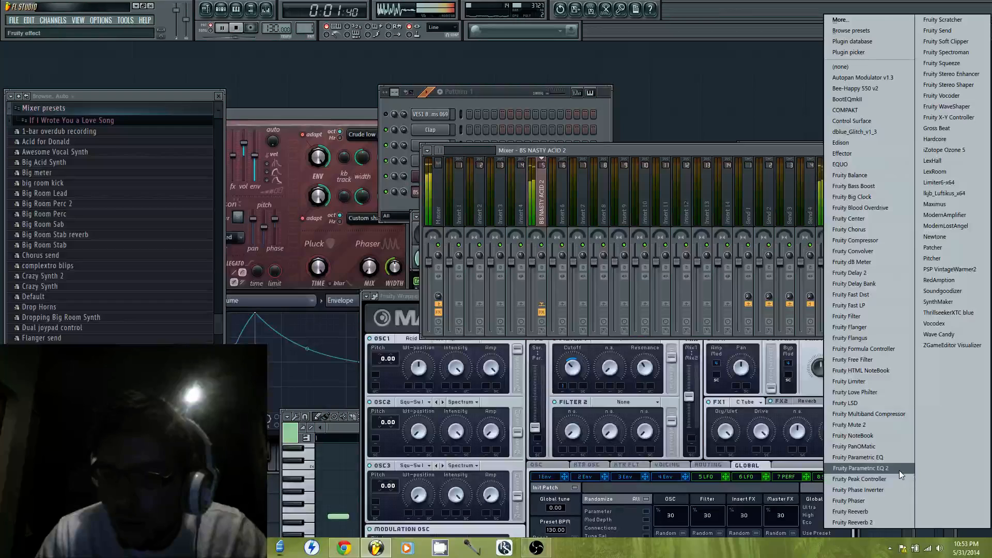
{"action": "left_click", "coordinate": [899, 469]}
{"action": "left_click", "coordinate": [869, 197]}
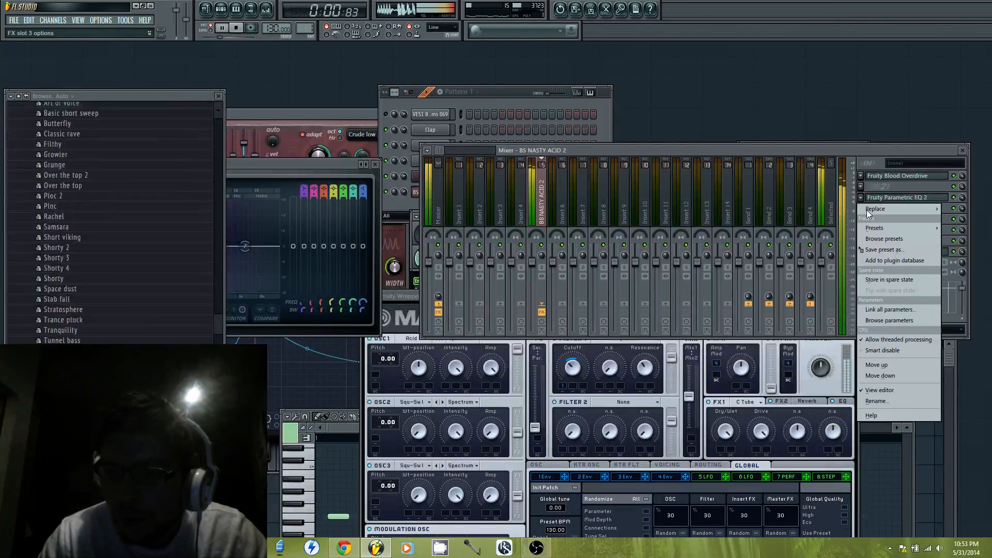
{"action": "left_click", "coordinate": [887, 364]}
{"action": "key", "text": "space"}
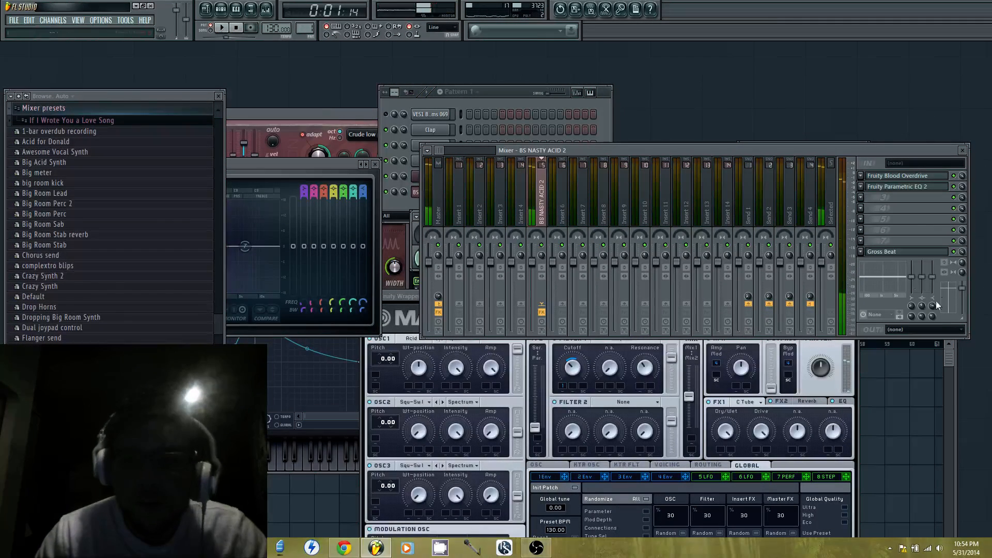
{"action": "left_click", "coordinate": [861, 187]}
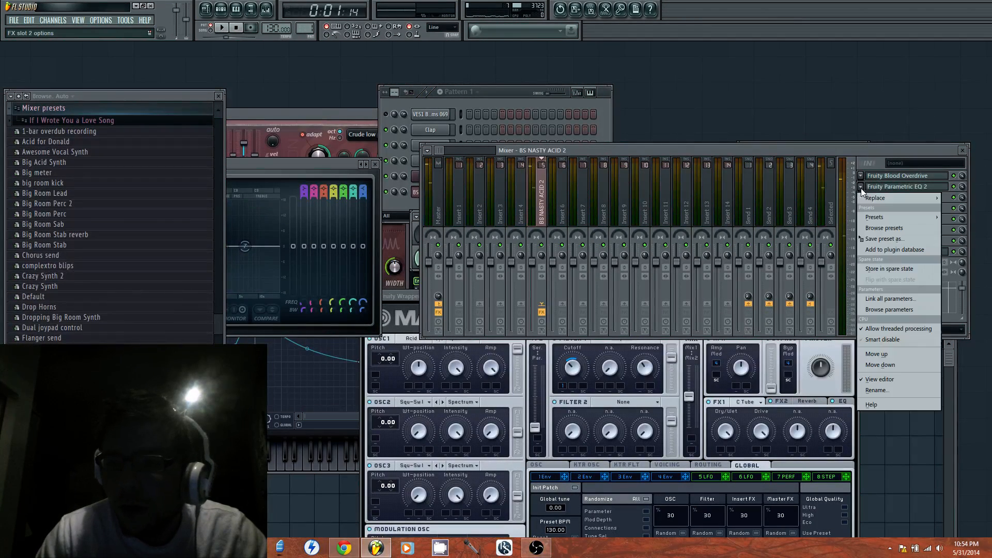
{"action": "left_click", "coordinate": [898, 350]}
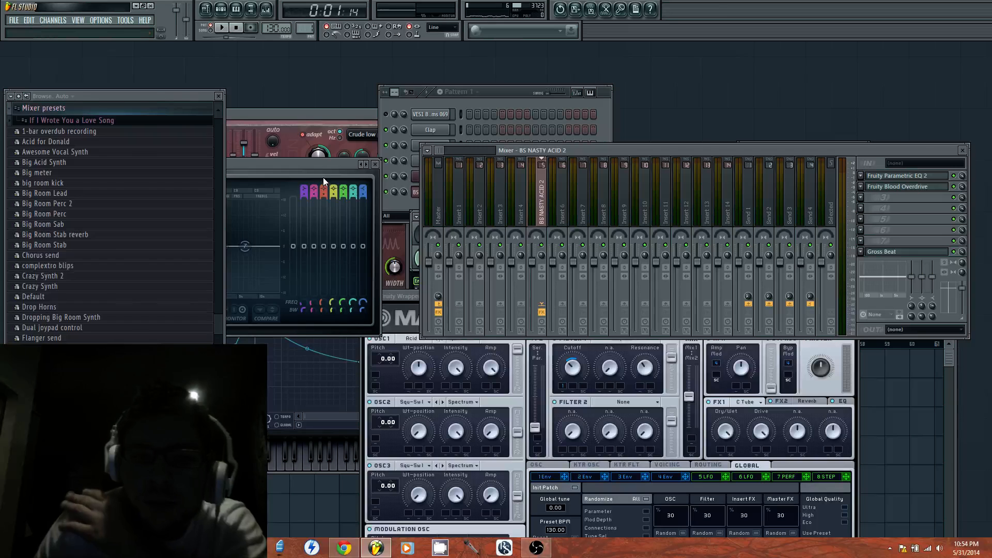
Bring Fruity Parametric EQ 2 fully into view, play the pattern, and lower band 5's frequency with a slight boost
{"action": "left_click_drag", "start_coordinate": [332, 165], "coordinate": [717, 218]}
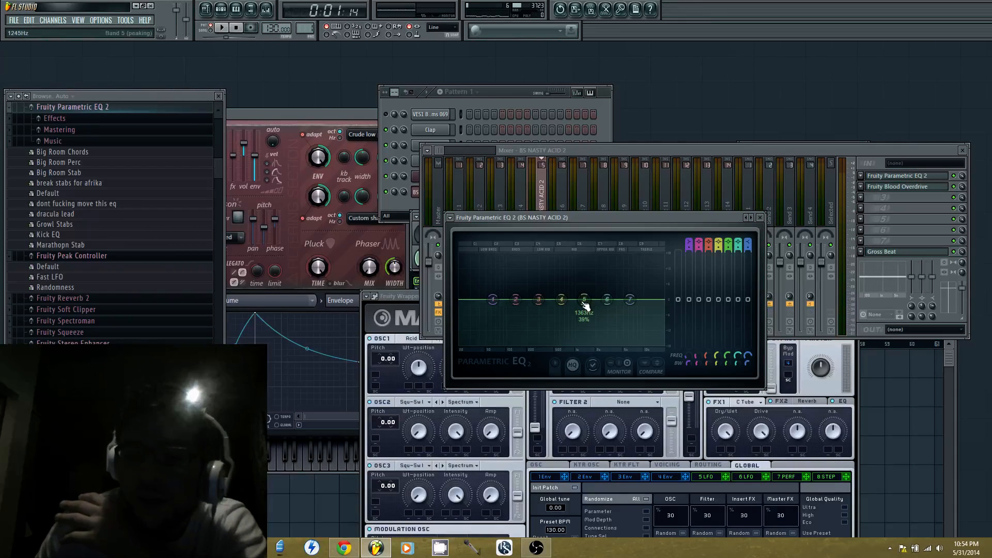
{"action": "left_click_drag", "start_coordinate": [584, 299], "coordinate": [577, 302]}
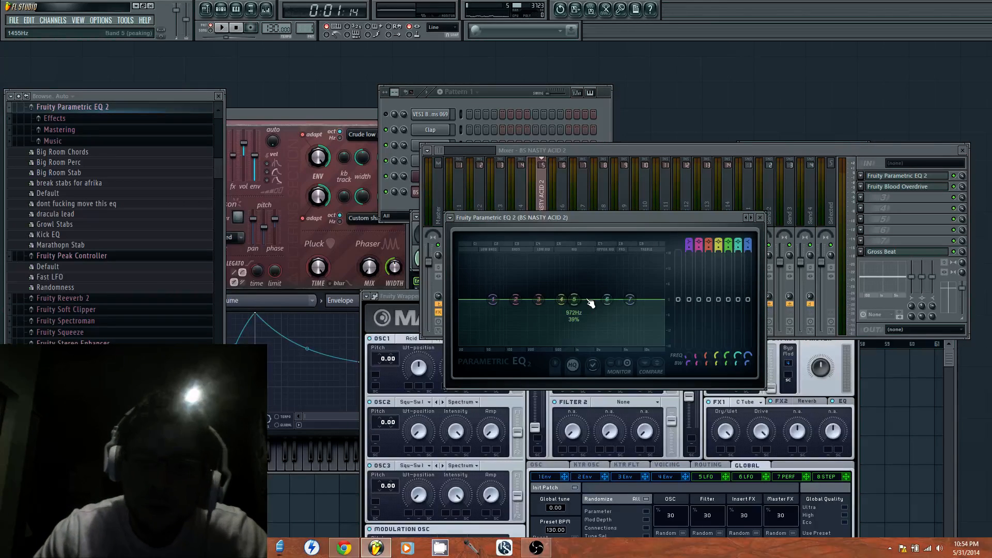
{"action": "left_click", "coordinate": [223, 28]}
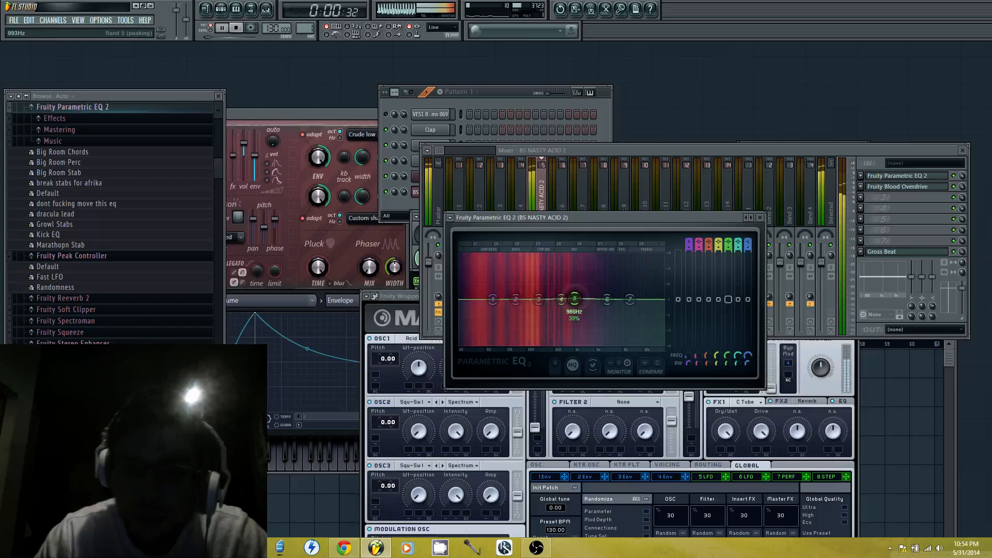
{"action": "left_click_drag", "start_coordinate": [574, 300], "coordinate": [554, 293]}
Bring Massive into full view and raise the decay level of Envelope 1 to lift its sustained portion
{"action": "left_click_drag", "start_coordinate": [406, 297], "coordinate": [425, 179]}
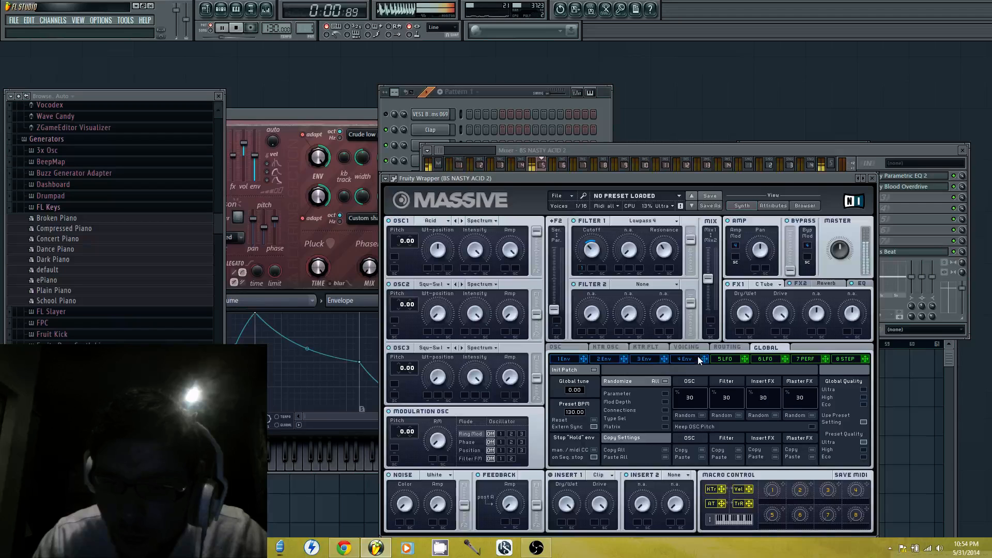
{"action": "left_click", "coordinate": [569, 359]}
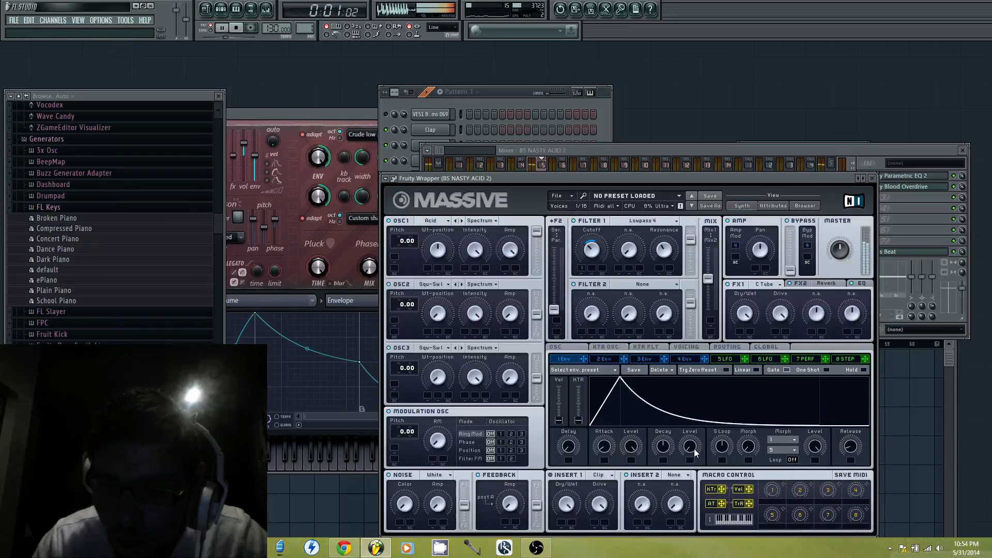
{"action": "left_click_drag", "start_coordinate": [690, 449], "coordinate": [699, 423]}
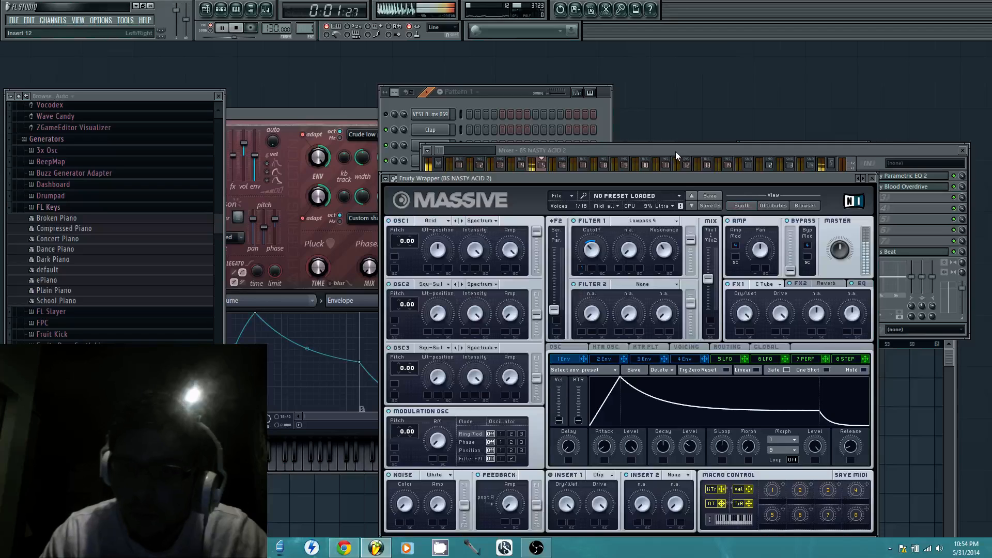
Uncover Parametric EQ 2, boost band 4 between bands 6 and 7, and shift boosted band 5 between bands 2 and 3
{"action": "left_click_drag", "start_coordinate": [682, 178], "coordinate": [674, 408]}
{"action": "left_click_drag", "start_coordinate": [561, 298], "coordinate": [618, 284]}
{"action": "left_click_drag", "start_coordinate": [554, 291], "coordinate": [530, 288]}
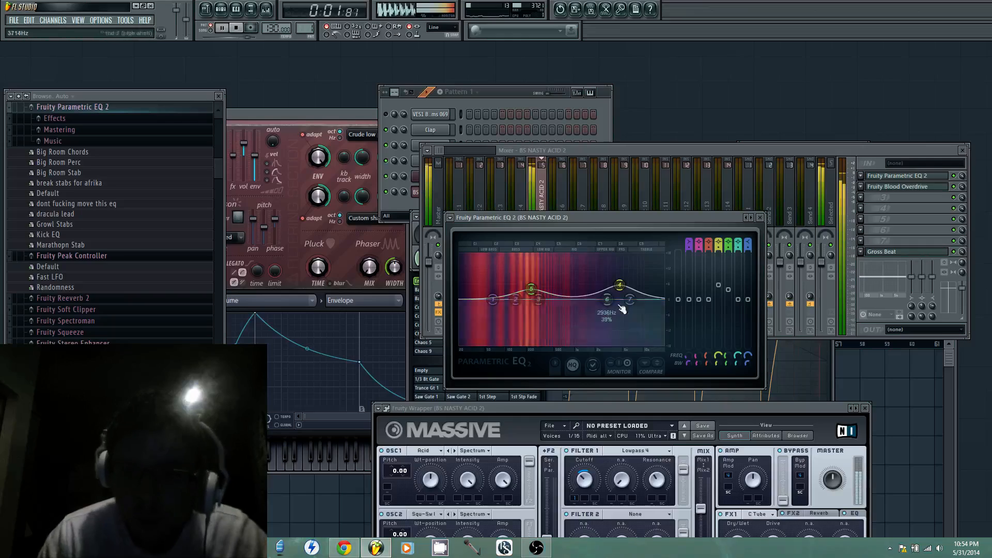
Show Fruity Blood Overdrive, move Massive back into view, and set Envelope 1's decay level to about 0.37
{"action": "left_click", "coordinate": [893, 185]}
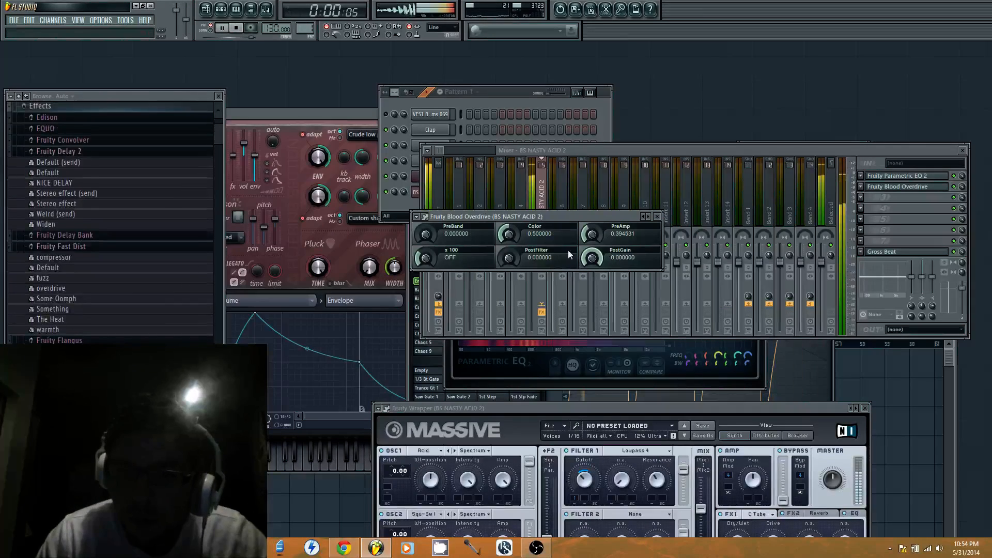
{"action": "left_click_drag", "start_coordinate": [698, 407], "coordinate": [805, 233]}
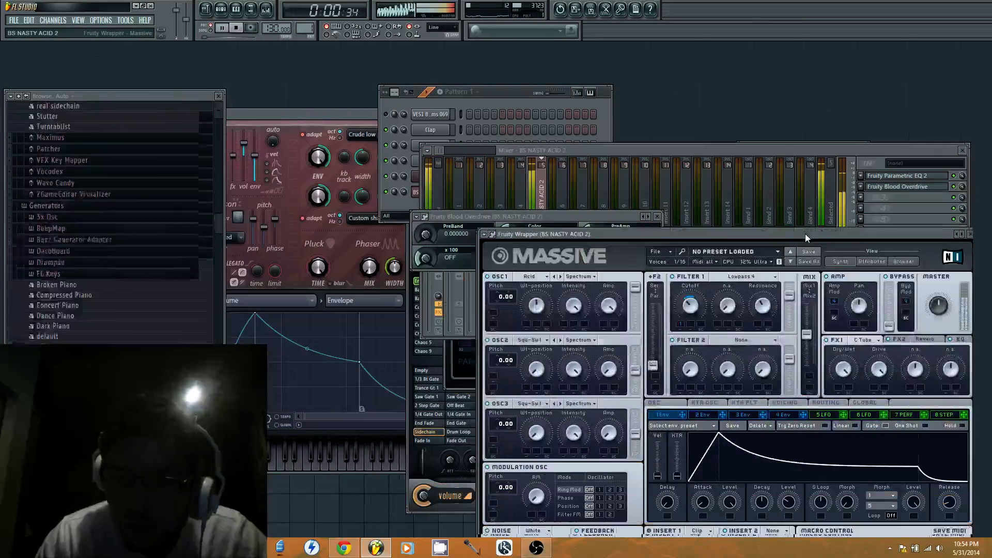
{"action": "left_click_drag", "start_coordinate": [793, 489], "coordinate": [800, 465]}
Set Massive's voicing to 2 unison voices and enable the Pan Position spread with a wider amount
{"action": "left_click", "coordinate": [788, 396]}
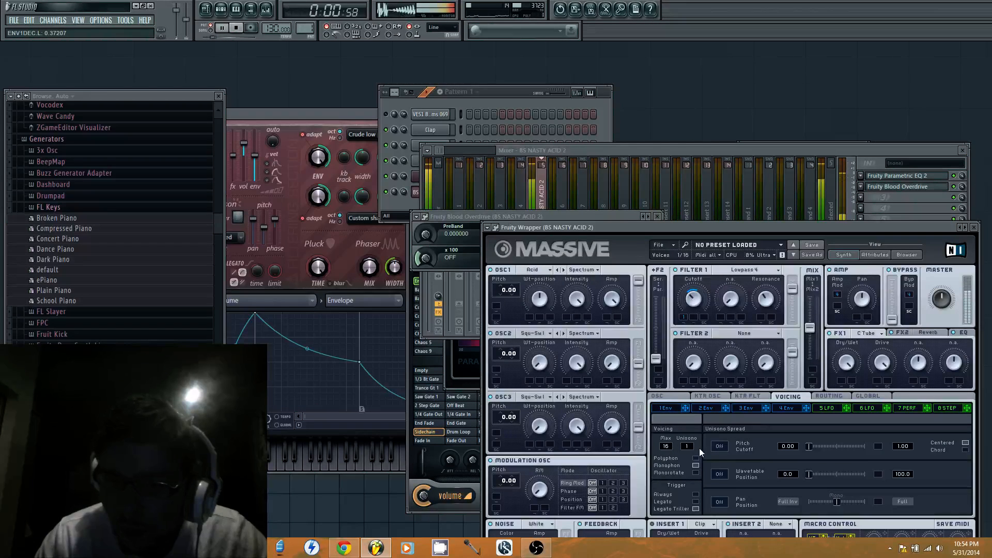
{"action": "left_click_drag", "start_coordinate": [689, 447], "coordinate": [694, 447]}
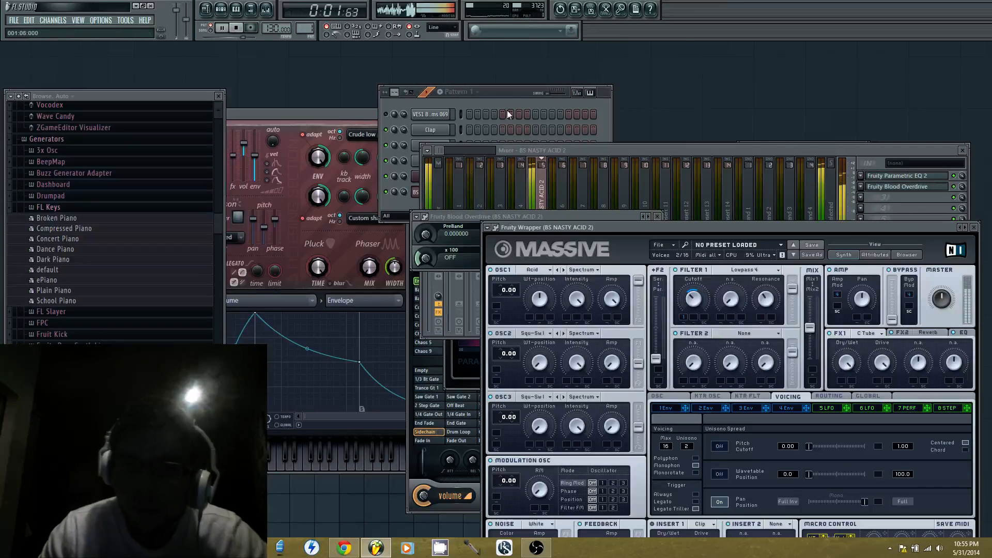
Stop playback and open the BS NASTY ACID 2 notes in the piano roll
{"action": "left_click", "coordinate": [509, 96]}
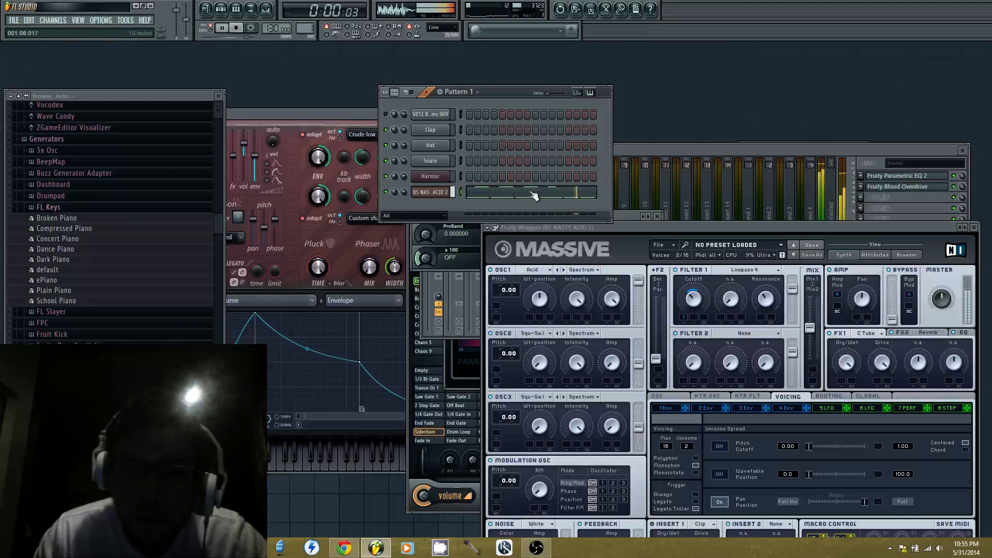
{"action": "key", "text": "space"}
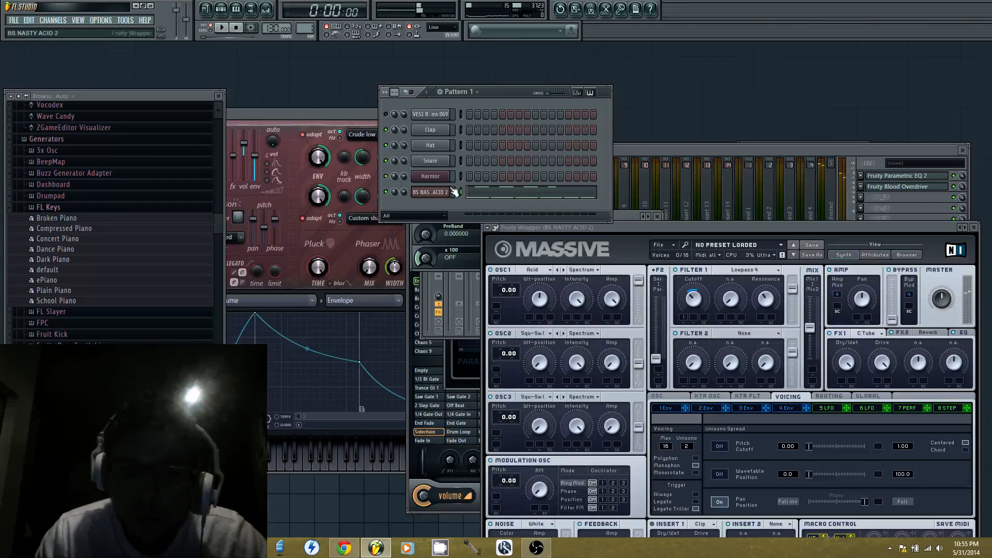
{"action": "right_click", "coordinate": [449, 189]}
{"action": "left_click", "coordinate": [480, 193]}
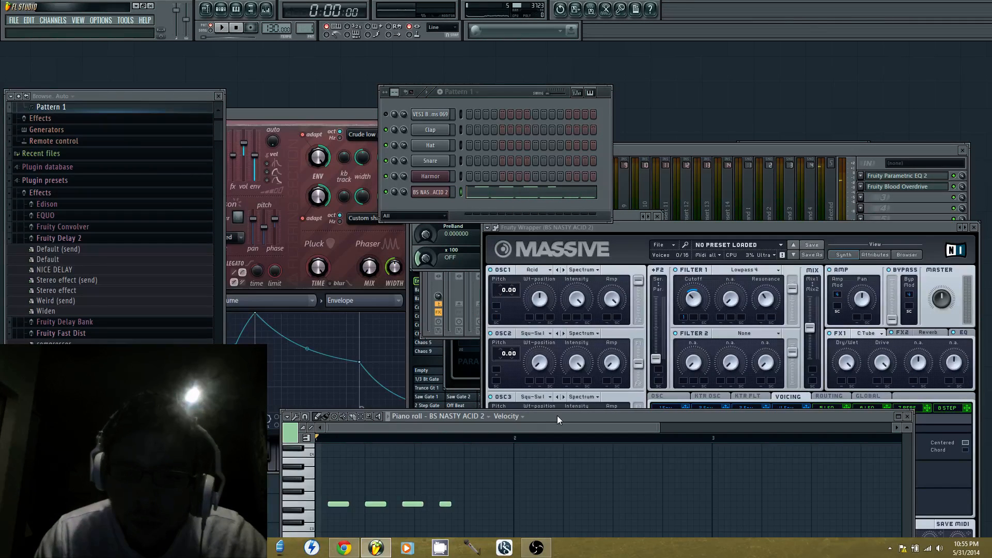
Add an E3 note at step 15, shorten the last E2 note to cover only step 16, and audition the melody
{"action": "left_click_drag", "start_coordinate": [557, 415], "coordinate": [564, 233]}
{"action": "left_click", "coordinate": [501, 325]}
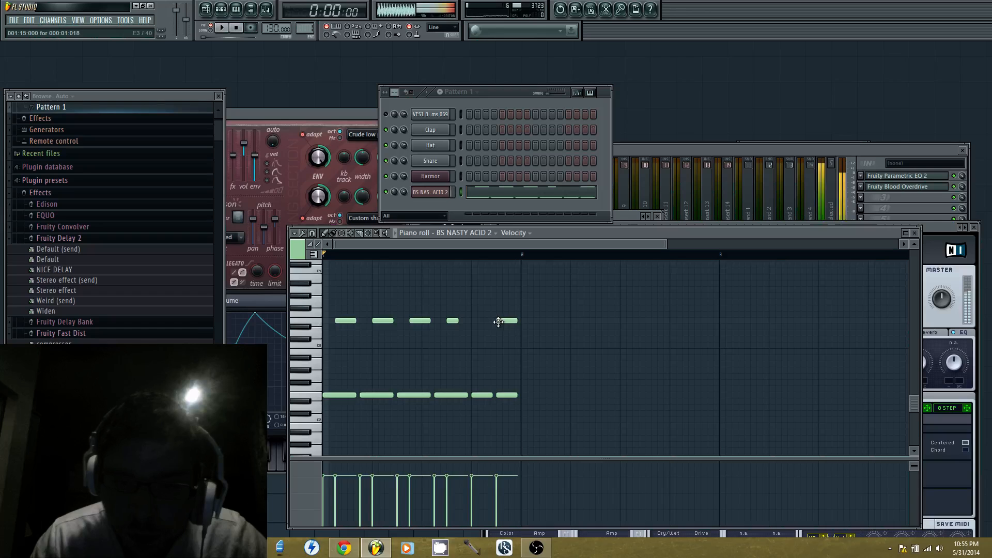
{"action": "left_click_drag", "start_coordinate": [511, 396], "coordinate": [517, 397]}
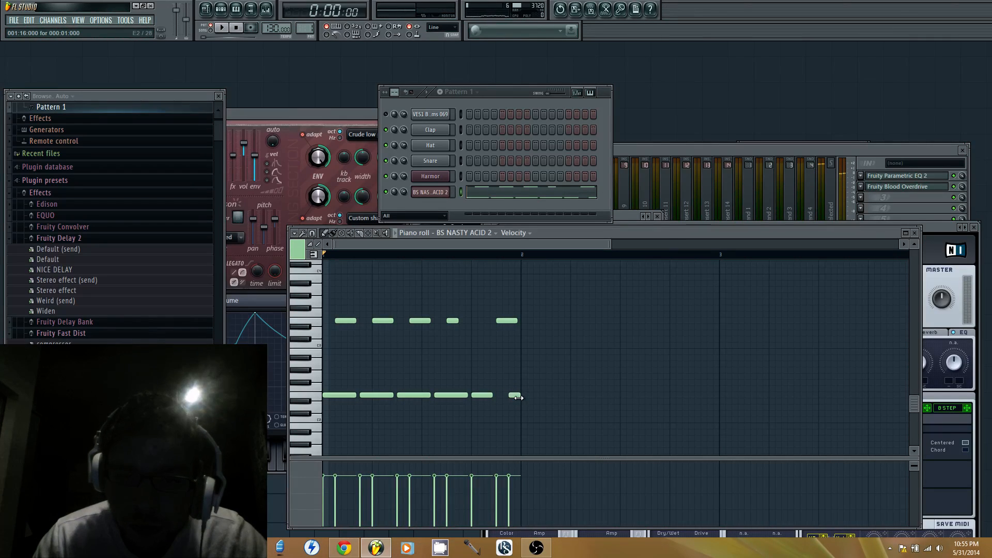
{"action": "key", "text": "space"}
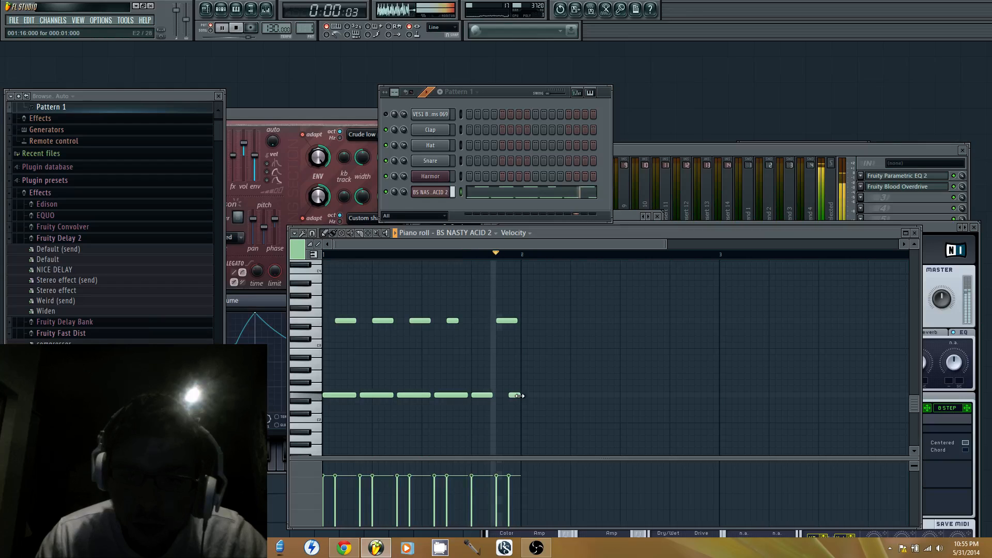
{"action": "key", "text": "space"}
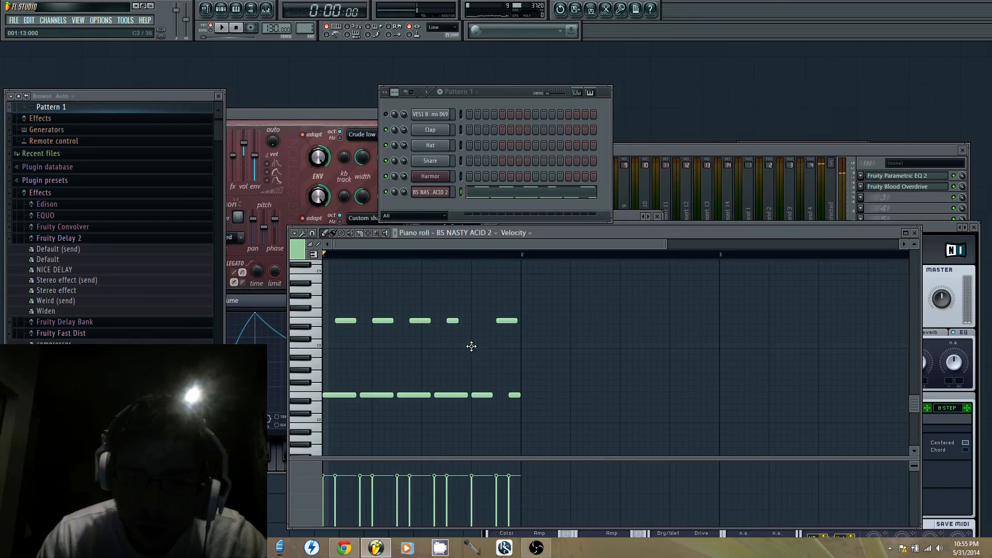
Add an E3 note at step 14, raise the final upper note to G3, and audition the result
{"action": "left_click_drag", "start_coordinate": [481, 344], "coordinate": [485, 353]}
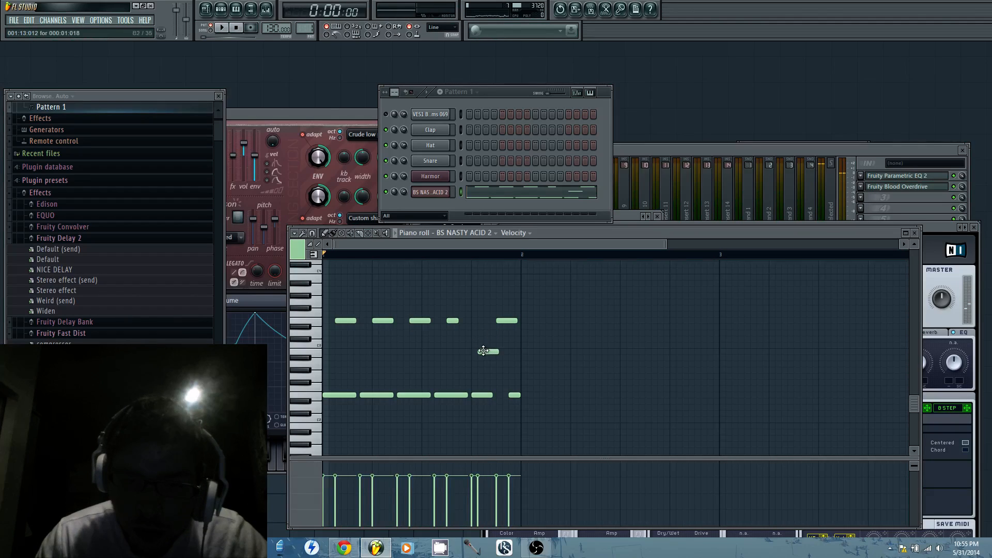
{"action": "left_click_drag", "start_coordinate": [505, 320], "coordinate": [505, 300]}
{"action": "left_click_drag", "start_coordinate": [487, 348], "coordinate": [496, 321]}
{"action": "key", "text": "space"}
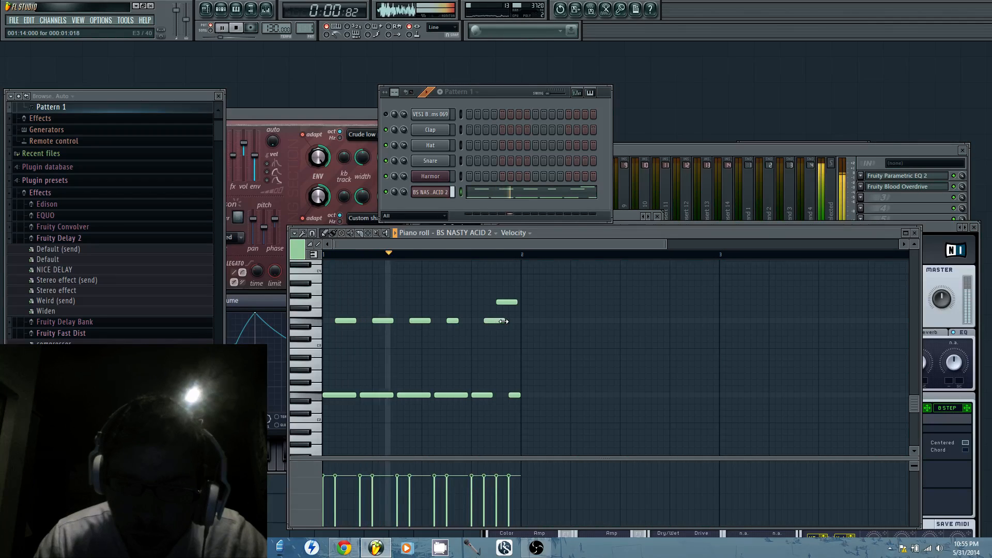
{"action": "key", "text": "space"}
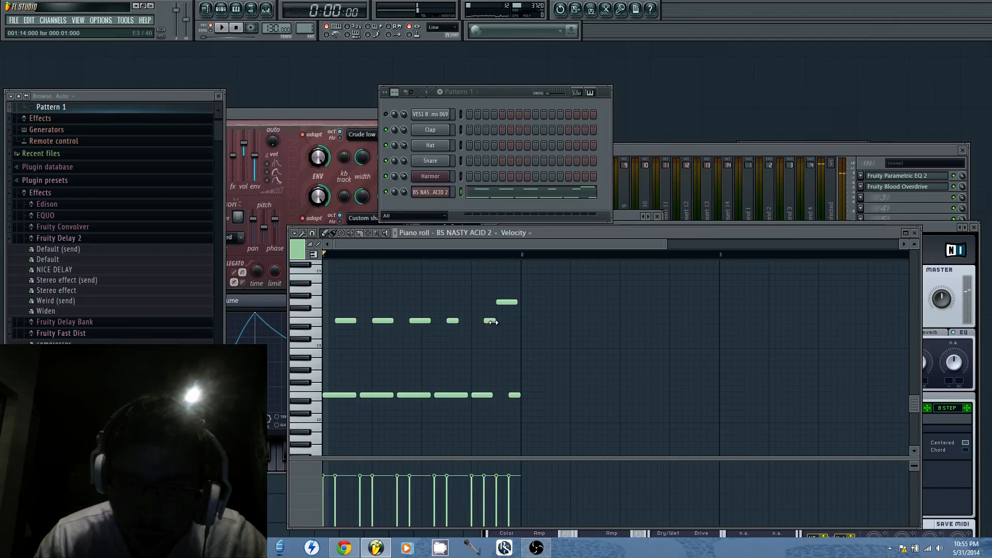
Trim the step 14 E3 note to less than one step while replaying the loop, and stop playback
{"action": "key", "text": "space"}
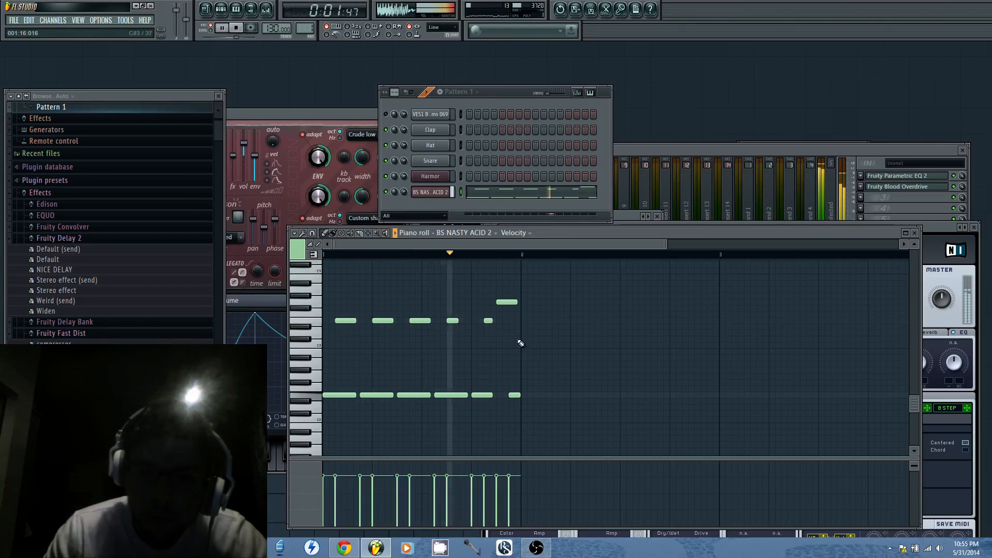
{"action": "key", "text": "space"}
{"action": "key", "text": "space"}
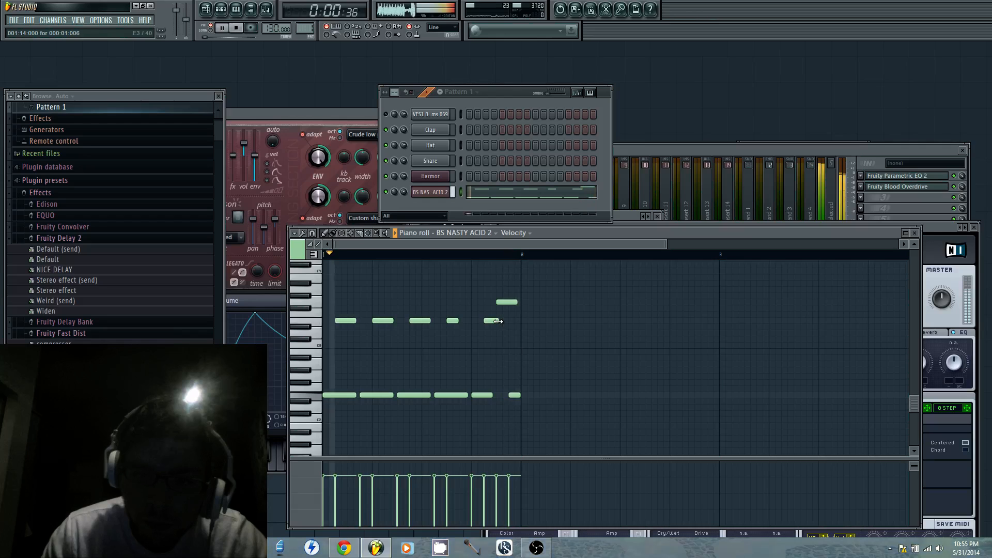
{"action": "left_click_drag", "start_coordinate": [498, 321], "coordinate": [492, 321]}
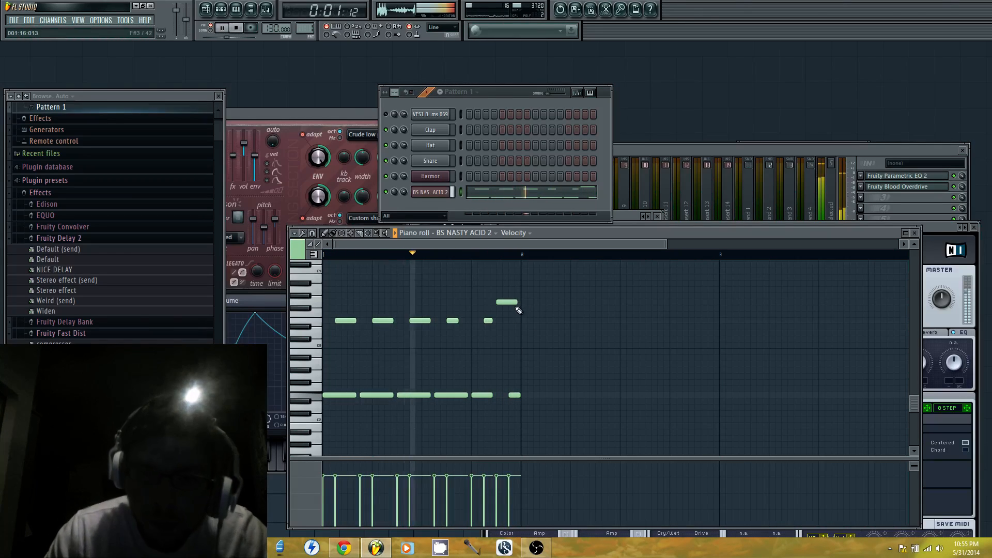
{"action": "key", "text": "space"}
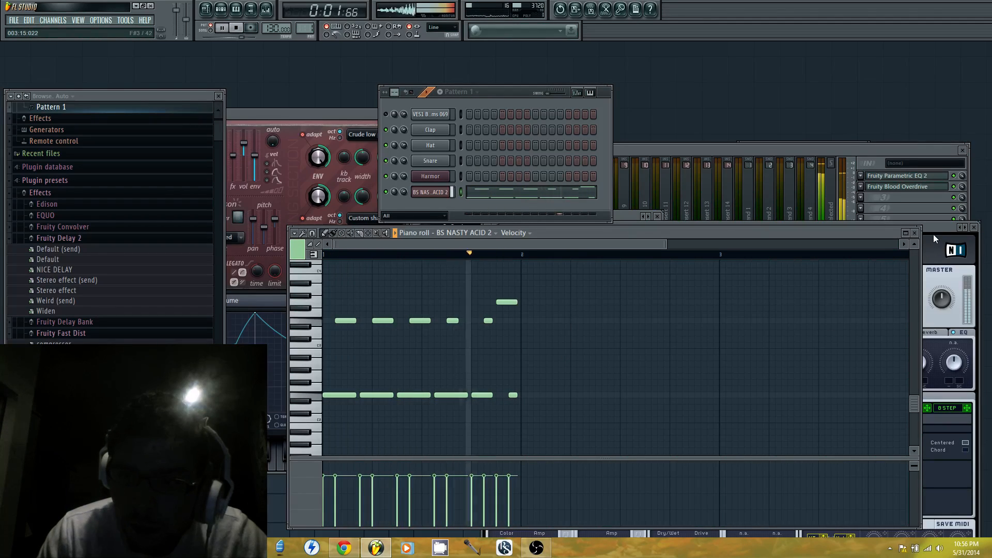
{"action": "left_click", "coordinate": [228, 28]}
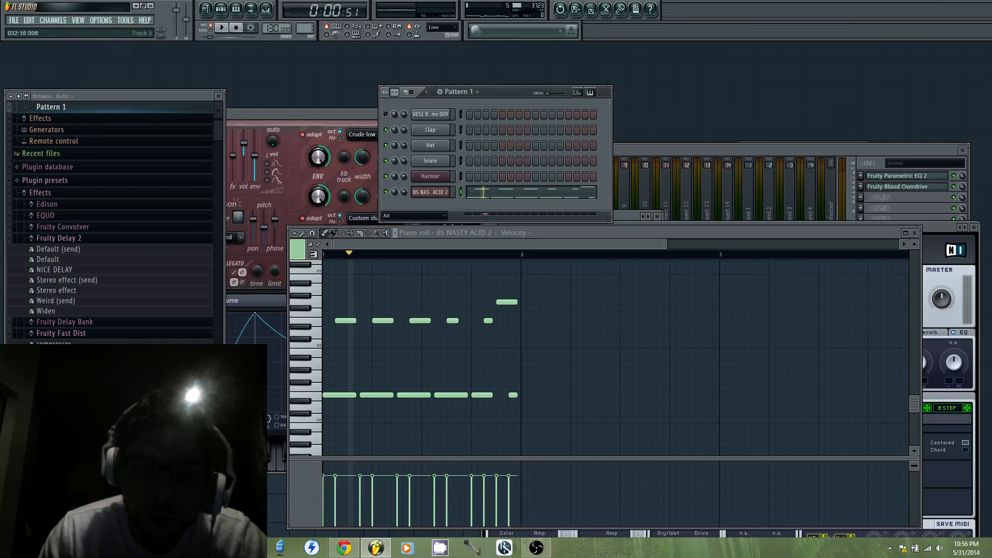
Paint Pattern 1 clips on playlist track 1 from bar 33 through bar 48
{"action": "key", "text": "F5"}
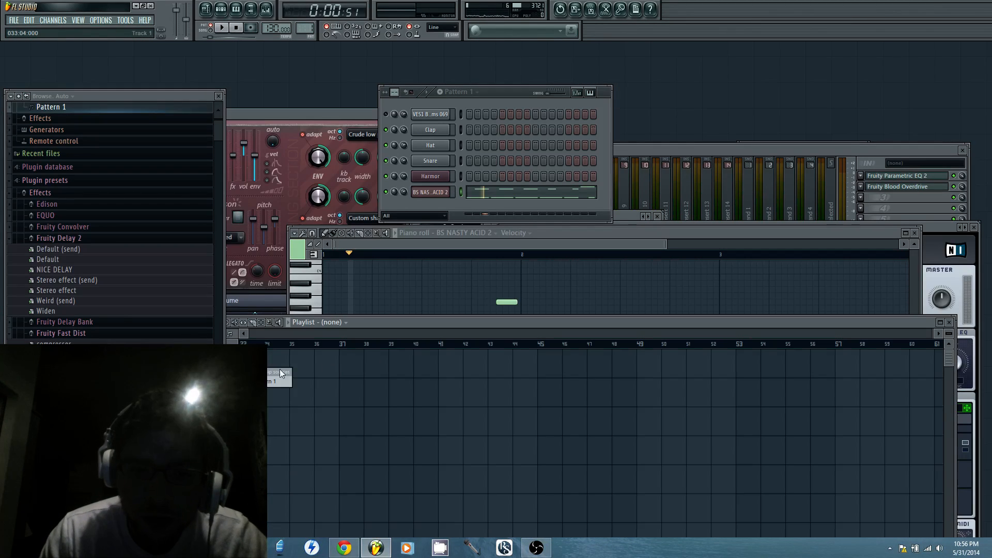
{"action": "left_click_drag", "start_coordinate": [255, 352], "coordinate": [614, 349]}
Switch to empty Pattern 2, unmute the VES1 Bassdrums 069 channel, and paint Pattern 2 clips on track 2 through bar 48
{"action": "left_click", "coordinate": [491, 100]}
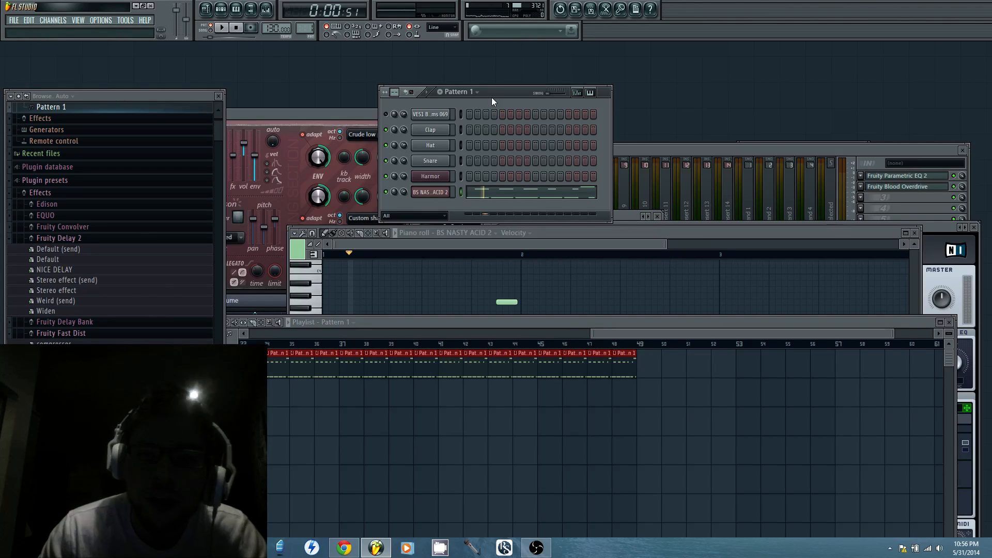
{"action": "left_click", "coordinate": [321, 27]}
{"action": "left_click", "coordinate": [379, 38]}
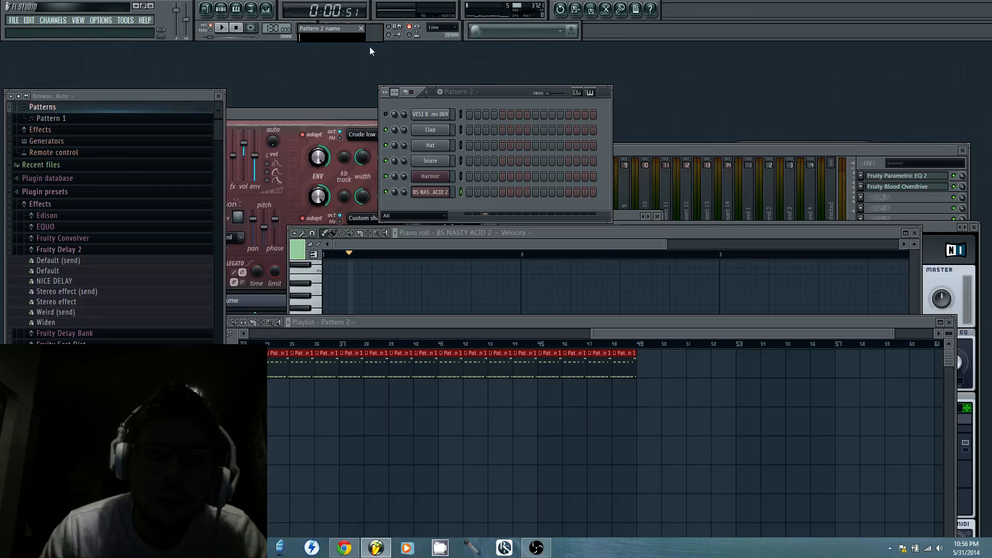
{"action": "left_click", "coordinate": [388, 113]}
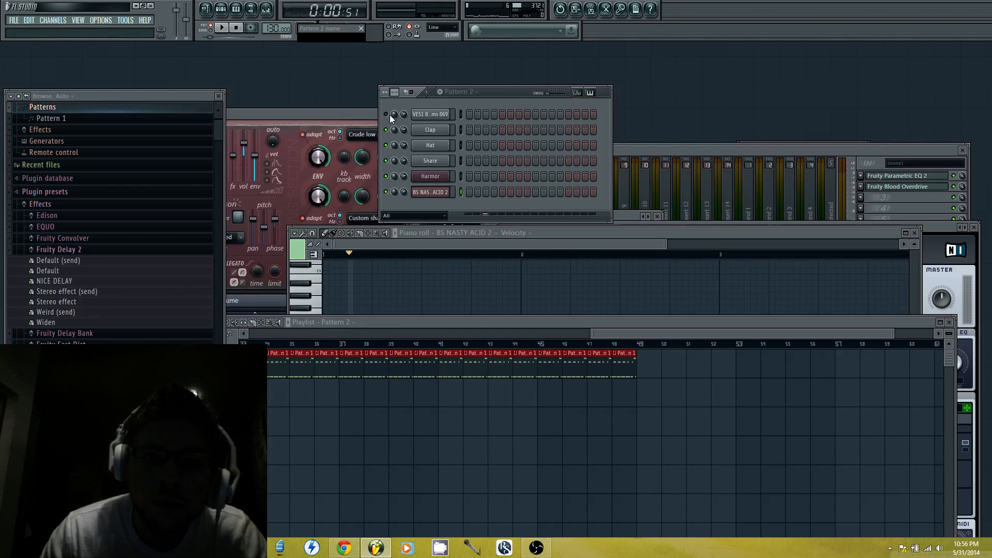
{"action": "left_click", "coordinate": [361, 29]}
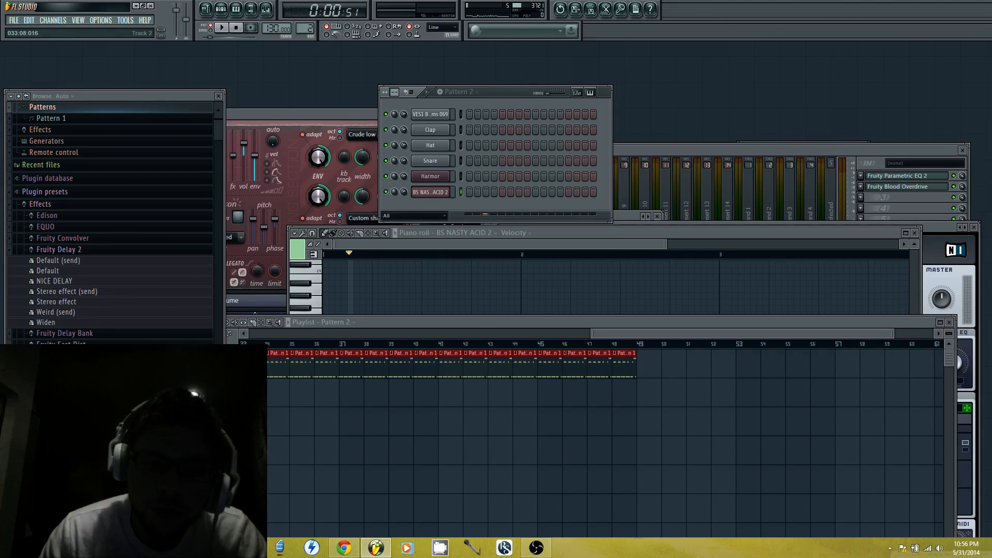
{"action": "left_click_drag", "start_coordinate": [270, 383], "coordinate": [620, 387]}
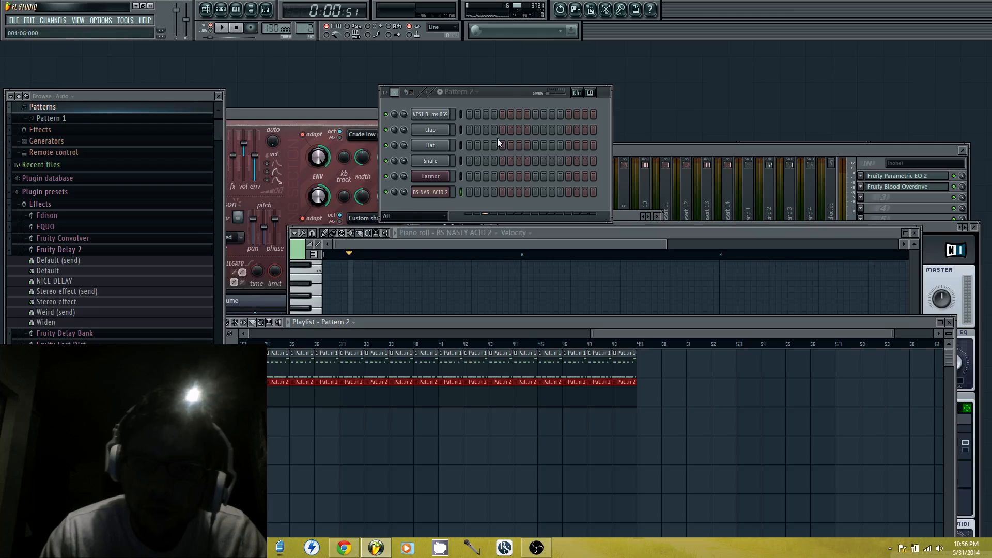
Fill the VES1 Bassdrums 069 channel on each 4 steps and set playback to song mode
{"action": "right_click", "coordinate": [437, 116]}
{"action": "left_click", "coordinate": [489, 206]}
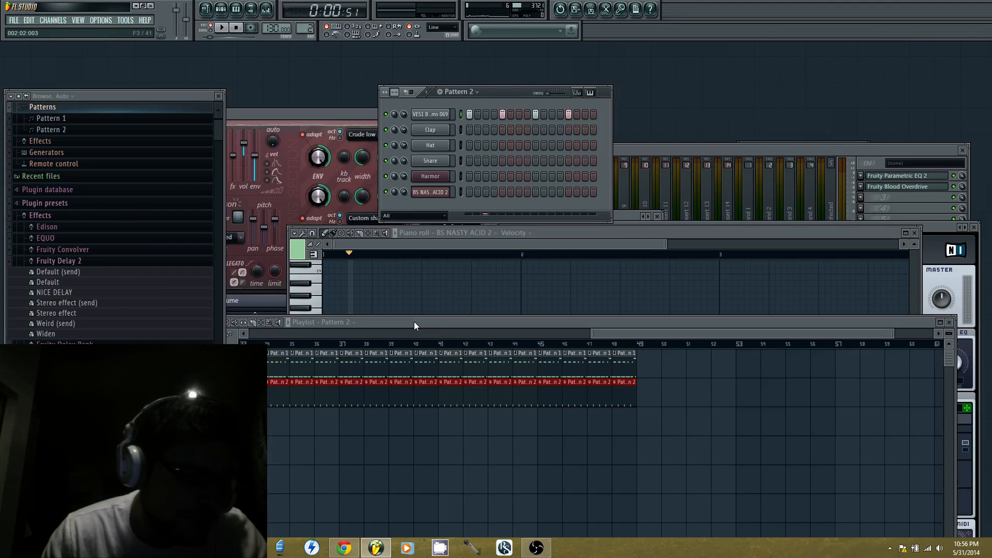
{"action": "left_click", "coordinate": [211, 28]}
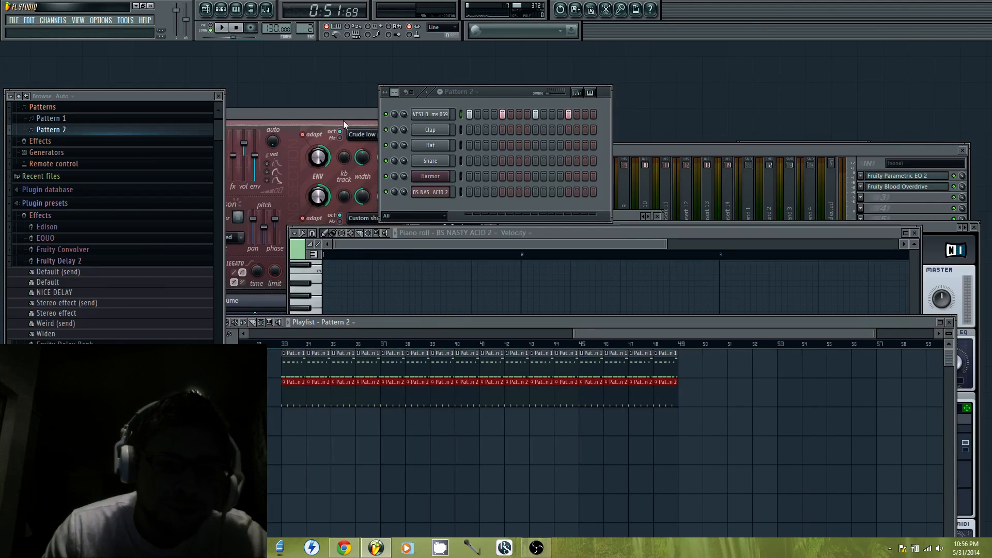
Reposition the playlist, undo the kick fill, and move all pattern clips to start at bar 1
{"action": "left_click_drag", "start_coordinate": [601, 322], "coordinate": [360, 311]}
{"action": "left_click_drag", "start_coordinate": [427, 311], "coordinate": [132, 237]}
{"action": "key", "text": "ctrl+z"}
{"action": "left_click_drag", "start_coordinate": [578, 223], "coordinate": [781, 213]}
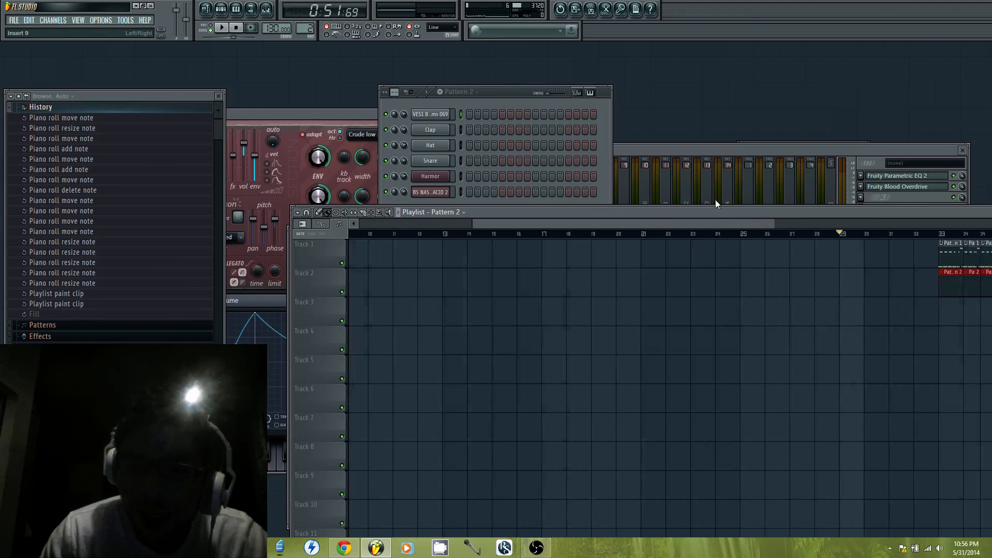
{"action": "key", "text": "ctrl+a"}
{"action": "left_click_drag", "start_coordinate": [691, 248], "coordinate": [1, 232]}
{"action": "left_click_drag", "start_coordinate": [479, 220], "coordinate": [347, 217]}
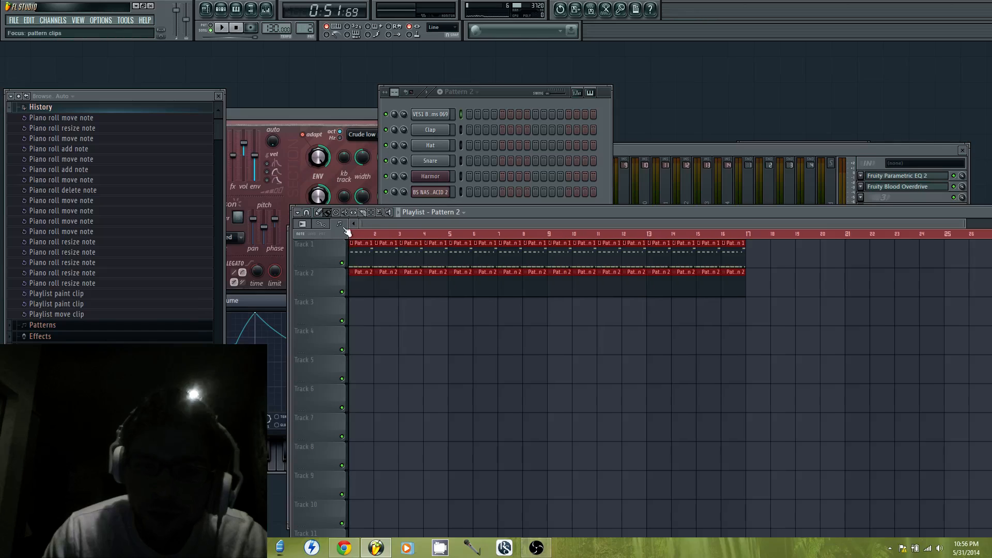
Fill the bass drum channel each 4 steps again and play the song from the start
{"action": "right_click", "coordinate": [450, 114]}
{"action": "left_click", "coordinate": [494, 189]}
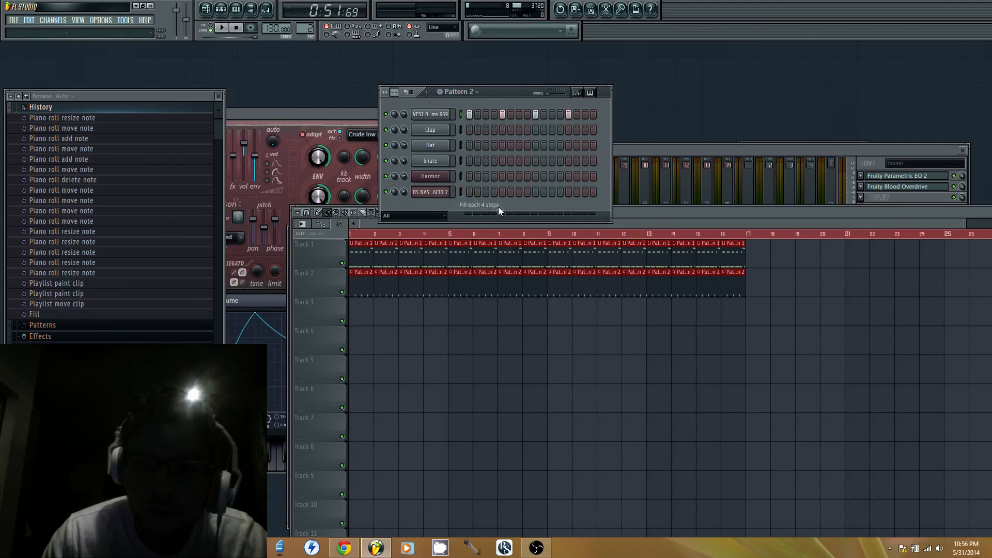
{"action": "left_click", "coordinate": [376, 237]}
{"action": "key", "text": "space"}
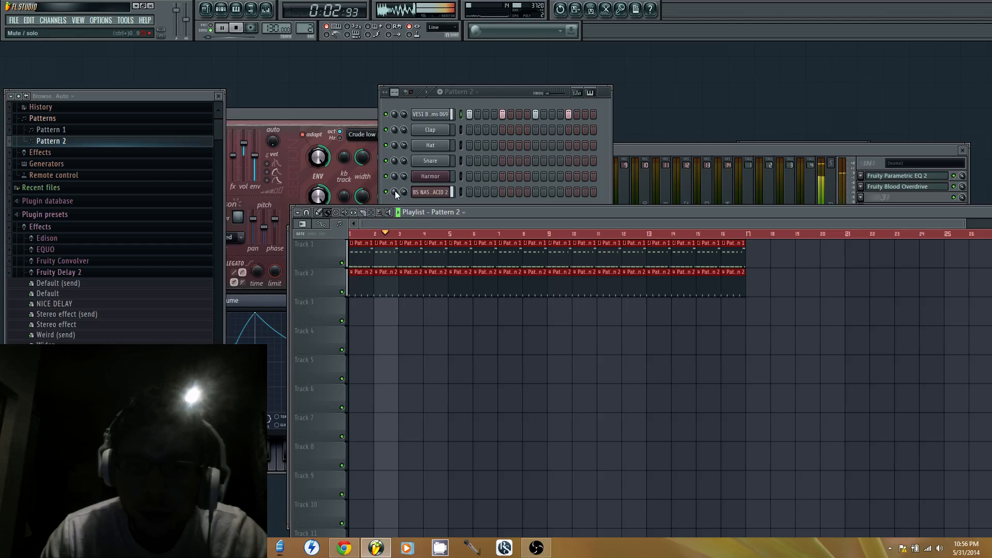
{"action": "key", "text": "space"}
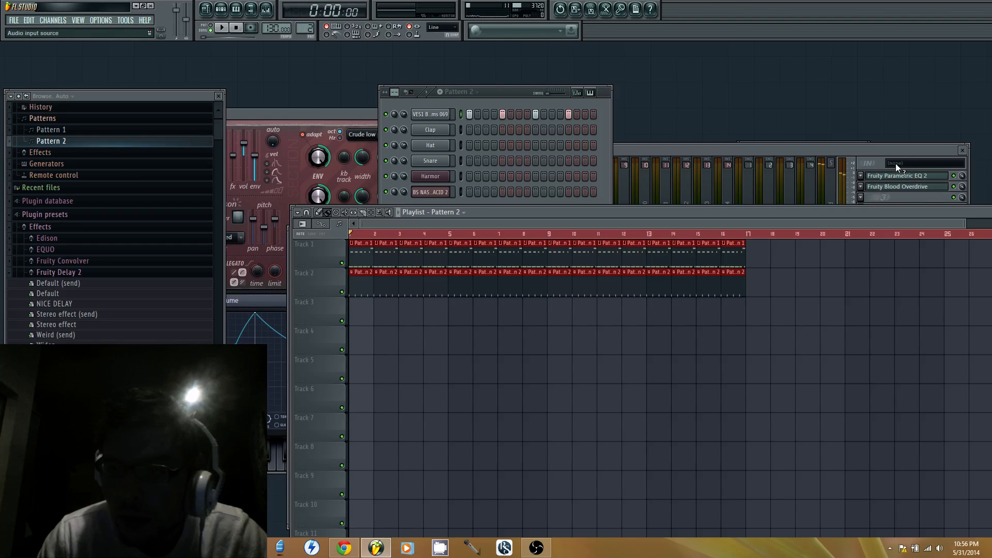
Lower the PreAmp of Fruity Blood Overdrive on BS NASTY ACID 2 to about 0.38
{"action": "left_click", "coordinate": [894, 189]}
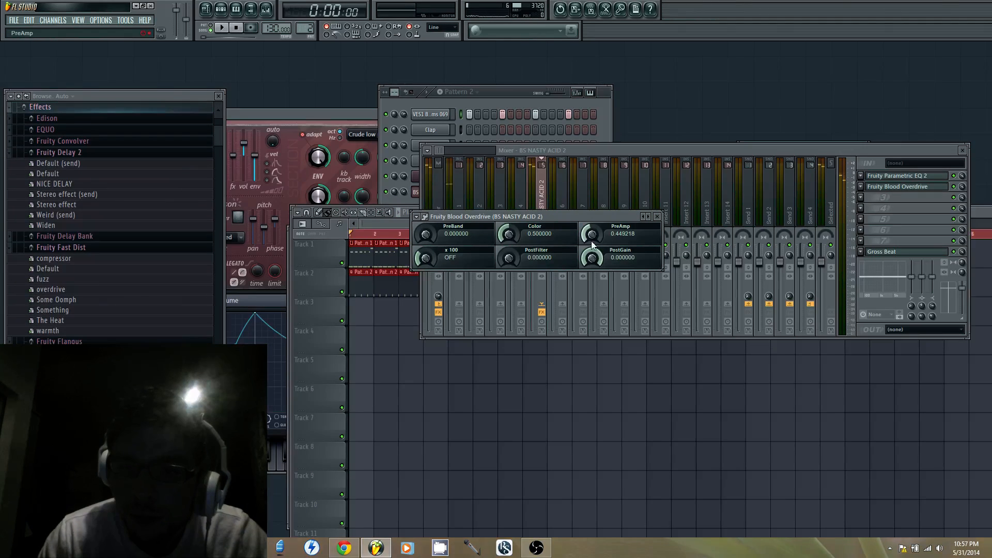
{"action": "left_click_drag", "start_coordinate": [591, 237], "coordinate": [591, 211]}
{"action": "left_click", "coordinate": [537, 127]}
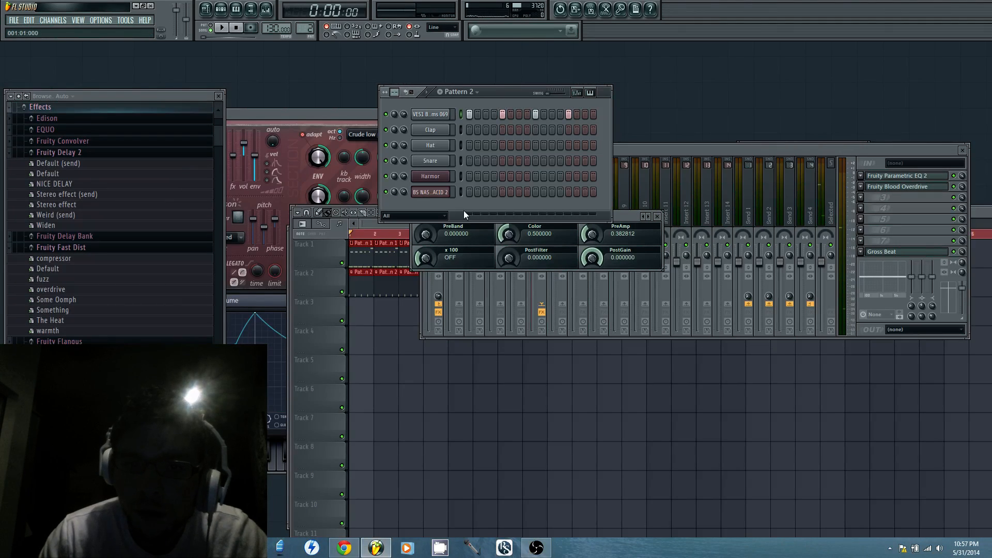
Lower the decay level of Massive's Envelope 1 slightly and audition the melody with the kick
{"action": "left_click", "coordinate": [438, 192]}
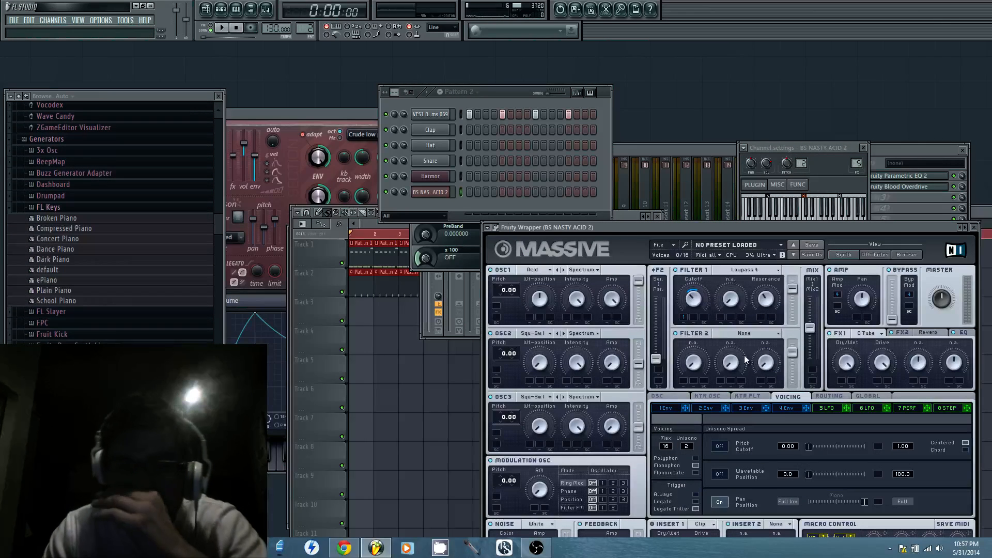
{"action": "left_click", "coordinate": [675, 409]}
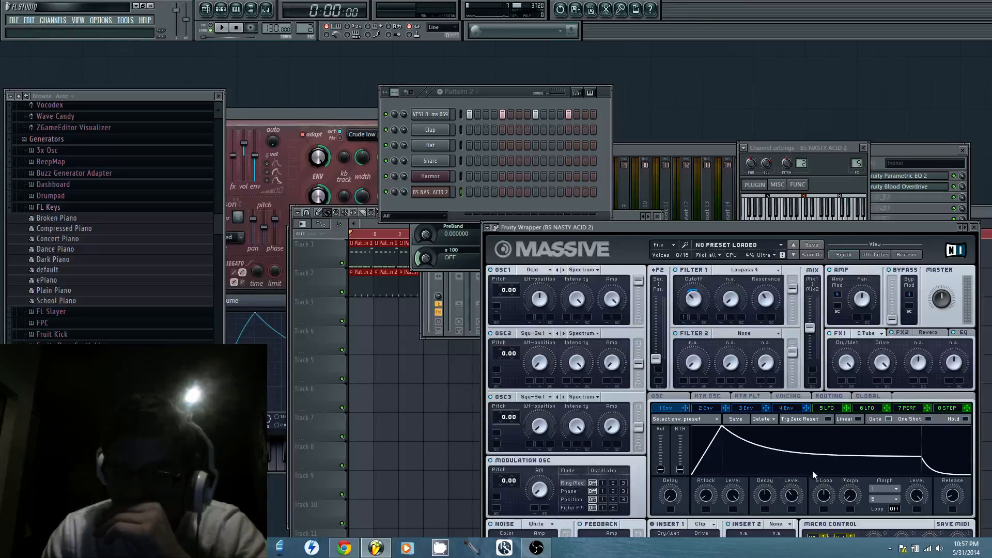
{"action": "left_click_drag", "start_coordinate": [791, 495], "coordinate": [790, 504]}
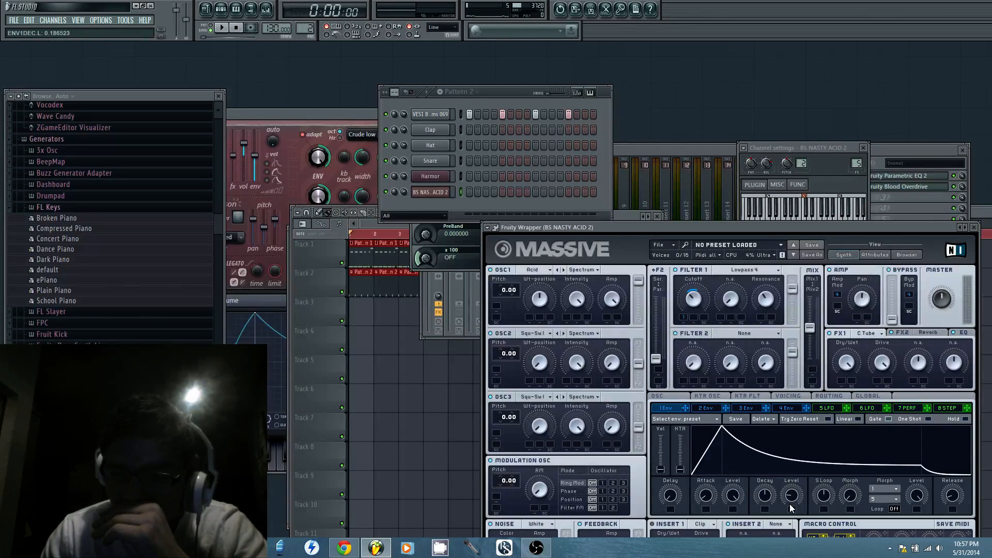
{"action": "left_click", "coordinate": [510, 98]}
{"action": "key", "text": "space"}
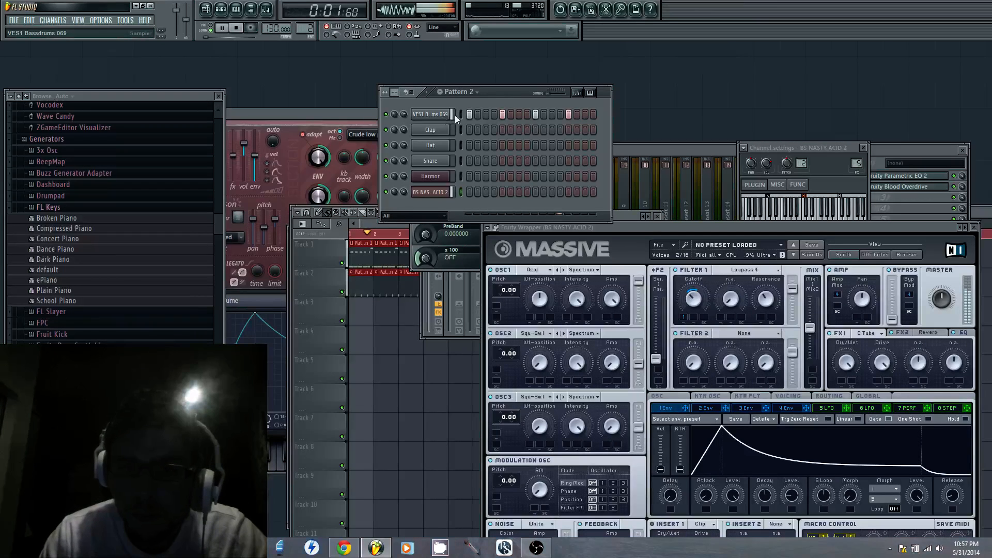
{"action": "left_click", "coordinate": [870, 189]}
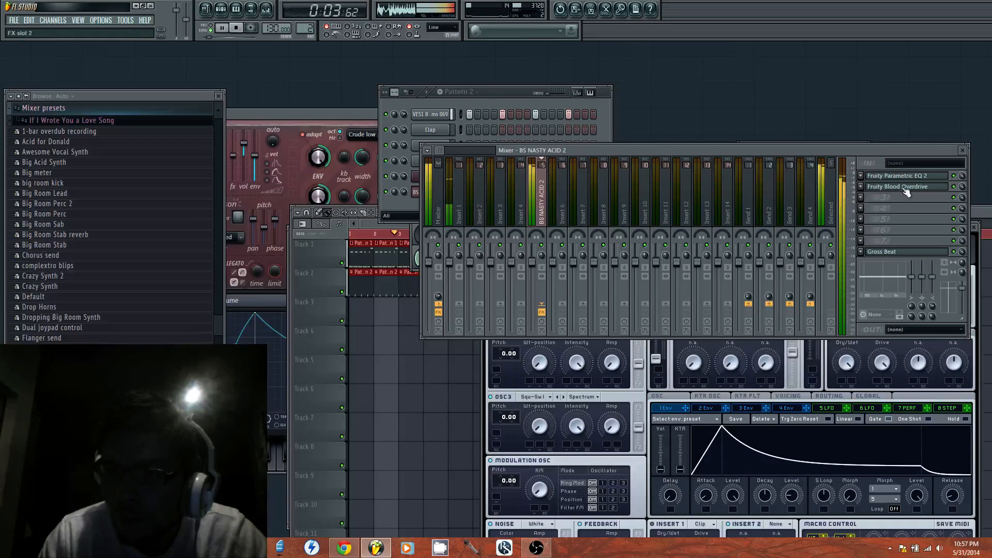
{"action": "key", "text": "space"}
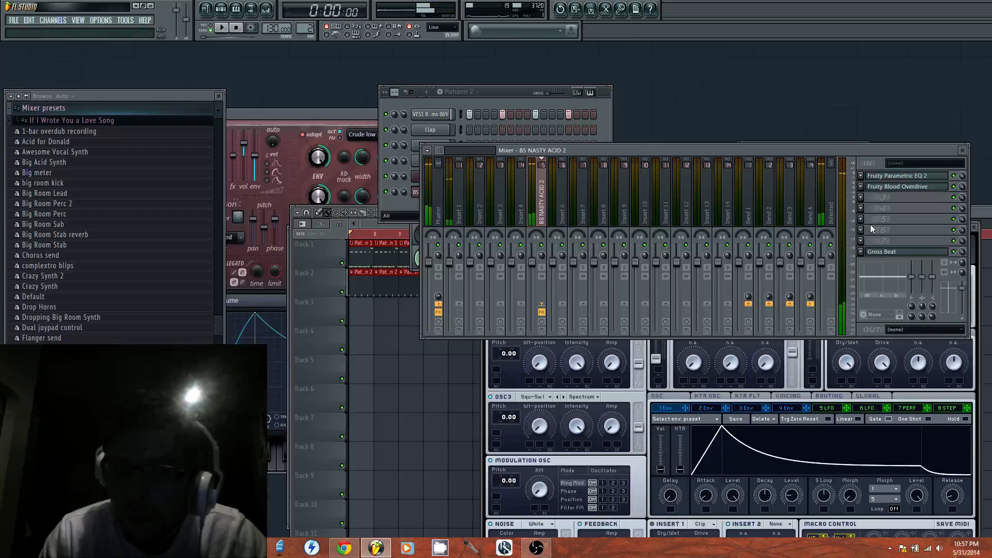
Insert Fruity Limiter on the bass drum's Insert 1 mixer track and raise its gain to about 3.8 dB
{"action": "left_click", "coordinate": [514, 92]}
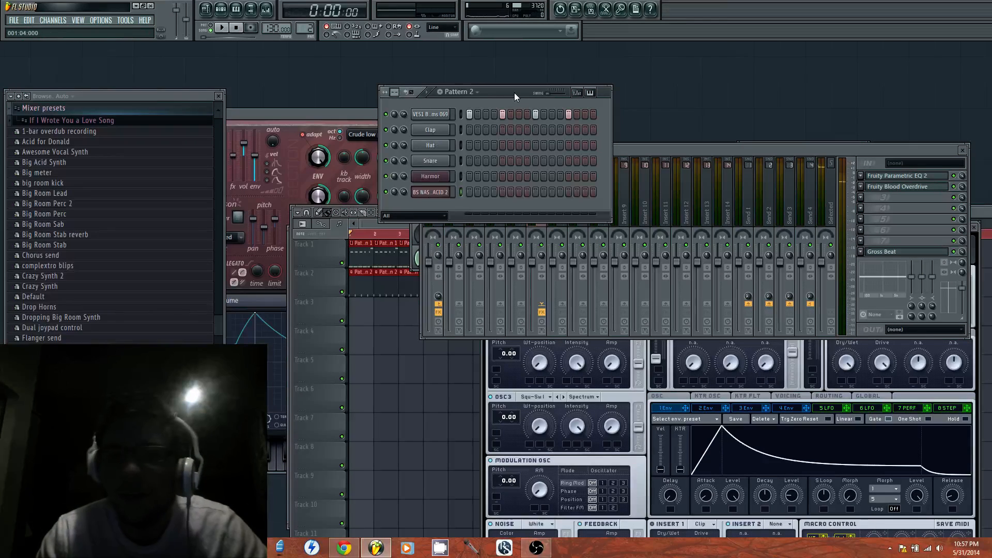
{"action": "left_click", "coordinate": [444, 117]}
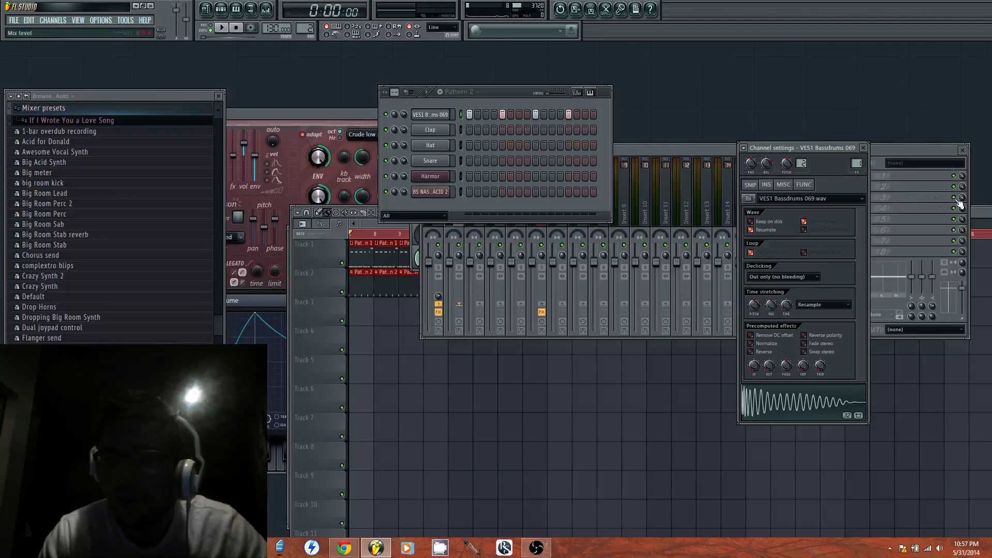
{"action": "left_click", "coordinate": [886, 153]}
{"action": "left_click", "coordinate": [889, 176]}
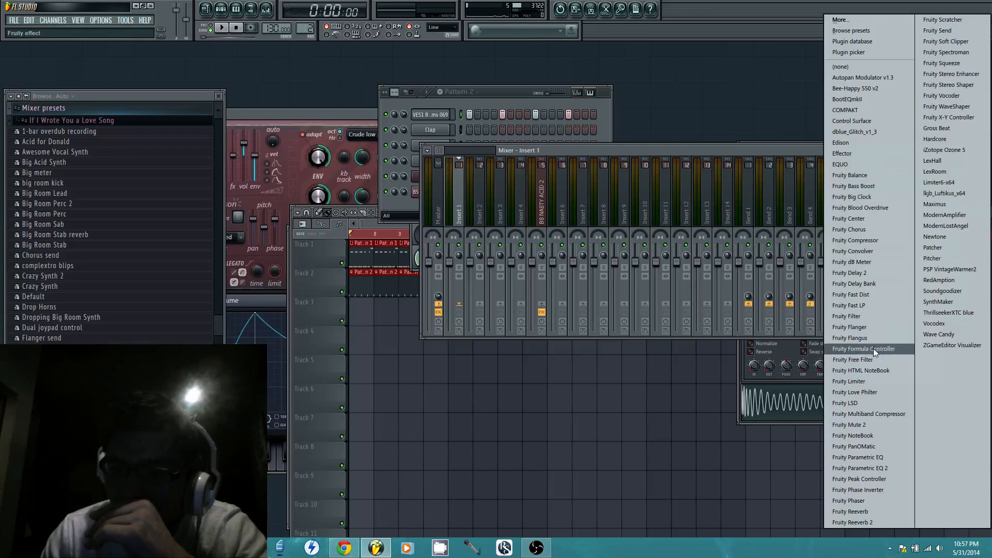
{"action": "left_click", "coordinate": [868, 381]}
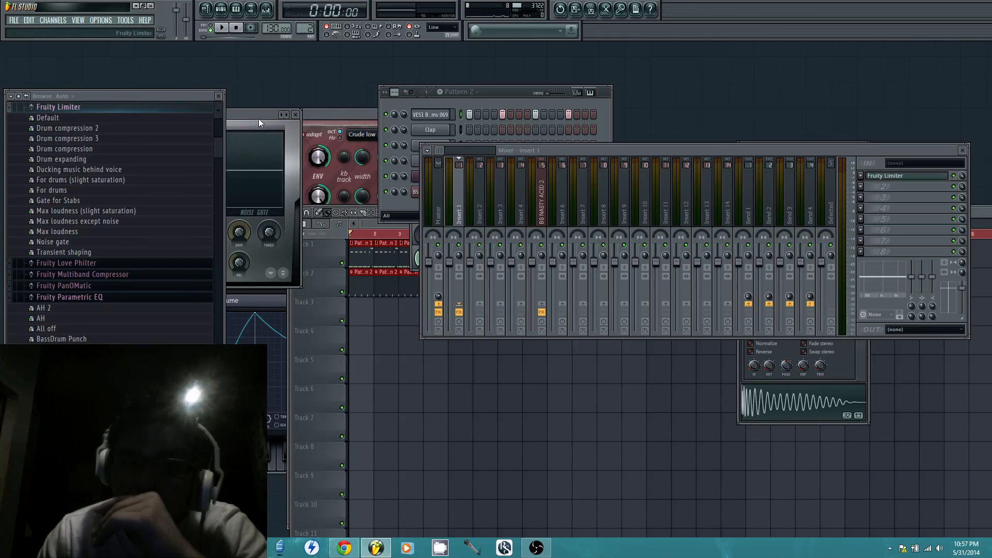
{"action": "left_click_drag", "start_coordinate": [258, 119], "coordinate": [779, 271]}
{"action": "left_click_drag", "start_coordinate": [562, 384], "coordinate": [562, 368]}
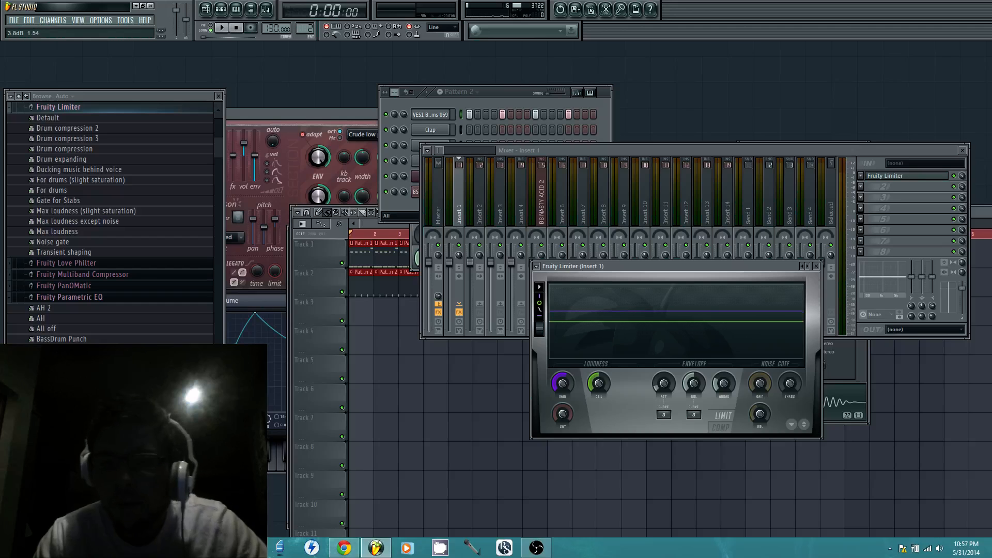
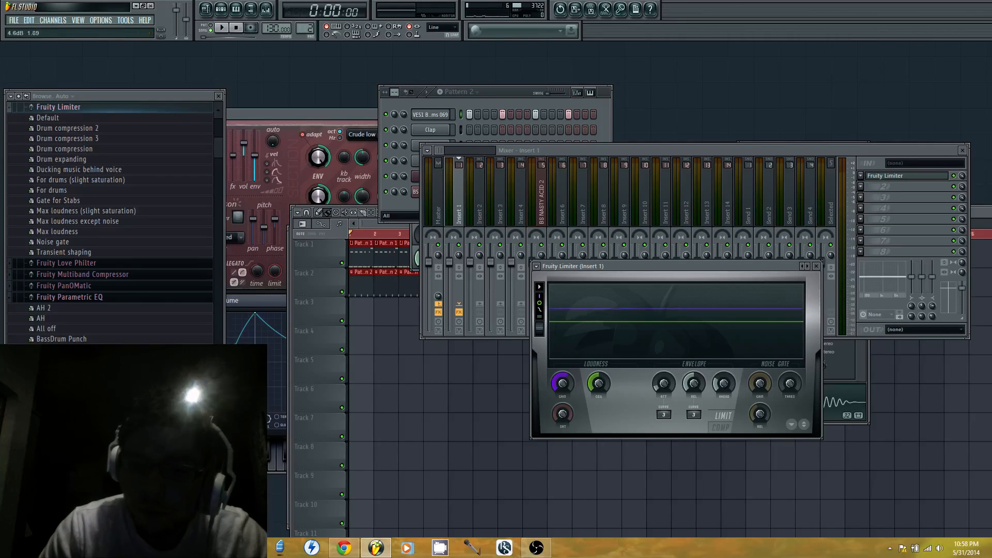
Play the song briefly to audition the limited bass drum with the melody
{"action": "key", "text": "space"}
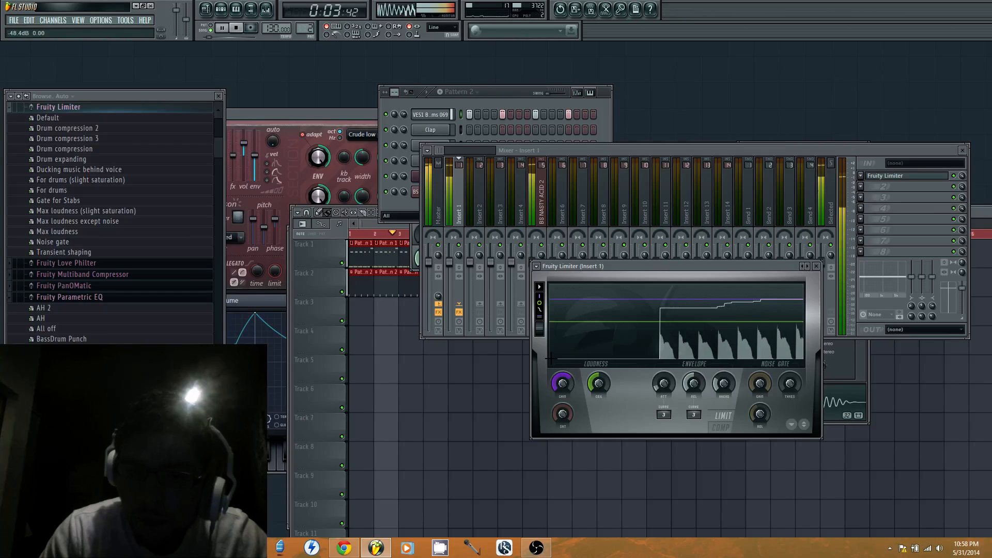
{"action": "left_click", "coordinate": [507, 97]}
{"action": "key", "text": "space"}
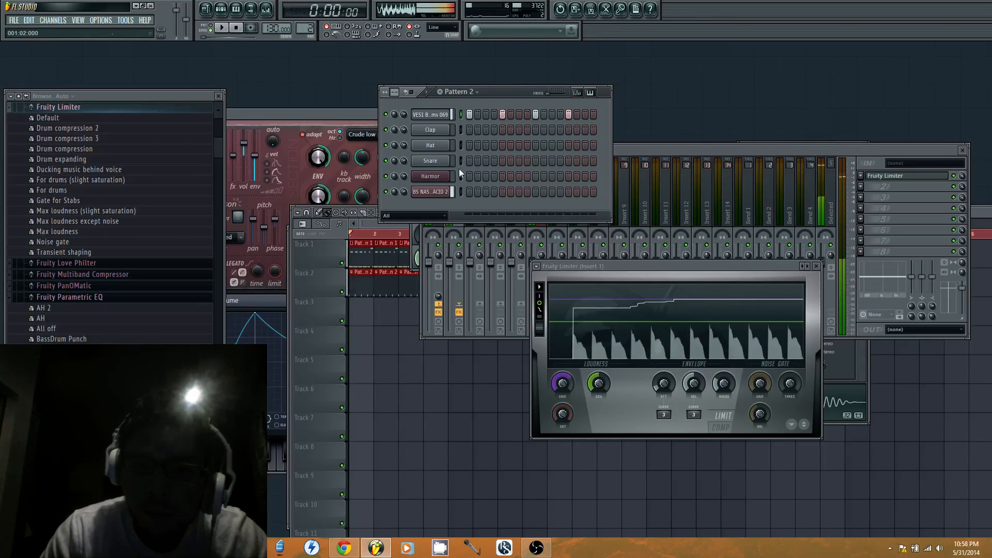
Open the BS NASTY ACID 2 piano roll in Pattern 1 and copy all of its melody notes
{"action": "right_click", "coordinate": [437, 192]}
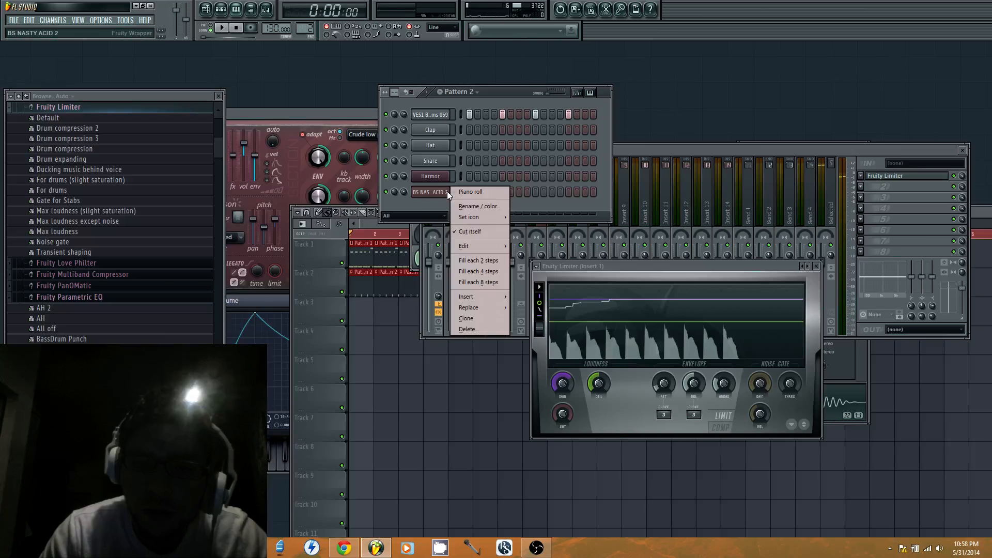
{"action": "left_click", "coordinate": [468, 192]}
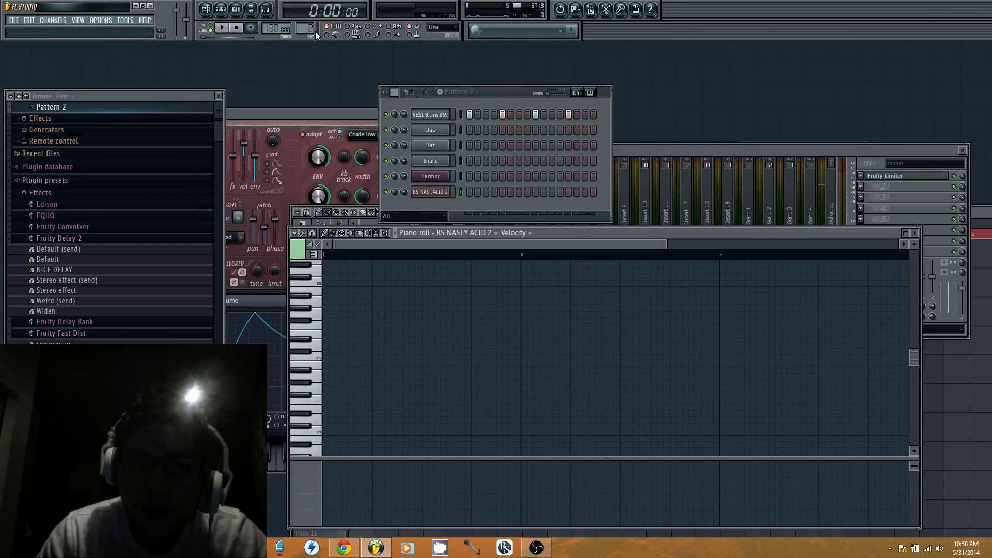
{"action": "left_click_drag", "start_coordinate": [311, 30], "coordinate": [311, 35]}
{"action": "right_click", "coordinate": [445, 192]}
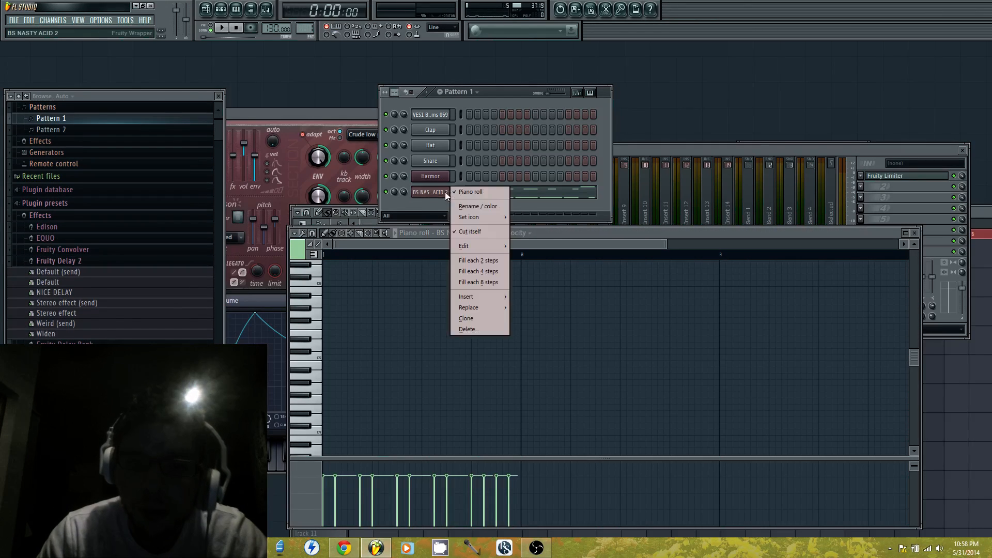
{"action": "left_click", "coordinate": [450, 194]}
{"action": "left_click", "coordinate": [467, 200]}
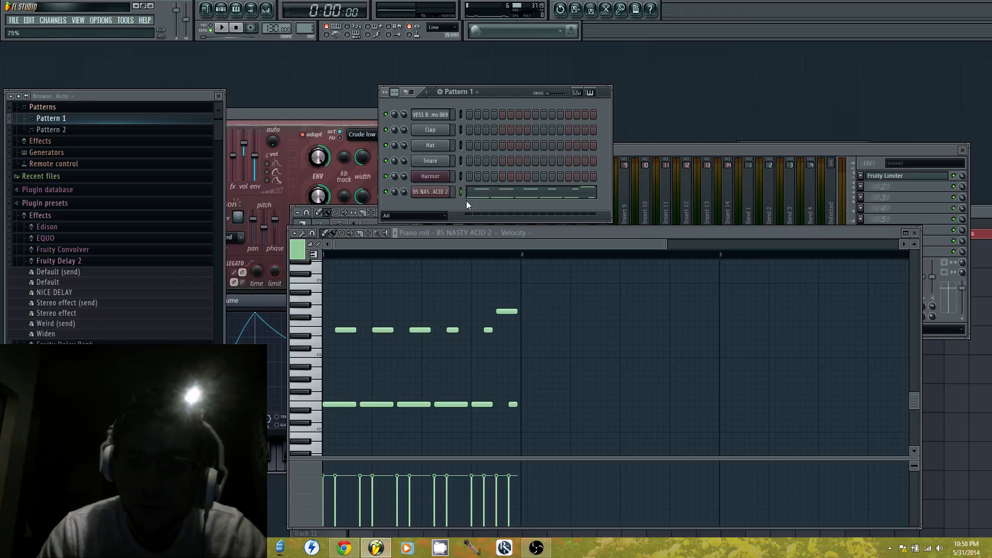
{"action": "left_click", "coordinate": [537, 227]}
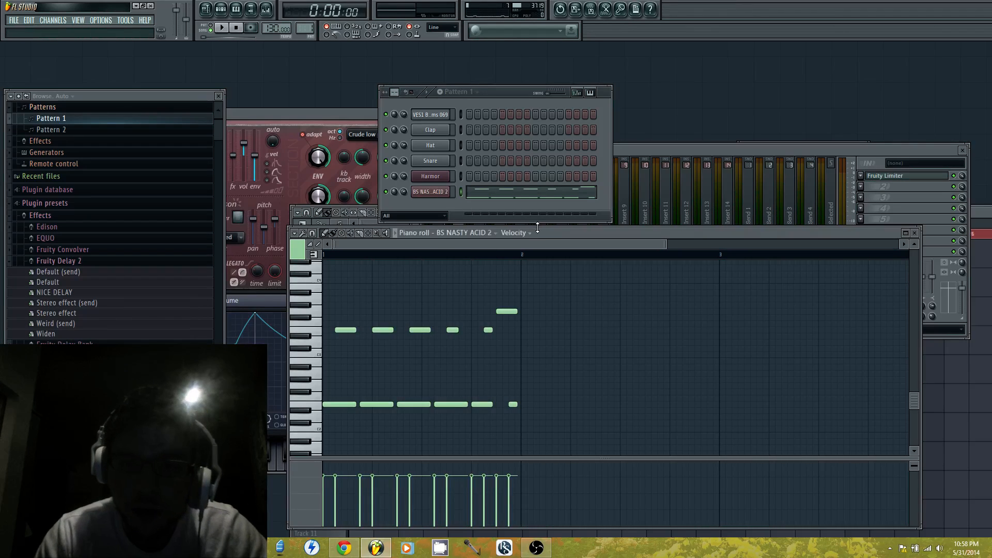
{"action": "key", "text": "ctrl+a"}
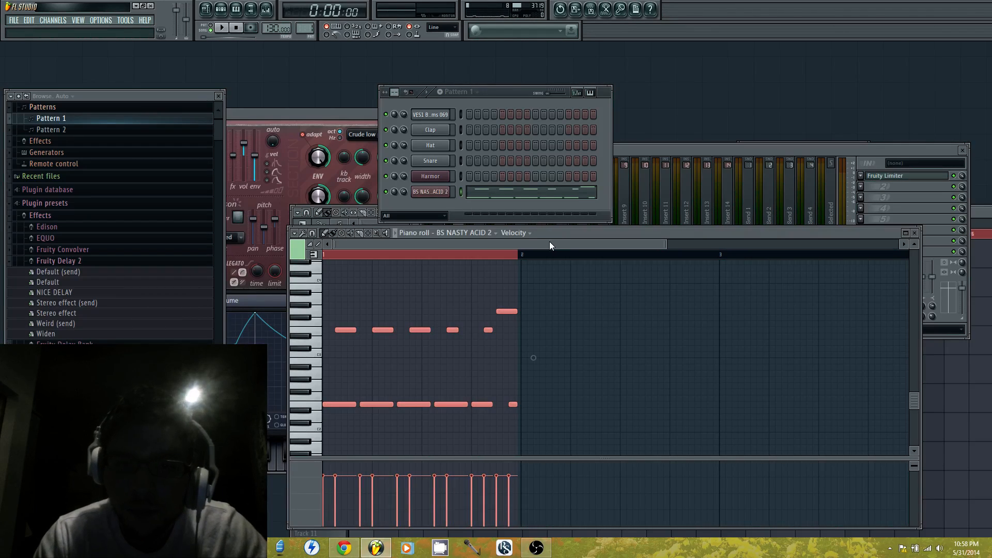
Create an empty Pattern 3 and add a Sylenth1 channel
{"action": "right_click", "coordinate": [303, 28]}
{"action": "left_click", "coordinate": [357, 35]}
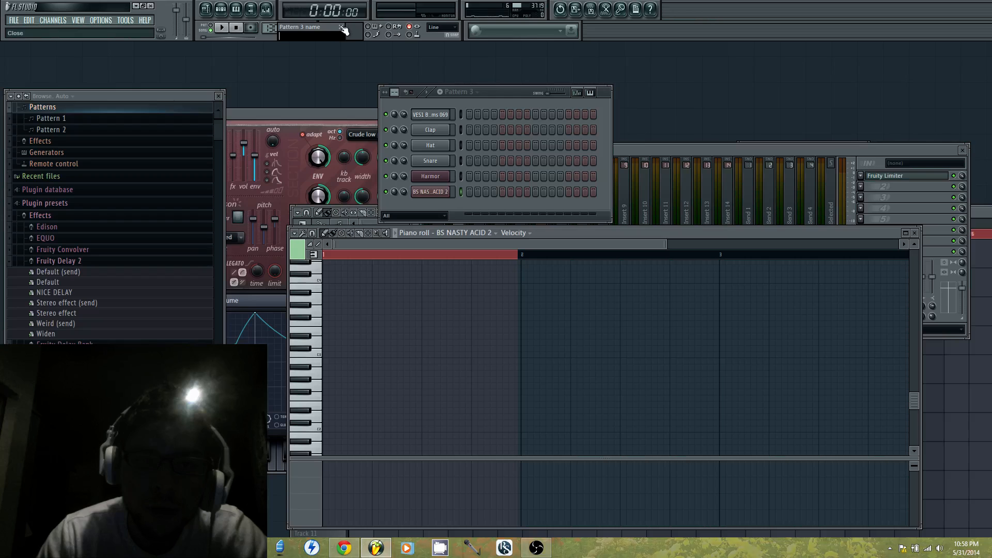
{"action": "left_click", "coordinate": [344, 29]}
{"action": "left_click", "coordinate": [60, 22]}
{"action": "mouse_move", "coordinate": [59, 30]}
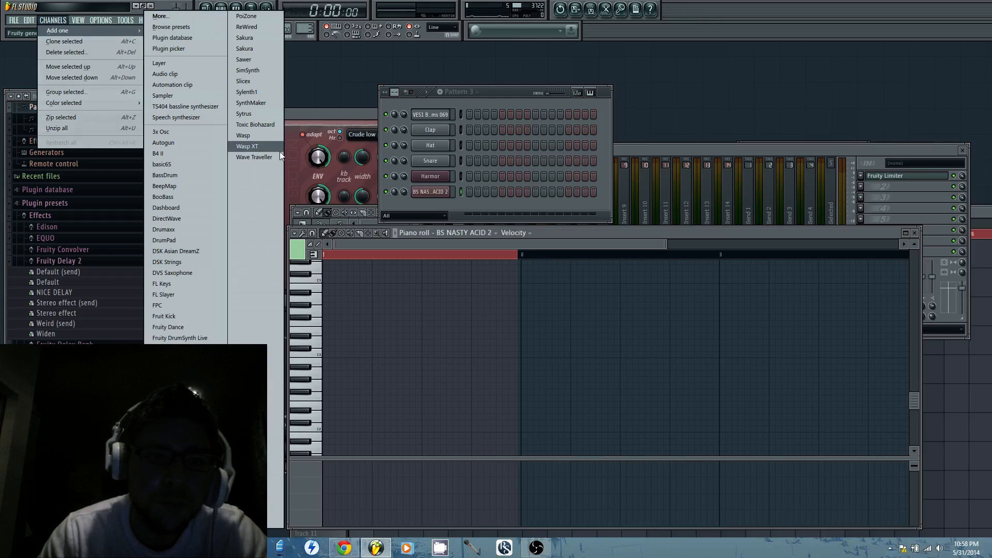
{"action": "left_click", "coordinate": [268, 96]}
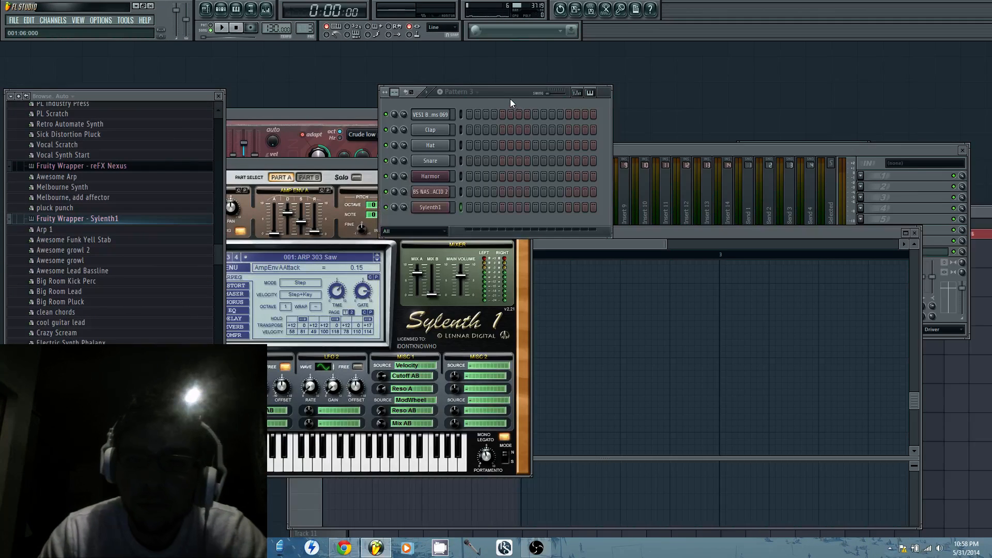
Paste the copied melody notes into Sylenth1's piano roll in Pattern 3
{"action": "right_click", "coordinate": [435, 209]}
{"action": "left_click", "coordinate": [490, 211]}
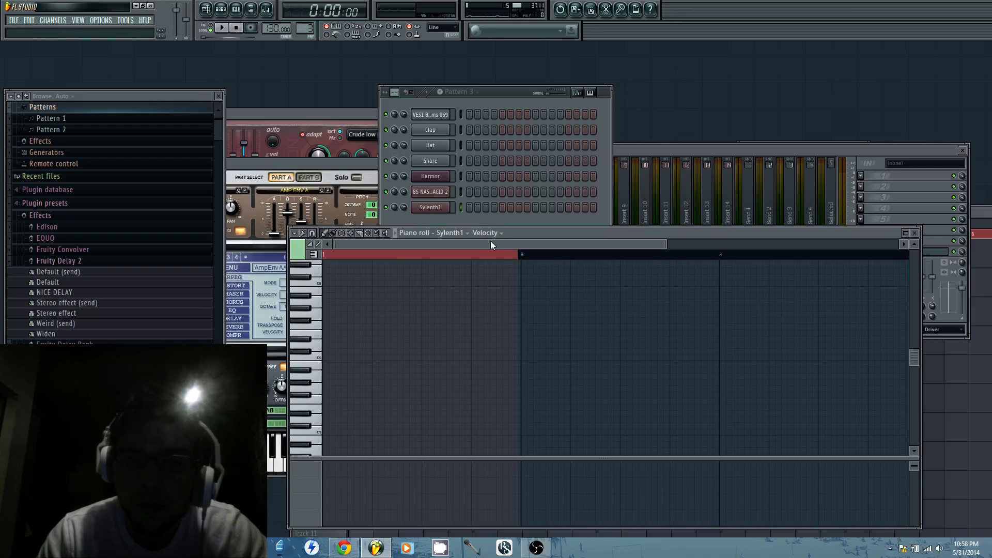
{"action": "key", "text": "ctrl+v"}
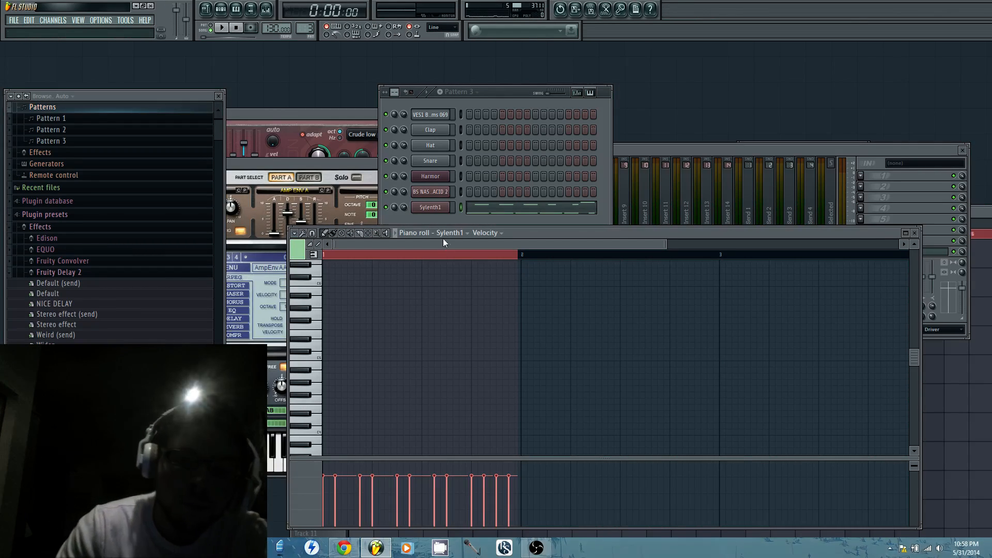
Switch off Sylenth1's arpeggiator, audition the pattern, and load the preset 055: LD Hollow Tube
{"action": "left_click", "coordinate": [369, 166]}
{"action": "left_click_drag", "start_coordinate": [368, 165], "coordinate": [810, 184]}
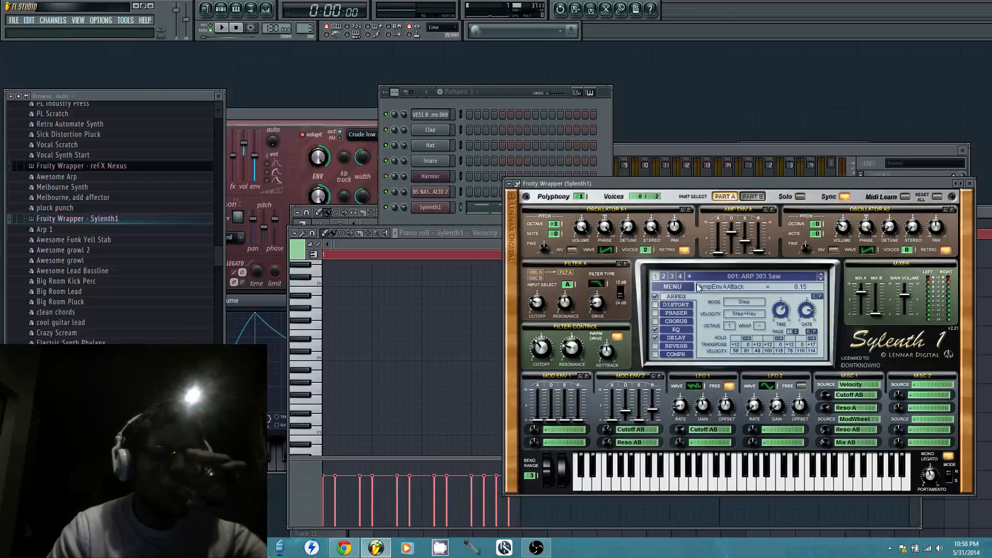
{"action": "left_click", "coordinate": [655, 297]}
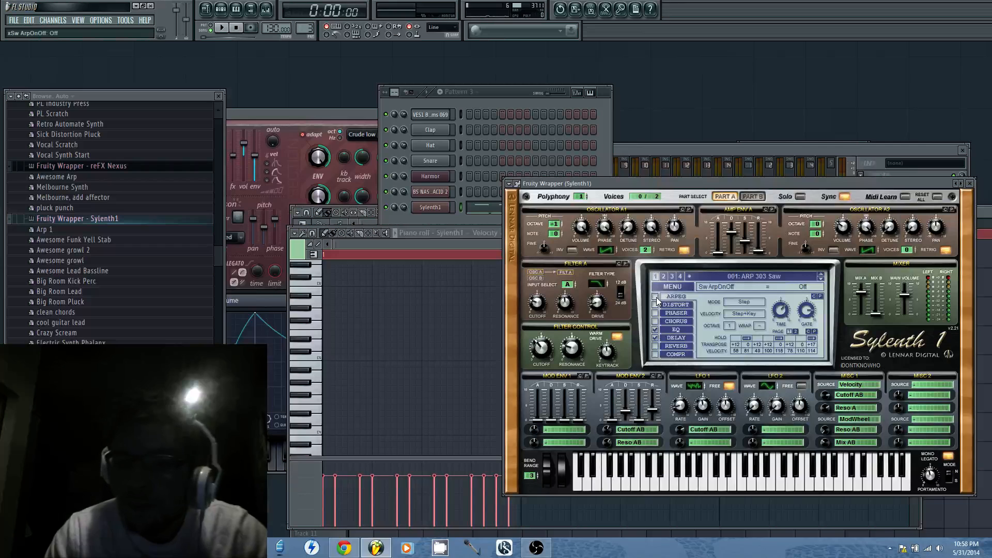
{"action": "left_click", "coordinate": [221, 28]}
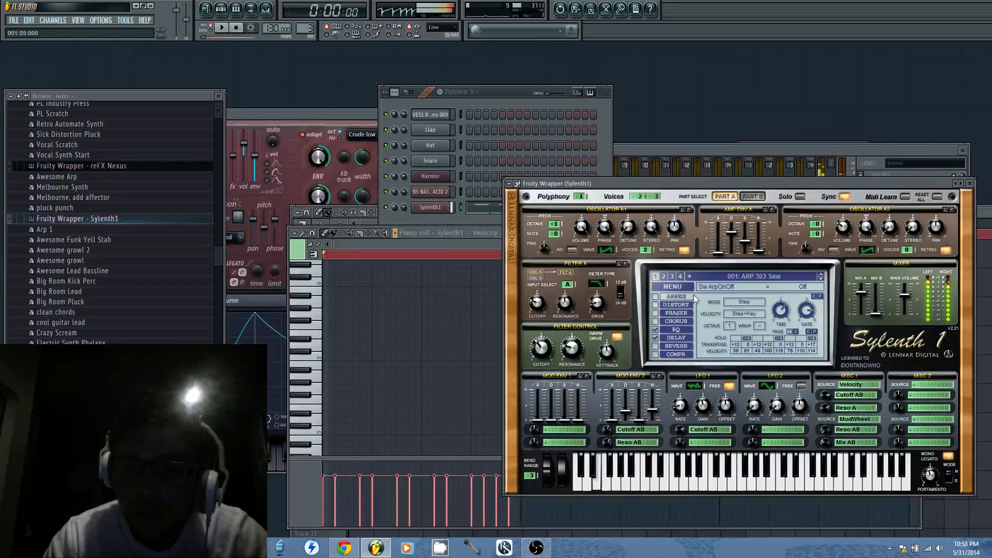
{"action": "key", "text": "space"}
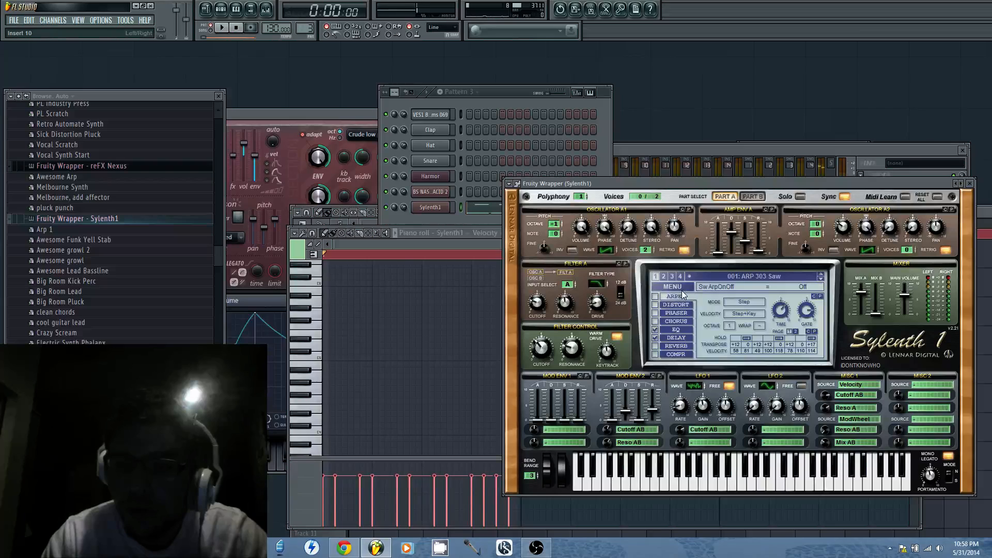
{"action": "left_click", "coordinate": [744, 274]}
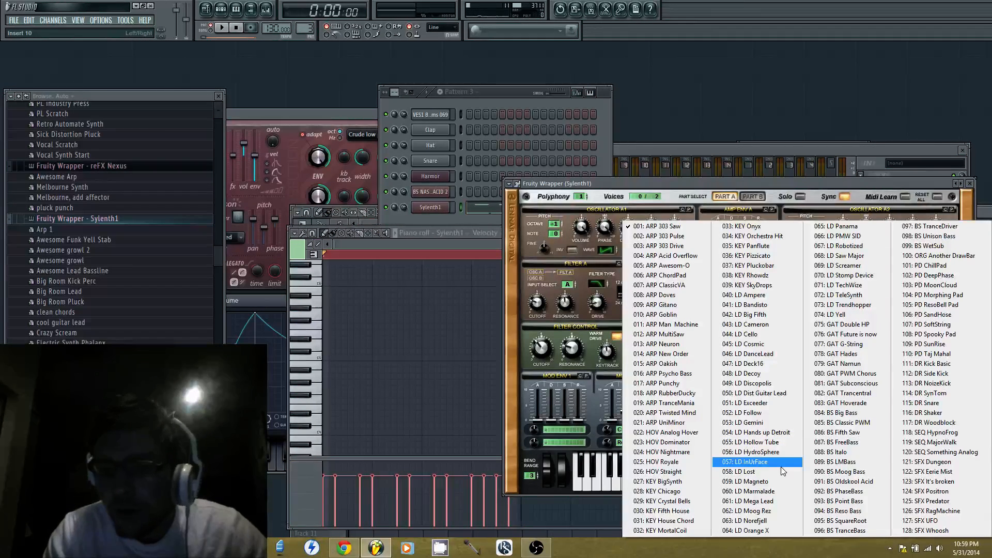
{"action": "left_click", "coordinate": [777, 443]}
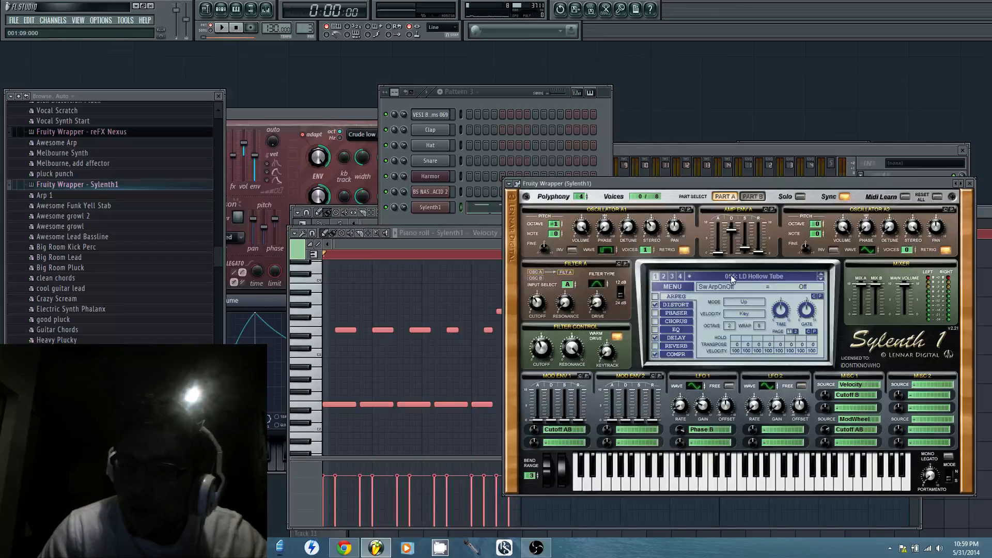
Audition Pattern 3 briefly and transpose all Sylenth1 notes up two octaves
{"action": "left_click", "coordinate": [224, 30]}
{"action": "key", "text": "space"}
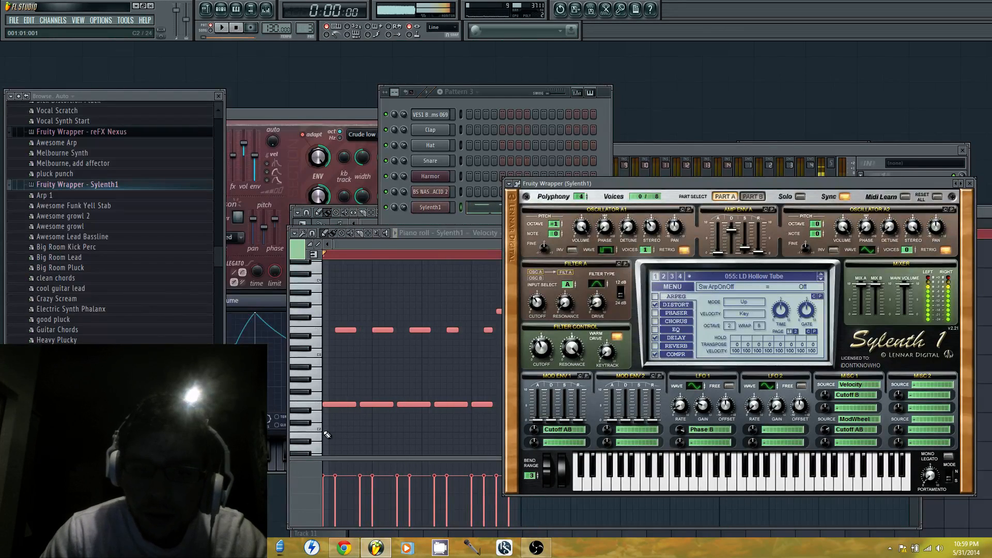
{"action": "left_click", "coordinate": [339, 405]}
{"action": "left_click_drag", "start_coordinate": [338, 405], "coordinate": [316, 277]}
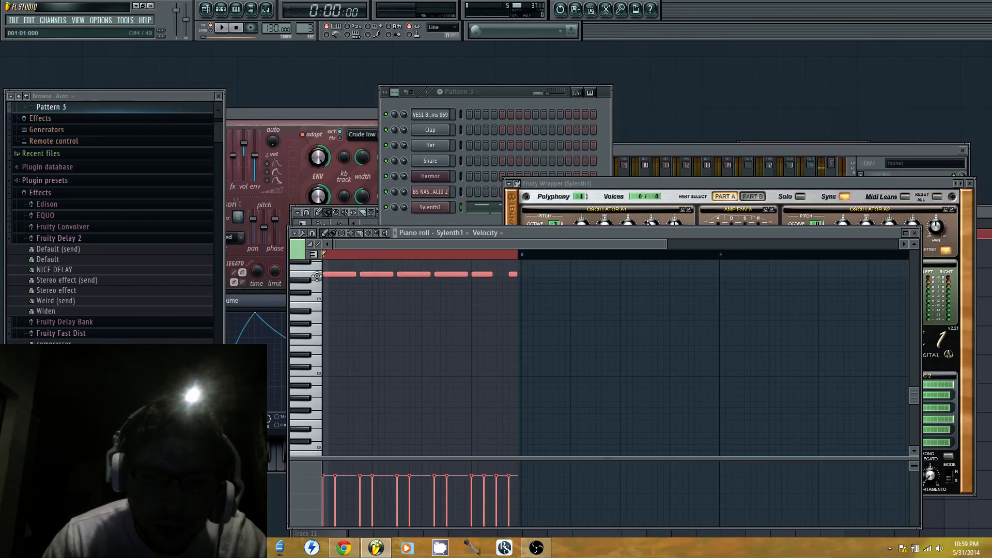
Route the Sylenth1 channel to mixer track 6, named Sylenth1, and start playing Pattern 3
{"action": "left_click", "coordinate": [429, 208]}
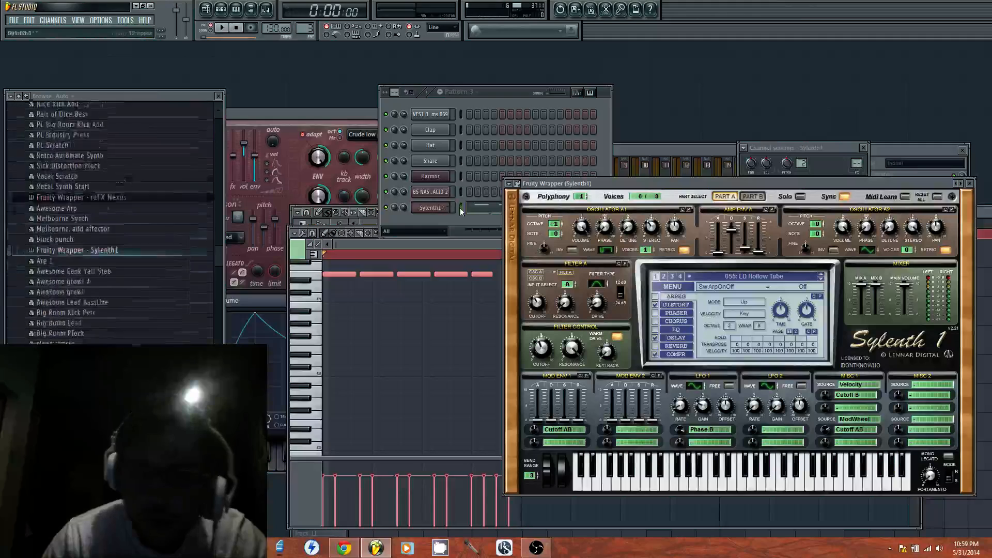
{"action": "left_click", "coordinate": [743, 148]}
{"action": "left_click", "coordinate": [768, 172]}
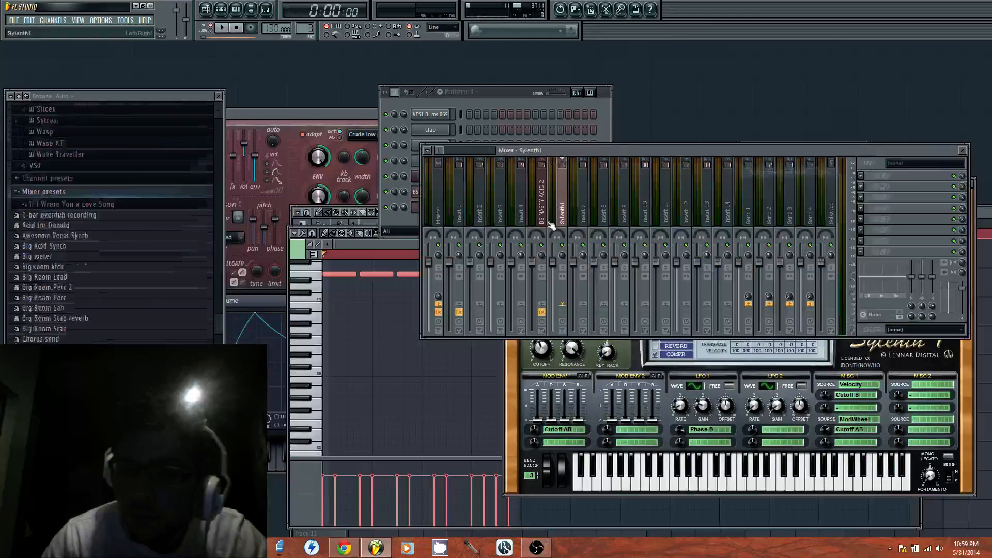
{"action": "key", "text": "space"}
{"action": "left_click", "coordinate": [511, 93]}
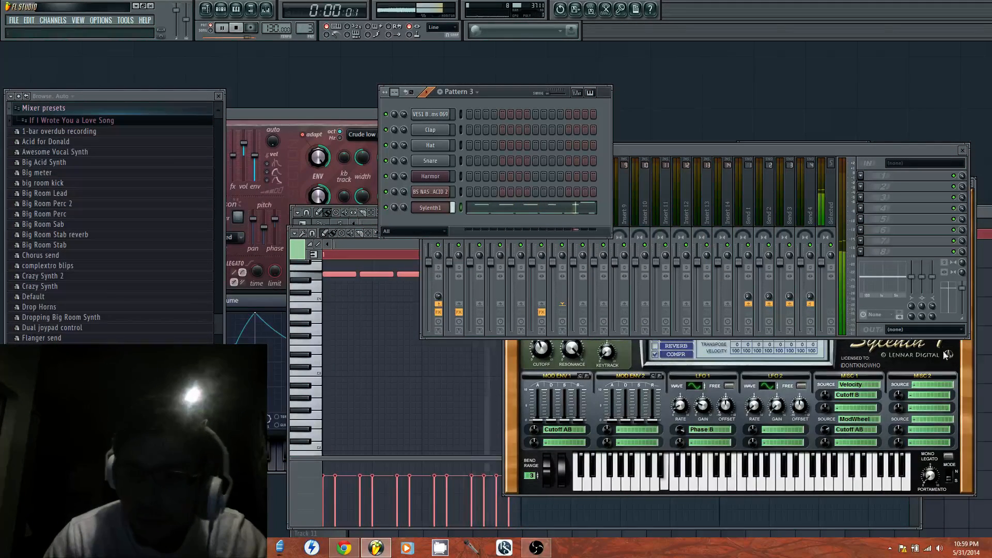
Enable Mono Legato in Sylenth1, set the portamento time to about 4.10, and stop playback
{"action": "left_click", "coordinate": [948, 456]}
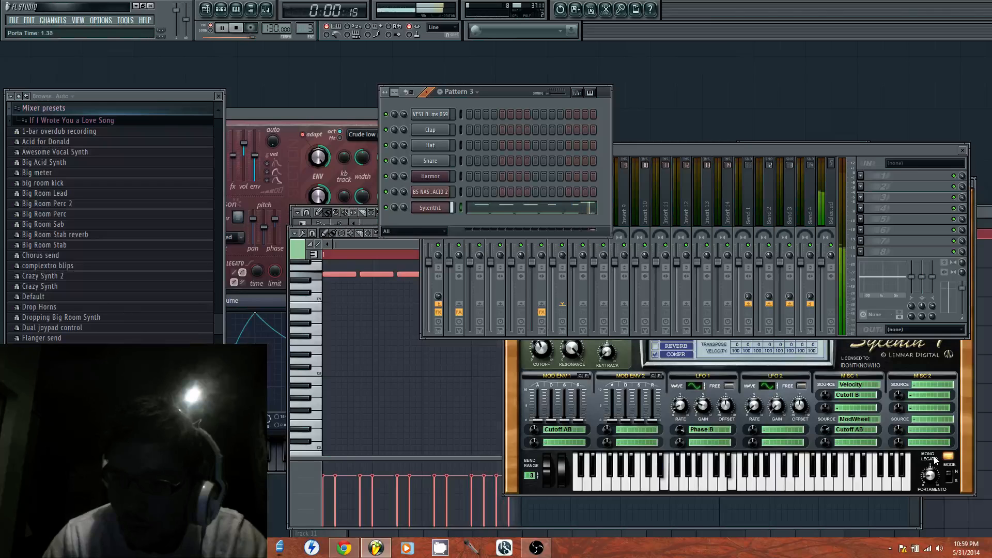
{"action": "left_click", "coordinate": [927, 154]}
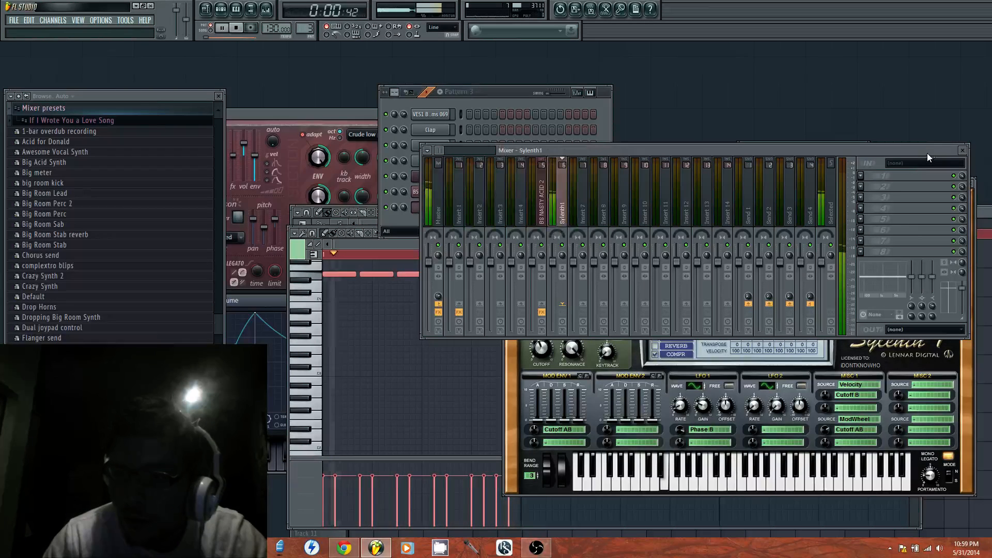
{"action": "left_click", "coordinate": [963, 150]}
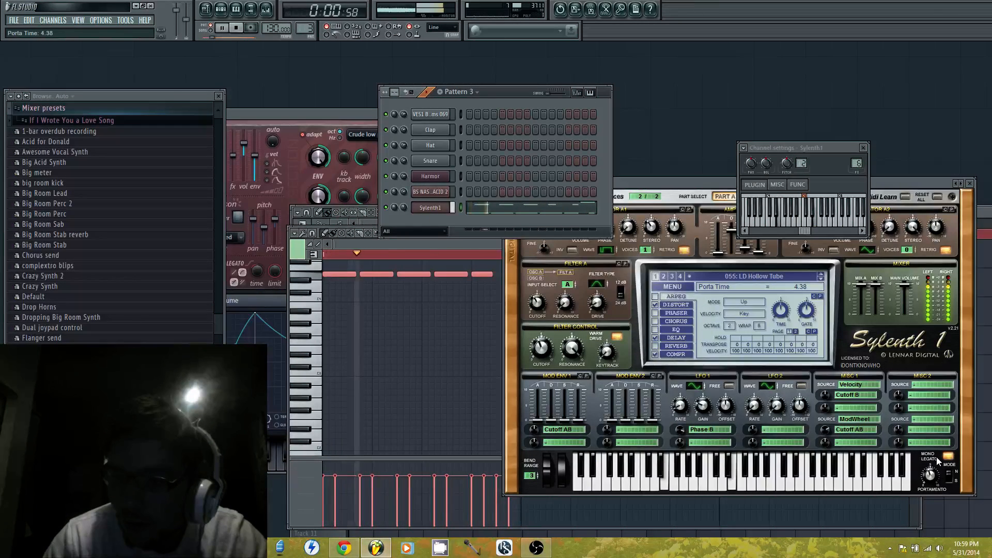
{"action": "mouse_move", "coordinate": [937, 456]}
{"action": "left_mouse_down"}
{"action": "mouse_move", "coordinate": [932, 442]}
{"action": "mouse_move", "coordinate": [942, 477]}
{"action": "mouse_move", "coordinate": [938, 462]}
{"action": "left_mouse_up"}
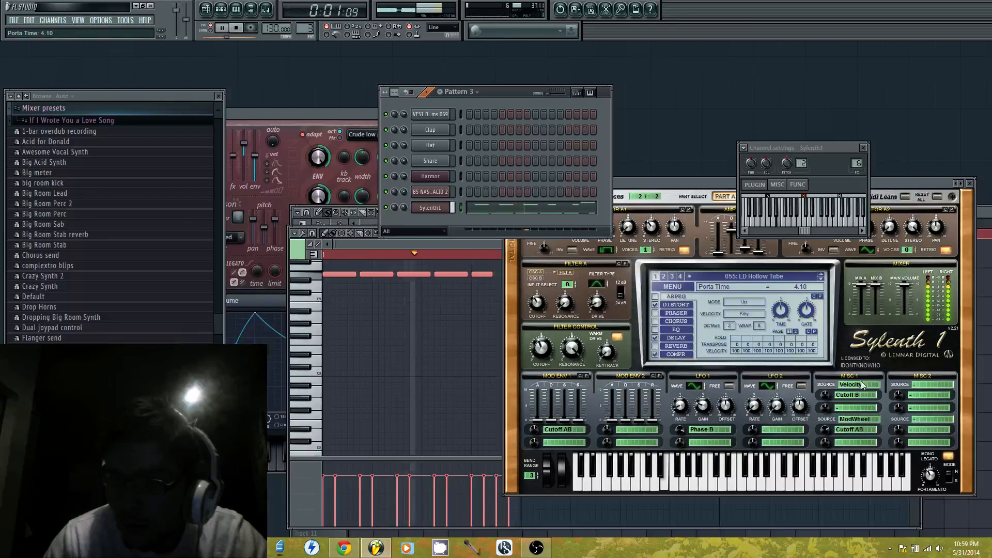
{"action": "left_click", "coordinate": [222, 28]}
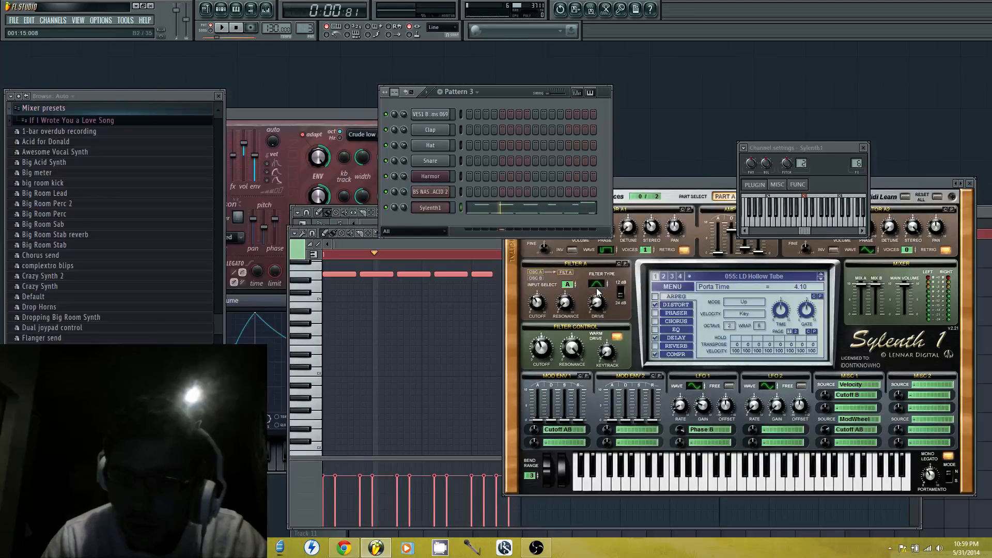
Set Sylenth1's Mod Env 1 decay to about 1.26 and change the Filter A type to Lowpass during playback
{"action": "left_click", "coordinate": [599, 284]}
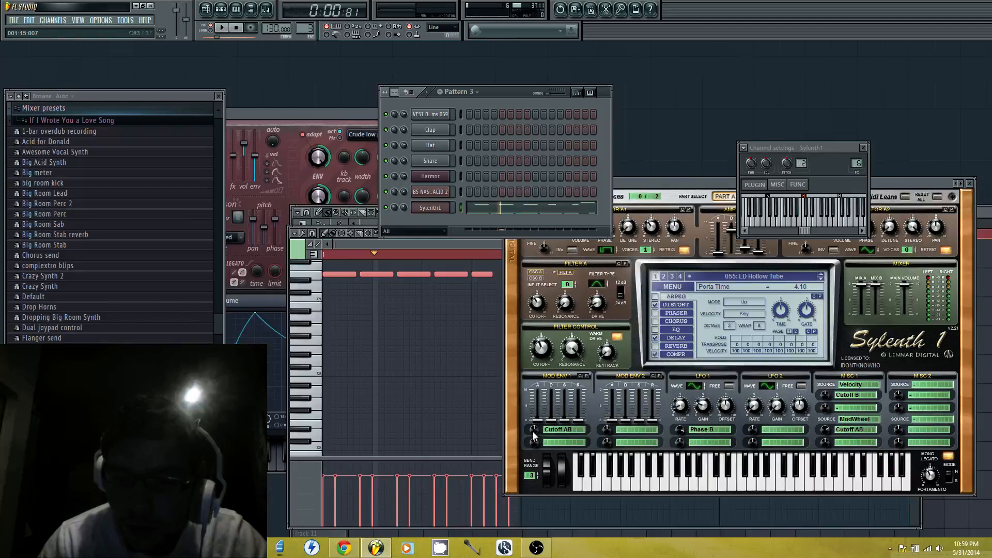
{"action": "left_click_drag", "start_coordinate": [551, 422], "coordinate": [552, 417]}
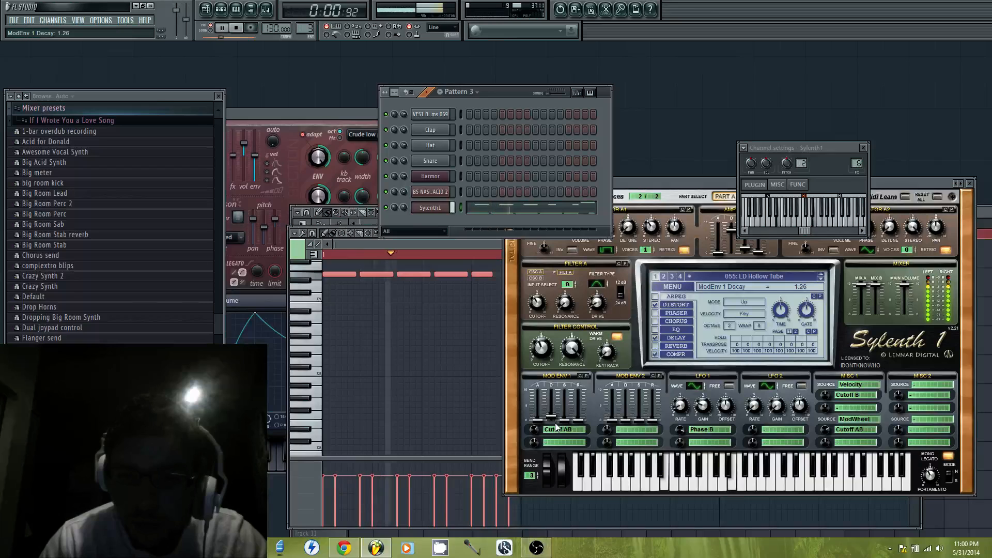
{"action": "left_click", "coordinate": [605, 282]}
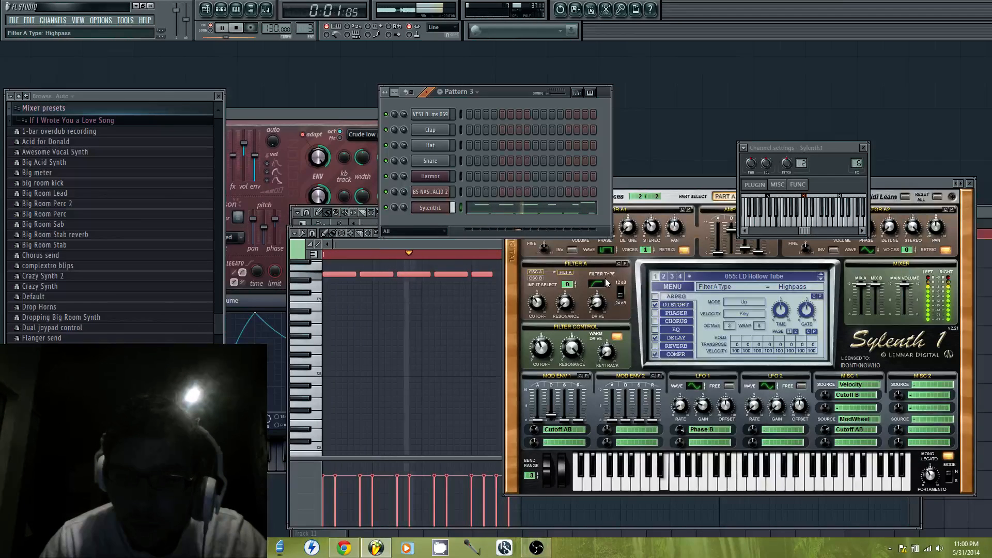
{"action": "left_click_drag", "start_coordinate": [606, 279], "coordinate": [604, 296]}
Set the Filter A input to None and switch Sylenth1 to Part B
{"action": "left_click_drag", "start_coordinate": [734, 185], "coordinate": [747, 198]}
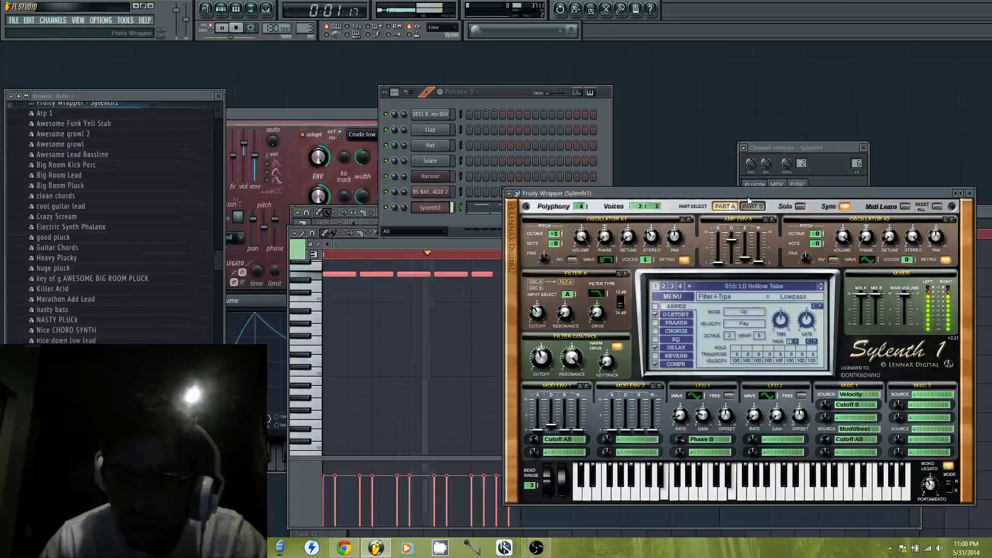
{"action": "left_click", "coordinate": [575, 295]}
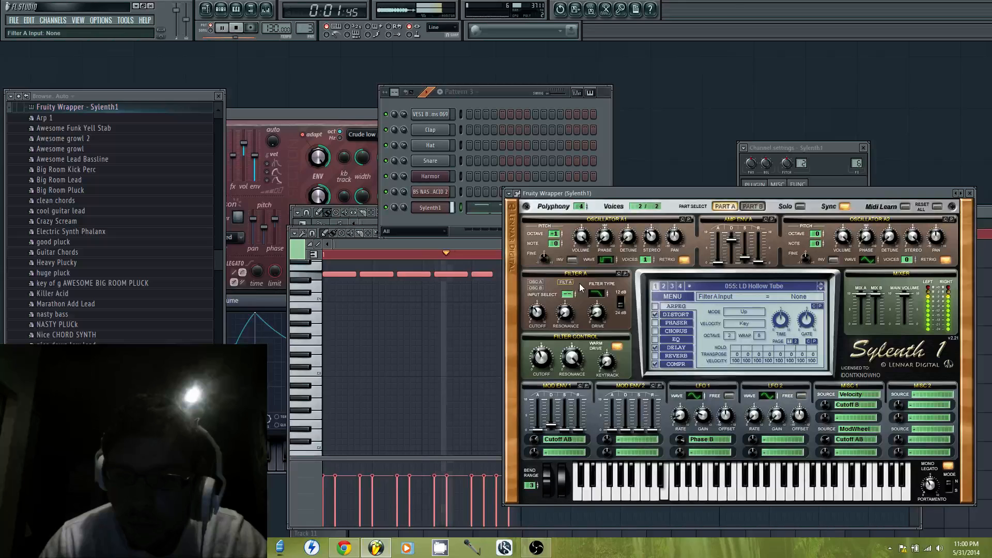
{"action": "left_click", "coordinate": [753, 206]}
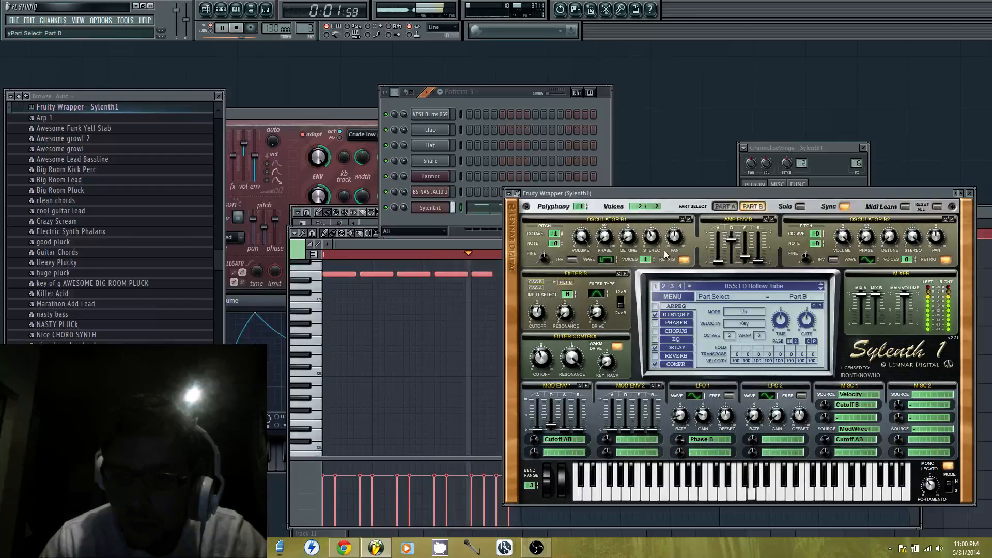
Set Sylenth1's Filter B input to B+A and its type to Lowpass, and switch back to Part A
{"action": "left_click", "coordinate": [575, 287]}
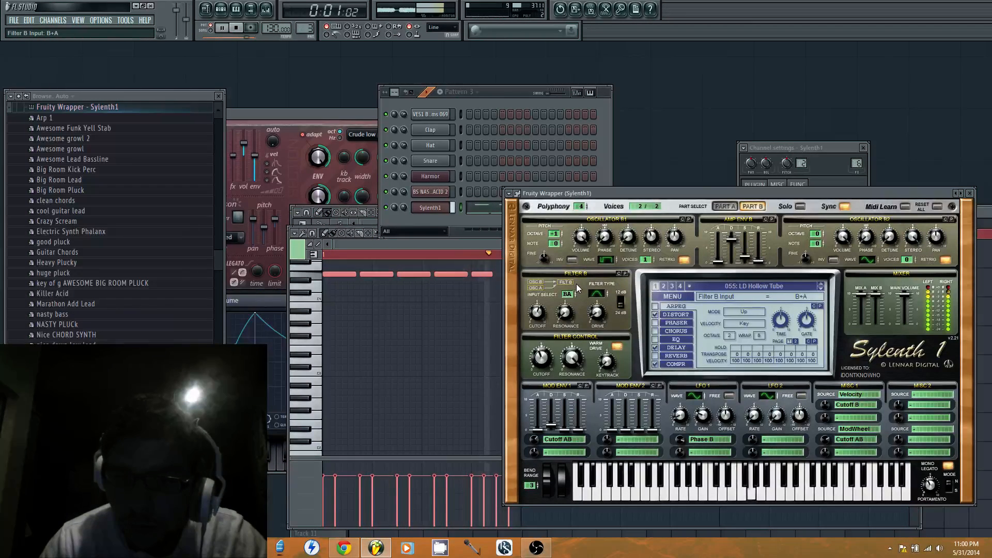
{"action": "left_click", "coordinate": [600, 294]}
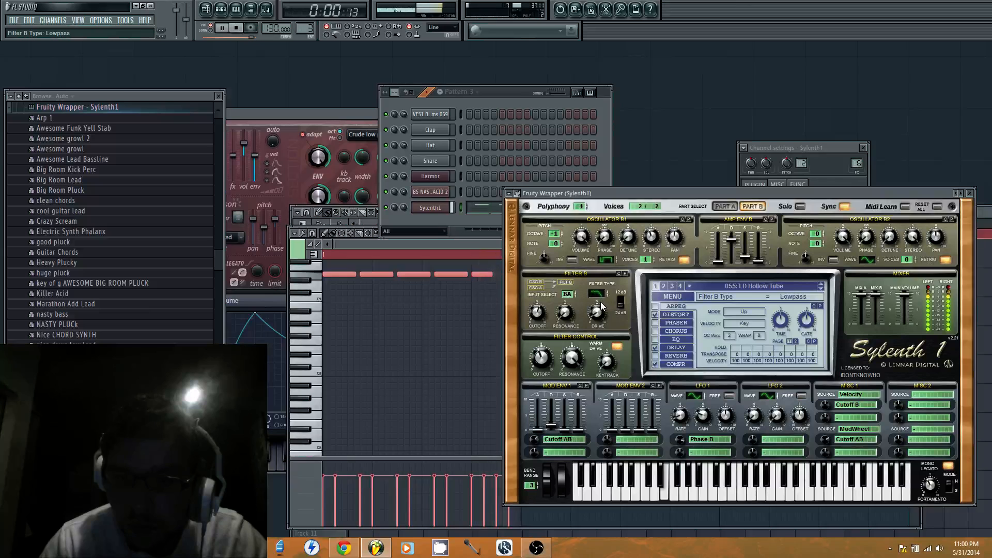
{"action": "left_click", "coordinate": [725, 206]}
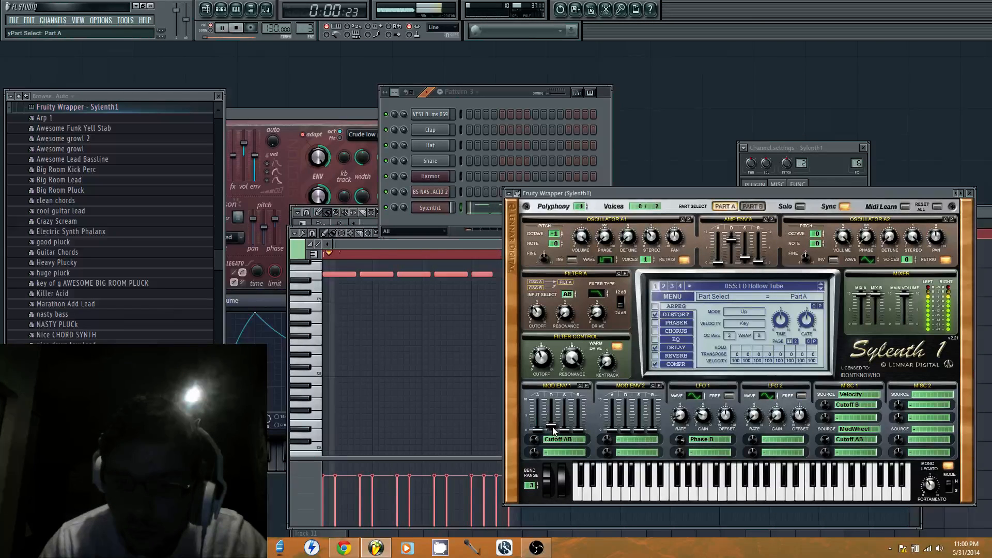
Tune the Filter Control cutoff to about 9.93 Hz and set Mod Env 1's decay to about 2.16 and sustain to about 1.90
{"action": "left_click_drag", "start_coordinate": [553, 427], "coordinate": [552, 422]}
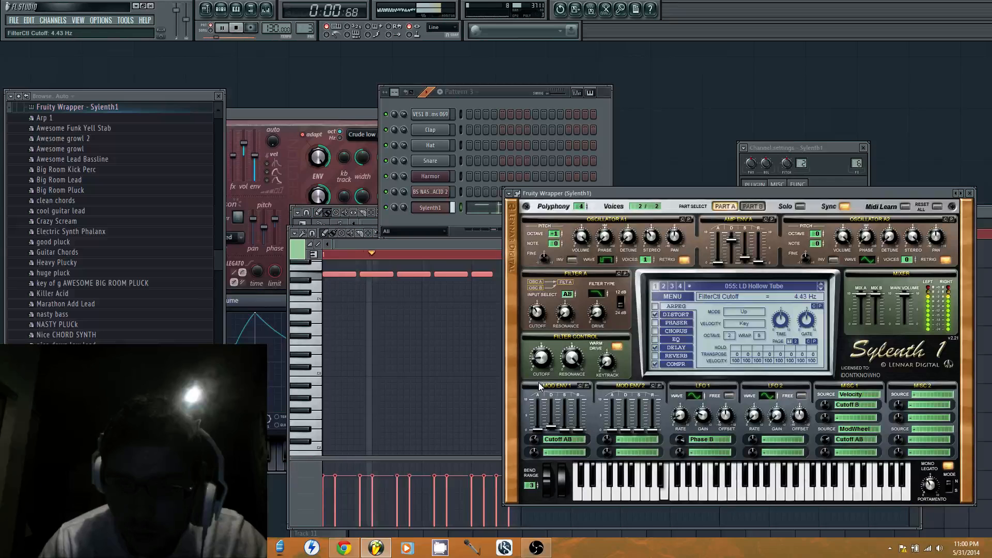
{"action": "left_click_drag", "start_coordinate": [539, 383], "coordinate": [538, 372]}
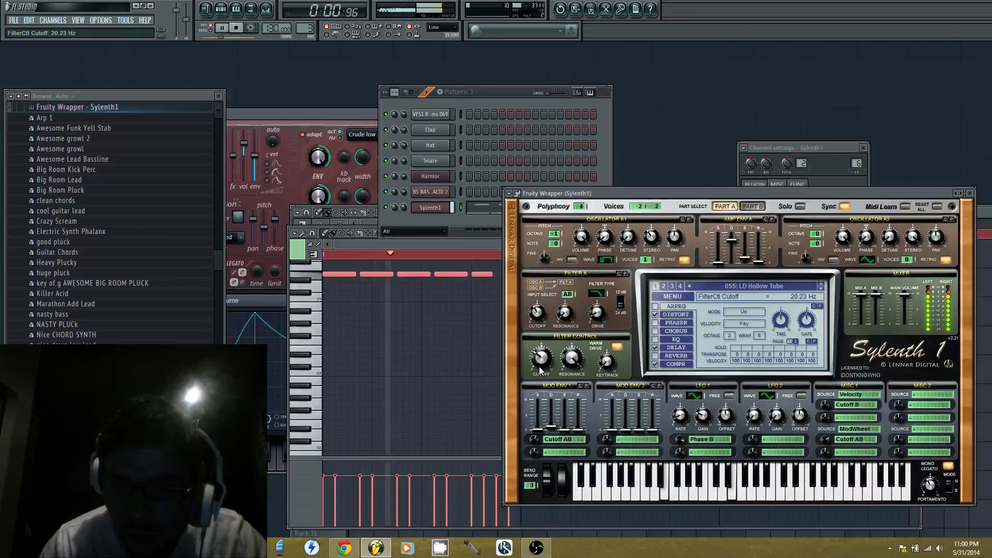
{"action": "left_click_drag", "start_coordinate": [552, 426], "coordinate": [552, 423]}
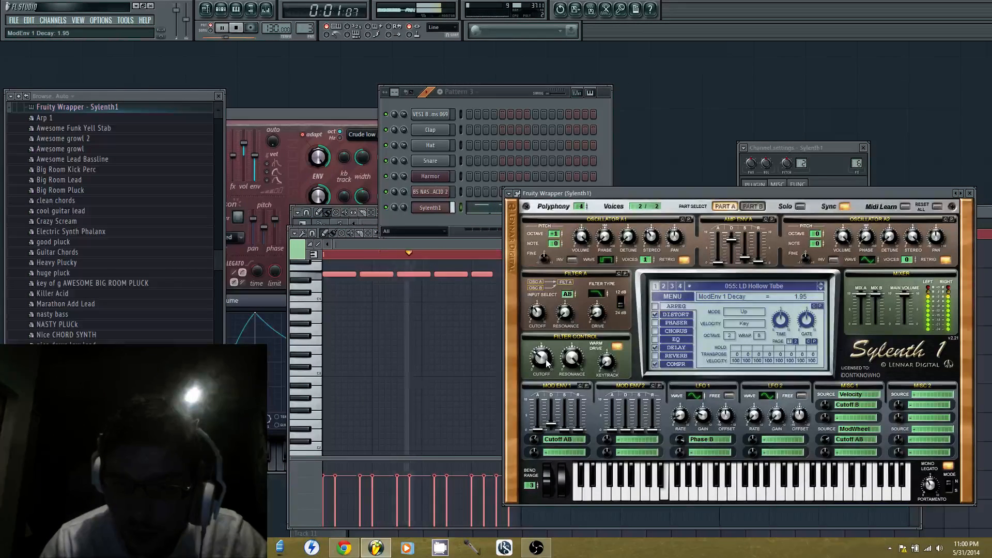
{"action": "left_click_drag", "start_coordinate": [546, 360], "coordinate": [546, 363]}
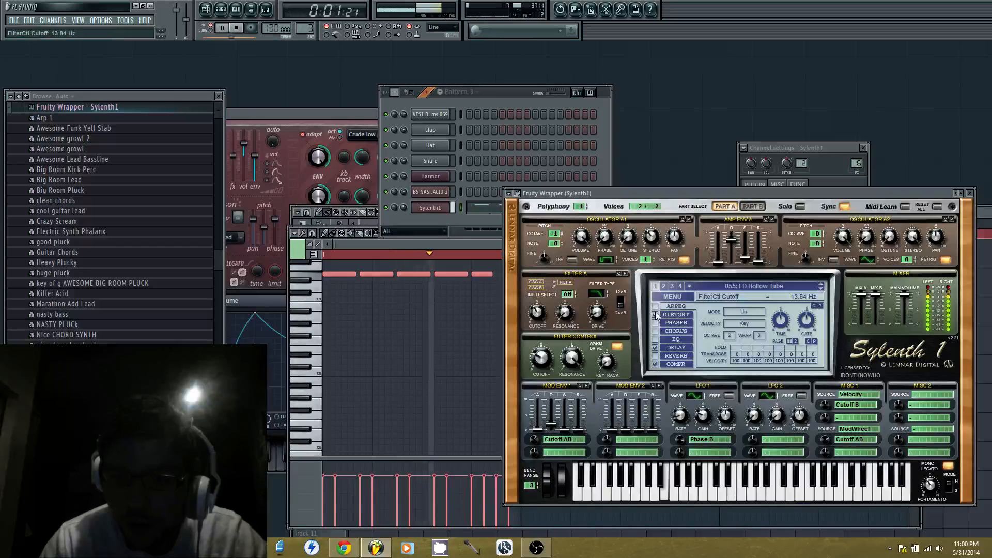
{"action": "left_click_drag", "start_coordinate": [552, 425], "coordinate": [558, 410]}
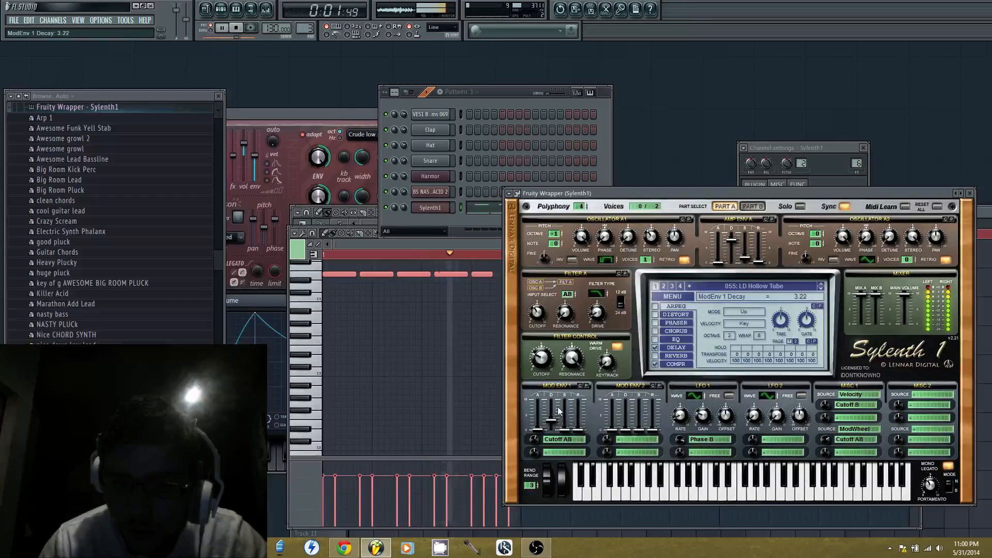
{"action": "left_click_drag", "start_coordinate": [547, 359], "coordinate": [546, 354]}
{"action": "left_click_drag", "start_coordinate": [546, 353], "coordinate": [545, 355]}
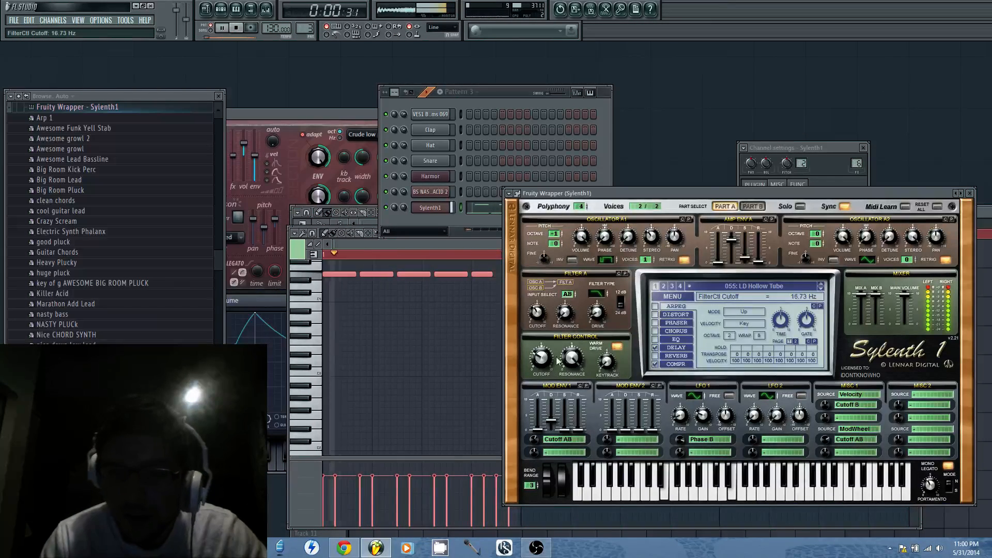
{"action": "left_click_drag", "start_coordinate": [542, 357], "coordinate": [542, 359]}
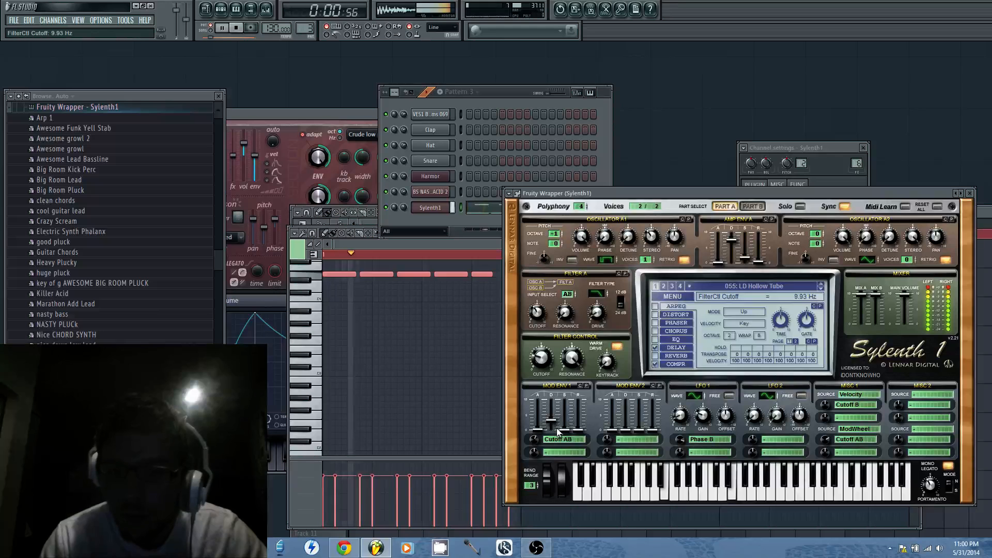
{"action": "left_click_drag", "start_coordinate": [552, 423], "coordinate": [538, 452]}
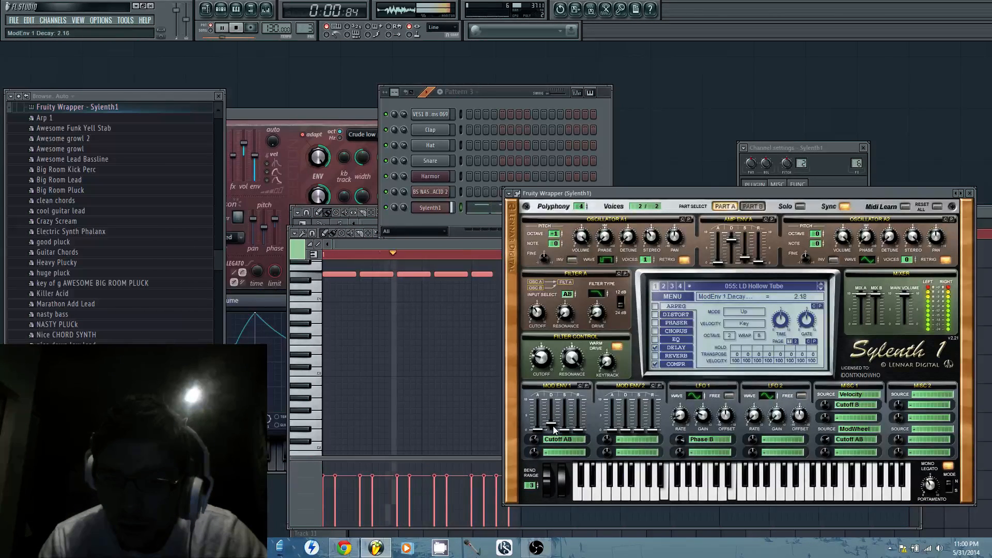
{"action": "left_click_drag", "start_coordinate": [563, 430], "coordinate": [568, 422]}
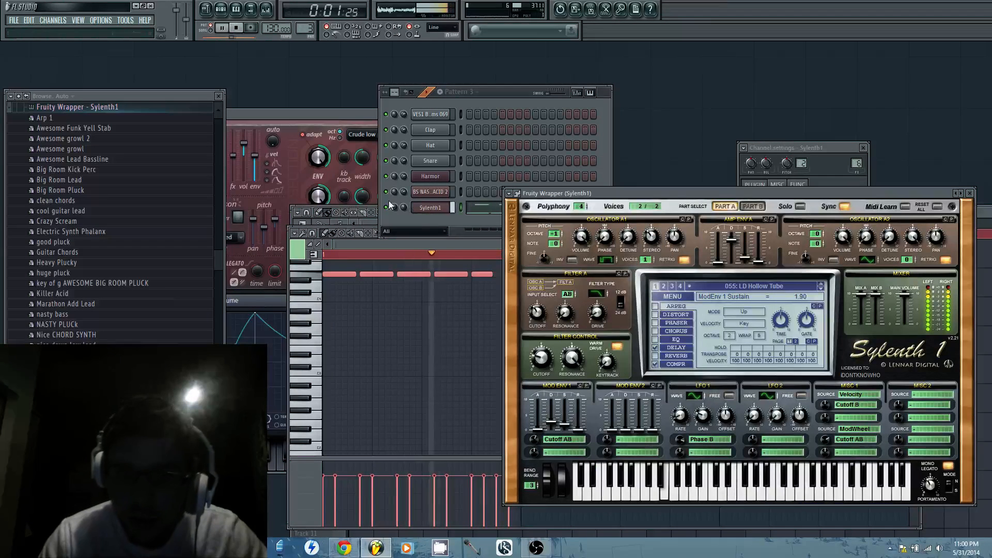
Move the Sylenth1 melody notes from Pattern 3 into the Sylenth1 piano roll of Pattern 1
{"action": "left_click", "coordinate": [414, 248]}
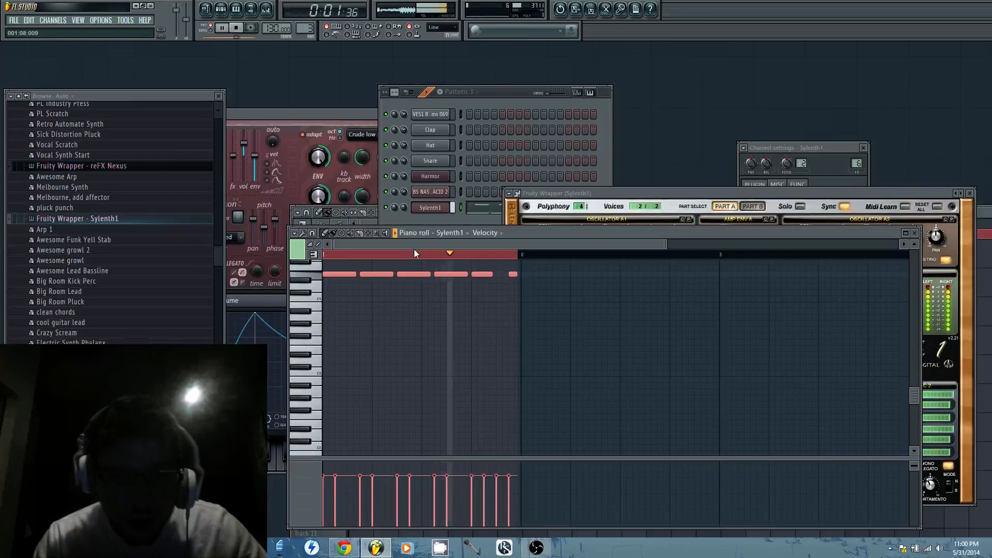
{"action": "key", "text": "ctrl+x"}
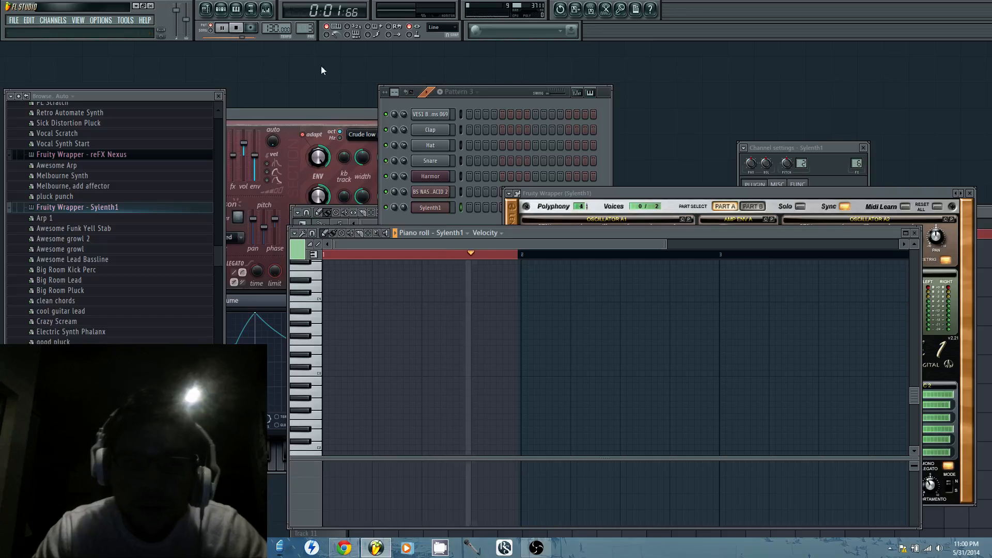
{"action": "right_click", "coordinate": [455, 209]}
{"action": "left_click", "coordinate": [456, 210]}
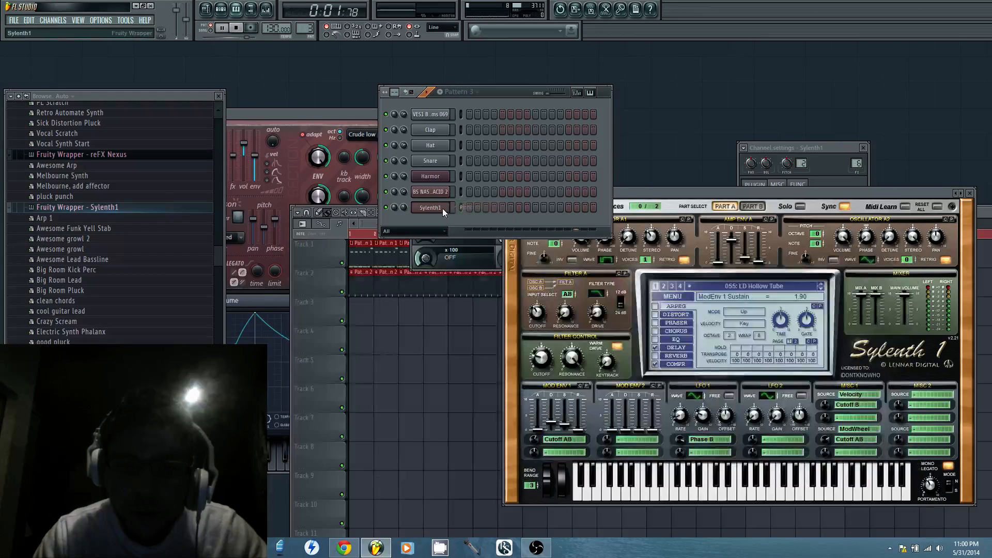
{"action": "right_click", "coordinate": [442, 209]}
{"action": "left_click", "coordinate": [454, 205]}
{"action": "left_click_drag", "start_coordinate": [305, 28], "coordinate": [304, 39]}
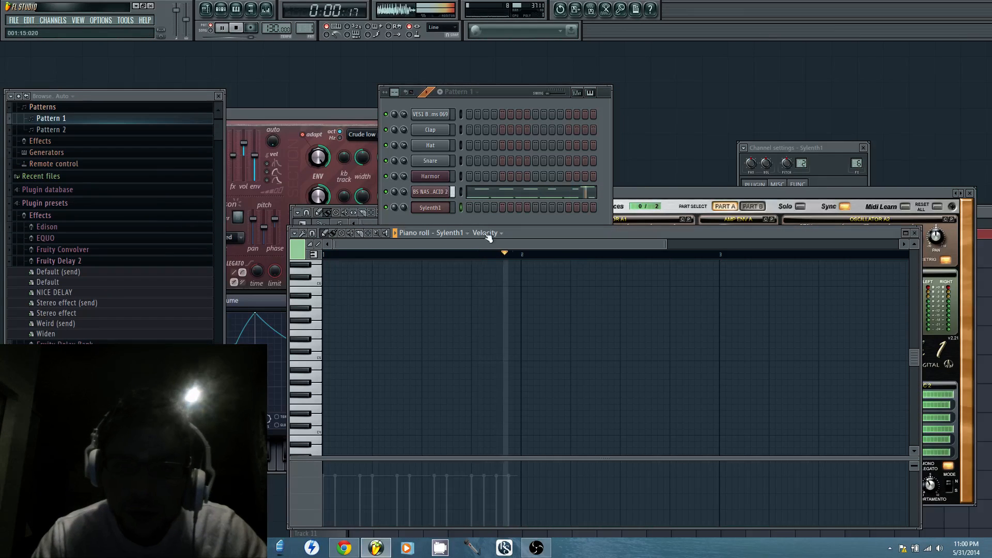
{"action": "key", "text": "ctrl+v"}
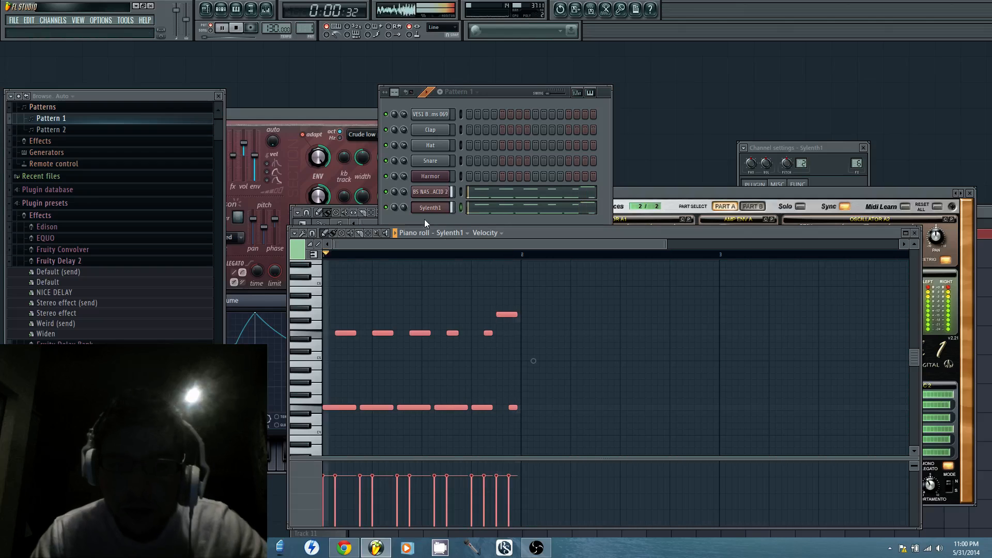
Set the Sylenth1 channel's volume to about 77% and enable its Distort effect with the OverDrive type
{"action": "left_click", "coordinate": [406, 206]}
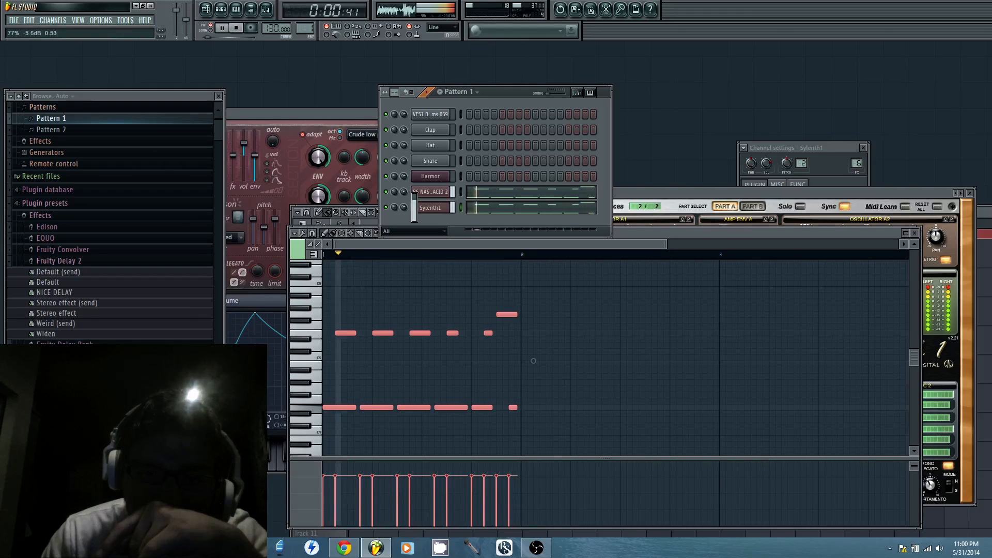
{"action": "left_click", "coordinate": [661, 193]}
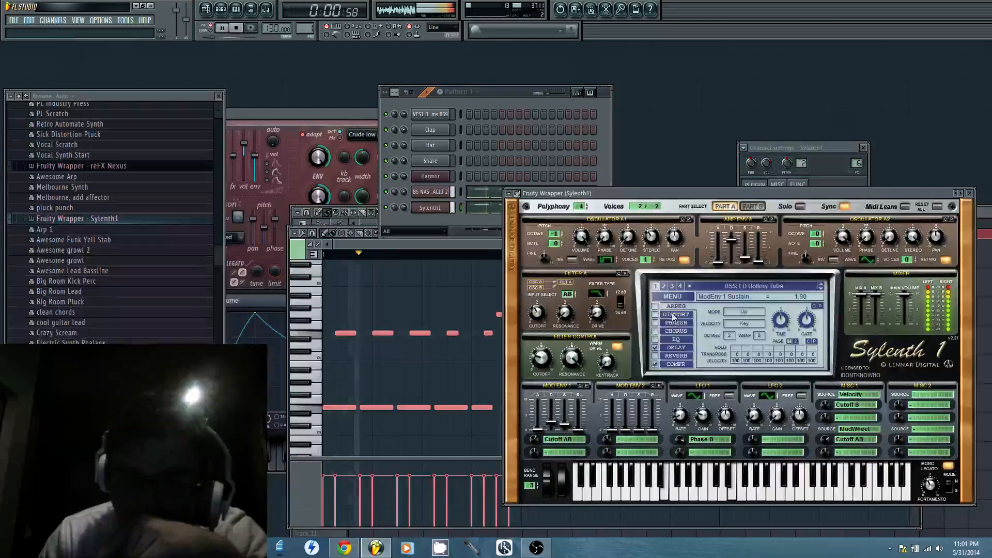
{"action": "left_click", "coordinate": [655, 314]}
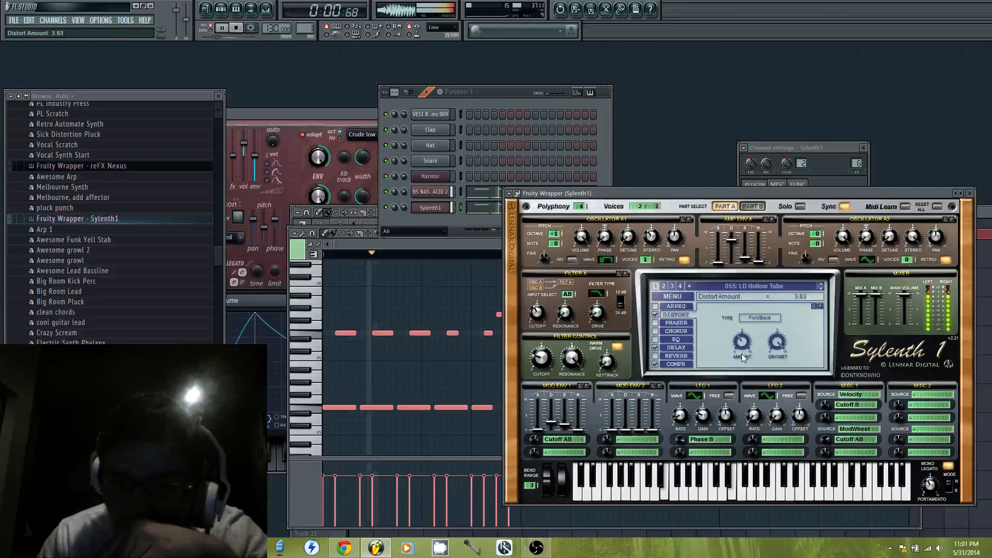
{"action": "left_click", "coordinate": [763, 320]}
Set Sylenth1's Filter A drive to about 8.84 and the Distort amount to about 4.25
{"action": "left_click", "coordinate": [741, 341]}
{"action": "mouse_move", "coordinate": [741, 341]}
{"action": "left_mouse_down"}
{"action": "mouse_move", "coordinate": [750, 332]}
{"action": "mouse_move", "coordinate": [744, 342]}
{"action": "left_mouse_up"}
{"action": "left_click_drag", "start_coordinate": [599, 313], "coordinate": [600, 310]}
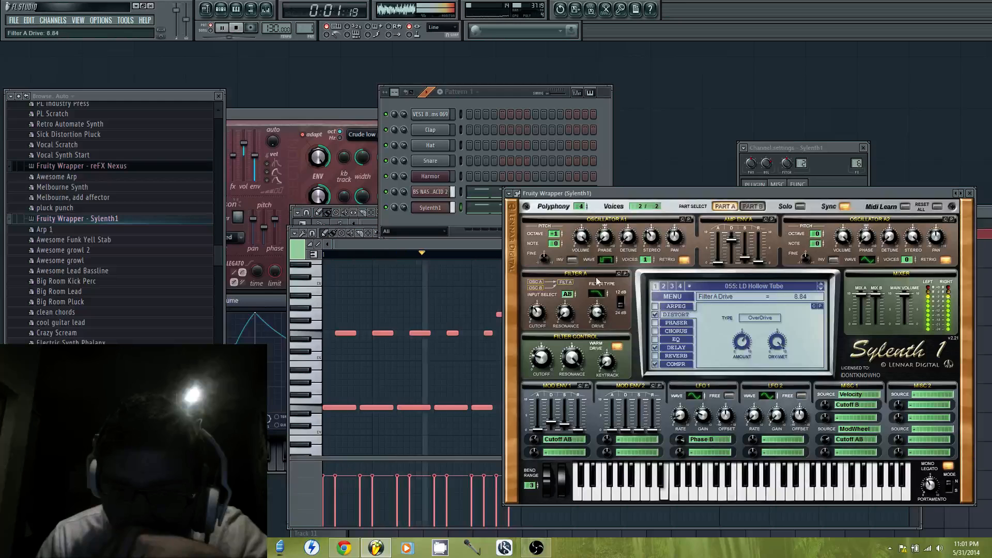
{"action": "left_click_drag", "start_coordinate": [741, 340], "coordinate": [742, 367]}
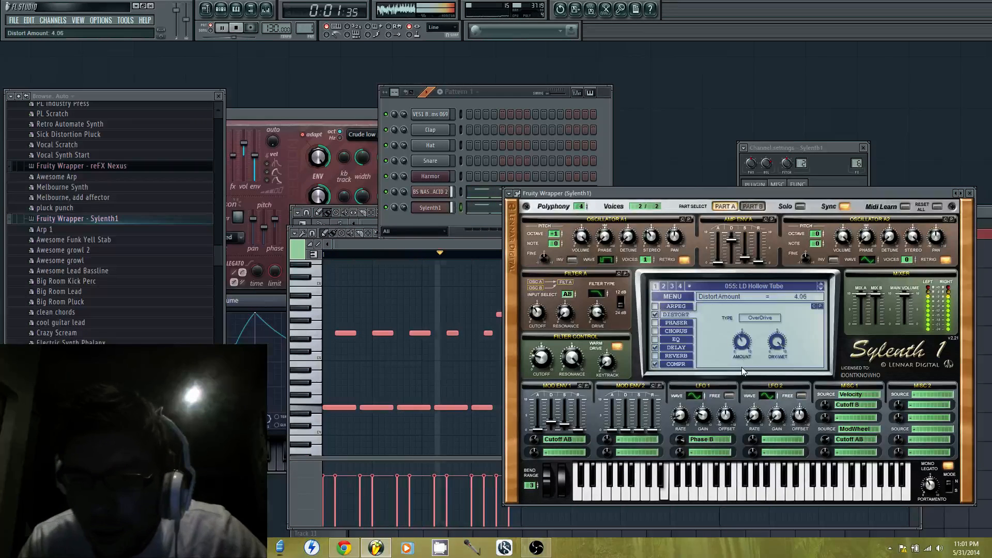
With the BS NASTY ACID 2 channel muted, set Sylenth1's Distort amount to about 4.86, filter resonance to about 6.67 and portamento time to about 4.10
{"action": "left_click", "coordinate": [386, 192]}
{"action": "left_click_drag", "start_coordinate": [743, 342], "coordinate": [743, 333]}
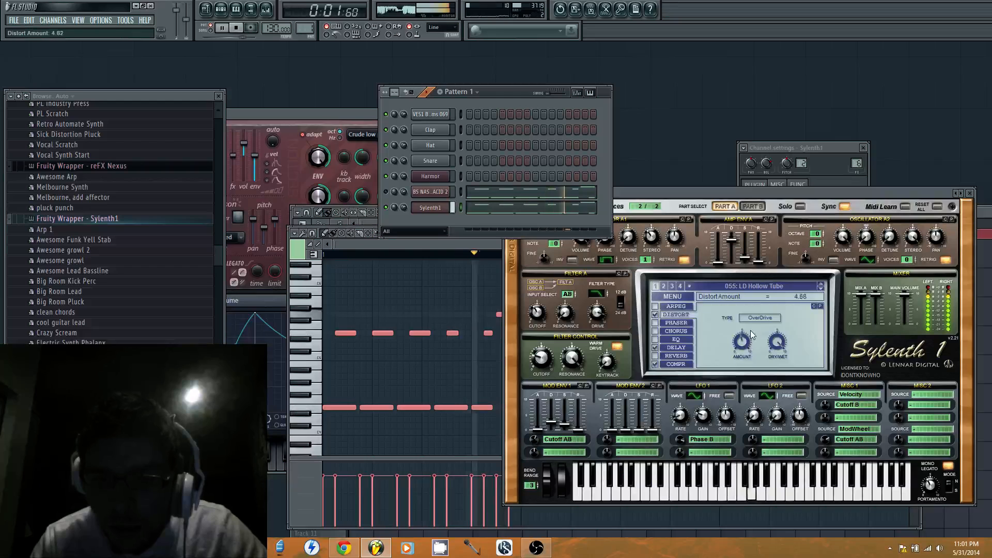
{"action": "left_click_drag", "start_coordinate": [572, 358], "coordinate": [574, 398]}
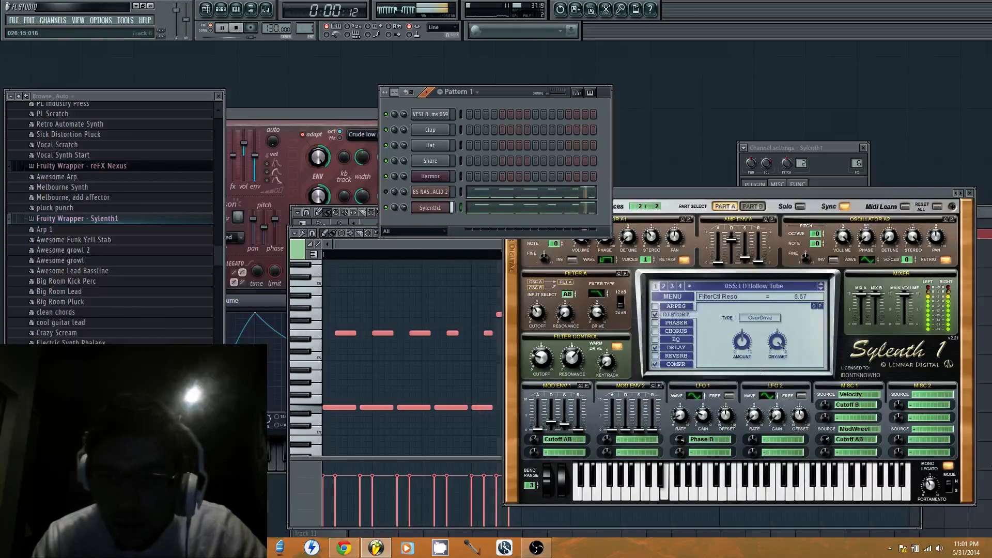
{"action": "left_click_drag", "start_coordinate": [929, 485], "coordinate": [930, 481]}
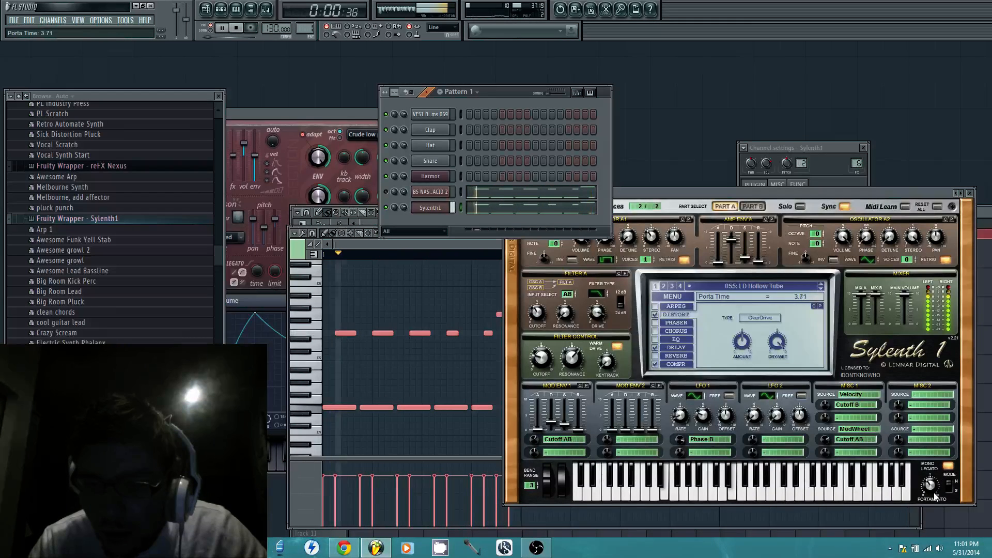
Compare BS NASTY ACID 2 alone with Sylenth1 muted, and leave both channels unmuted
{"action": "left_click", "coordinate": [386, 206]}
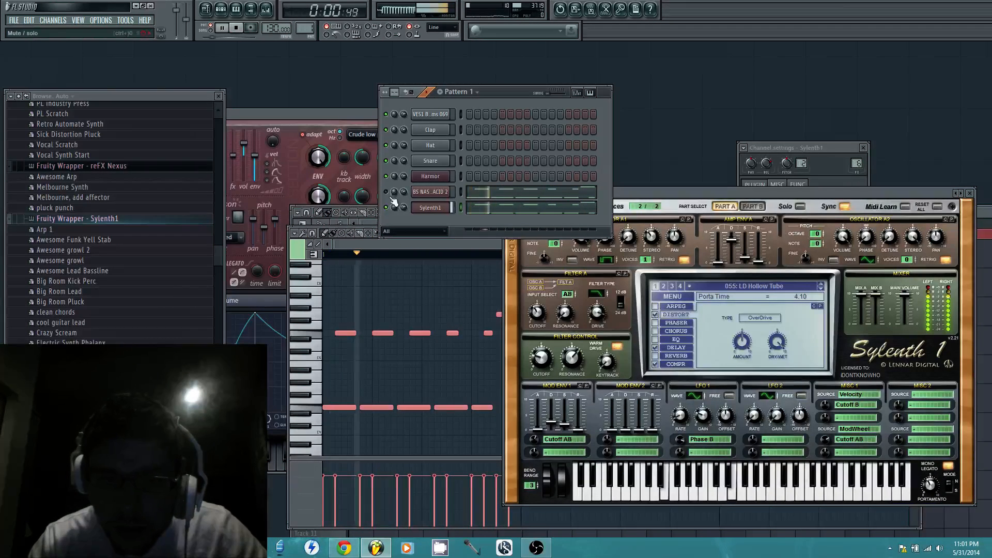
{"action": "left_click", "coordinate": [387, 194]}
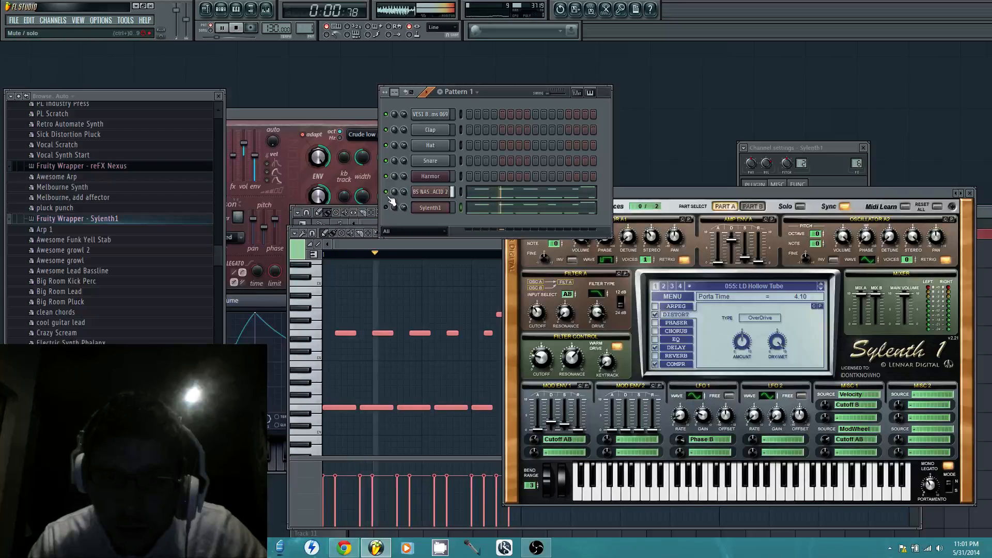
{"action": "left_click", "coordinate": [387, 207]}
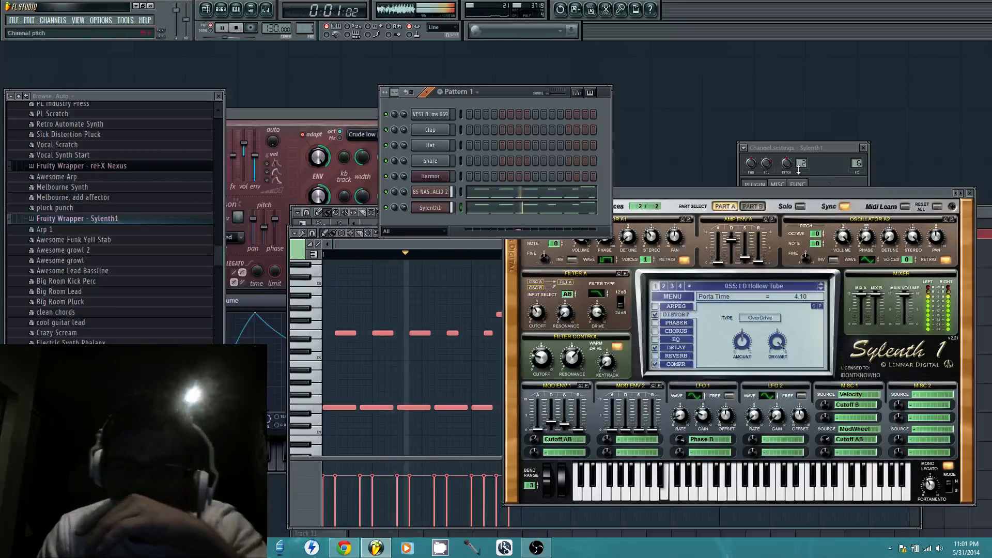
Add Fruity Parametric EQ 2 to the first effect slot of the Sylenth1 mixer track and stop playback
{"action": "double_click", "coordinate": [857, 164]}
{"action": "left_click", "coordinate": [861, 178]}
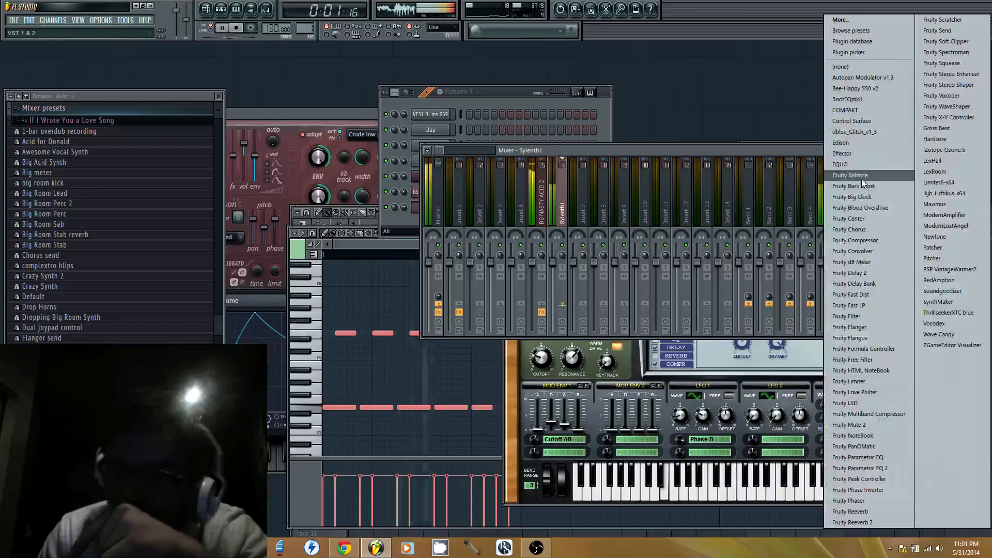
{"action": "left_click", "coordinate": [885, 466]}
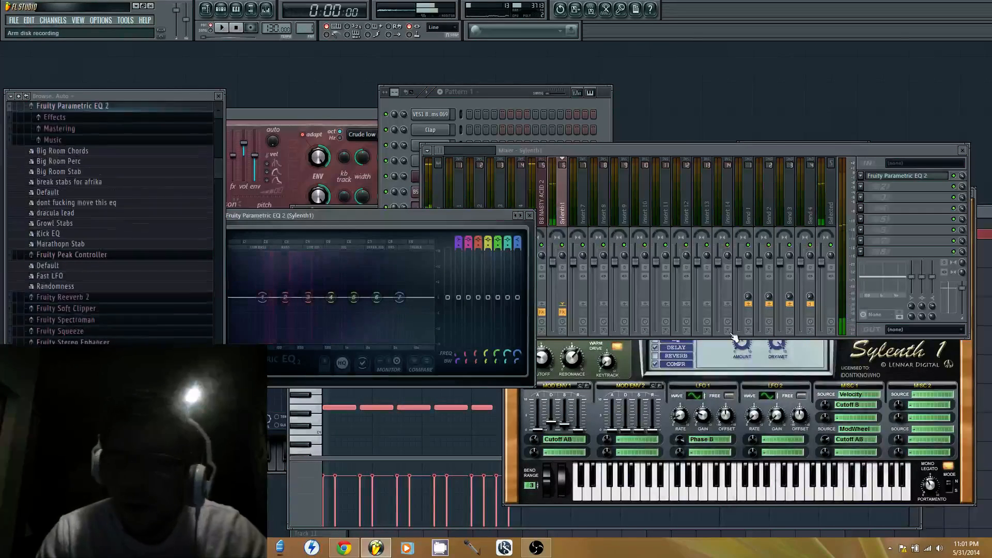
{"action": "key", "text": "space"}
{"action": "left_click_drag", "start_coordinate": [422, 220], "coordinate": [538, 175]}
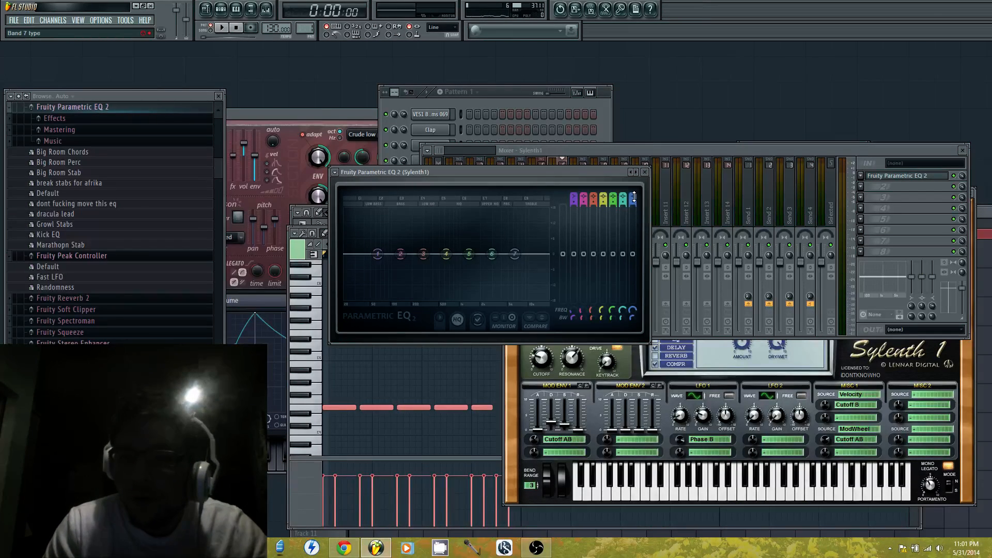
Set EQ band 7 to low pass, lower its cutoff into the mids during playback, and slightly boost band 3 just below it
{"action": "left_click_drag", "start_coordinate": [634, 197], "coordinate": [634, 221]}
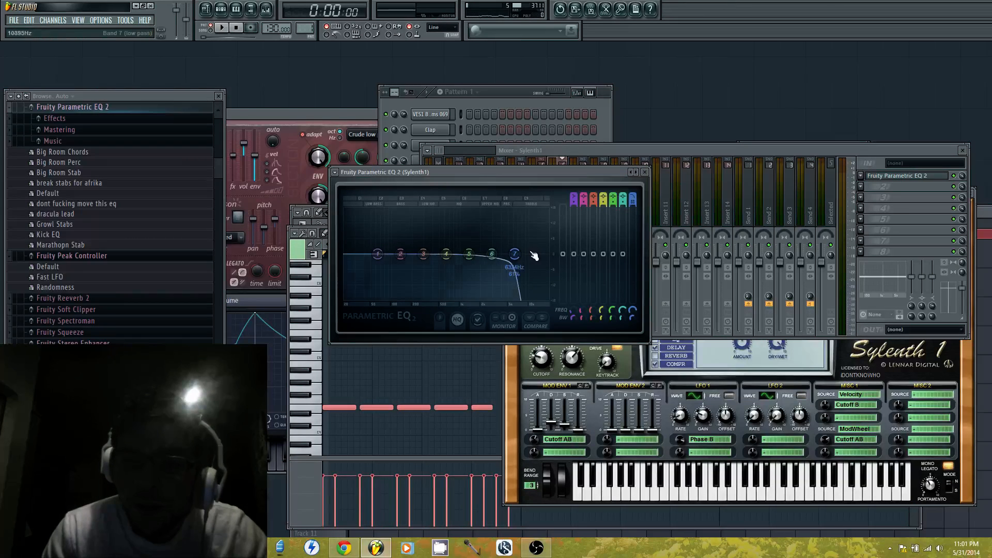
{"action": "key", "text": "space"}
{"action": "left_click_drag", "start_coordinate": [502, 257], "coordinate": [442, 243]}
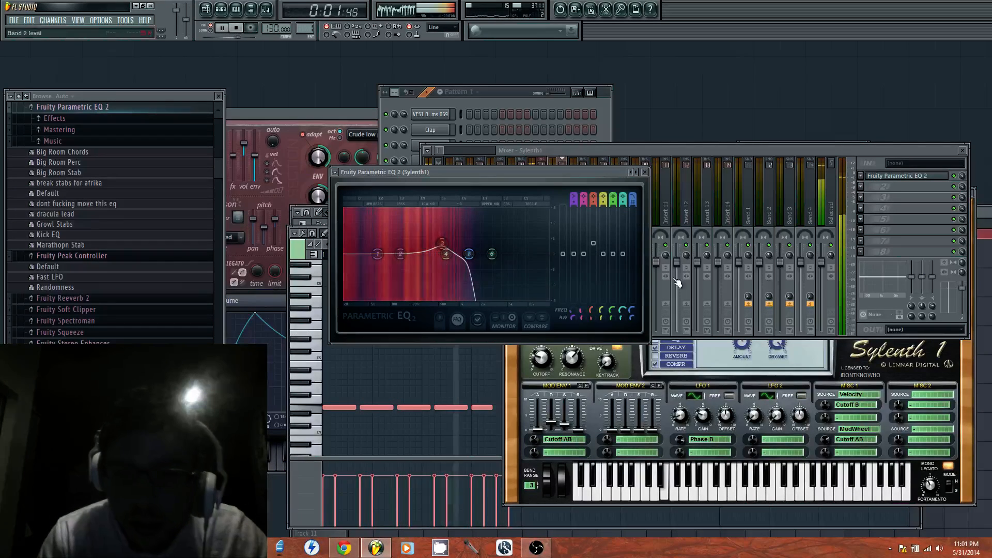
Add Fruity Reeverb to the third effect slot of the Sylenth1 mixer track and stop playback
{"action": "left_click", "coordinate": [860, 201]}
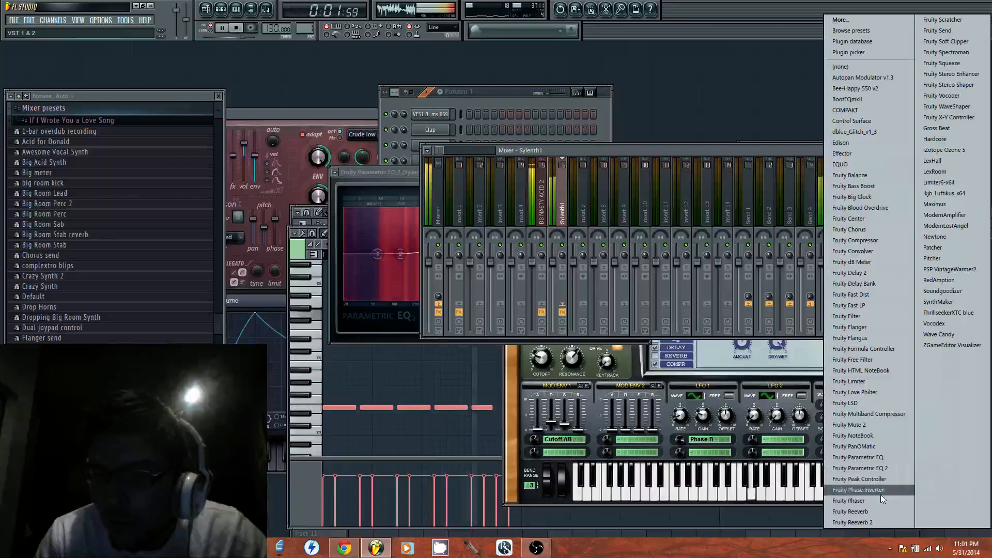
{"action": "left_click", "coordinate": [880, 494]}
{"action": "key", "text": "space"}
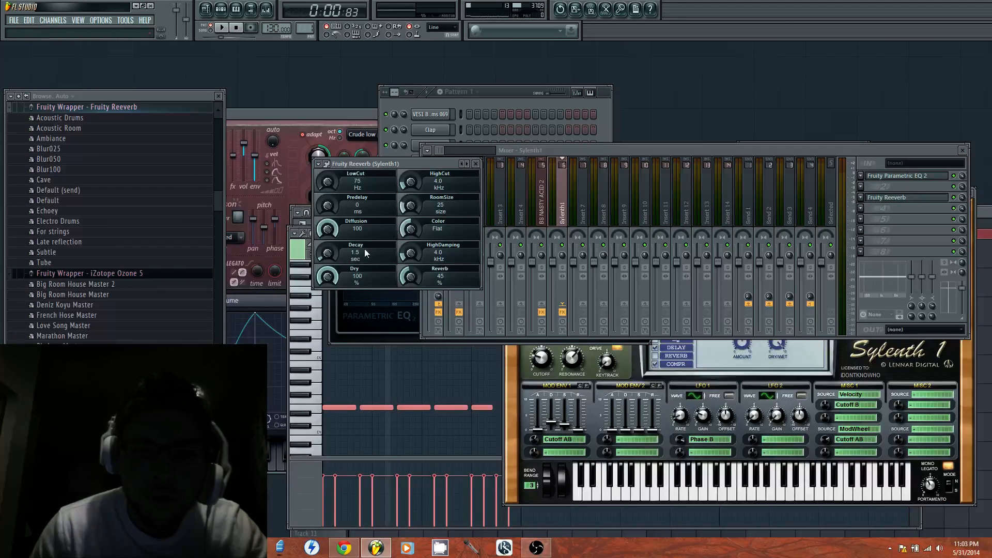
Set the Sylenth1 Fruity Reeverb to diffusion 44, decay 0.4 sec, reverb 48% and room size 26 while listening
{"action": "left_click_drag", "start_coordinate": [323, 257], "coordinate": [324, 282]}
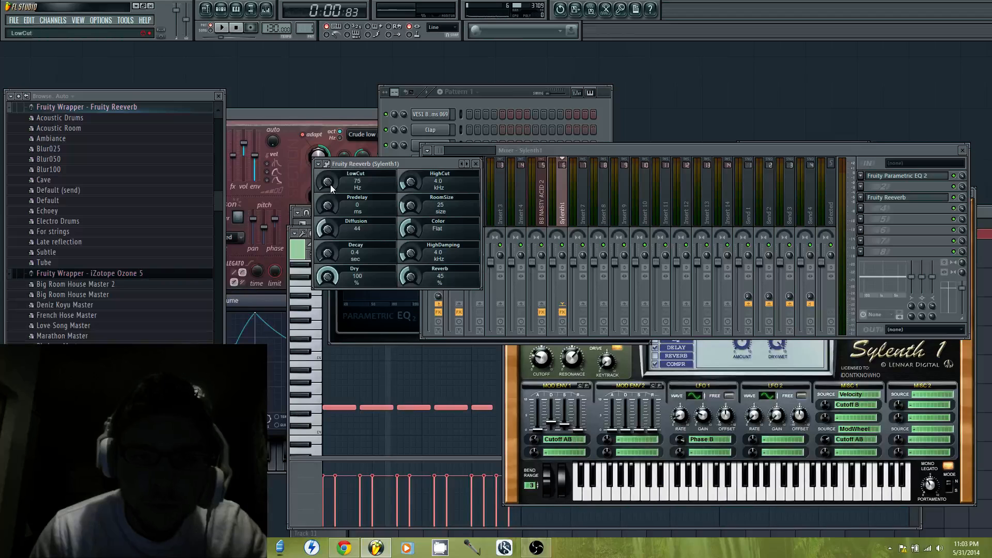
{"action": "left_click", "coordinate": [221, 28]}
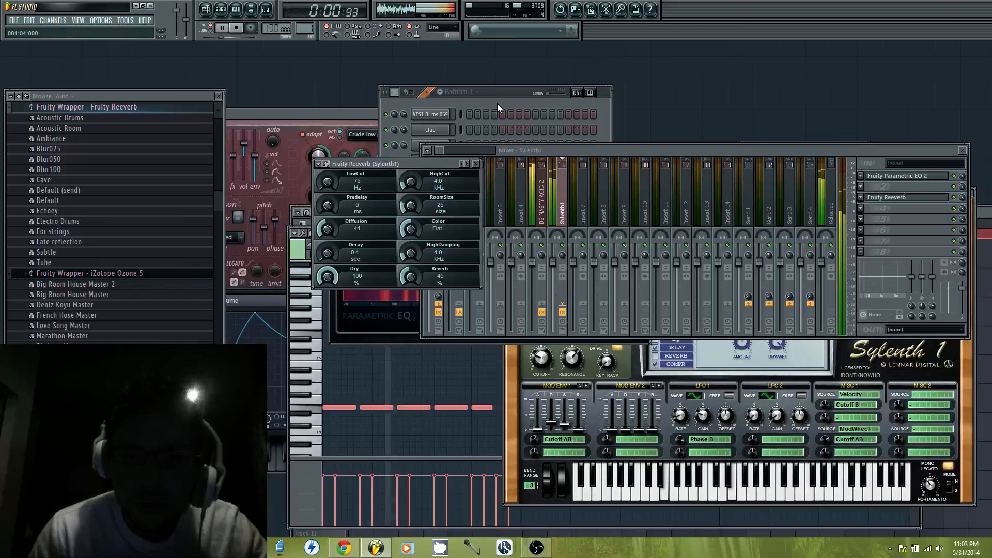
{"action": "mouse_move", "coordinate": [409, 278]}
{"action": "left_mouse_down"}
{"action": "mouse_move", "coordinate": [410, 261]}
{"action": "mouse_move", "coordinate": [409, 277]}
{"action": "left_mouse_up"}
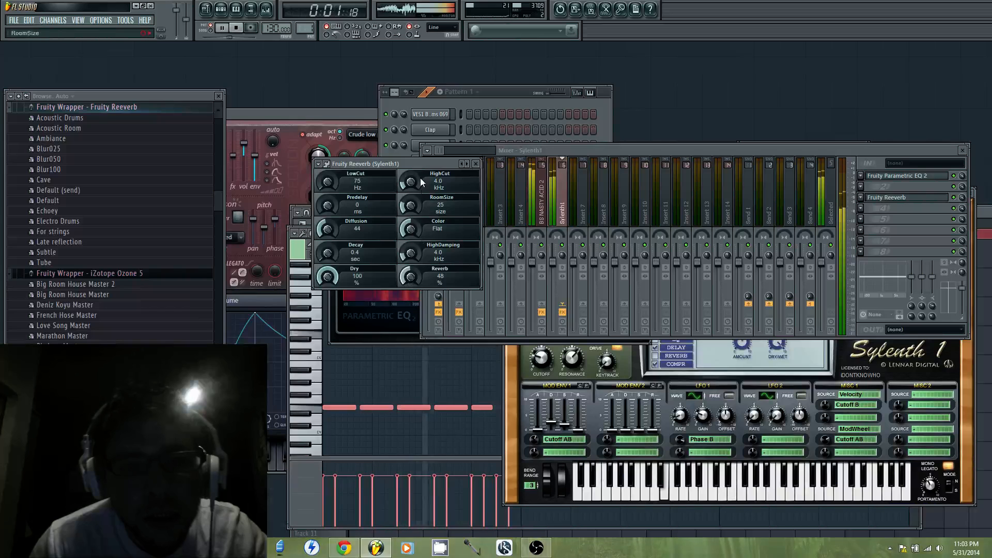
{"action": "left_click_drag", "start_coordinate": [416, 210], "coordinate": [416, 233]}
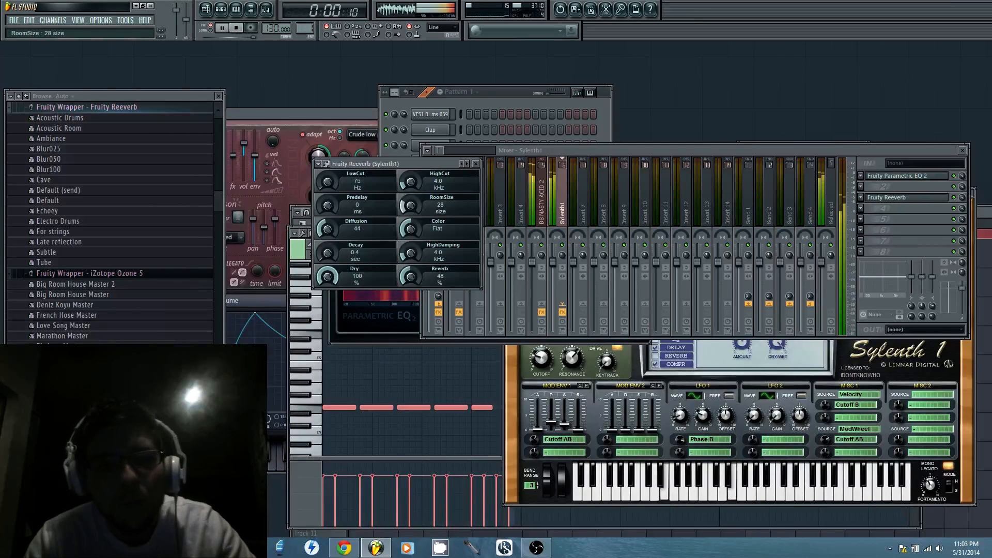
Add Gross Beat to the eighth effect slot of the Sylenth1 mixer track and load its real sidechain preset
{"action": "left_click", "coordinate": [490, 96]}
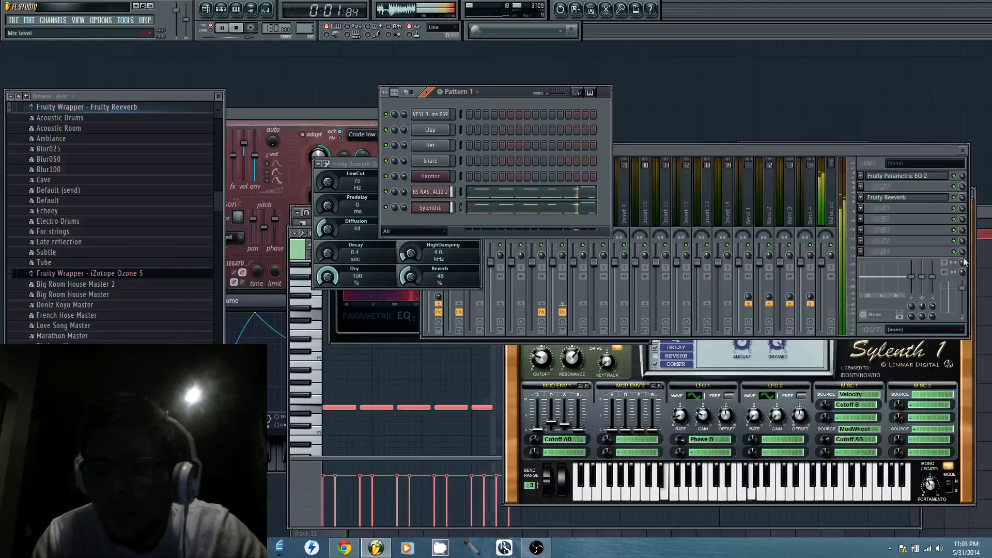
{"action": "left_click", "coordinate": [861, 252]}
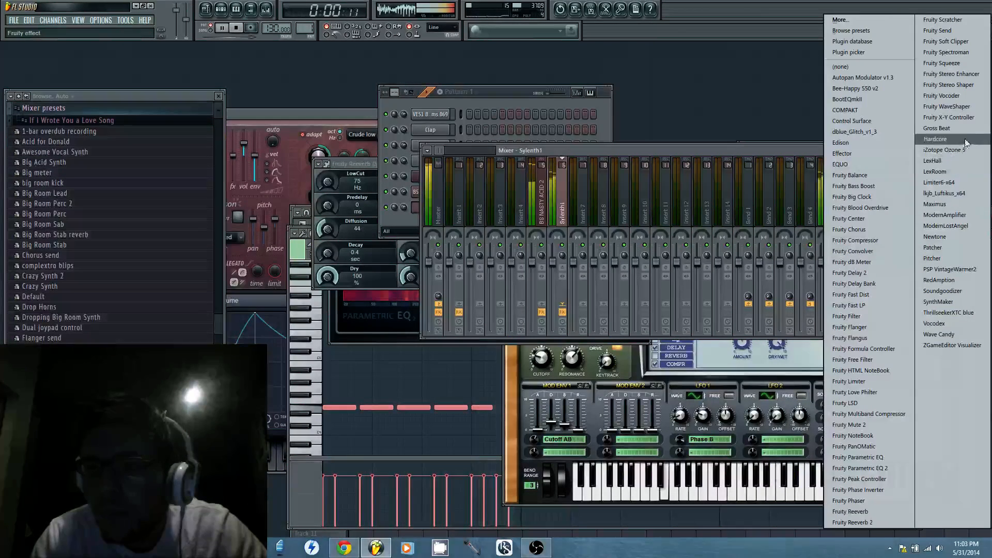
{"action": "left_click", "coordinate": [936, 128]}
{"action": "left_click", "coordinate": [312, 102]}
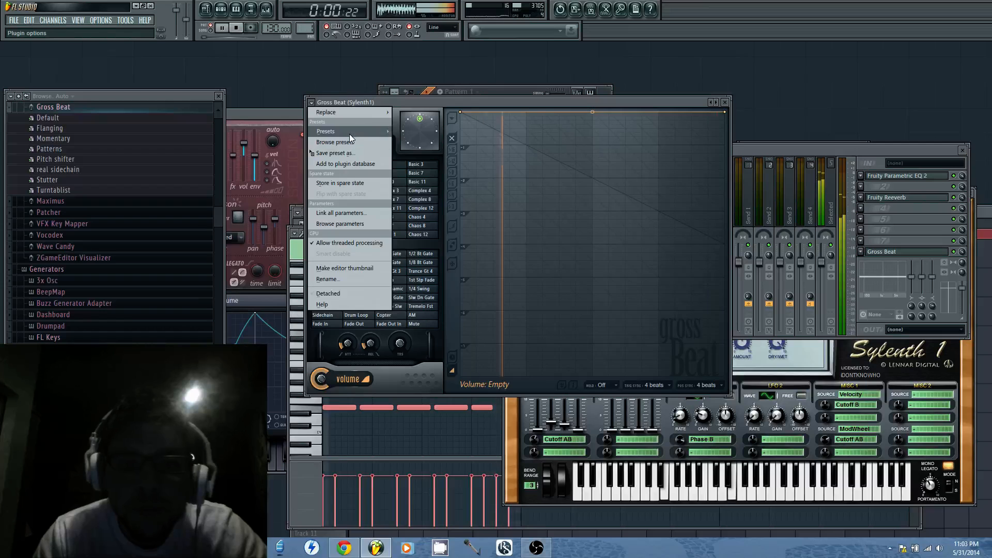
{"action": "mouse_move", "coordinate": [349, 131]}
{"action": "left_click", "coordinate": [438, 188]}
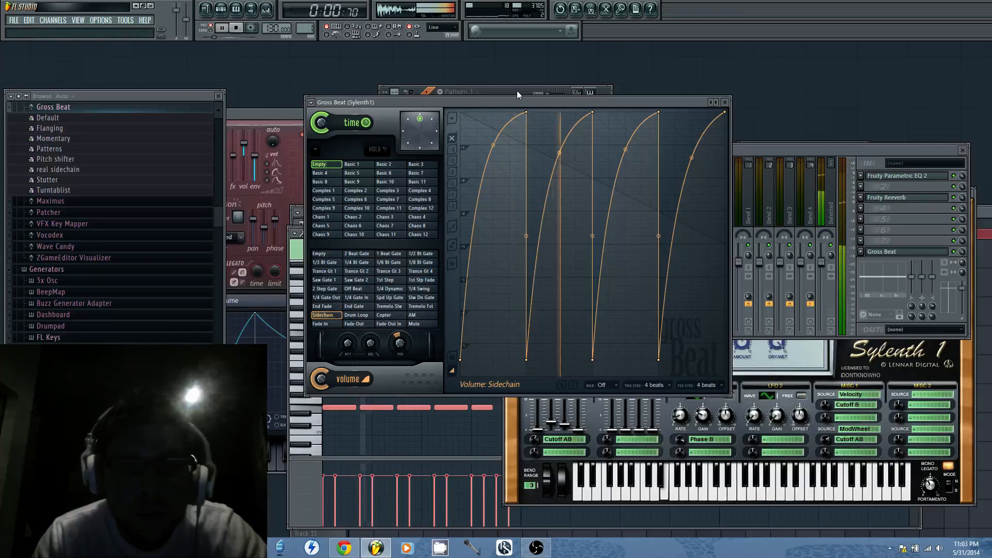
Move Fruity Reeverb down from the third to the sixth effect slot on the Sylenth1 mixer track
{"action": "left_click", "coordinate": [860, 198]}
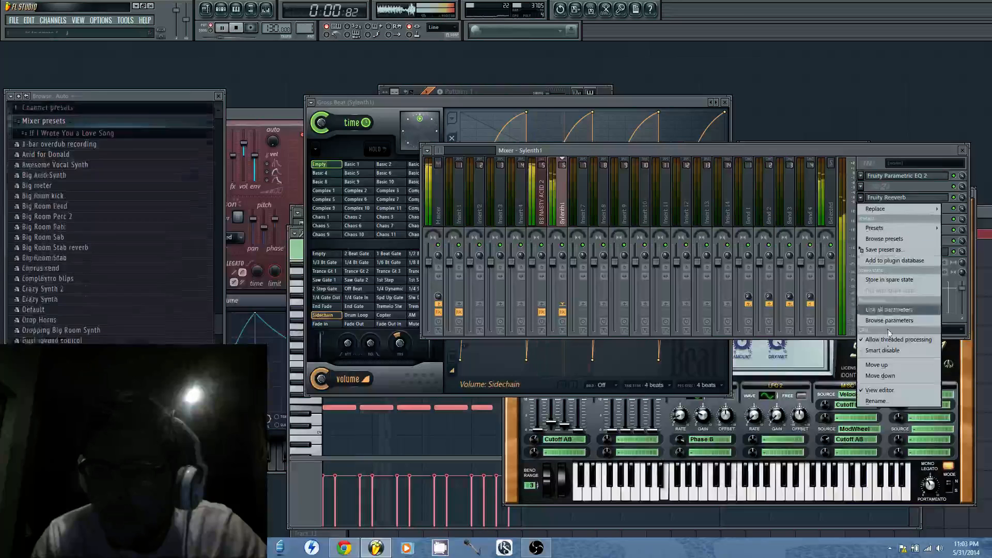
{"action": "left_click", "coordinate": [887, 375]}
{"action": "left_click", "coordinate": [861, 209]}
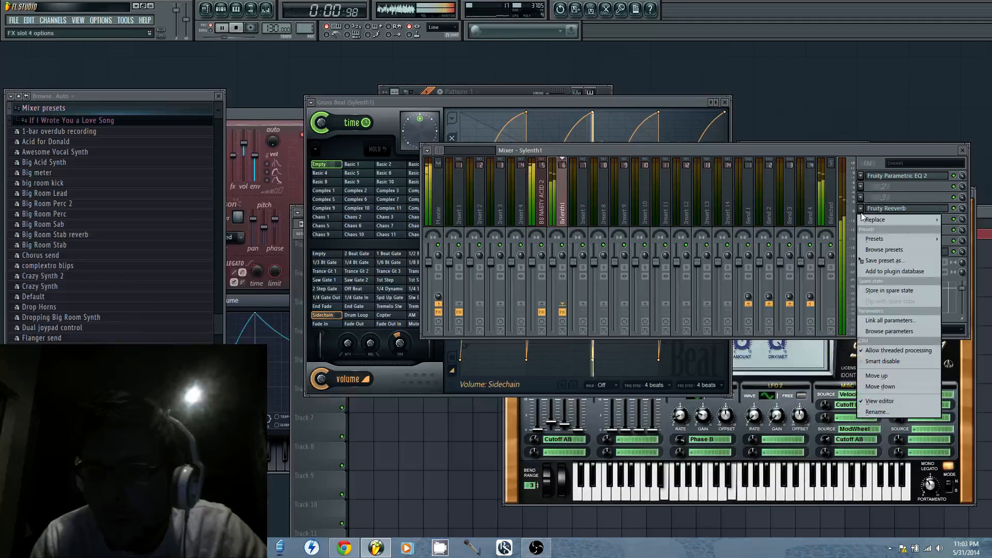
{"action": "left_click", "coordinate": [889, 387]}
{"action": "left_click", "coordinate": [861, 220]}
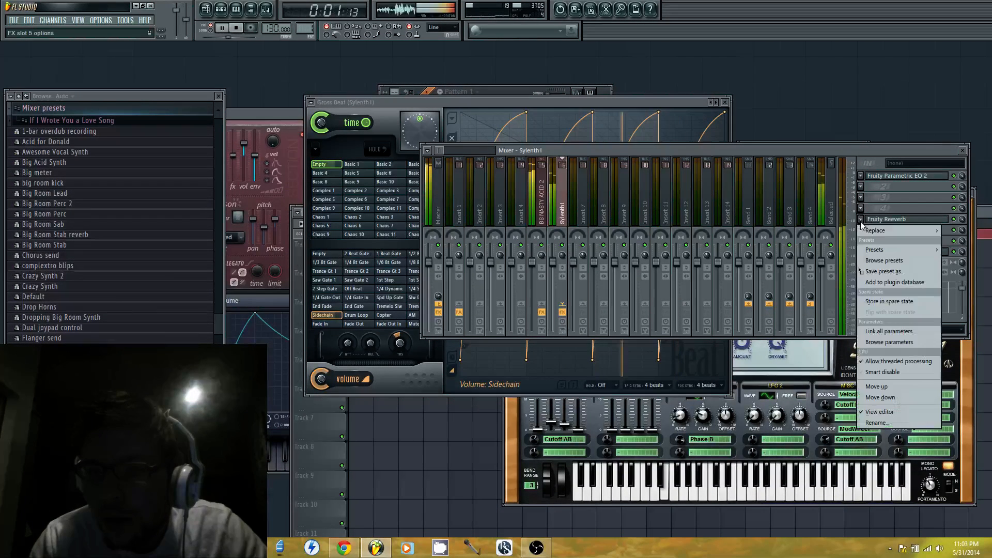
{"action": "left_click", "coordinate": [892, 397]}
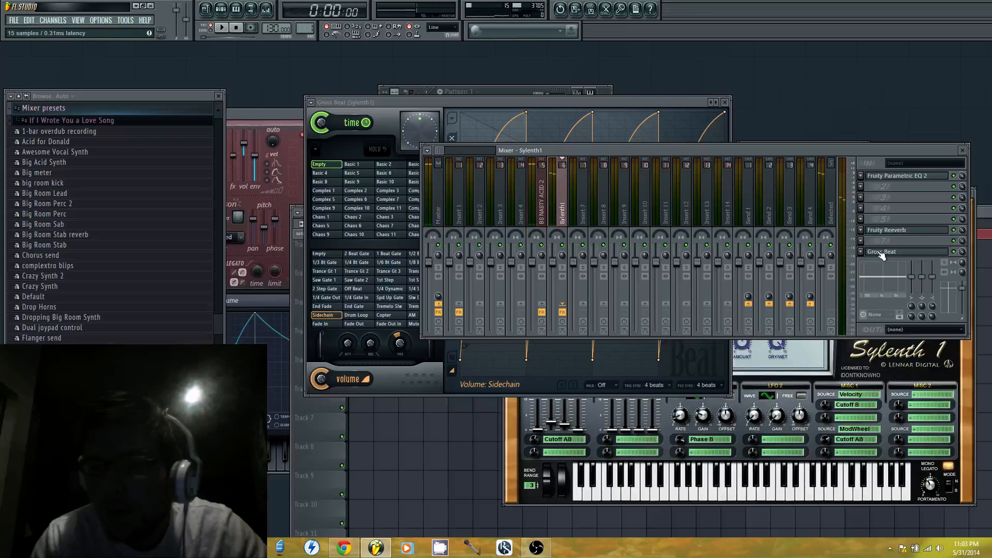
Move Gross Beat up ahead of Fruity Reeverb, into the sixth effect slot, and play back the reordered chain
{"action": "left_click", "coordinate": [861, 252]}
{"action": "left_click", "coordinate": [885, 419]}
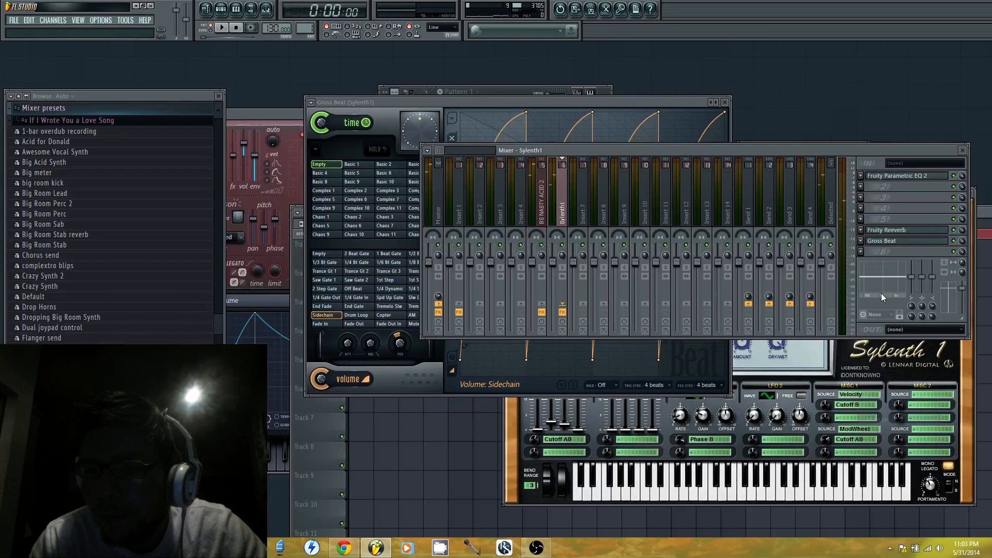
{"action": "left_click", "coordinate": [861, 241]}
{"action": "left_click", "coordinate": [885, 409]}
{"action": "key", "text": "space"}
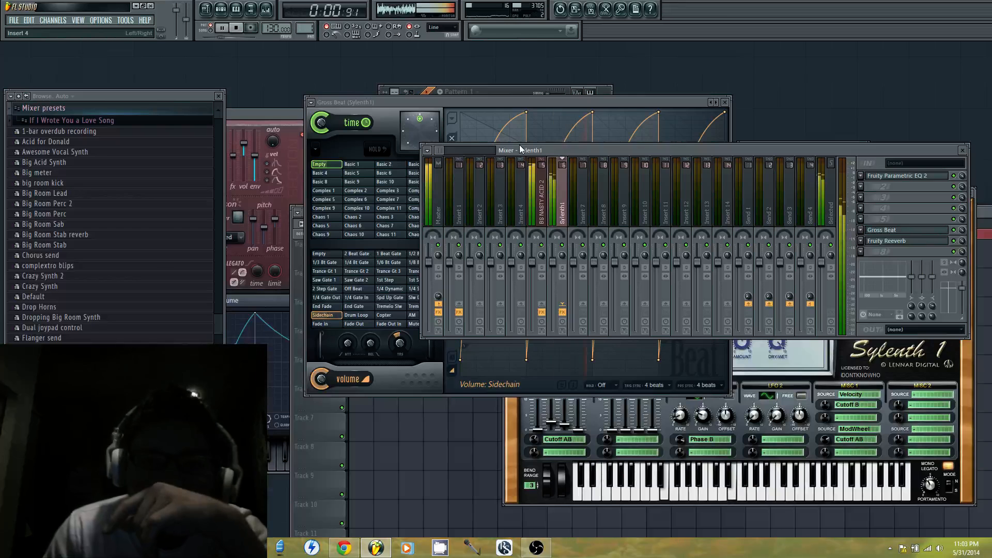
{"action": "key", "text": "space"}
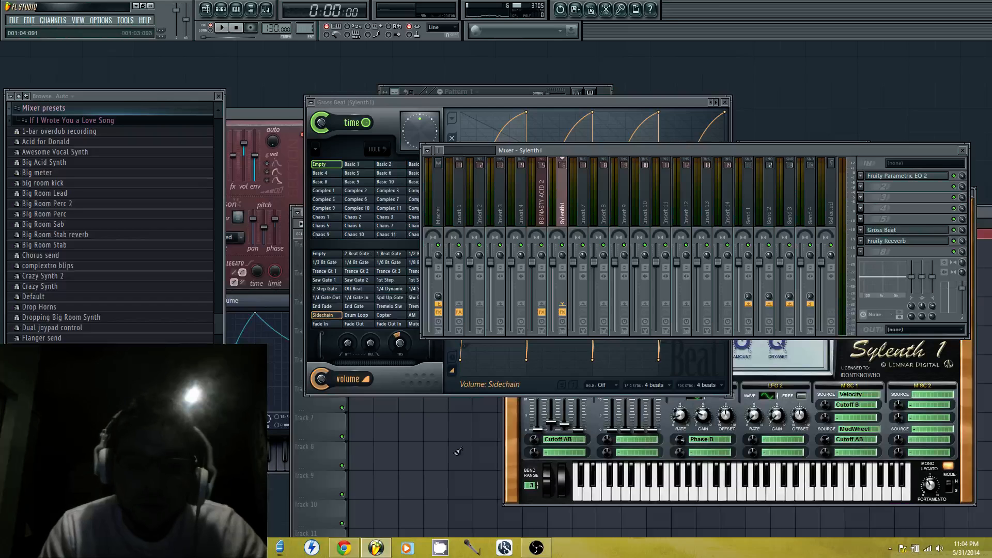
Set the project tempo to 126 BPM
{"action": "left_click", "coordinate": [320, 420]}
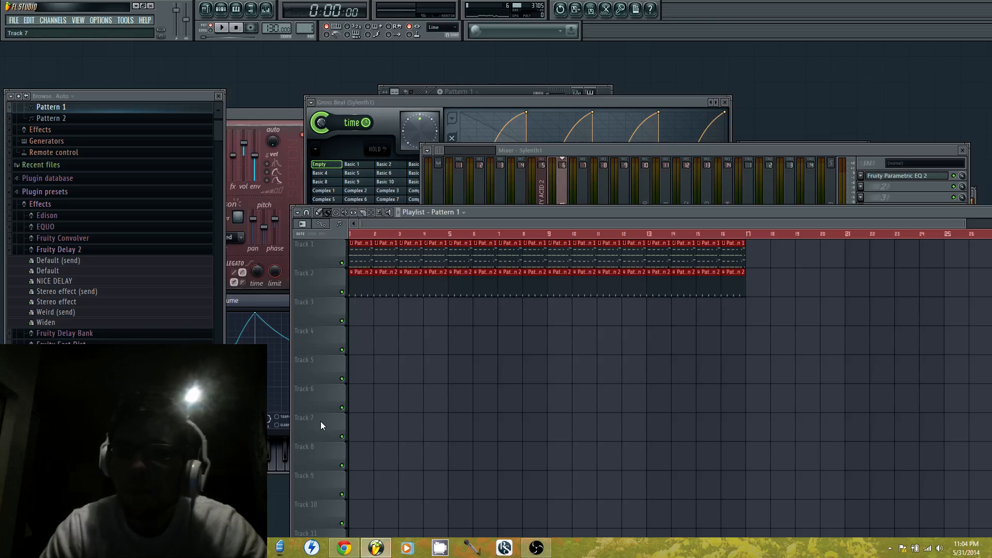
{"action": "left_click", "coordinate": [618, 151]}
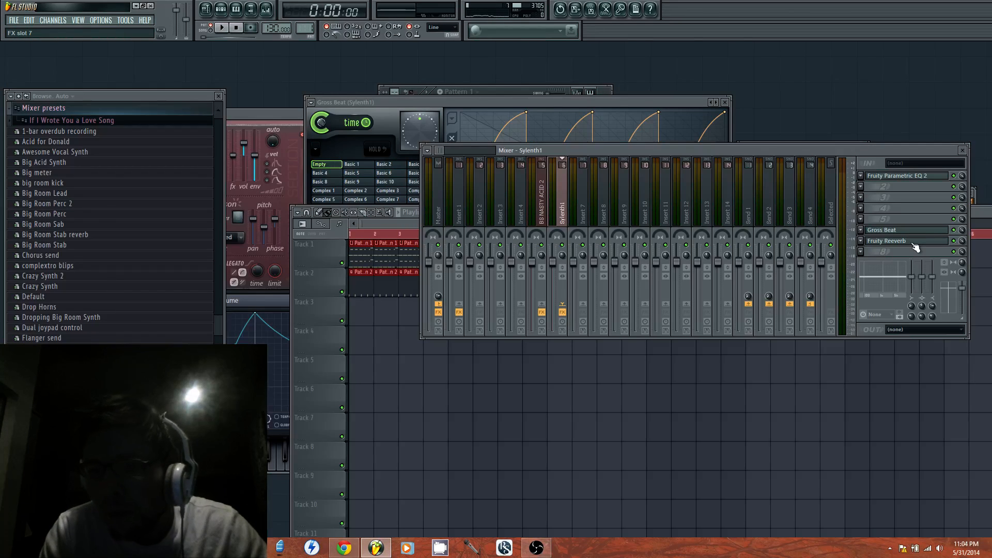
{"action": "left_click_drag", "start_coordinate": [279, 25], "coordinate": [279, 30]}
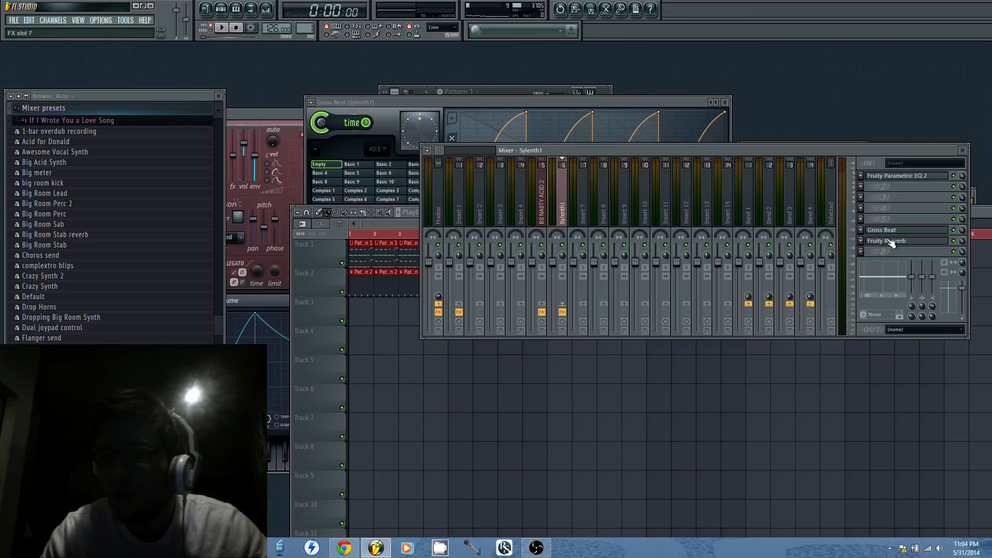
Move the mixer clear of the other windows, play the playlist arrangement from bar 1 and stop playback with Pattern 1's channels in view
{"action": "left_click_drag", "start_coordinate": [888, 159], "coordinate": [866, 249]}
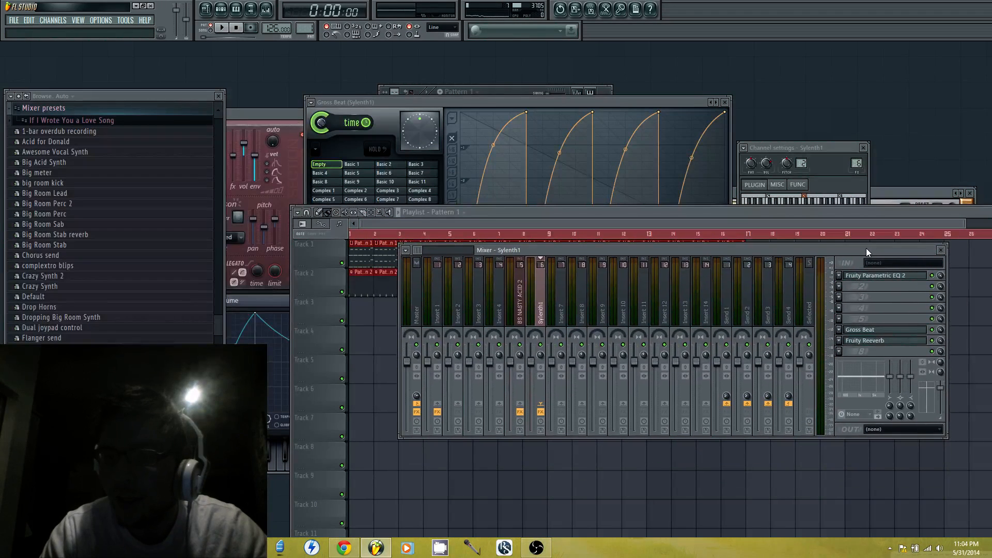
{"action": "left_click", "coordinate": [902, 345]}
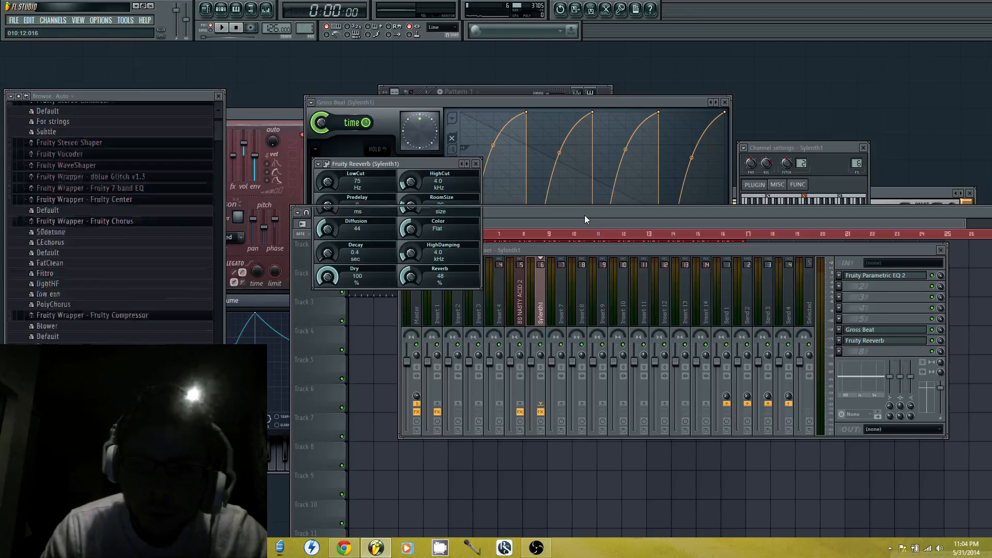
{"action": "left_click", "coordinate": [584, 215]}
{"action": "key", "text": "space"}
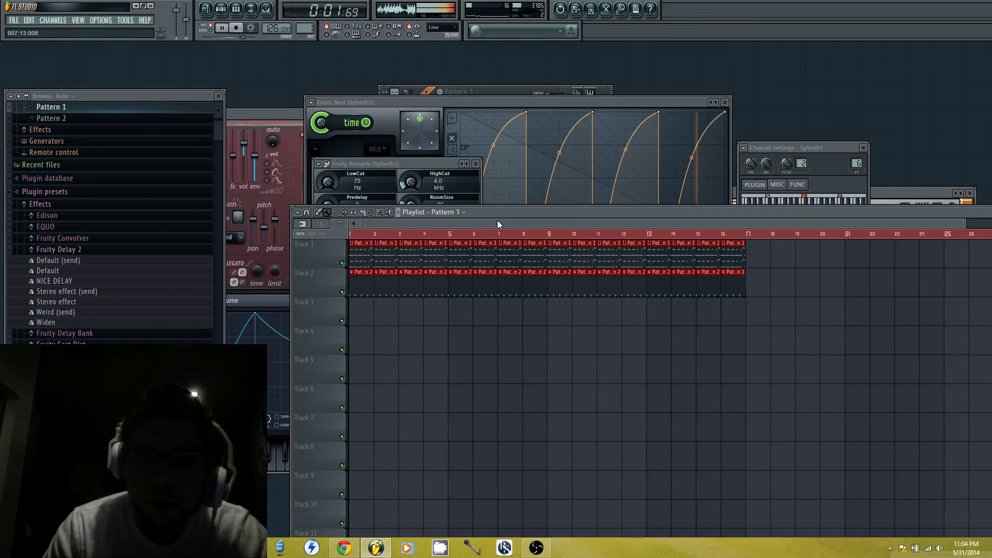
{"action": "left_click", "coordinate": [359, 234]}
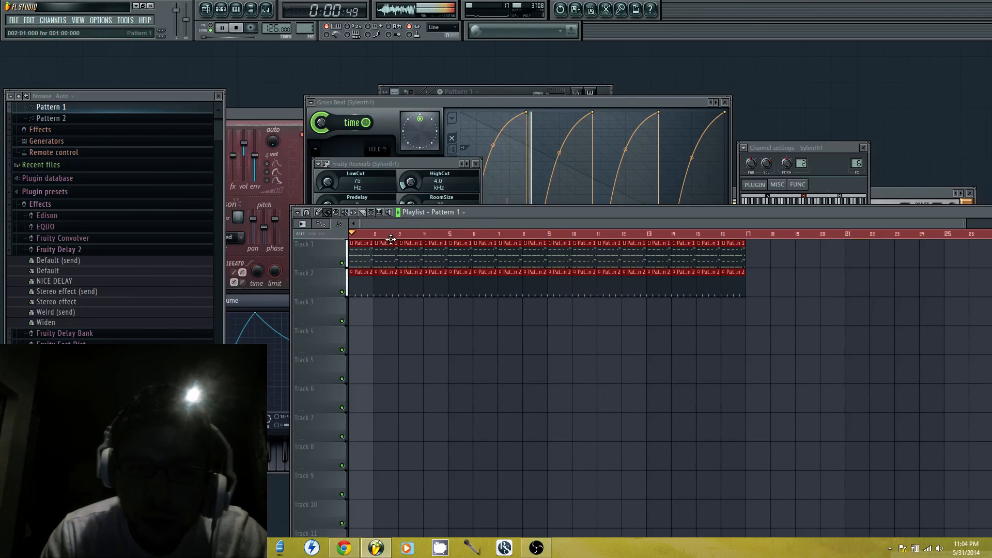
{"action": "left_click", "coordinate": [516, 90]}
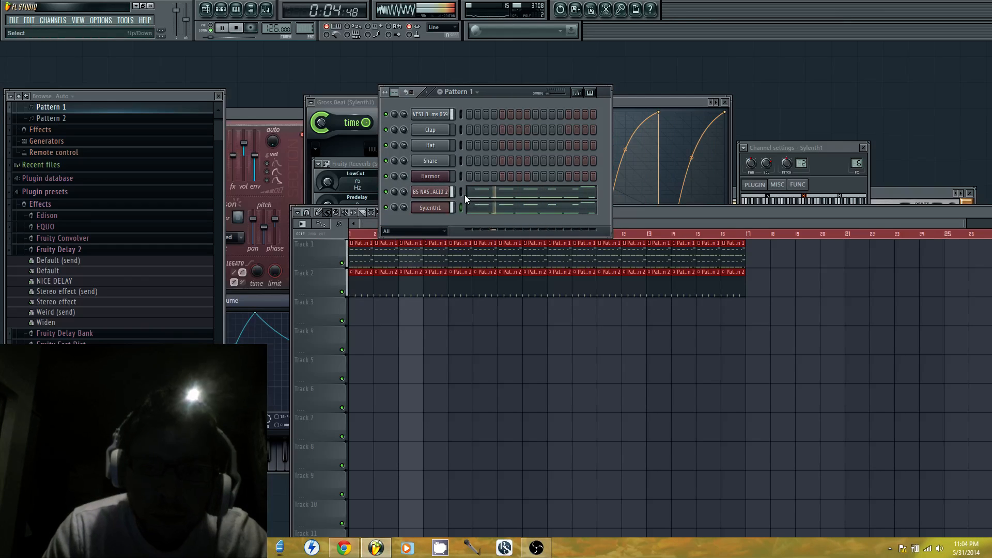
{"action": "key", "text": "space"}
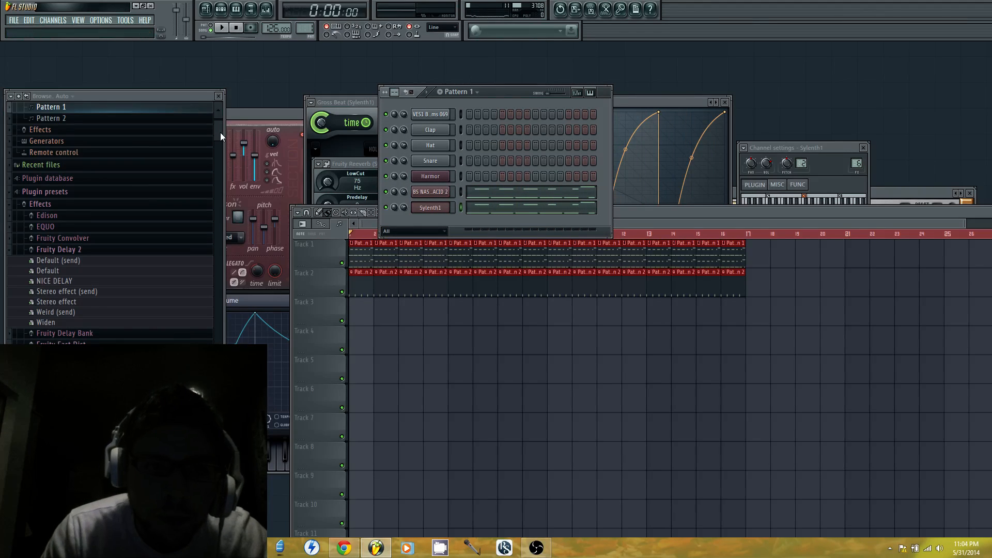
Open the VES1 Claps sample folder under Vengeance Electroshock Vol.1 in the browser
{"action": "left_click_drag", "start_coordinate": [220, 132], "coordinate": [220, 398]}
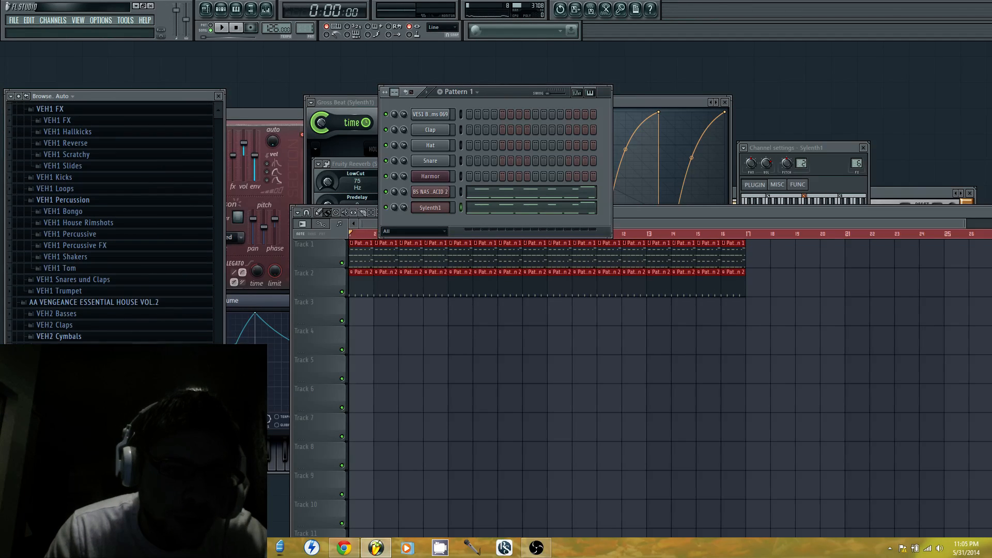
{"action": "scroll", "coordinate": [163, 316], "scroll_direction": "down", "scroll_amount": 5}
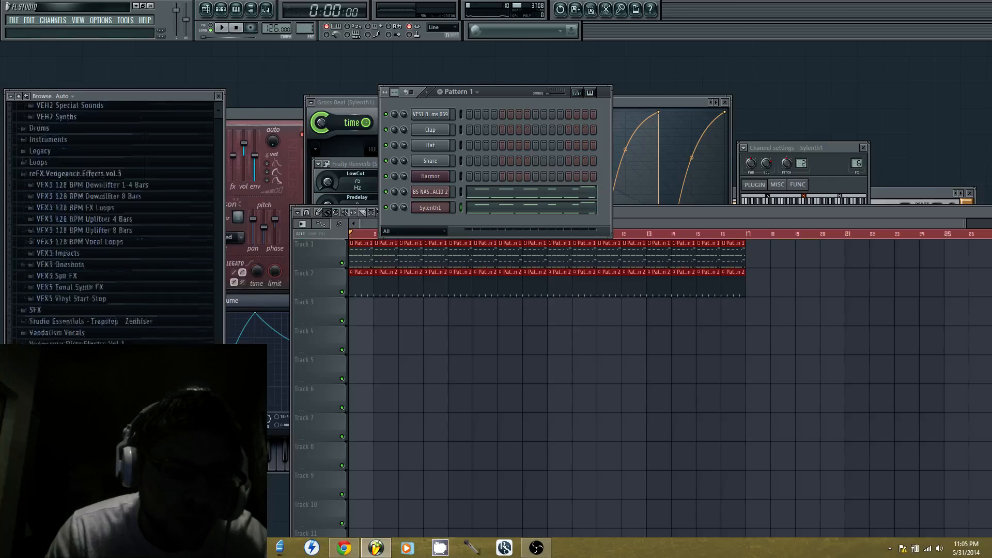
{"action": "scroll", "coordinate": [112, 223], "scroll_direction": "down", "scroll_amount": 5}
{"action": "scroll", "coordinate": [162, 290], "scroll_direction": "up", "scroll_amount": 5}
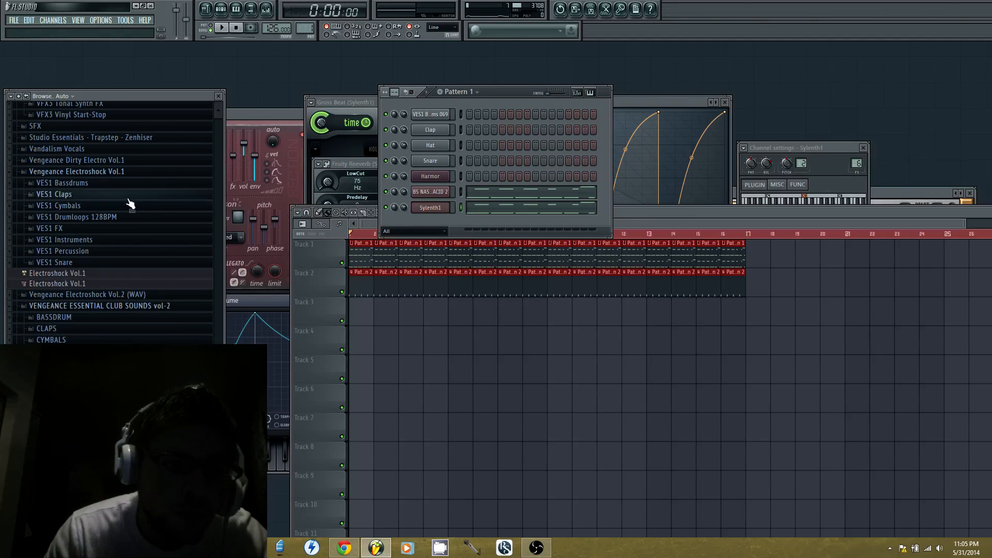
{"action": "left_click", "coordinate": [131, 195]}
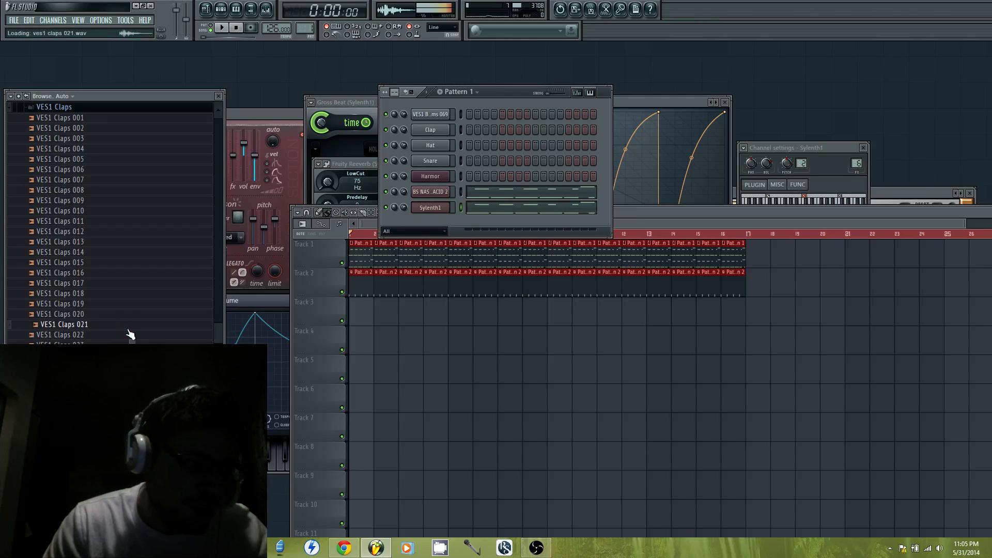
Audition the VES1 Claps samples from 019 back up to 006
{"action": "left_click", "coordinate": [124, 304]}
{"action": "left_click", "coordinate": [120, 286]}
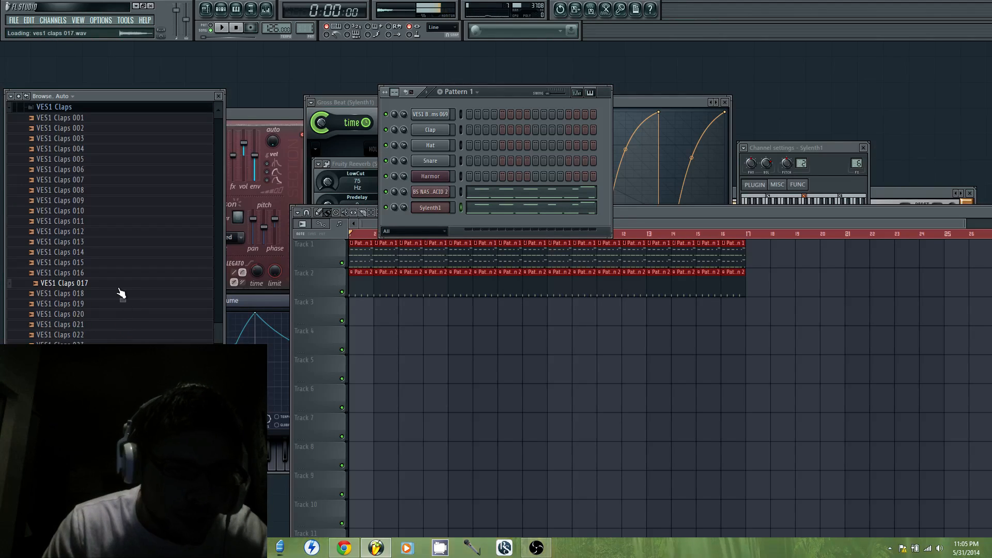
{"action": "left_click", "coordinate": [114, 274]}
{"action": "left_click", "coordinate": [108, 253]}
{"action": "left_click", "coordinate": [108, 232]}
{"action": "left_click", "coordinate": [109, 211]}
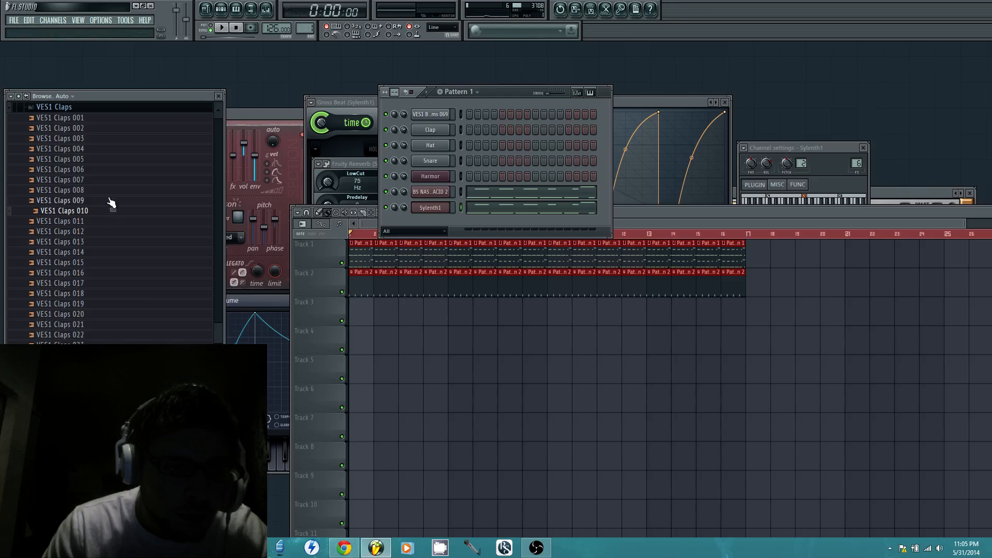
{"action": "left_click", "coordinate": [111, 202]}
{"action": "left_click", "coordinate": [114, 191]}
{"action": "left_click", "coordinate": [114, 170]}
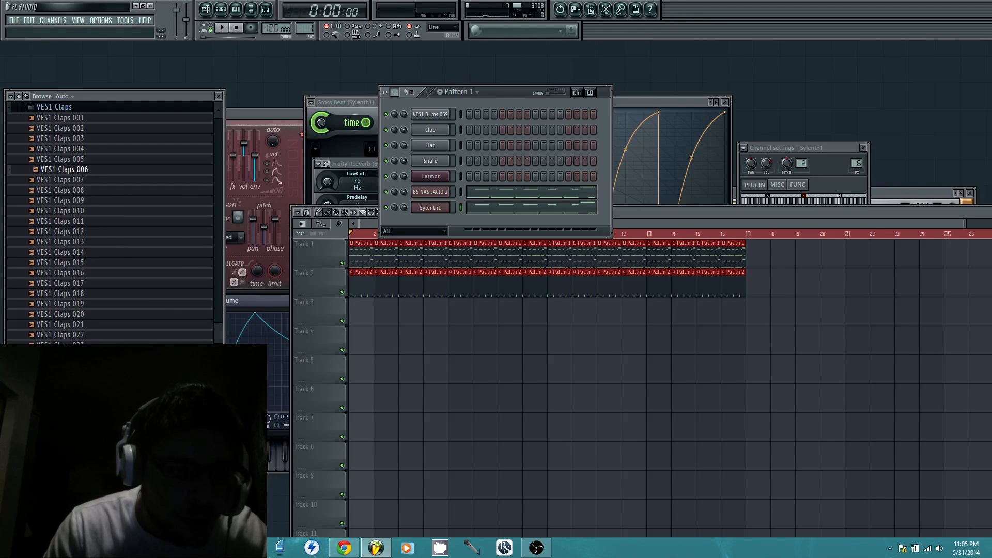
Audition the samples further down the VES1 Claps folder, through VES1 Claps 052
{"action": "left_click", "coordinate": [114, 397]}
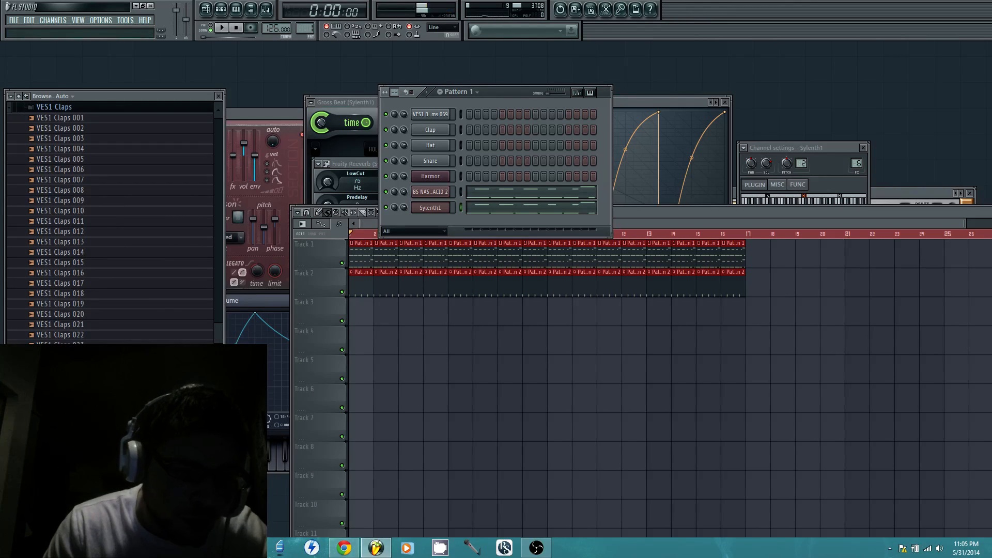
{"action": "left_click", "coordinate": [114, 438]}
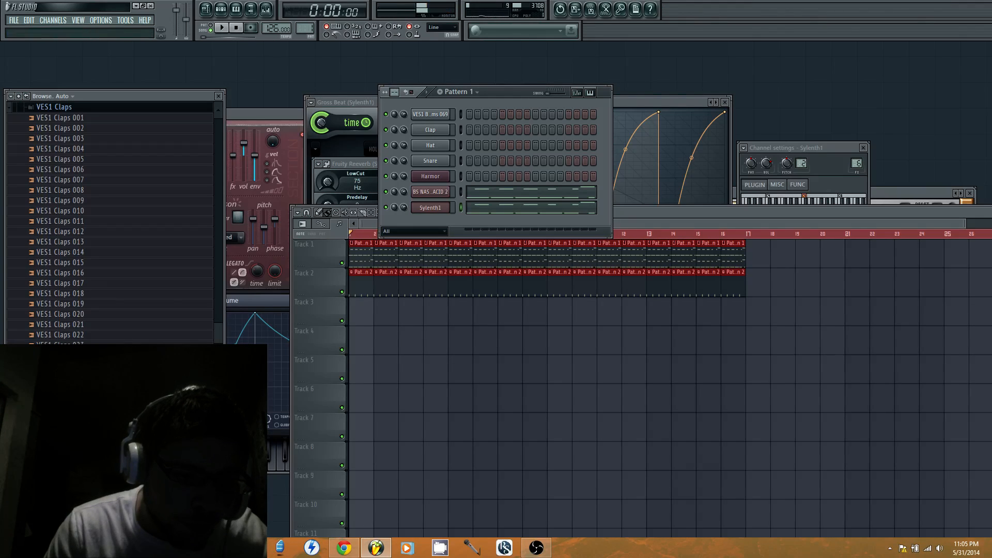
{"action": "scroll", "coordinate": [111, 222], "scroll_direction": "down", "scroll_amount": 2}
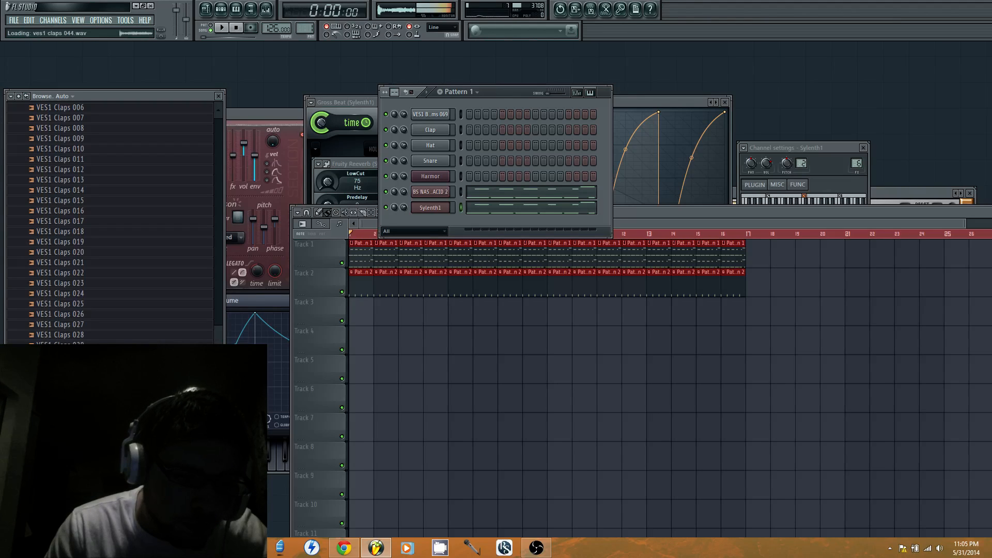
{"action": "scroll", "coordinate": [111, 222], "scroll_direction": "down", "scroll_amount": 2}
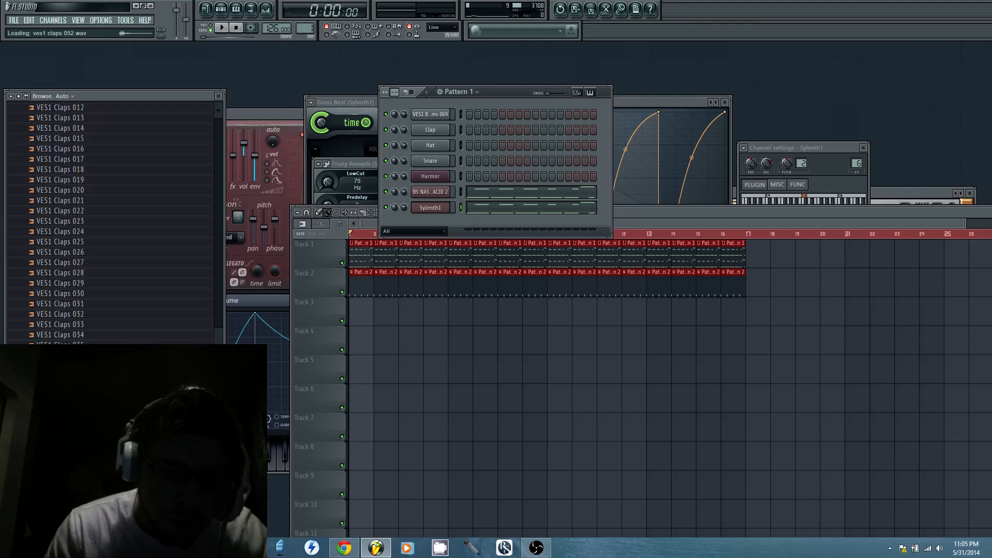
{"action": "scroll", "coordinate": [111, 222], "scroll_direction": "down", "scroll_amount": 3}
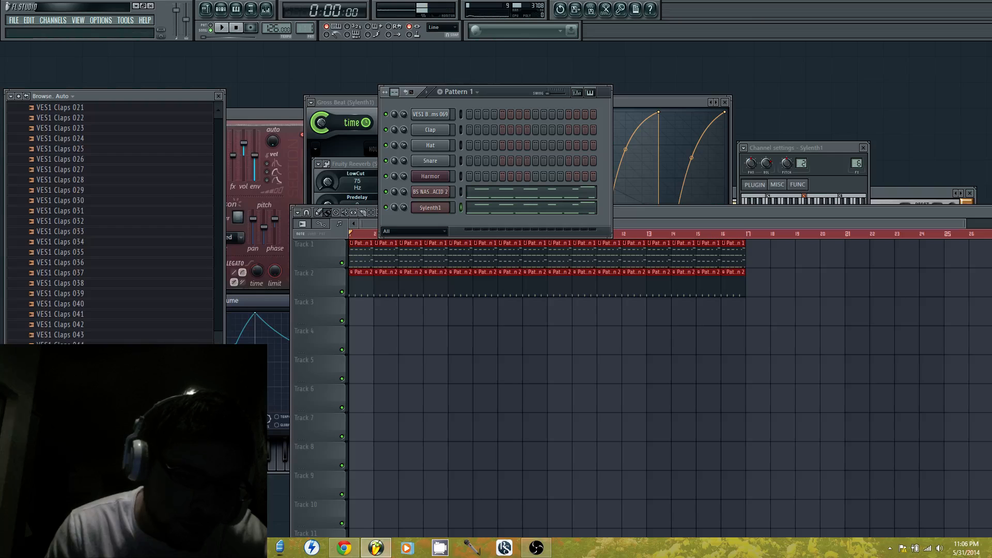
{"action": "scroll", "coordinate": [111, 222], "scroll_direction": "down", "scroll_amount": 3}
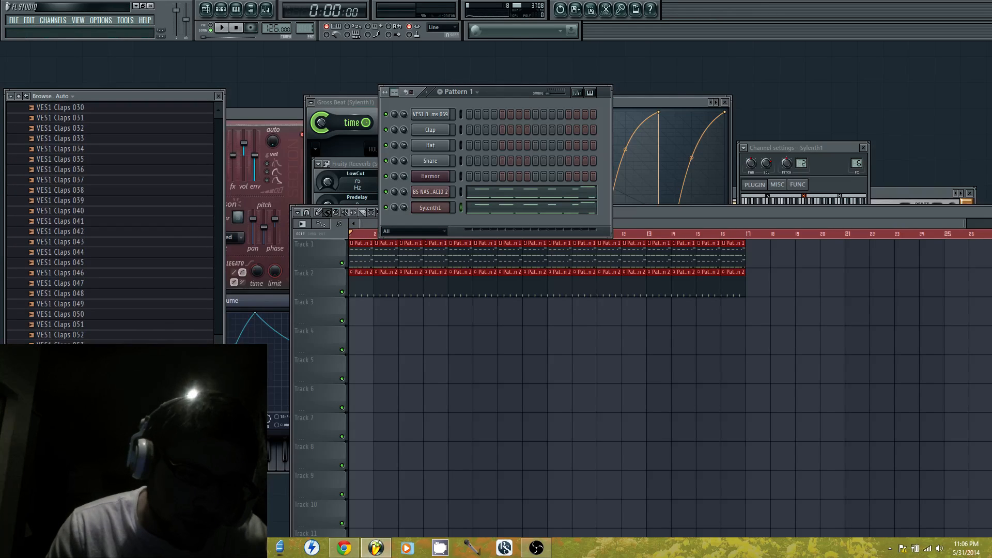
Audition the remaining claps up to VES1 Claps 066 and add VES1 Claps 065 as a new channel
{"action": "left_click", "coordinate": [62, 438]}
{"action": "left_click", "coordinate": [62, 449]}
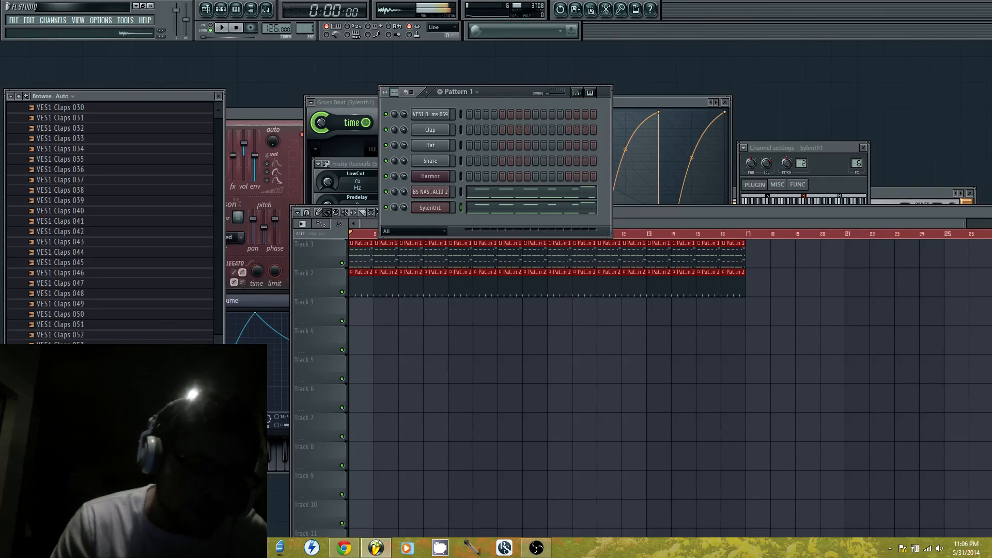
{"action": "left_click", "coordinate": [62, 459]}
{"action": "left_click", "coordinate": [62, 469]}
{"action": "left_click", "coordinate": [62, 469]}
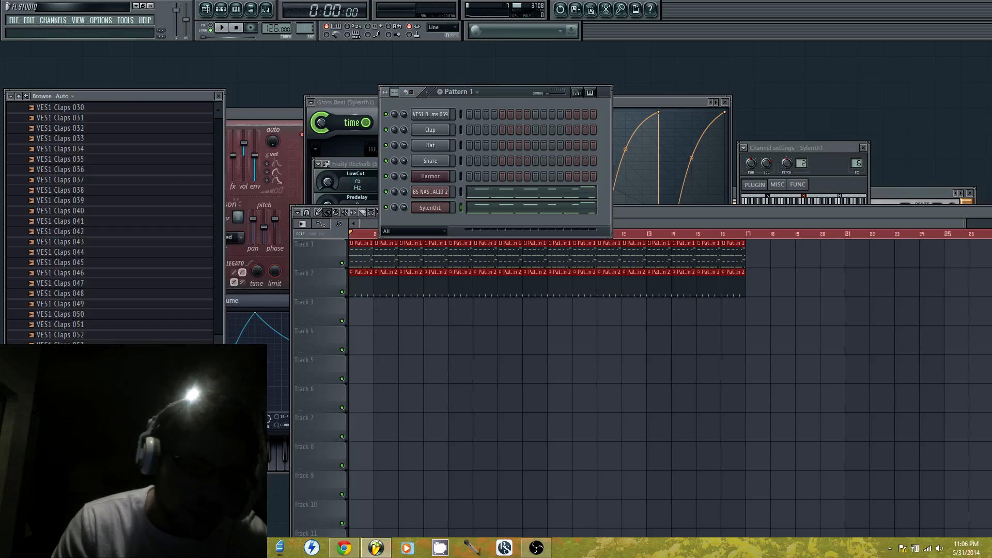
{"action": "left_click", "coordinate": [62, 479]}
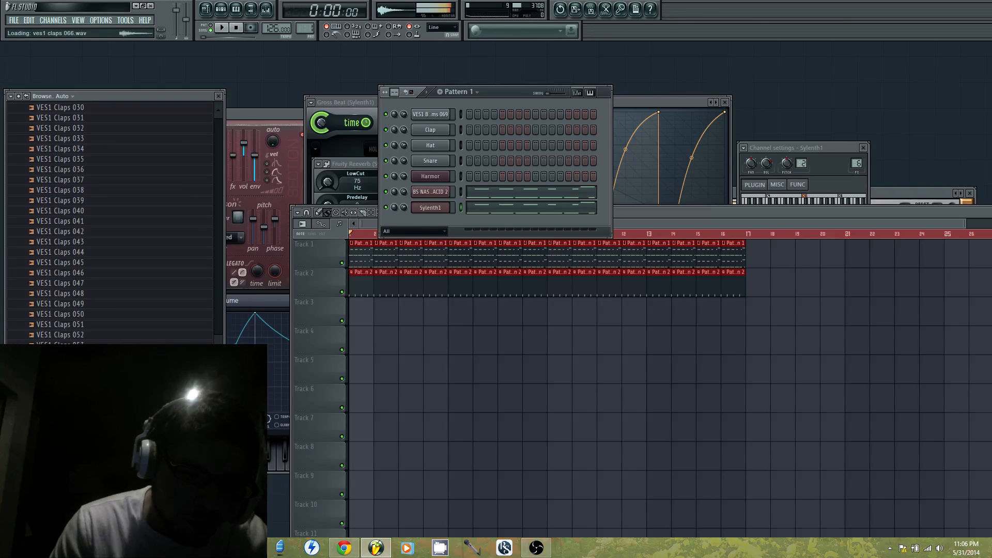
{"action": "left_click", "coordinate": [62, 480]}
{"action": "left_click_drag", "start_coordinate": [62, 471], "coordinate": [477, 241]}
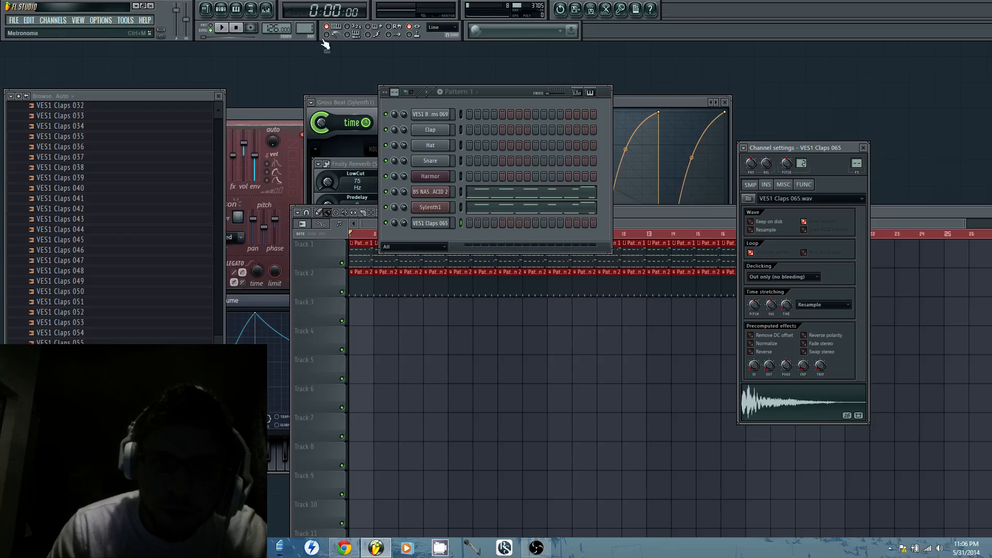
Select the empty Pattern 3 and place VES1 Claps 065 hits on steps 5 and 13
{"action": "right_click", "coordinate": [310, 28]}
{"action": "left_click", "coordinate": [378, 36]}
{"action": "left_click", "coordinate": [359, 24]}
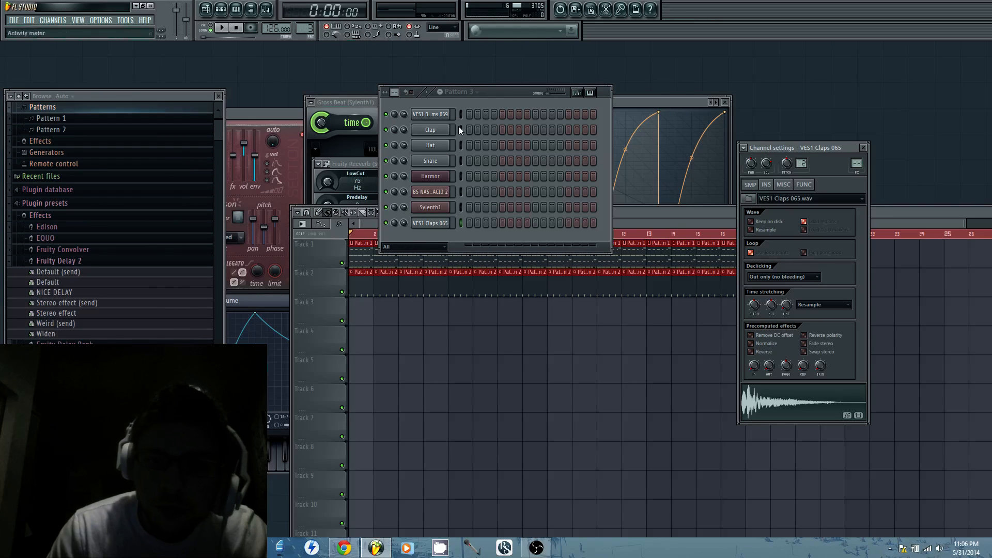
{"action": "right_click", "coordinate": [439, 224]}
{"action": "left_click", "coordinate": [568, 223]}
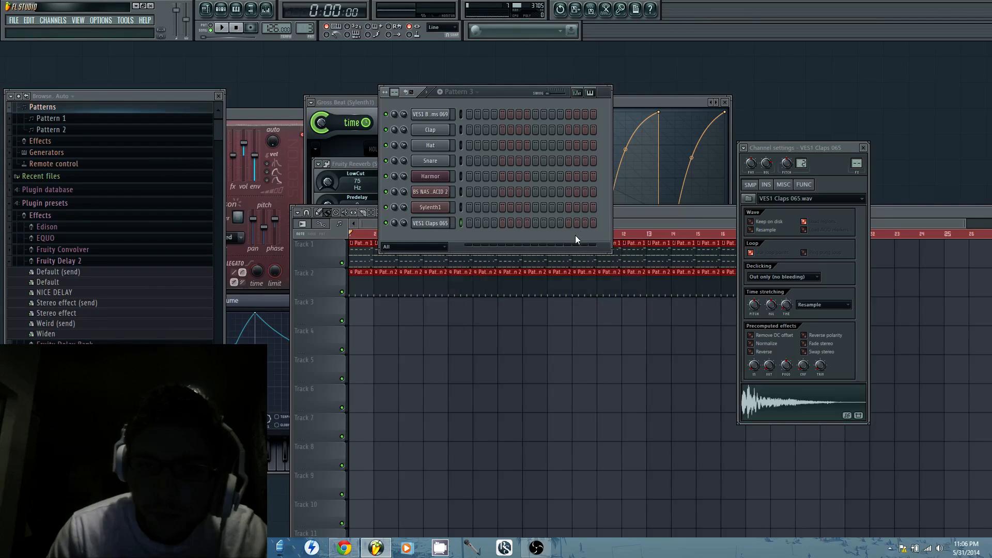
{"action": "left_click", "coordinate": [502, 223]}
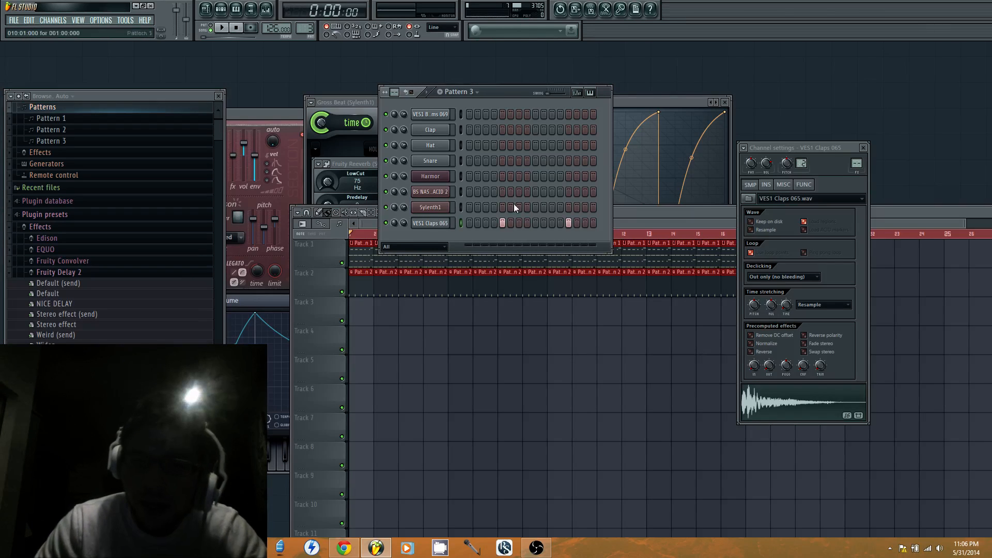
Convert the VES1 Claps 065 steps to piano roll notes and shift both notes a quarter step earlier
{"action": "right_click", "coordinate": [448, 225]}
{"action": "left_click", "coordinate": [465, 224]}
{"action": "key", "text": "ctrl+a"}
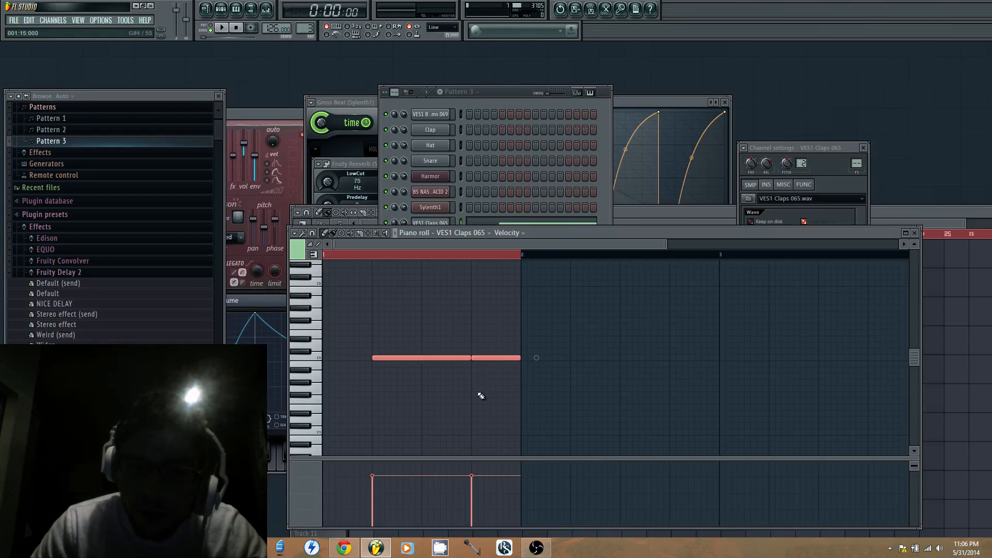
{"action": "left_click", "coordinate": [294, 233]}
{"action": "mouse_move", "coordinate": [315, 288]}
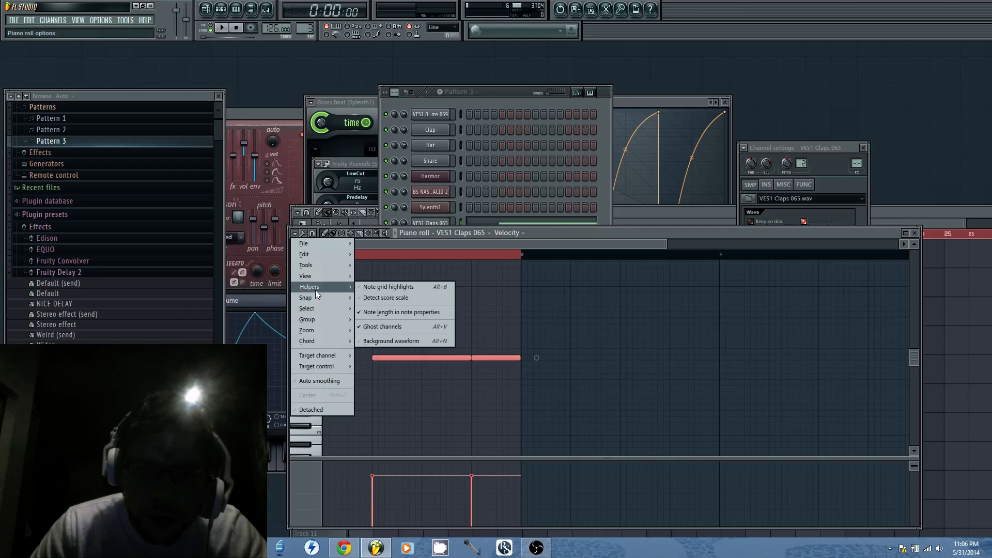
{"action": "left_click", "coordinate": [519, 261]}
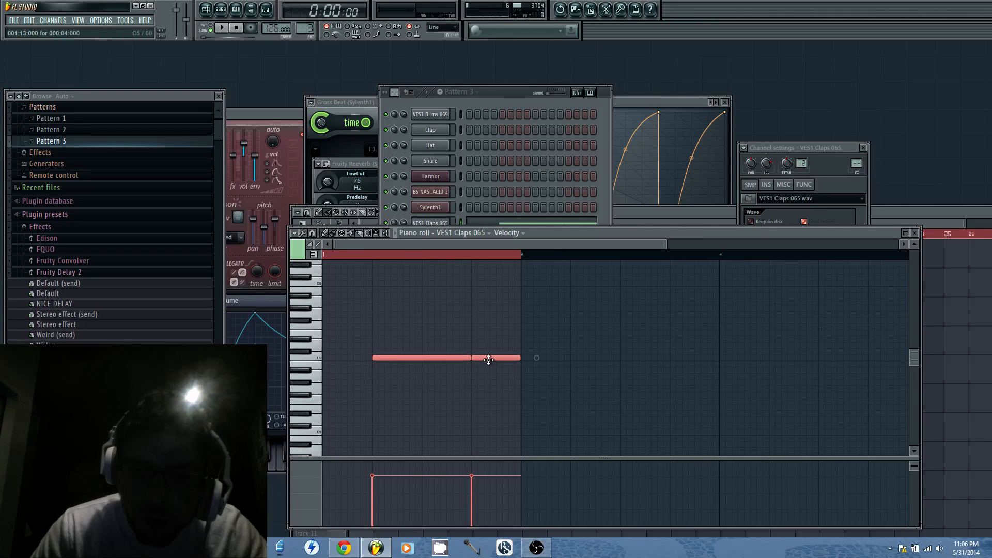
{"action": "left_click_drag", "start_coordinate": [486, 360], "coordinate": [486, 361]}
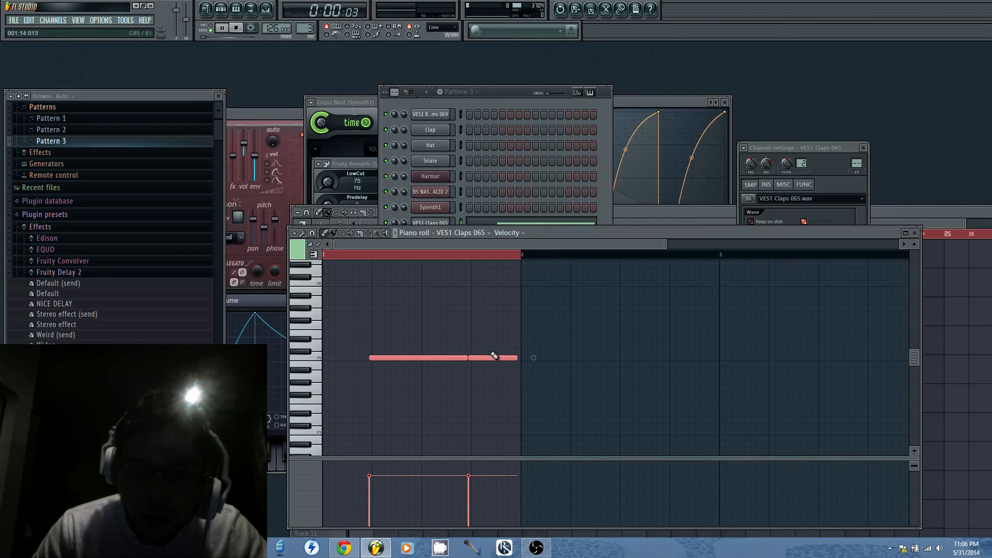
Fill Track 3 of the playlist with Pattern 3 clips from bar 1 through bar 15 and play the arrangement briefly
{"action": "left_click", "coordinate": [907, 216]}
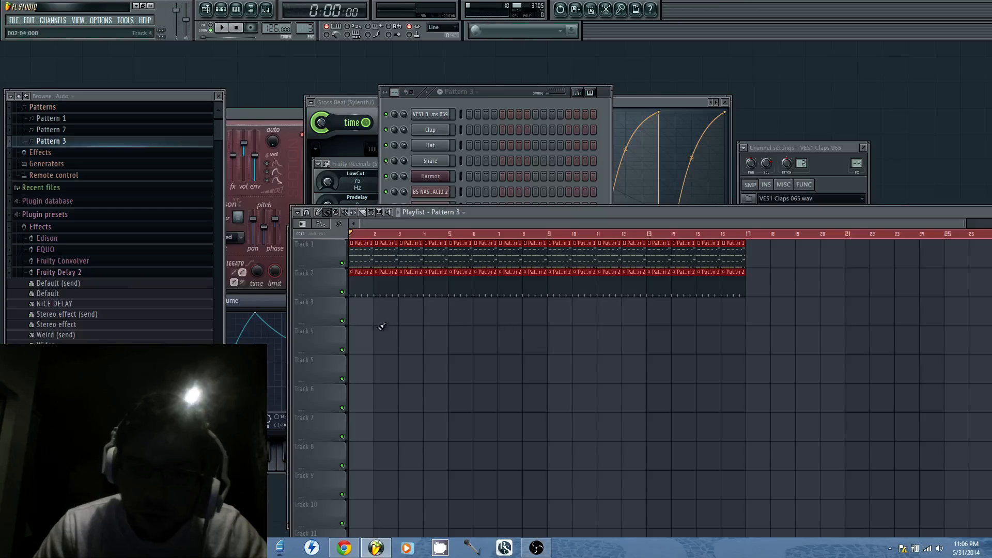
{"action": "left_click_drag", "start_coordinate": [359, 320], "coordinate": [706, 331]}
{"action": "key", "text": "space"}
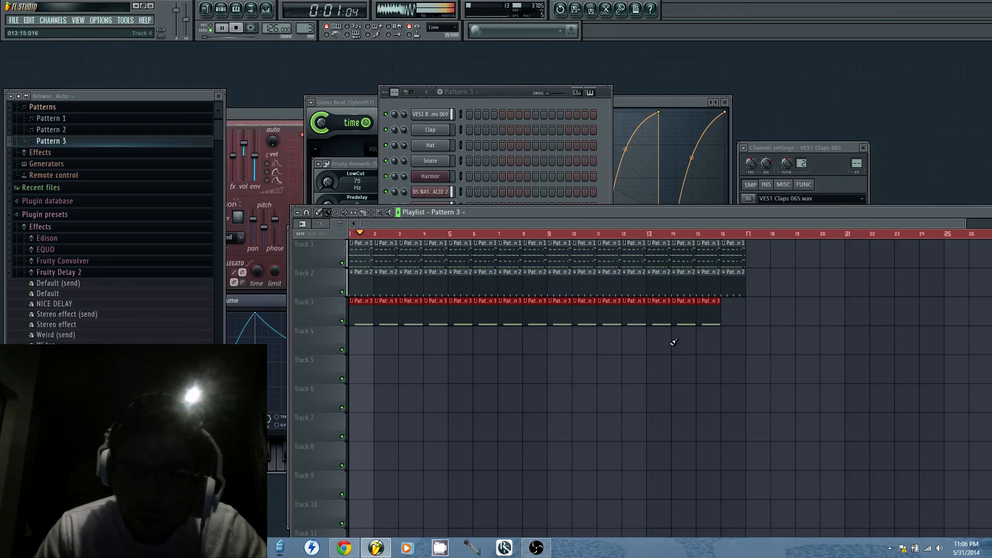
{"action": "left_click", "coordinate": [519, 120]}
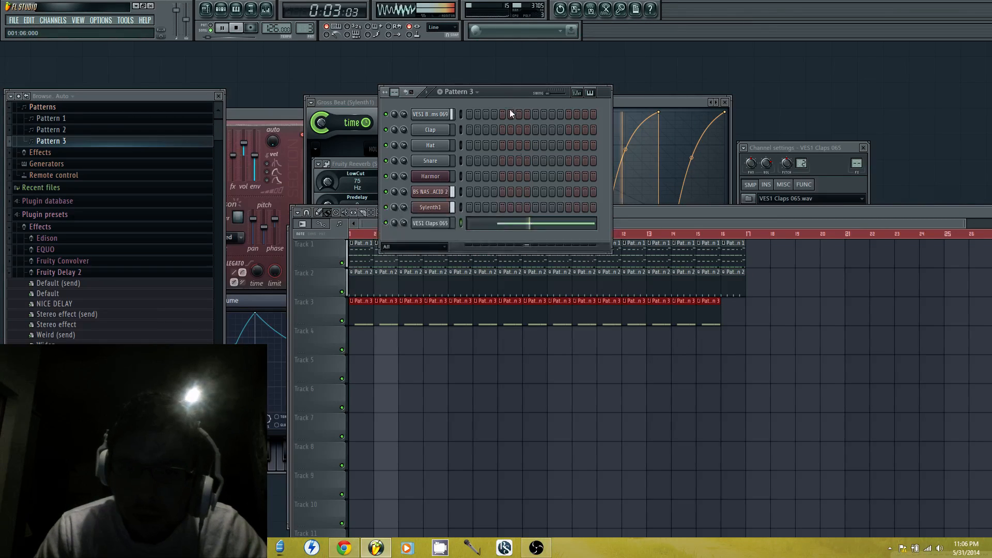
{"action": "key", "text": "space"}
Set the piano roll snap to none, nudge both clap notes slightly later so the first starts at 1:04:019, and check playback
{"action": "right_click", "coordinate": [435, 225]}
{"action": "left_click", "coordinate": [454, 225]}
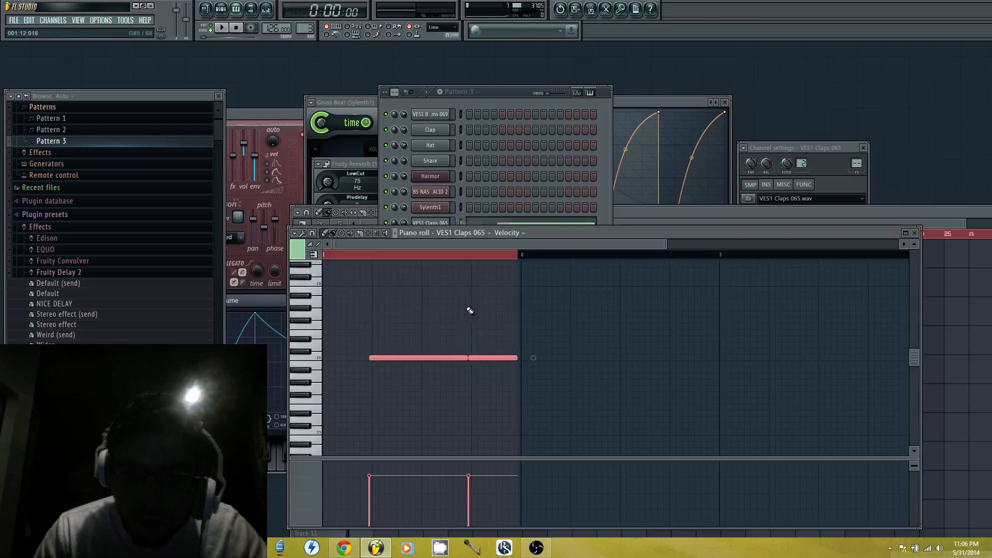
{"action": "left_click", "coordinate": [292, 233]}
{"action": "mouse_move", "coordinate": [334, 299]}
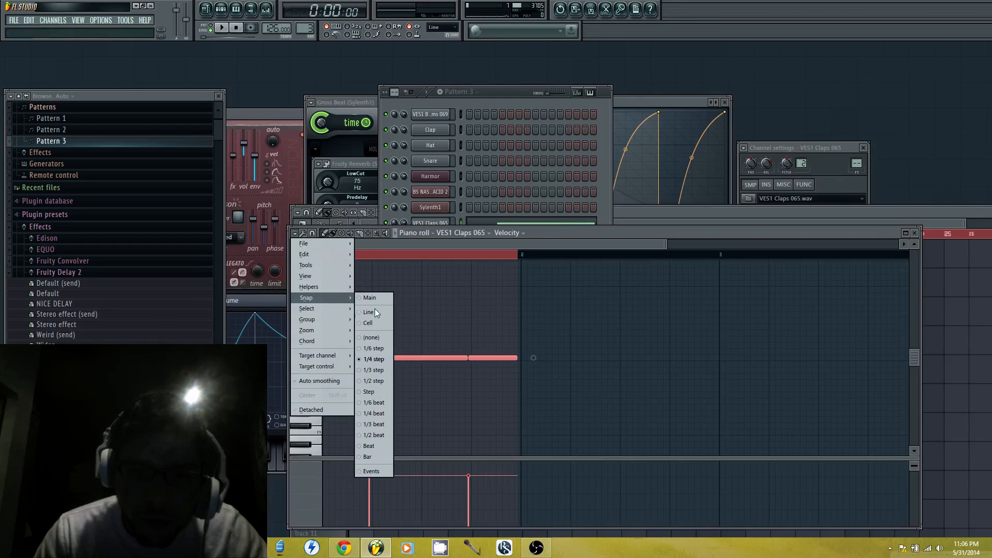
{"action": "left_click", "coordinate": [380, 338]}
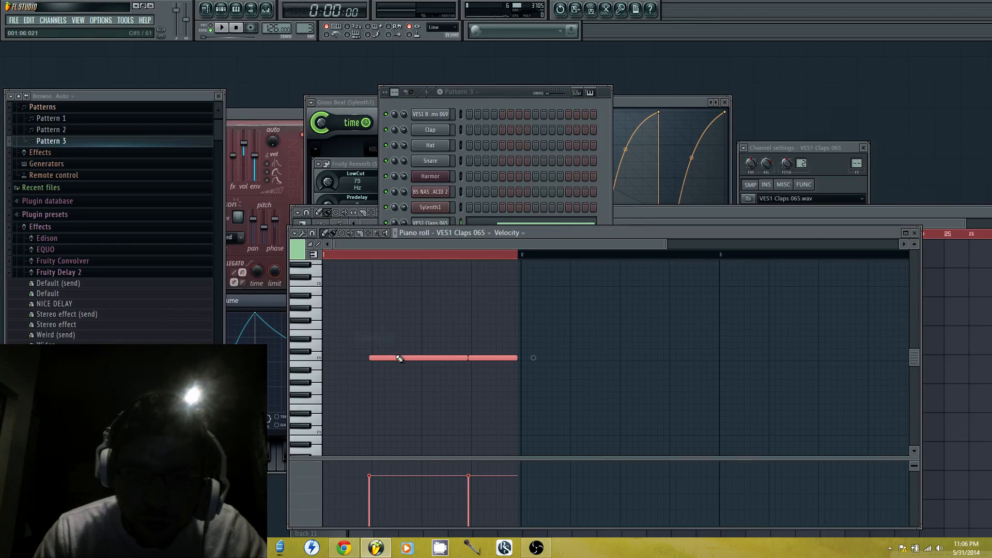
{"action": "left_click_drag", "start_coordinate": [391, 357], "coordinate": [393, 357]}
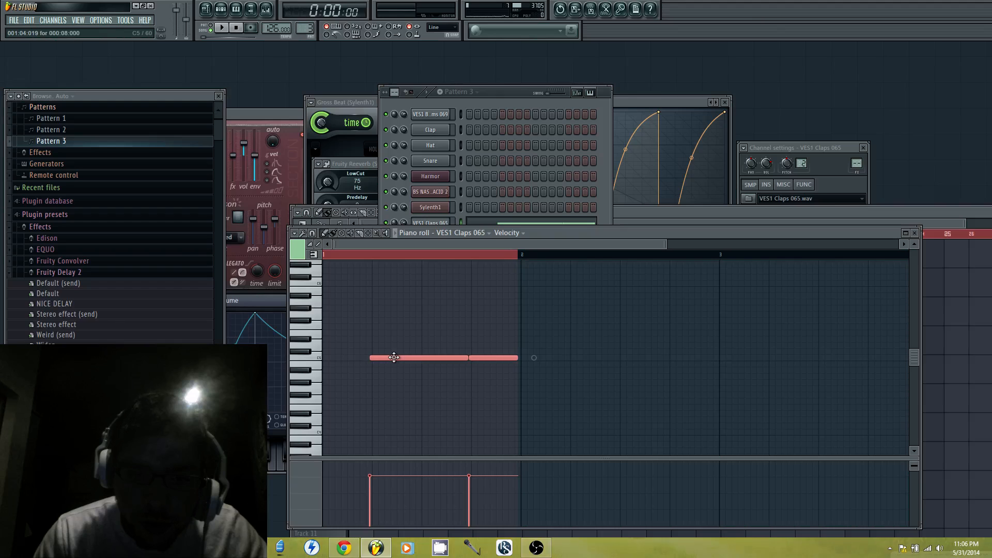
{"action": "key", "text": "space"}
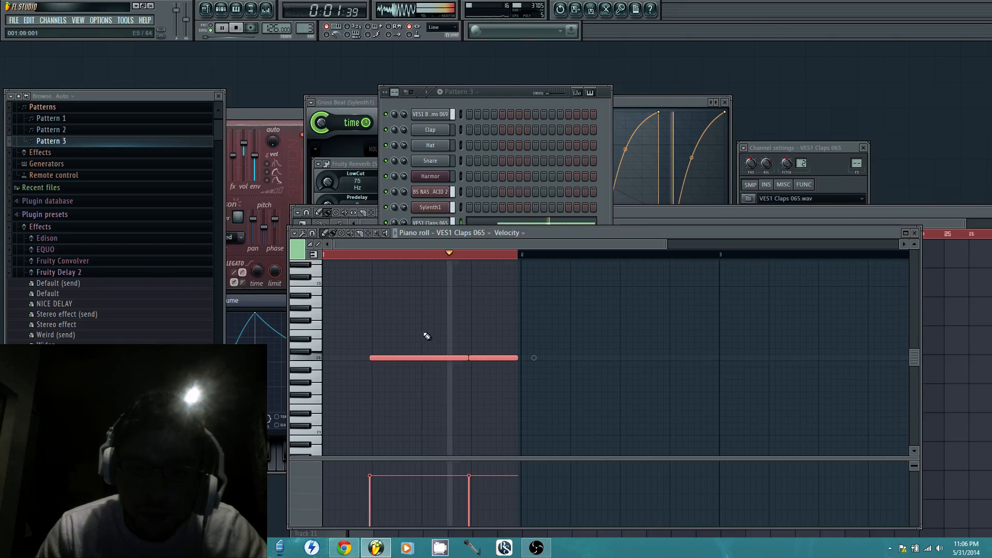
{"action": "key", "text": "space"}
Route the VES1 Claps 065 channel to mixer insert 7 and bring up that mixer track
{"action": "left_click", "coordinate": [506, 88]}
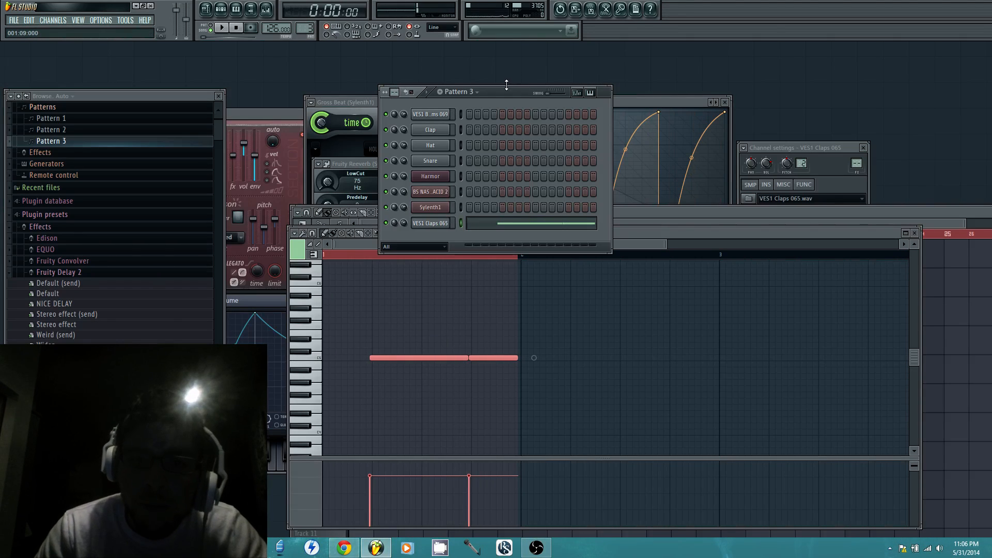
{"action": "left_click", "coordinate": [443, 224]}
{"action": "left_click", "coordinate": [443, 224]}
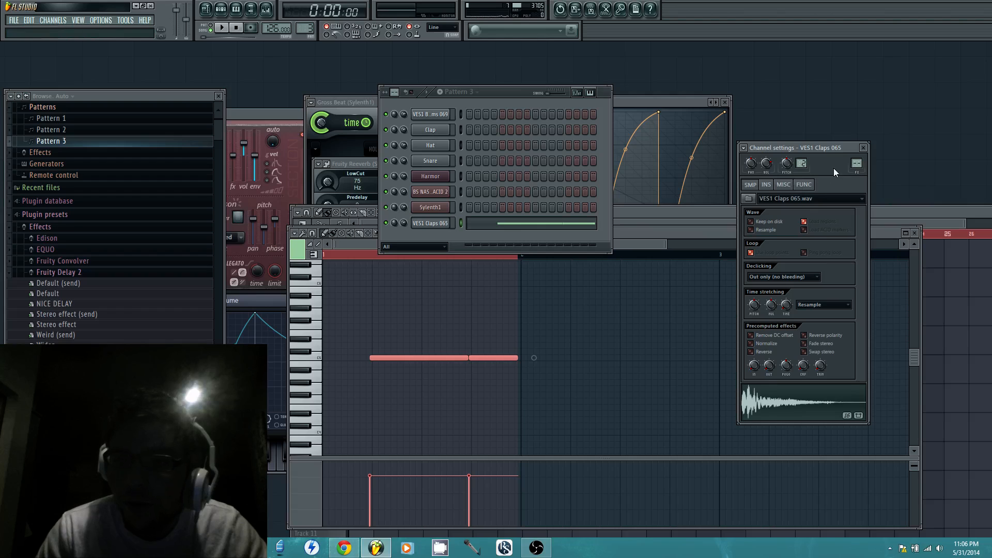
{"action": "left_click", "coordinate": [744, 147]}
{"action": "left_click", "coordinate": [768, 169]}
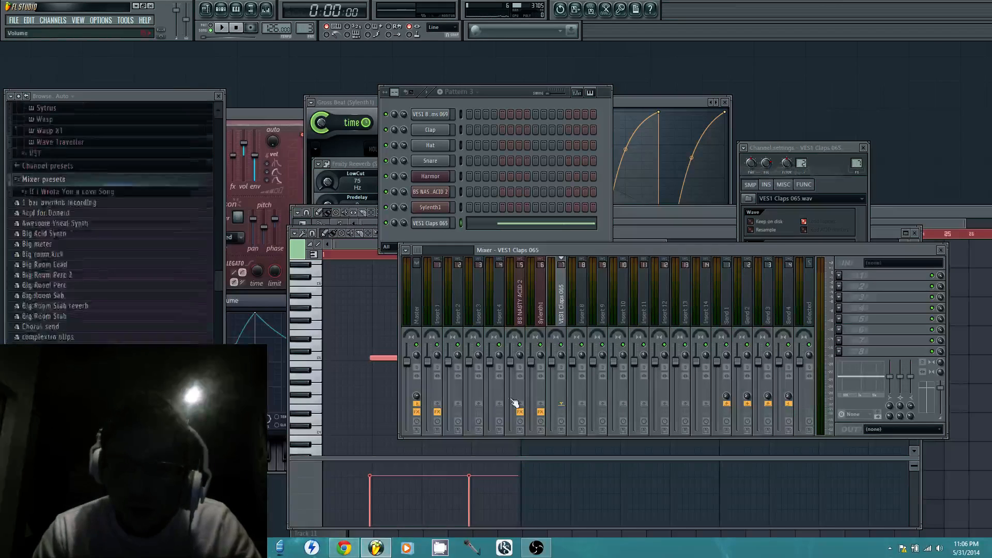
Switch to the YouTube livestream page in Chrome and post the comment "no genre, just doing whatever :) going with acid though"
{"action": "left_click", "coordinate": [351, 549]}
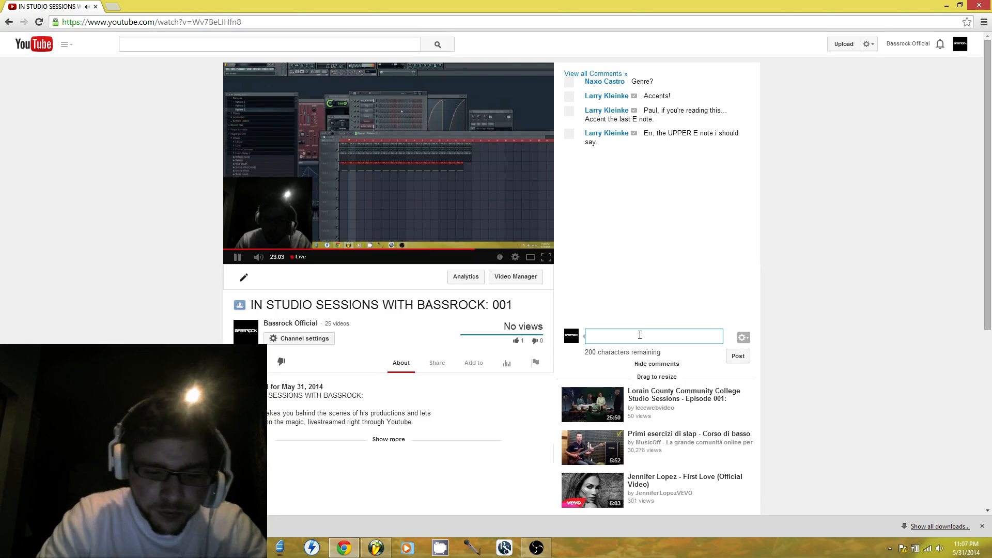
{"action": "type", "text": "ghe"}
{"action": "key", "text": "BackSpace"}
{"action": "key", "text": "BackSpace"}
{"action": "key", "text": "BackSpace"}
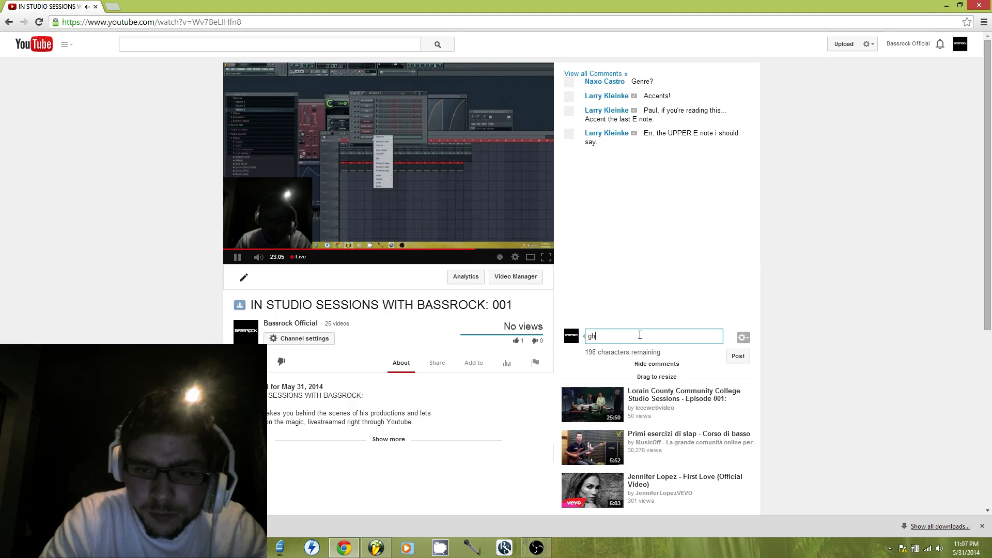
{"action": "type", "text": "no ge"}
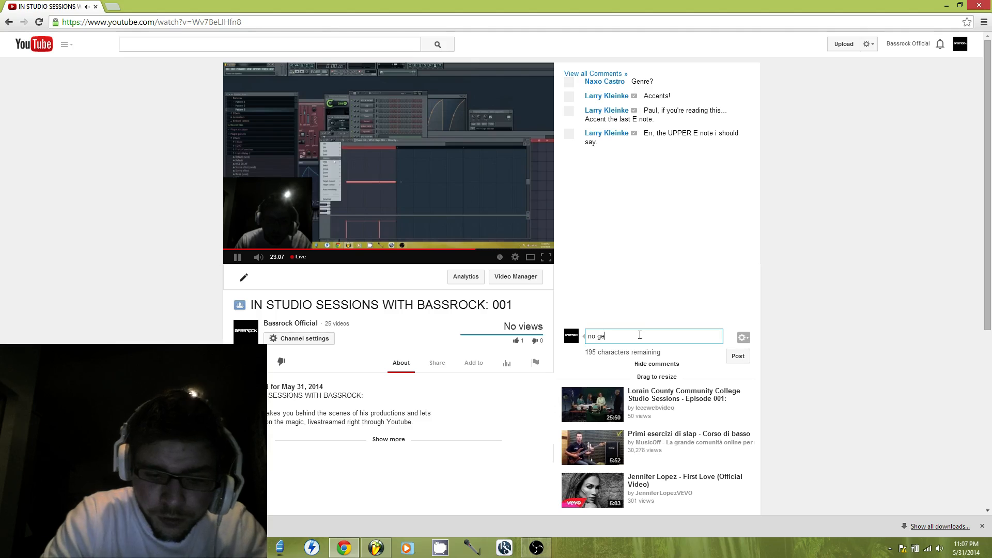
{"action": "type", "text": "nre, just doin"}
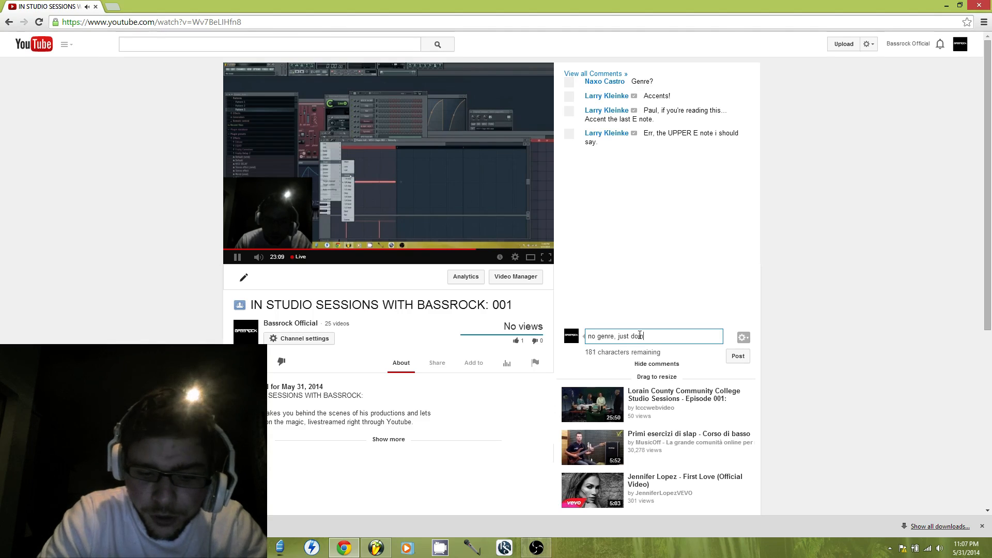
{"action": "type", "text": "g w"}
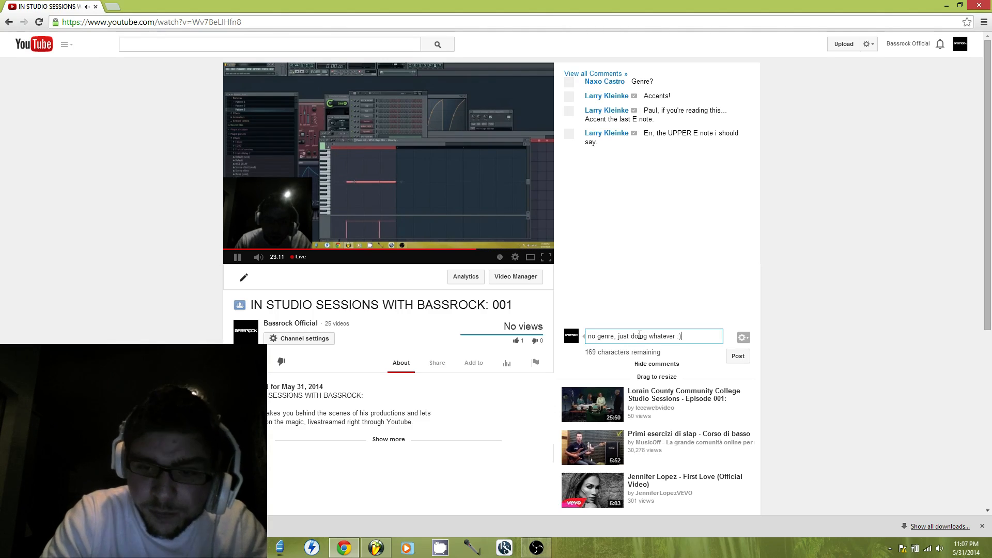
{"action": "type", "text": "hatever :) going"}
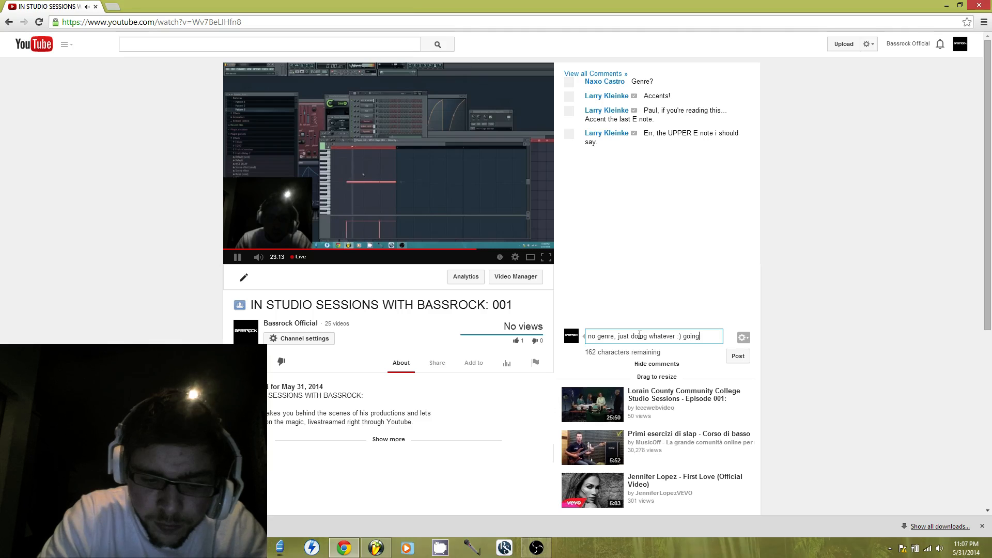
{"action": "type", "text": " with acid though"}
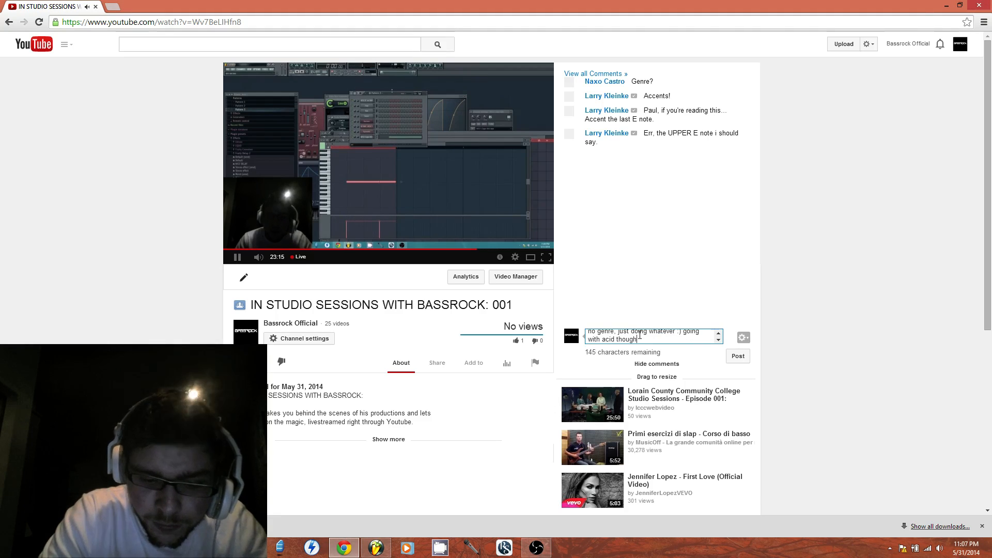
{"action": "key", "text": "Return"}
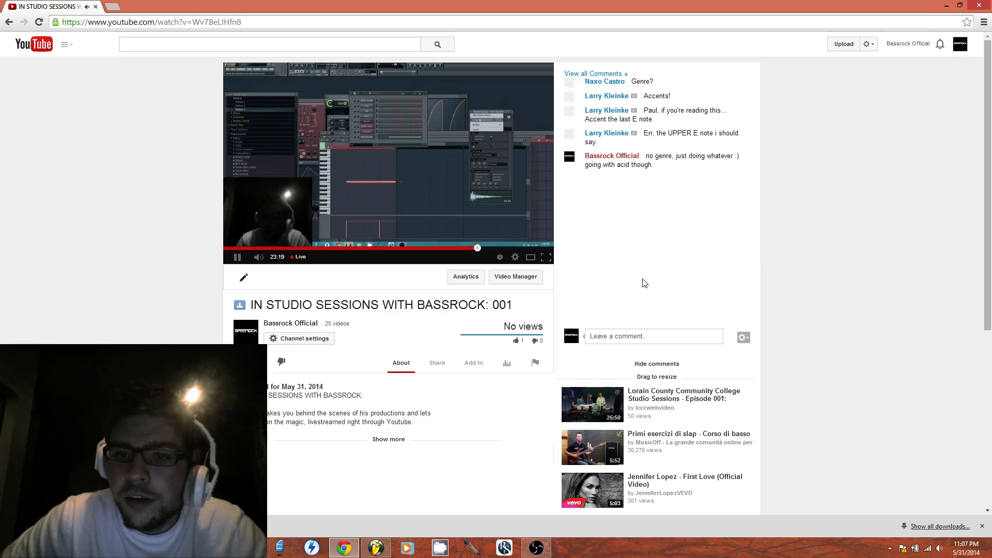
{"action": "left_click", "coordinate": [639, 335]}
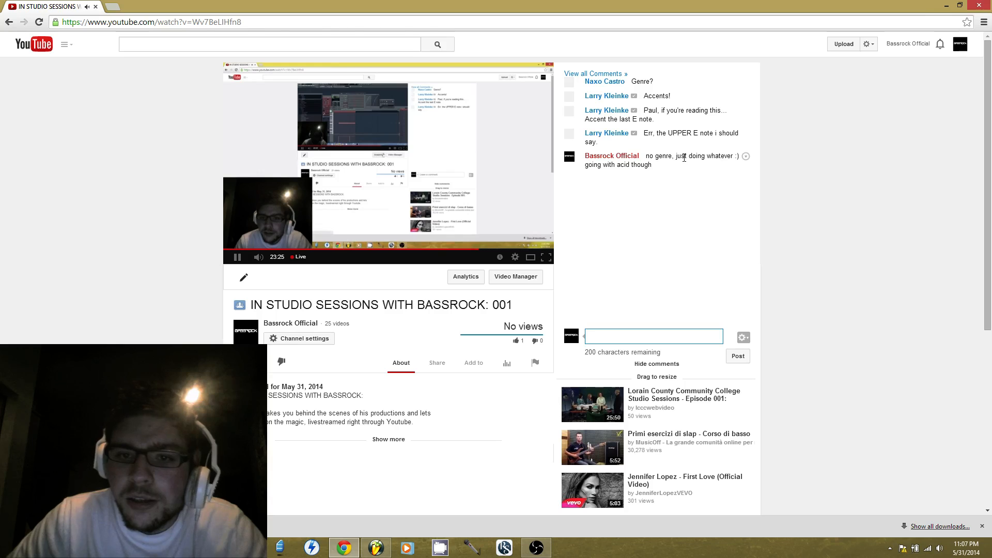
Return to FL Studio and load Fruity Parametric EQ 2 in the first effect slot of the VES1 Claps 065 mixer track
{"action": "left_click", "coordinate": [380, 548]}
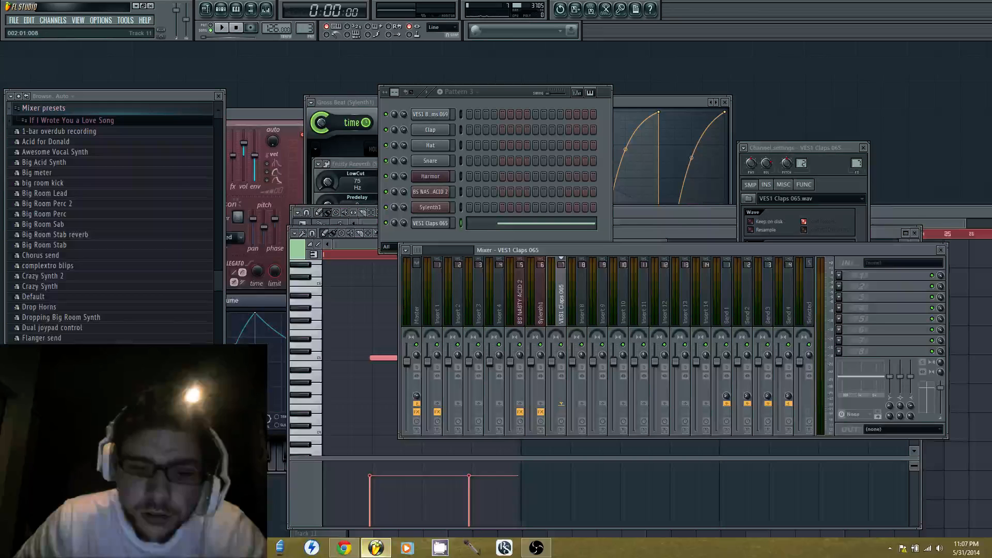
{"action": "left_click", "coordinate": [441, 240]}
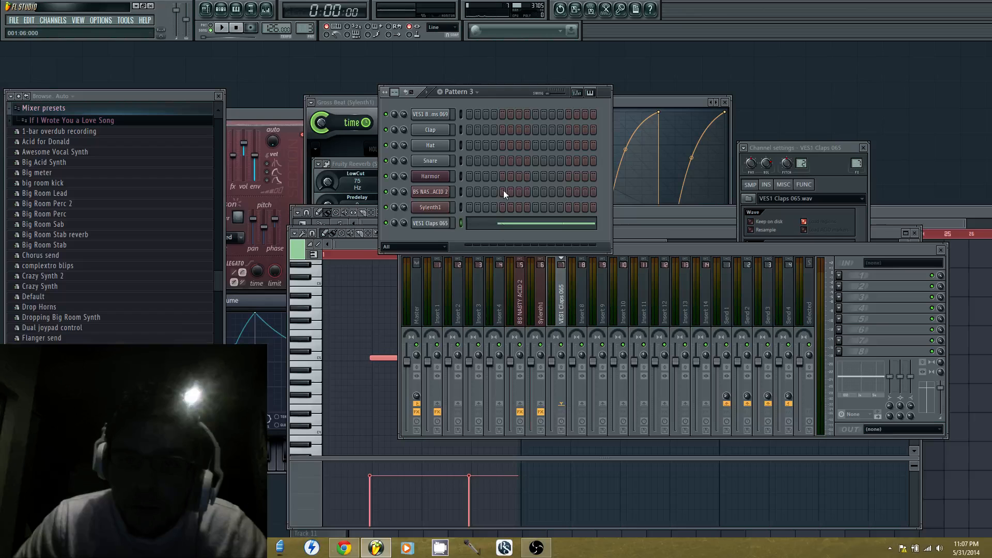
{"action": "left_click", "coordinate": [835, 281]}
{"action": "left_click", "coordinate": [890, 473]}
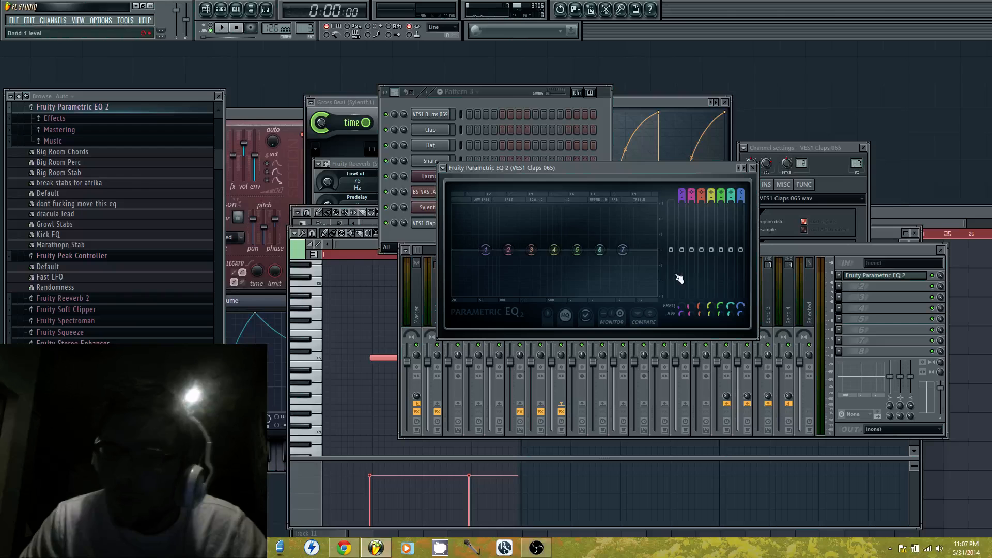
Boost EQ band 6 in the highs and move band 4 into the lows as a second boost, auditioning the clap pattern
{"action": "left_click_drag", "start_coordinate": [600, 250], "coordinate": [625, 236]}
{"action": "left_click_drag", "start_coordinate": [555, 250], "coordinate": [512, 240]}
{"action": "left_click", "coordinate": [222, 27]}
{"action": "key", "text": "space"}
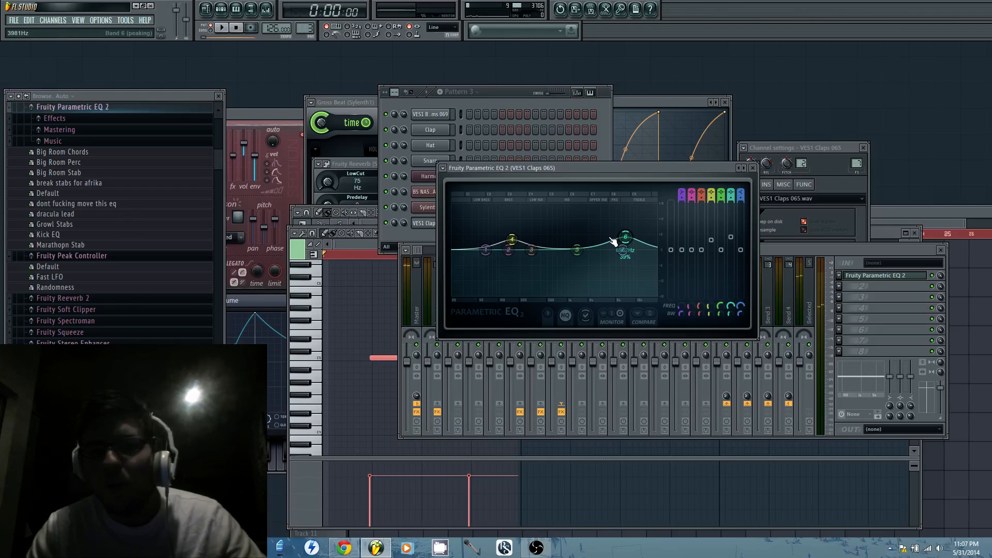
Try flatter settings for bands 4 and 6 with a band 5 dip around 934 Hz on the clap EQ
{"action": "left_click_drag", "start_coordinate": [628, 238], "coordinate": [624, 246]}
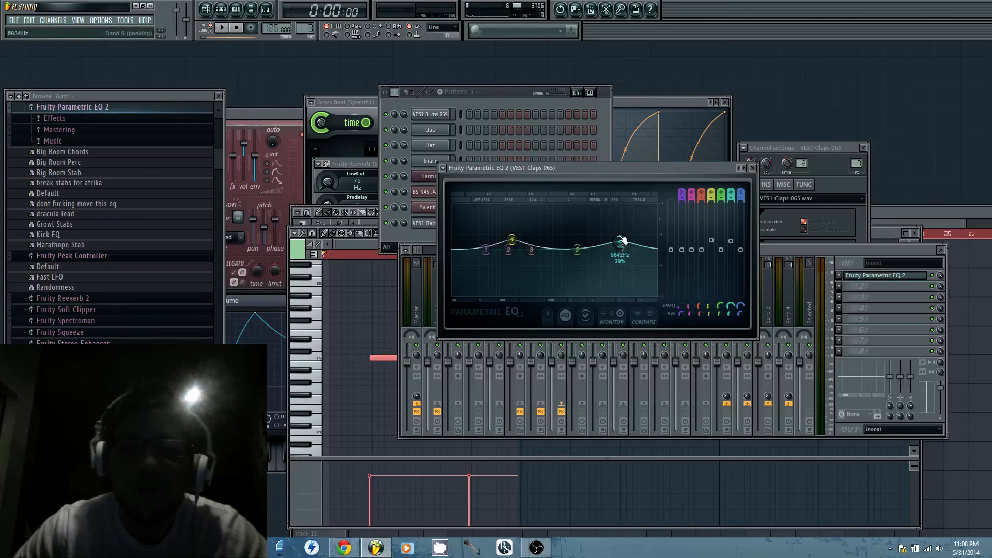
{"action": "mouse_move", "coordinate": [620, 242]}
{"action": "left_mouse_down"}
{"action": "mouse_move", "coordinate": [627, 227]}
{"action": "mouse_move", "coordinate": [624, 248]}
{"action": "left_mouse_up"}
{"action": "left_click_drag", "start_coordinate": [512, 240], "coordinate": [511, 250]}
{"action": "left_click_drag", "start_coordinate": [578, 257], "coordinate": [567, 264]}
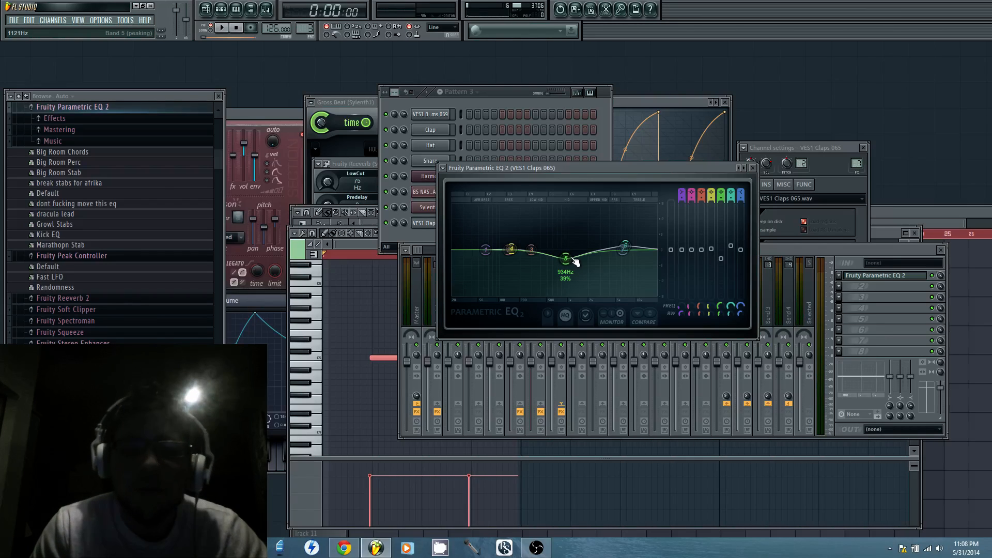
{"action": "left_click_drag", "start_coordinate": [576, 262], "coordinate": [626, 242]}
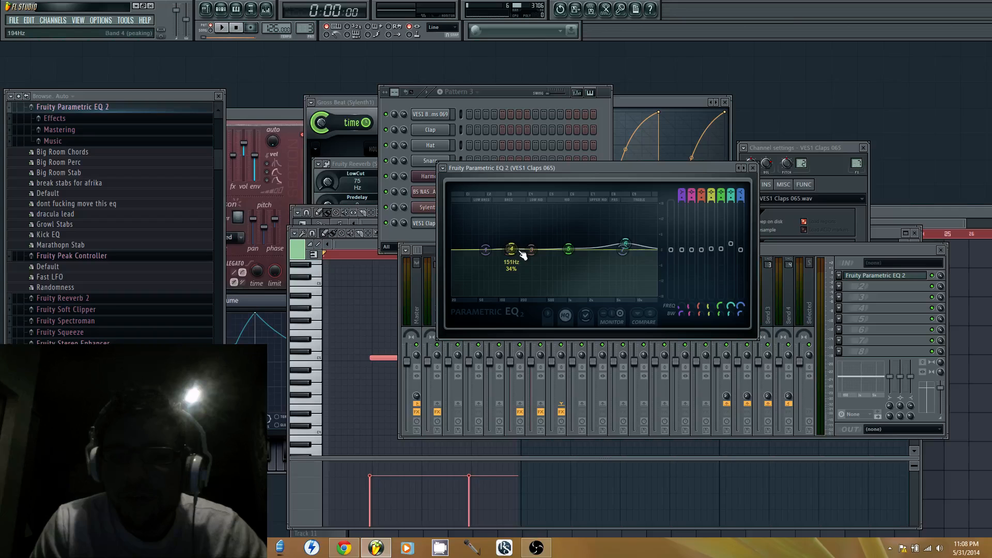
Raise the clap EQ's band 4 near 155 Hz and its high band 6 into moderate boosts while checking playback
{"action": "left_click_drag", "start_coordinate": [511, 250], "coordinate": [512, 242]}
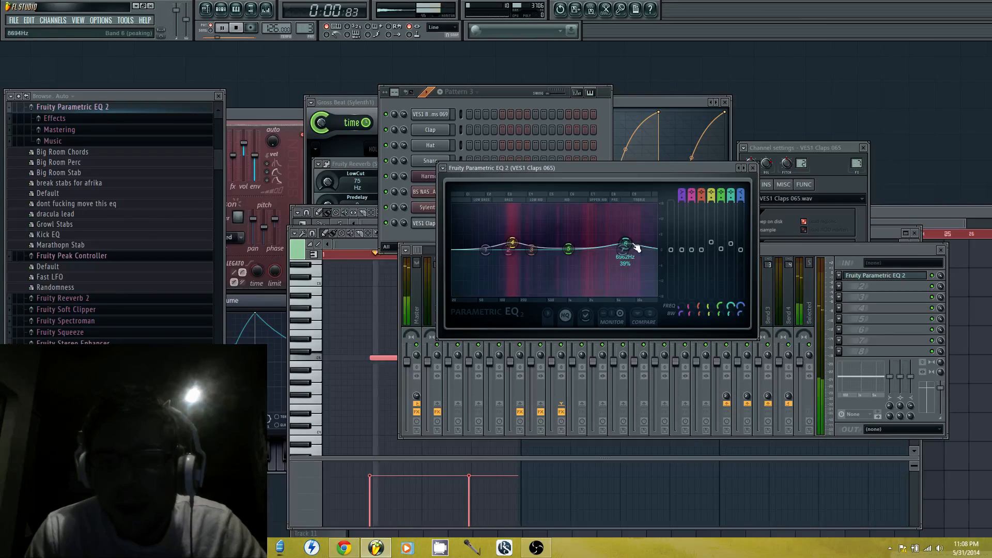
{"action": "left_click_drag", "start_coordinate": [625, 244], "coordinate": [624, 238]}
{"action": "key", "text": "space"}
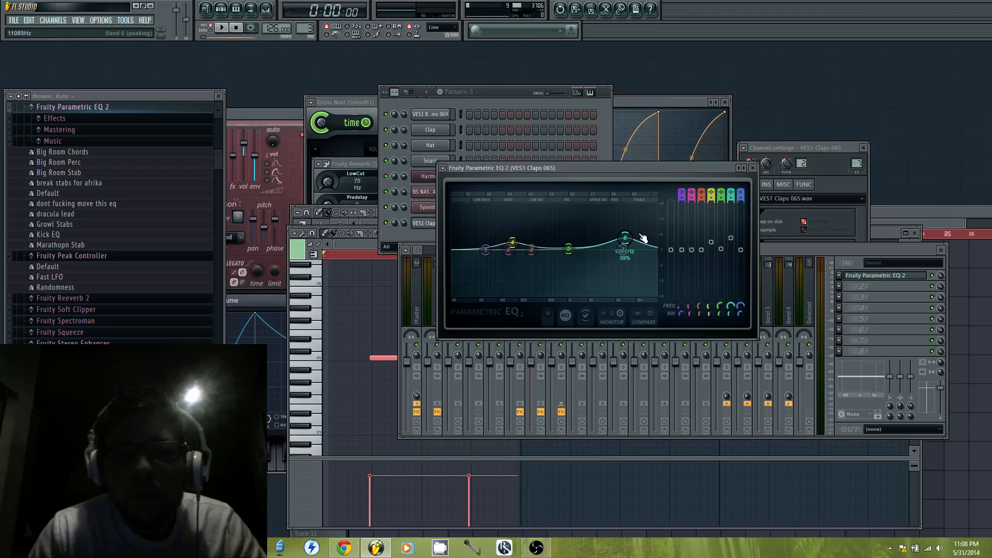
{"action": "left_click_drag", "start_coordinate": [626, 238], "coordinate": [624, 240]}
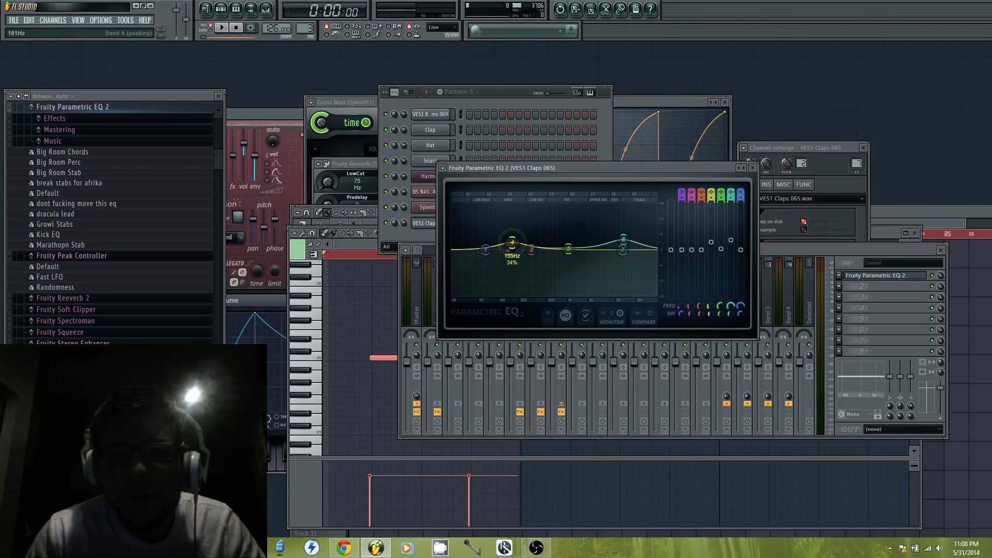
{"action": "left_click_drag", "start_coordinate": [512, 242], "coordinate": [512, 241]}
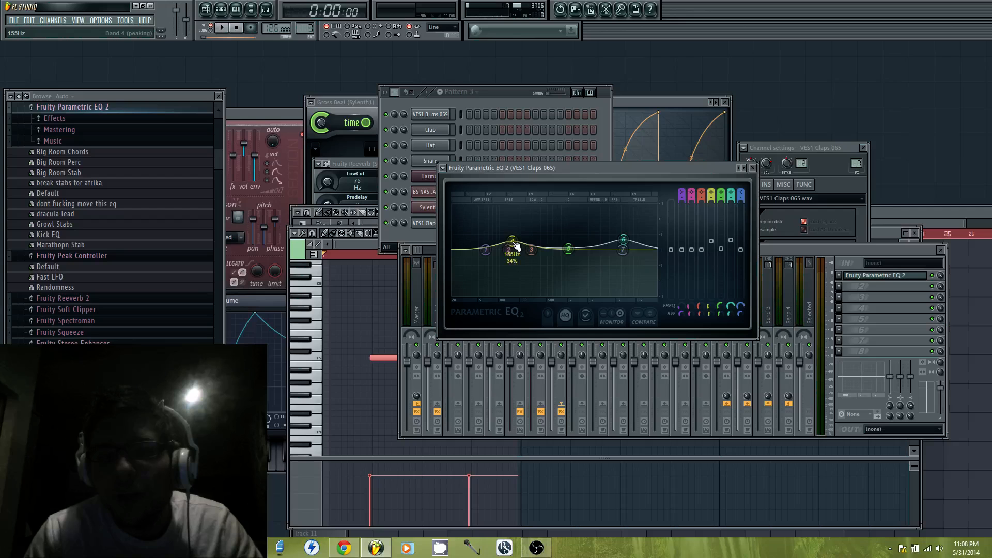
{"action": "left_click_drag", "start_coordinate": [512, 240], "coordinate": [510, 238]}
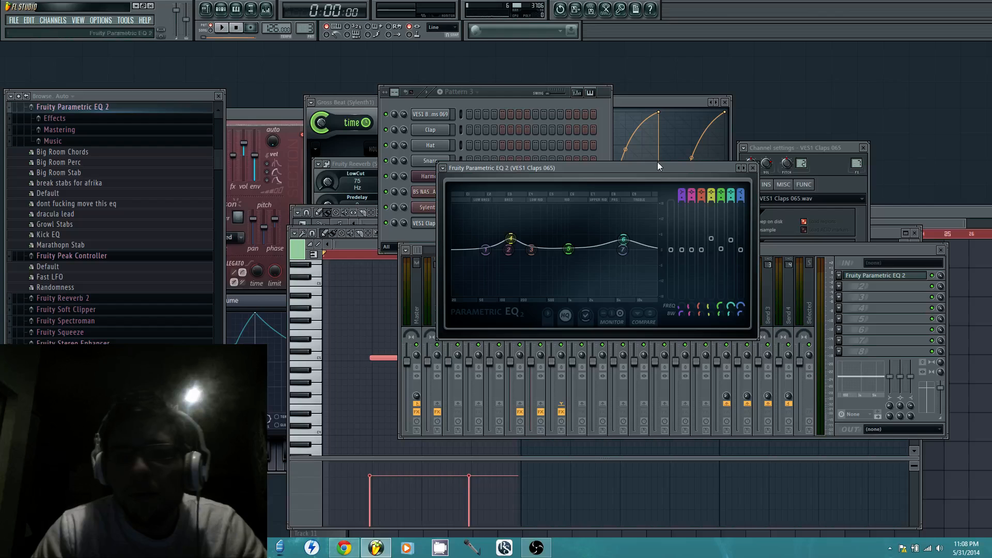
Move the EQ window clear of the channel rack and fine-tune the band 4 boost near 147 Hz during pattern playback
{"action": "left_click_drag", "start_coordinate": [615, 168], "coordinate": [671, 143]}
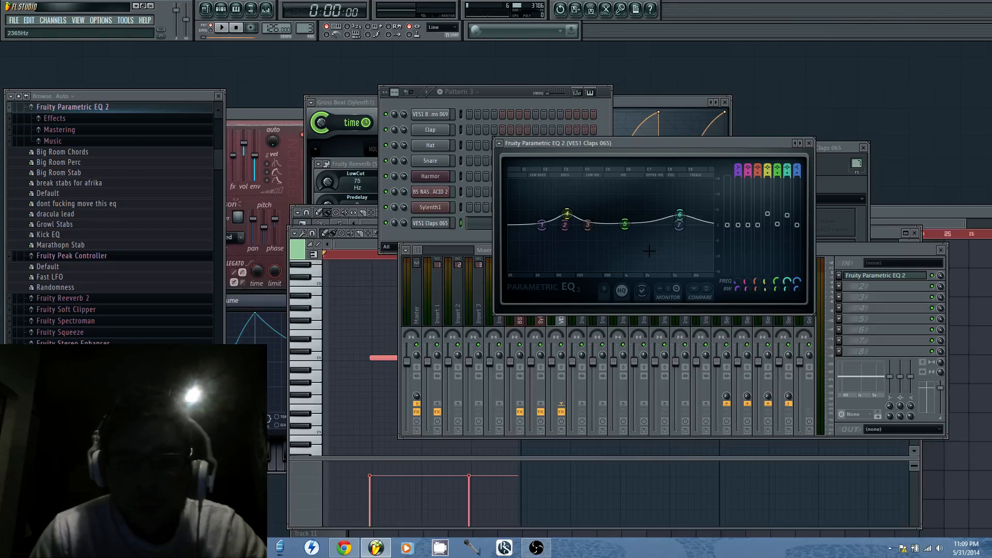
{"action": "key", "text": "space"}
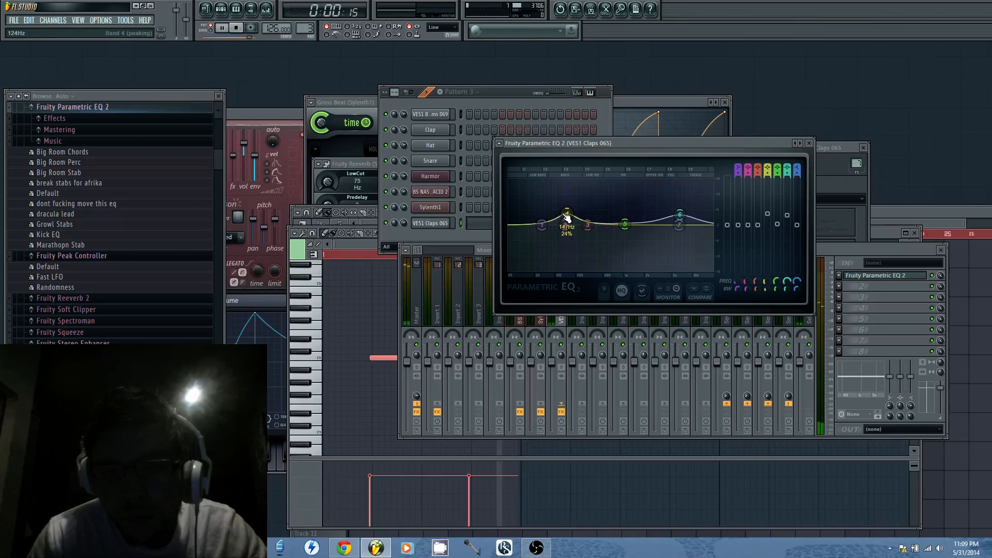
{"action": "mouse_move", "coordinate": [567, 217]}
{"action": "left_mouse_down"}
{"action": "mouse_move", "coordinate": [564, 237]}
{"action": "mouse_move", "coordinate": [565, 204]}
{"action": "mouse_move", "coordinate": [565, 214]}
{"action": "left_mouse_up"}
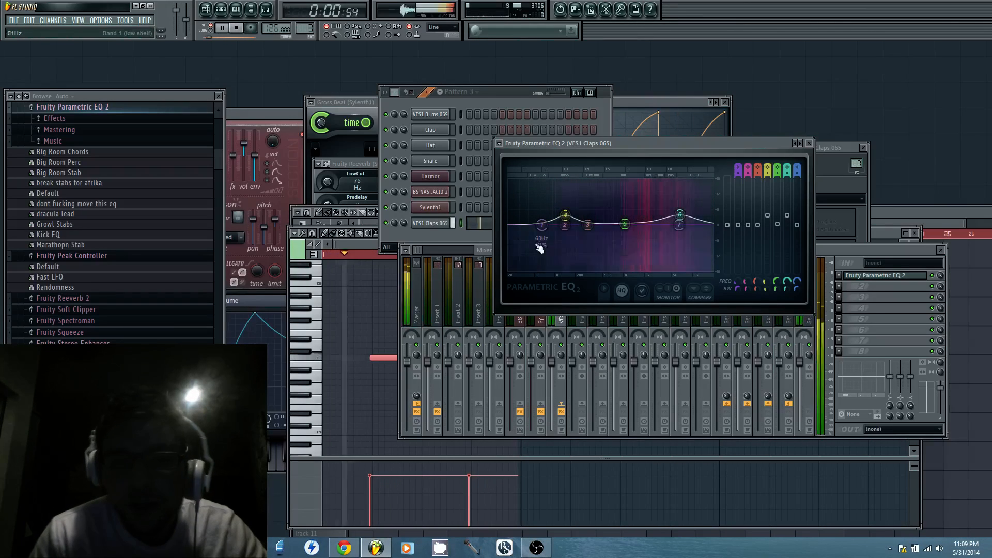
{"action": "left_click", "coordinate": [473, 233]}
{"action": "key", "text": "space"}
Bring up the playlist and play the arrangement from bar 1 to hear the equalized claps in context
{"action": "left_click", "coordinate": [889, 213]}
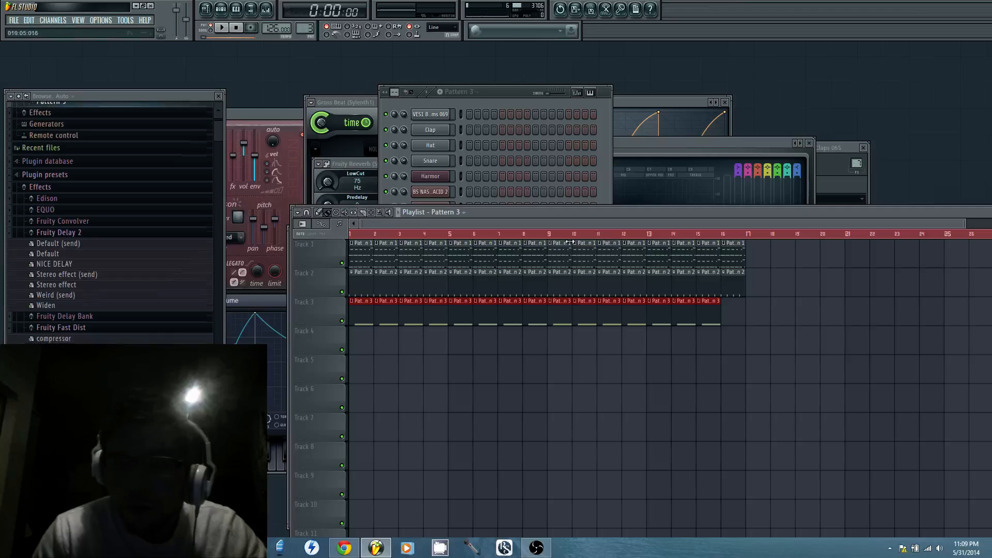
{"action": "key", "text": "space"}
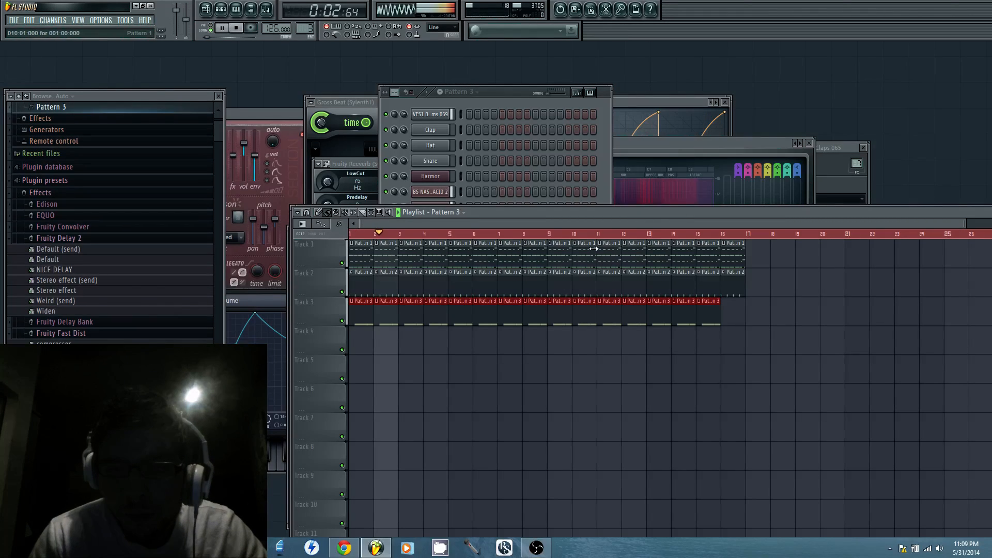
{"action": "left_click", "coordinate": [499, 101]}
{"action": "key", "text": "space"}
Open the VES1 Claps 065 channel's mixer track and load ThrillseekerXTC blue in effect slot 4
{"action": "left_click", "coordinate": [440, 225]}
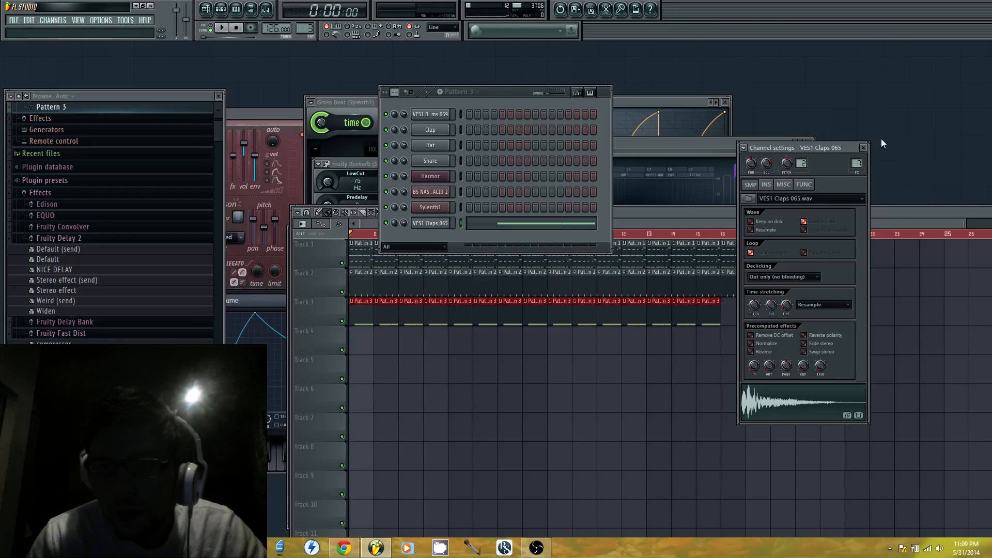
{"action": "double_click", "coordinate": [856, 163]}
{"action": "left_click", "coordinate": [847, 312]}
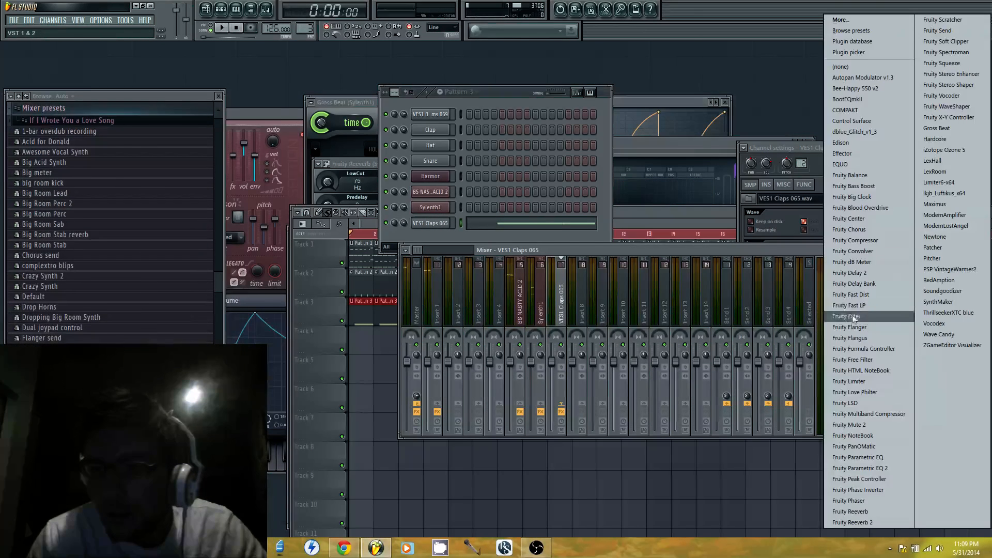
{"action": "left_click", "coordinate": [964, 311]}
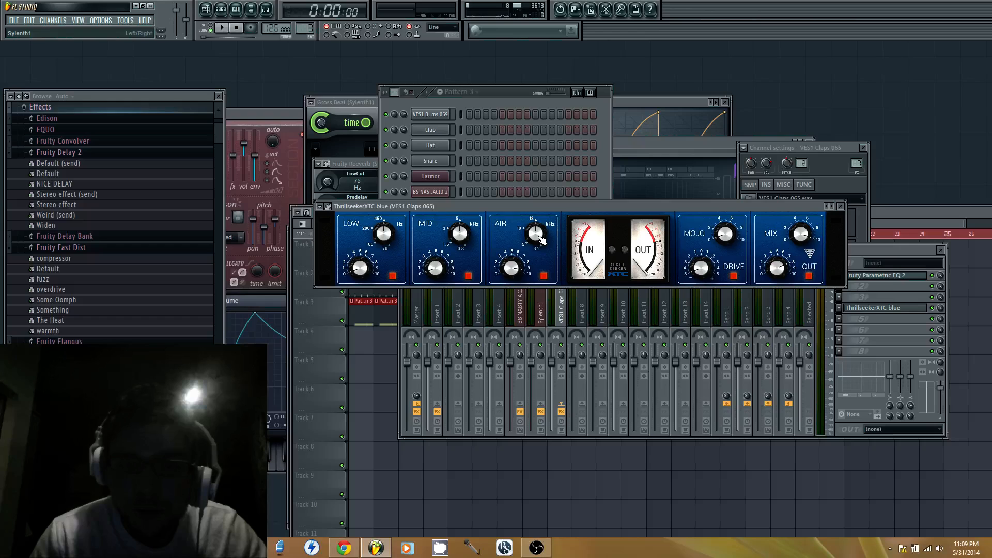
Play the clap pattern to compare ThrillseekerXTC blue on and off, and try adjusting its low gain
{"action": "left_click", "coordinate": [221, 28]}
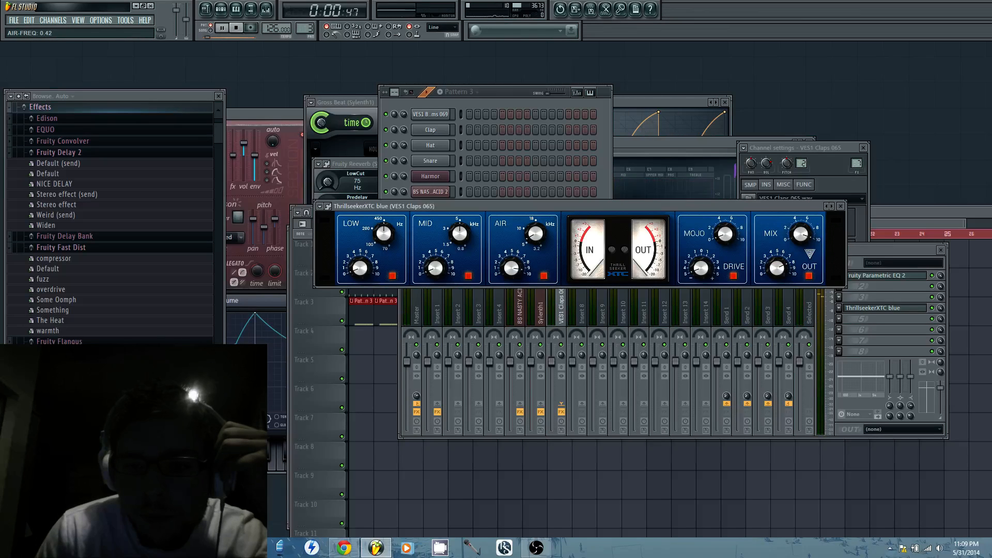
{"action": "left_click", "coordinate": [937, 312]}
{"action": "left_click", "coordinate": [510, 212]}
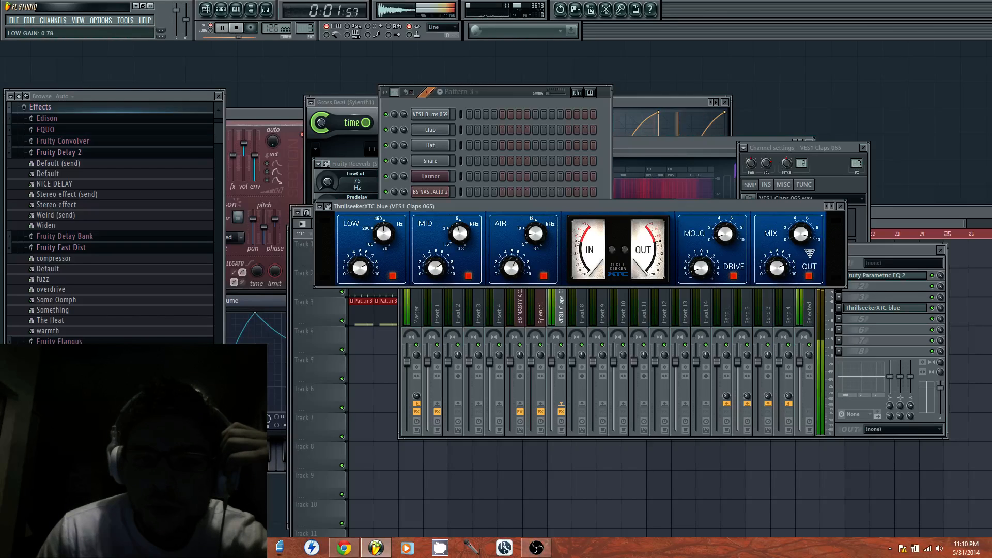
{"action": "left_click_drag", "start_coordinate": [383, 234], "coordinate": [368, 273]}
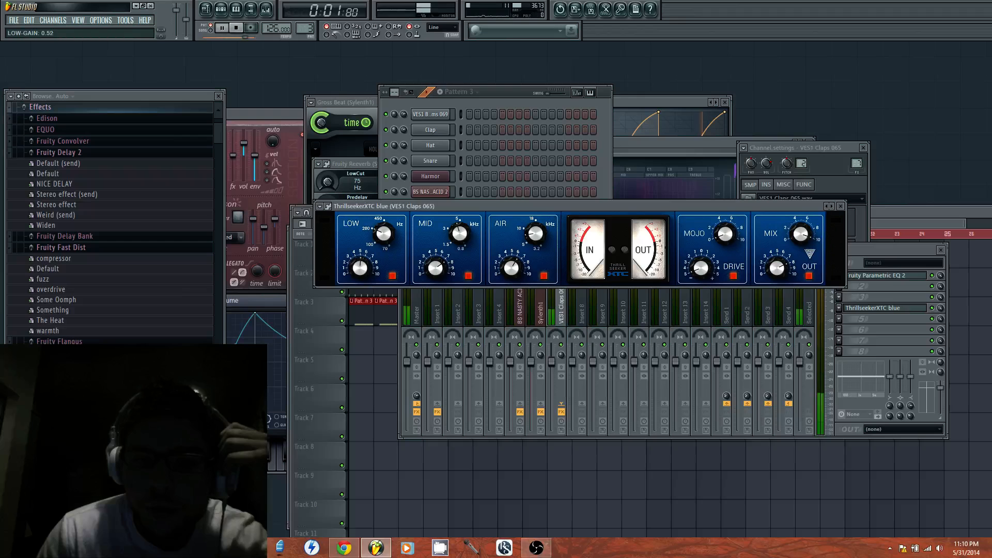
{"action": "key", "text": "space"}
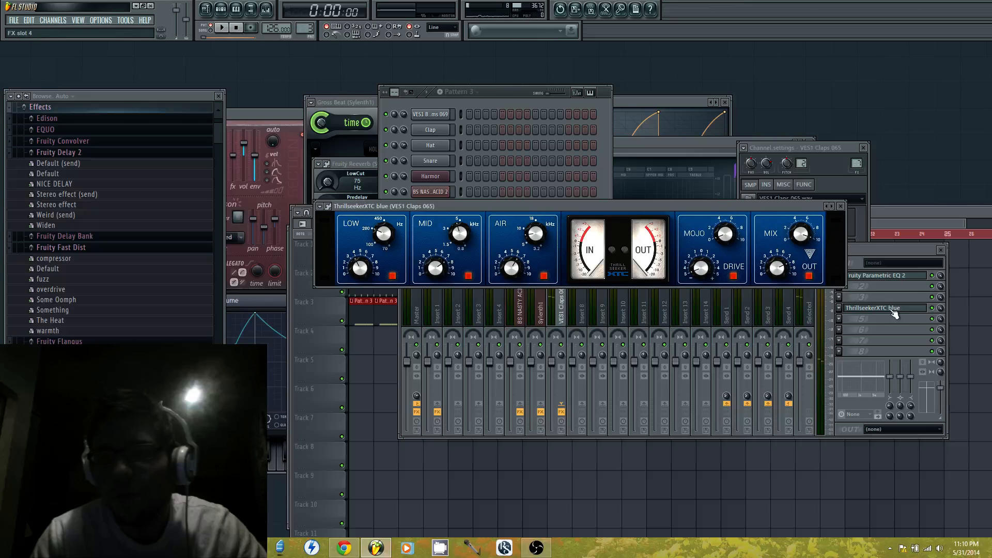
Raise the band 4 boost in the claps' Parametric EQ 2 to about 6.7 dB near 138 Hz, checking with playback
{"action": "left_click", "coordinate": [886, 277]}
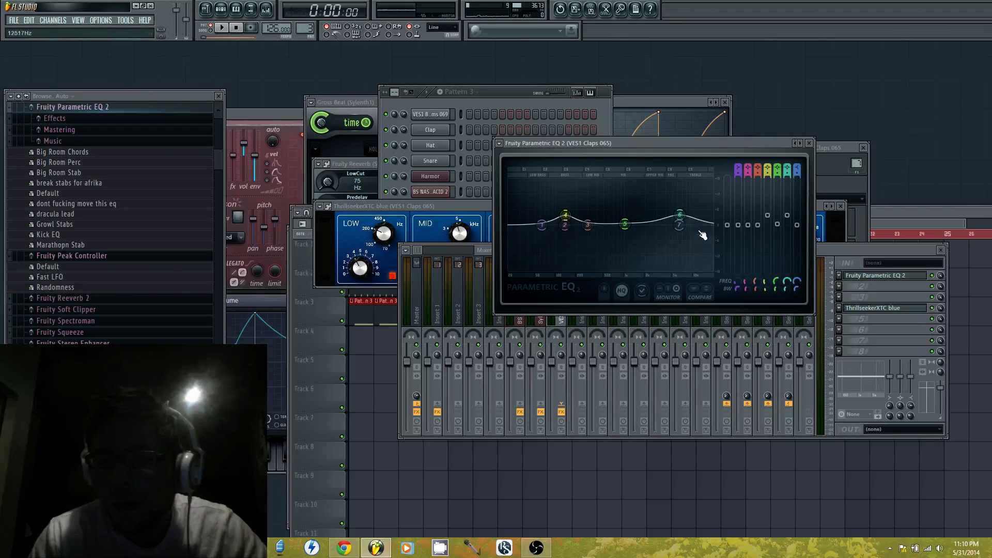
{"action": "mouse_move", "coordinate": [681, 221]}
{"action": "left_mouse_down"}
{"action": "mouse_move", "coordinate": [680, 213]}
{"action": "mouse_move", "coordinate": [683, 225]}
{"action": "left_mouse_up"}
{"action": "key", "text": "space"}
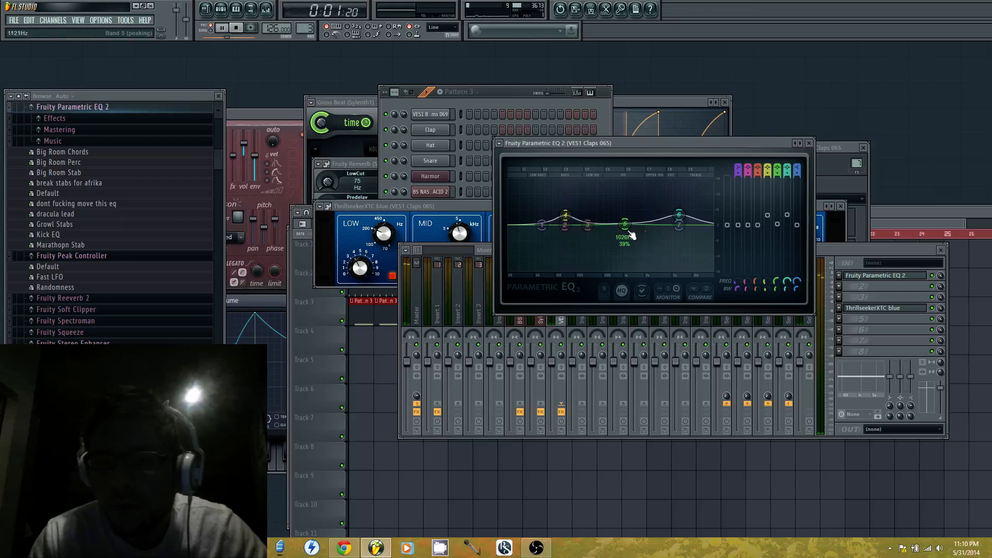
{"action": "left_click_drag", "start_coordinate": [566, 216], "coordinate": [568, 212]}
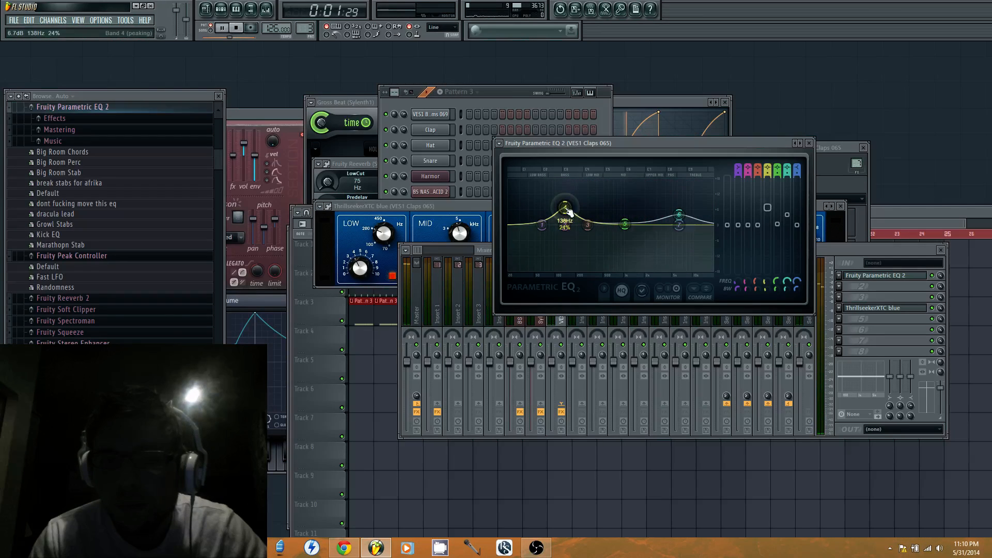
{"action": "key", "text": "space"}
Play the arrangement from bar 3 to hear the adjusted claps and bring their EQ back into view
{"action": "left_click", "coordinate": [339, 307]}
{"action": "left_click", "coordinate": [399, 234]}
{"action": "key", "text": "space"}
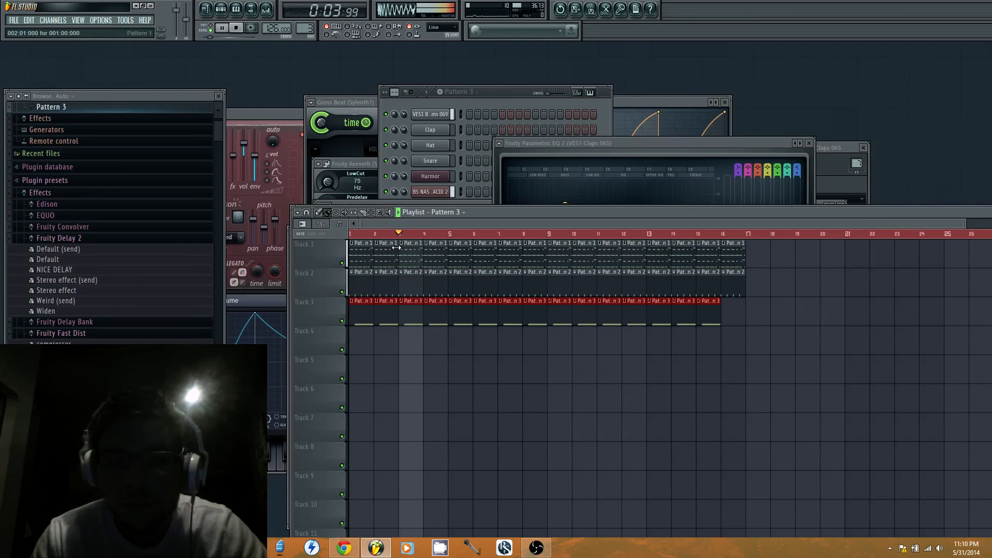
{"action": "left_click", "coordinate": [678, 142]}
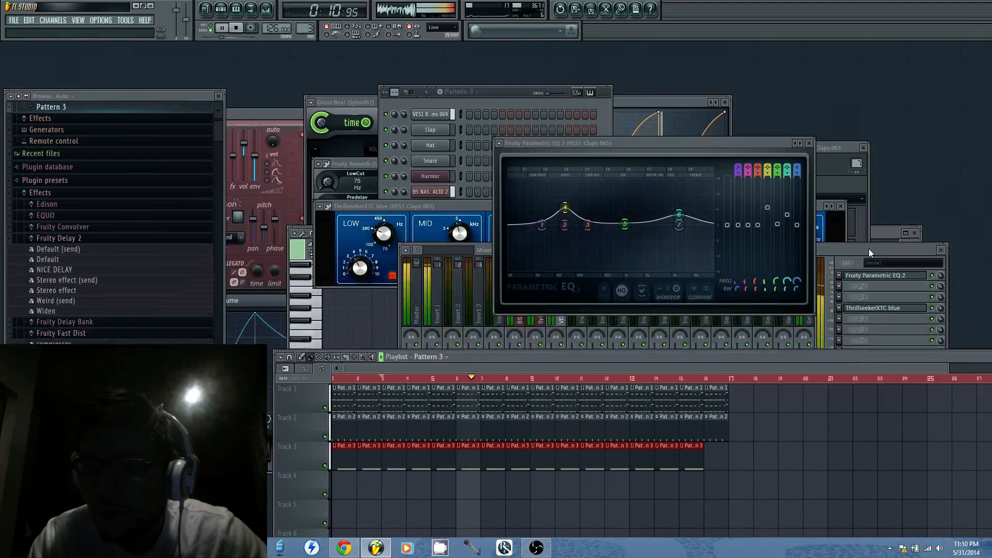
Load Fruity Limiter in effect slot 6 of the VES1 Claps 065 mixer track and play the arrangement through it
{"action": "left_click", "coordinate": [869, 249]}
{"action": "left_click", "coordinate": [840, 319]}
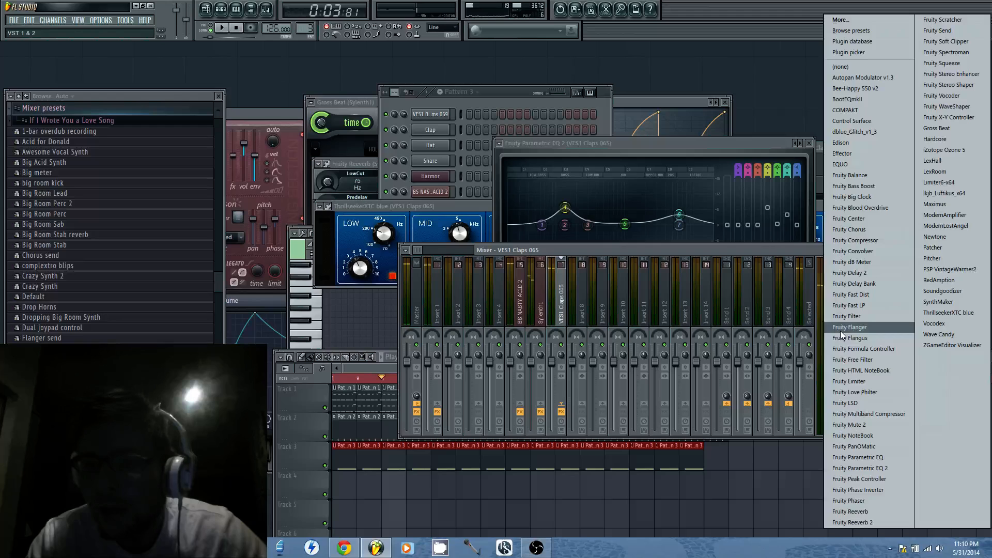
{"action": "left_click", "coordinate": [866, 380]}
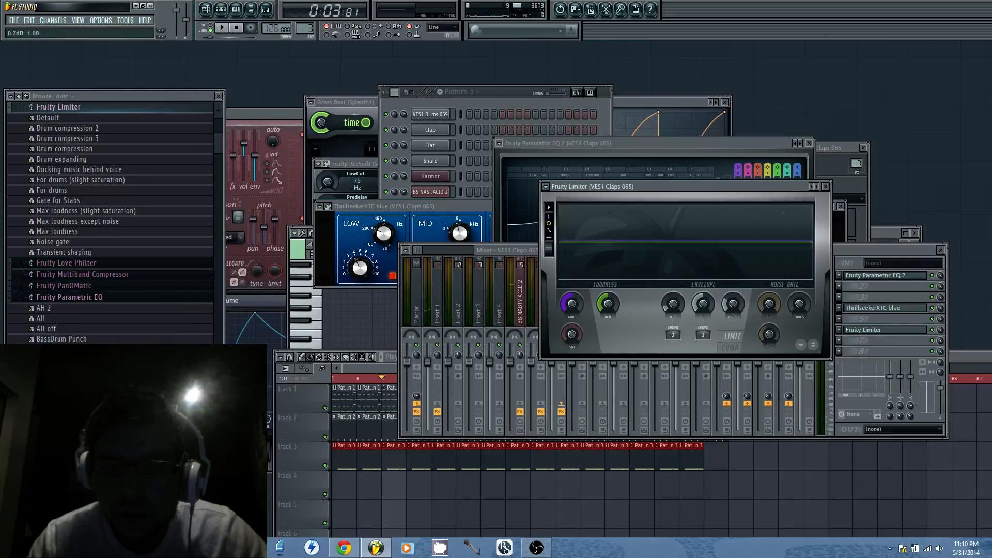
{"action": "key", "text": "space"}
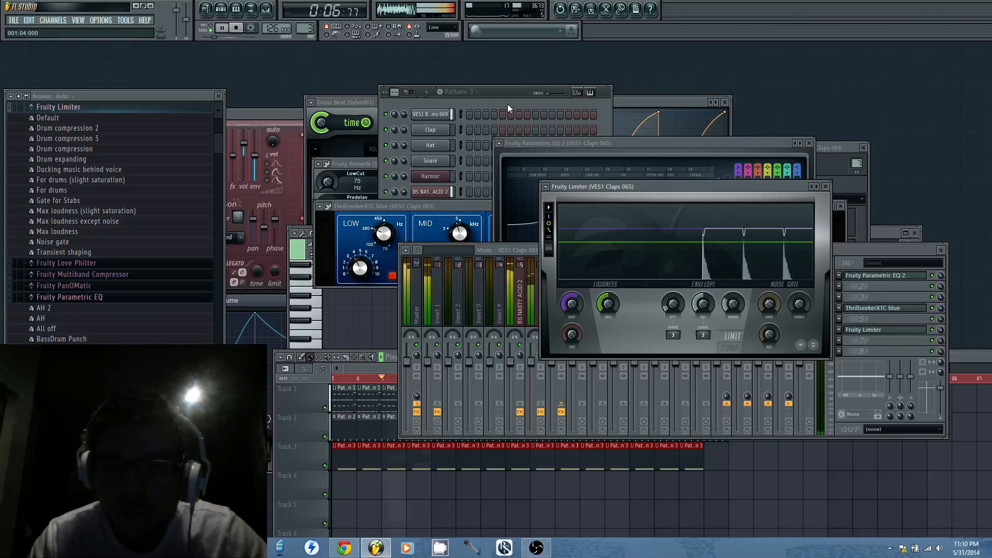
{"action": "key", "text": "space"}
Cut the claps' EQ band 5 by about 4.3 dB at 805 Hz, and set the sample's precomputed fade-out to 38%
{"action": "left_click", "coordinate": [625, 147]}
{"action": "left_click_drag", "start_coordinate": [621, 226], "coordinate": [617, 237]}
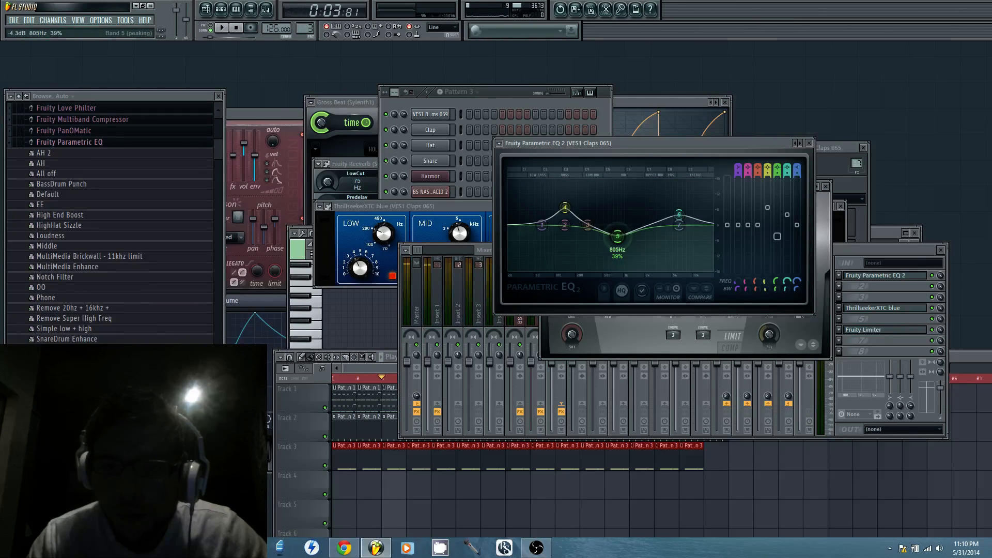
{"action": "left_click", "coordinate": [525, 104]}
{"action": "left_click", "coordinate": [439, 219]}
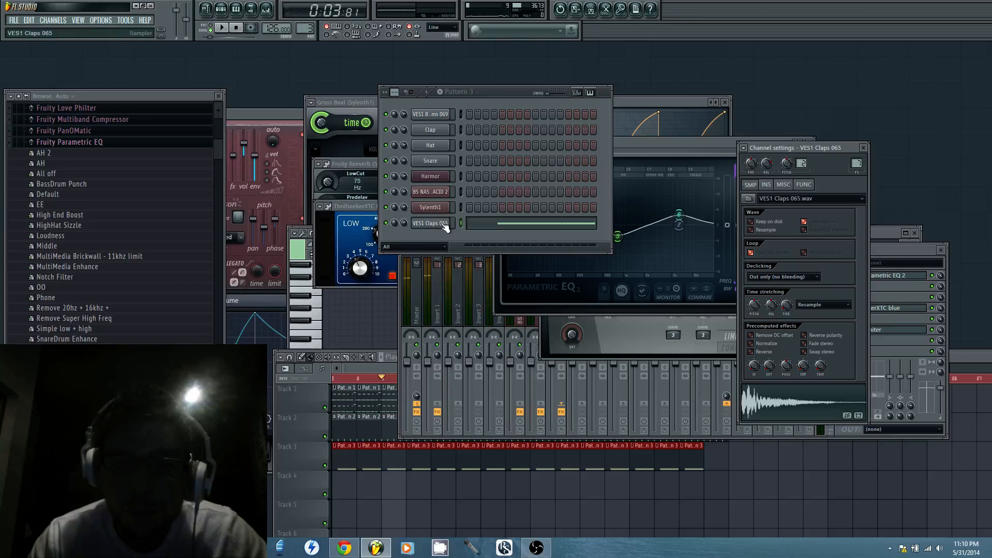
{"action": "left_click_drag", "start_coordinate": [769, 365], "coordinate": [769, 349]}
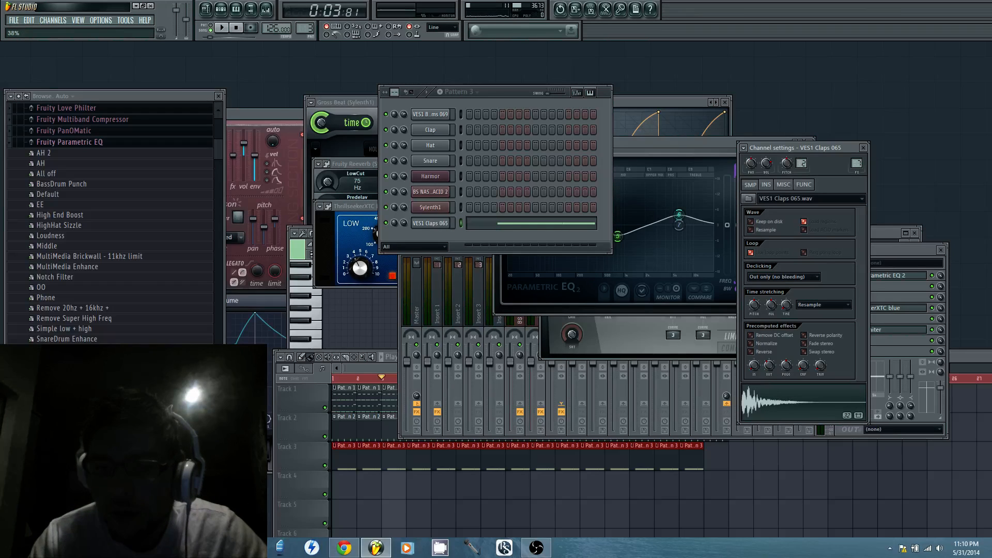
{"action": "key", "text": "space"}
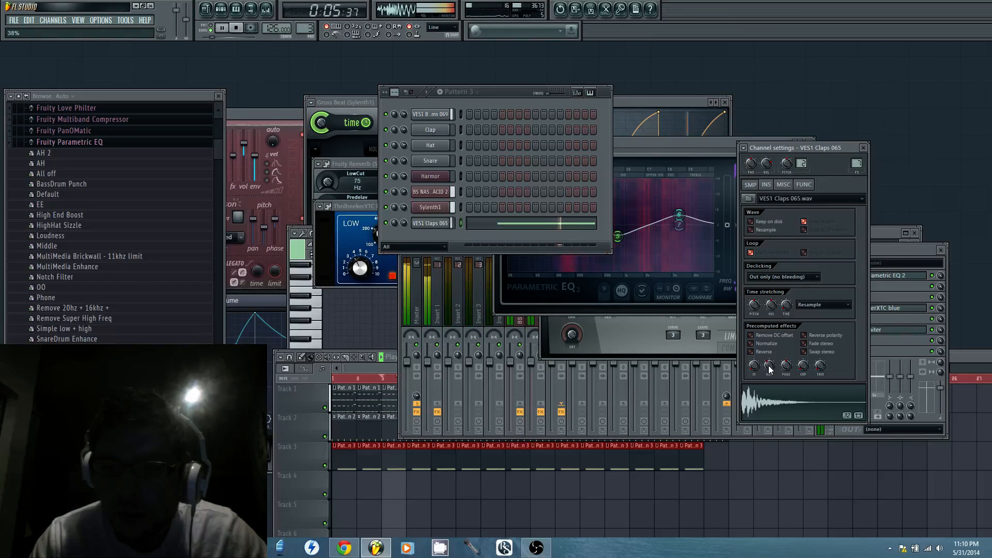
Set the claps' Fruity Limiter attack to about 2.48 ms and raise its gain slightly during playback
{"action": "left_click", "coordinate": [879, 330]}
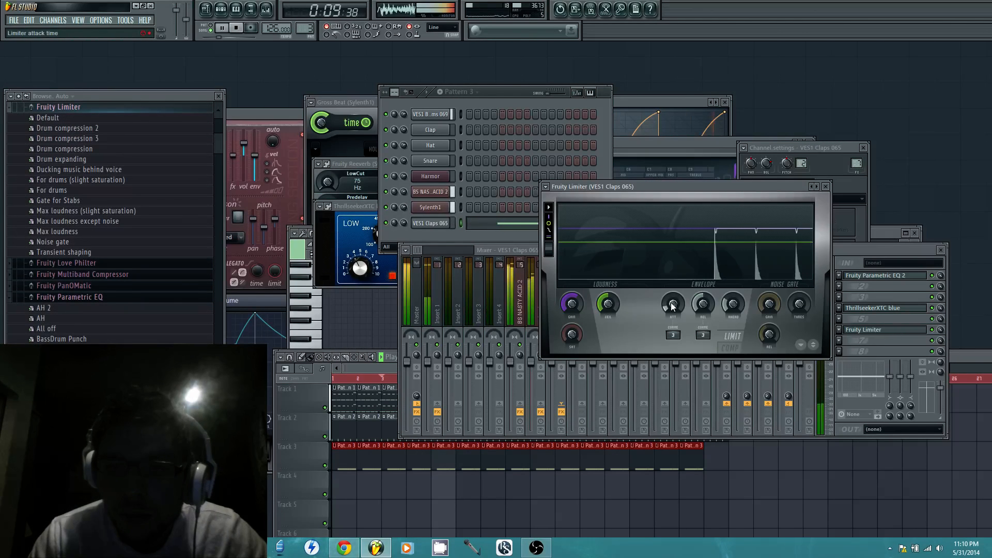
{"action": "left_click_drag", "start_coordinate": [673, 304], "coordinate": [674, 303]}
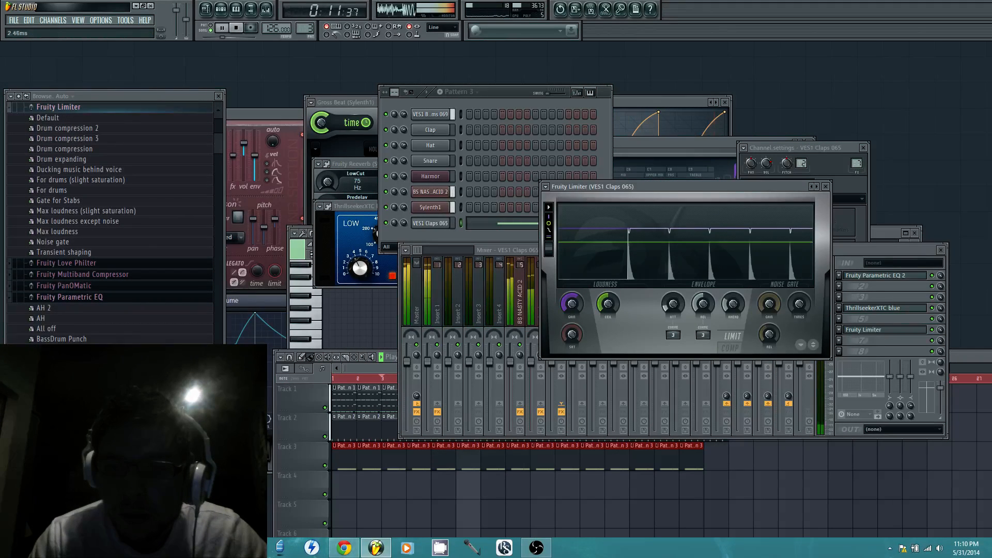
{"action": "left_click_drag", "start_coordinate": [578, 305], "coordinate": [579, 301]}
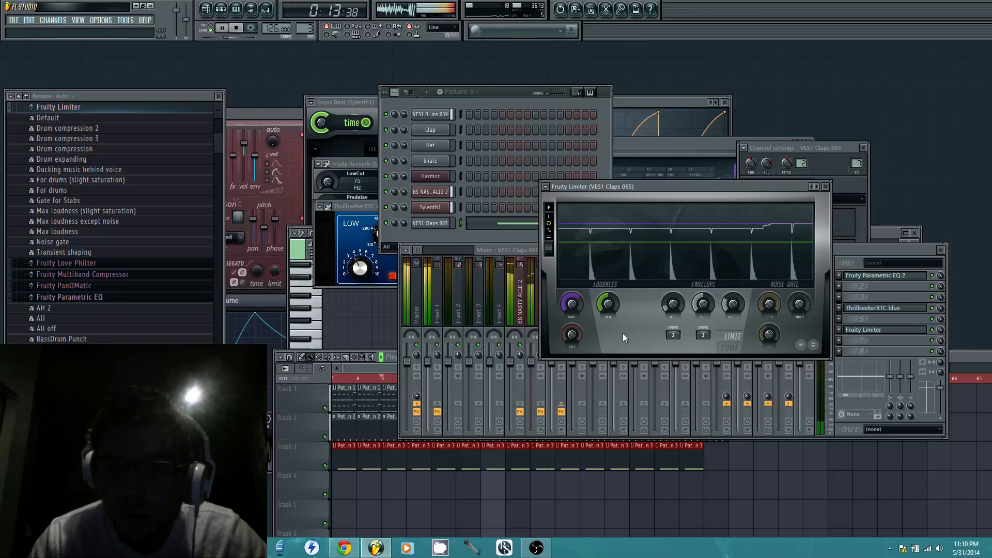
{"action": "key", "text": "space"}
Switch to Pattern 5, add a second Sylenth1 channel and move its window clear of the channel rack
{"action": "left_click", "coordinate": [305, 429]}
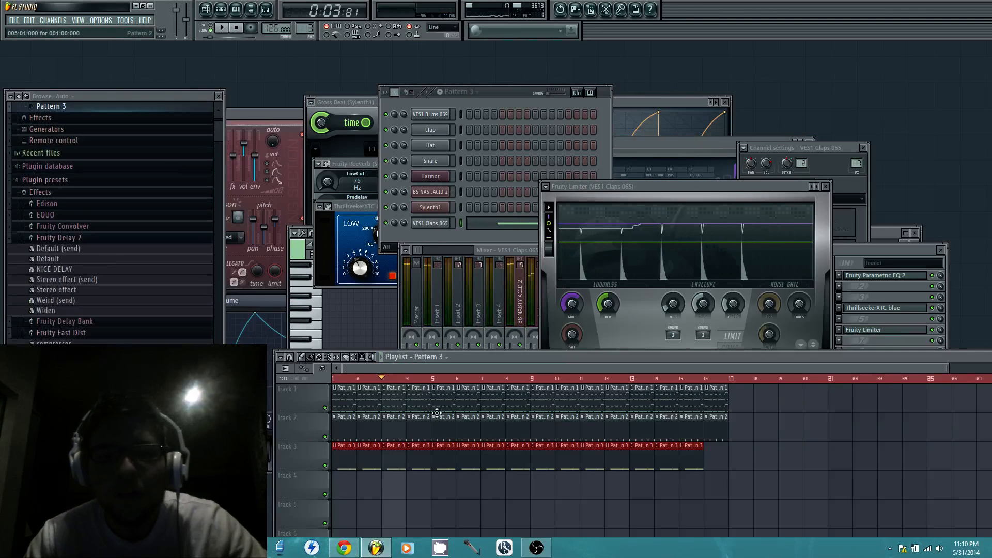
{"action": "left_click", "coordinate": [495, 234]}
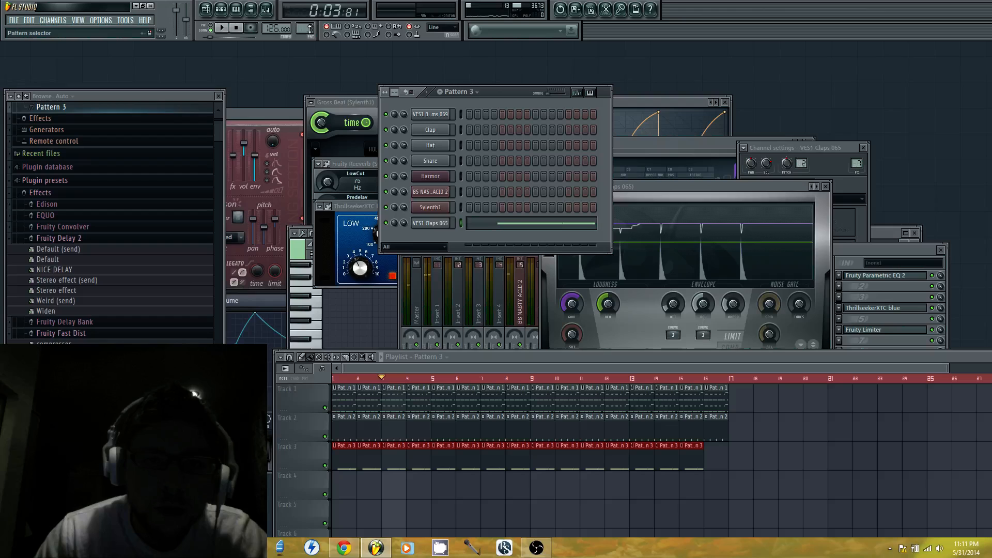
{"action": "scroll", "coordinate": [304, 28], "scroll_direction": "up", "scroll_amount": 2}
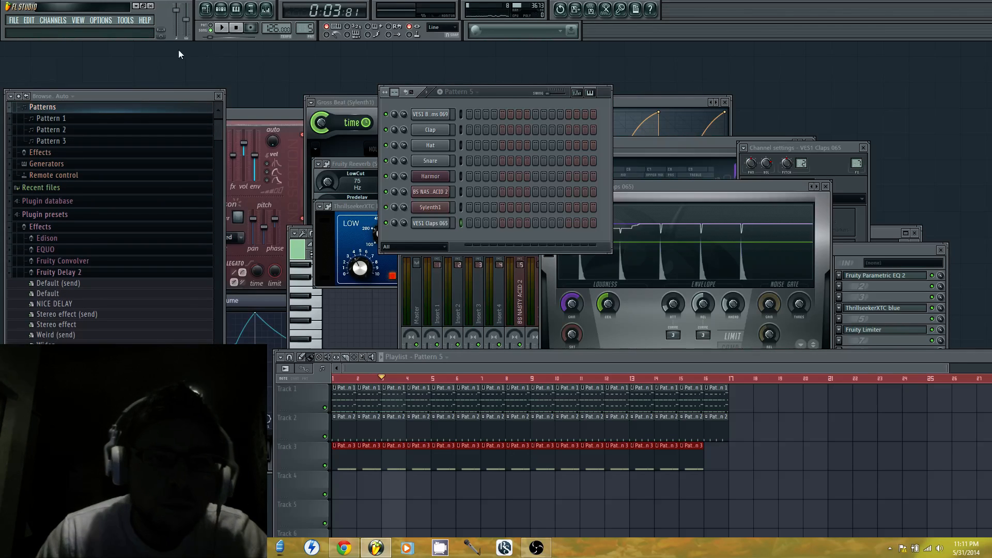
{"action": "left_click", "coordinate": [54, 20]}
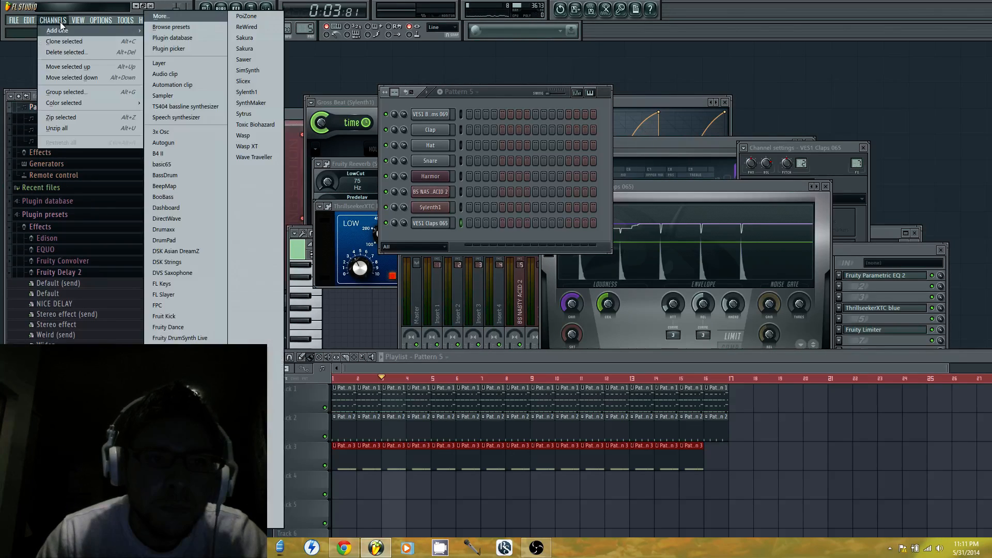
{"action": "left_click", "coordinate": [241, 92]}
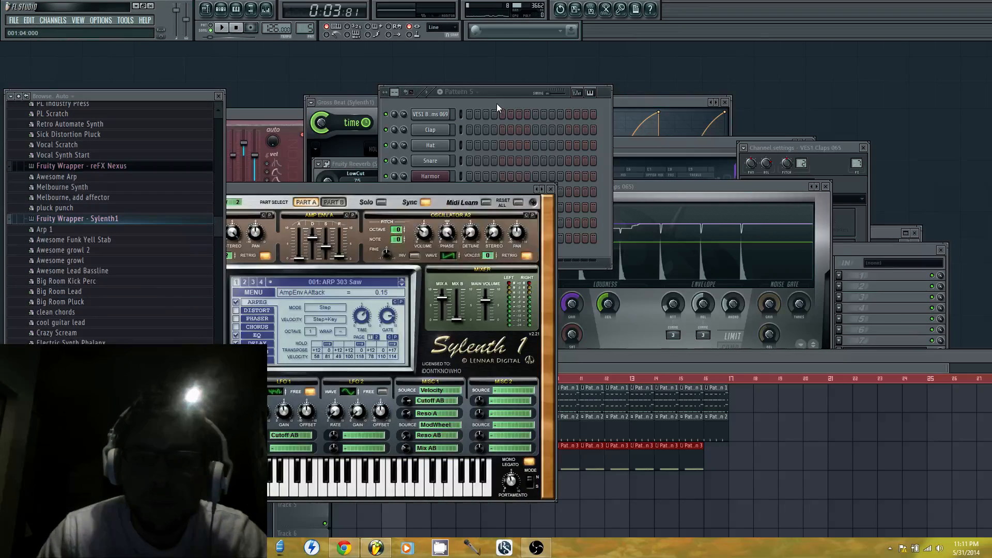
{"action": "left_click_drag", "start_coordinate": [331, 182], "coordinate": [752, 72]}
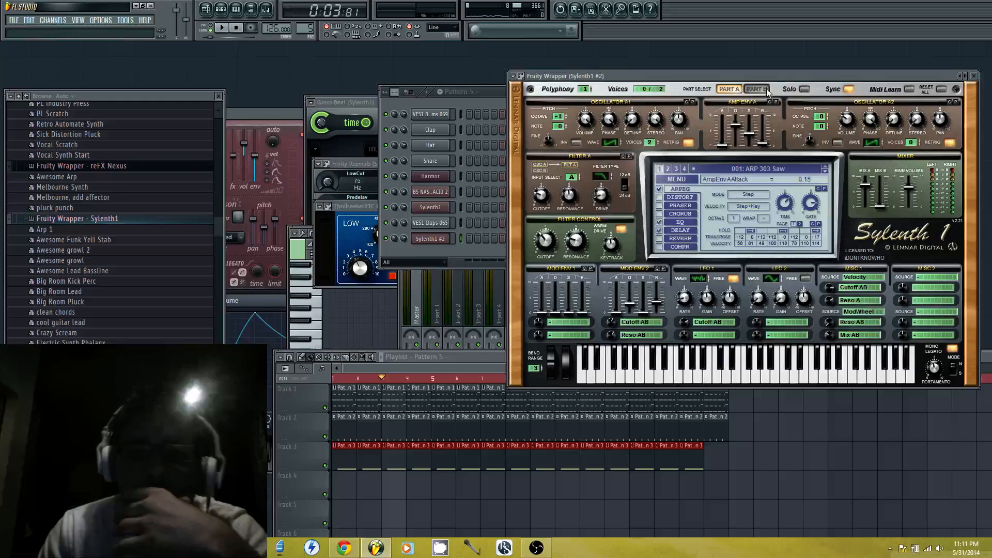
Load the bank Shocking Sounds 5.fxb from the Vandalism.Shocking.Sounds.5 folder of Sylenth1 Mega Soundbank 2013 [PAZ] into the new Sylenth1
{"action": "left_click", "coordinate": [674, 179]}
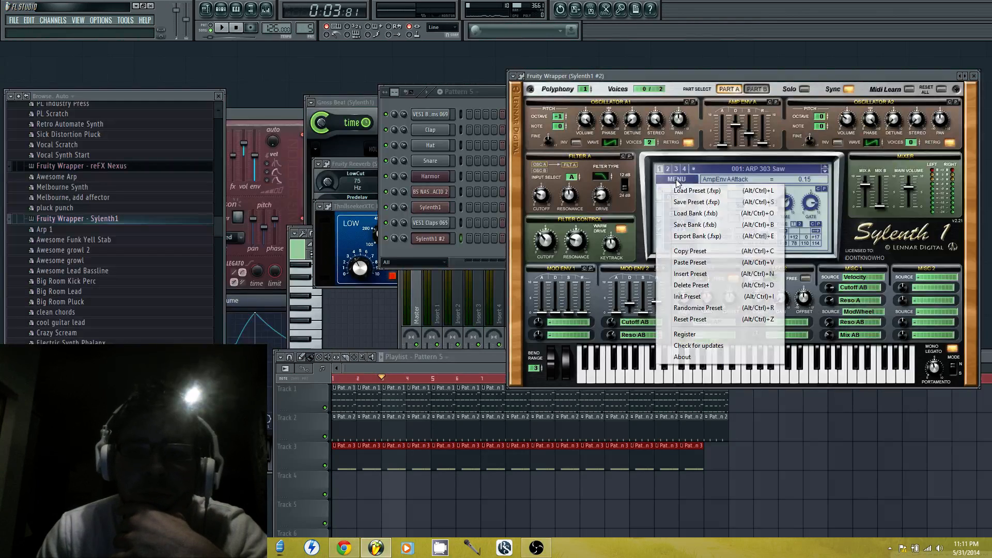
{"action": "left_click", "coordinate": [689, 211]}
{"action": "double_click", "coordinate": [652, 174]}
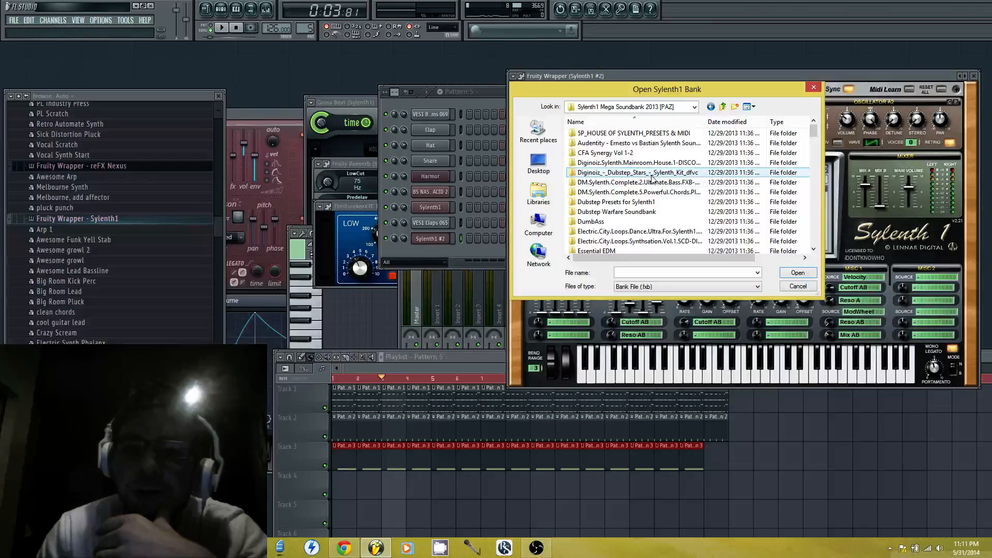
{"action": "scroll", "coordinate": [640, 238], "scroll_direction": "down", "scroll_amount": 10}
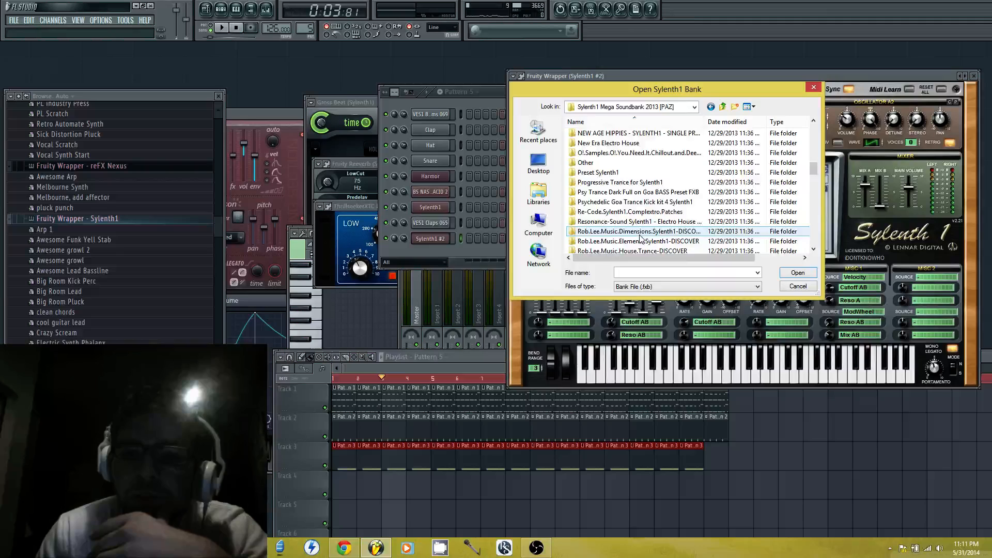
{"action": "scroll", "coordinate": [641, 239], "scroll_direction": "down", "scroll_amount": 6}
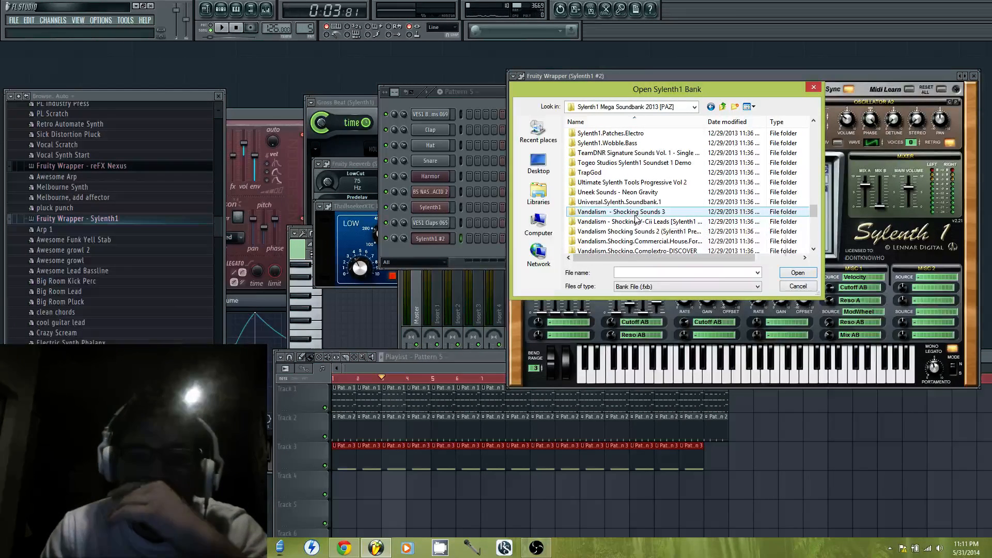
{"action": "scroll", "coordinate": [636, 217], "scroll_direction": "down", "scroll_amount": 3}
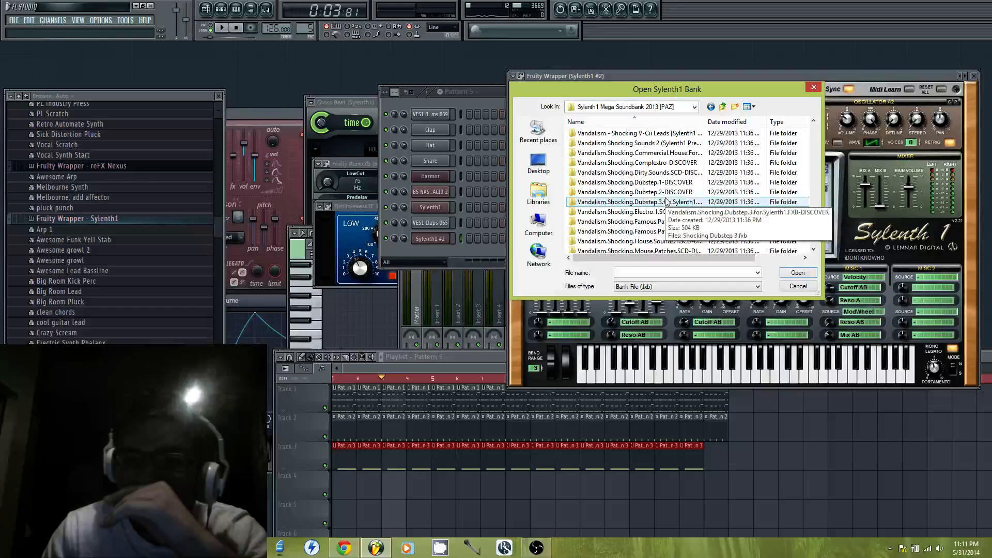
{"action": "scroll", "coordinate": [671, 199], "scroll_direction": "down", "scroll_amount": 3}
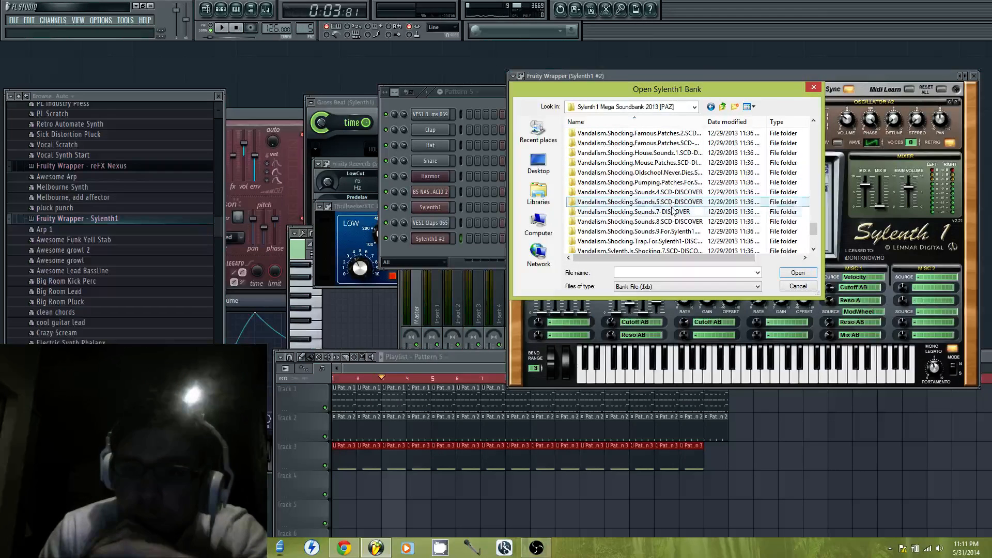
{"action": "double_click", "coordinate": [672, 204]}
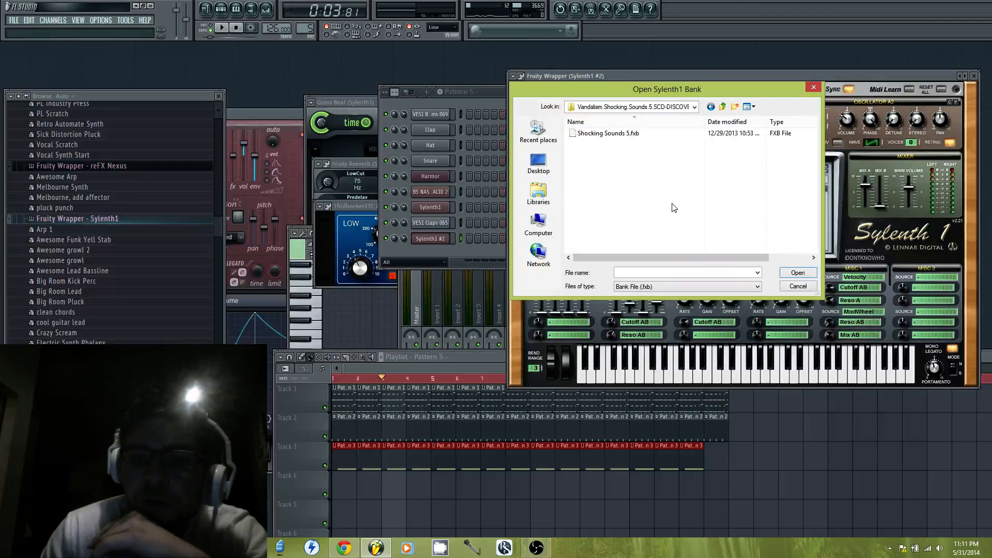
{"action": "double_click", "coordinate": [643, 144]}
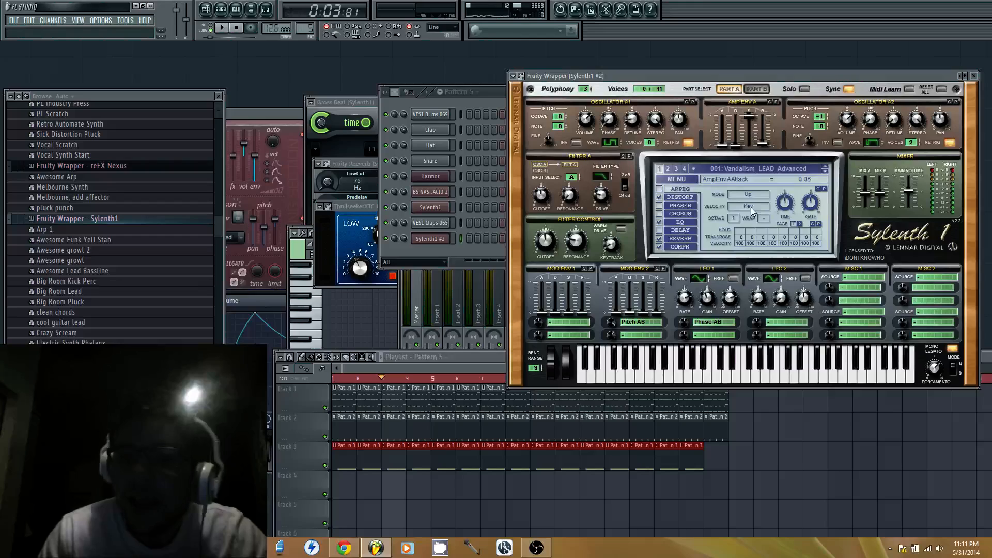
Load the bank Shocking Sounds 8.fxb from the Vandalism.Shocking.Sounds.8.SCD-DISCOVER folder into the second Sylenth1
{"action": "left_click", "coordinate": [689, 178]}
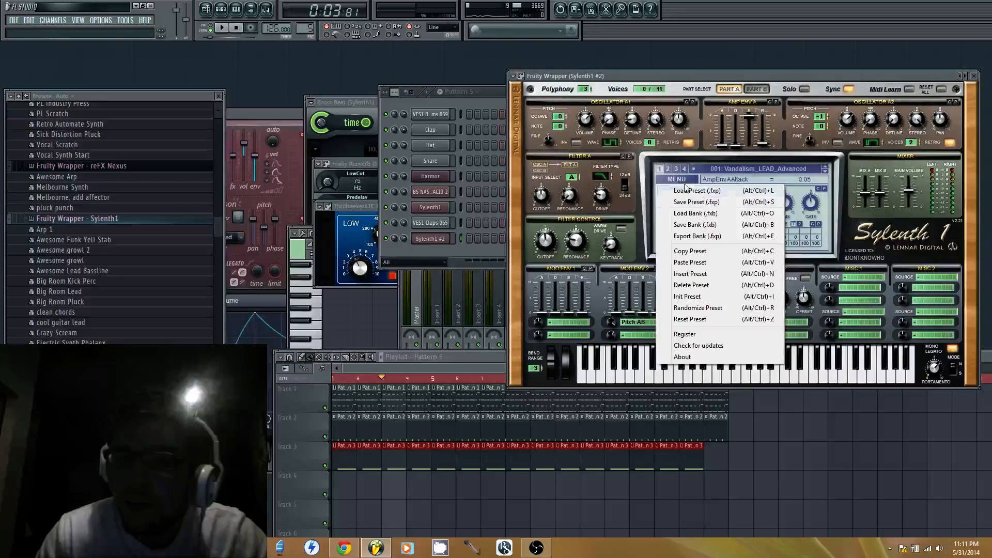
{"action": "left_click", "coordinate": [707, 213]}
{"action": "double_click", "coordinate": [646, 172]}
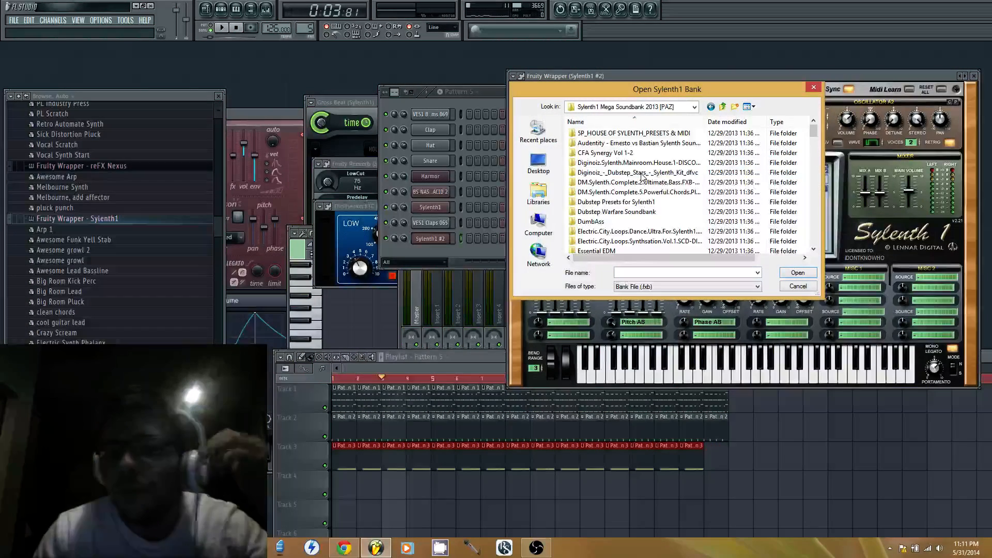
{"action": "scroll", "coordinate": [660, 196], "scroll_direction": "down", "scroll_amount": 15}
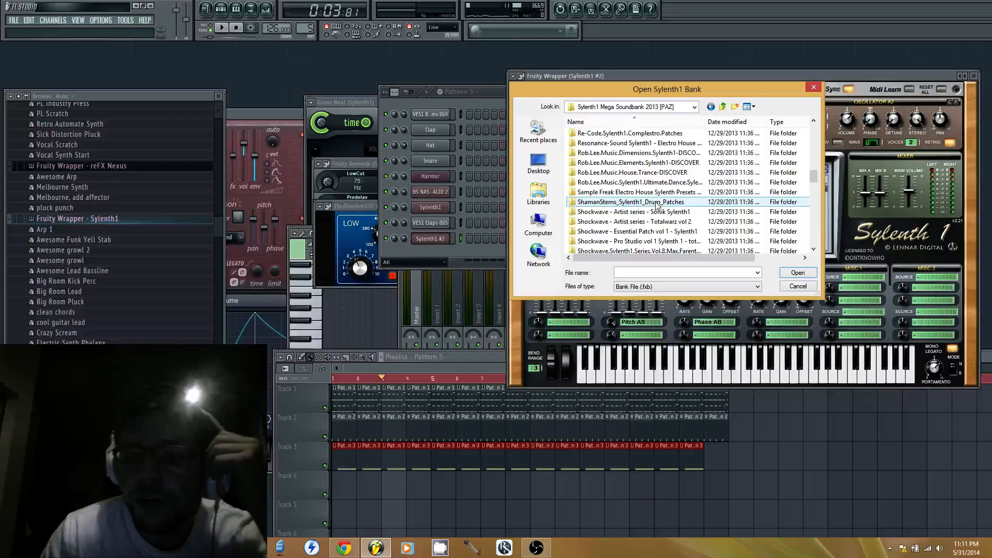
{"action": "scroll", "coordinate": [653, 205], "scroll_direction": "down", "scroll_amount": 3}
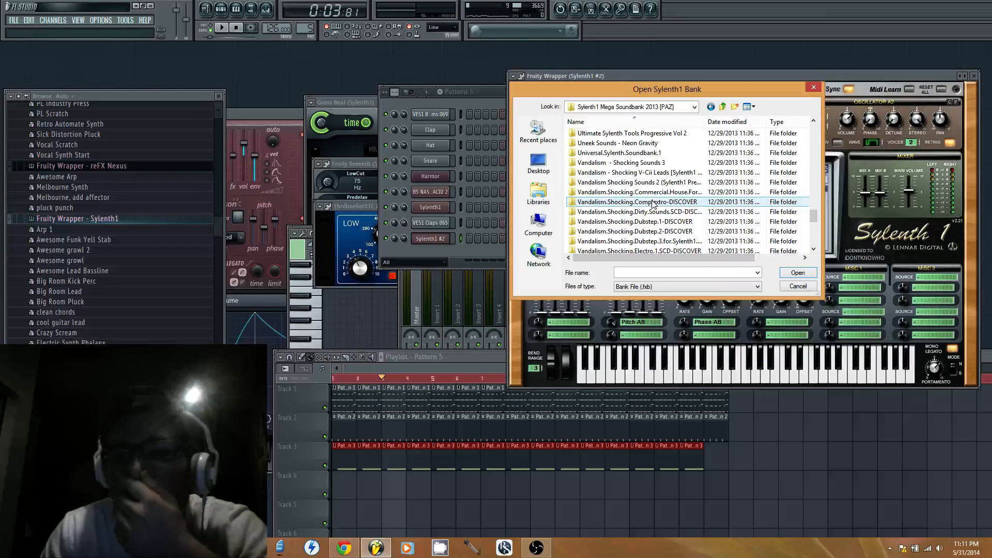
{"action": "scroll", "coordinate": [654, 203], "scroll_direction": "down", "scroll_amount": 4}
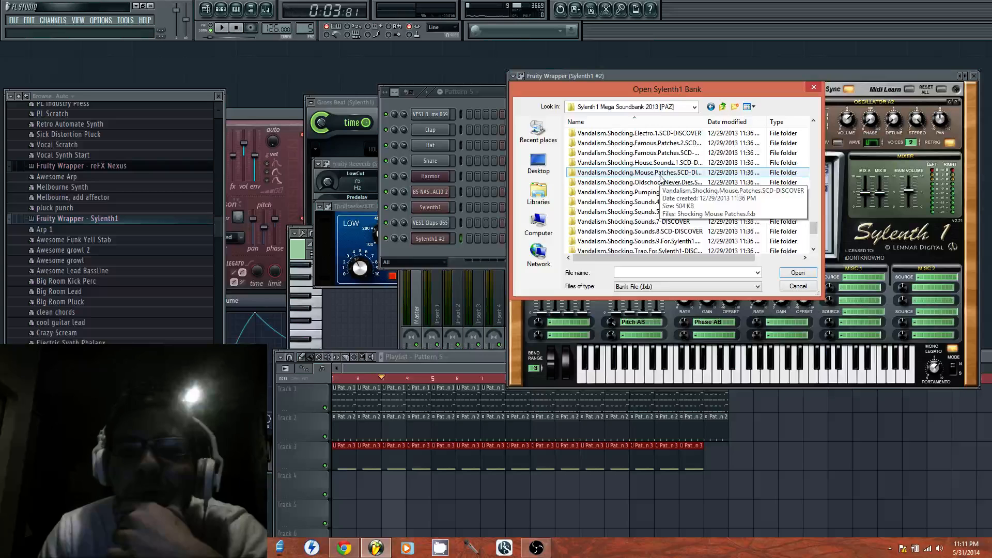
{"action": "scroll", "coordinate": [657, 194], "scroll_direction": "down", "scroll_amount": 1}
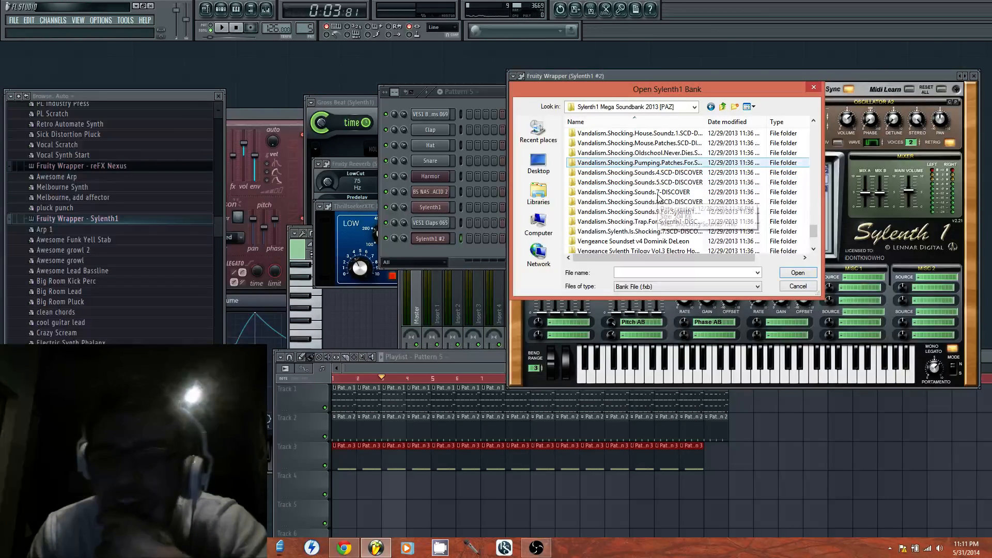
{"action": "left_click", "coordinate": [666, 178]}
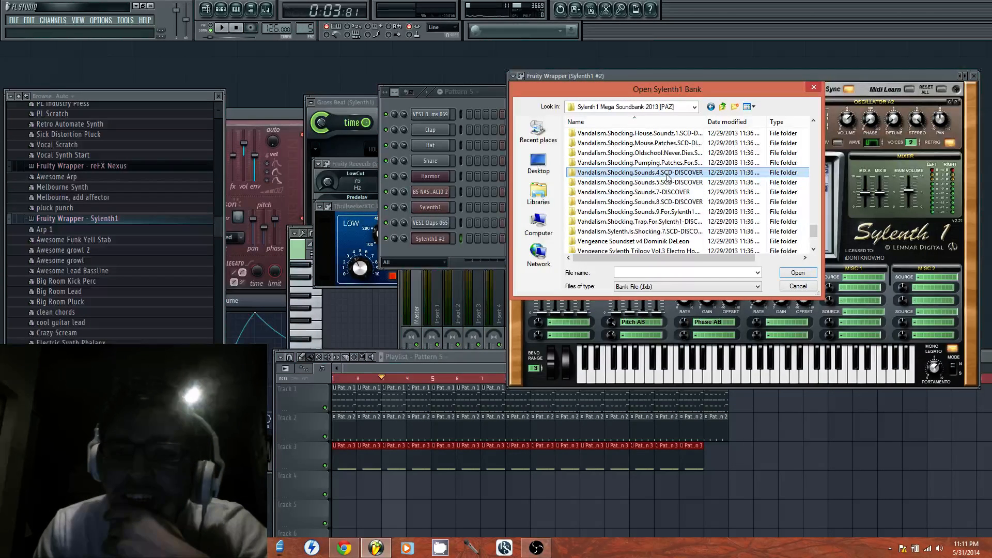
{"action": "double_click", "coordinate": [667, 202]}
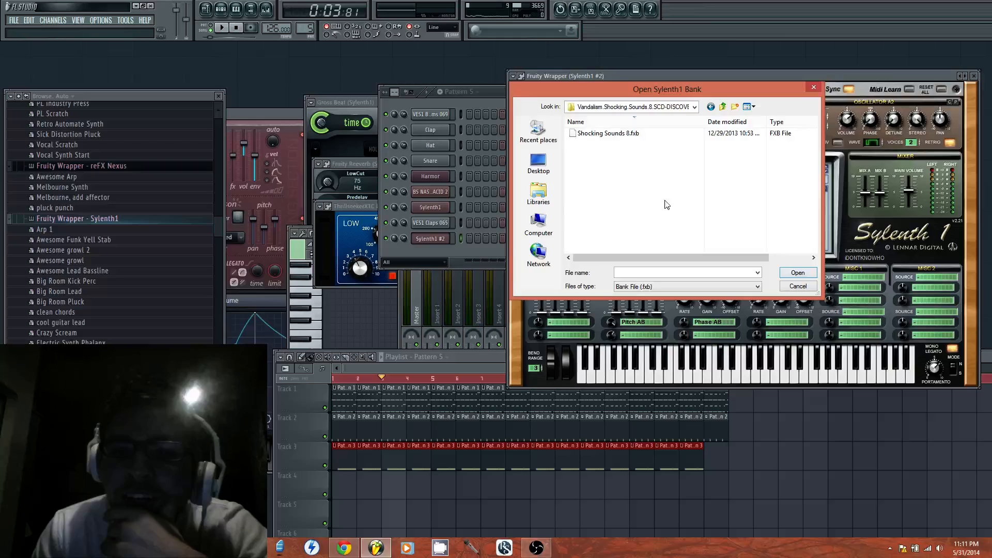
{"action": "double_click", "coordinate": [620, 138]}
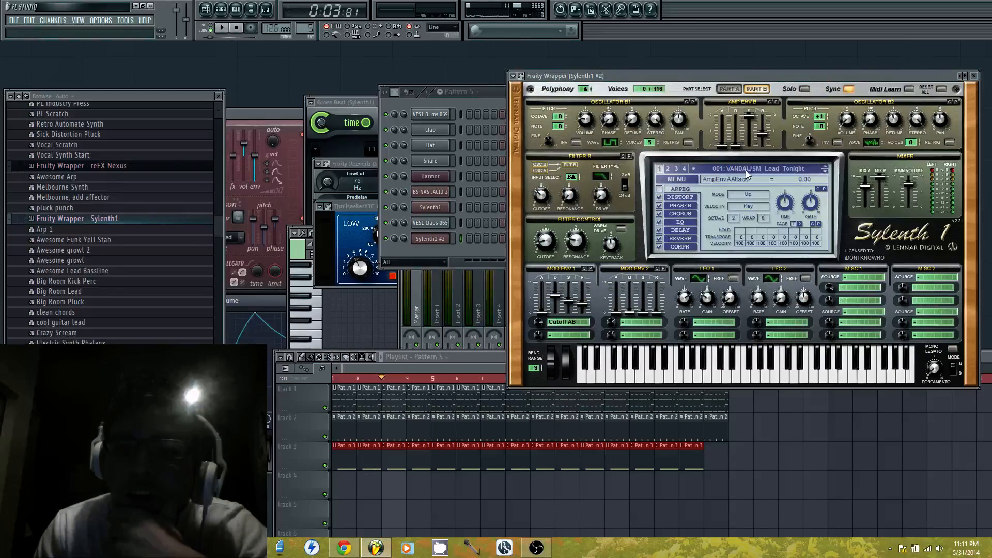
Select preset 012: VANDALISM_Lead_I'm Fat and open the Sylenth1 #2 piano roll, moving its window higher
{"action": "left_click", "coordinate": [750, 169]}
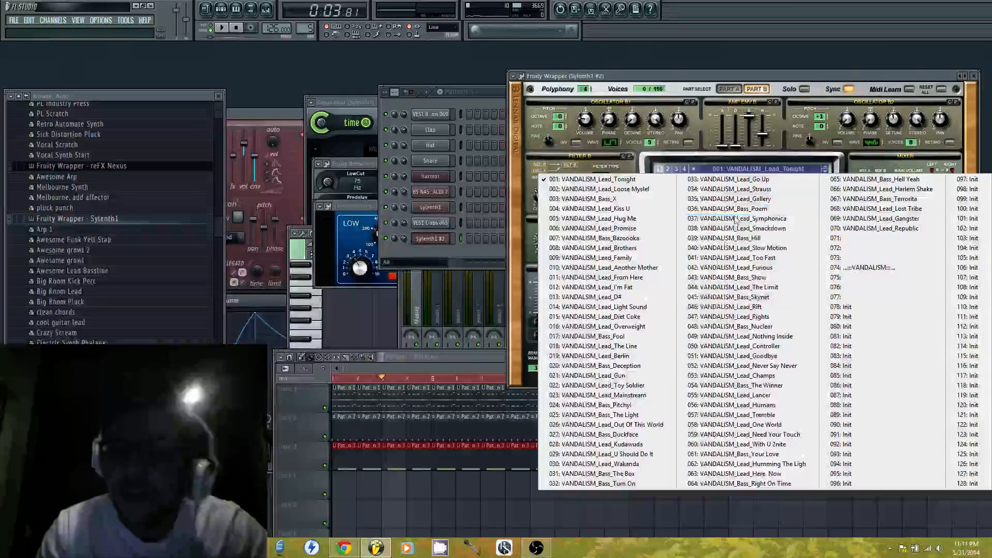
{"action": "left_click", "coordinate": [650, 291]}
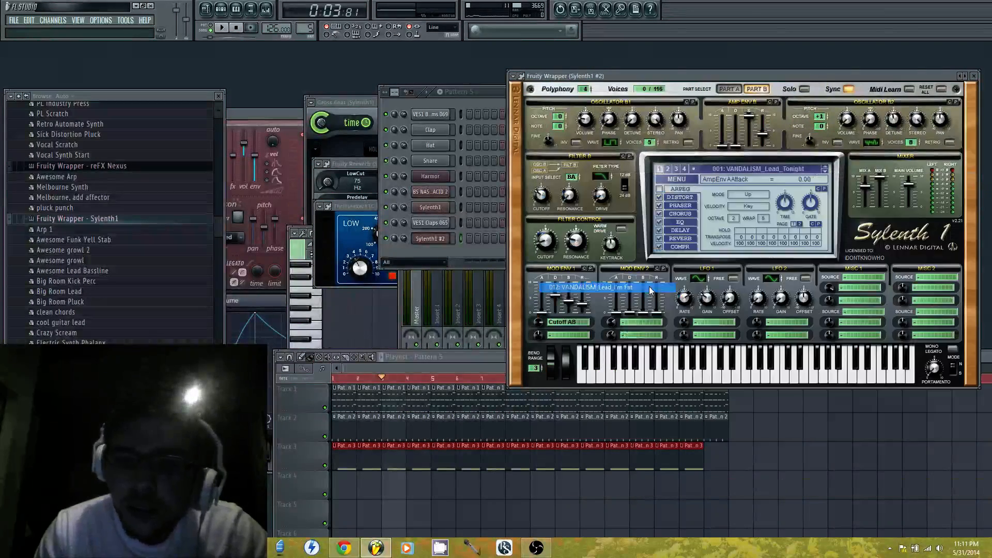
{"action": "right_click", "coordinate": [443, 239]}
{"action": "left_click", "coordinate": [698, 353]}
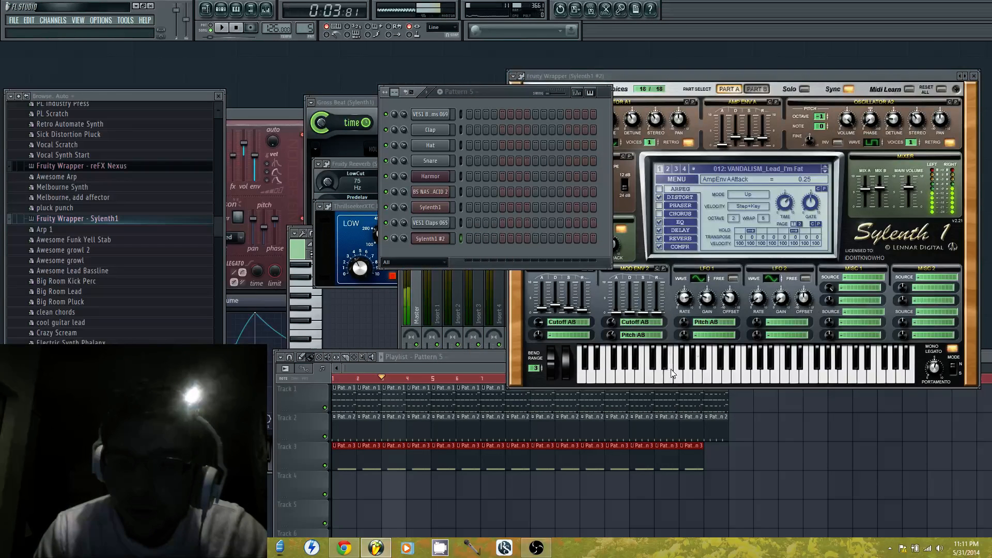
{"action": "right_click", "coordinate": [442, 238]}
{"action": "left_click", "coordinate": [475, 249]}
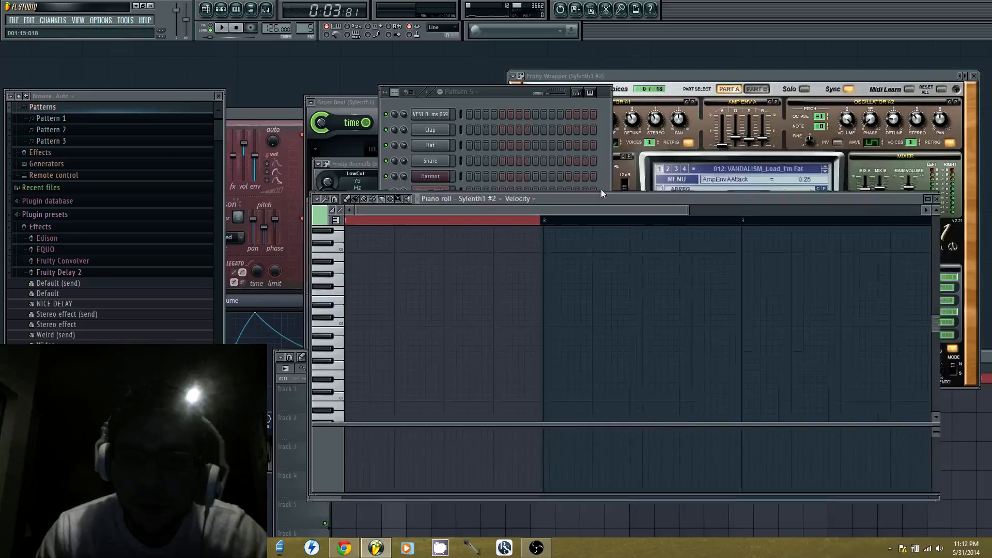
{"action": "left_click_drag", "start_coordinate": [601, 190], "coordinate": [608, 144]}
Place an A3 note at the start of bar 1 and set the piano roll snap to 1/4 beat
{"action": "left_click", "coordinate": [352, 297]}
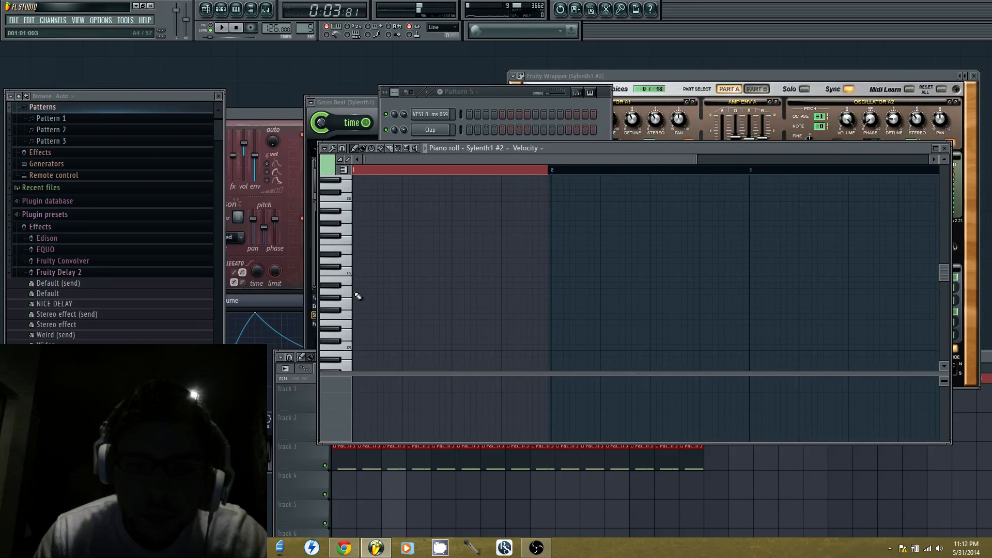
{"action": "scroll", "coordinate": [367, 337], "scroll_direction": "down", "scroll_amount": 3}
{"action": "left_click", "coordinate": [357, 348]}
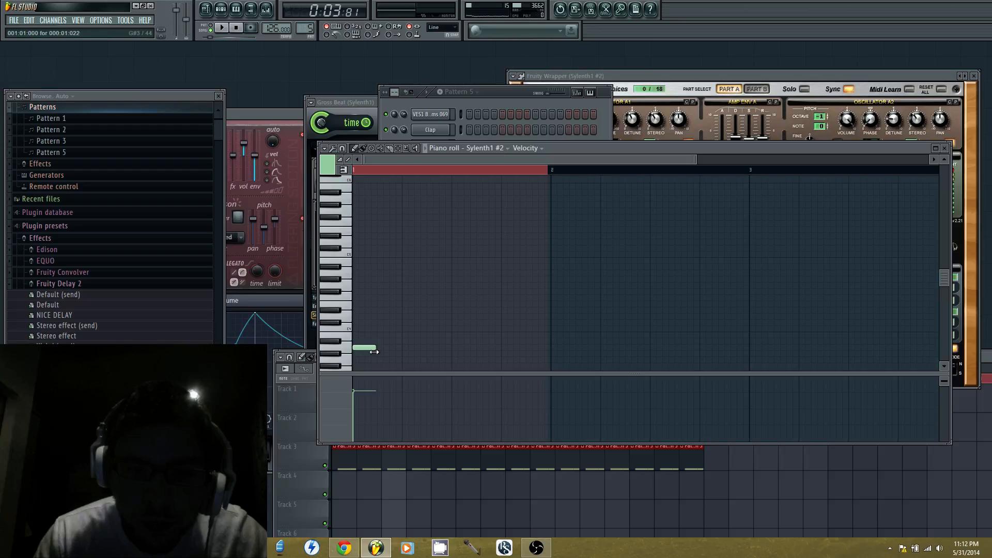
{"action": "left_click", "coordinate": [324, 148]}
{"action": "mouse_move", "coordinate": [370, 213]}
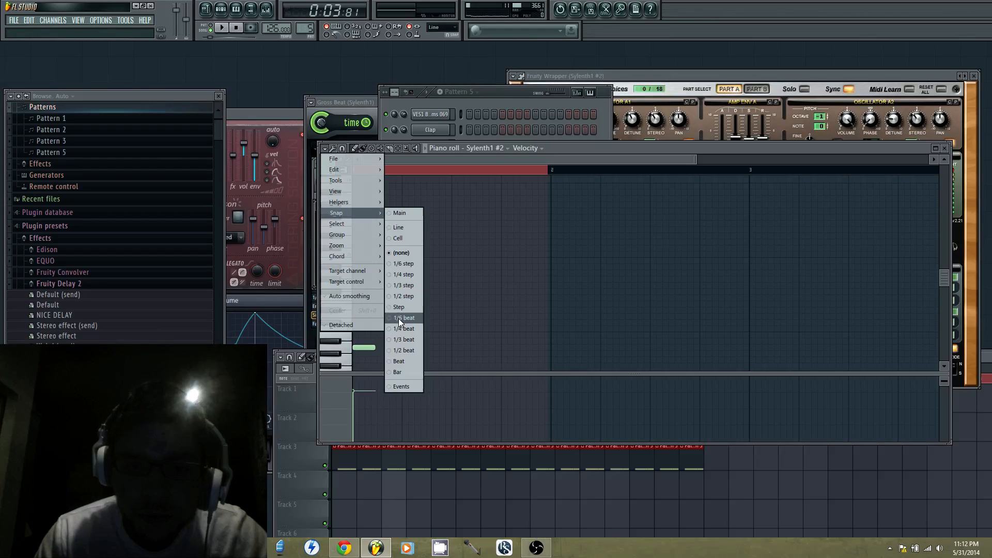
{"action": "left_click", "coordinate": [400, 326]}
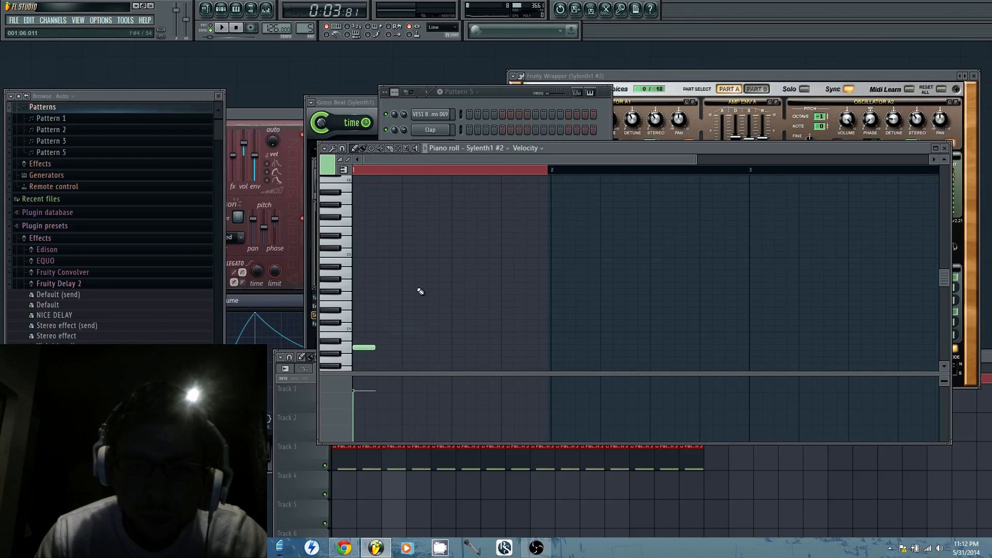
Fill the rest of bar 1 with alternating A4 and A3 notes every two steps, leaving bar 2 empty
{"action": "left_click", "coordinate": [380, 274]}
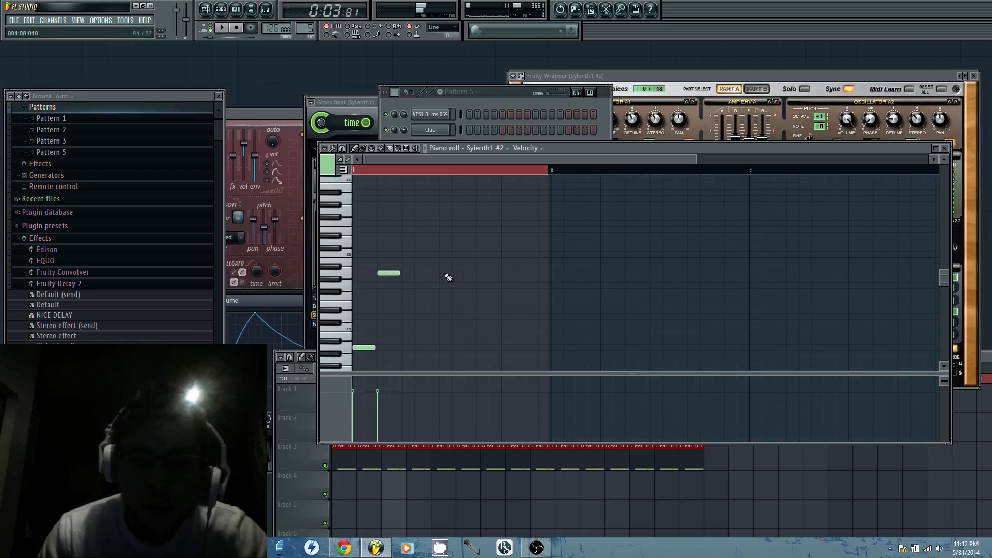
{"action": "left_click", "coordinate": [408, 349]}
{"action": "left_click", "coordinate": [433, 274]}
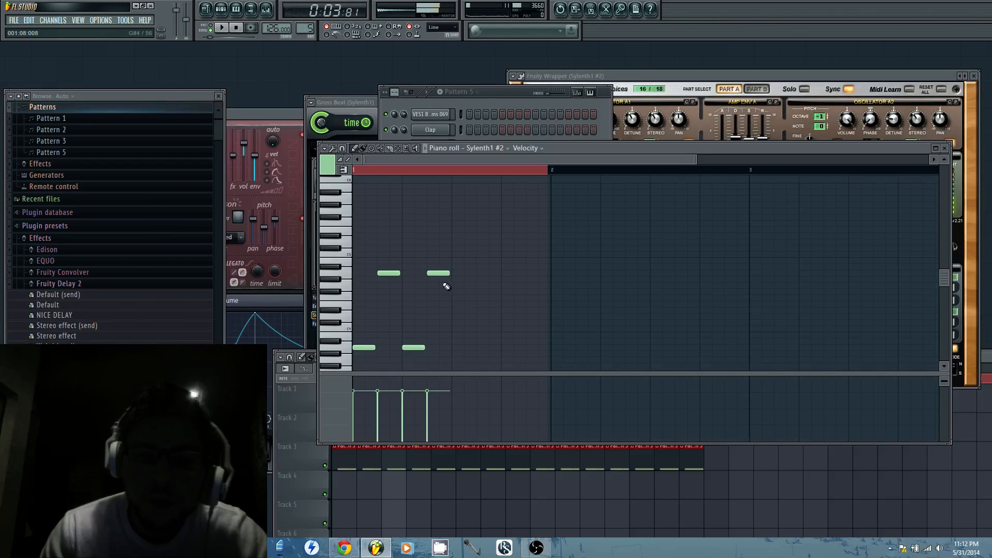
{"action": "left_click", "coordinate": [460, 350]}
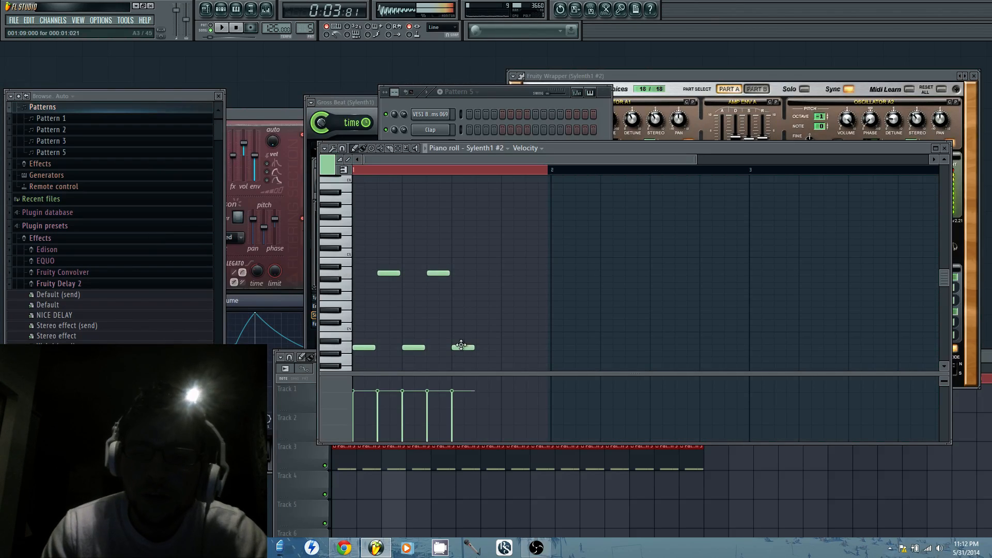
{"action": "left_click", "coordinate": [484, 274]}
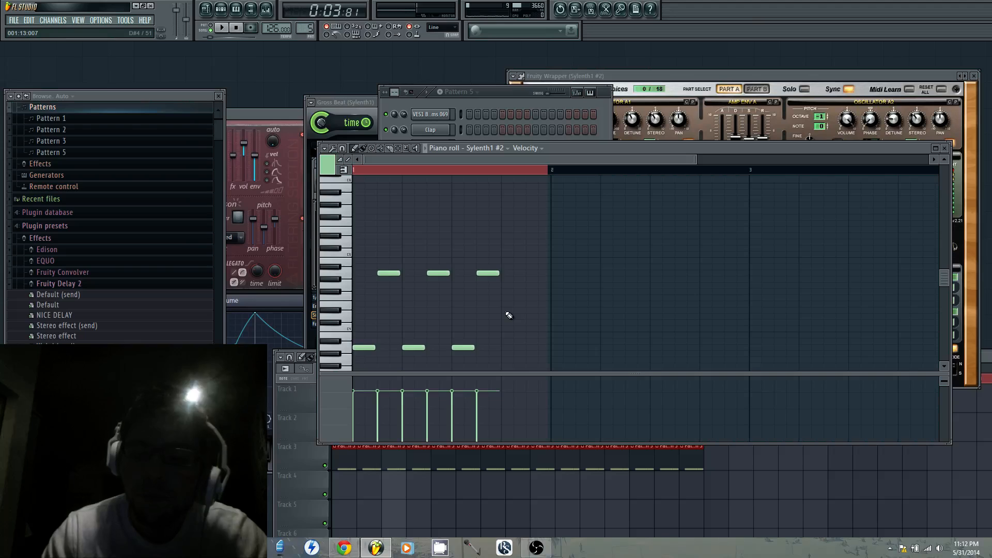
{"action": "left_click", "coordinate": [505, 351]}
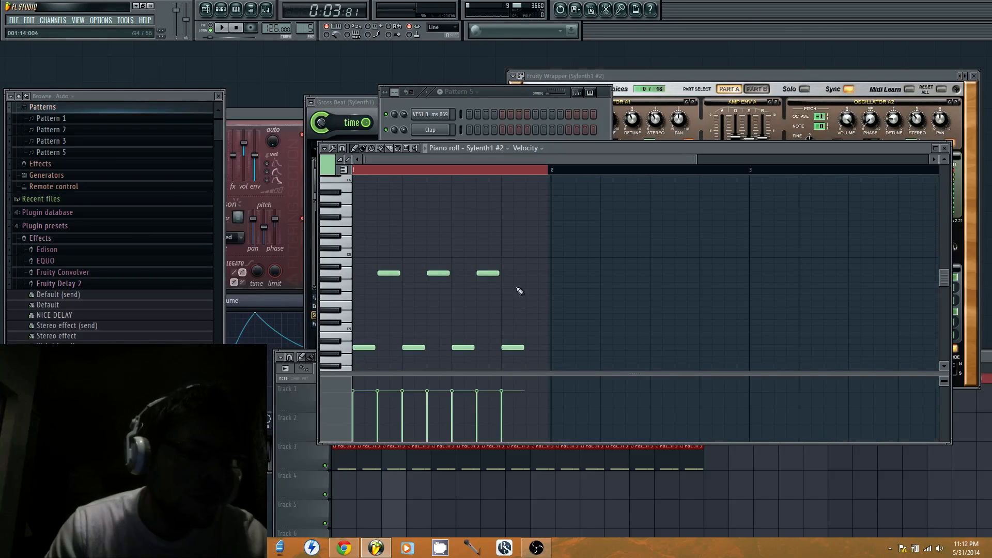
{"action": "left_click", "coordinate": [537, 274]}
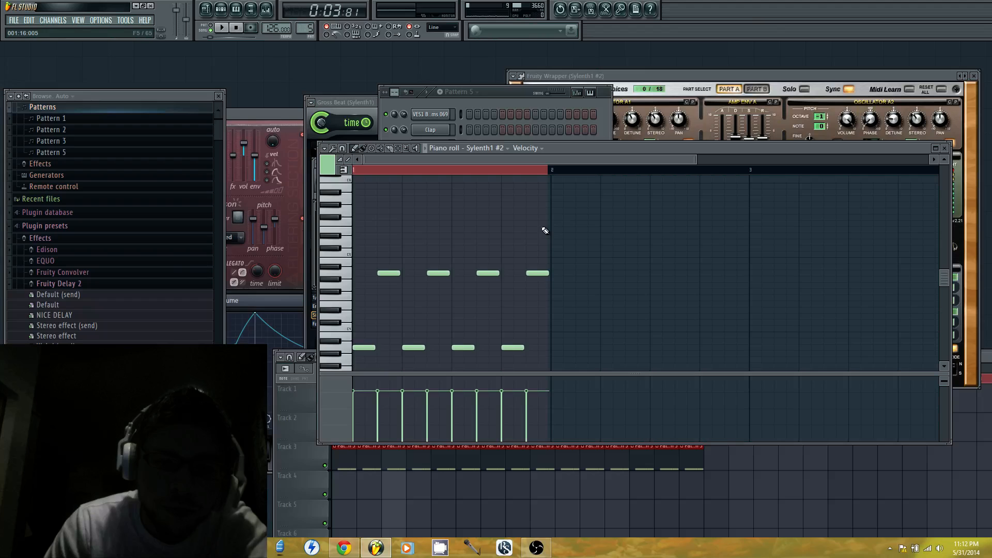
{"action": "left_click", "coordinate": [556, 350]}
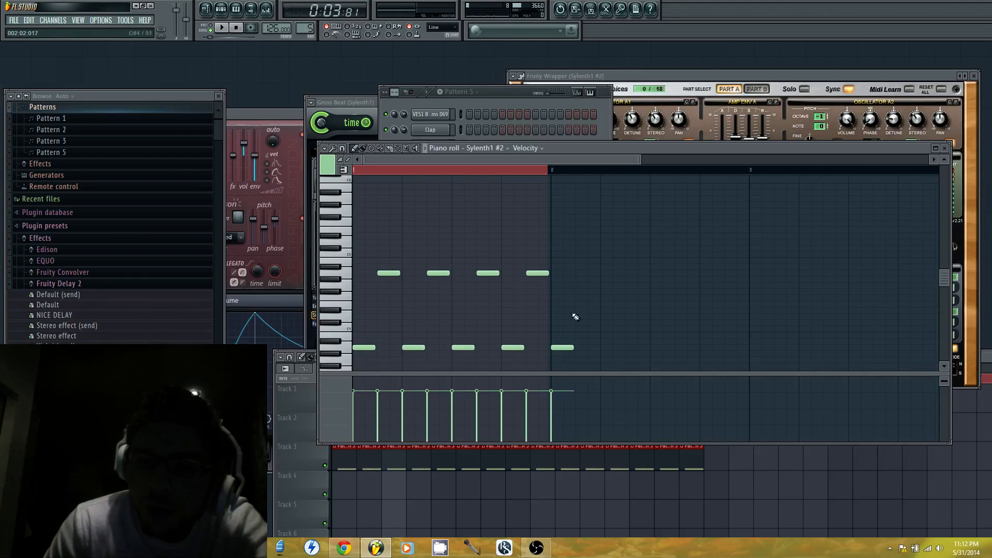
{"action": "right_click", "coordinate": [563, 348]}
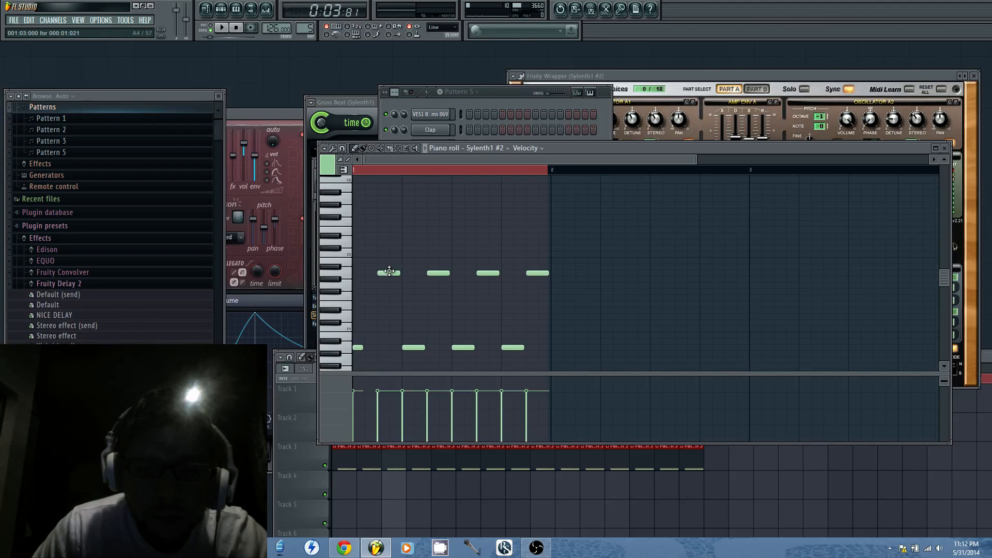
Rework the bar's first half into one-step low A3 notes at steps 1, 4 and 7, each followed by a longer upper note
{"action": "left_click_drag", "start_coordinate": [389, 270], "coordinate": [384, 274]}
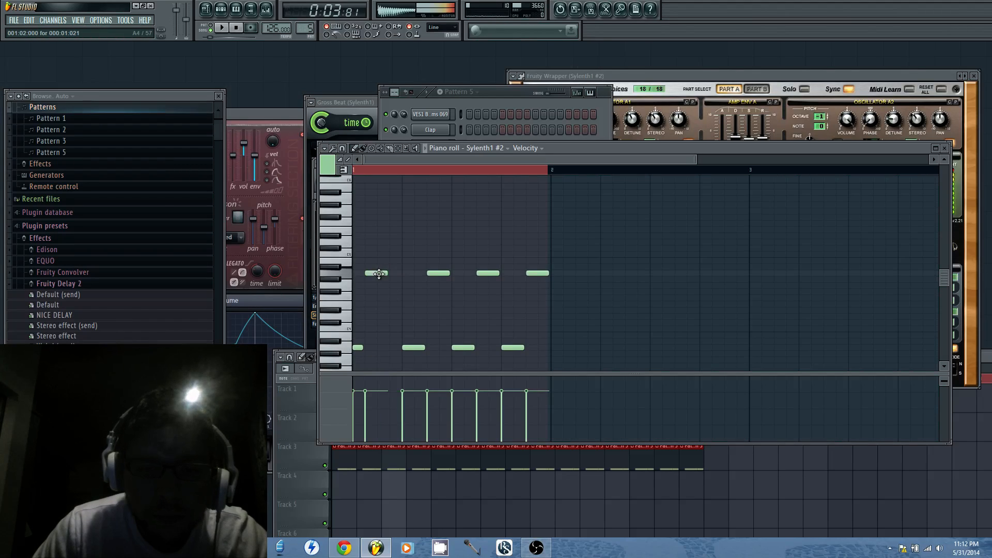
{"action": "left_click", "coordinate": [392, 346]}
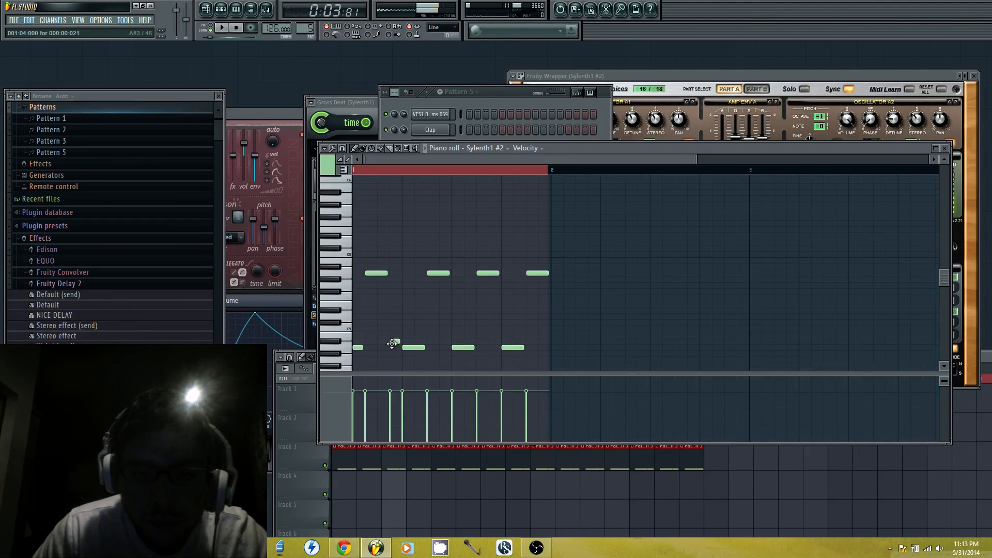
{"action": "left_click_drag", "start_coordinate": [437, 272], "coordinate": [412, 272]}
{"action": "right_click", "coordinate": [419, 348]}
{"action": "left_click", "coordinate": [395, 347]}
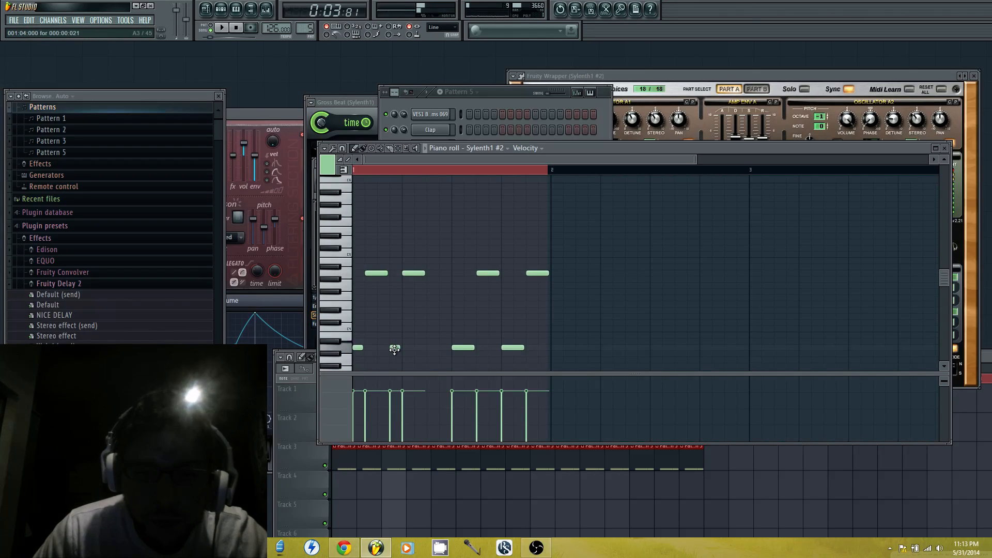
{"action": "left_click", "coordinate": [429, 347]}
{"action": "left_click", "coordinate": [443, 273]}
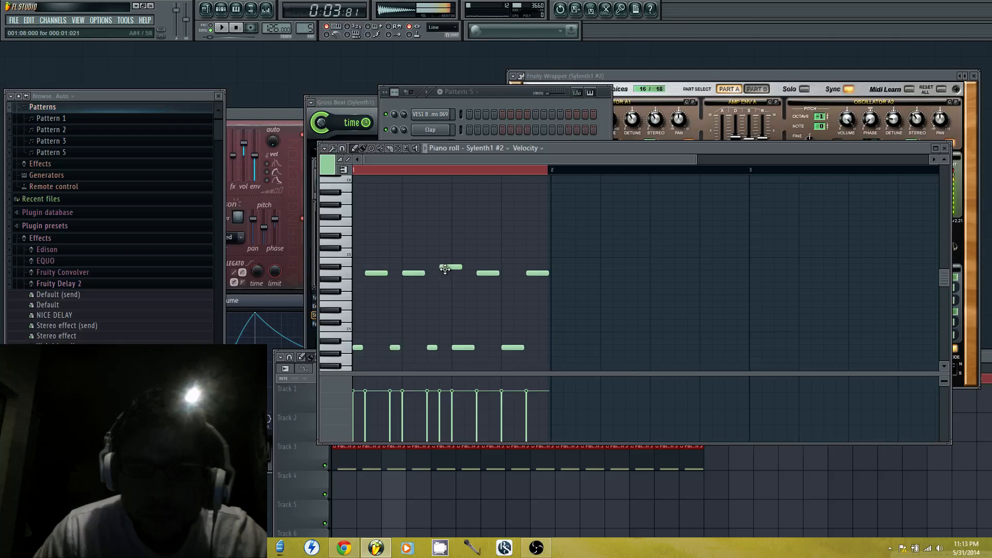
Switch to the YouTube livestream page to check the viewer comments, and return to FL Studio
{"action": "left_click", "coordinate": [345, 548]}
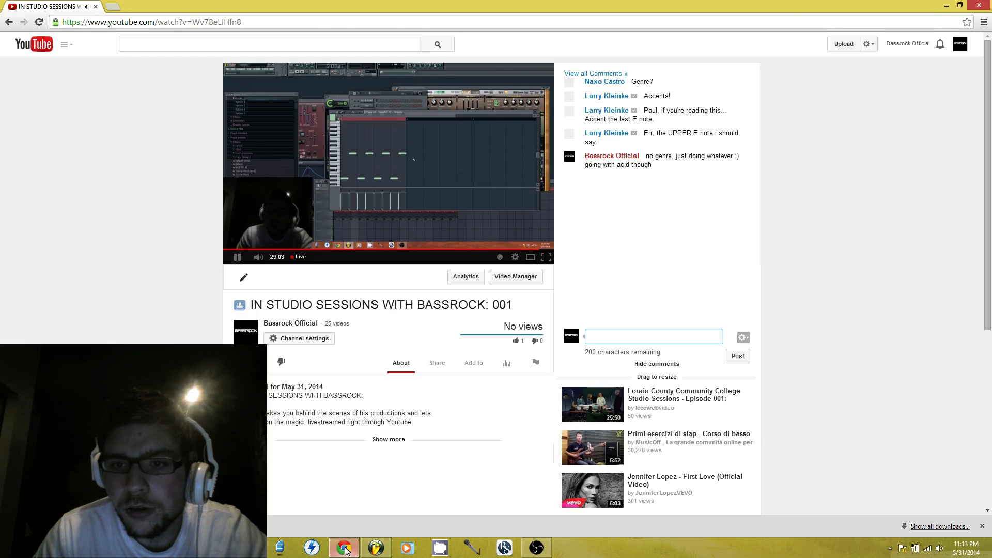
{"action": "left_click", "coordinate": [377, 548]}
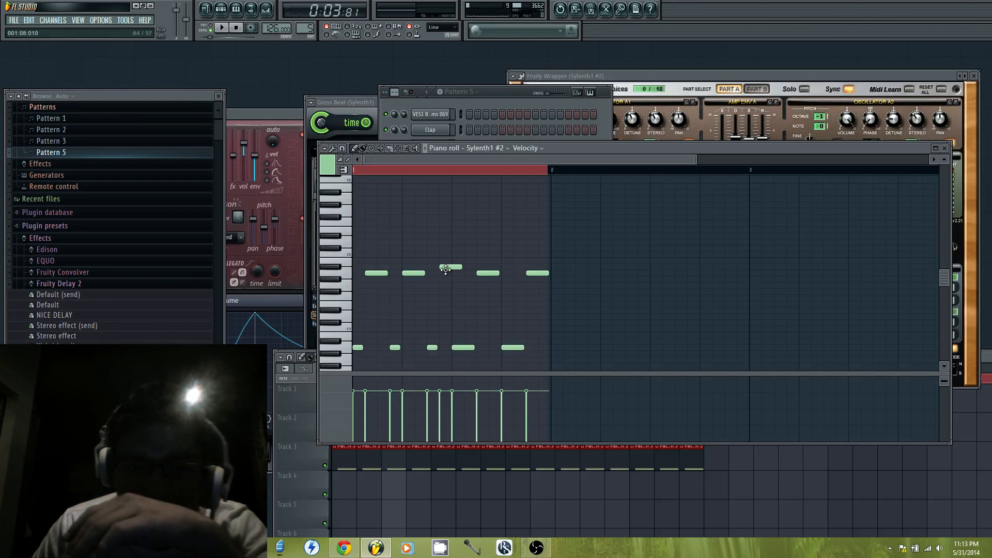
Lower the note at step 8 to A4, replace the A3 at step 9 with a one-step A3 at step 10, and play the pattern
{"action": "left_click_drag", "start_coordinate": [446, 267], "coordinate": [446, 273]}
{"action": "right_click", "coordinate": [458, 348]}
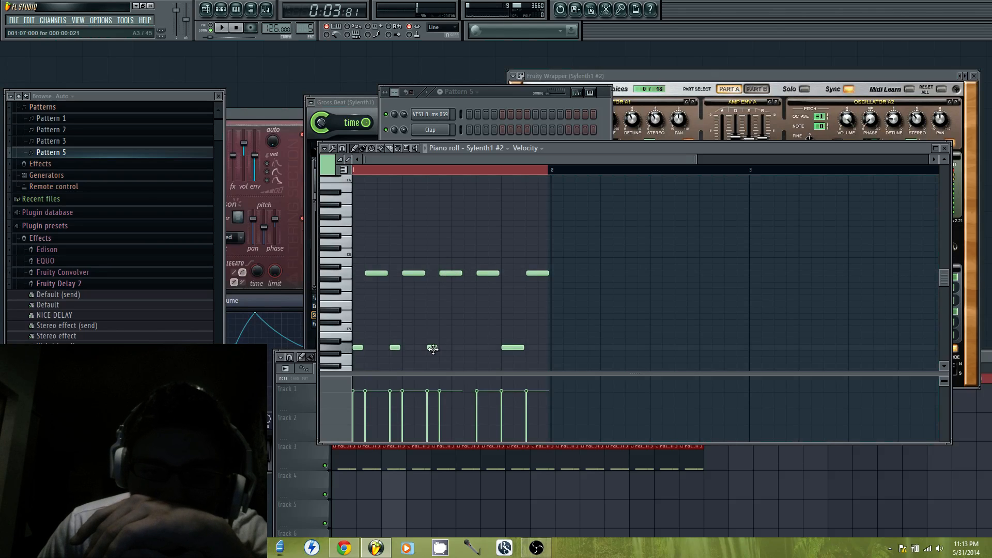
{"action": "left_click", "coordinate": [456, 348]}
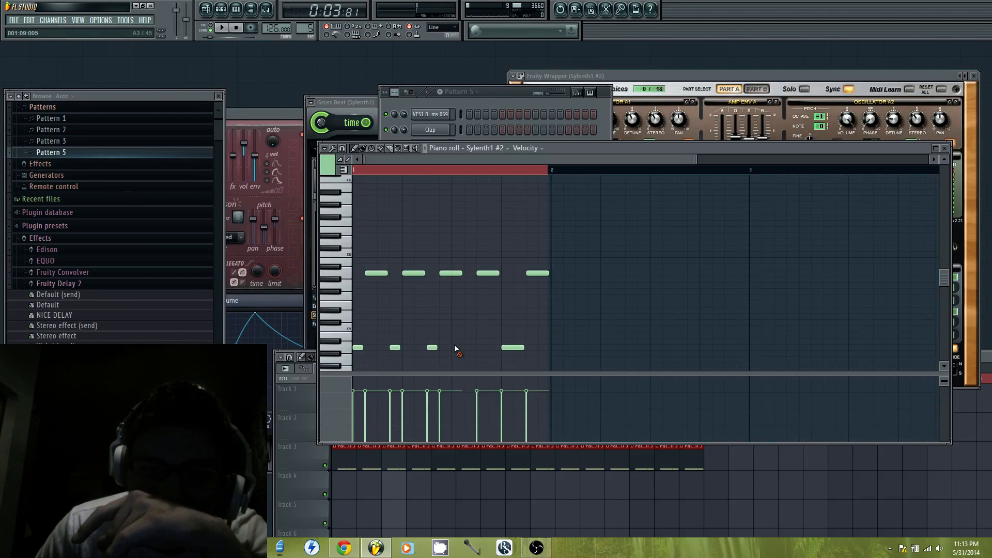
{"action": "left_click", "coordinate": [466, 346]}
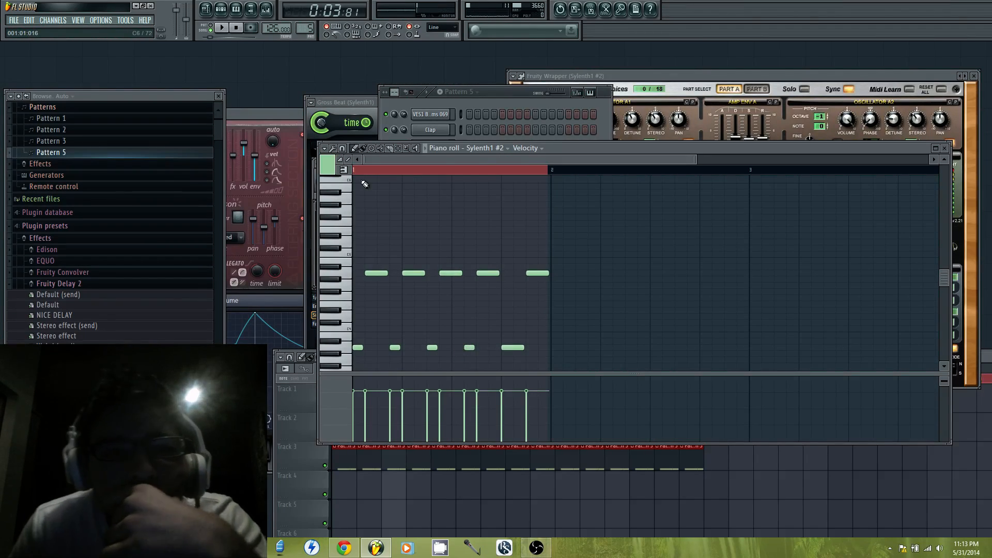
{"action": "left_click", "coordinate": [224, 29]}
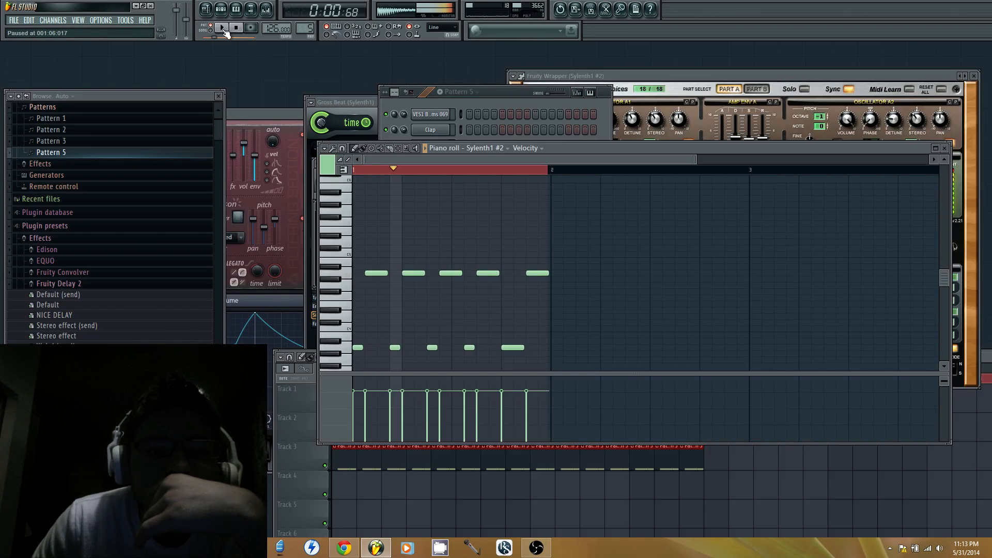
Open Pattern 1 from the playlist to examine the BS NASTY ACID 2 notes, and return to Pattern 5
{"action": "left_click", "coordinate": [498, 92]}
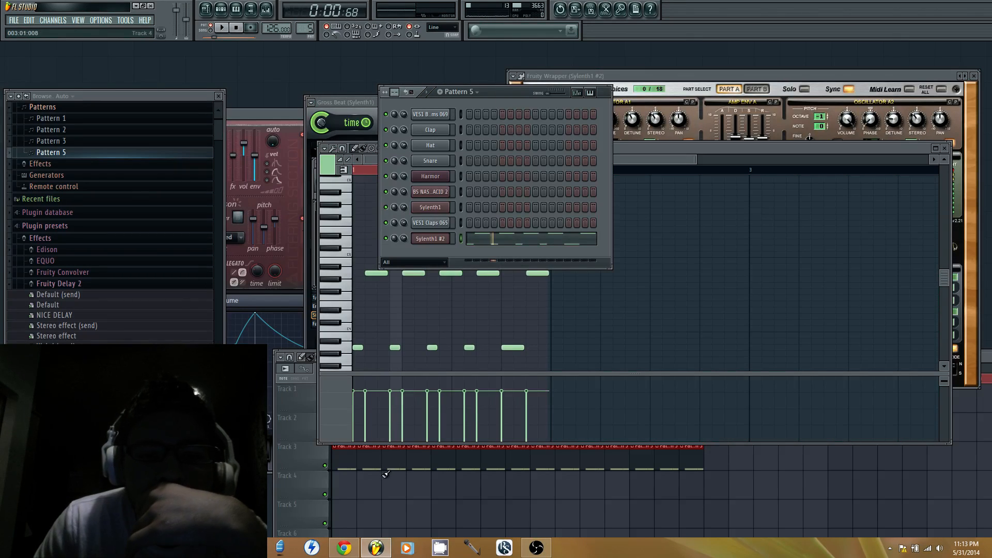
{"action": "left_click", "coordinate": [313, 463]}
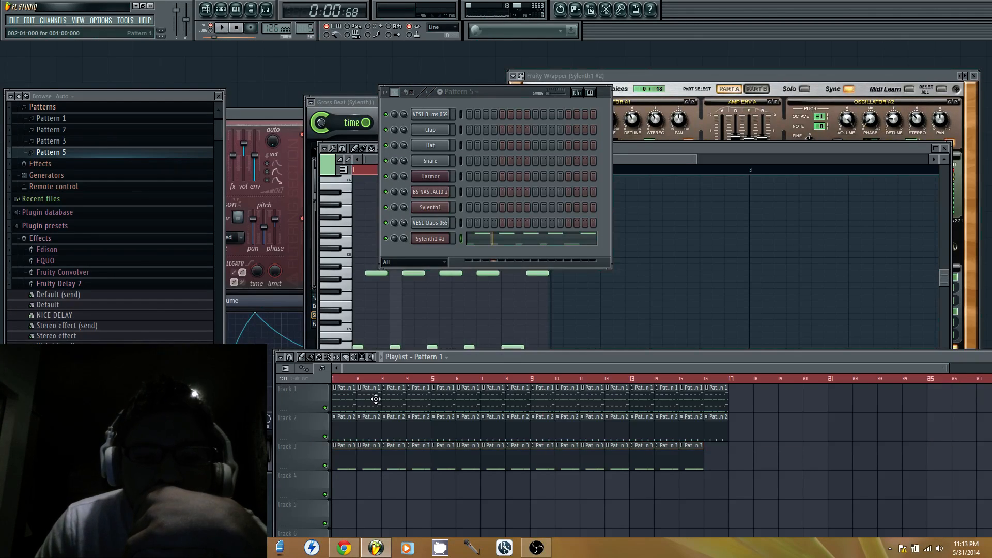
{"action": "double_click", "coordinate": [380, 403]}
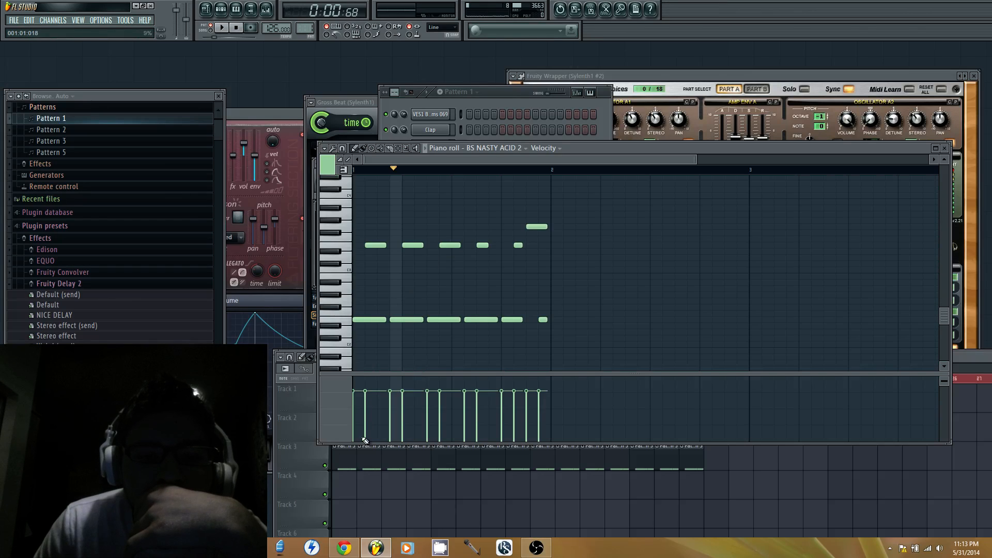
{"action": "left_click", "coordinate": [313, 464]}
{"action": "left_click", "coordinate": [445, 94]}
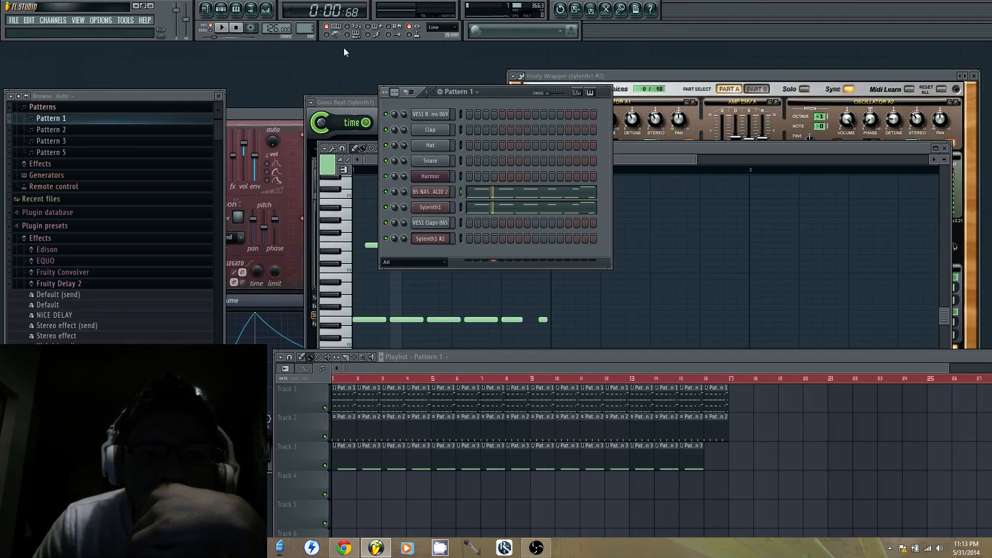
{"action": "scroll", "coordinate": [308, 30], "scroll_direction": "up", "scroll_amount": 1}
{"action": "scroll", "coordinate": [305, 29], "scroll_direction": "down", "scroll_amount": 1}
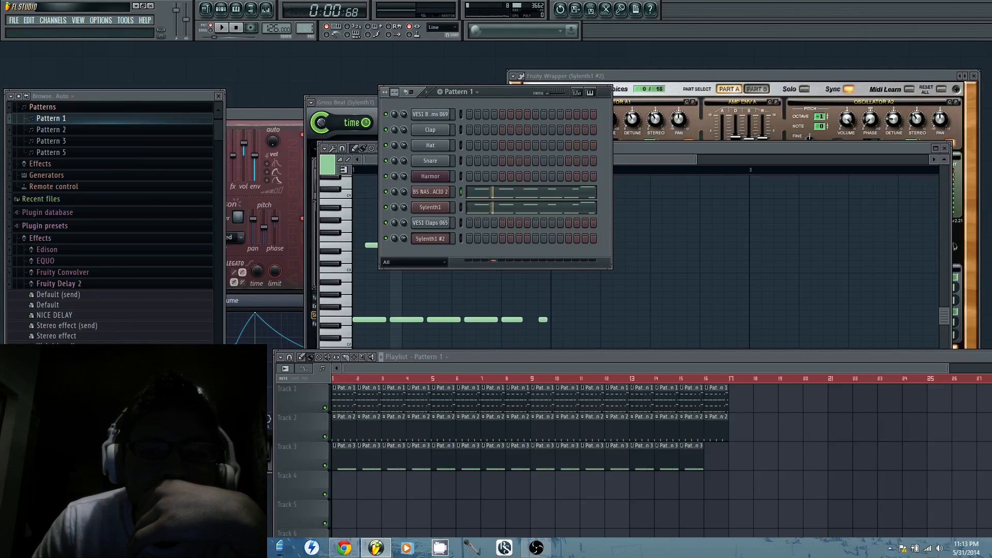
{"action": "scroll", "coordinate": [305, 29], "scroll_direction": "up", "scroll_amount": 4}
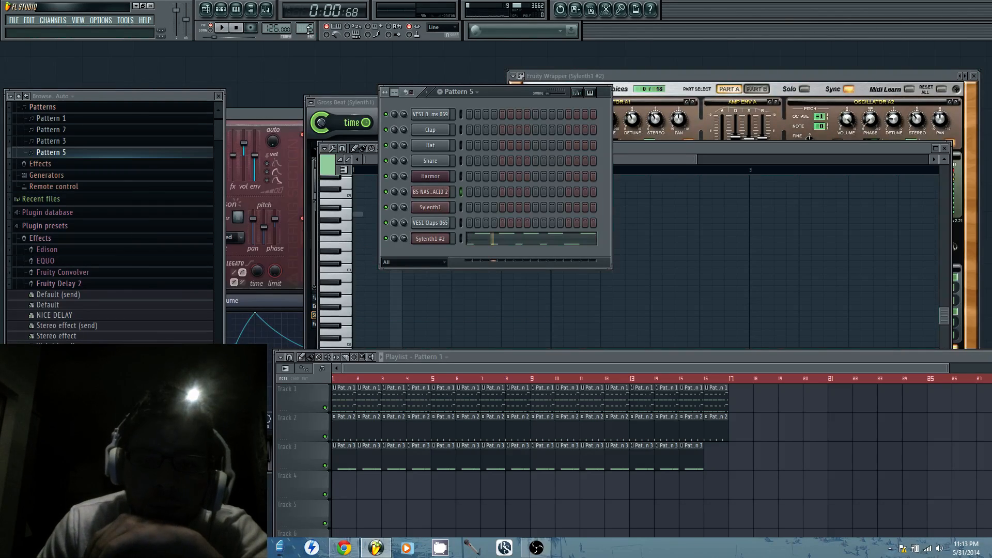
Transpose all Sylenth1 #2 notes in Pattern 5 up seven semitones, so the low notes sit on E4, and play them
{"action": "right_click", "coordinate": [463, 234]}
{"action": "left_click", "coordinate": [458, 237]}
{"action": "key", "text": "ctrl+a"}
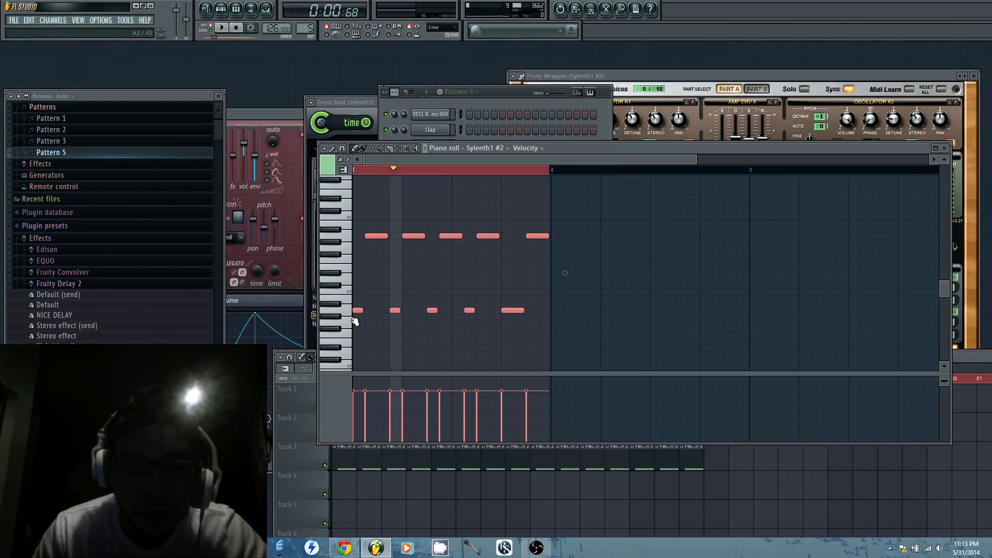
{"action": "left_click_drag", "start_coordinate": [357, 311], "coordinate": [357, 268]}
{"action": "key", "text": "space"}
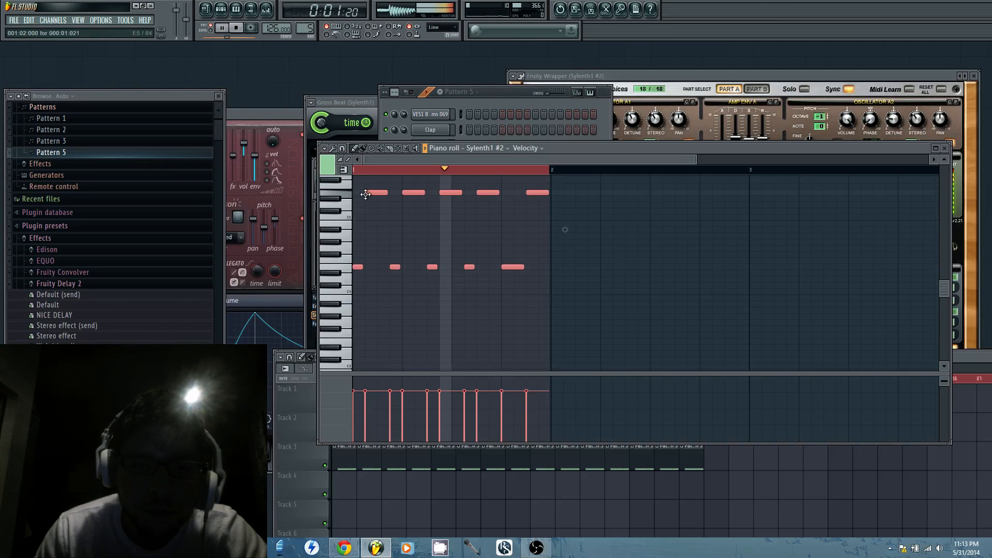
{"action": "key", "text": "space"}
Set the Sylenth1 #2 filter control cutoff to 29.10 Hz during playback, and play the transposed pattern again from its piano roll
{"action": "left_click", "coordinate": [496, 108]}
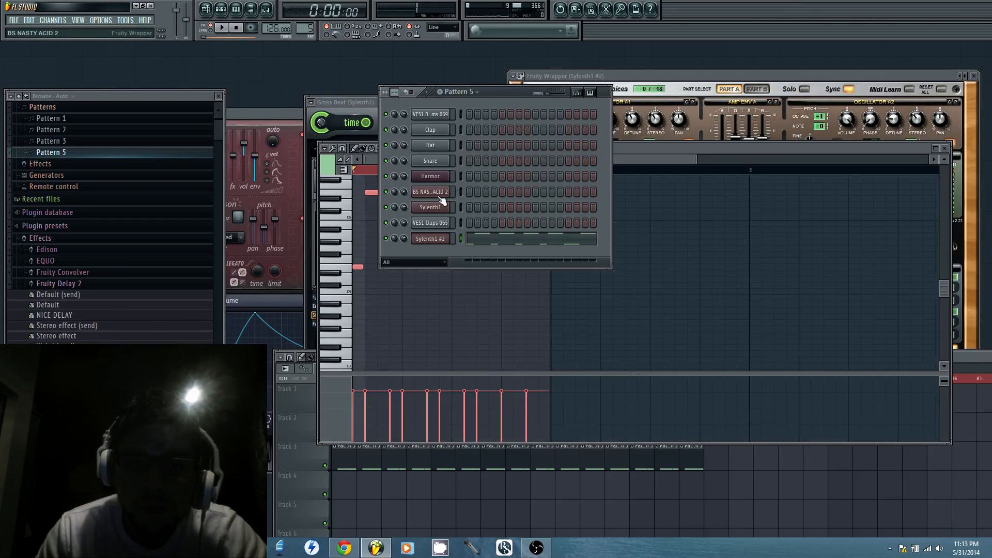
{"action": "left_click", "coordinate": [693, 92]}
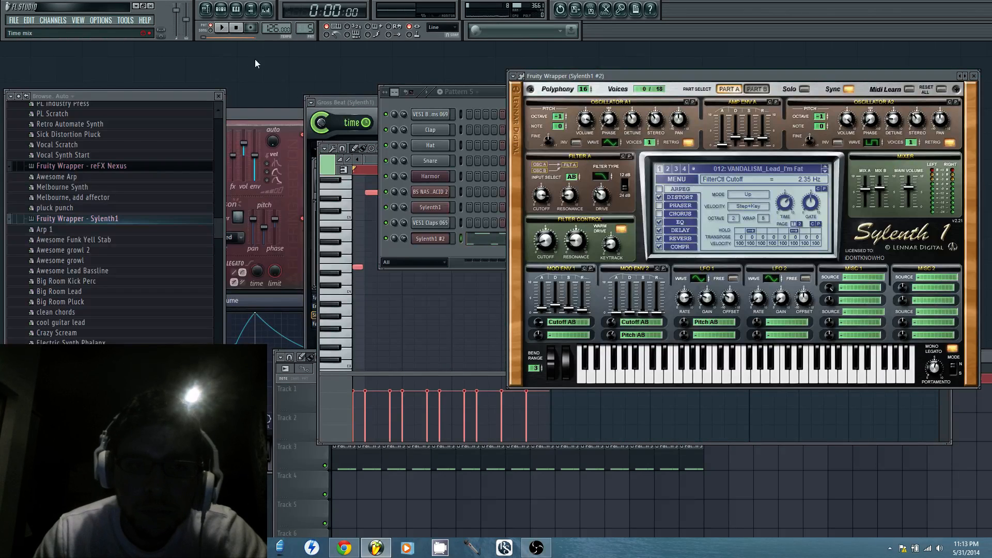
{"action": "key", "text": "space"}
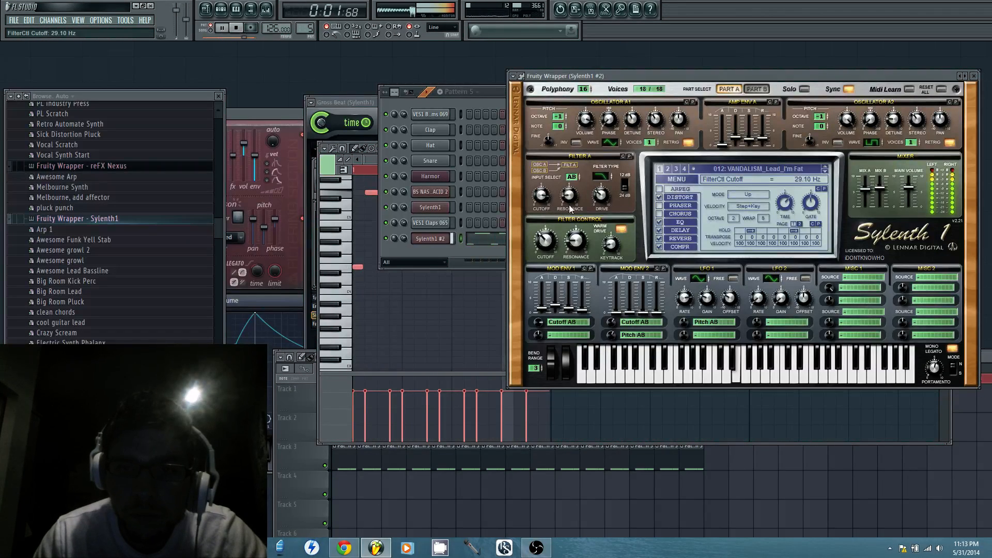
{"action": "left_click", "coordinate": [345, 269]}
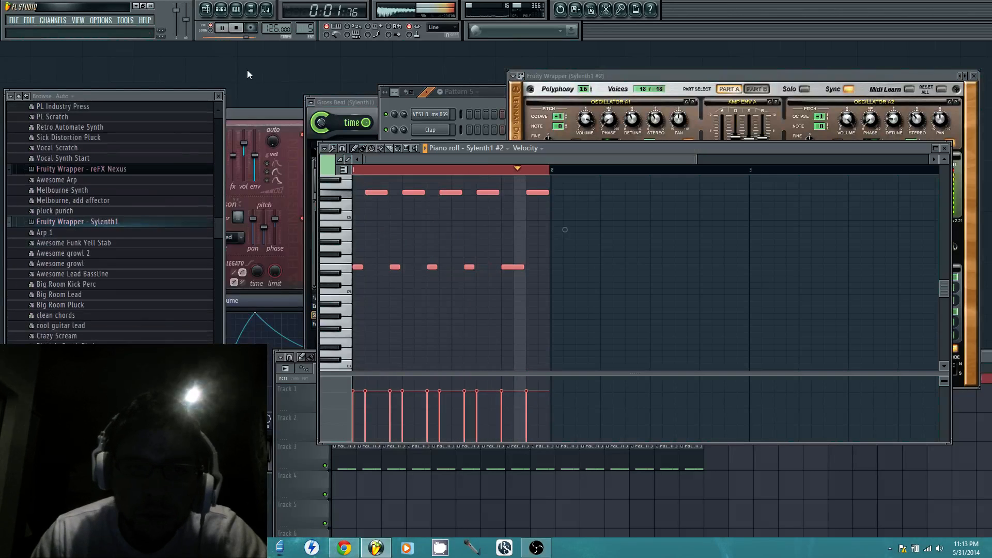
{"action": "left_click", "coordinate": [237, 28]}
{"action": "left_click", "coordinate": [224, 29]}
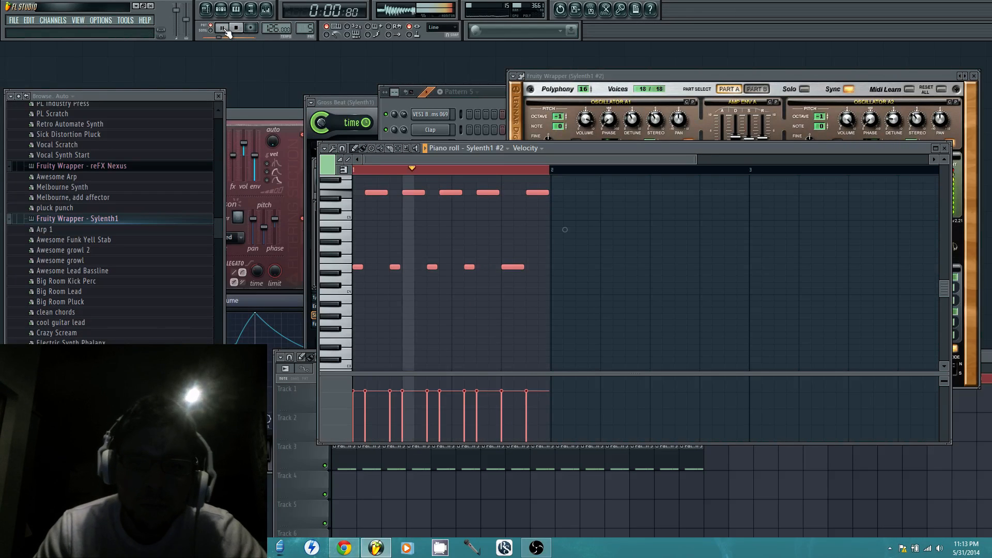
{"action": "left_click", "coordinate": [222, 29]}
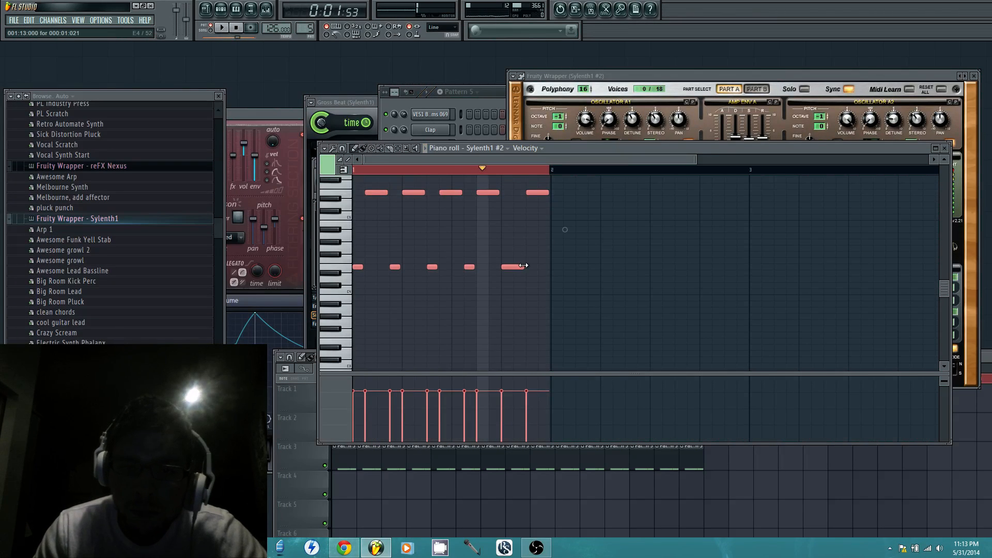
Shorten bar 1's last E4 to one step and make the final E5 a three-step note starting at step 14
{"action": "key", "text": "ctrl+d"}
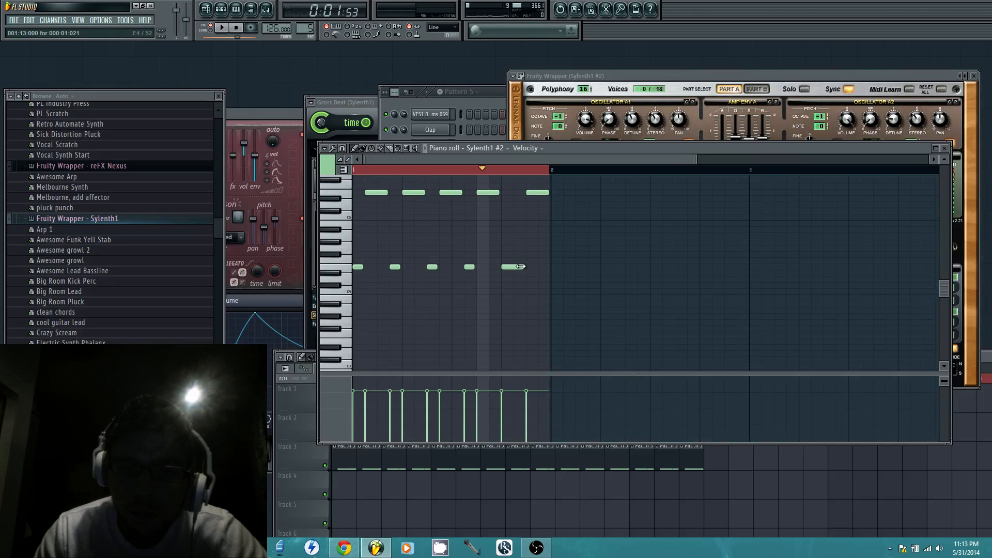
{"action": "left_click", "coordinate": [536, 195]}
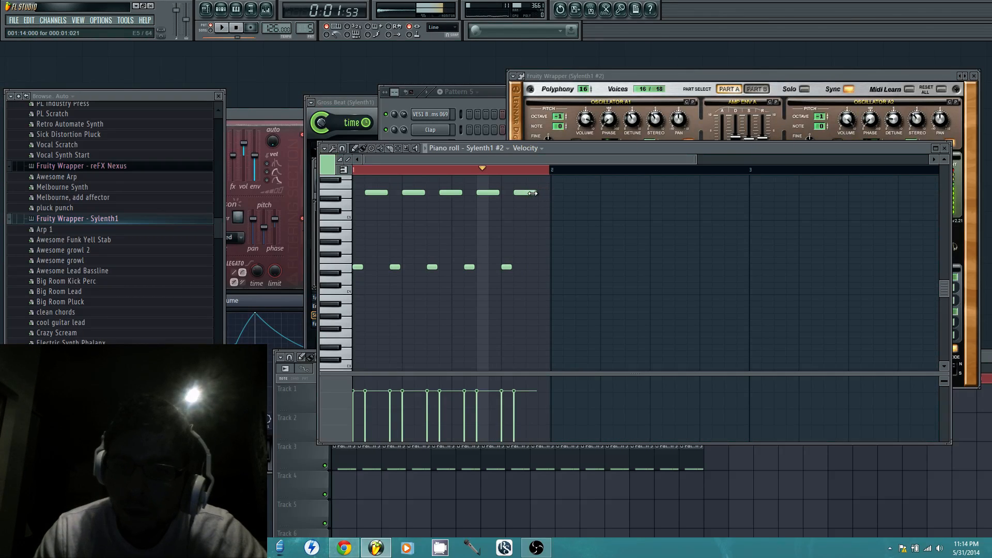
Fill bar 2 with one-step E4 notes at steps 1, 4, 7, 10 and 13, each followed by a two-step G5, the last three steps long
{"action": "left_click", "coordinate": [554, 267]}
{"action": "left_click", "coordinate": [578, 185]}
{"action": "scroll", "coordinate": [575, 206], "scroll_direction": "up", "scroll_amount": 2}
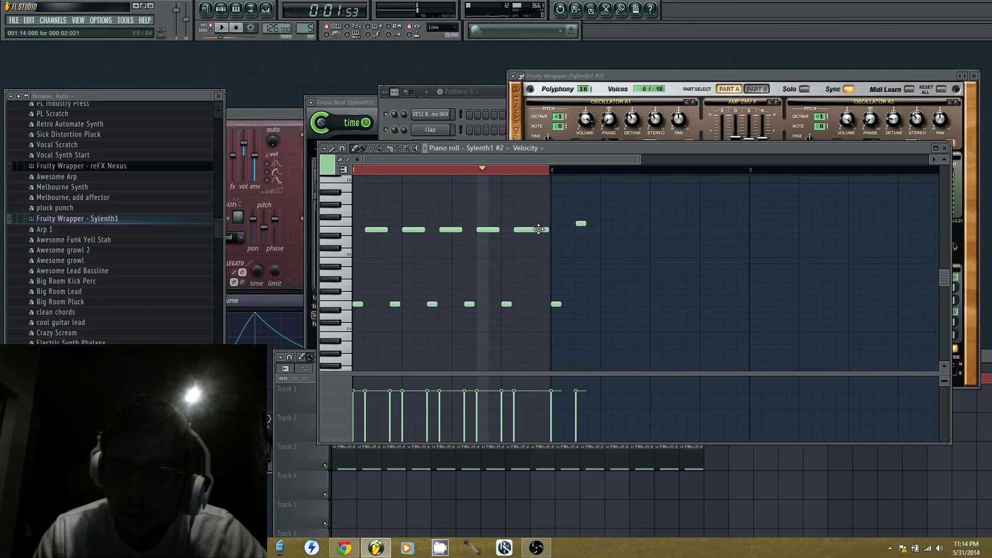
{"action": "left_click", "coordinate": [575, 212]}
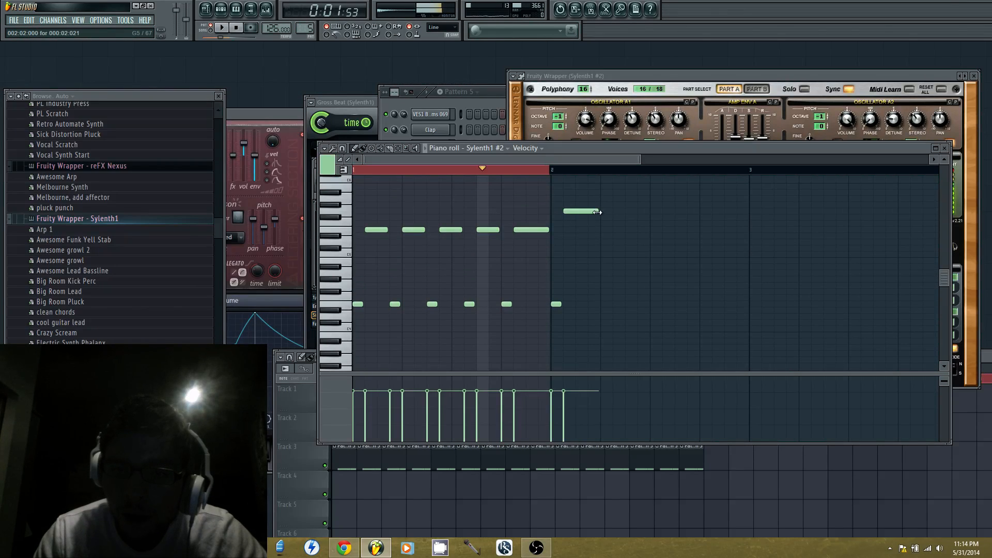
{"action": "left_click", "coordinate": [615, 212]}
{"action": "left_click", "coordinate": [601, 305]}
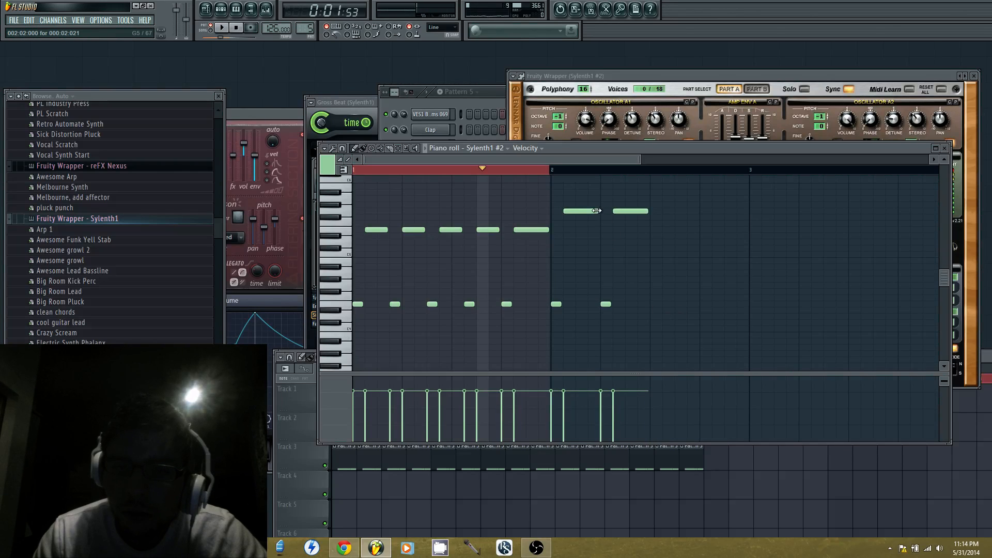
{"action": "mouse_move", "coordinate": [595, 211]}
{"action": "left_mouse_down"}
{"action": "mouse_move", "coordinate": [586, 211]}
{"action": "mouse_move", "coordinate": [611, 211]}
{"action": "left_mouse_up"}
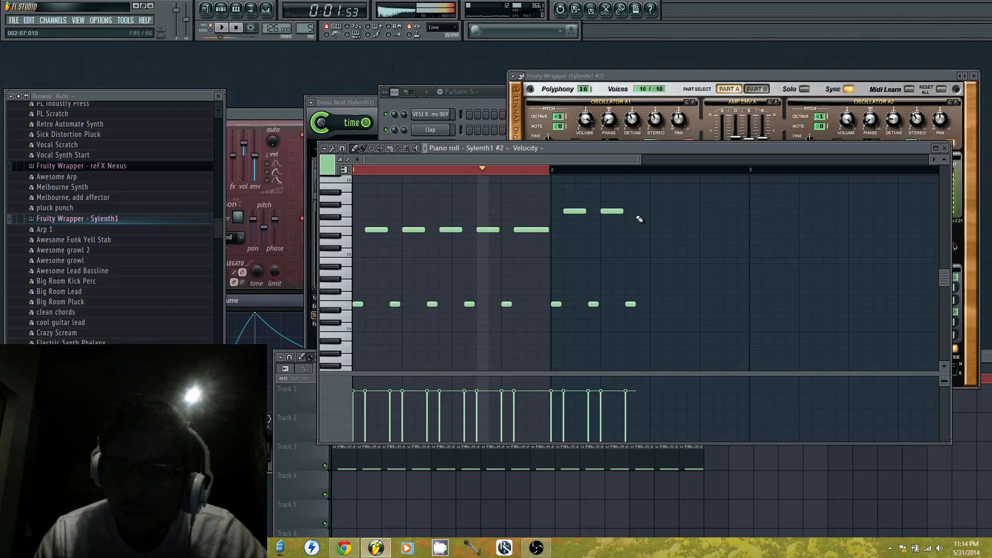
{"action": "left_click", "coordinate": [680, 211]}
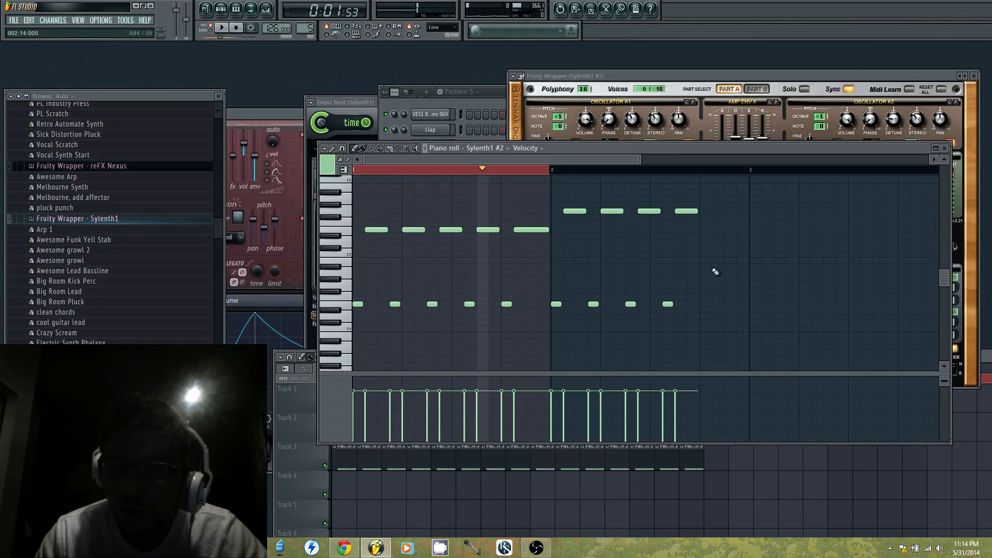
{"action": "left_click", "coordinate": [717, 211]}
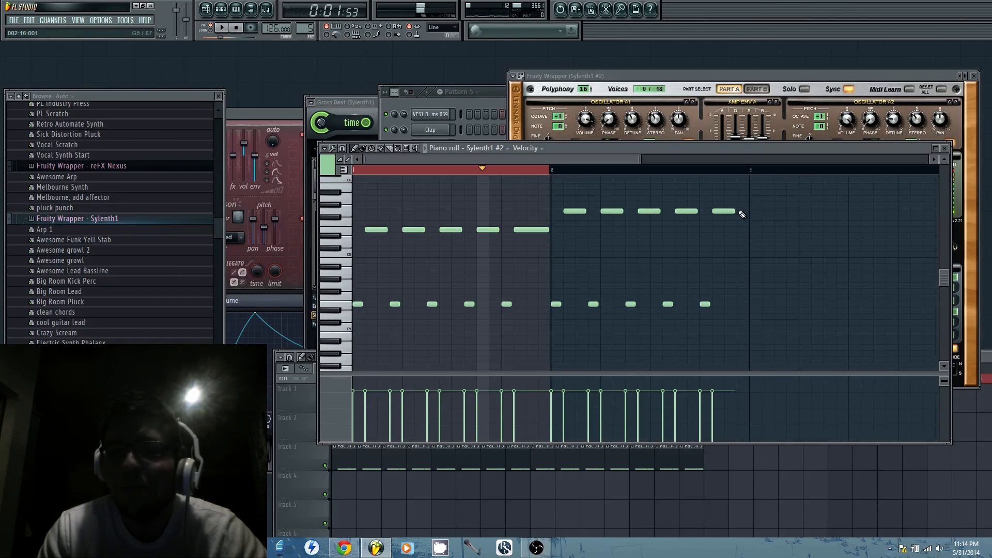
Clear the time selection over bar 1 and play the two-bar lead from the start
{"action": "key", "text": "space"}
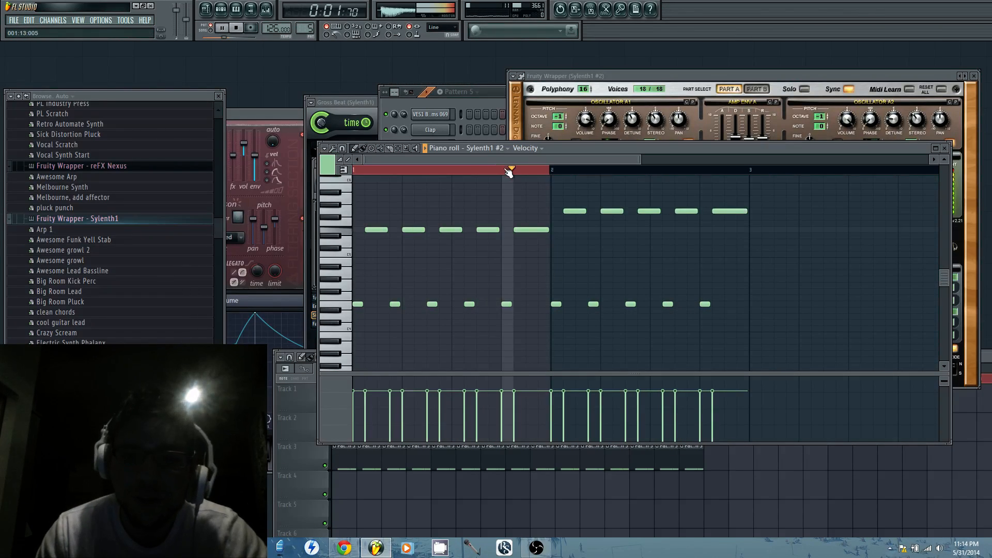
{"action": "key", "text": "space"}
{"action": "left_click", "coordinate": [519, 173]}
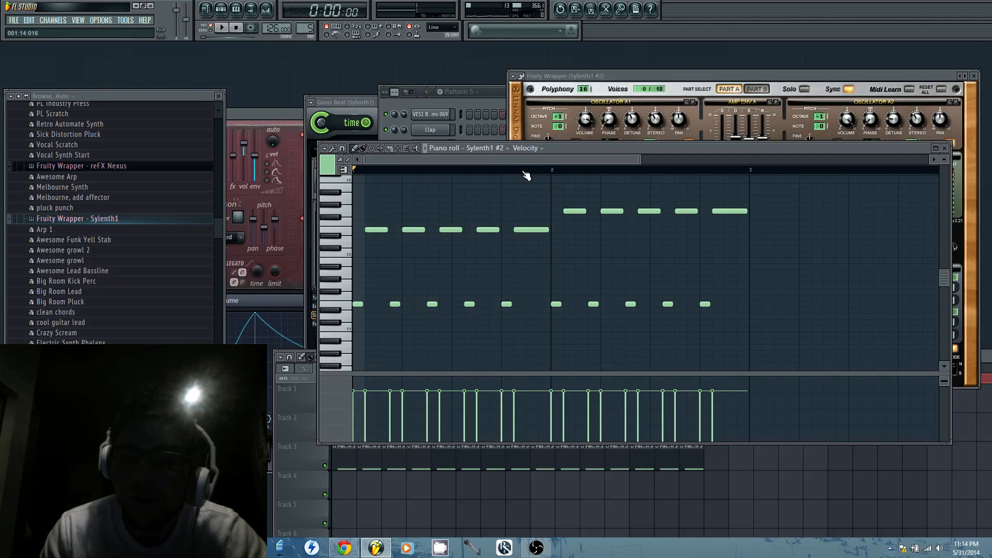
{"action": "key", "text": "space"}
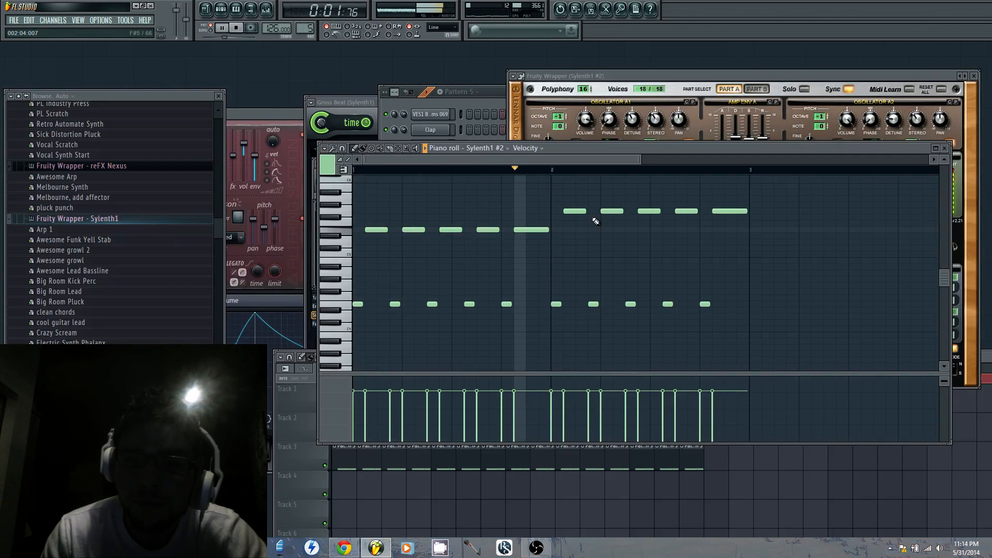
{"action": "key", "text": "space"}
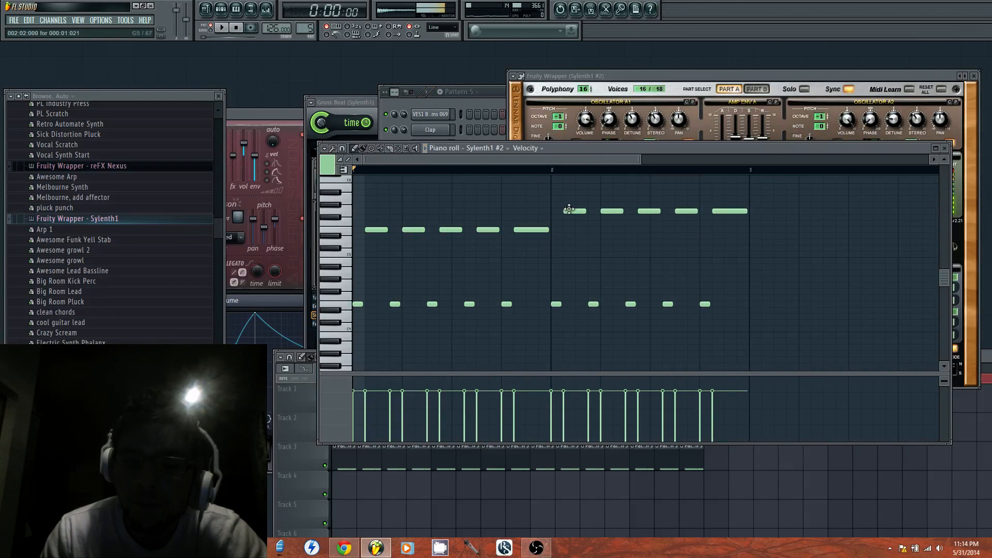
Bring up the Sylenth1 #2 plugin window and return to its piano roll
{"action": "left_click", "coordinate": [491, 120]}
{"action": "left_click", "coordinate": [438, 241]}
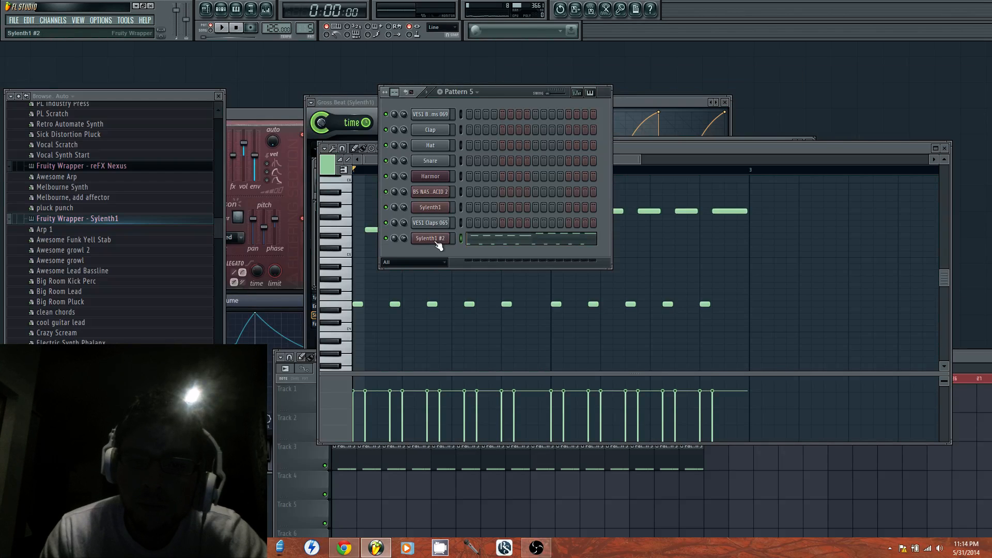
{"action": "left_click", "coordinate": [438, 241]}
{"action": "left_click", "coordinate": [373, 288]}
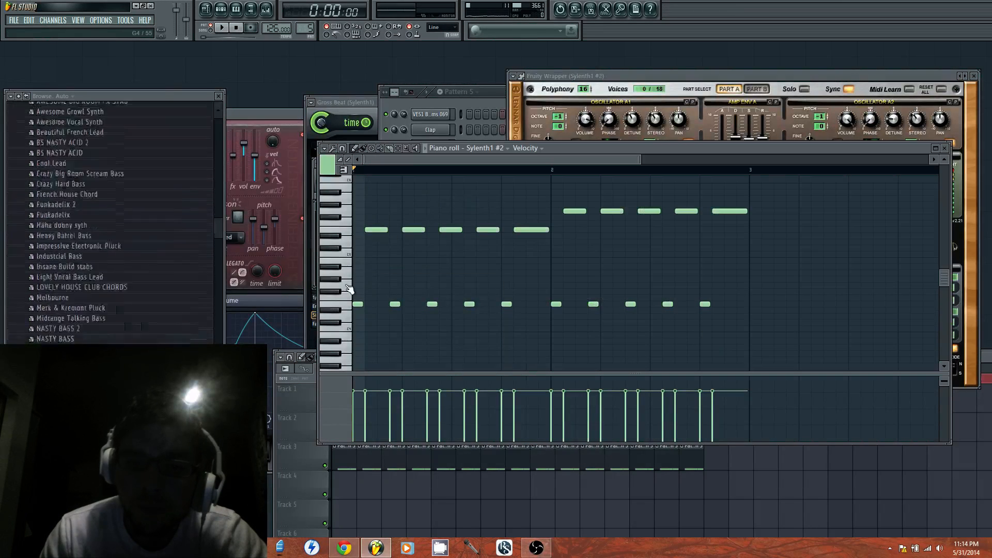
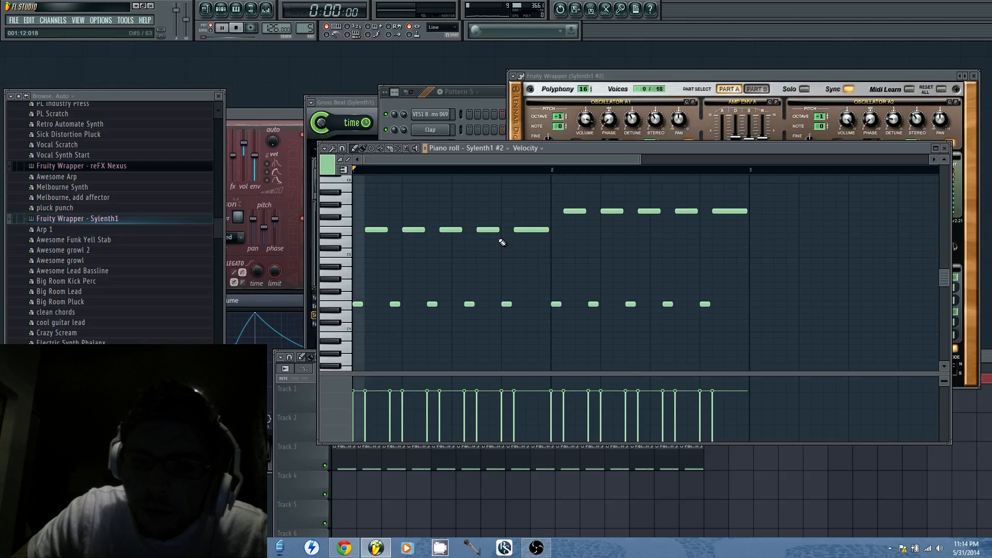
Try bar 1's last three upper notes, at steps 8, 11 and 14, on G5 instead of E5 and play the lead
{"action": "key", "text": "space"}
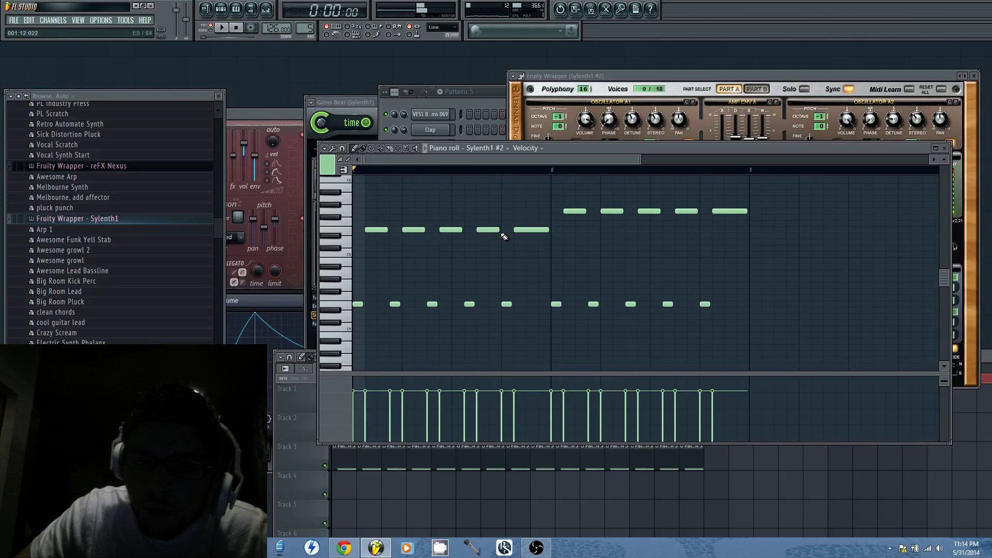
{"action": "left_click_drag", "start_coordinate": [456, 232], "coordinate": [455, 212]}
{"action": "right_click", "coordinate": [490, 230]}
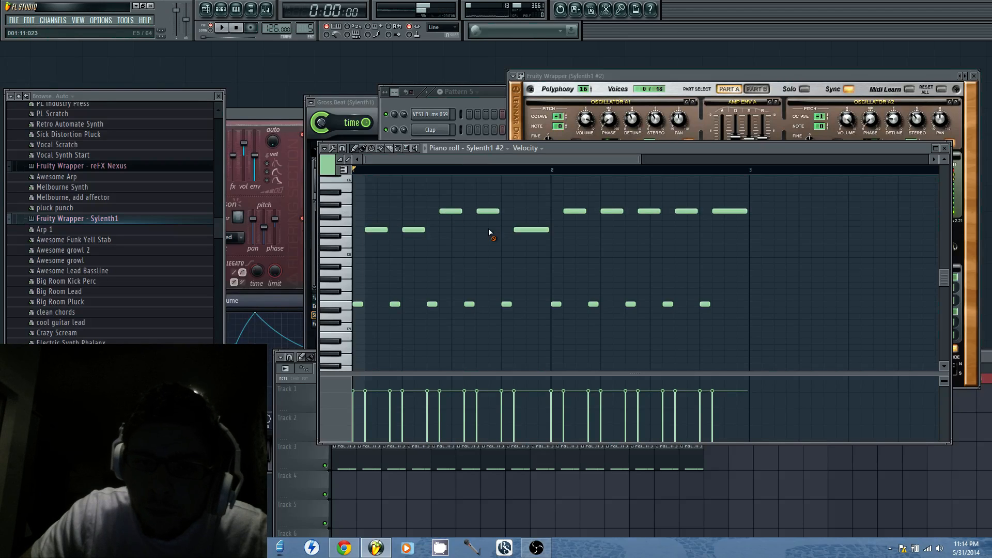
{"action": "left_click", "coordinate": [525, 212]}
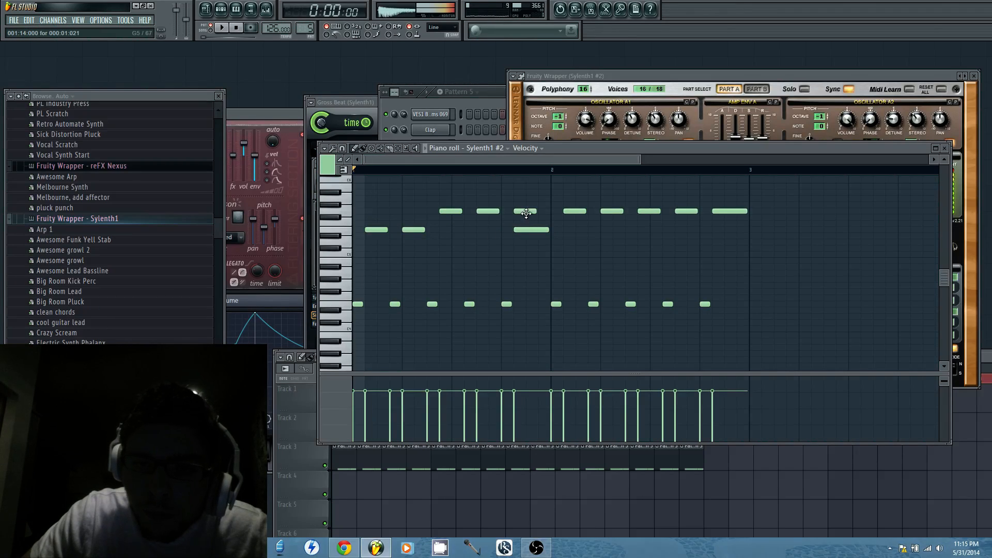
{"action": "right_click", "coordinate": [544, 230]}
{"action": "key", "text": "space"}
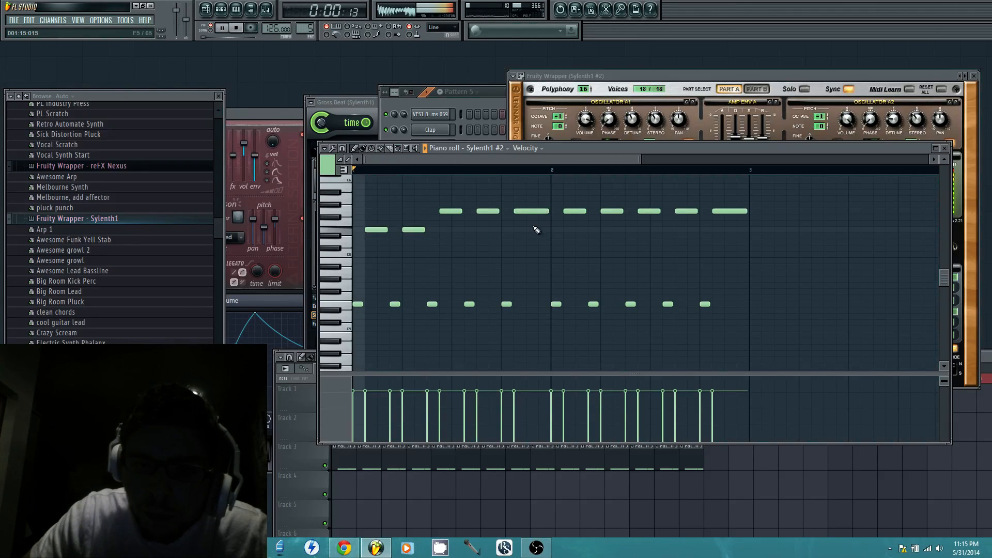
{"action": "key", "text": "space"}
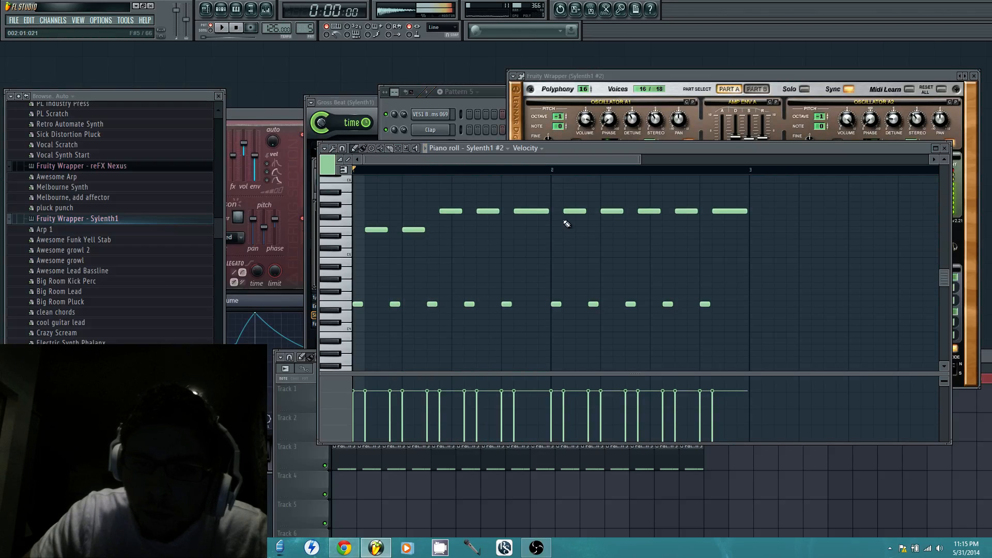
{"action": "key", "text": "space"}
Shorten bar 1's last upper note to two steps, add a one-step E4 at step 16 and play the lead
{"action": "left_click", "coordinate": [543, 298]}
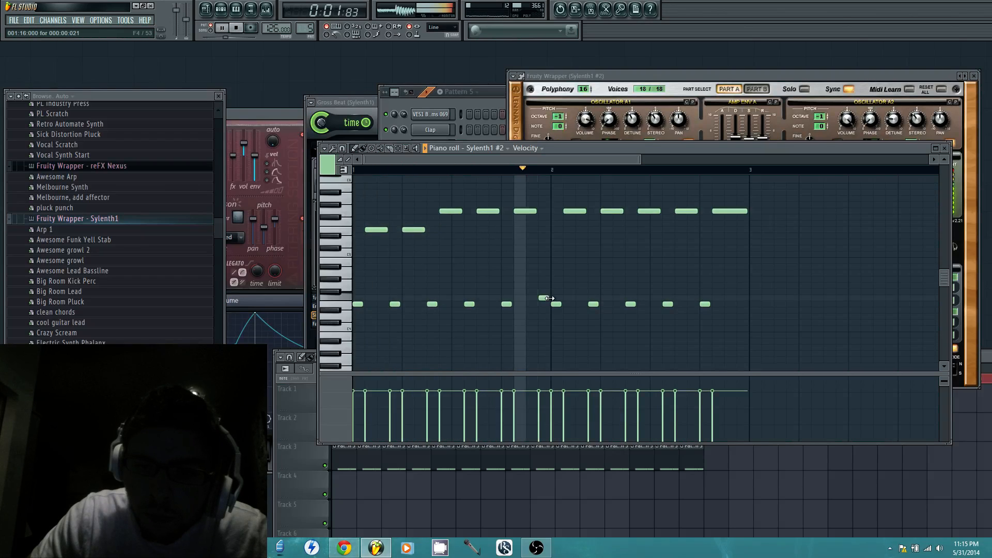
{"action": "key", "text": "space"}
{"action": "left_click_drag", "start_coordinate": [544, 299], "coordinate": [545, 306]}
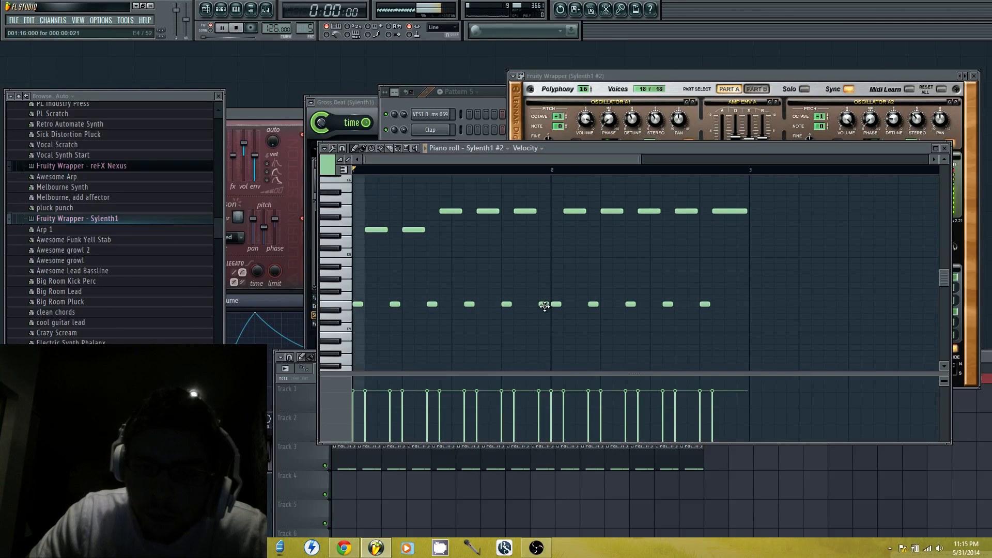
{"action": "key", "text": "space"}
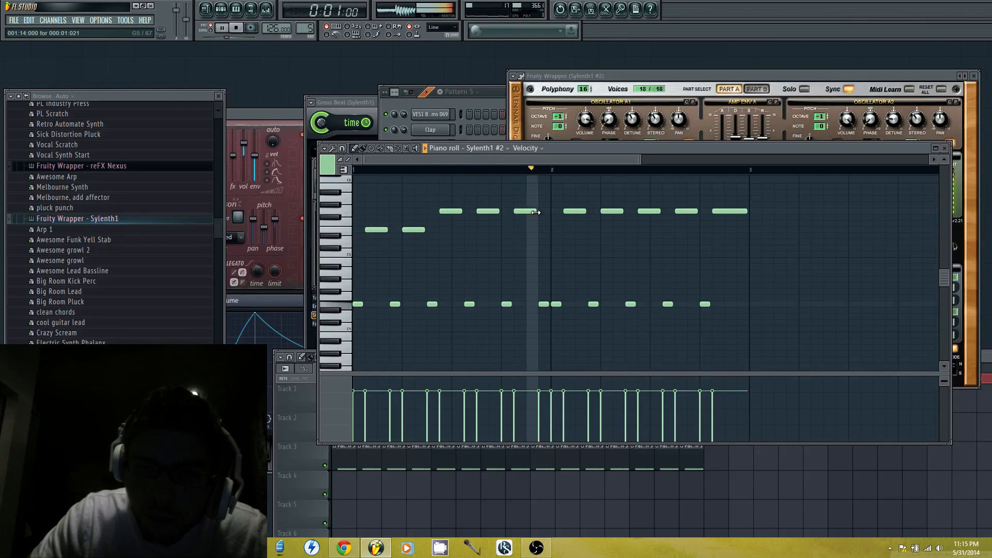
{"action": "key", "text": "space"}
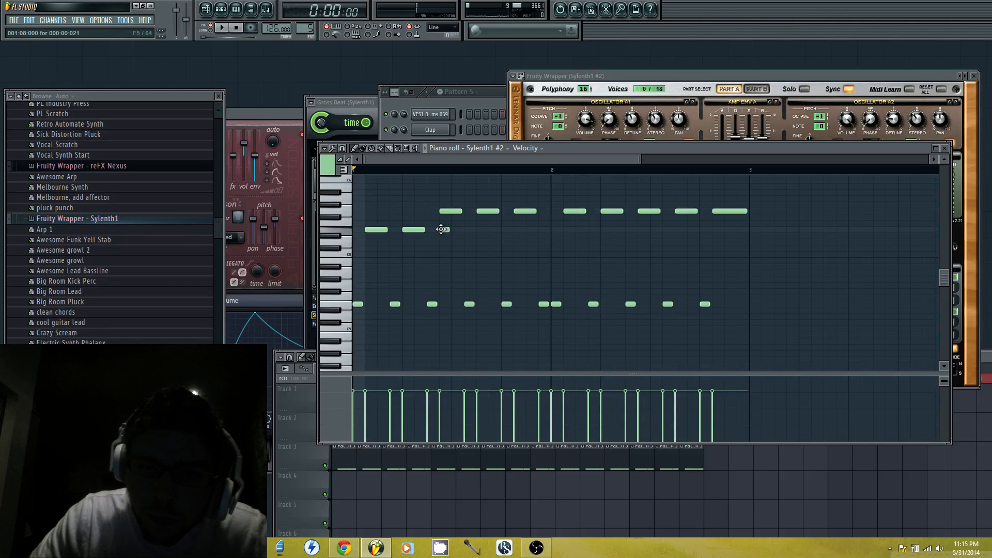
Move bar 1's three G5 notes at steps 8, 11 and 14 down to E5
{"action": "left_click", "coordinate": [442, 230]}
{"action": "left_click_drag", "start_coordinate": [450, 212], "coordinate": [488, 229]}
{"action": "left_click", "coordinate": [513, 231]}
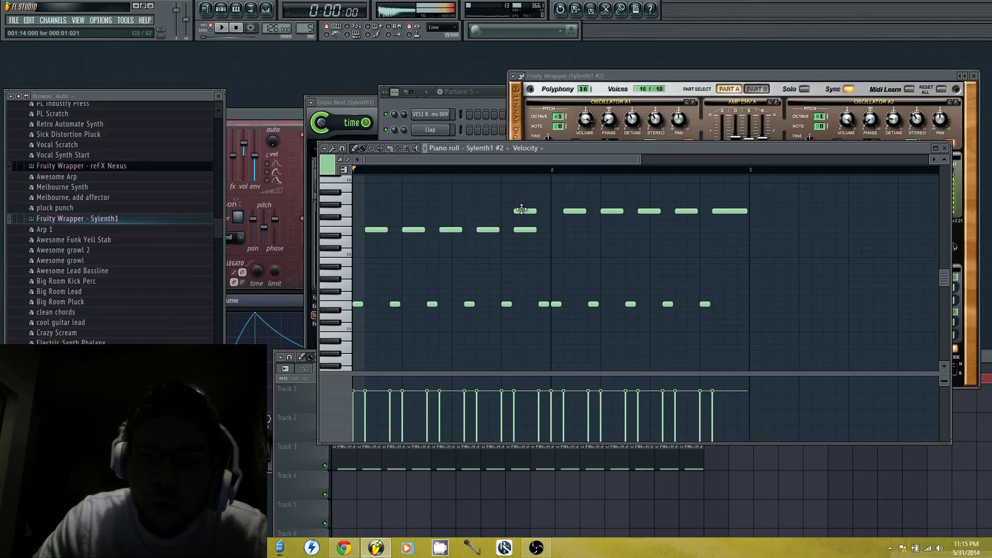
Bring up the Sylenth1 #2 plugin window, return to its piano roll and play the lead from the start
{"action": "left_click", "coordinate": [758, 72]}
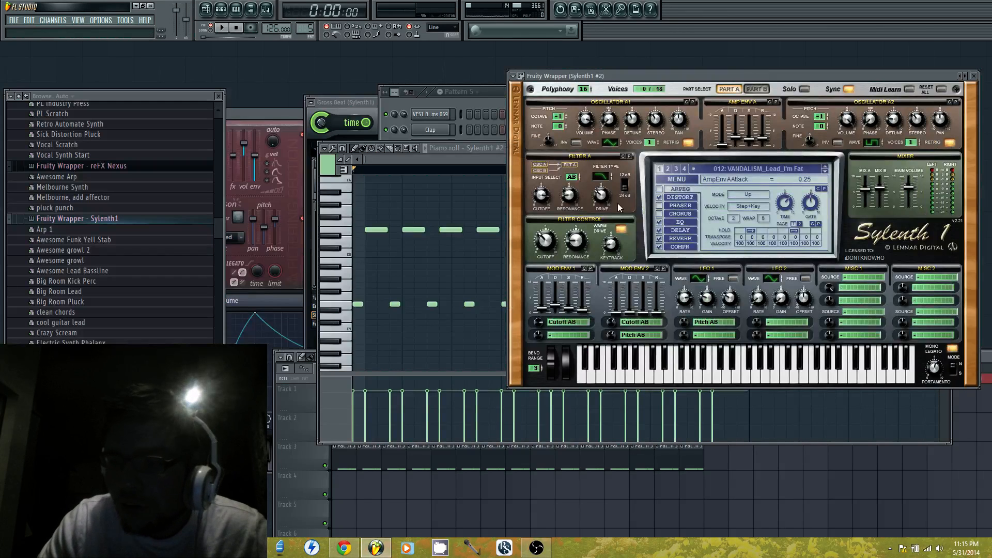
{"action": "left_click", "coordinate": [494, 162]}
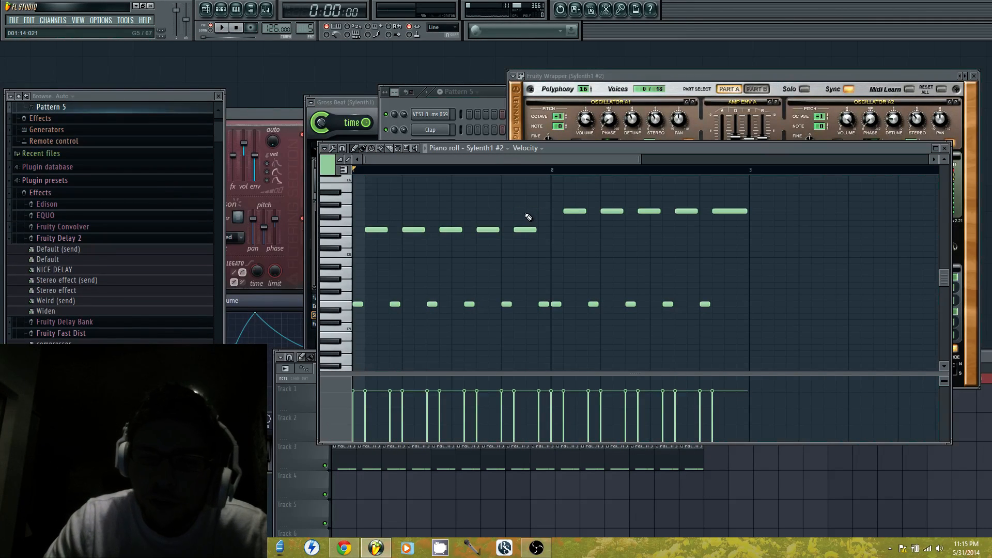
{"action": "key", "text": "space"}
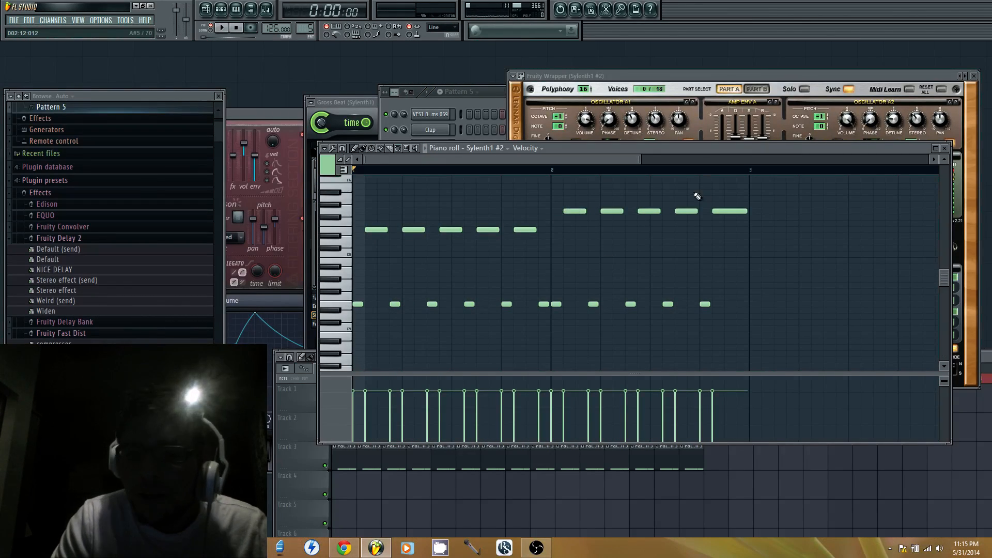
{"action": "key", "text": "space"}
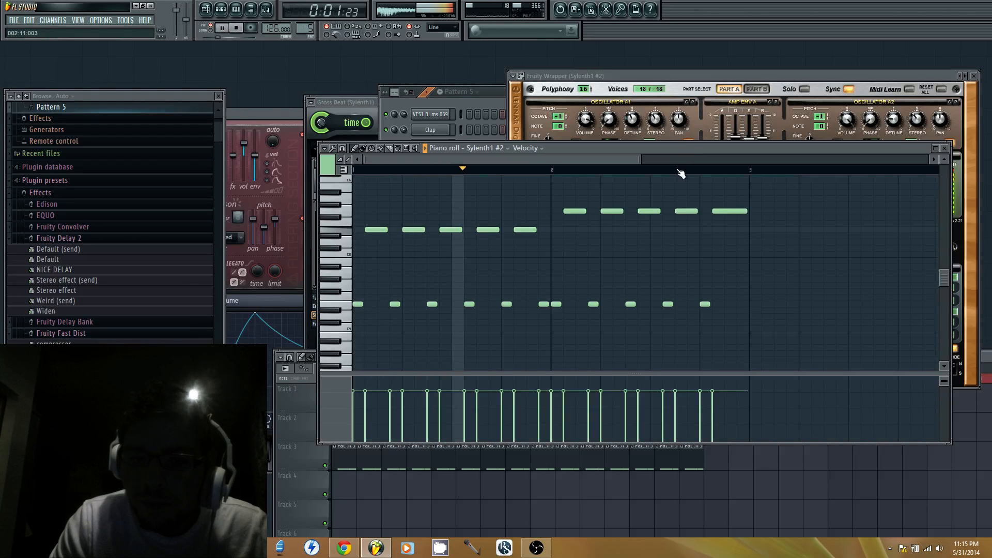
{"action": "key", "text": "space"}
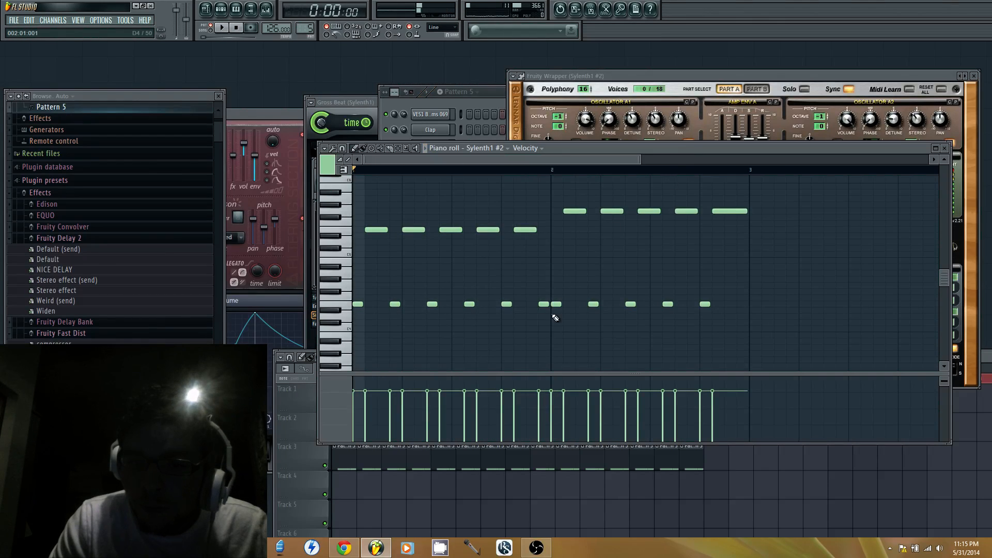
Replace bar 2's E4 notes at steps 1 and 4 with one-step B3 notes
{"action": "scroll", "coordinate": [557, 310], "scroll_direction": "down", "scroll_amount": 3}
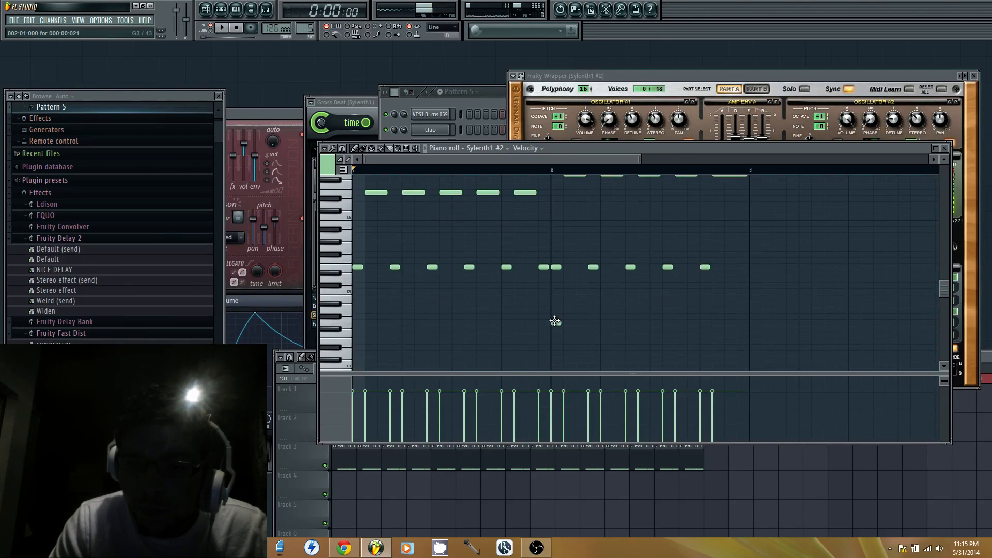
{"action": "left_click", "coordinate": [554, 320]}
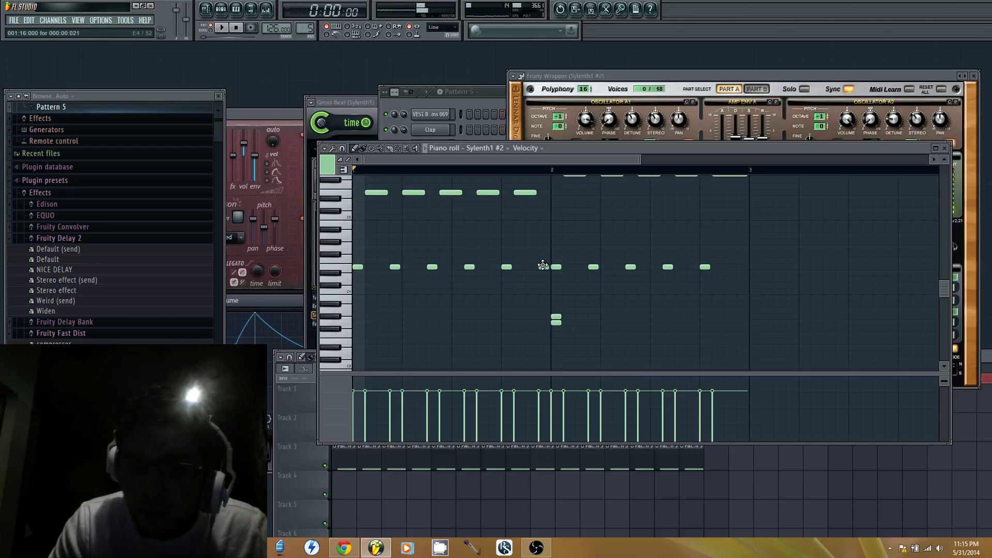
{"action": "left_click", "coordinate": [552, 304]}
{"action": "right_click", "coordinate": [556, 317]}
{"action": "right_click", "coordinate": [556, 322]}
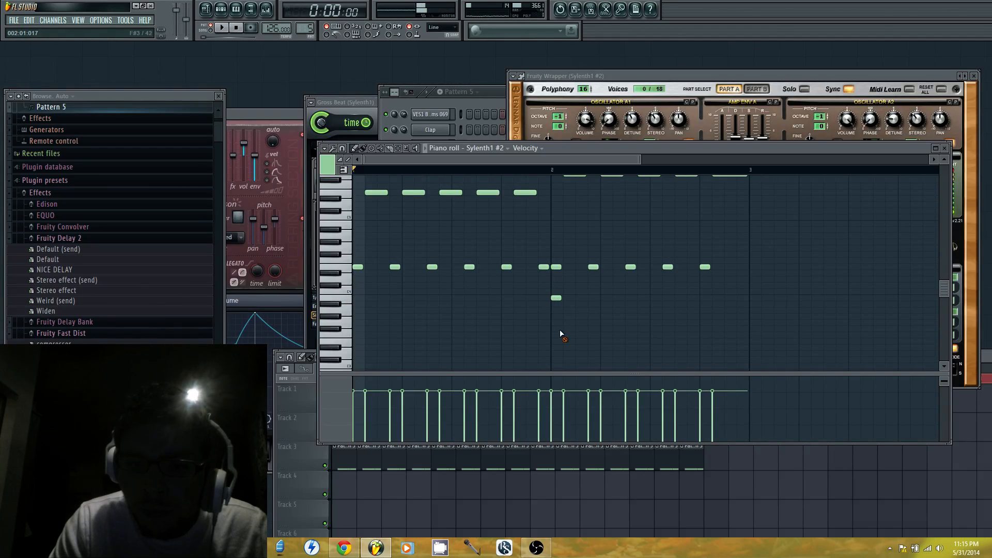
{"action": "left_click", "coordinate": [593, 298]}
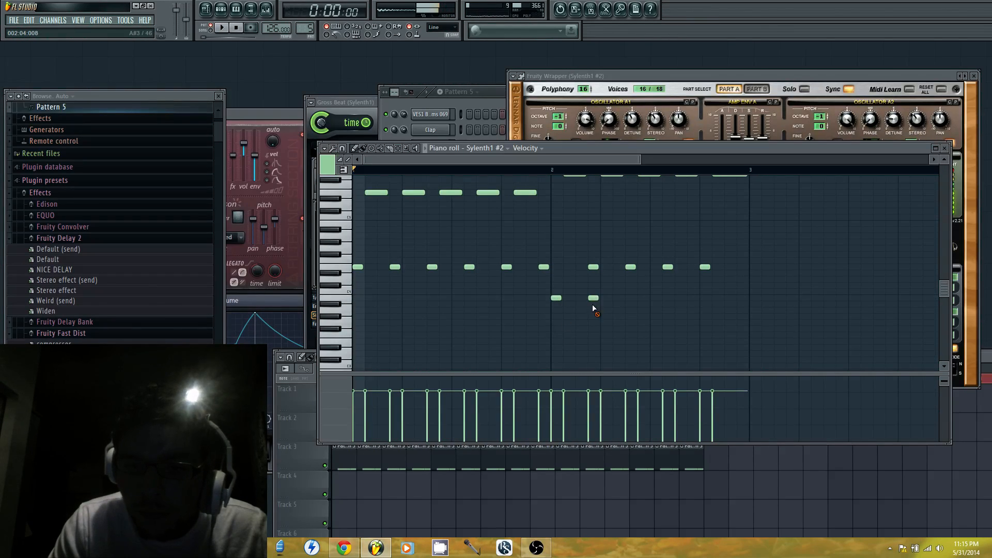
{"action": "scroll", "coordinate": [593, 266], "scroll_direction": "up", "scroll_amount": 3}
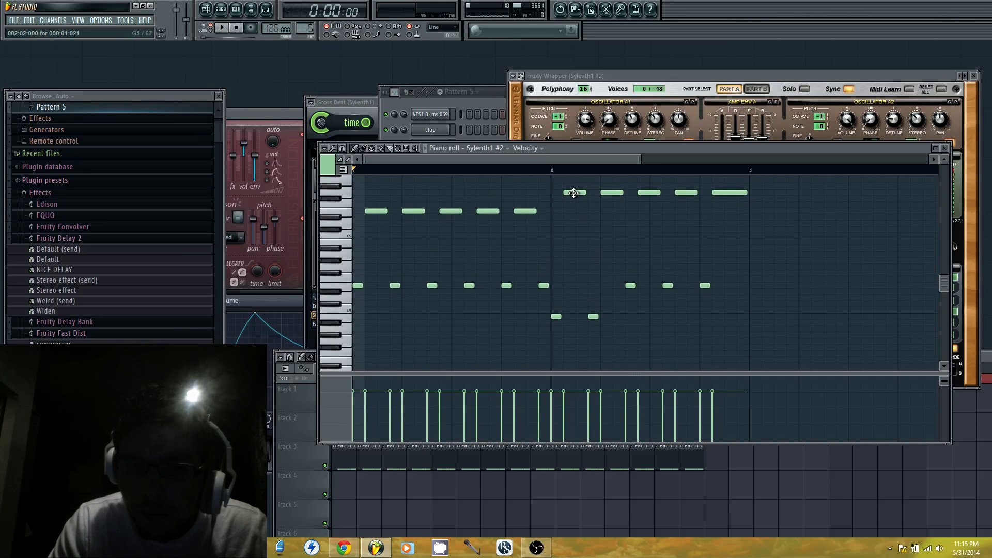
Play the lead and replace bar 2's E4 at step 7 with a one-step B3
{"action": "key", "text": "space"}
{"action": "left_click", "coordinate": [632, 316]}
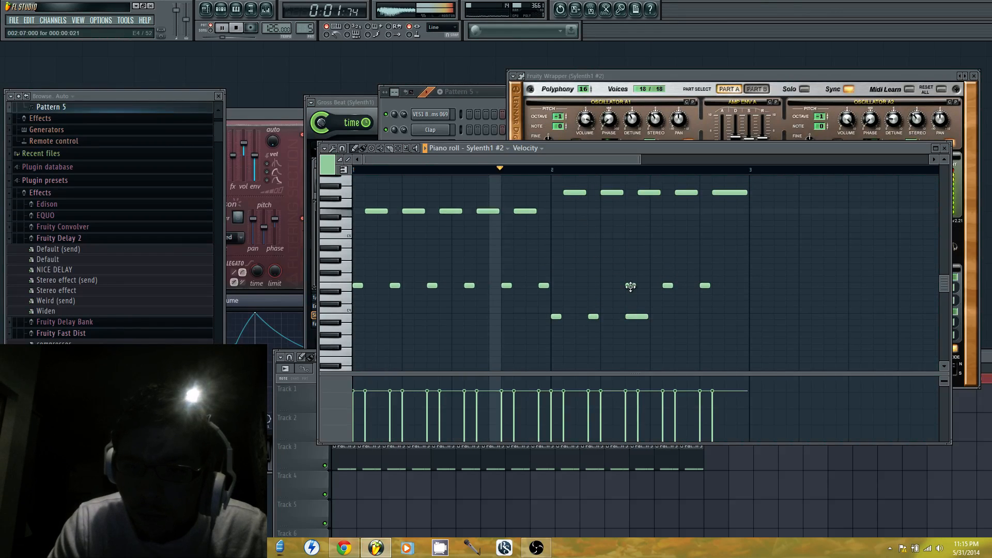
{"action": "right_click", "coordinate": [630, 315]}
{"action": "key", "text": "space"}
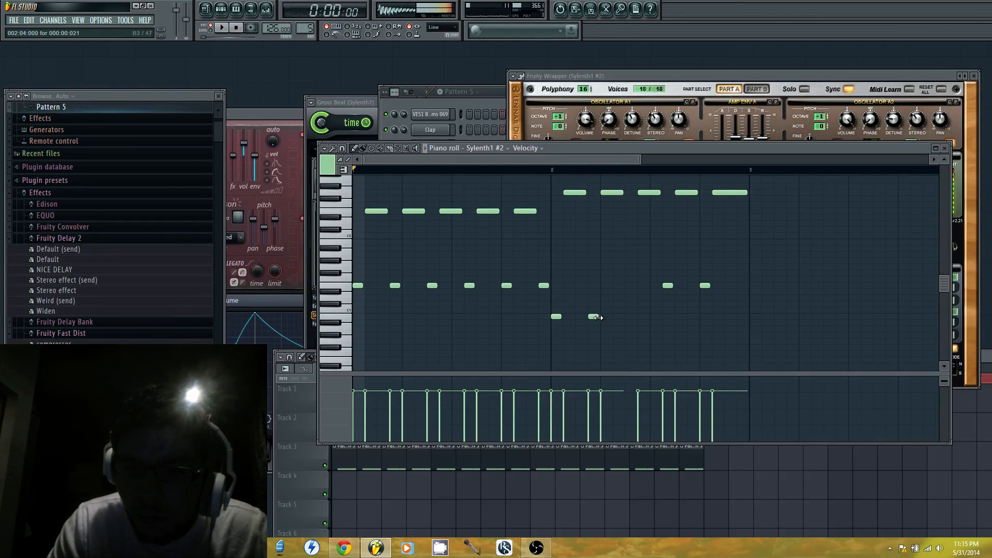
{"action": "left_click", "coordinate": [630, 317]}
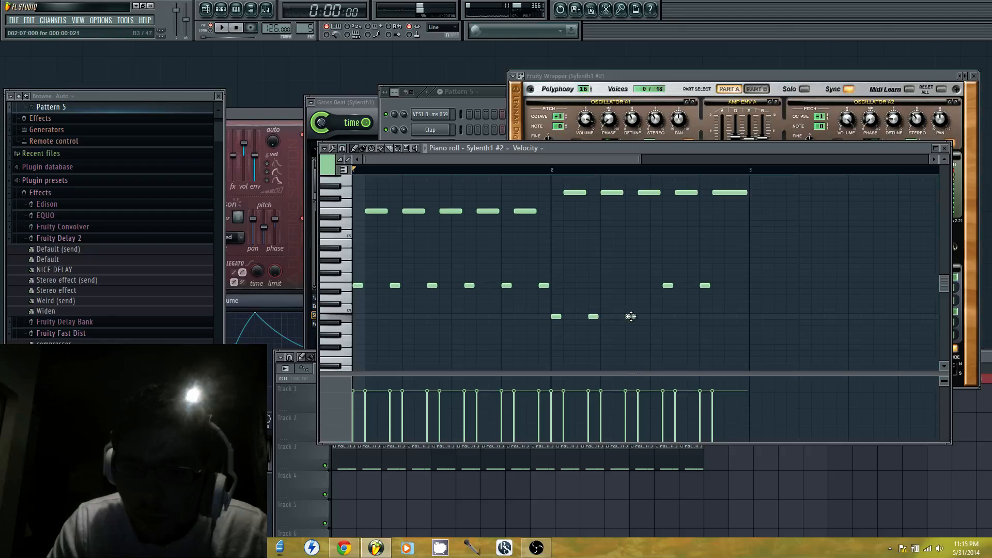
Replace bar 2's G5 notes at steps 2, 5 and 8 with two-step D5 notes, playing the lead to check
{"action": "left_click", "coordinate": [569, 236]}
{"action": "left_click_drag", "start_coordinate": [569, 238], "coordinate": [570, 244]}
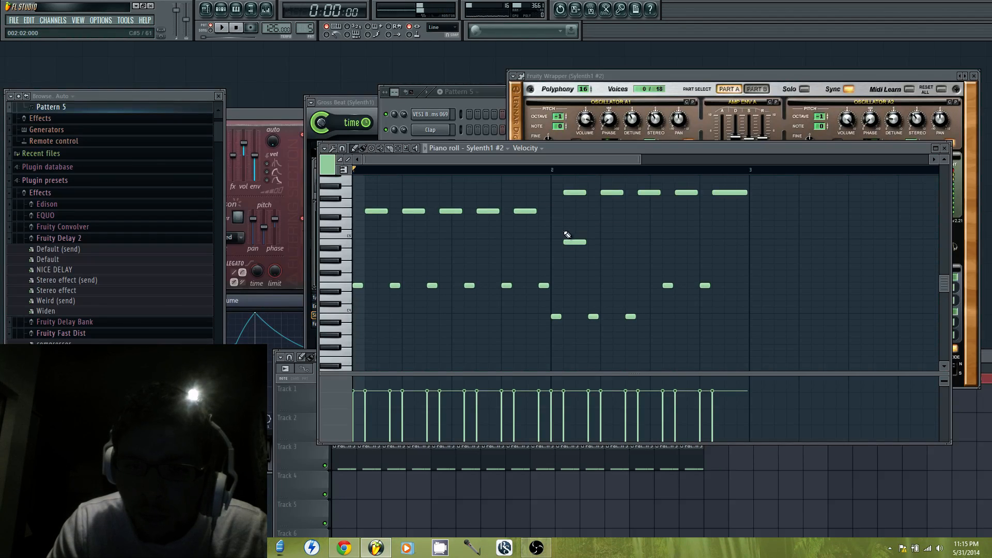
{"action": "left_click", "coordinate": [568, 231]}
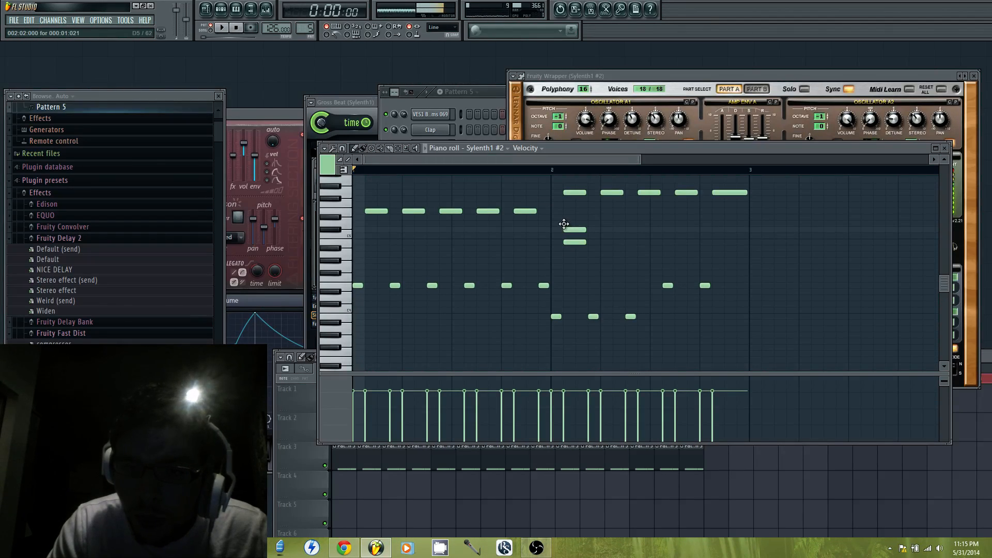
{"action": "left_click_drag", "start_coordinate": [564, 224], "coordinate": [563, 221]}
{"action": "key", "text": "space"}
{"action": "right_click", "coordinate": [575, 193]}
{"action": "right_click", "coordinate": [612, 192]}
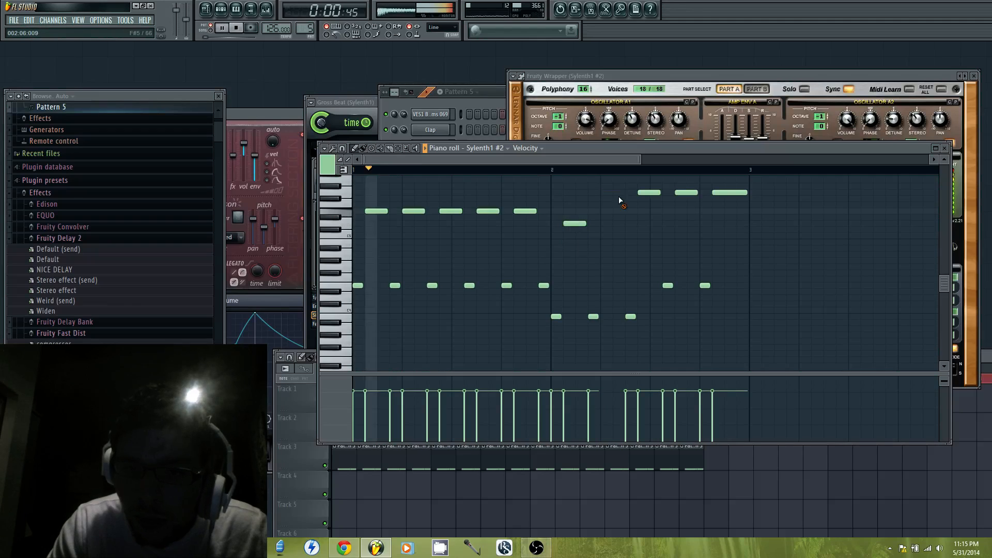
{"action": "left_click", "coordinate": [605, 224]}
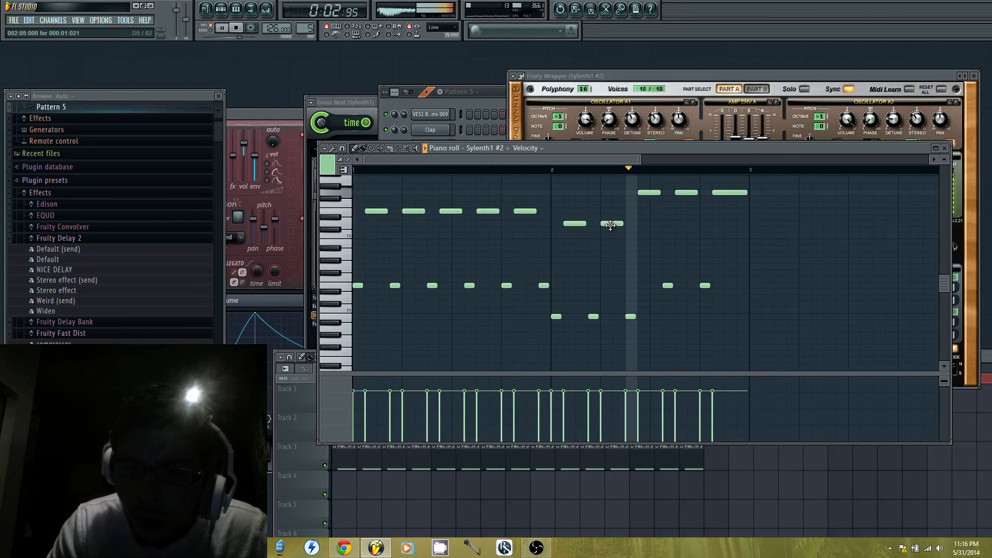
{"action": "key", "text": "space"}
{"action": "left_click", "coordinate": [640, 223]}
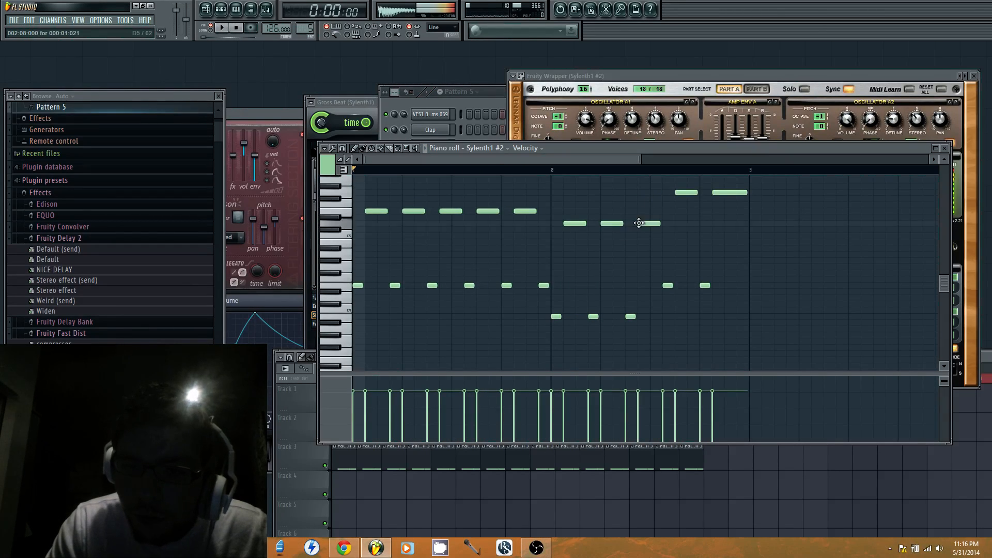
Lower bar 2's E4 at step 10 to B3 and its G5 at step 11 to B4, playing the lead in between
{"action": "left_click_drag", "start_coordinate": [667, 287], "coordinate": [672, 318]}
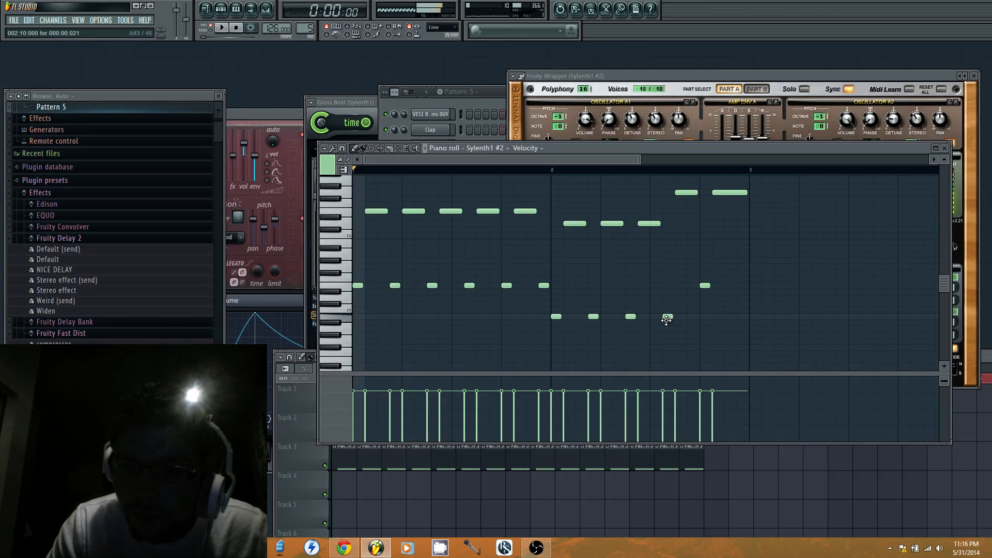
{"action": "key", "text": "space"}
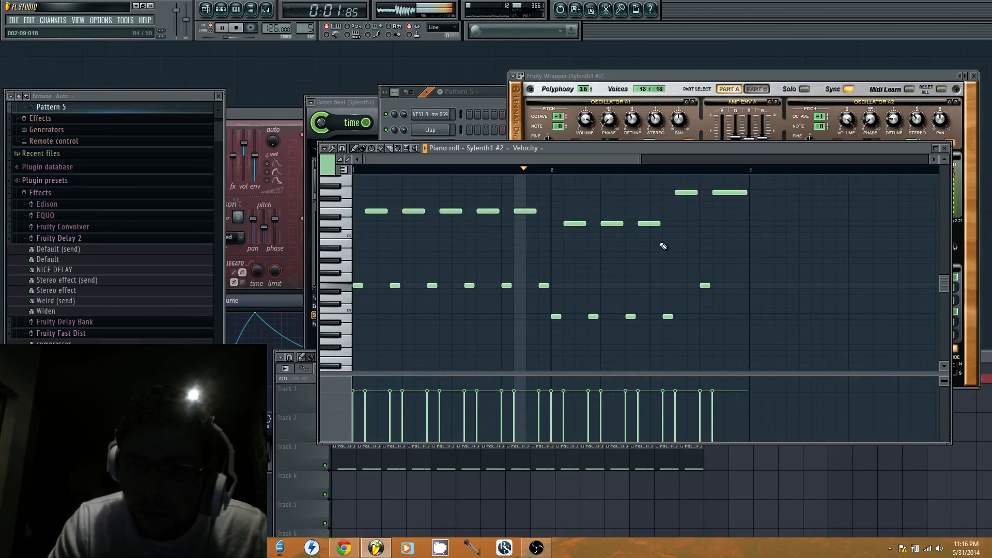
{"action": "key", "text": "space"}
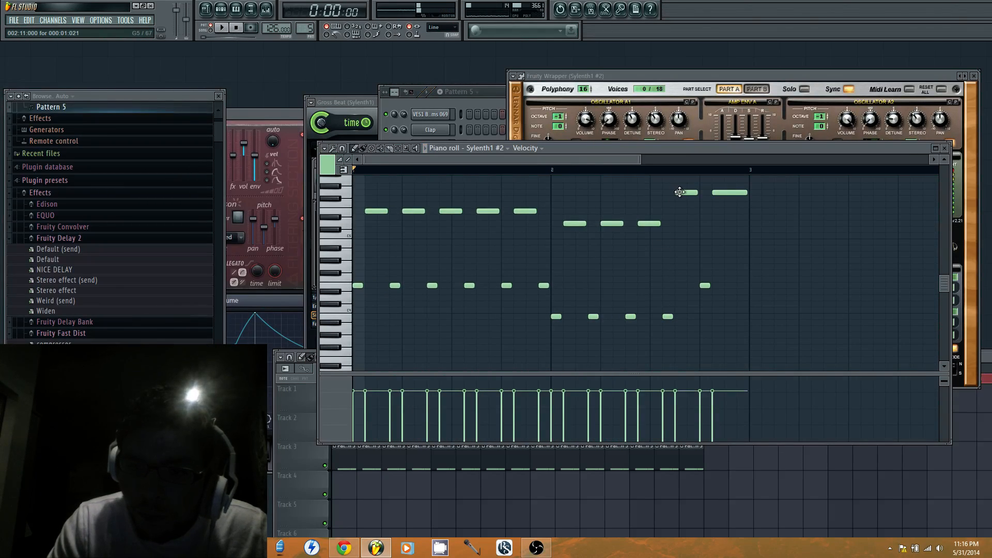
{"action": "left_click_drag", "start_coordinate": [680, 192], "coordinate": [675, 239]}
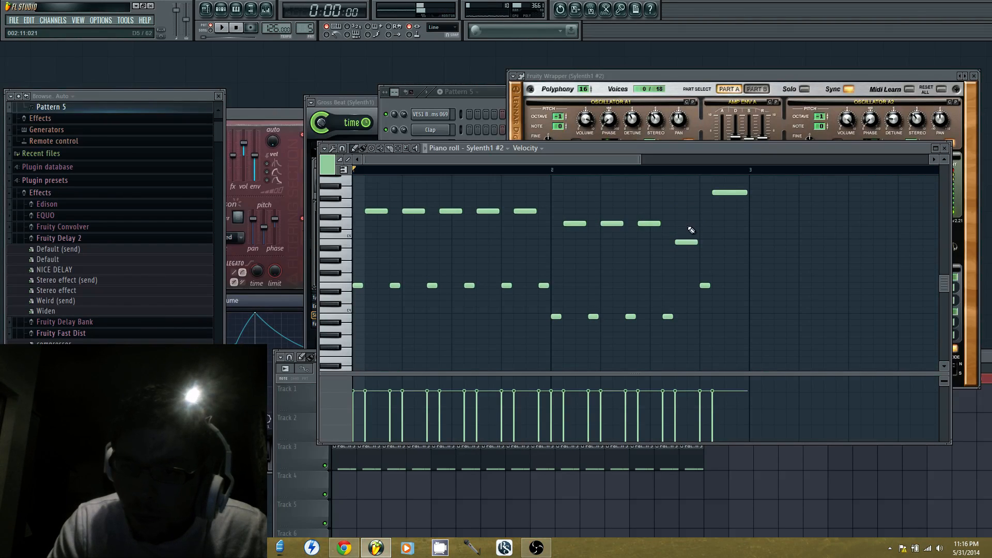
Complete bar 2 with a two-step B4 at step 14 and one-step B3 notes at steps 13 and 16, and play it
{"action": "left_click", "coordinate": [722, 243]}
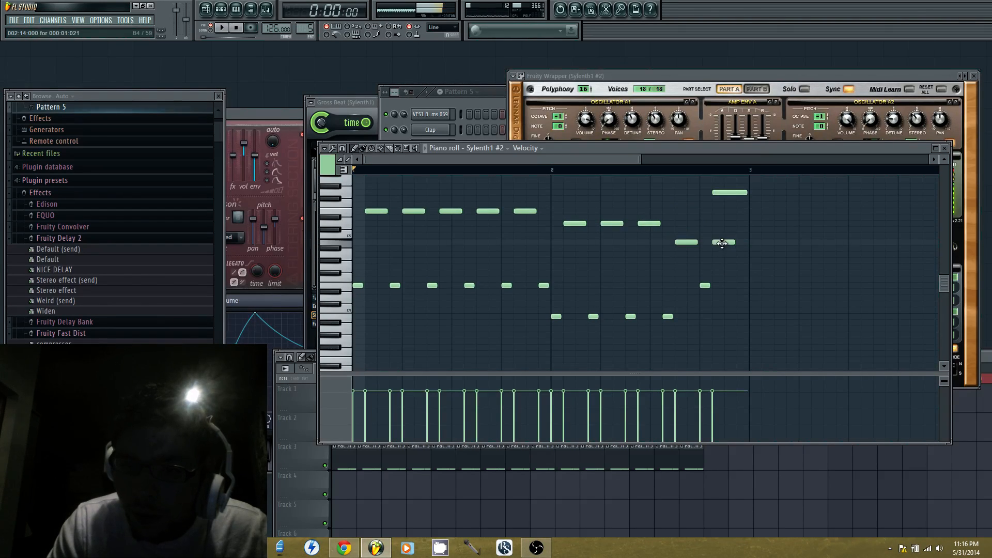
{"action": "left_click_drag", "start_coordinate": [704, 310], "coordinate": [701, 325]}
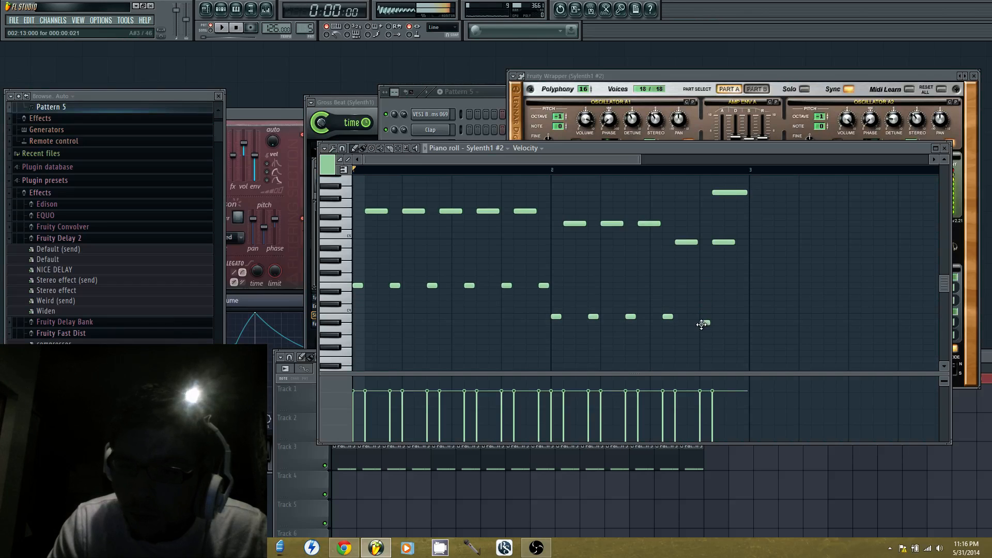
{"action": "left_click", "coordinate": [741, 318]}
{"action": "key", "text": "space"}
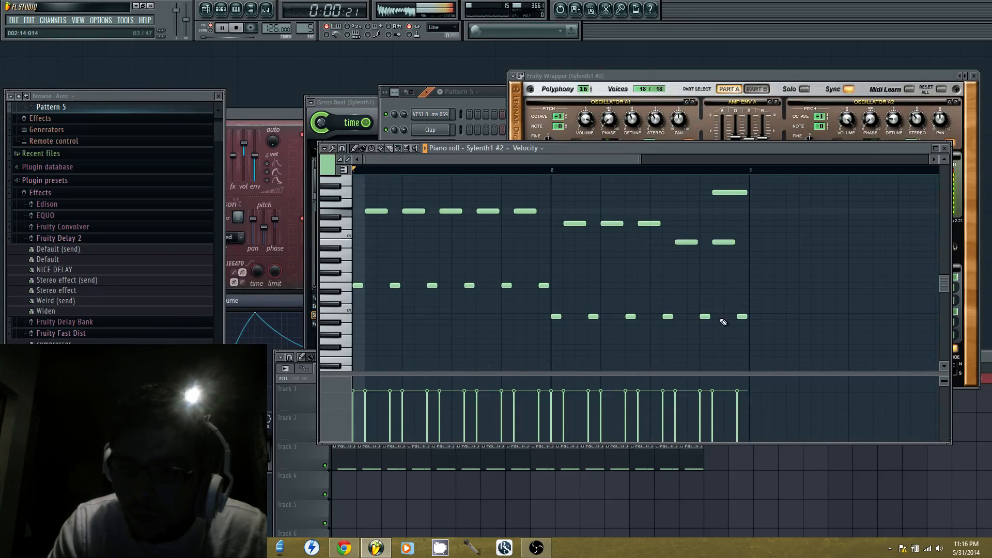
Delete bar 2's G5 at step 14 and start bar 3 with a one-step D4 and a two-step G5, trying D5 and E5 too
{"action": "right_click", "coordinate": [726, 194]}
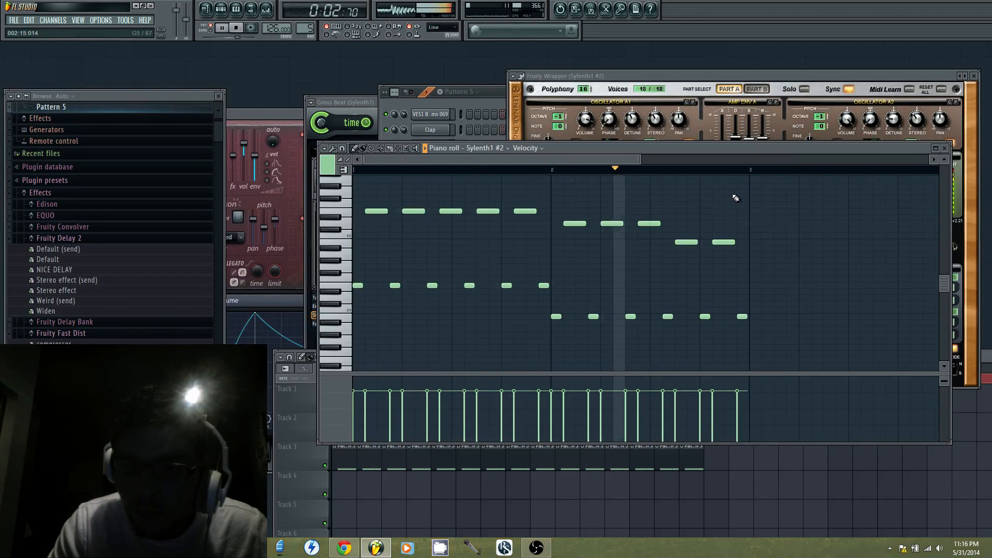
{"action": "key", "text": "space"}
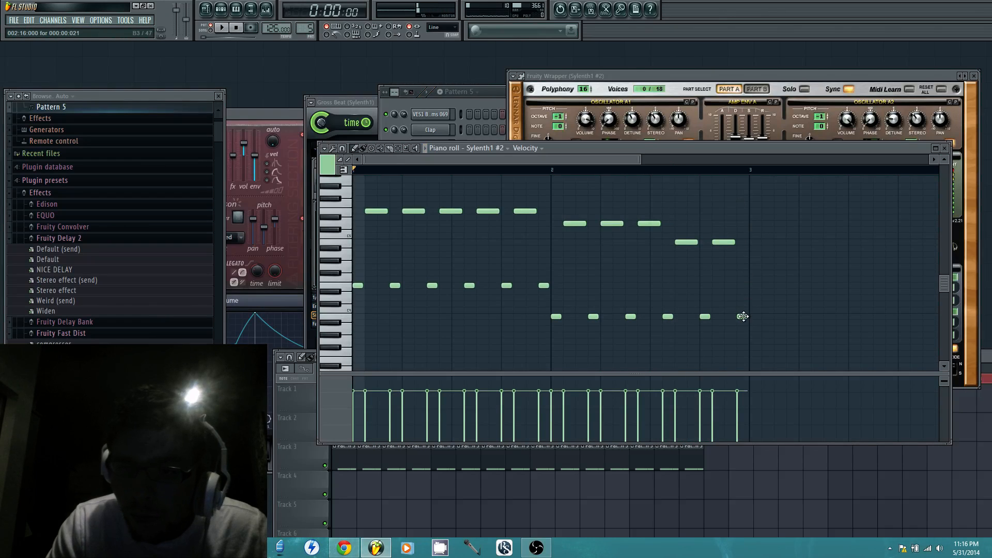
{"action": "left_click", "coordinate": [750, 299]}
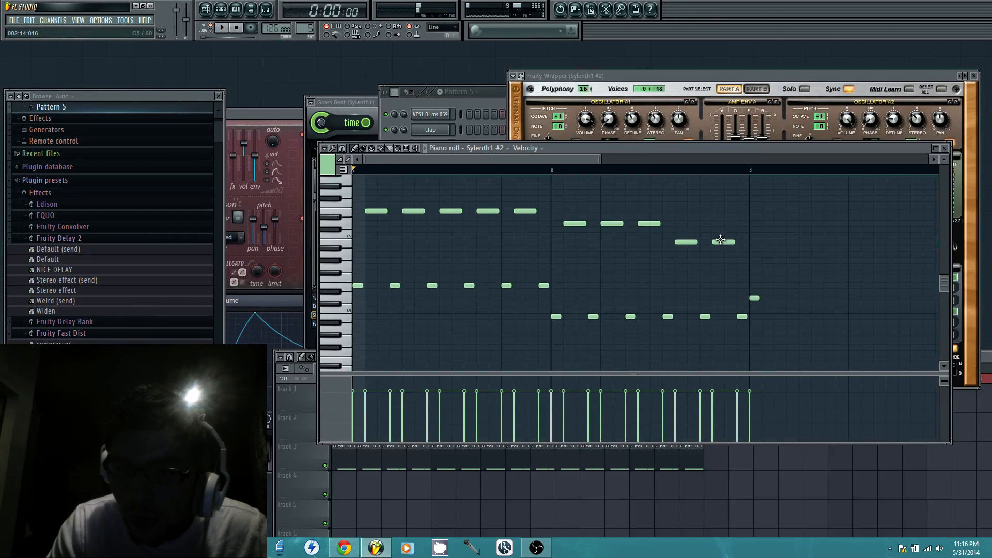
{"action": "left_click", "coordinate": [750, 223]}
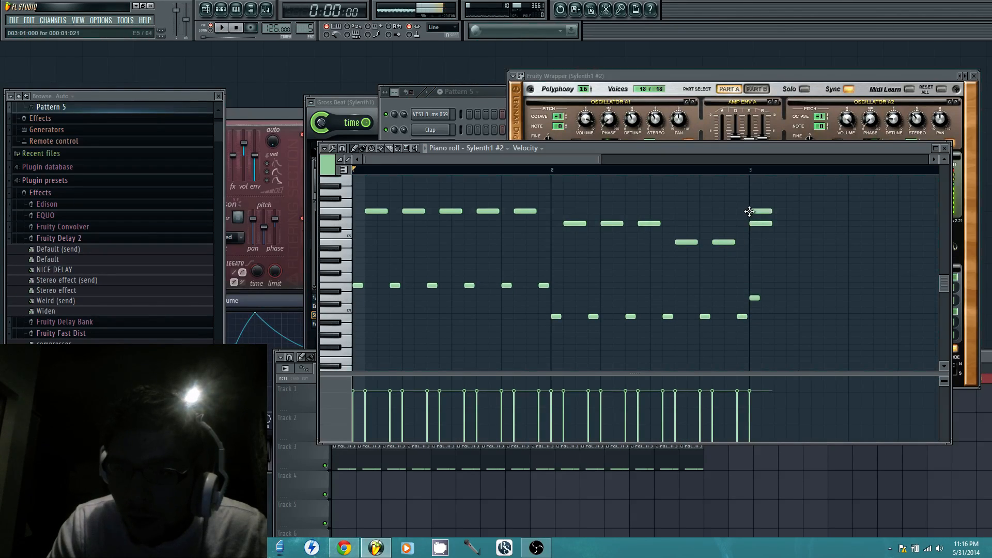
{"action": "left_click", "coordinate": [756, 192]}
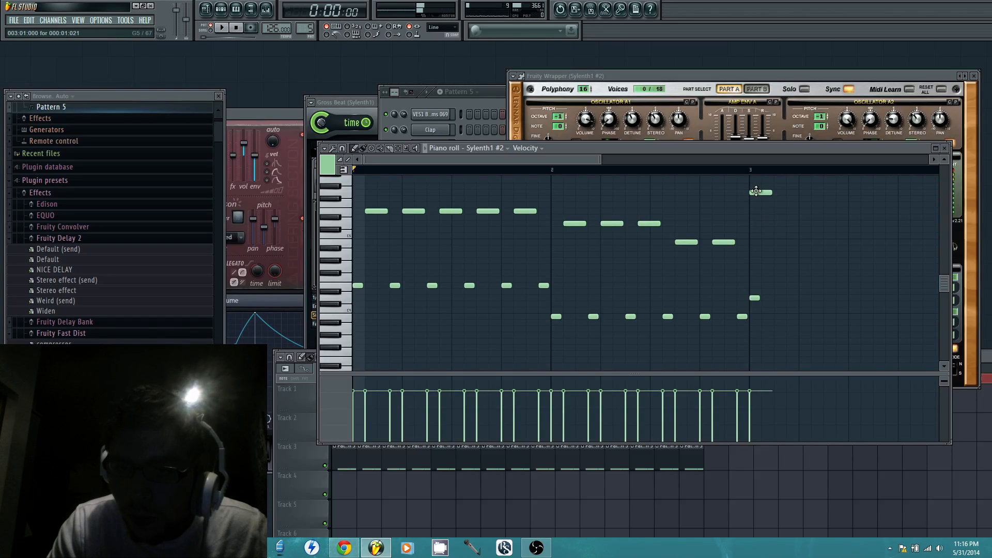
Fill bar 3 with two-step G5 notes at steps 2, 5, 8 and 11 and one-step D4 notes at steps 4 and 7 while playing
{"action": "left_click_drag", "start_coordinate": [762, 192], "coordinate": [802, 195]}
{"action": "left_click", "coordinate": [813, 193]}
{"action": "left_click", "coordinate": [842, 194]}
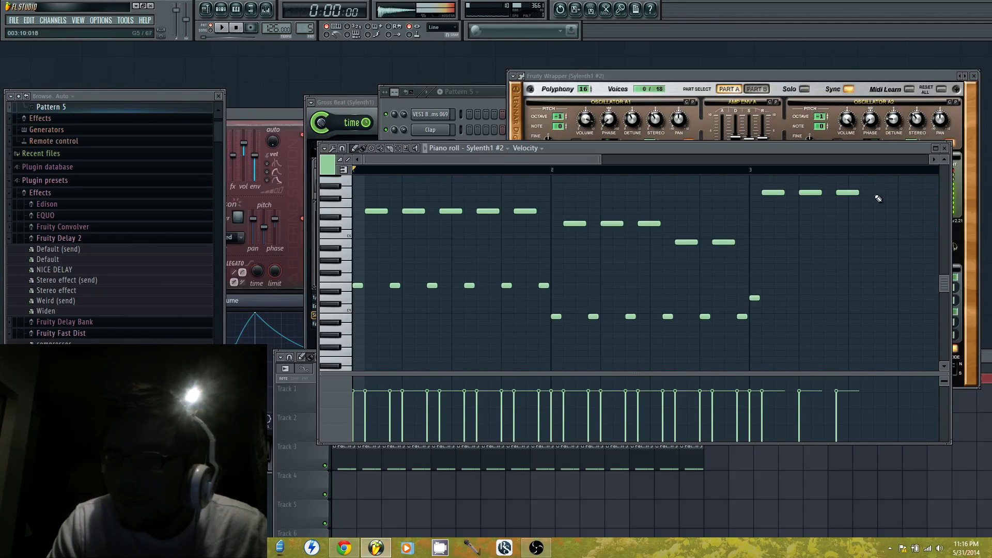
{"action": "left_click", "coordinate": [876, 194]}
{"action": "key", "text": "space"}
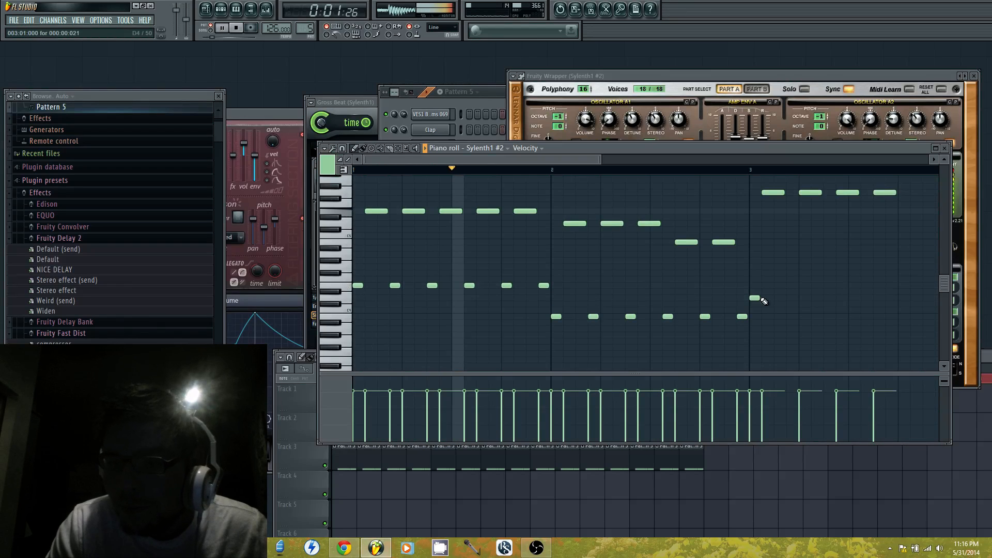
{"action": "left_click", "coordinate": [791, 297]}
{"action": "left_click", "coordinate": [826, 299]}
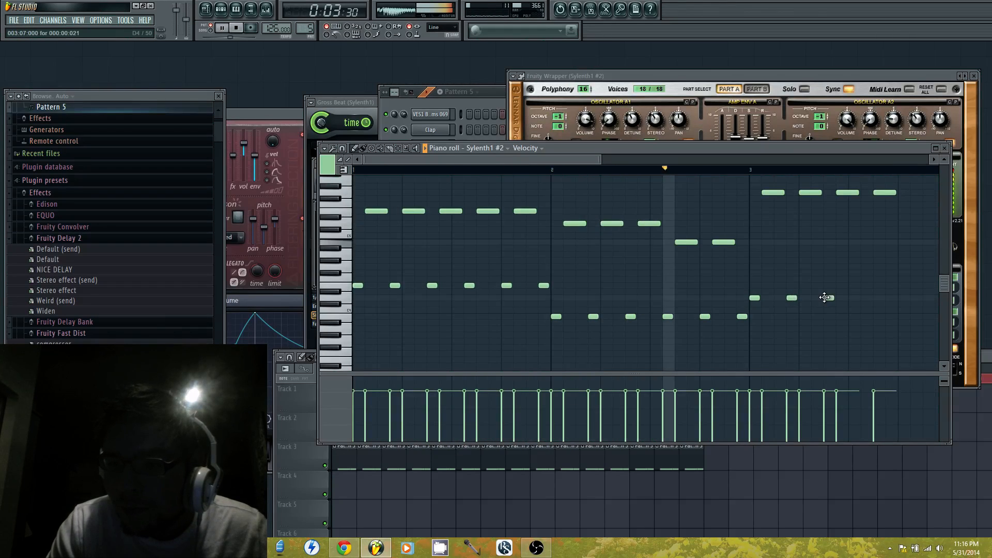
Stop playback and delete every note of the lead melody
{"action": "key", "text": "space"}
{"action": "right_click", "coordinate": [829, 298]}
{"action": "right_click", "coordinate": [792, 298]}
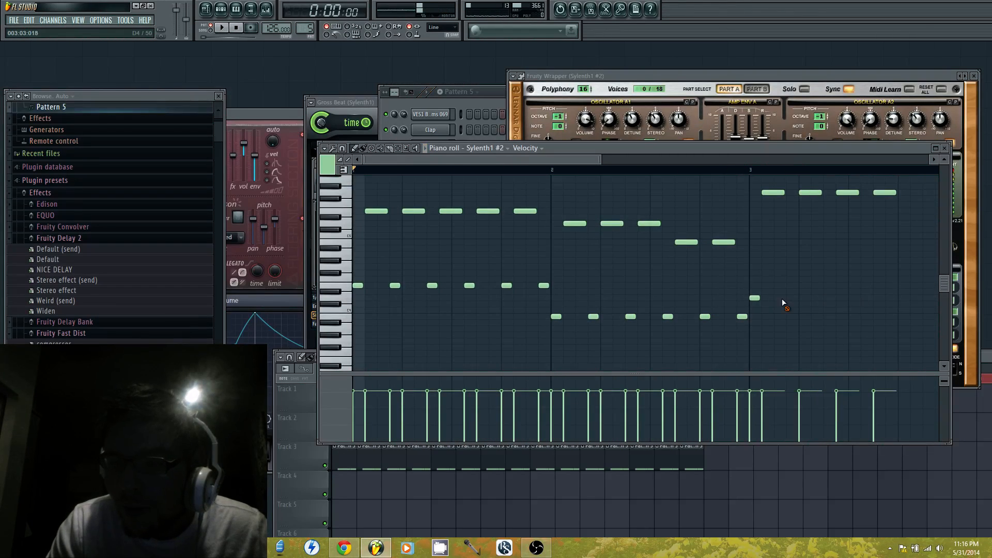
{"action": "right_click", "coordinate": [755, 299]}
{"action": "right_click", "coordinate": [773, 193]}
{"action": "right_click", "coordinate": [810, 193]}
{"action": "right_click", "coordinate": [792, 223]}
{"action": "right_click", "coordinate": [755, 224]}
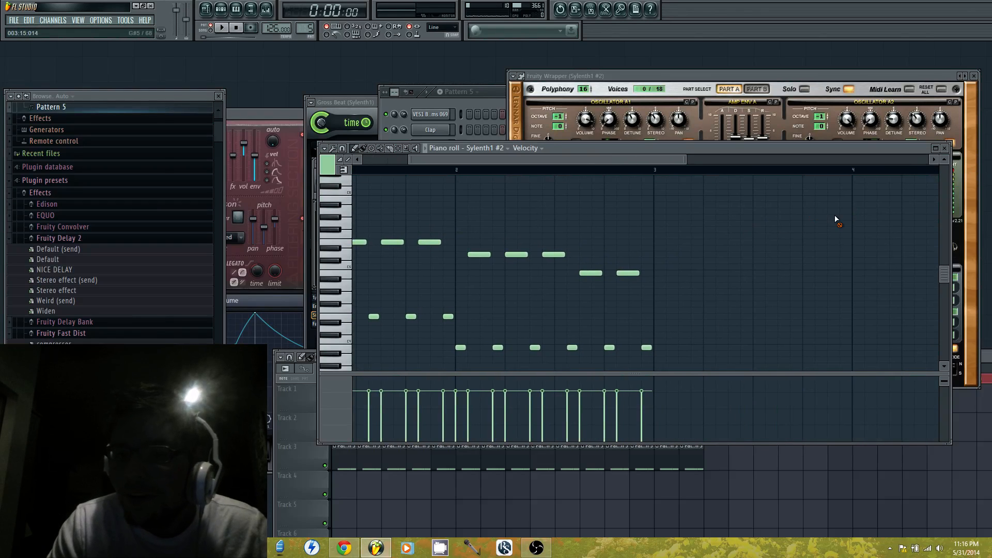
{"action": "scroll", "coordinate": [425, 177], "scroll_direction": "left", "scroll_amount": 2}
{"action": "key", "text": "ctrl+a"}
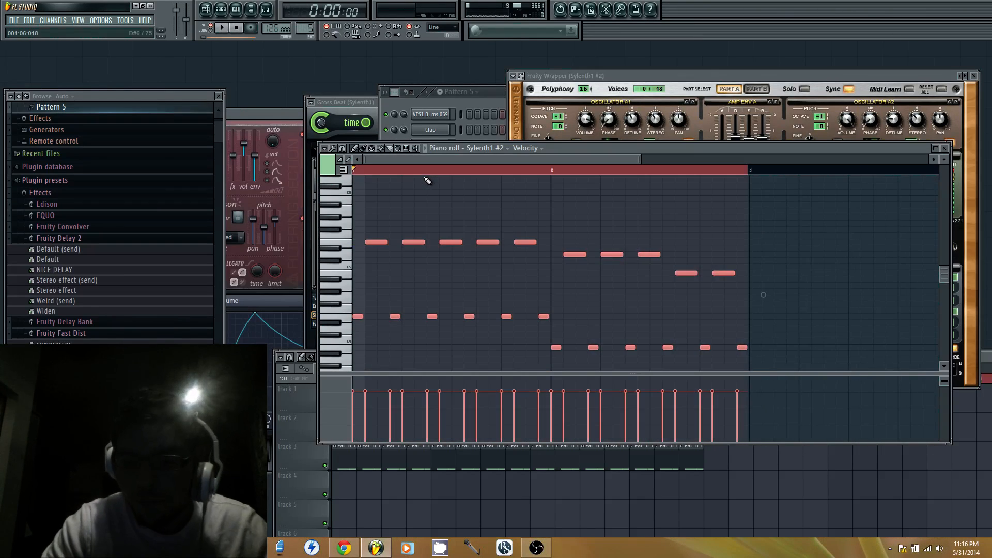
{"action": "key", "text": "Delete"}
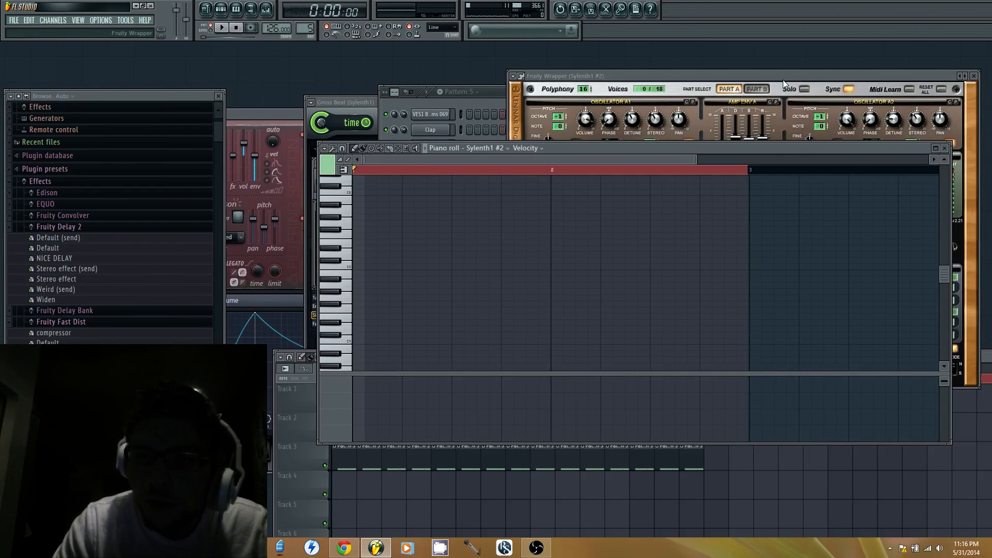
Place a six-step E3 at the start of bar 1
{"action": "left_click", "coordinate": [358, 297]}
{"action": "right_click", "coordinate": [360, 302]}
{"action": "scroll", "coordinate": [361, 300], "scroll_direction": "down", "scroll_amount": 3}
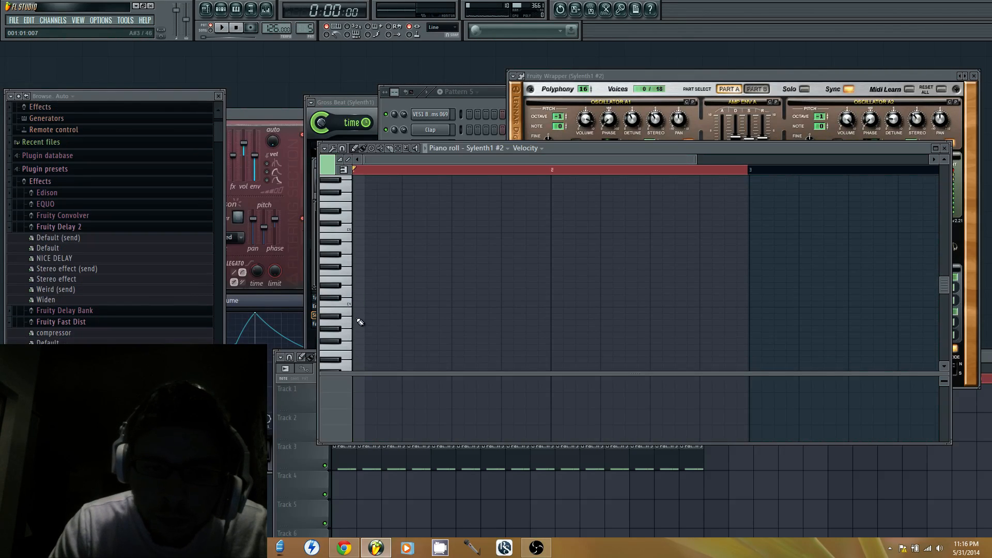
{"action": "left_click", "coordinate": [358, 279]}
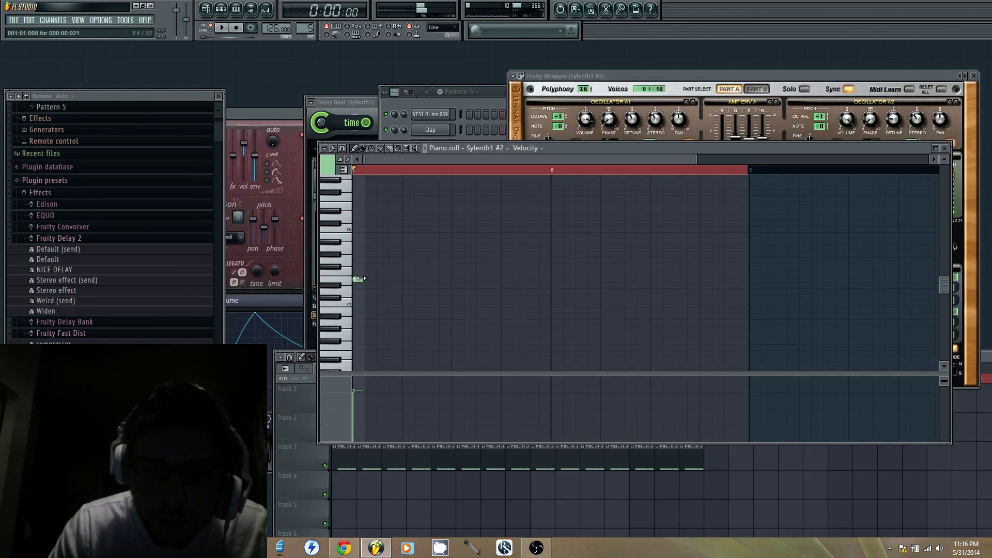
{"action": "left_click_drag", "start_coordinate": [401, 281], "coordinate": [402, 354]}
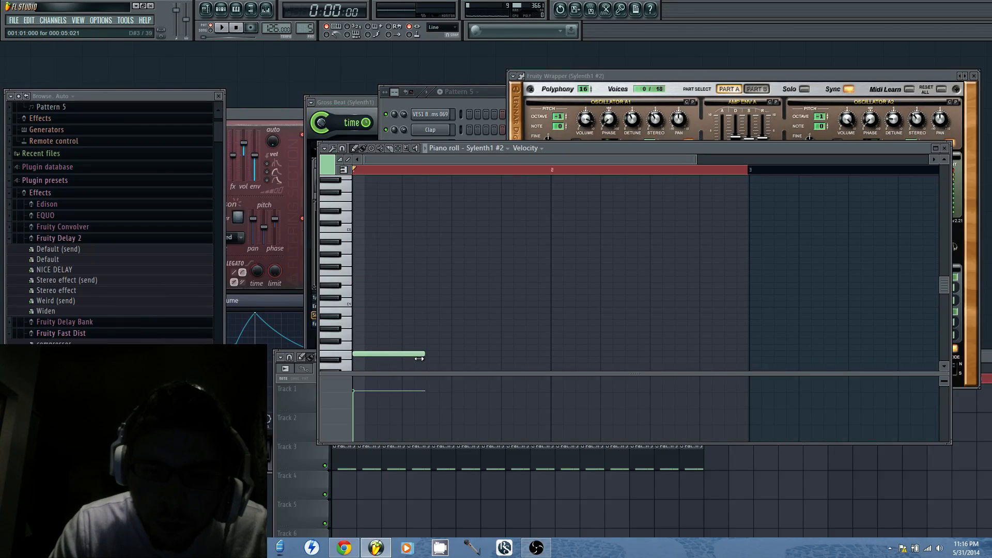
Place a six-step G5 at step 7 of bar 1, trying E4, C5 and E5 there first
{"action": "left_click", "coordinate": [428, 279]}
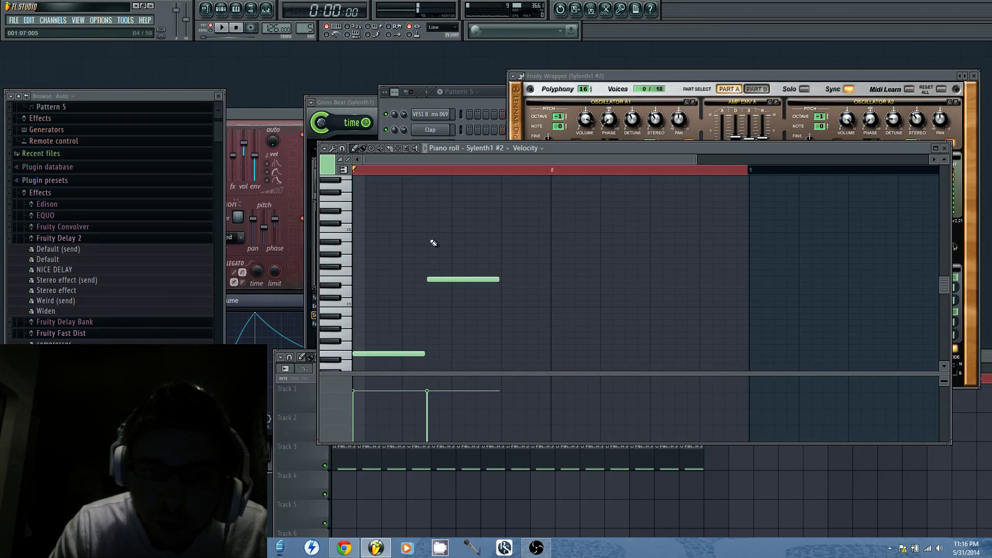
{"action": "left_click", "coordinate": [433, 229]}
{"action": "right_click", "coordinate": [448, 230]}
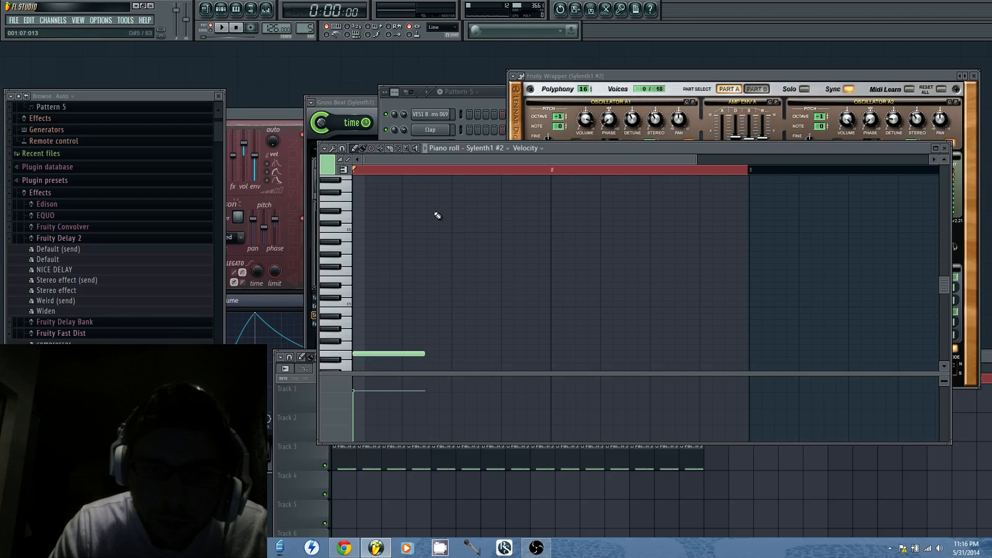
{"action": "left_click", "coordinate": [439, 205]}
{"action": "left_click_drag", "start_coordinate": [439, 201], "coordinate": [446, 179]}
Replace the Sylenth1 #2 channel's generator with Nexus and load the piano preset PN Arena Ambience
{"action": "left_click", "coordinate": [475, 127]}
{"action": "right_click", "coordinate": [435, 239]}
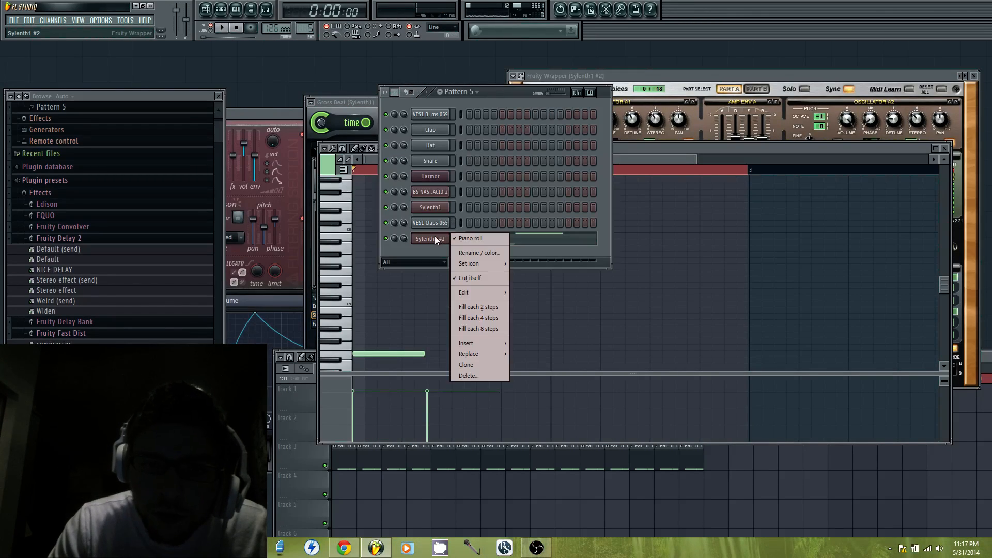
{"action": "mouse_move", "coordinate": [476, 356]}
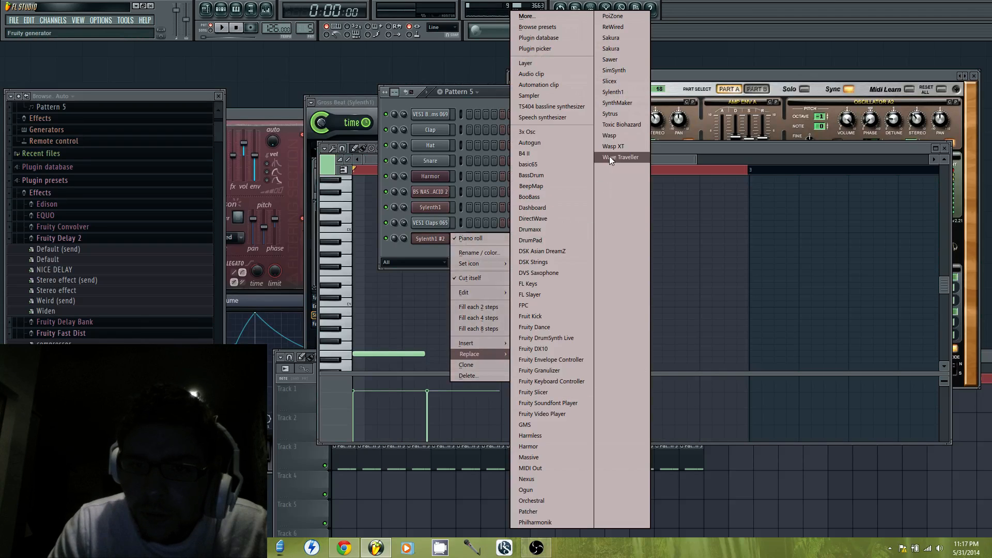
{"action": "left_click", "coordinate": [552, 479]}
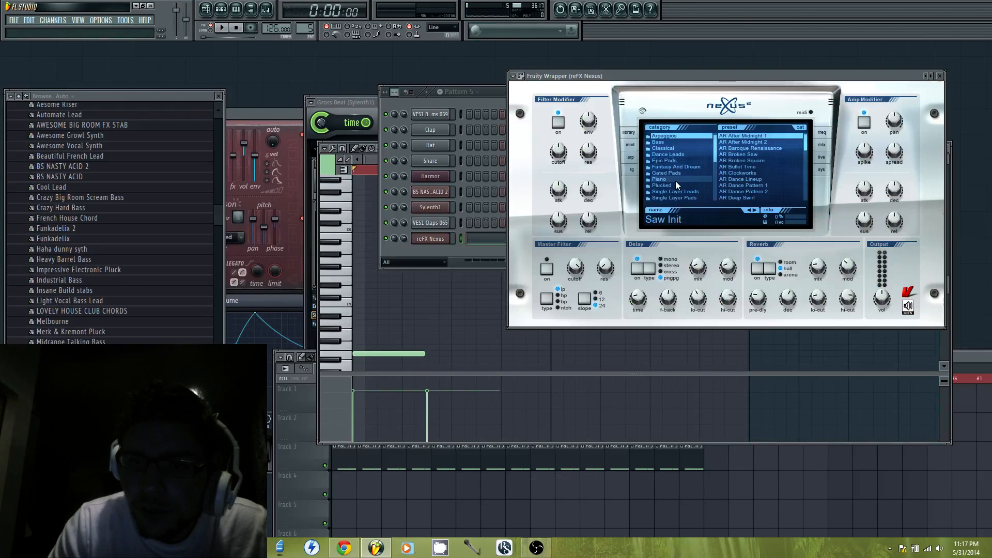
{"action": "left_click", "coordinate": [675, 181]}
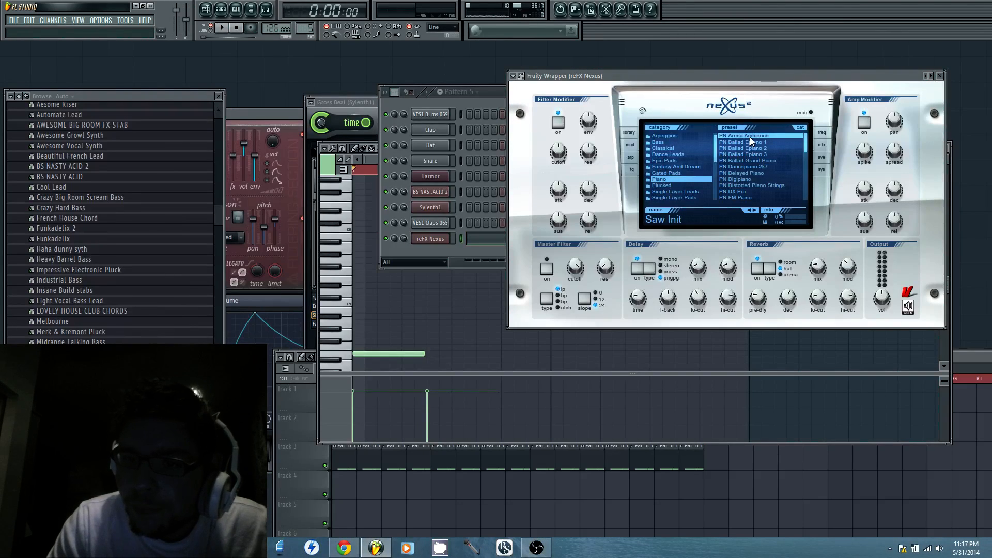
{"action": "left_click", "coordinate": [749, 137]}
Load the piano preset PN Powerful and Bright and play the pattern to audition it
{"action": "scroll", "coordinate": [751, 175], "scroll_direction": "down", "scroll_amount": 5}
{"action": "scroll", "coordinate": [747, 182], "scroll_direction": "down", "scroll_amount": 4}
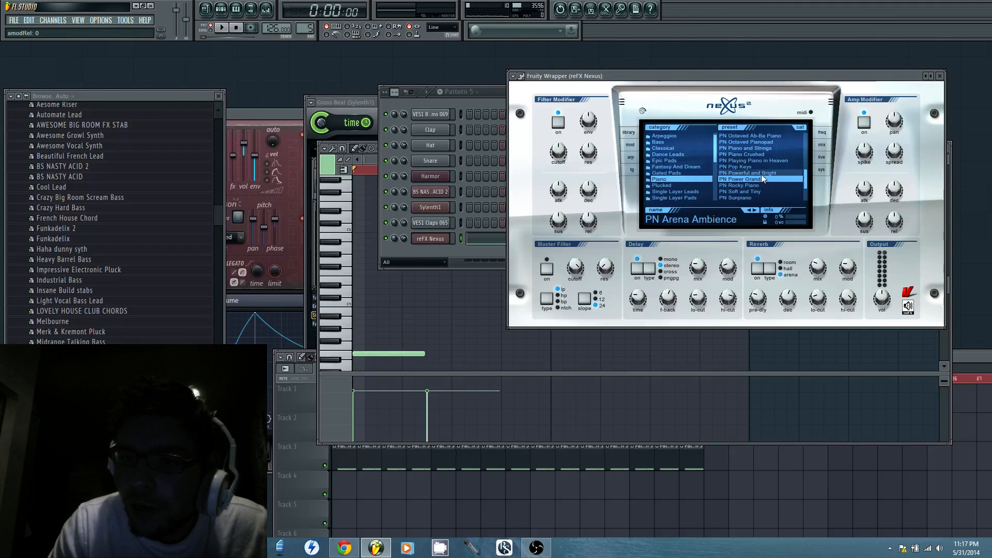
{"action": "left_click", "coordinate": [761, 173]}
{"action": "mouse_move", "coordinate": [824, 274]}
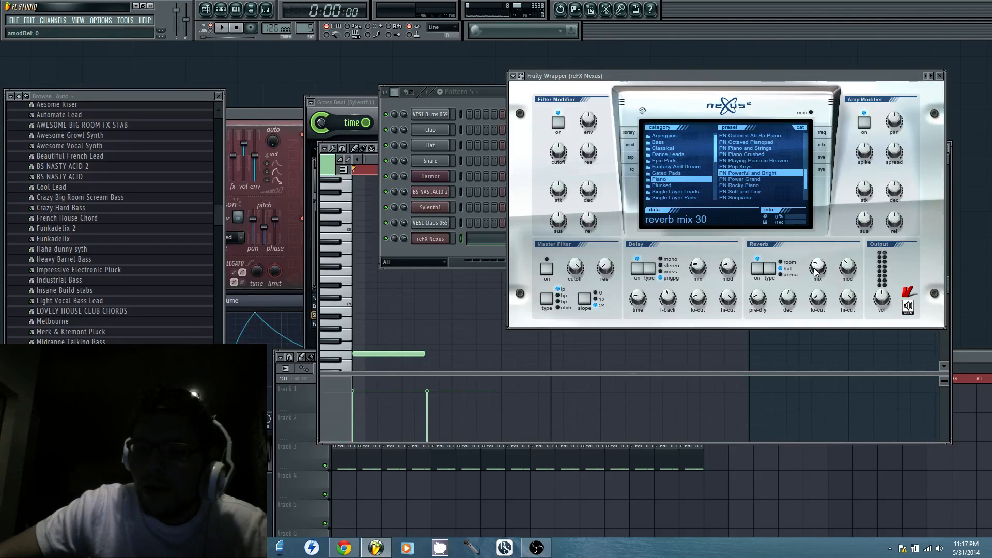
{"action": "key", "text": "space"}
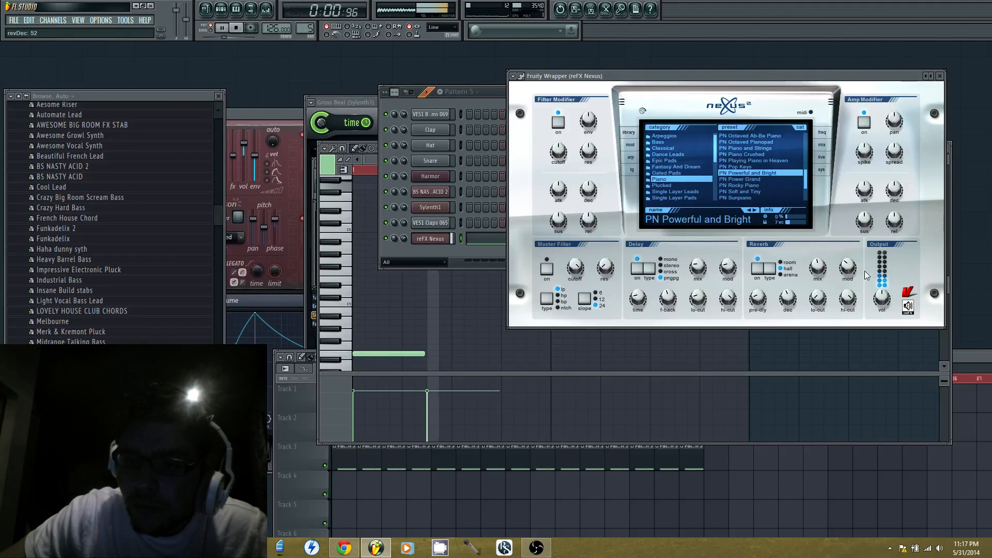
{"action": "key", "text": "space"}
Switch Nexus back to the piano preset PN Arena Ambience
{"action": "scroll", "coordinate": [772, 189], "scroll_direction": "up", "scroll_amount": 3}
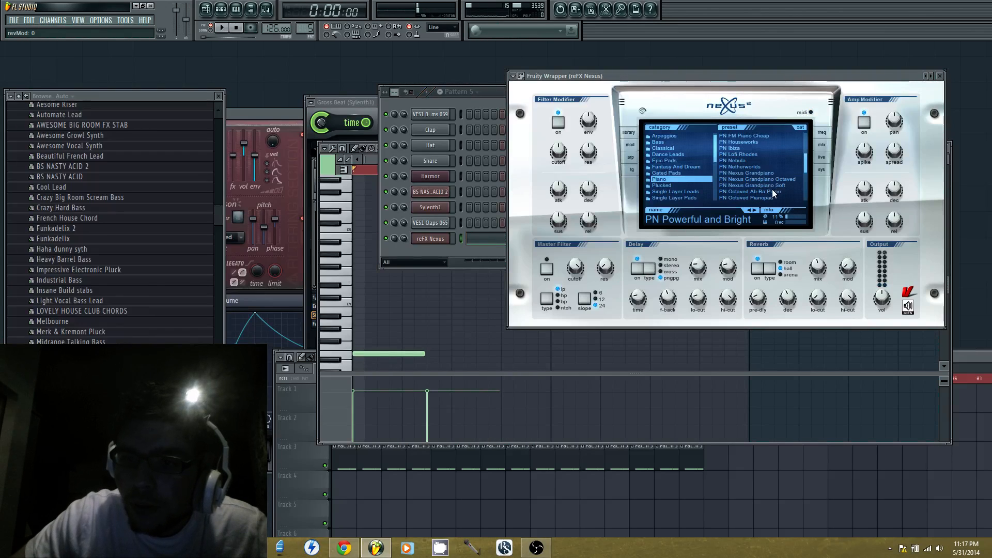
{"action": "scroll", "coordinate": [772, 189], "scroll_direction": "up", "scroll_amount": 4}
{"action": "left_click", "coordinate": [750, 136]}
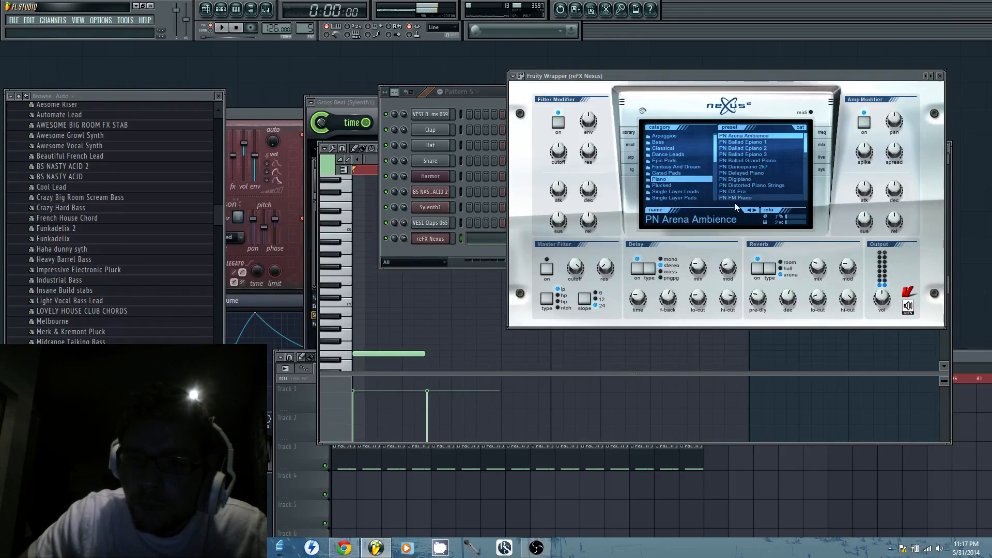
Try six-step E3, F3, B2 and C3 notes at the start of bar 2 in the Nexus piano roll
{"action": "left_click", "coordinate": [407, 325]}
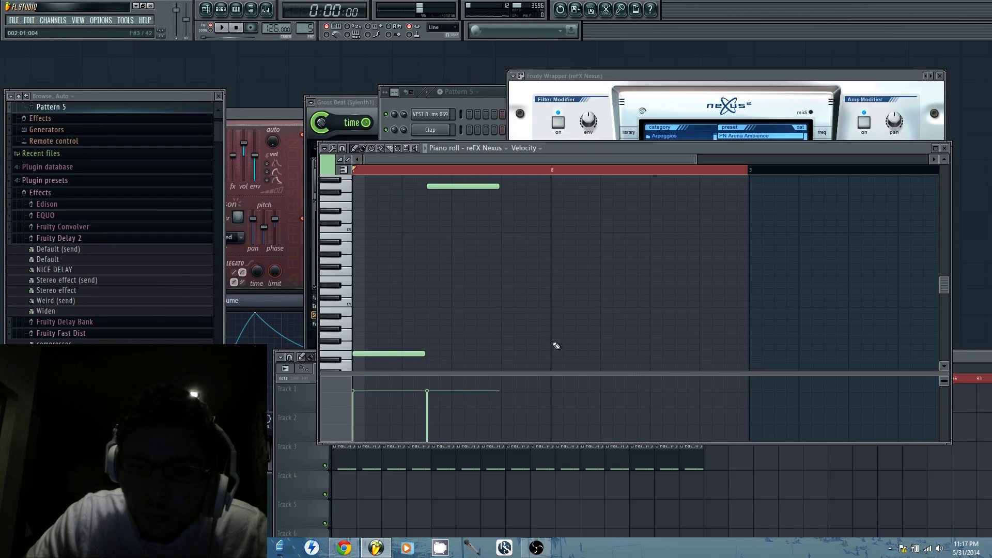
{"action": "left_click", "coordinate": [553, 347]}
{"action": "left_click", "coordinate": [551, 353]}
{"action": "scroll", "coordinate": [552, 351], "scroll_direction": "down", "scroll_amount": 2}
{"action": "left_click", "coordinate": [551, 348]}
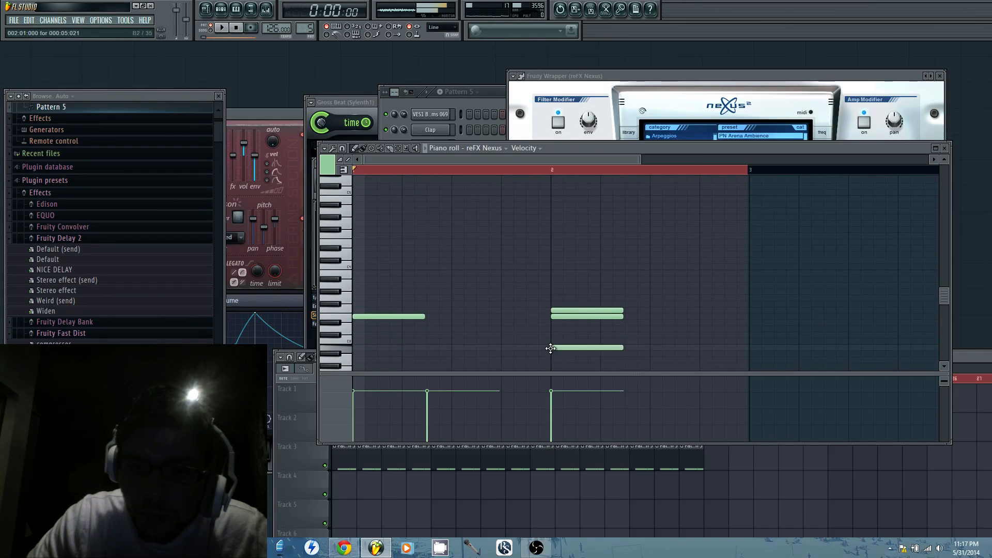
{"action": "left_click", "coordinate": [553, 340]}
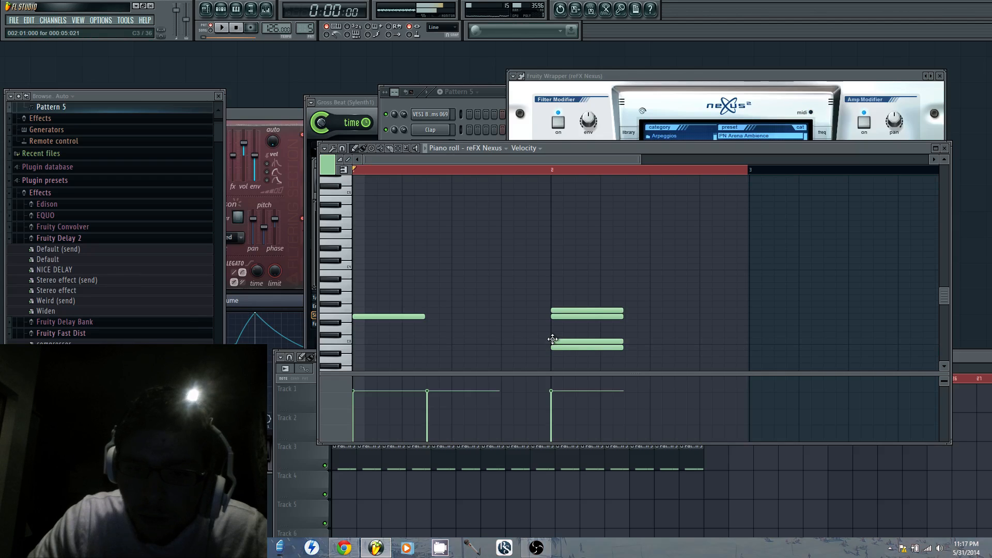
{"action": "right_click", "coordinate": [558, 342]}
{"action": "right_click", "coordinate": [563, 348]}
{"action": "right_click", "coordinate": [576, 317]}
{"action": "right_click", "coordinate": [577, 311]}
Place a six-step A2 at the start of bar 2 and raise it to B2, playing the pattern before and after
{"action": "key", "text": "space"}
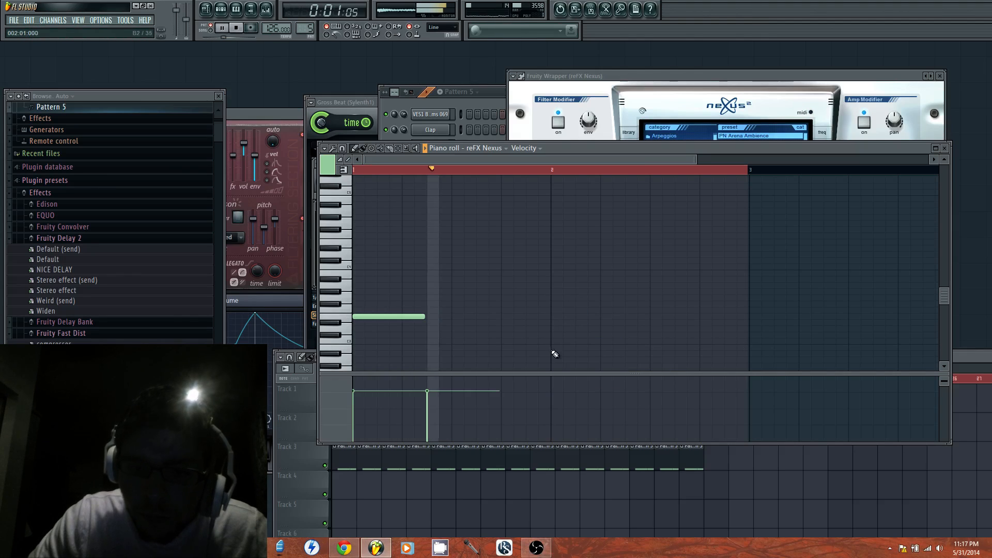
{"action": "key", "text": "space"}
{"action": "left_click", "coordinate": [552, 360]}
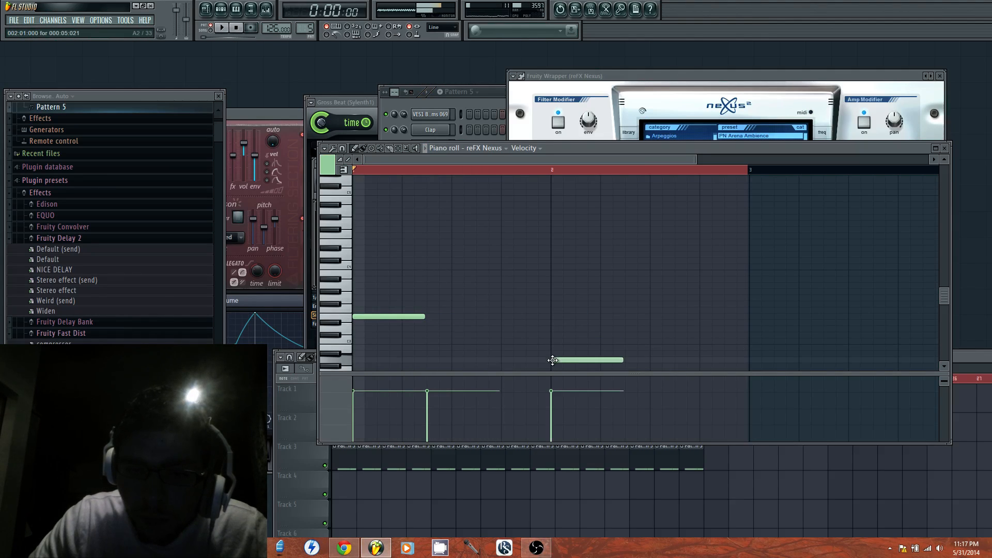
{"action": "left_click_drag", "start_coordinate": [553, 360], "coordinate": [553, 346]}
{"action": "key", "text": "space"}
{"action": "scroll", "coordinate": [528, 230], "scroll_direction": "up", "scroll_amount": 2}
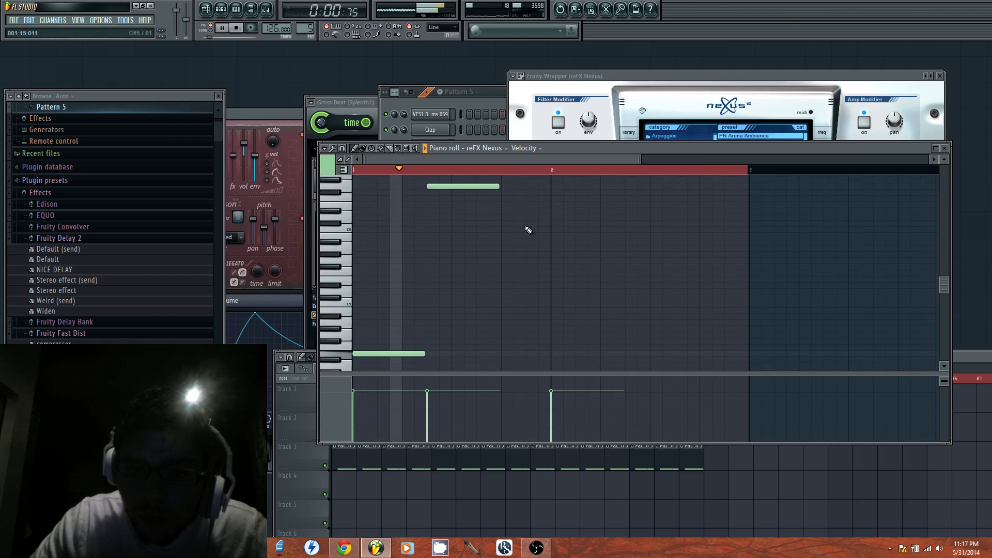
{"action": "key", "text": "space"}
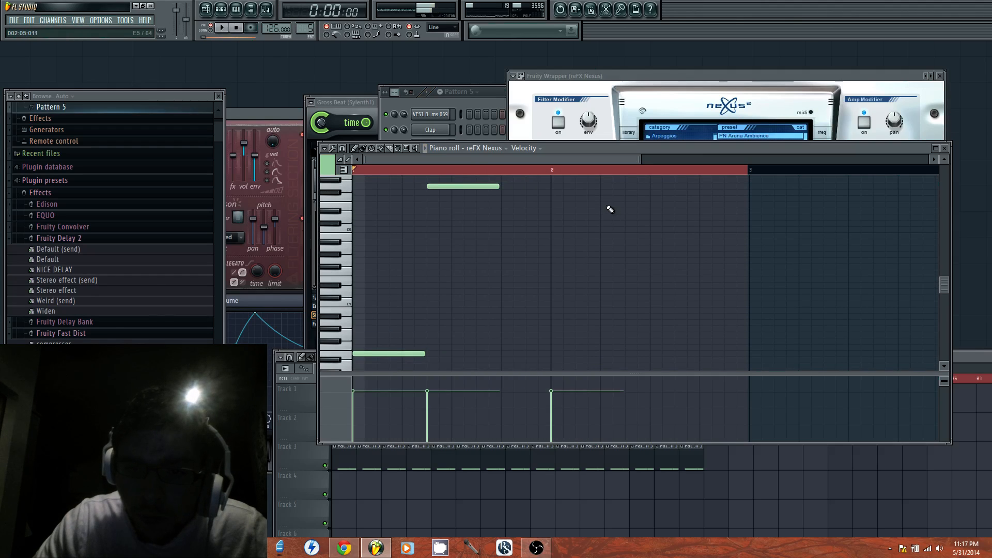
Place a six-step F#5 at step 5 of bar 2, trying E5 there first
{"action": "left_click", "coordinate": [600, 205]}
{"action": "left_click", "coordinate": [601, 192]}
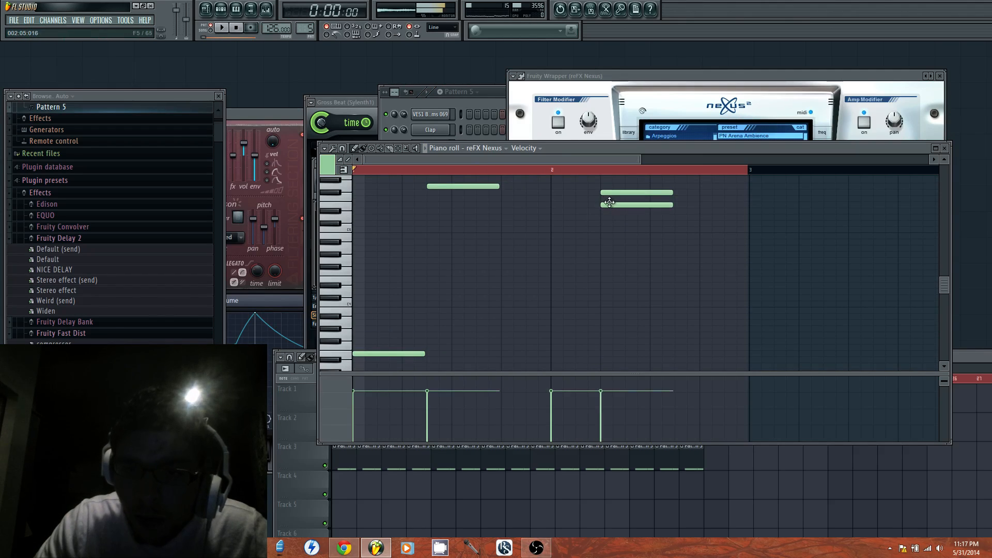
{"action": "right_click", "coordinate": [610, 204]}
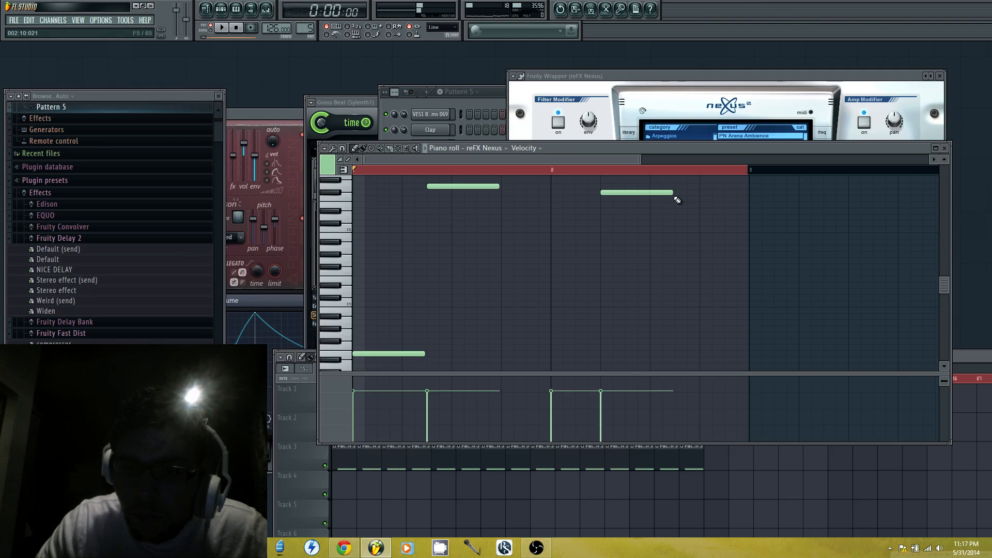
Add a four-step D5 at step 13 of bar 2 and shift that bar's F#5 to step 7, playing the pattern
{"action": "left_click", "coordinate": [708, 218]}
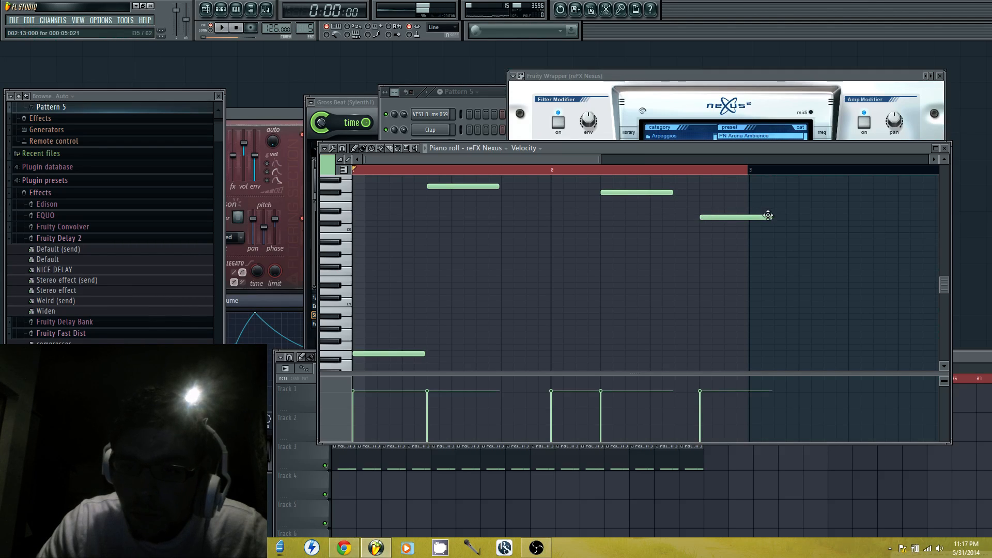
{"action": "key", "text": "space"}
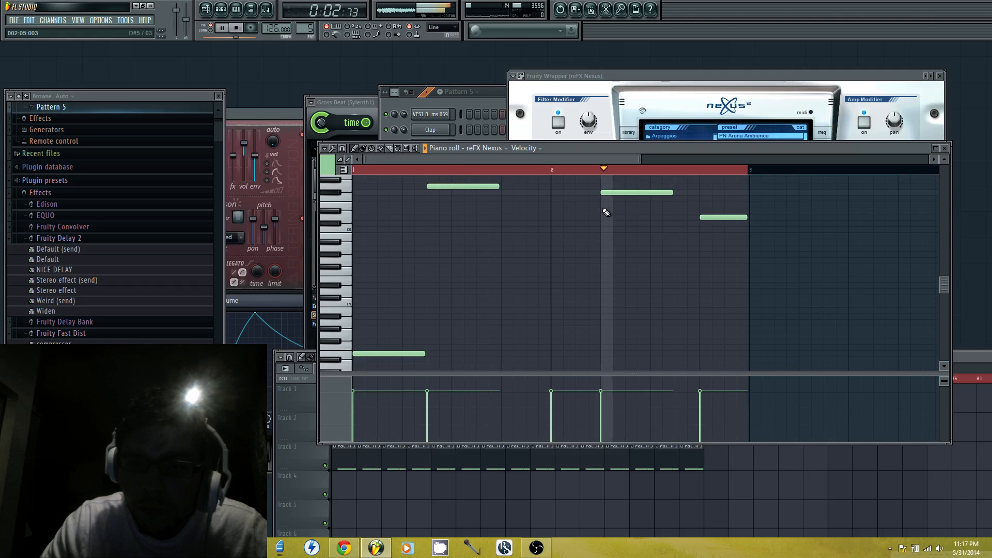
{"action": "key", "text": "space"}
{"action": "left_click_drag", "start_coordinate": [624, 195], "coordinate": [649, 195]}
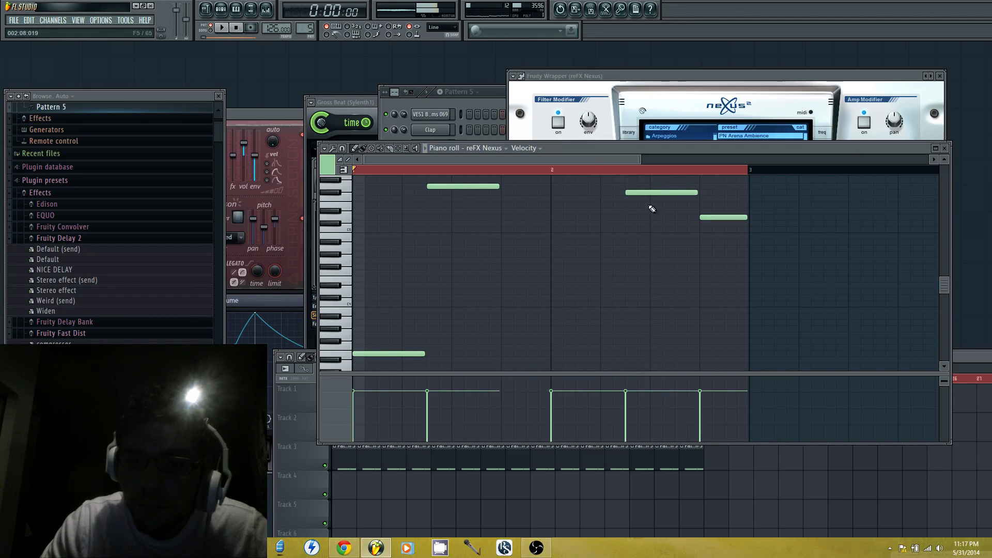
{"action": "key", "text": "space"}
Place a six-step D3 at the start of bar 3 and a six-step G#2 at the start of bar 4
{"action": "left_click_drag", "start_coordinate": [598, 161], "coordinate": [665, 162]}
{"action": "scroll", "coordinate": [642, 253], "scroll_direction": "down", "scroll_amount": 4}
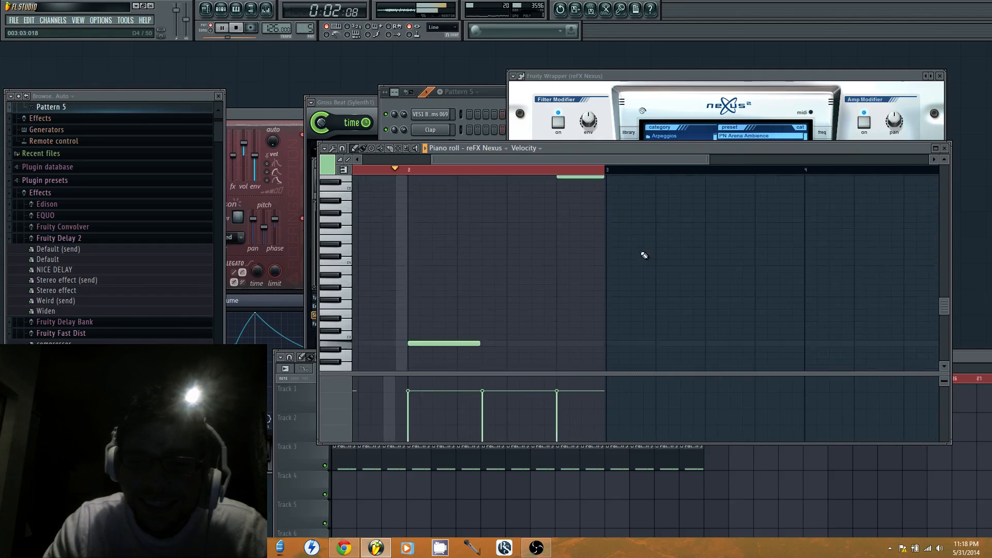
{"action": "key", "text": "space"}
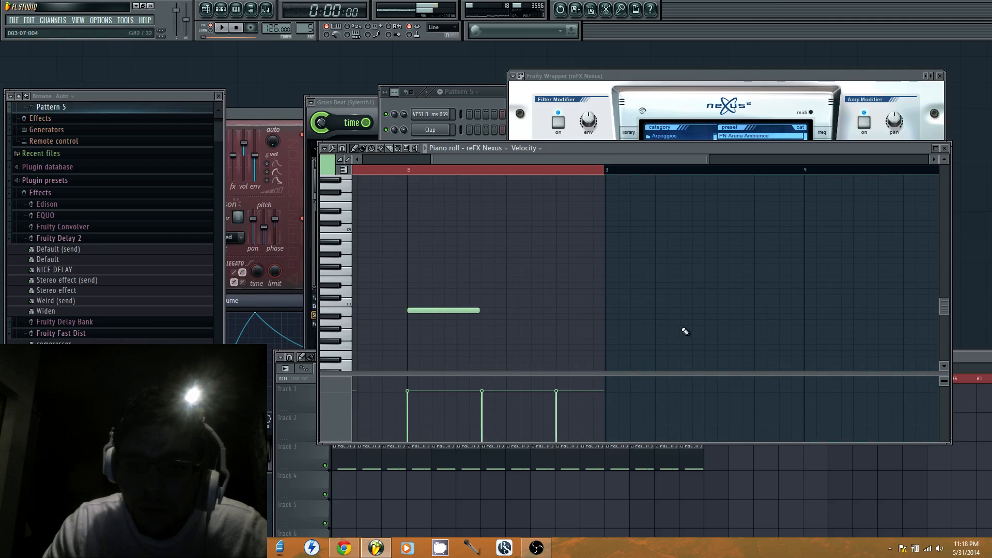
{"action": "left_click_drag", "start_coordinate": [607, 297], "coordinate": [605, 292]}
{"action": "left_click", "coordinate": [797, 329]}
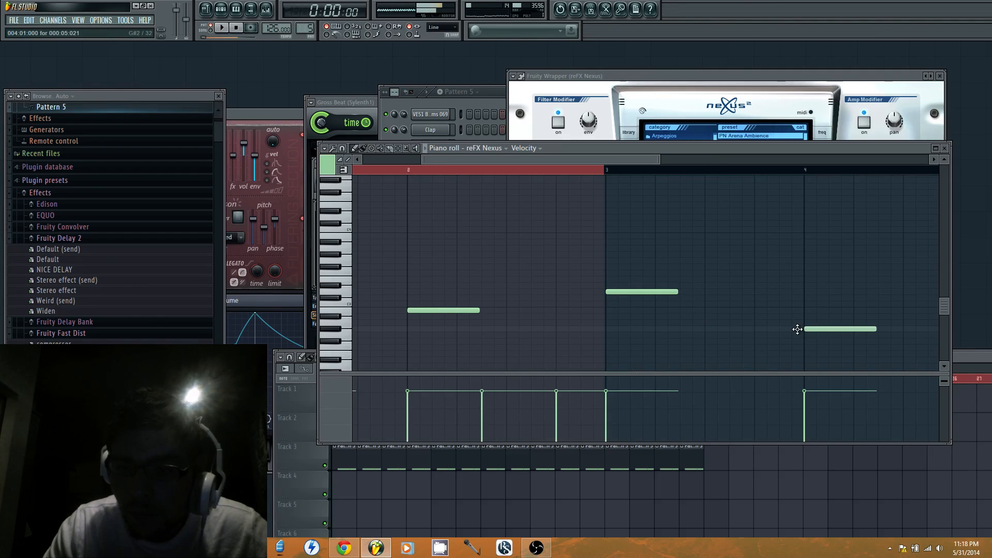
Clear the two-bar loop selection and play the extended piano pattern
{"action": "scroll", "coordinate": [697, 244], "scroll_direction": "up", "scroll_amount": 3}
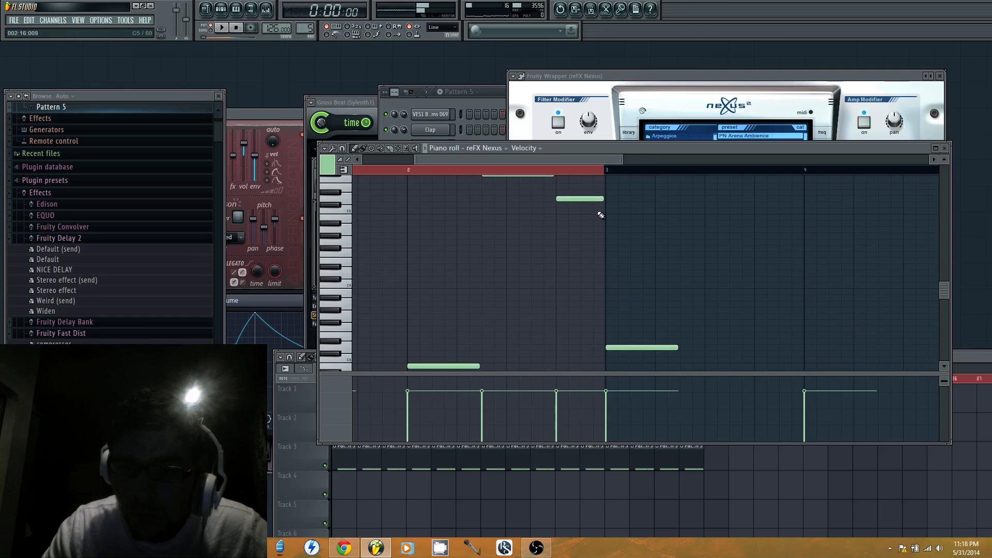
{"action": "key", "text": "space"}
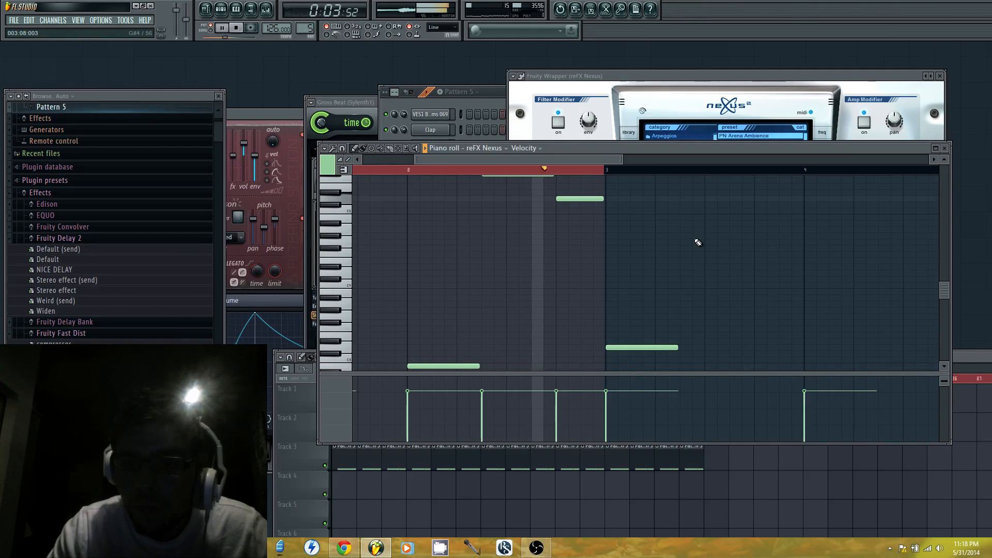
{"action": "key", "text": "space"}
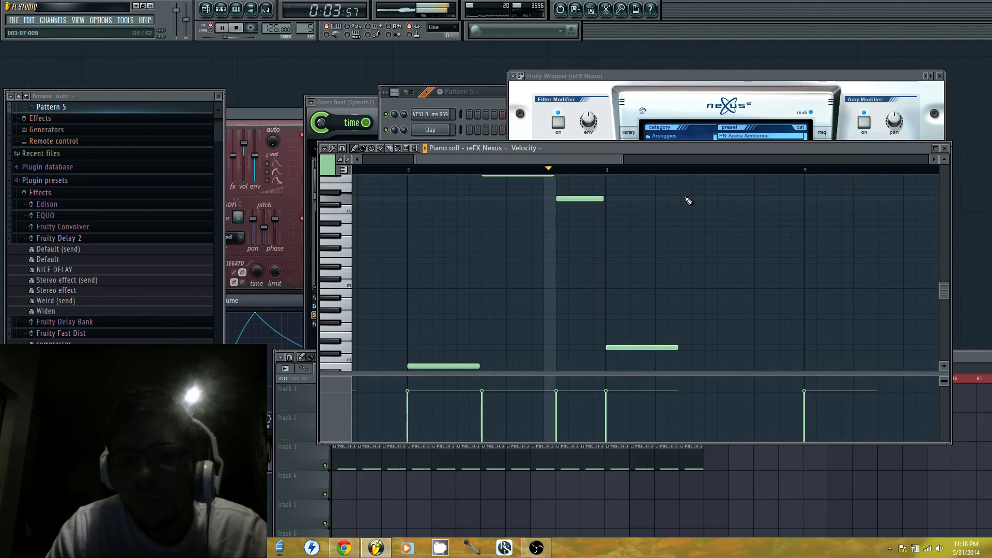
{"action": "key", "text": "space"}
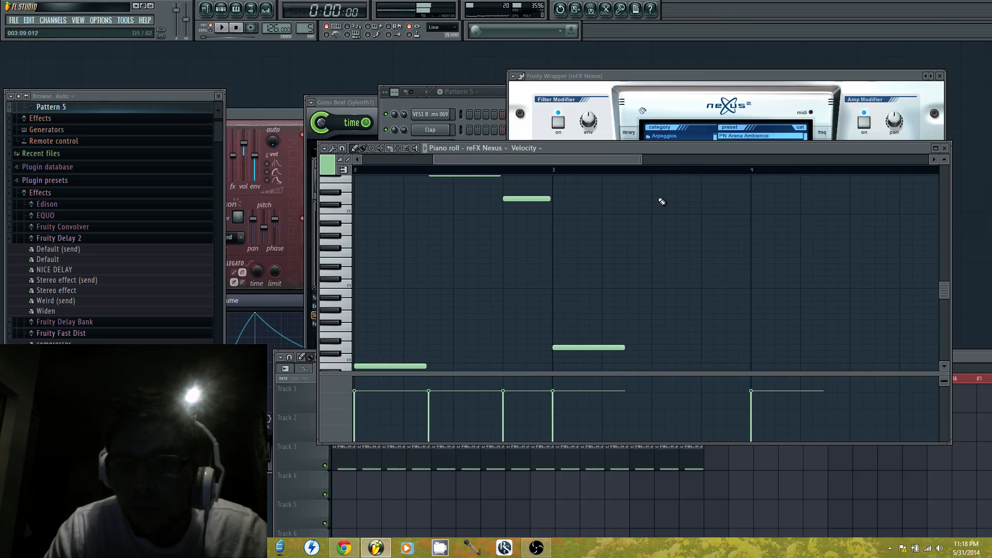
Place a six-step F#5 at step 7 of bar 3, trying F5 and F#5 at step 9 first
{"action": "left_click", "coordinate": [653, 180]}
{"action": "scroll", "coordinate": [656, 195], "scroll_direction": "up", "scroll_amount": 1}
{"action": "left_click", "coordinate": [652, 193]}
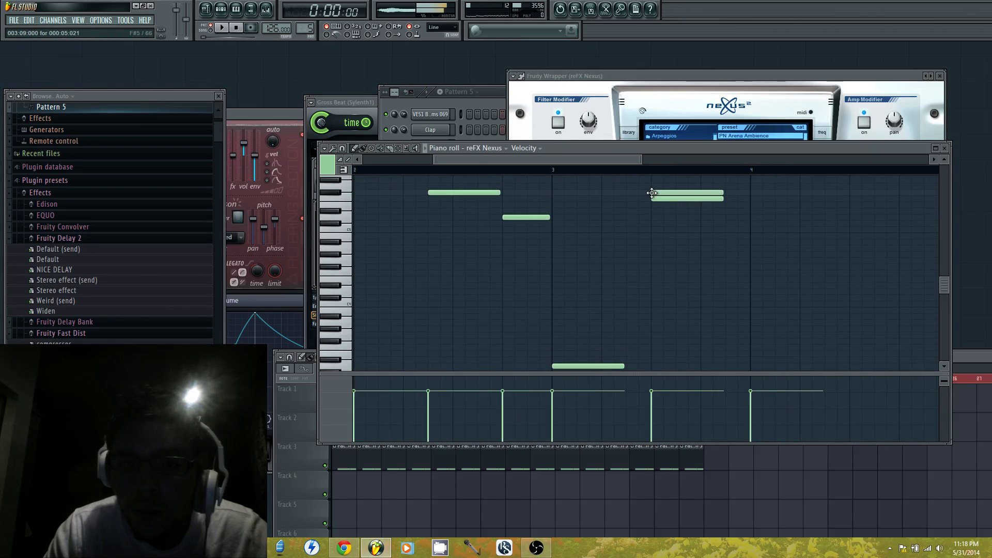
{"action": "left_click_drag", "start_coordinate": [667, 193], "coordinate": [646, 196]}
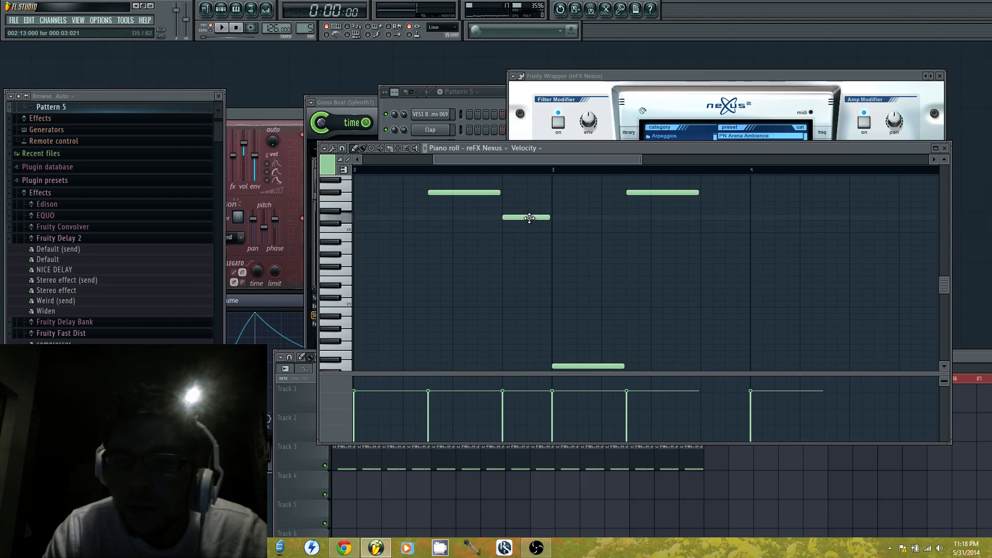
Add a four-step D5 at step 13 of bar 3 and play the pattern
{"action": "left_click", "coordinate": [707, 217]}
{"action": "key", "text": "space"}
{"action": "left_click", "coordinate": [712, 211]}
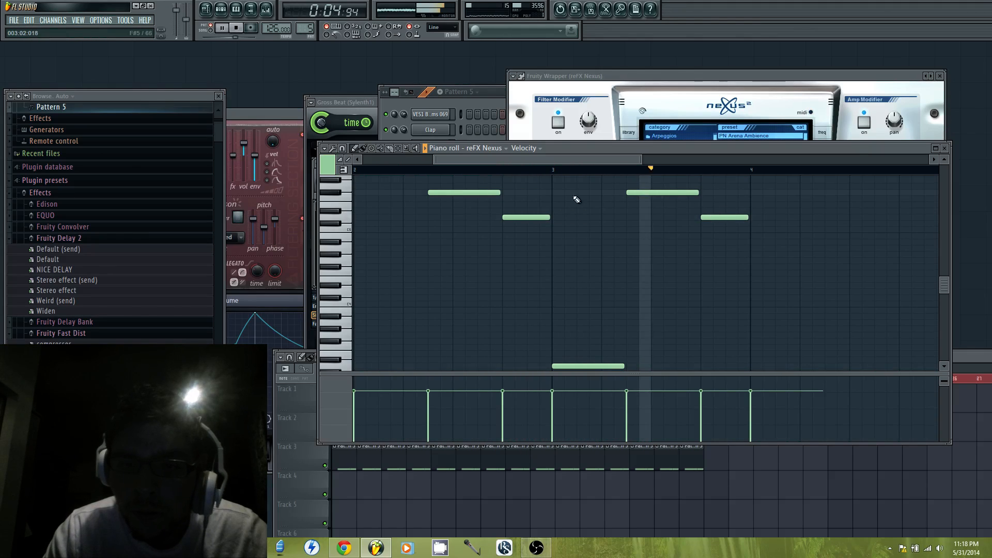
{"action": "key", "text": "space"}
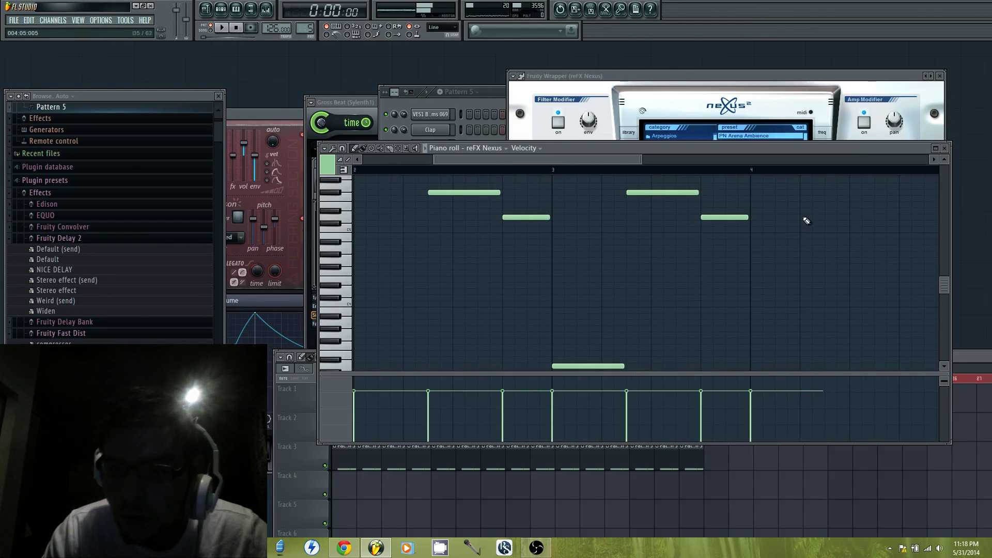
Play from the start of bar 4 and place a six-step E5 at step 5, trying D#5 first
{"action": "left_click", "coordinate": [751, 172]}
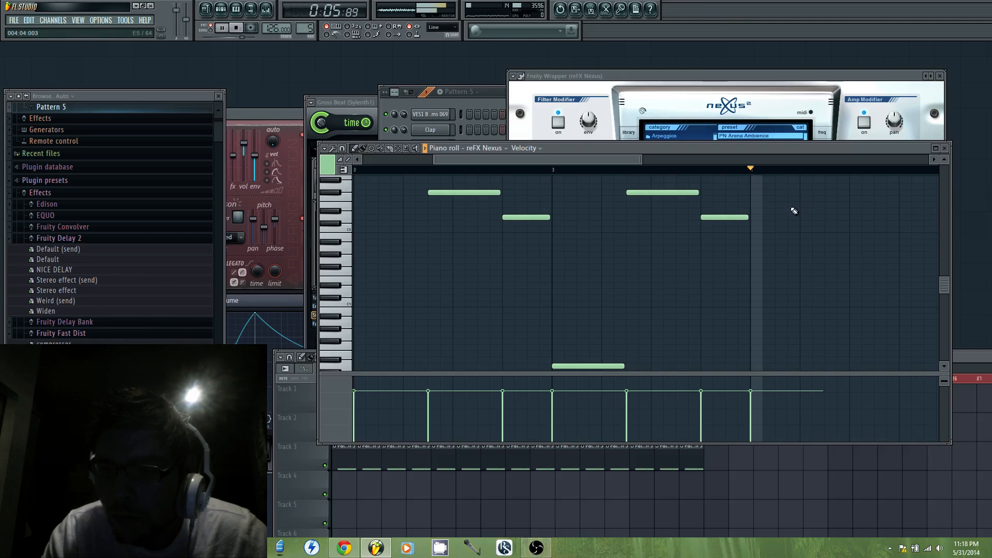
{"action": "left_click", "coordinate": [800, 210]}
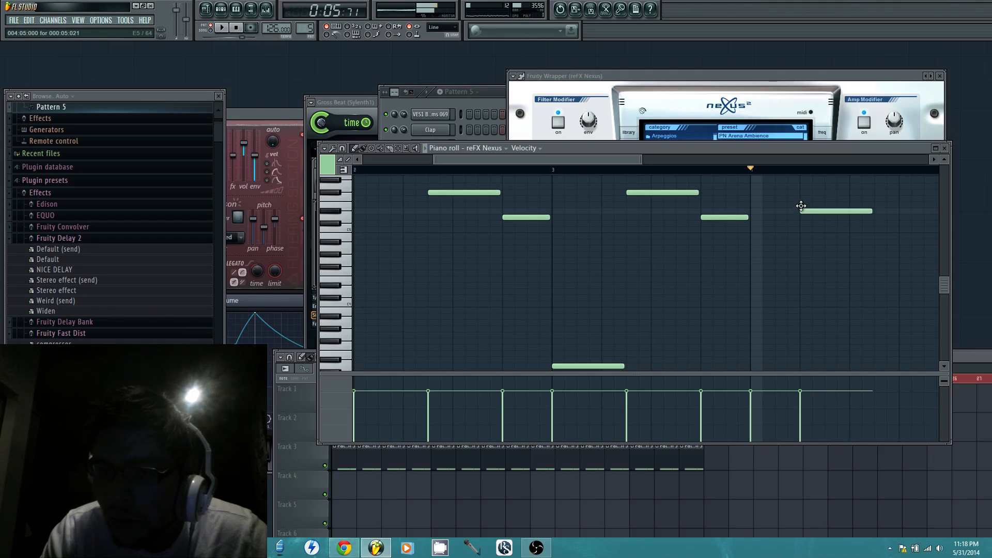
{"action": "left_click_drag", "start_coordinate": [801, 206], "coordinate": [801, 203]}
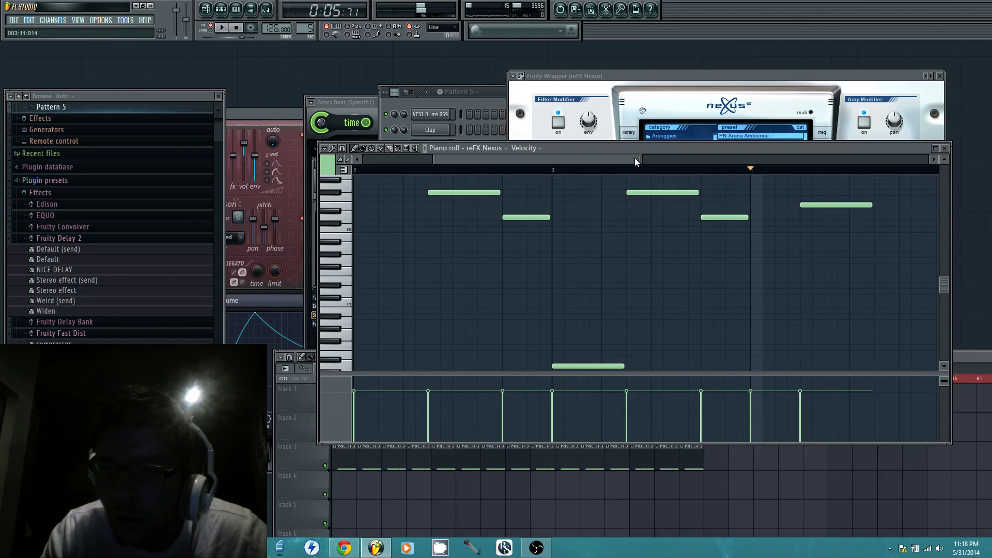
Add a four-step A4 at step 13 of bar 4 and shift that bar's E5 to step 7, playing the result
{"action": "left_click_drag", "start_coordinate": [634, 160], "coordinate": [686, 175]}
{"action": "left_click", "coordinate": [726, 253]}
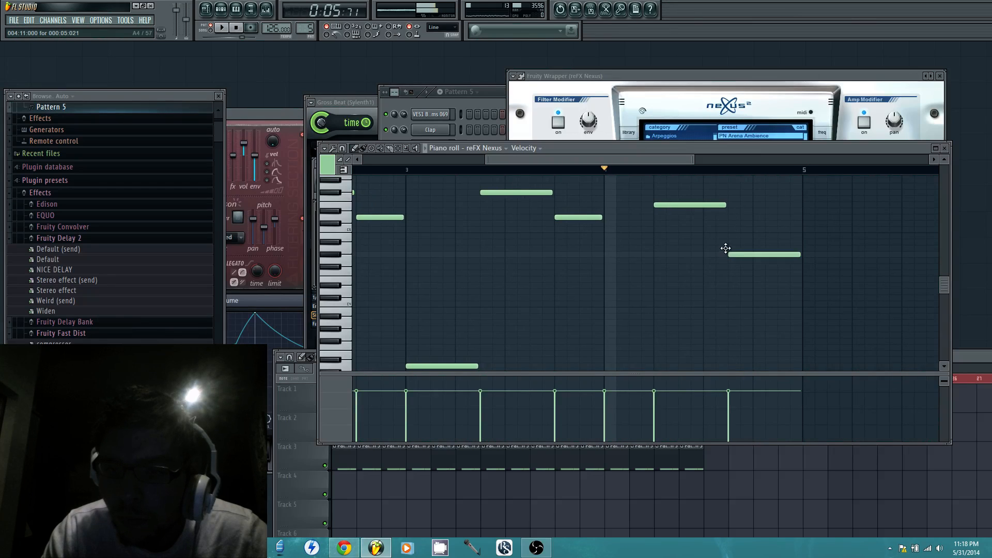
{"action": "left_click_drag", "start_coordinate": [726, 249], "coordinate": [804, 257]}
{"action": "key", "text": "space"}
{"action": "key", "text": "space"}
{"action": "left_click_drag", "start_coordinate": [693, 203], "coordinate": [696, 208]}
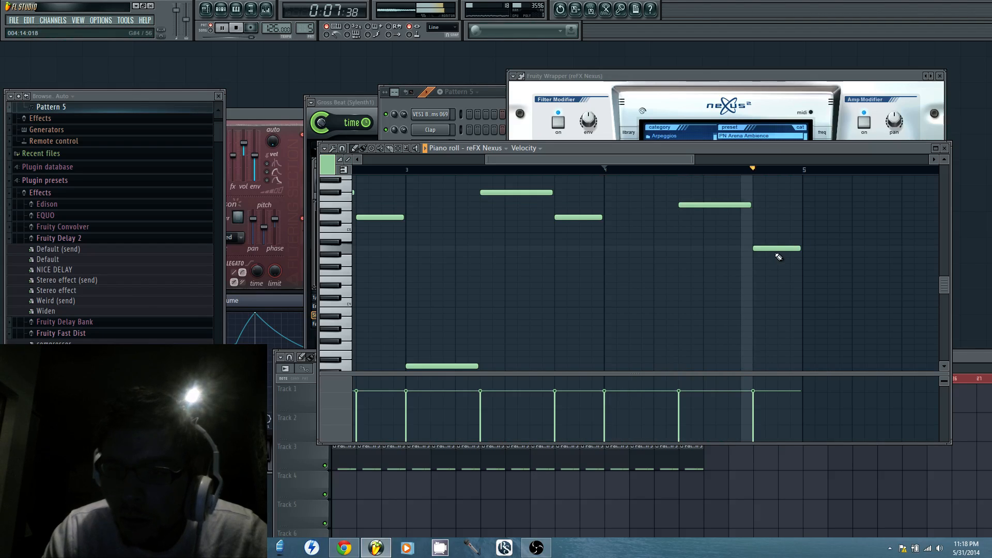
Play the four-bar piano pattern and review its notes from the beginning
{"action": "key", "text": "space"}
{"action": "key", "text": "space"}
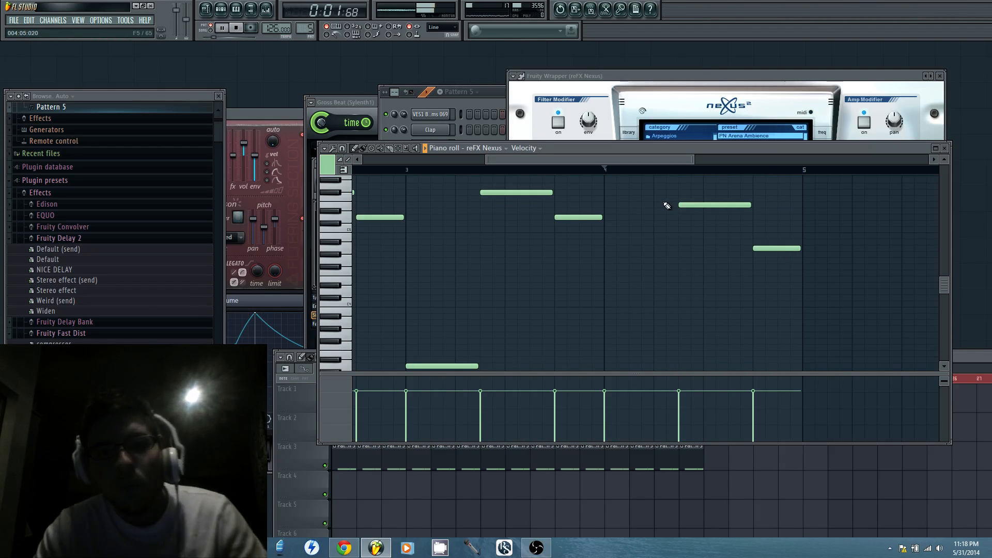
{"action": "key", "text": "space"}
{"action": "mouse_move", "coordinate": [555, 160]}
{"action": "left_mouse_down"}
{"action": "mouse_move", "coordinate": [447, 193]}
{"action": "mouse_move", "coordinate": [456, 210]}
{"action": "left_mouse_up"}
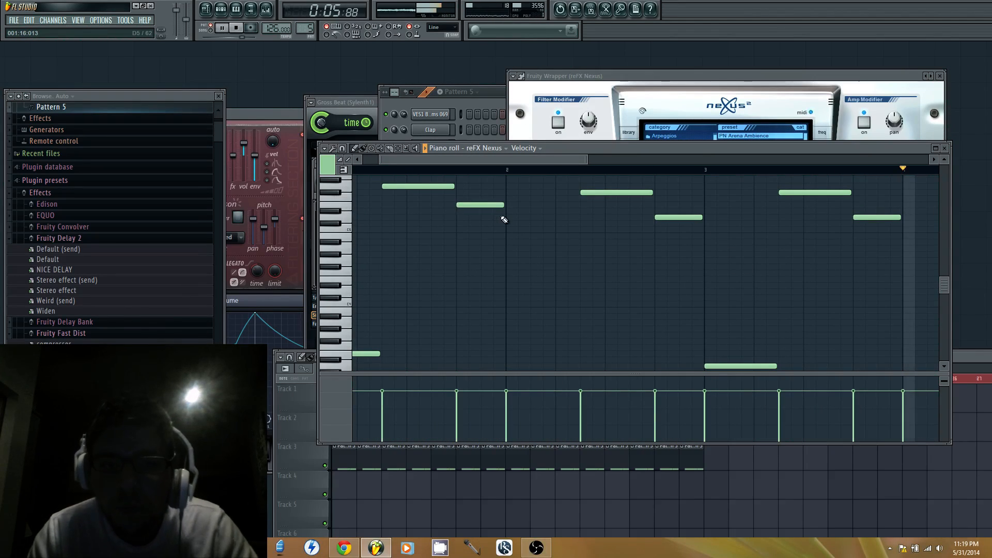
{"action": "key", "text": "space"}
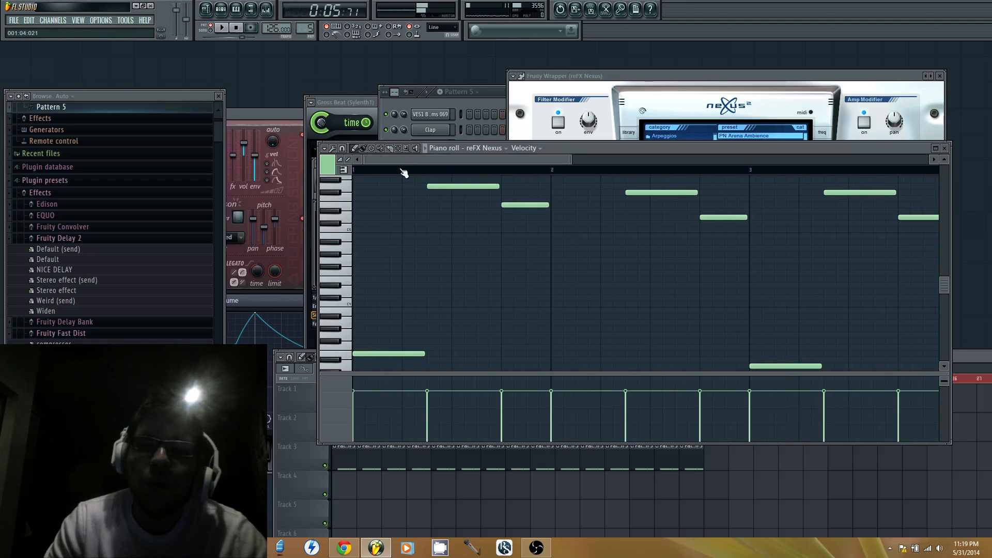
Switch to Chrome to read the comments on the YouTube livestream, and return to FL Studio
{"action": "left_click", "coordinate": [354, 550]}
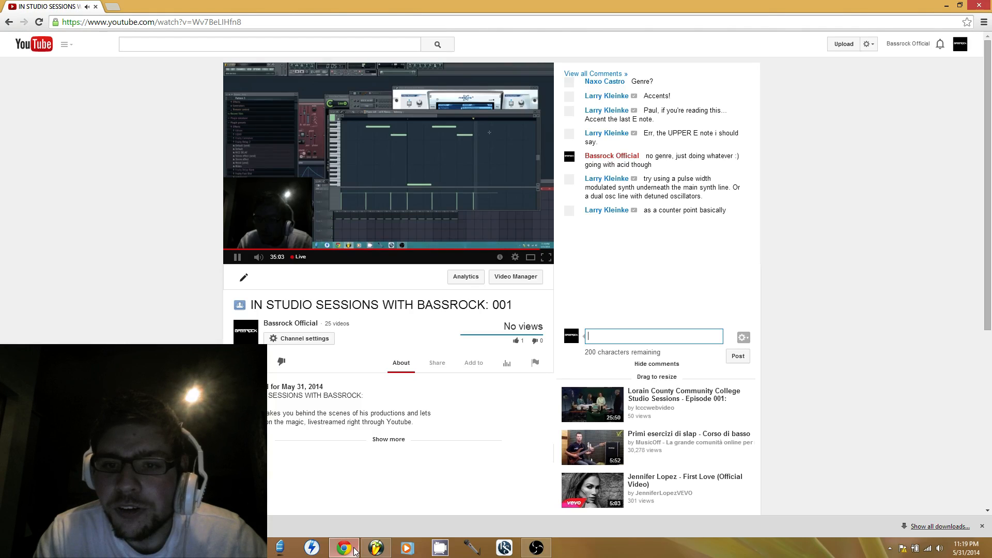
{"action": "left_click", "coordinate": [354, 551]}
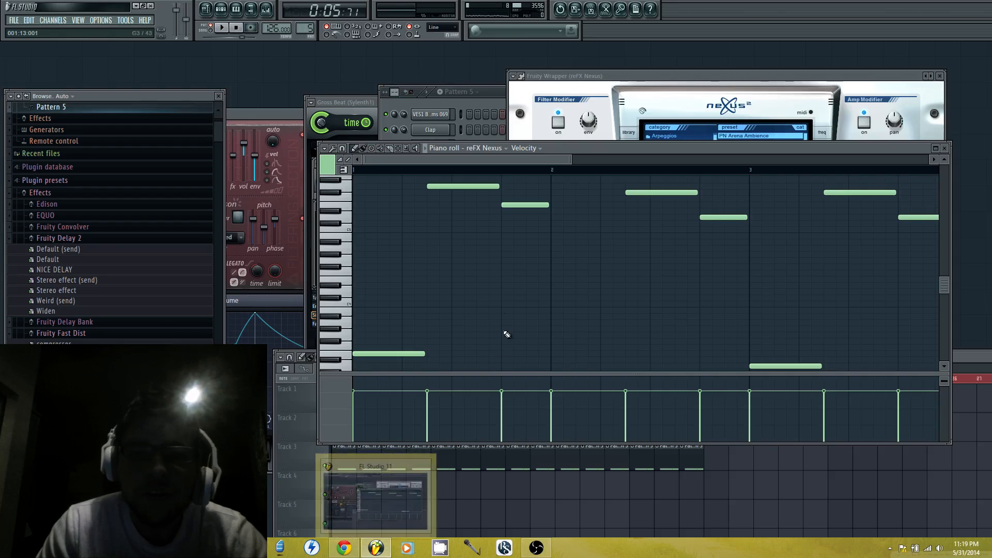
Bring the channel rack and playlist to the front and play the arrangement in song mode
{"action": "left_click", "coordinate": [500, 93]}
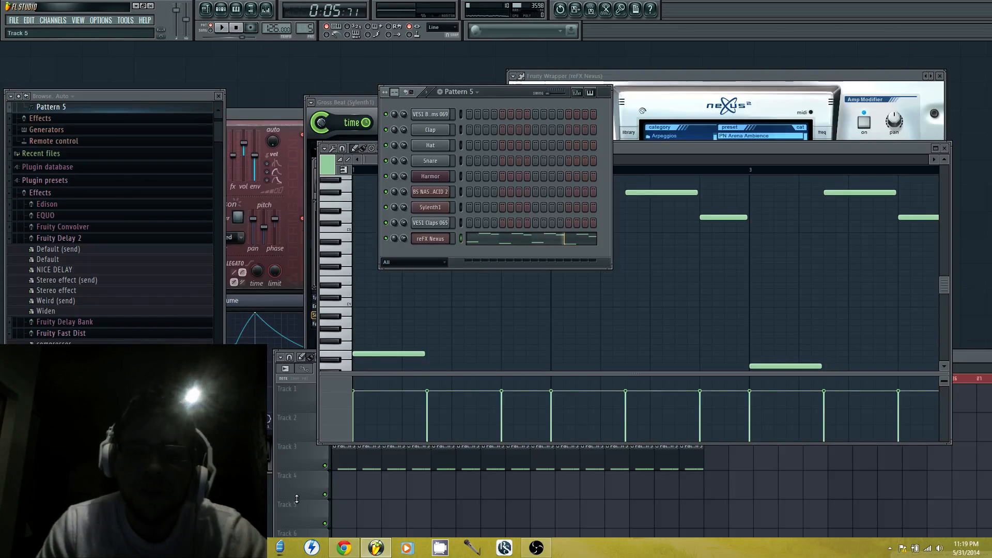
{"action": "left_click", "coordinate": [306, 445]}
{"action": "left_click", "coordinate": [348, 382]}
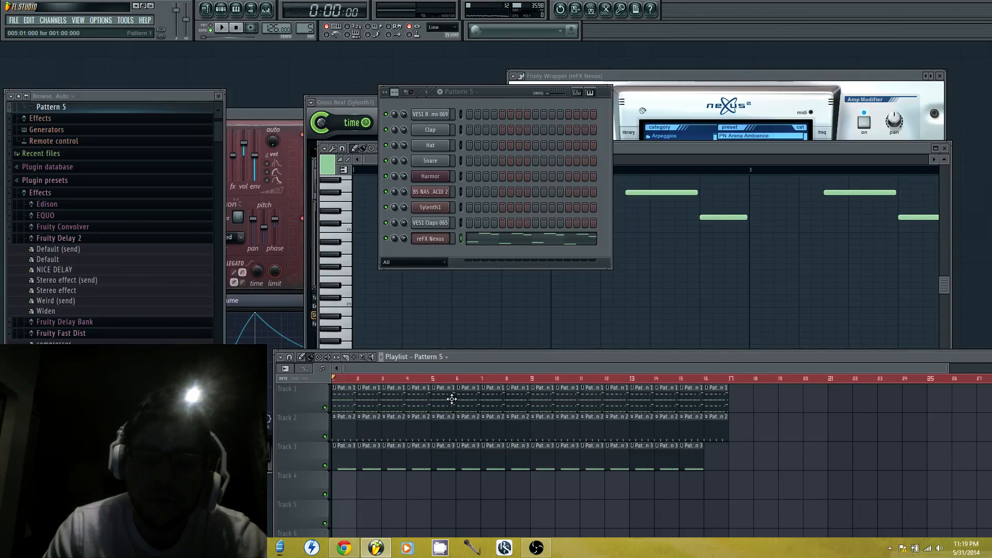
{"action": "key", "text": "space"}
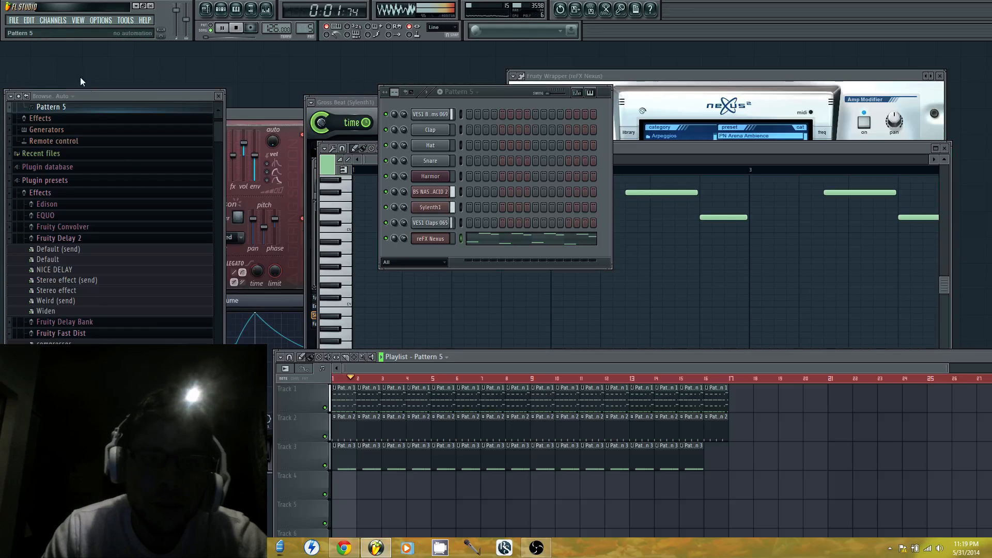
{"action": "key", "text": "space"}
Start saving the project under a new name
{"action": "left_click", "coordinate": [14, 20]}
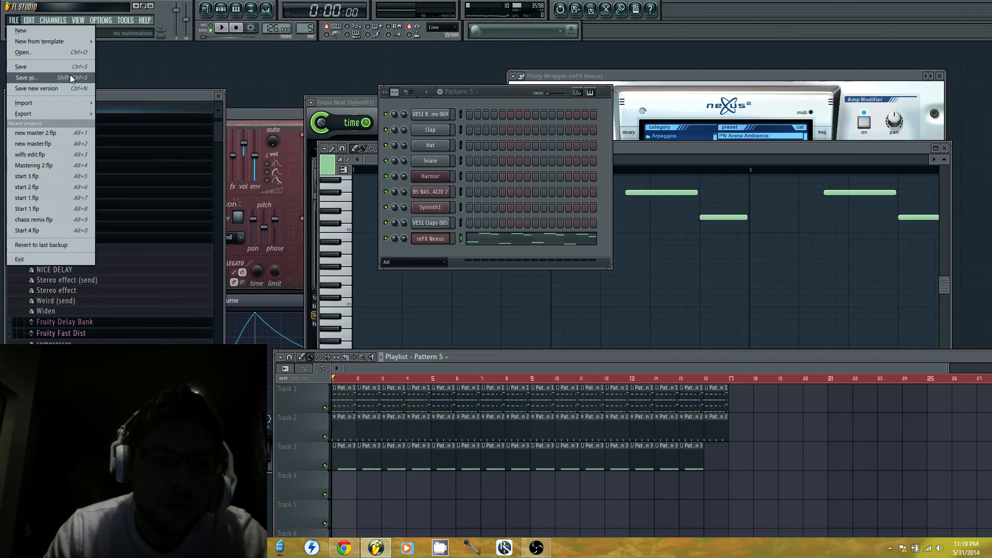
{"action": "left_click", "coordinate": [71, 77]}
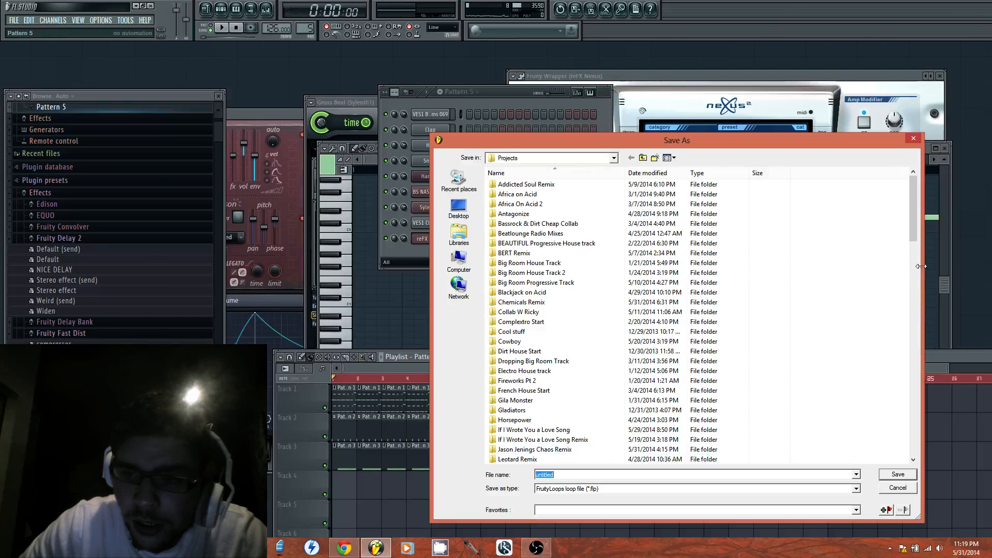
{"action": "left_click_drag", "start_coordinate": [913, 191], "coordinate": [898, 466]}
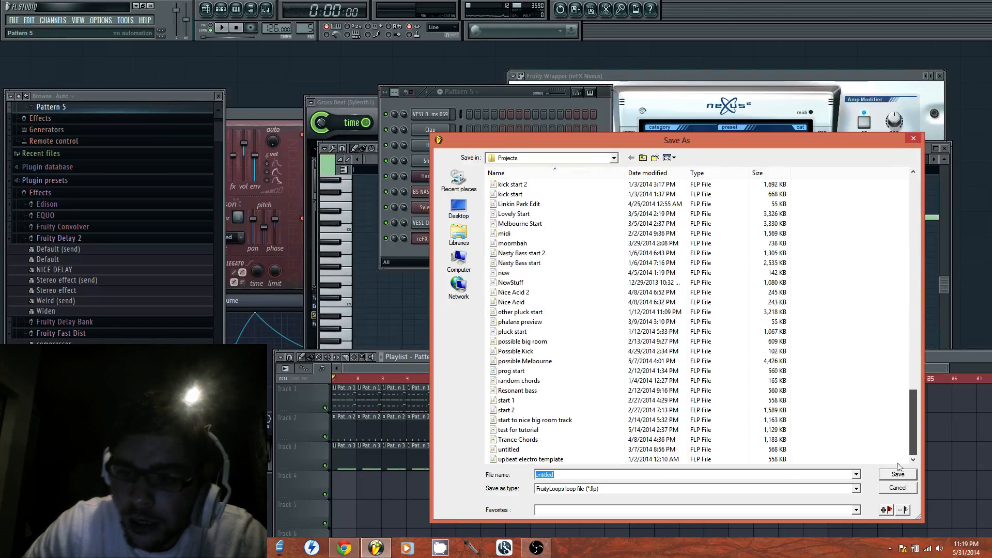
{"action": "right_click", "coordinate": [599, 351]}
{"action": "mouse_move", "coordinate": [654, 459]}
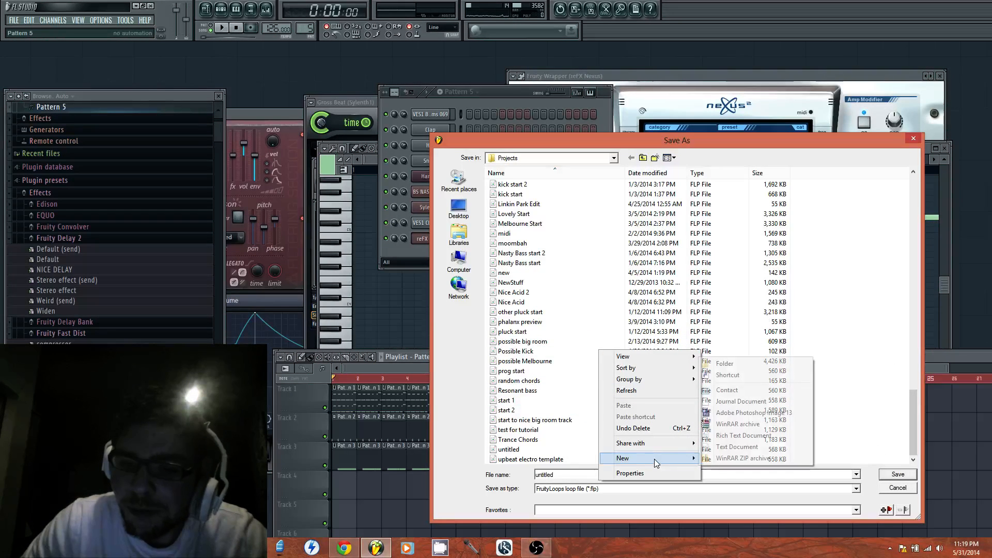
{"action": "left_click", "coordinate": [751, 365]}
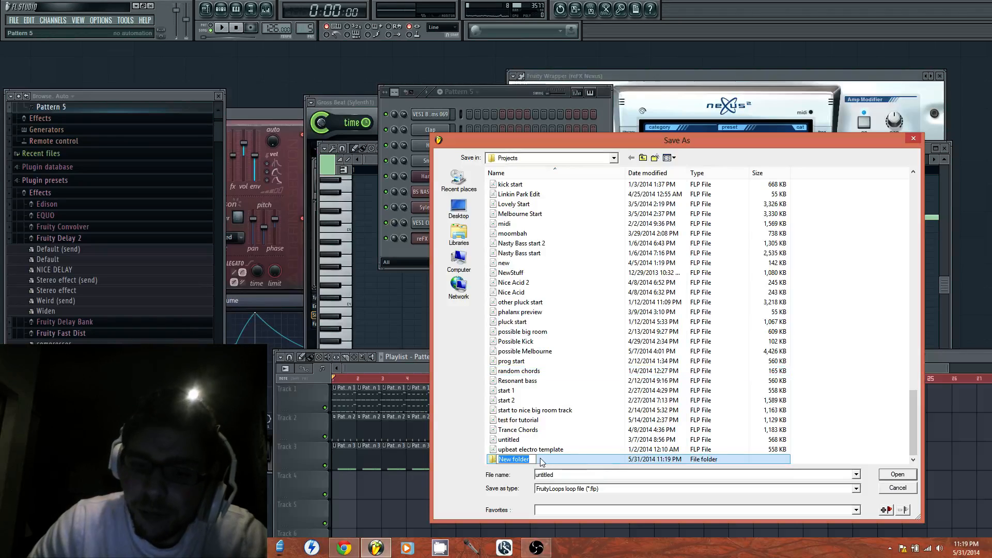
{"action": "left_click", "coordinate": [553, 460]}
{"action": "right_click", "coordinate": [553, 459]}
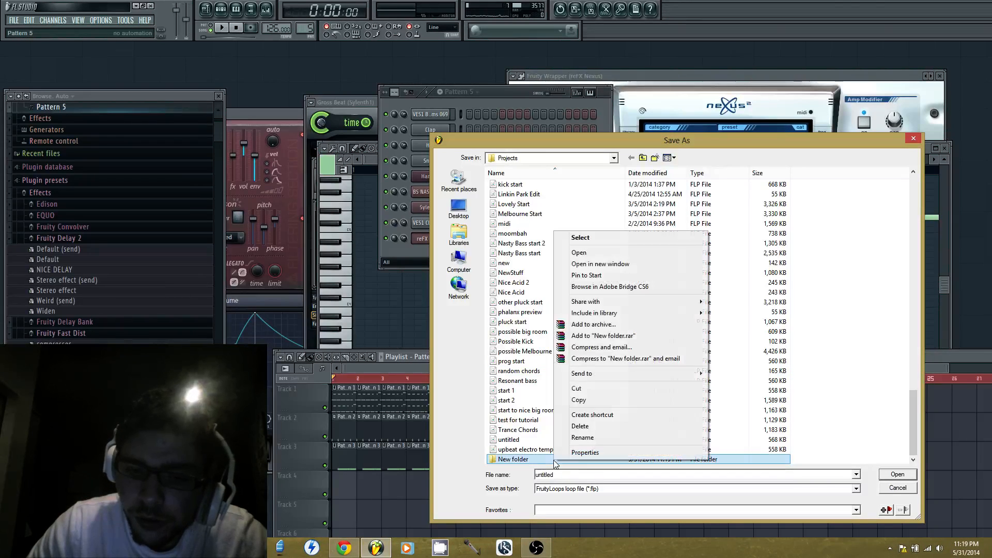
{"action": "left_click", "coordinate": [604, 428]}
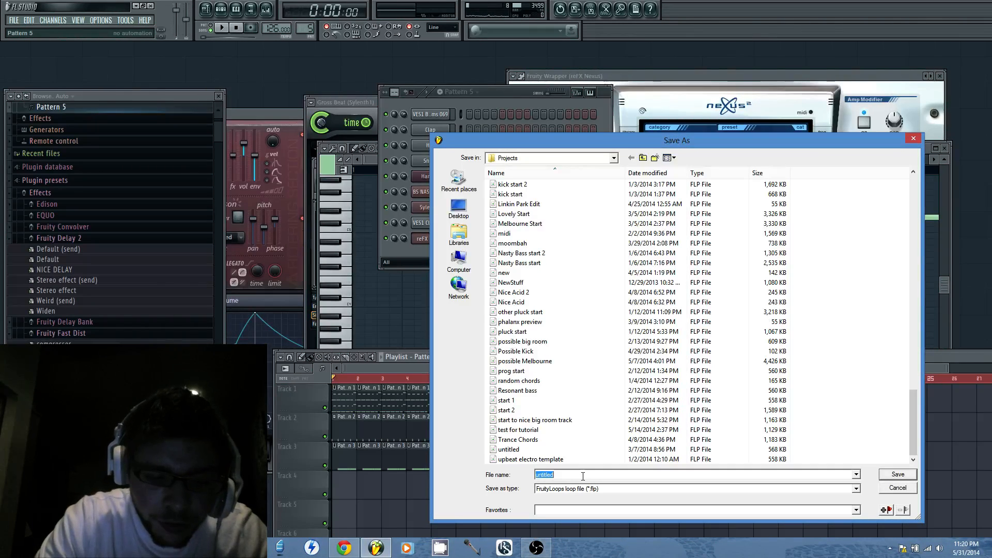
Save the project under the name "Cool acid start"
{"action": "type", "text": "Cool a"}
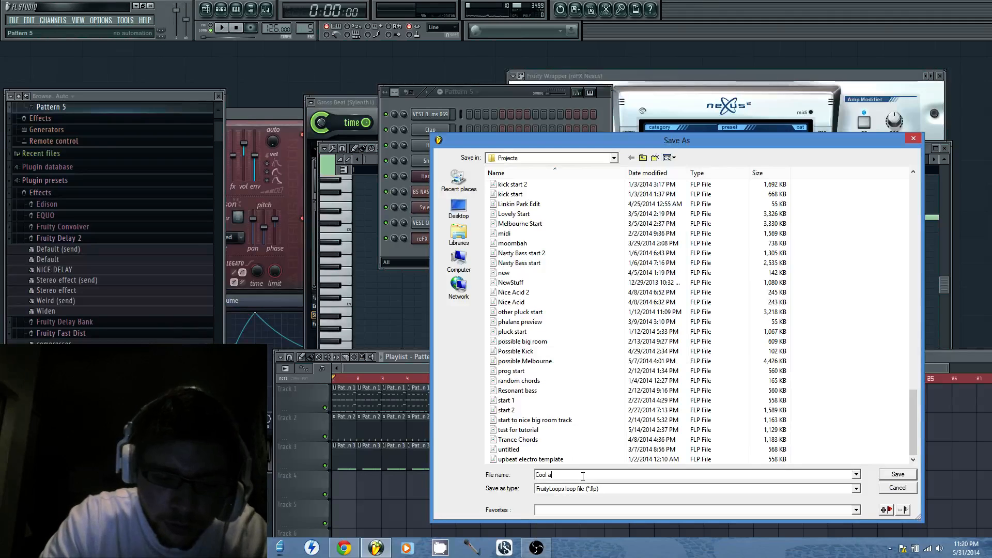
{"action": "type", "text": "cid start"}
{"action": "key", "text": "Return"}
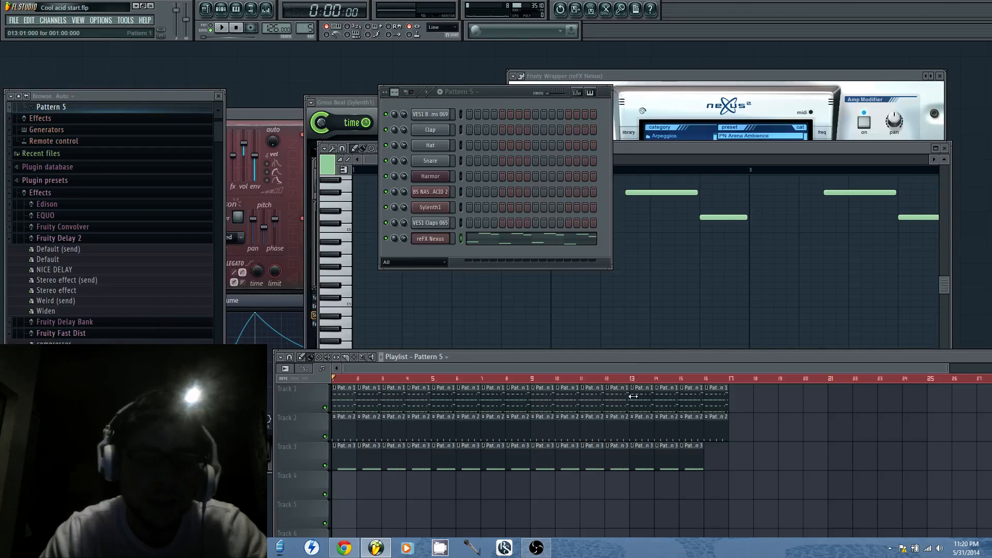
Remove all clips from playlist tracks 1 and 3 and play Pattern 5 in pattern mode
{"action": "left_click", "coordinate": [700, 145]}
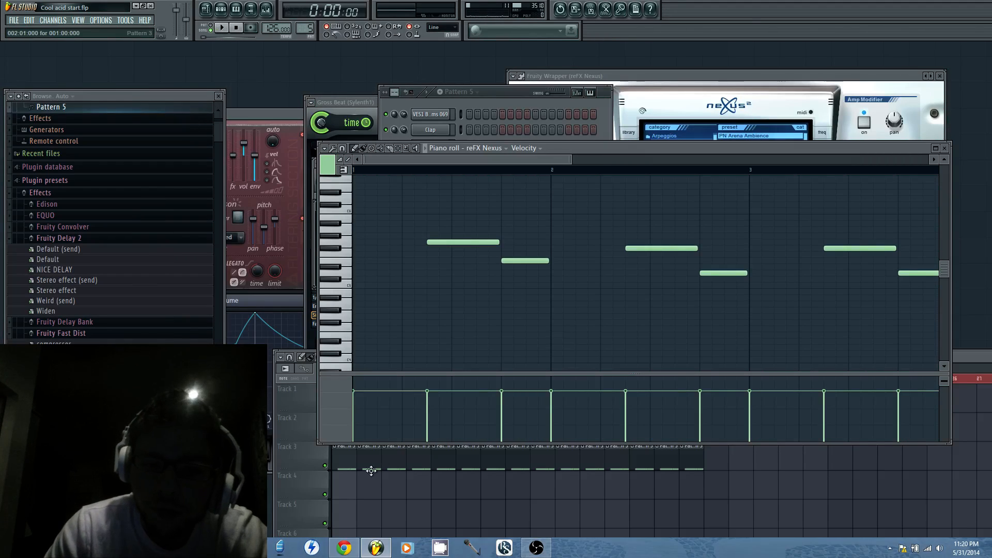
{"action": "left_click", "coordinate": [304, 480]}
{"action": "mouse_move", "coordinate": [344, 467]}
{"action": "left_mouse_down"}
{"action": "mouse_move", "coordinate": [678, 458]}
{"action": "mouse_move", "coordinate": [773, 412]}
{"action": "mouse_move", "coordinate": [335, 402]}
{"action": "left_mouse_up"}
{"action": "left_click", "coordinate": [508, 99]}
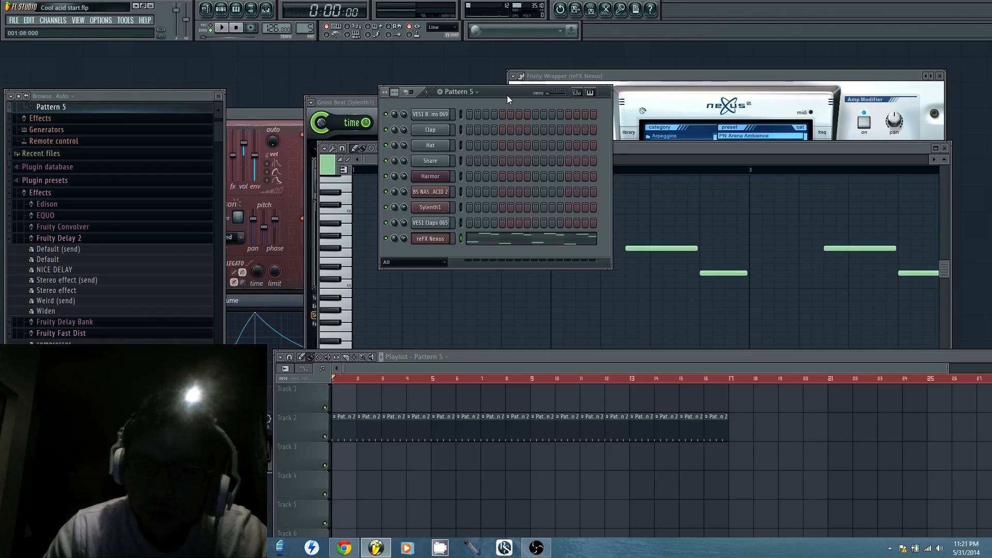
{"action": "left_click", "coordinate": [218, 28]}
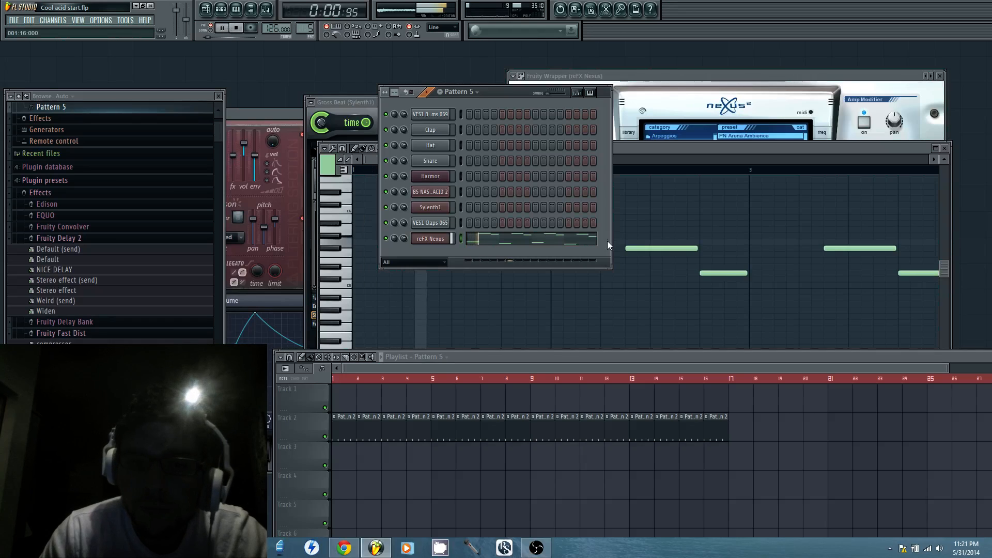
Add another Sylenth1 channel to the project while the pattern plays
{"action": "left_click", "coordinate": [53, 20]}
{"action": "mouse_move", "coordinate": [67, 31]}
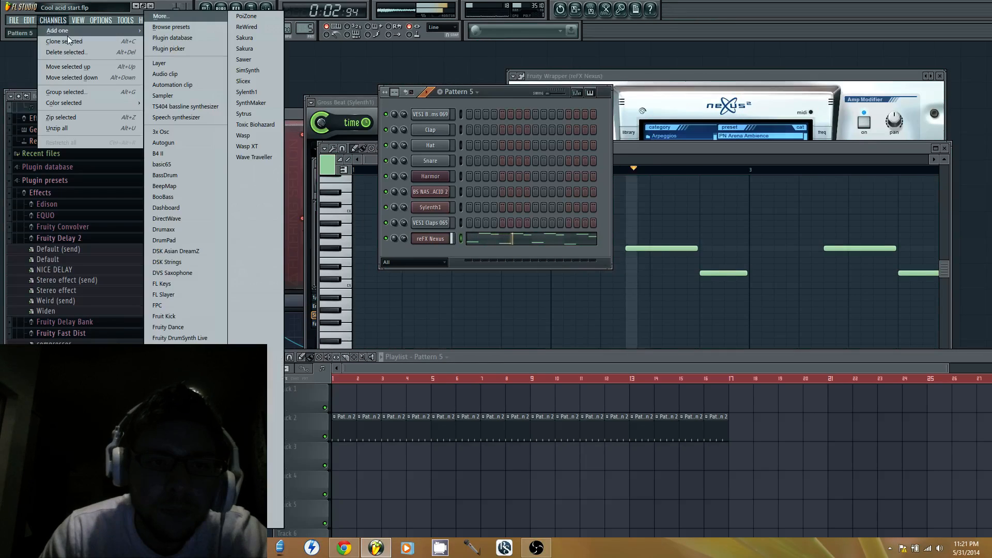
{"action": "left_click", "coordinate": [271, 92]}
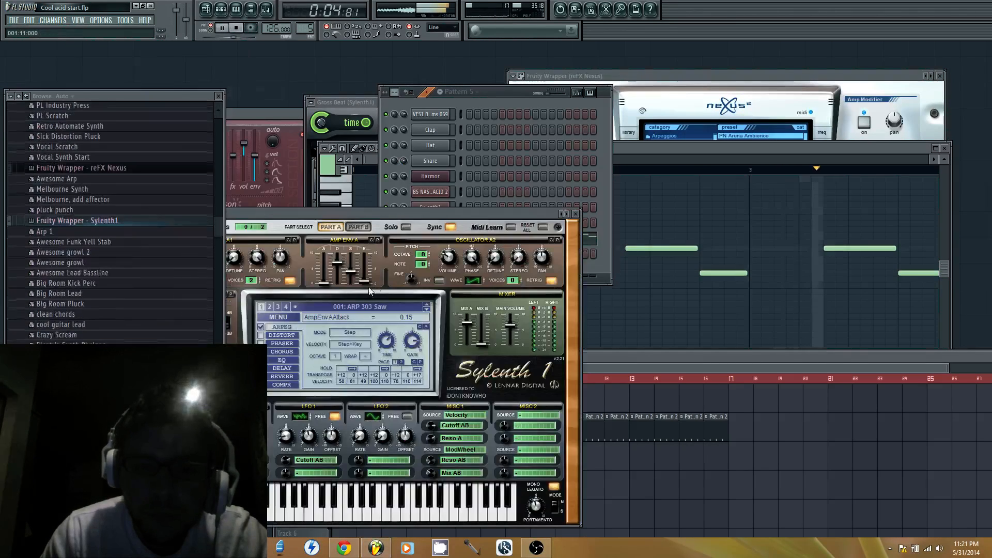
Load the Iridium Hard Trance, Trance Soundset 1 bank from the Sylenth1 Mega Soundbank 2013 folder into the new Sylenth1 and stop playback
{"action": "left_click", "coordinate": [279, 317]}
{"action": "left_click", "coordinate": [323, 353]}
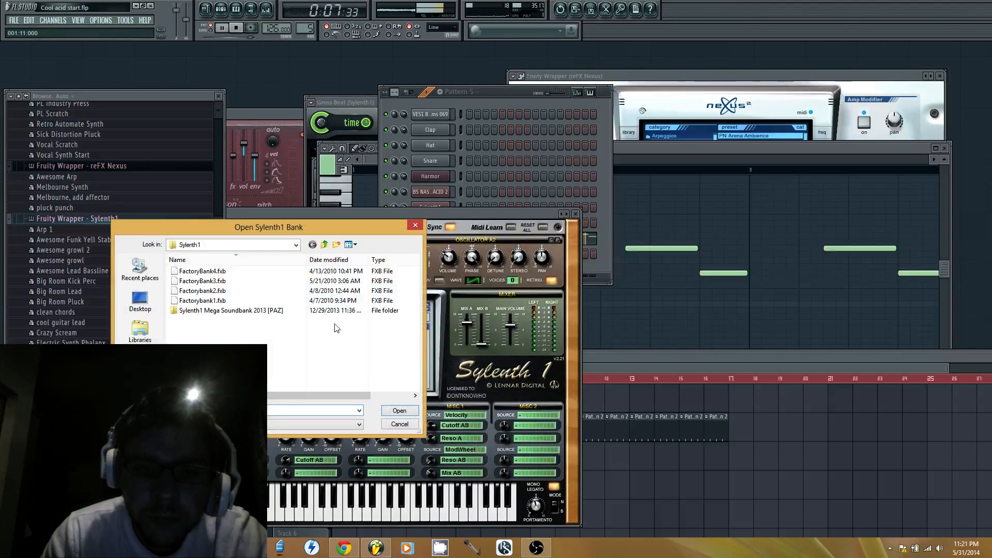
{"action": "double_click", "coordinate": [278, 311]}
{"action": "scroll", "coordinate": [258, 330], "scroll_direction": "down", "scroll_amount": 5}
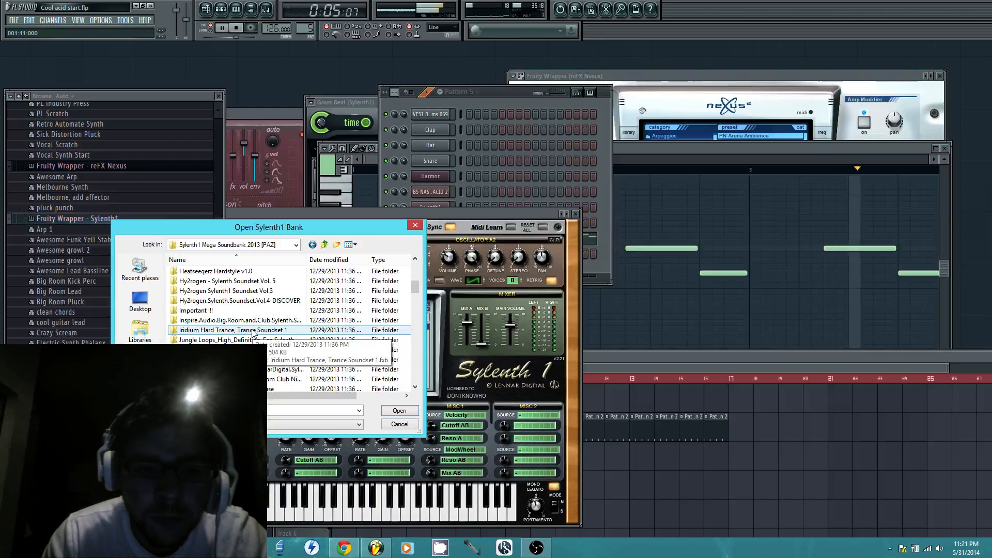
{"action": "double_click", "coordinate": [253, 333]}
{"action": "double_click", "coordinate": [217, 272]}
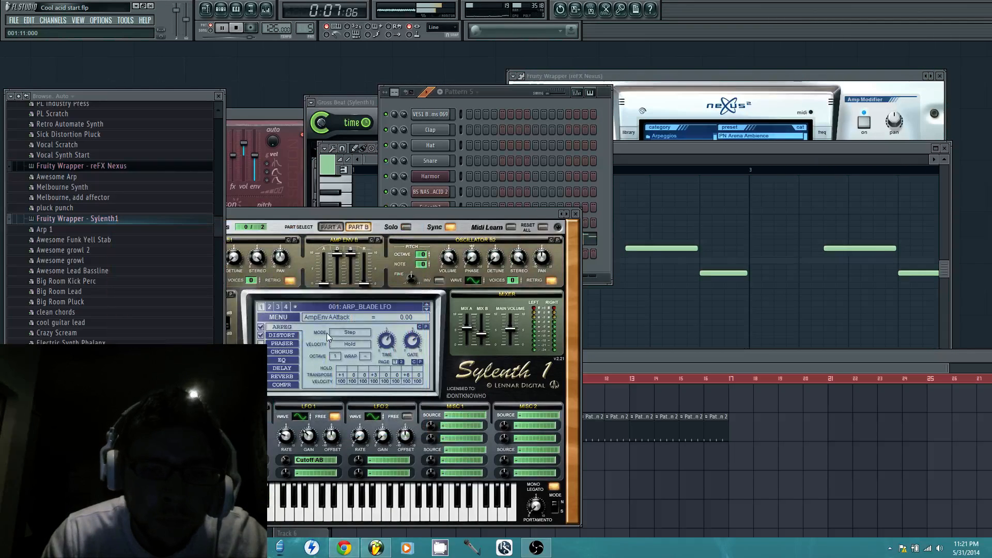
{"action": "left_click", "coordinate": [484, 92]}
{"action": "key", "text": "space"}
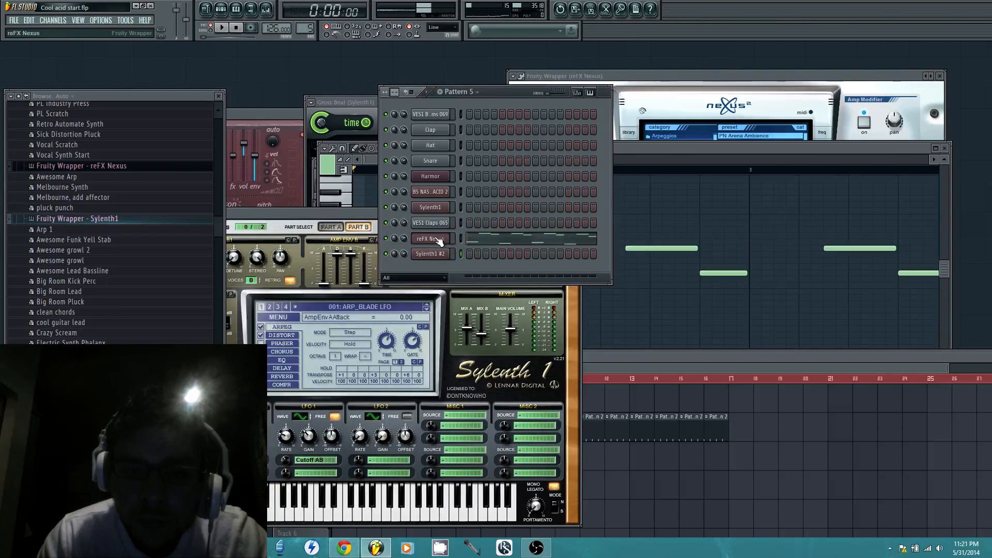
Try D5 followed by C#5 as the last two Nexus notes in bar 4 and play that bar
{"action": "left_click", "coordinate": [658, 148]}
{"action": "left_click_drag", "start_coordinate": [550, 160], "coordinate": [704, 160]}
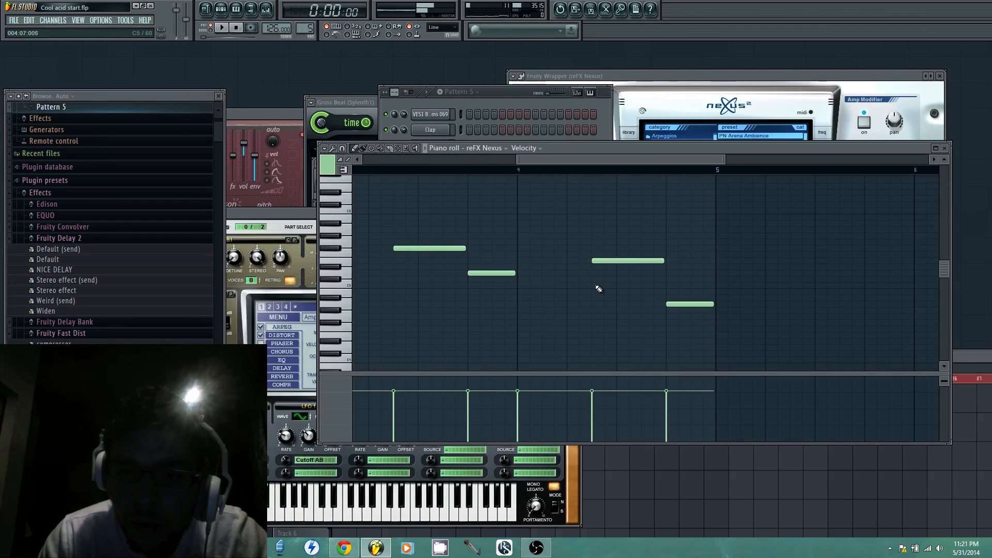
{"action": "left_click_drag", "start_coordinate": [594, 280], "coordinate": [593, 272]}
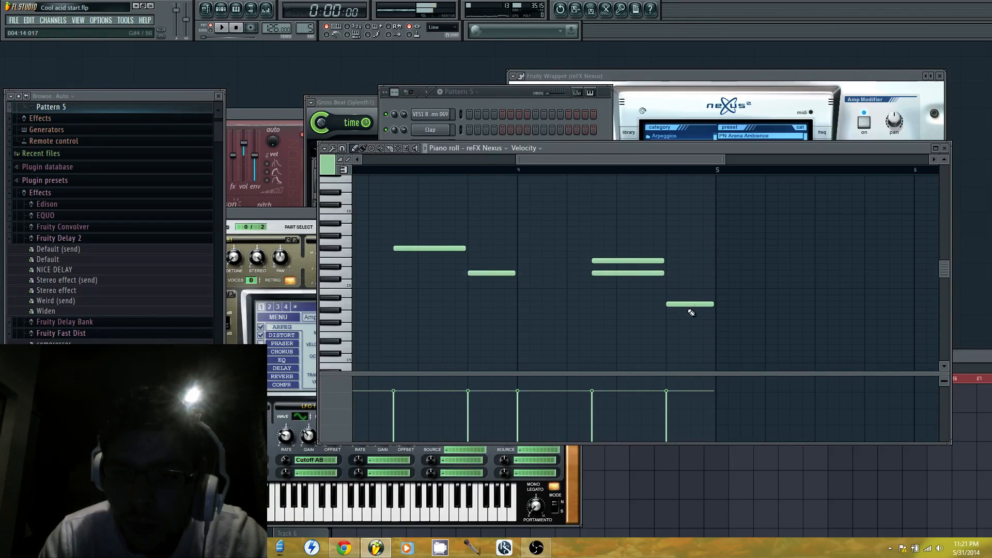
{"action": "left_click_drag", "start_coordinate": [690, 305], "coordinate": [687, 279]}
{"action": "right_click", "coordinate": [656, 262]}
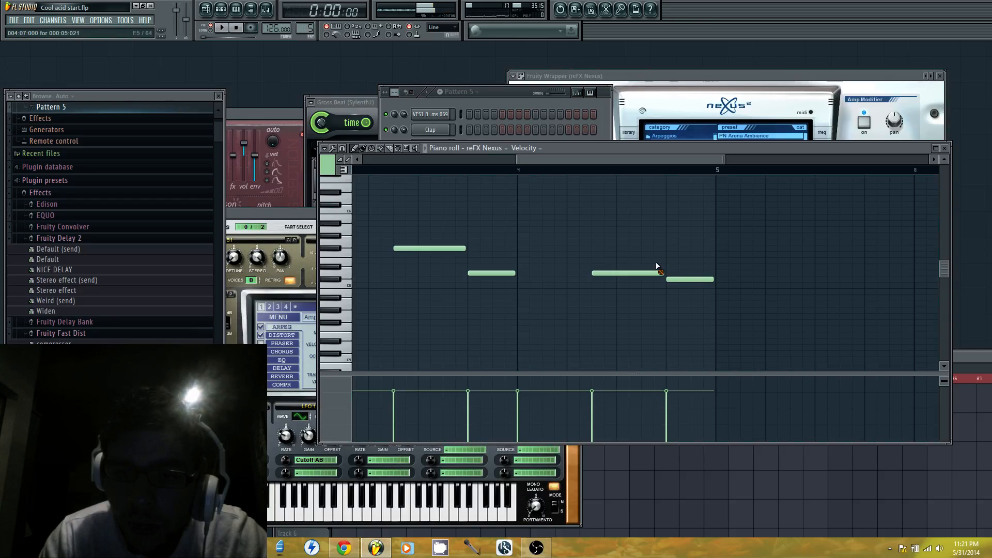
{"action": "left_click", "coordinate": [518, 170]}
{"action": "key", "text": "space"}
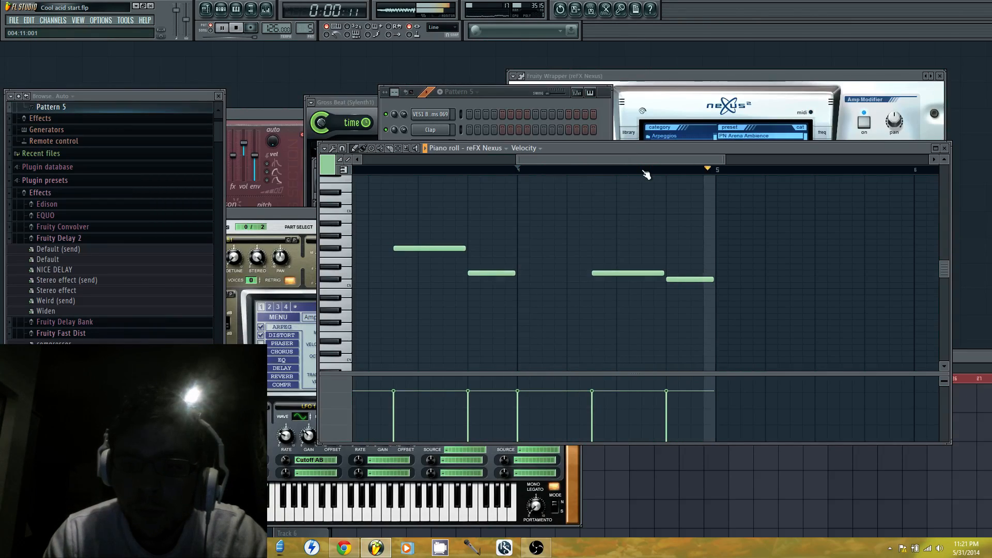
{"action": "key", "text": "space"}
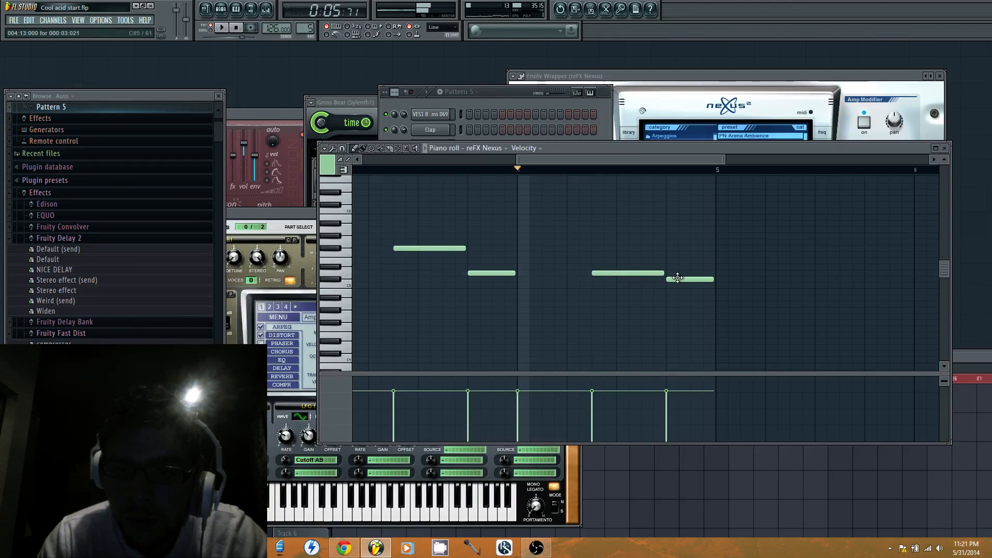
Move the last Nexus note in bar 4 down to A4, audition it, and raise the note before it to E5
{"action": "mouse_move", "coordinate": [677, 286]}
{"action": "left_mouse_down"}
{"action": "mouse_move", "coordinate": [669, 305]}
{"action": "mouse_move", "coordinate": [675, 281]}
{"action": "mouse_move", "coordinate": [682, 302]}
{"action": "left_mouse_up"}
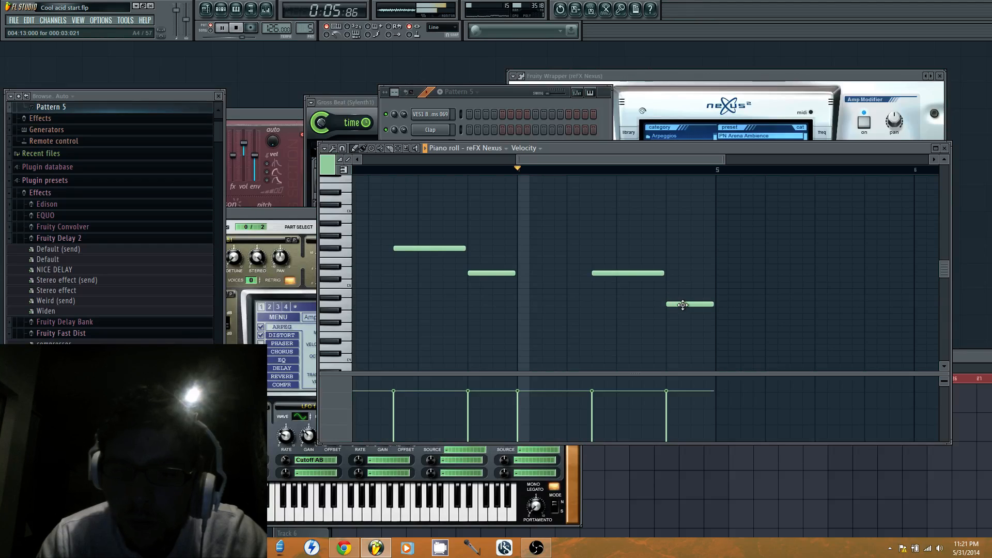
{"action": "key", "text": "space"}
{"action": "key", "text": "space"}
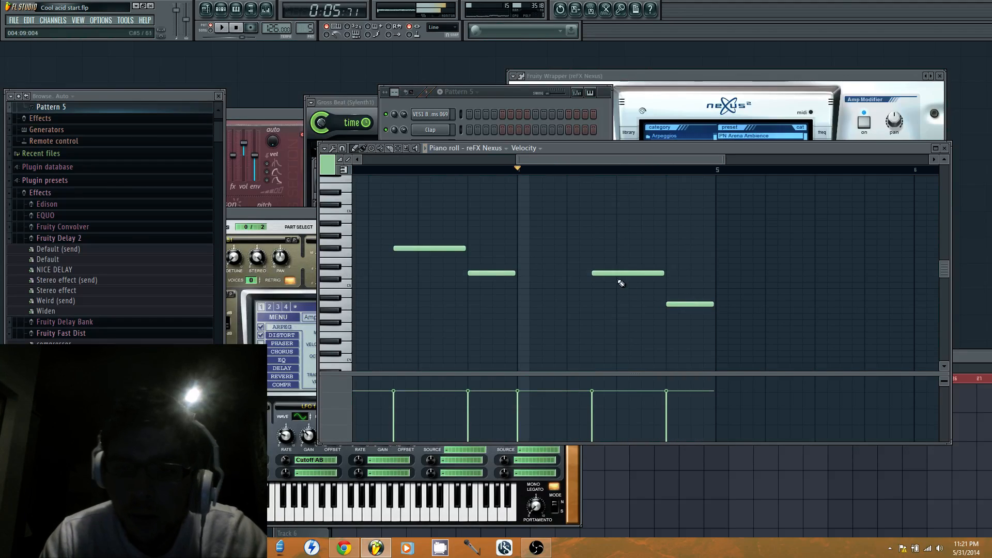
{"action": "left_click_drag", "start_coordinate": [618, 273], "coordinate": [618, 253]}
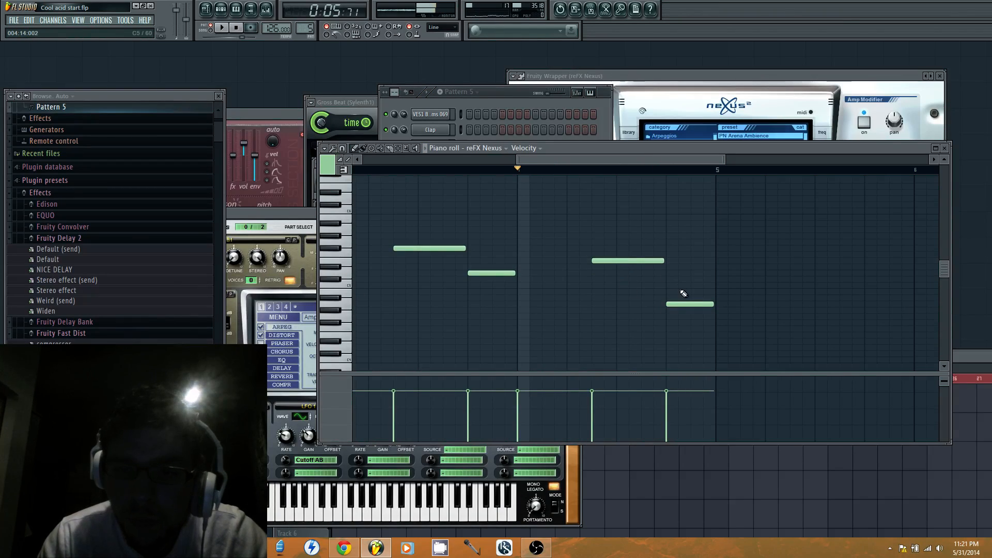
Try extra D5 and C#5 notes above the last Nexus note in bar 4 and delete them
{"action": "left_click", "coordinate": [669, 279]}
{"action": "right_click", "coordinate": [682, 280]}
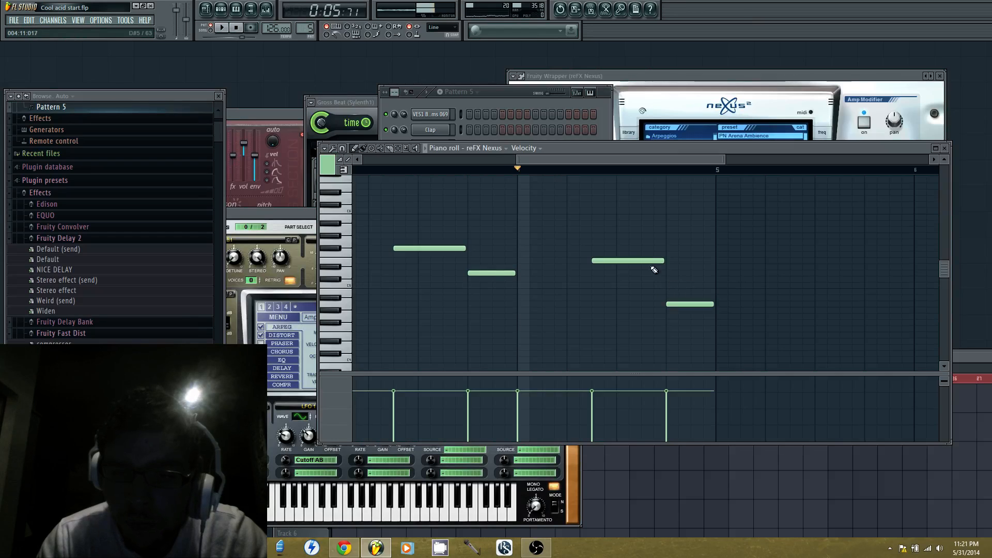
{"action": "left_click", "coordinate": [671, 273]}
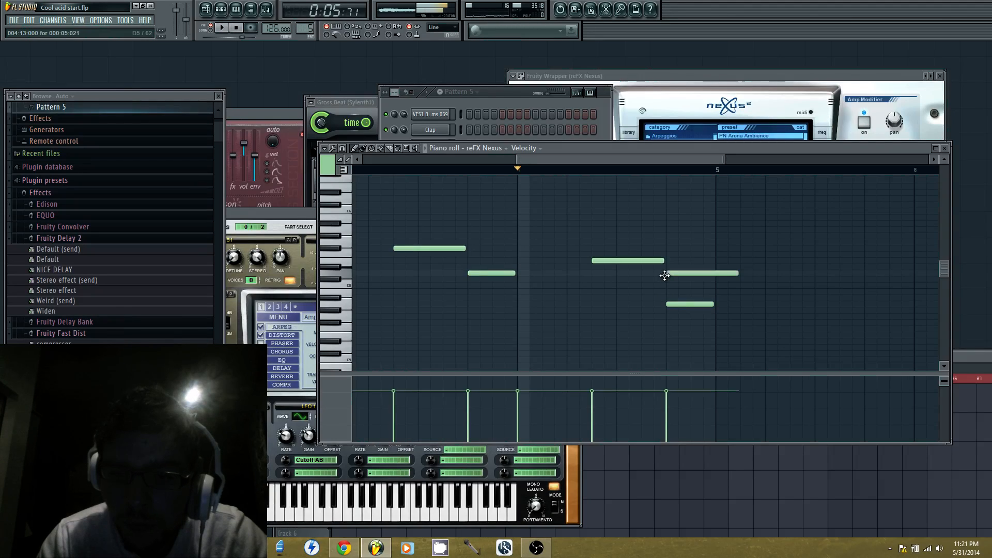
{"action": "left_click", "coordinate": [667, 285]}
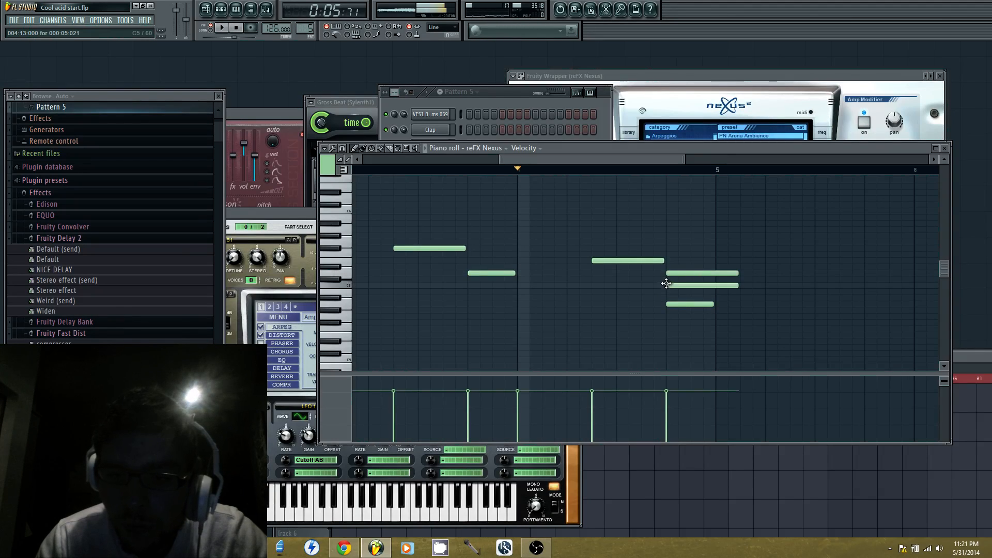
{"action": "right_click", "coordinate": [719, 273]}
{"action": "right_click", "coordinate": [713, 285]}
Try the last Nexus note in bar 4 at C#5, audition it, and put it back on A4
{"action": "left_click_drag", "start_coordinate": [692, 302], "coordinate": [680, 277]}
{"action": "key", "text": "space"}
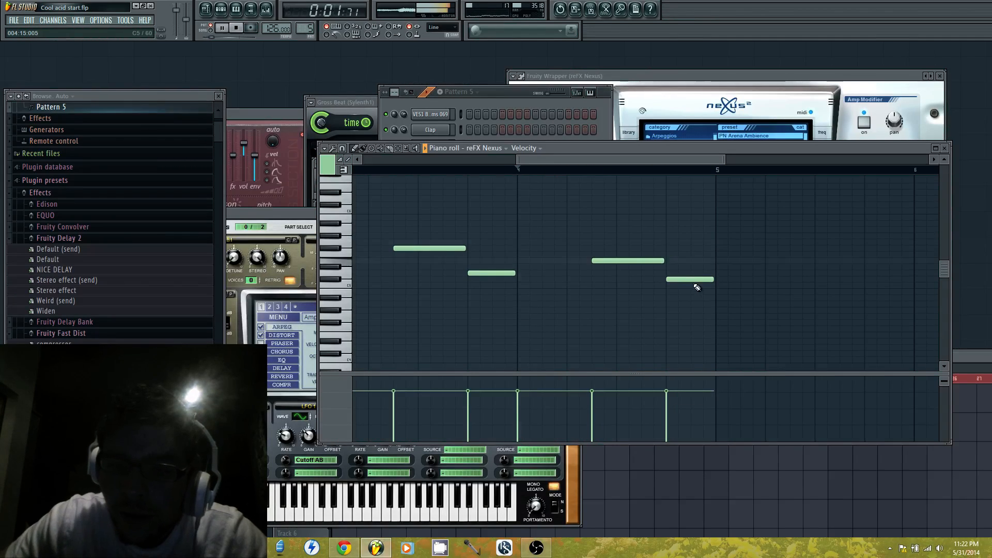
{"action": "key", "text": "space"}
{"action": "left_click_drag", "start_coordinate": [690, 281], "coordinate": [688, 308]}
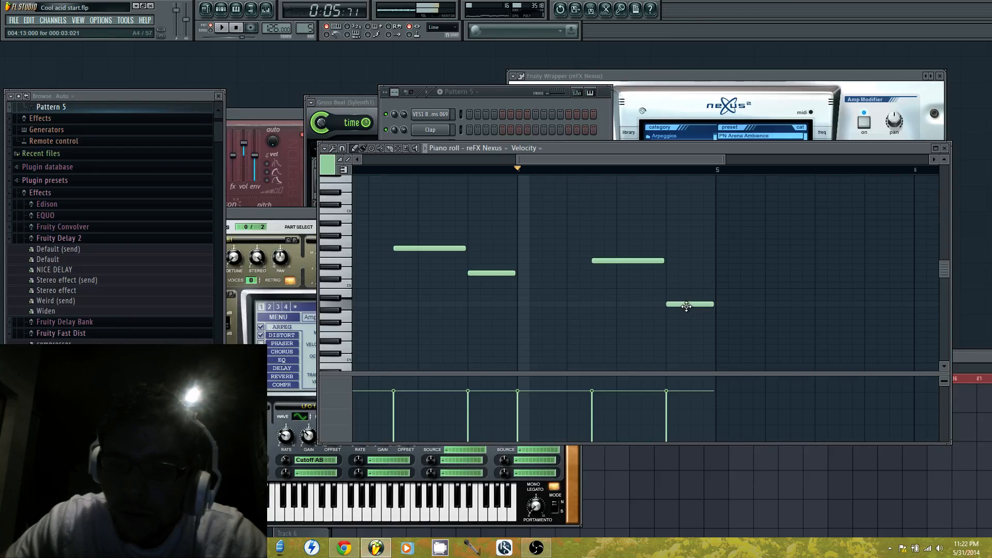
Select the LD_PHATT JP preset in the new Sylenth1 and reposition its window so the whole synth is in view
{"action": "left_click", "coordinate": [509, 102]}
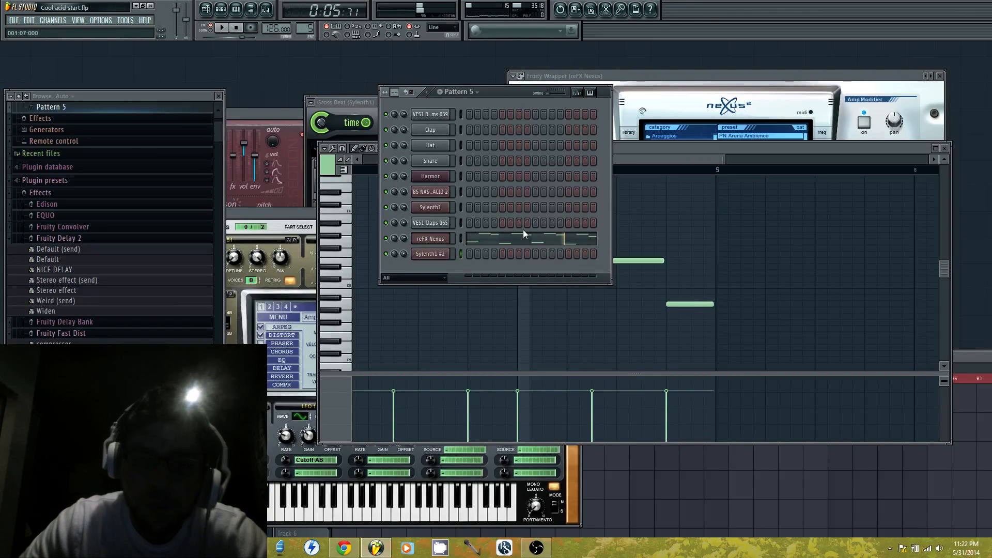
{"action": "left_click", "coordinate": [431, 254]}
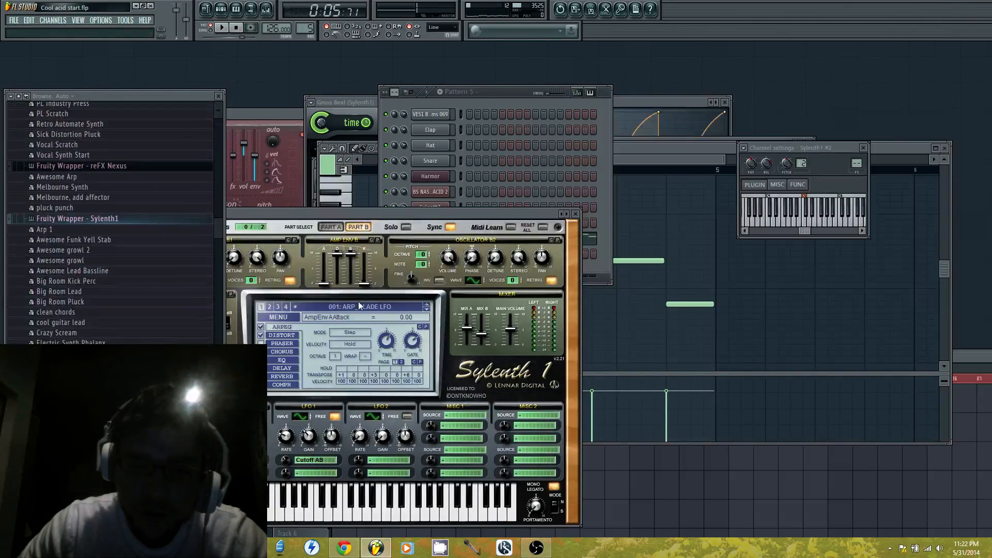
{"action": "left_click", "coordinate": [343, 305]}
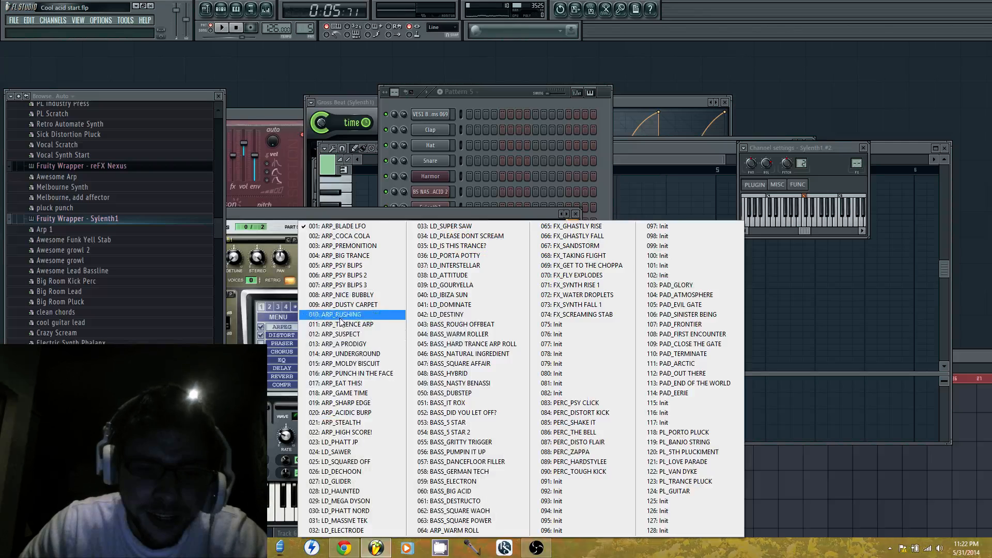
{"action": "left_click", "coordinate": [364, 441]}
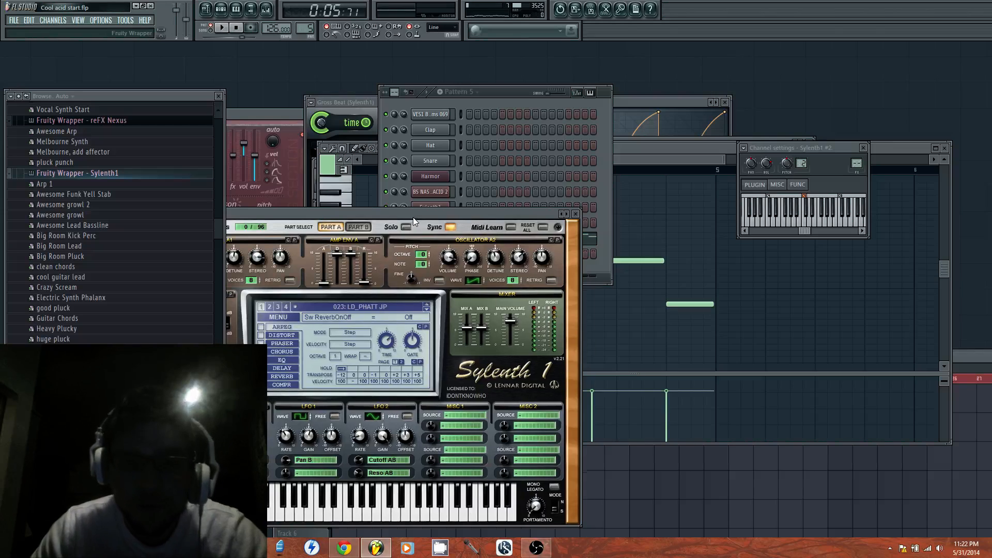
{"action": "left_click_drag", "start_coordinate": [410, 216], "coordinate": [583, 189]}
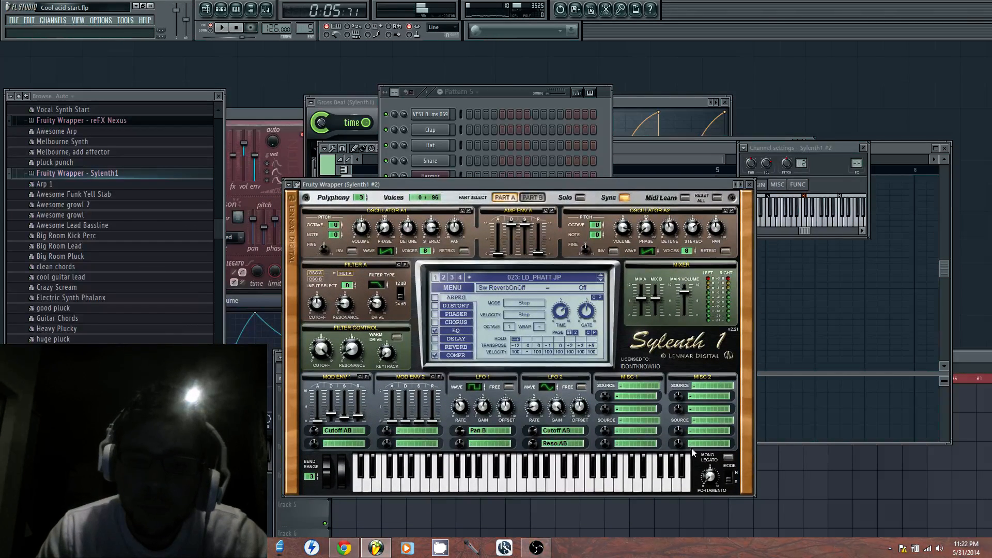
Open the piano roll of the new Sylenth1 channel and add an E3 note about four steps long at the start of bar 1
{"action": "left_click", "coordinate": [500, 101]}
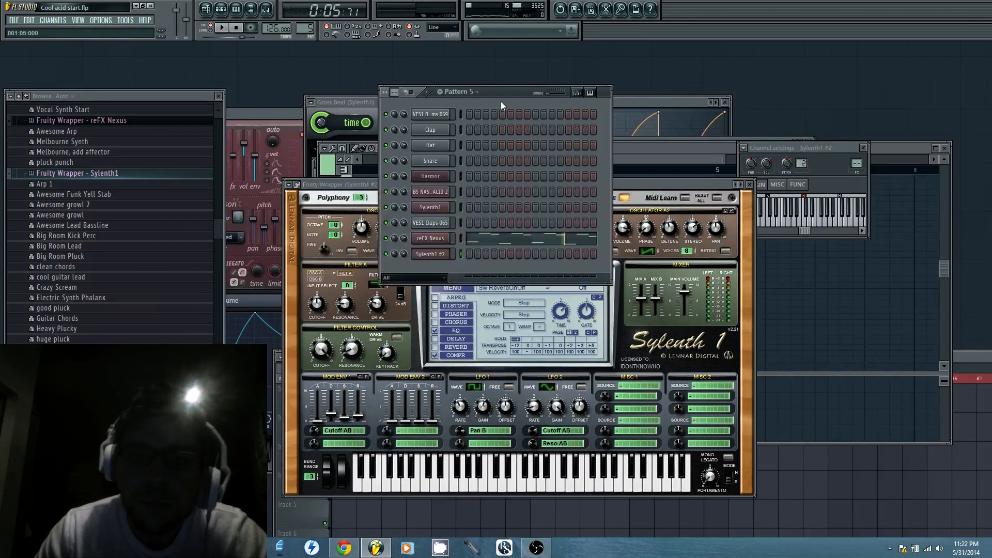
{"action": "right_click", "coordinate": [445, 255]}
{"action": "left_click", "coordinate": [489, 259]}
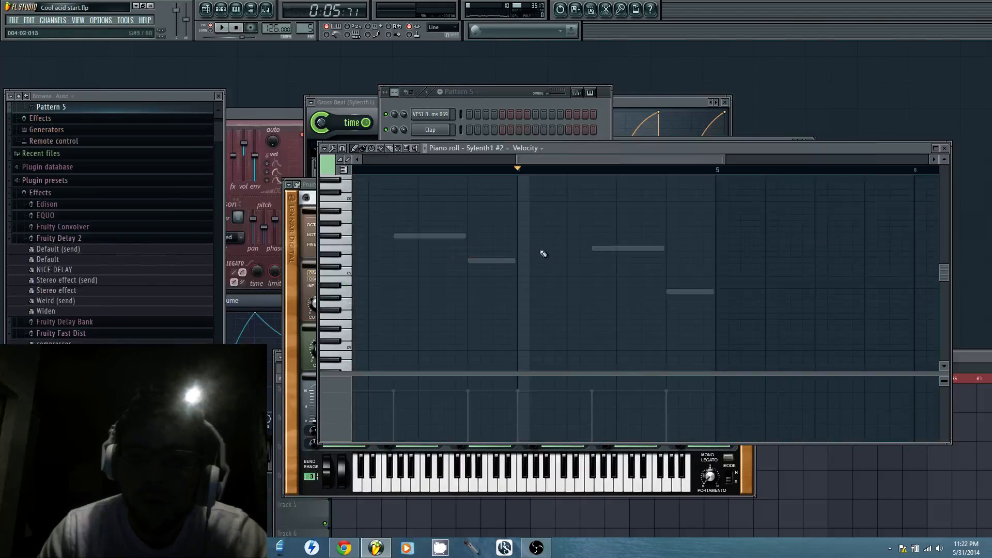
{"action": "left_click_drag", "start_coordinate": [593, 164], "coordinate": [438, 163]}
{"action": "scroll", "coordinate": [411, 281], "scroll_direction": "down", "scroll_amount": 3}
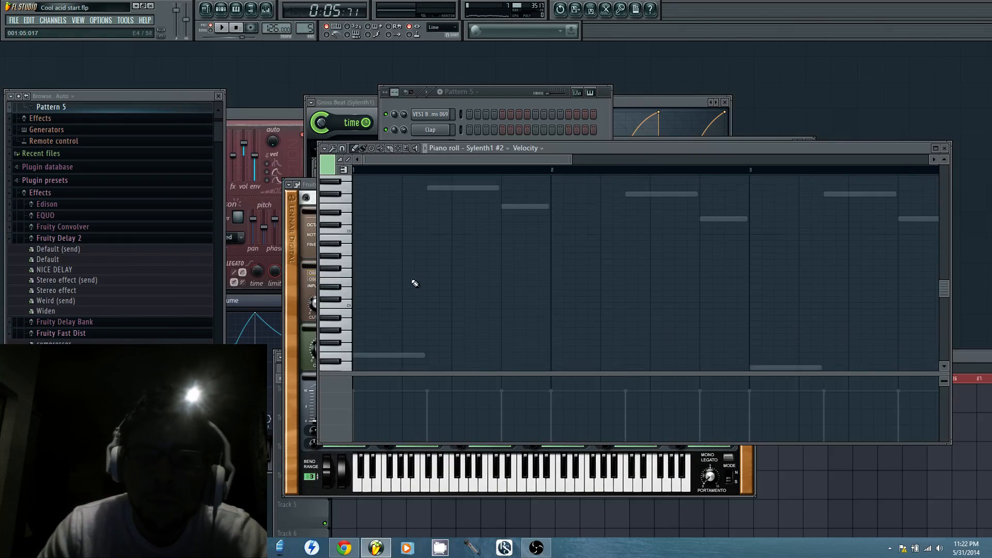
{"action": "scroll", "coordinate": [408, 285], "scroll_direction": "down", "scroll_amount": 3}
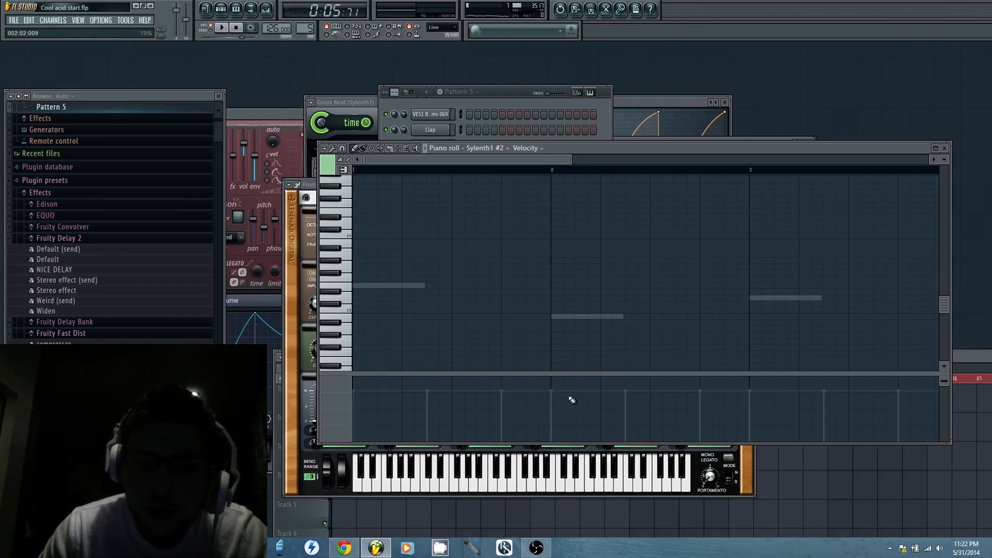
{"action": "left_click", "coordinate": [494, 122]}
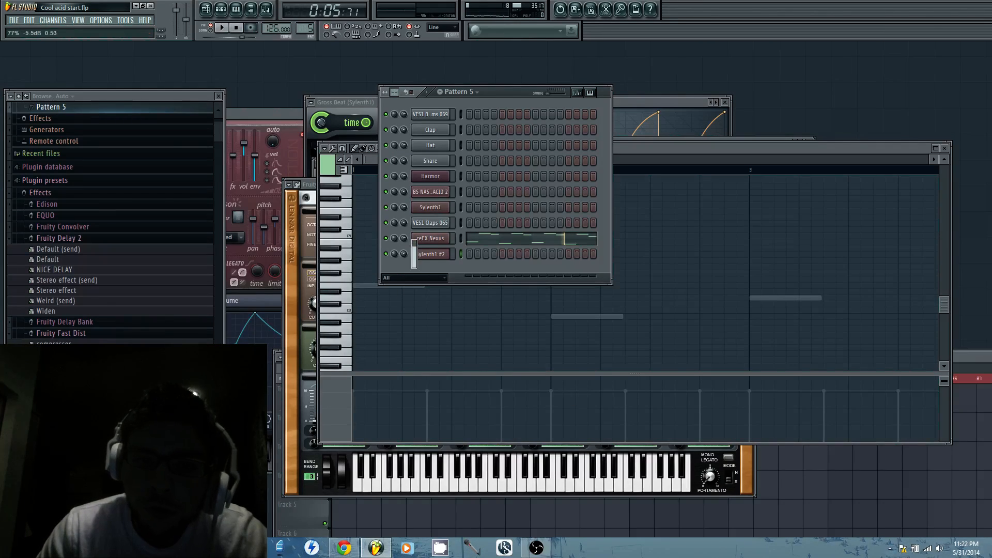
{"action": "left_click", "coordinate": [357, 288]}
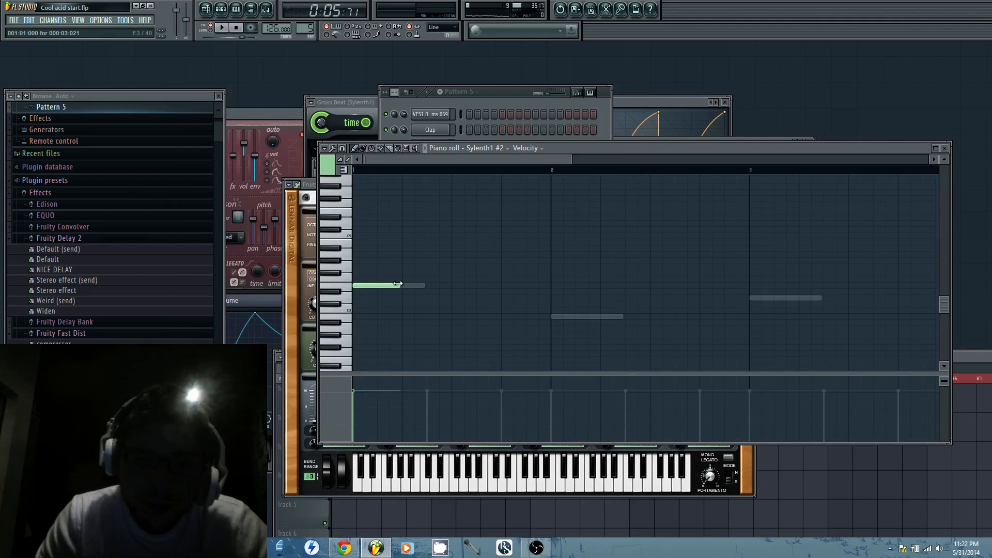
Lengthen the E3 note to fill bar 1, add a bar-long B2 note in bar 2, and audition the line
{"action": "left_click_drag", "start_coordinate": [397, 284], "coordinate": [549, 296]}
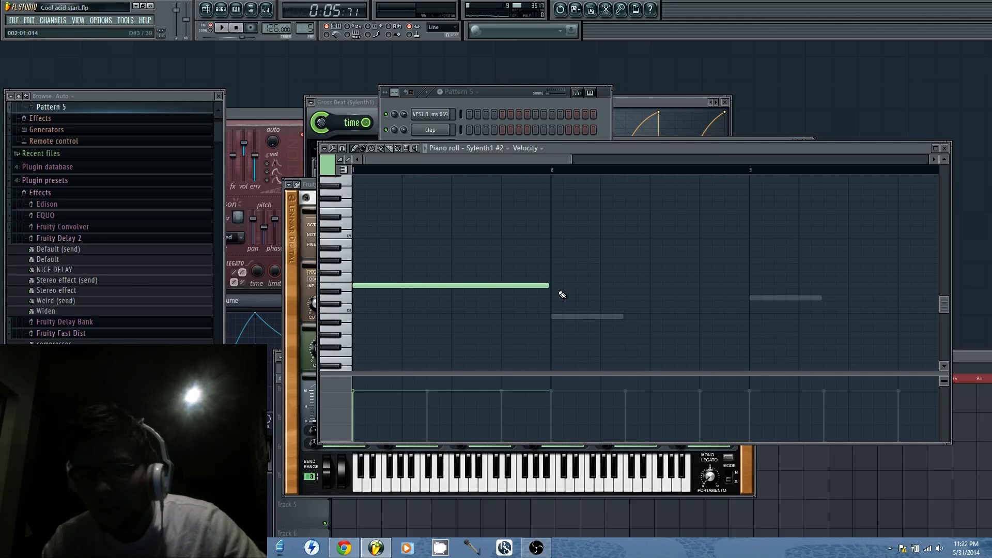
{"action": "left_click", "coordinate": [553, 317]}
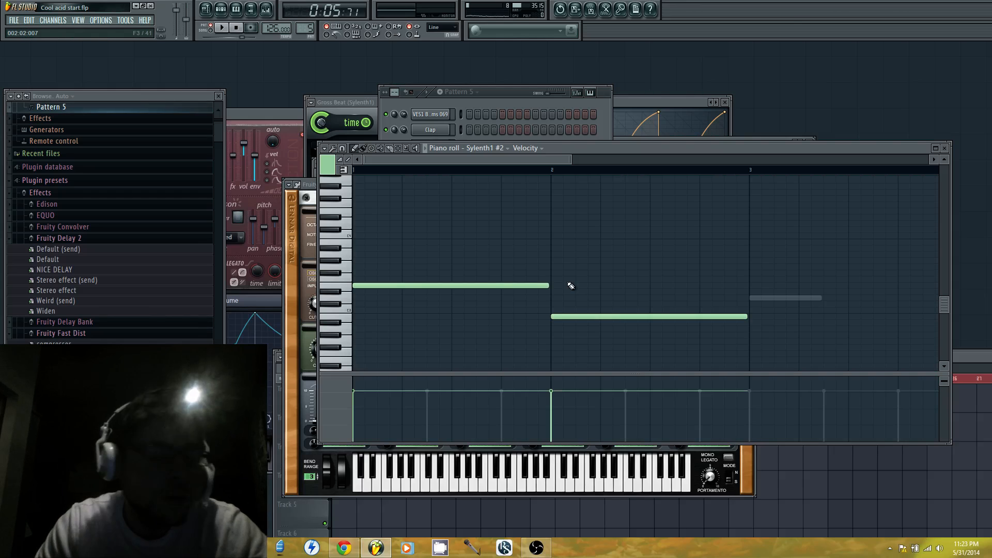
{"action": "left_click", "coordinate": [341, 288]}
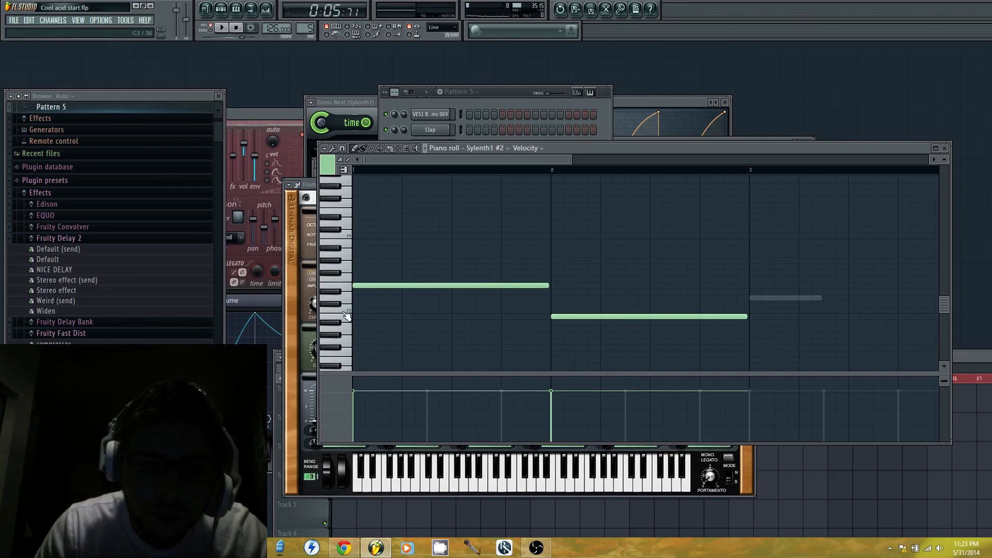
{"action": "left_click", "coordinate": [344, 290]}
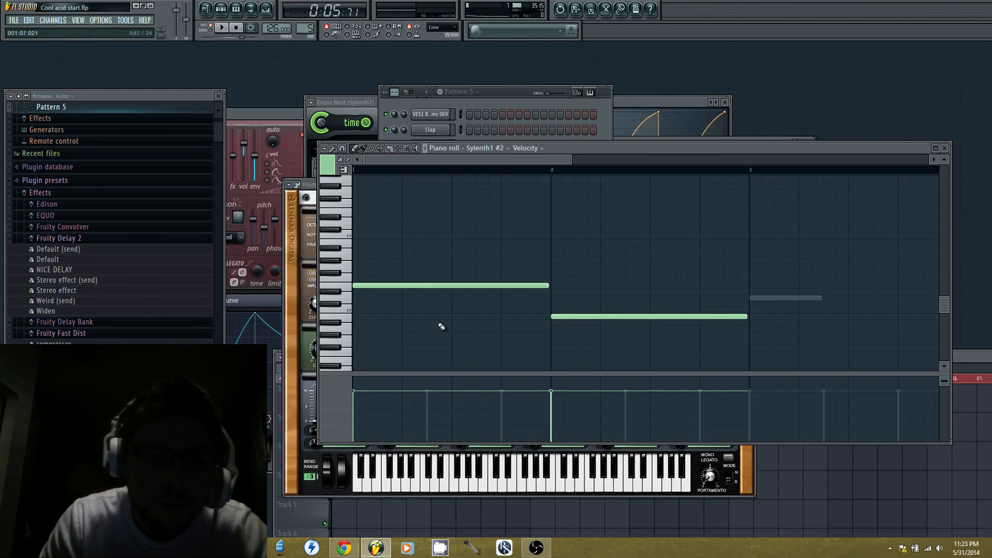
{"action": "left_click", "coordinate": [222, 29]}
{"action": "left_click", "coordinate": [224, 30]}
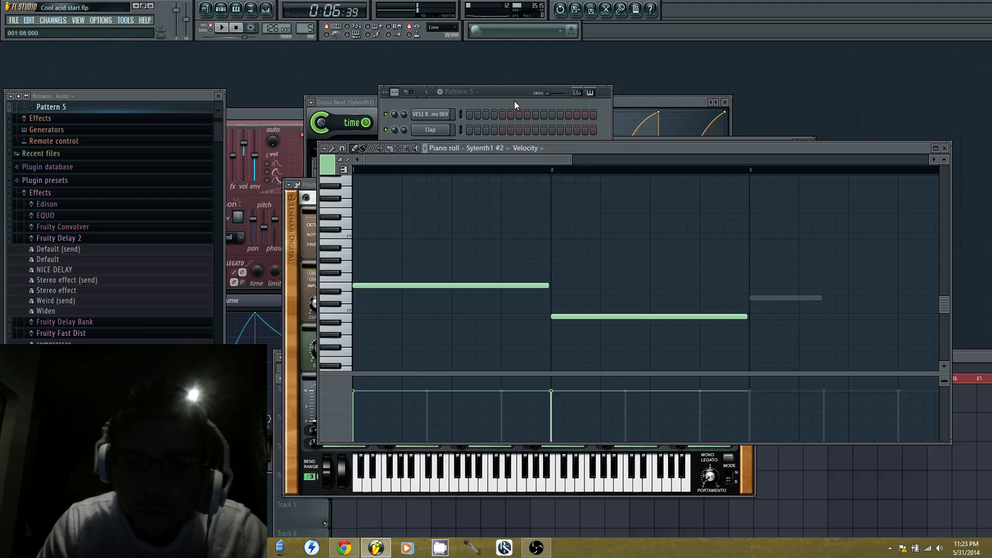
Add a bar-long D3 note in bar 3 and a bar-long A2 note in bar 4 of the second Sylenth1 part
{"action": "left_click", "coordinate": [750, 298]}
{"action": "left_click", "coordinate": [590, 170]}
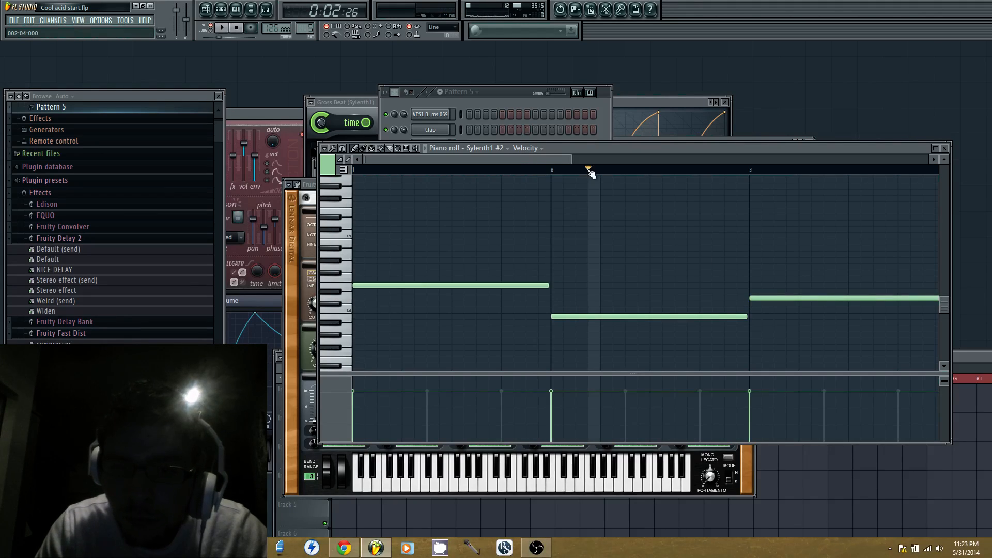
{"action": "left_click_drag", "start_coordinate": [565, 163], "coordinate": [656, 160]}
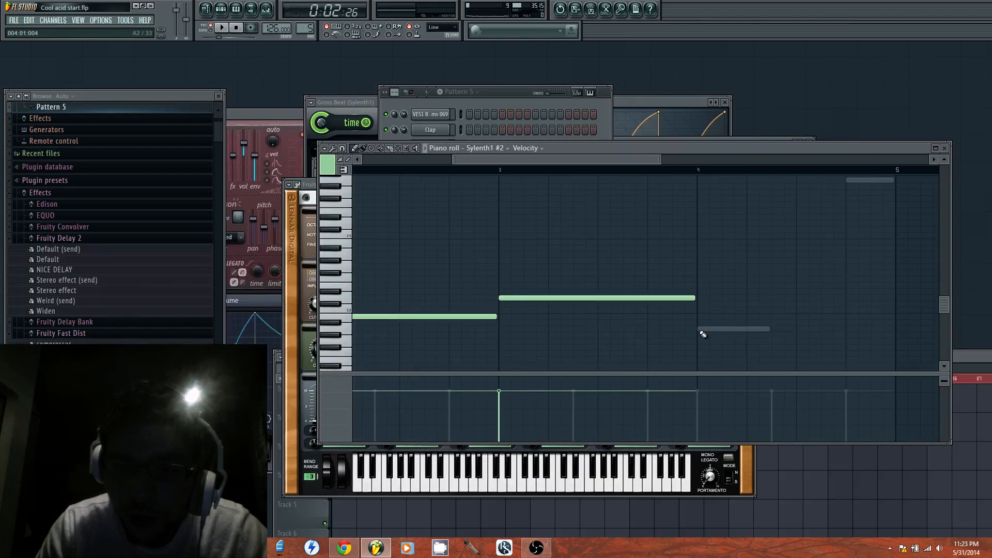
{"action": "left_click", "coordinate": [701, 331]}
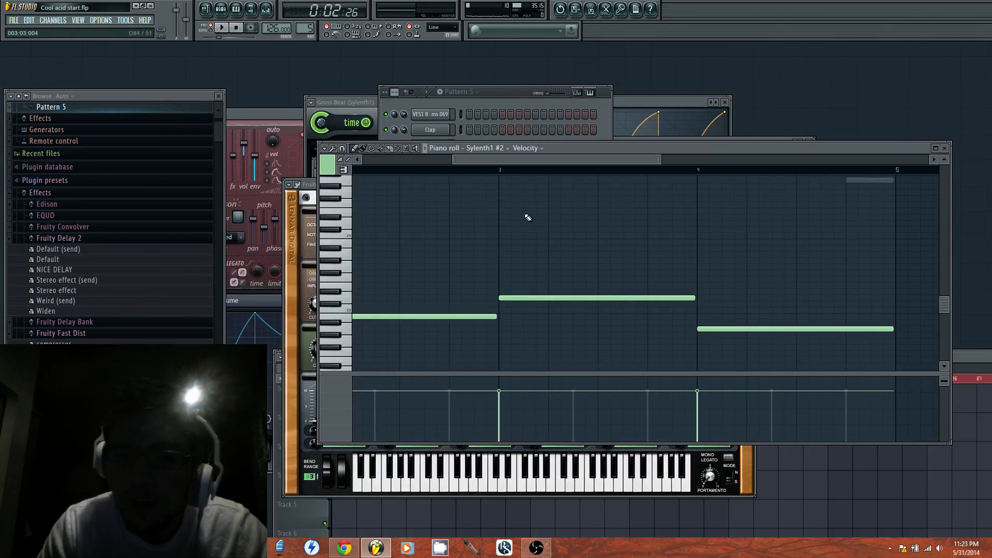
Route the Sylenth1 #2 channel to mixer insert 8 and load Fruity Parametric EQ 2 in its first effect slot
{"action": "left_click", "coordinate": [488, 104]}
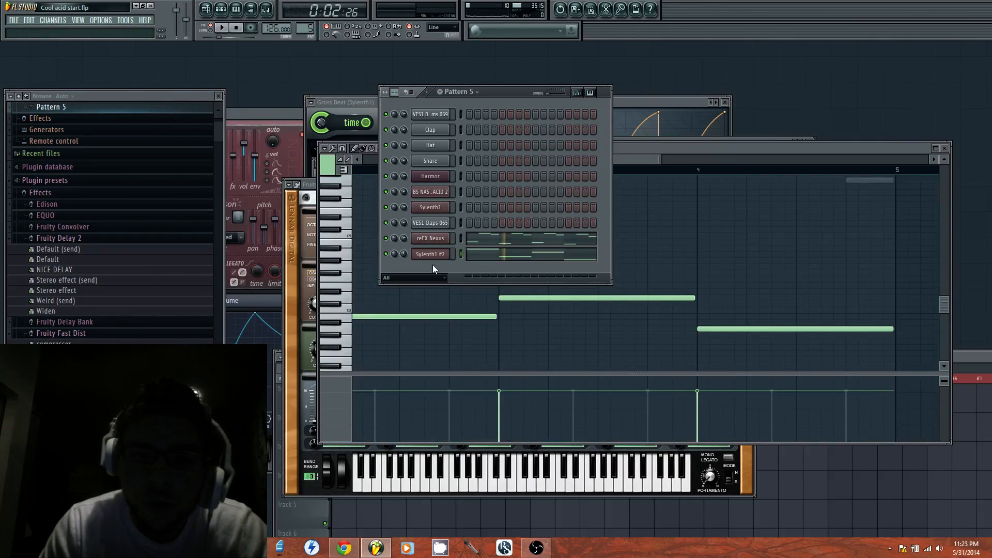
{"action": "left_click", "coordinate": [420, 254]}
{"action": "left_click", "coordinate": [744, 148]}
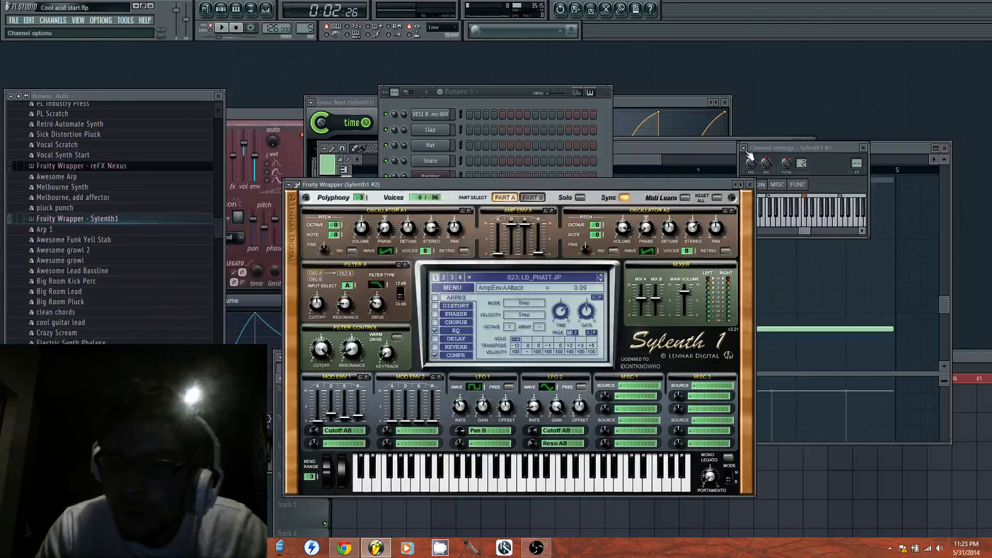
{"action": "left_click", "coordinate": [775, 173]}
{"action": "left_click", "coordinate": [839, 281]}
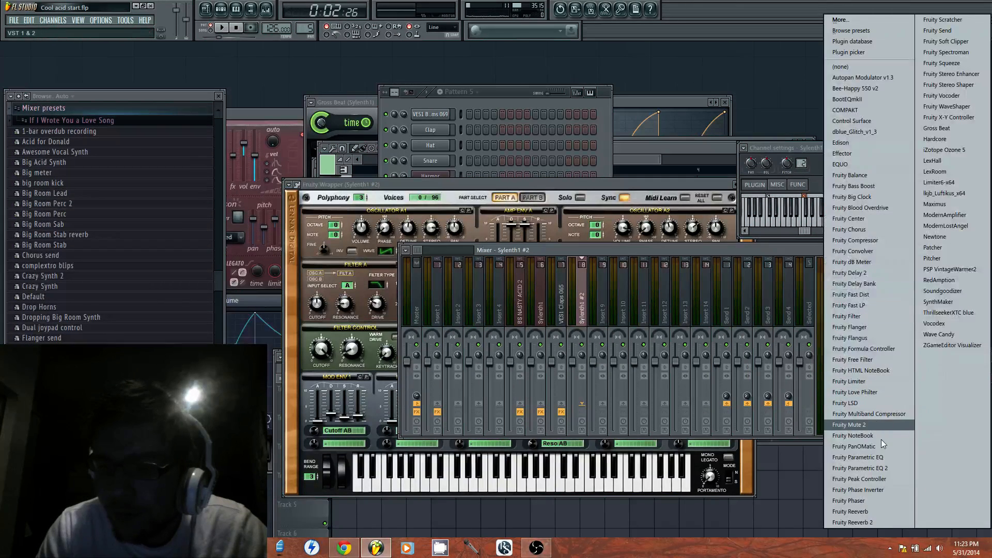
{"action": "left_click", "coordinate": [885, 471]}
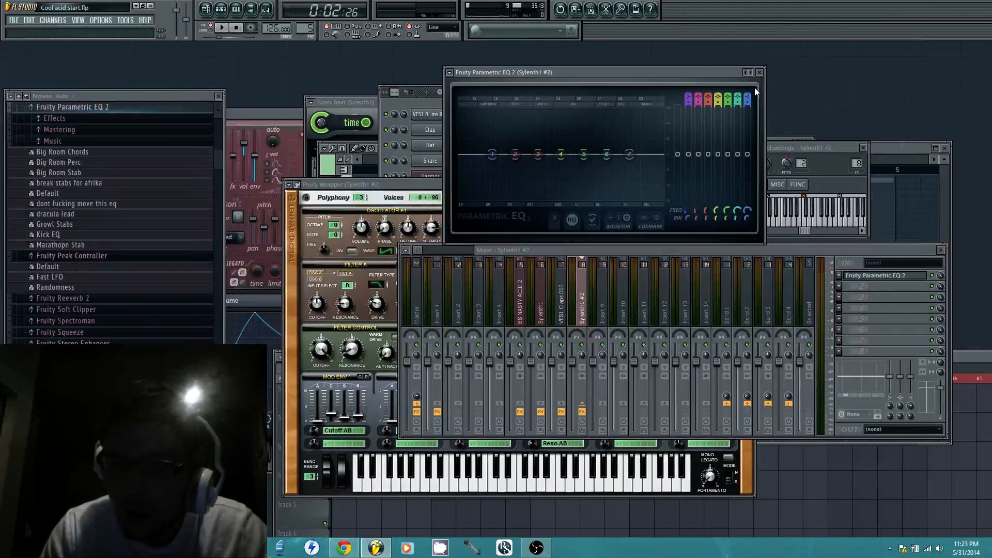
Make band 7 of the Sylenth1 #2 EQ a steep low-pass filter with its cutoff at about 500 Hz
{"action": "scroll", "coordinate": [746, 97], "scroll_direction": "down", "scroll_amount": 6}
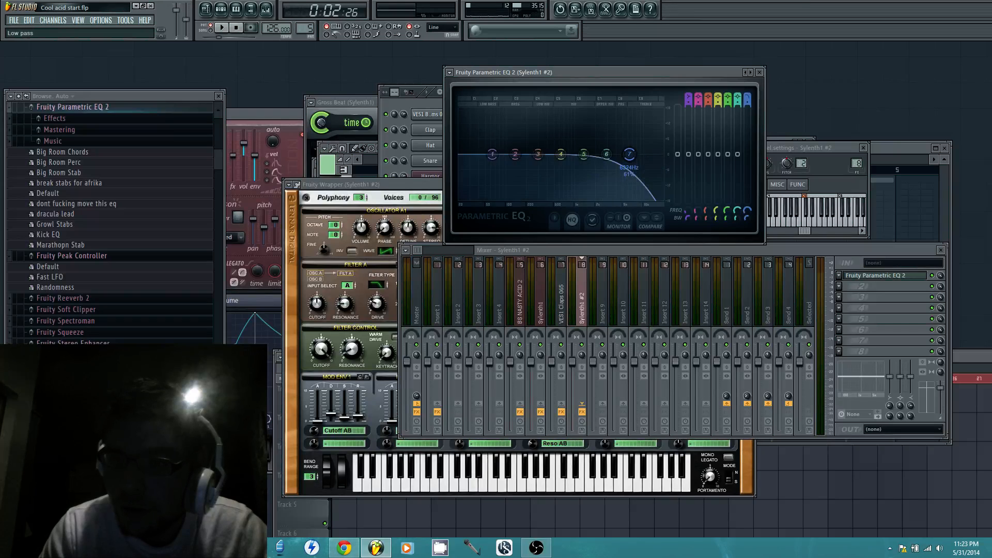
{"action": "left_click_drag", "start_coordinate": [629, 154], "coordinate": [552, 154]}
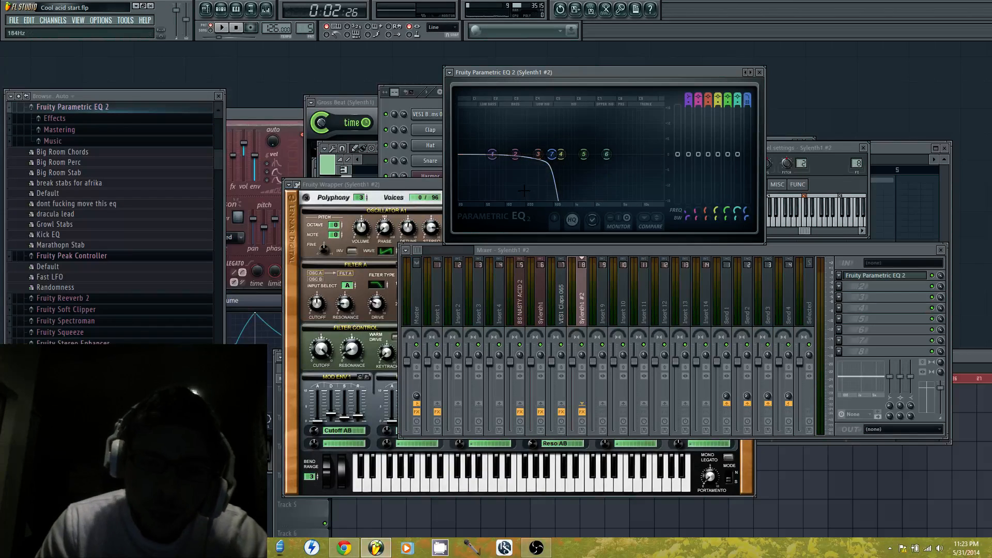
{"action": "left_click", "coordinate": [427, 100]}
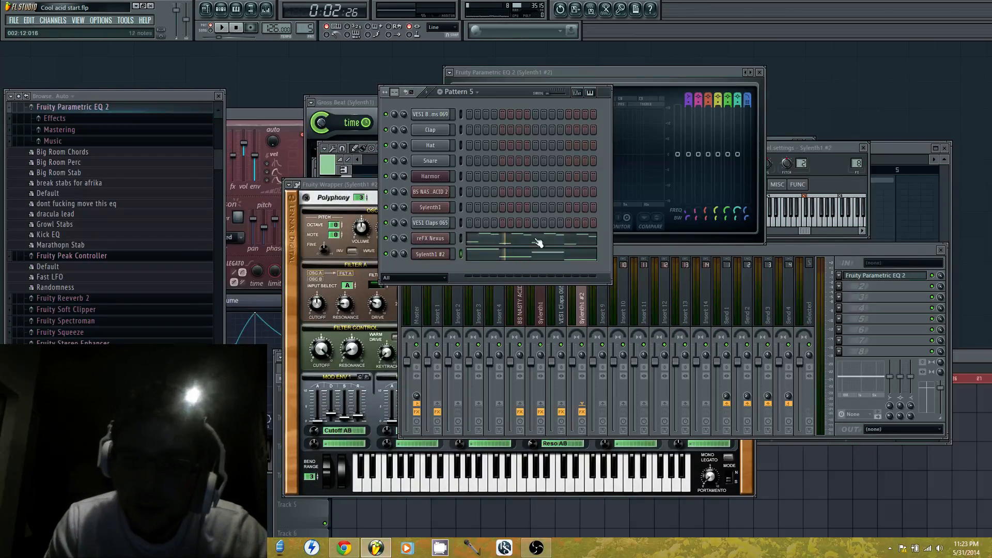
{"action": "left_click", "coordinate": [674, 76]}
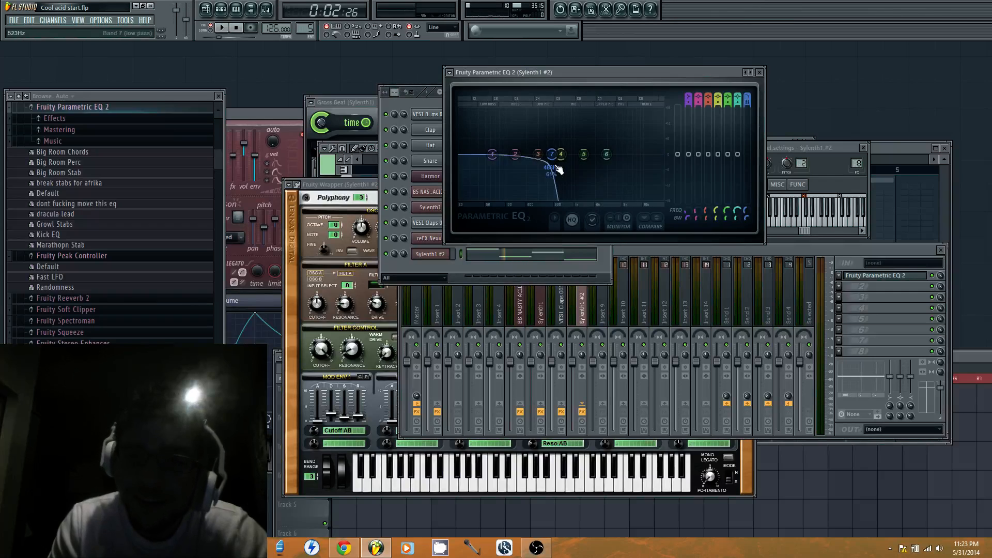
Raise the band 7 low-pass cutoff to between EQ bands 5 and 6, auditioning Pattern 5 along the way
{"action": "left_click_drag", "start_coordinate": [560, 155], "coordinate": [569, 153]}
{"action": "left_click_drag", "start_coordinate": [552, 154], "coordinate": [574, 153]}
{"action": "left_click", "coordinate": [426, 100]}
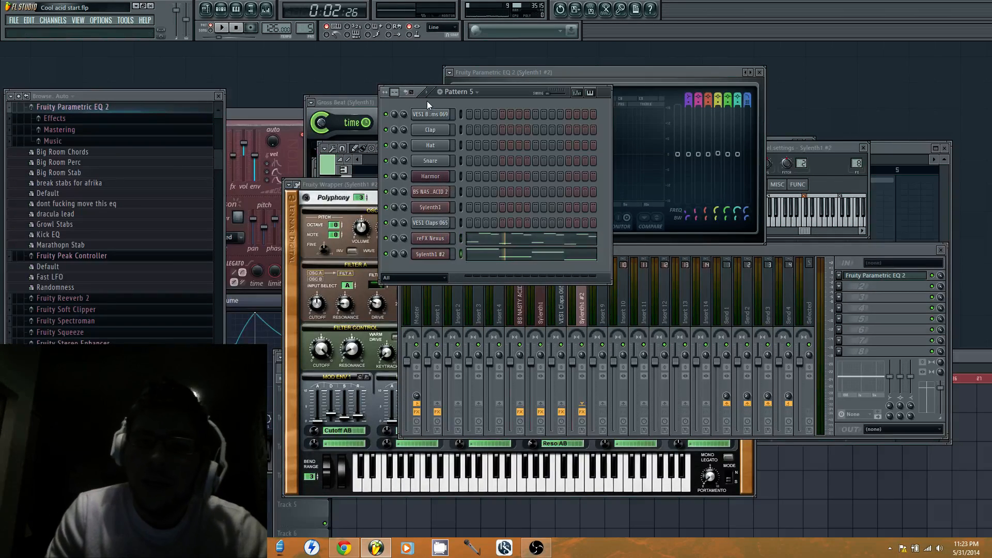
{"action": "left_click", "coordinate": [234, 28]}
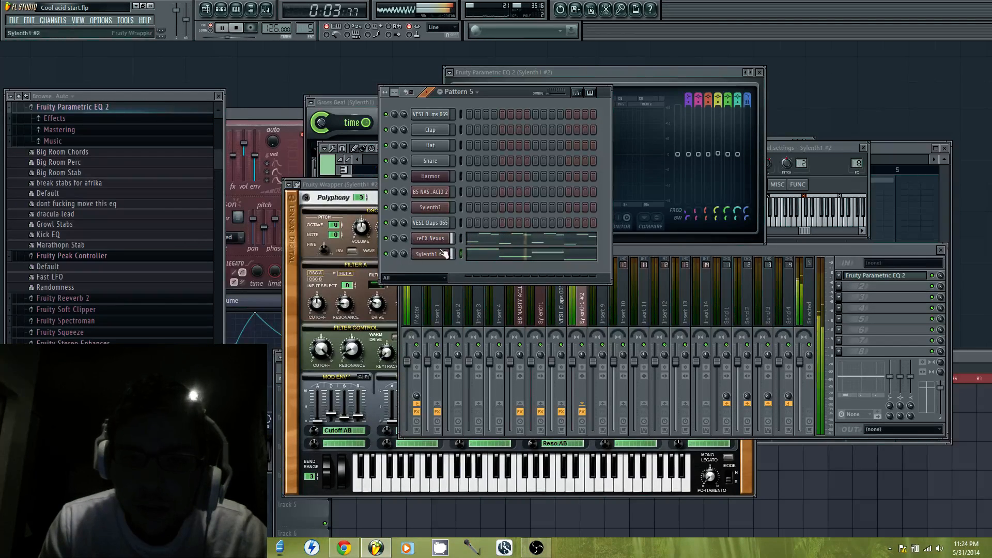
{"action": "left_click", "coordinate": [616, 79]}
{"action": "left_click_drag", "start_coordinate": [582, 143], "coordinate": [597, 165]}
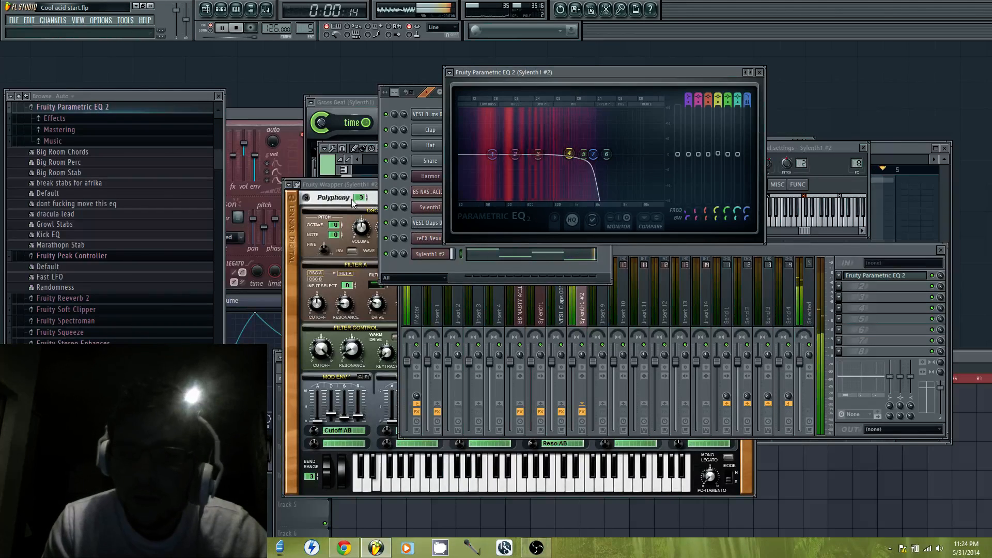
Place Pattern 5 clips back to back on Track 1 of the playlist from bar 1 through bar 16
{"action": "left_click", "coordinate": [305, 510]}
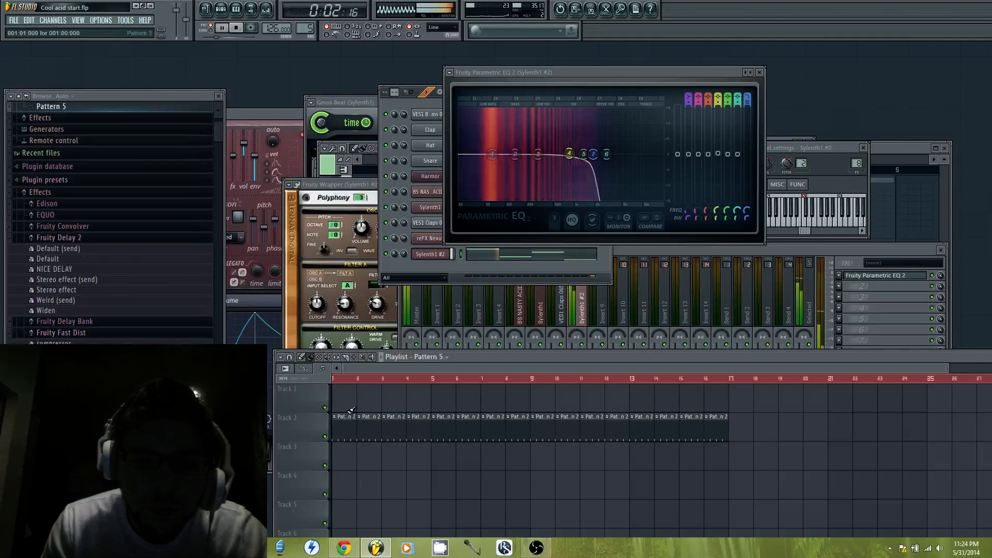
{"action": "left_click_drag", "start_coordinate": [342, 394], "coordinate": [651, 396]}
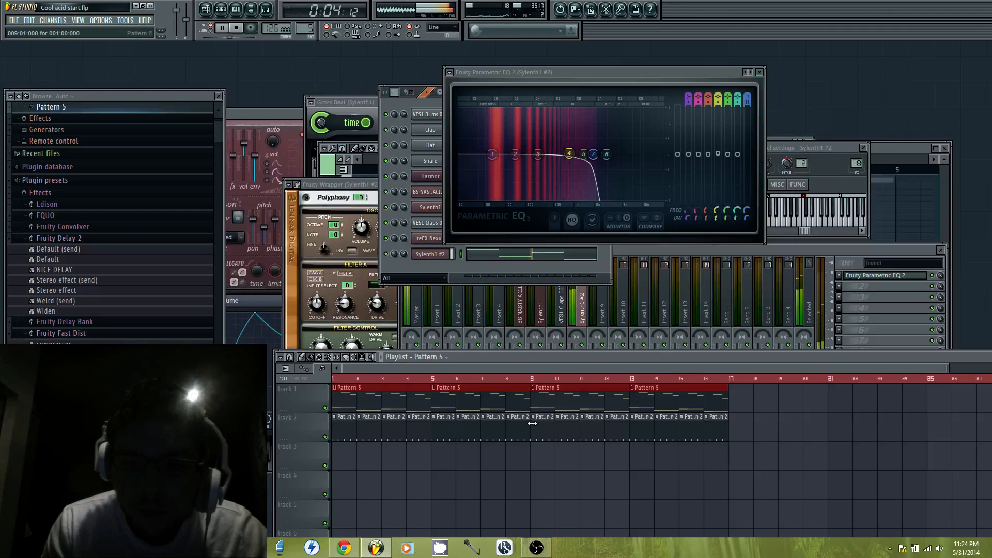
Switch to the first empty pattern, Pattern 4, keeping its default name, and stop playback
{"action": "left_click", "coordinate": [445, 269]}
{"action": "left_click", "coordinate": [309, 32]}
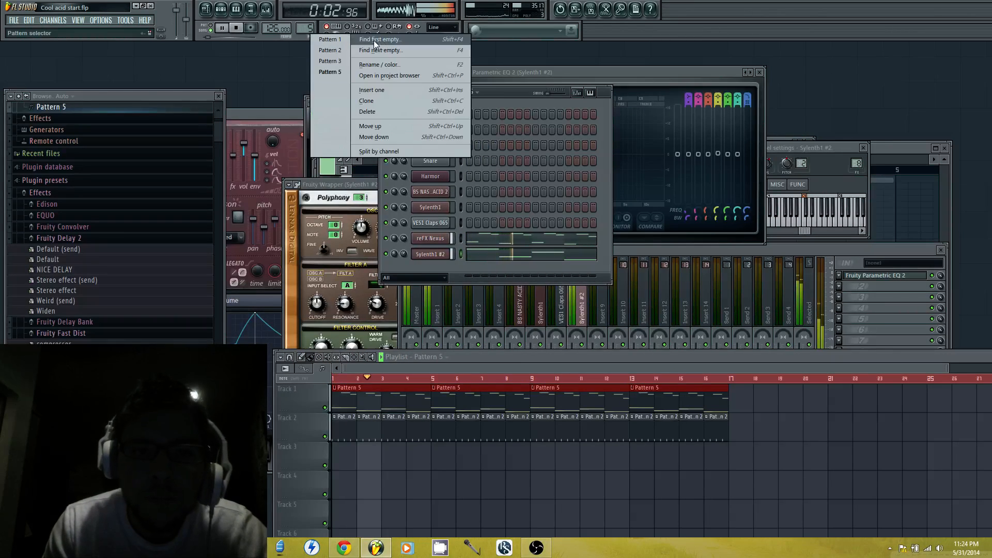
{"action": "left_click", "coordinate": [373, 40]}
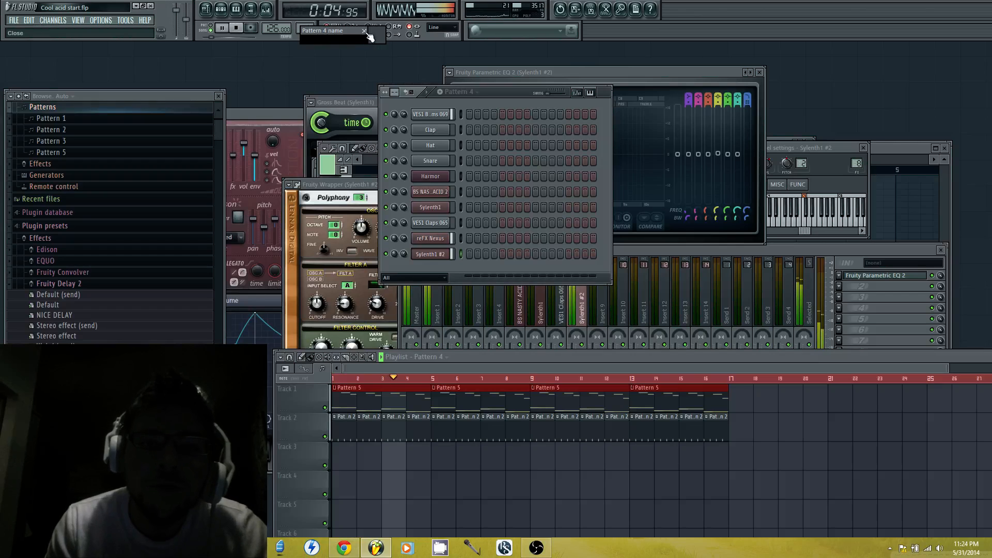
{"action": "key", "text": "Return"}
{"action": "left_click", "coordinate": [222, 27]}
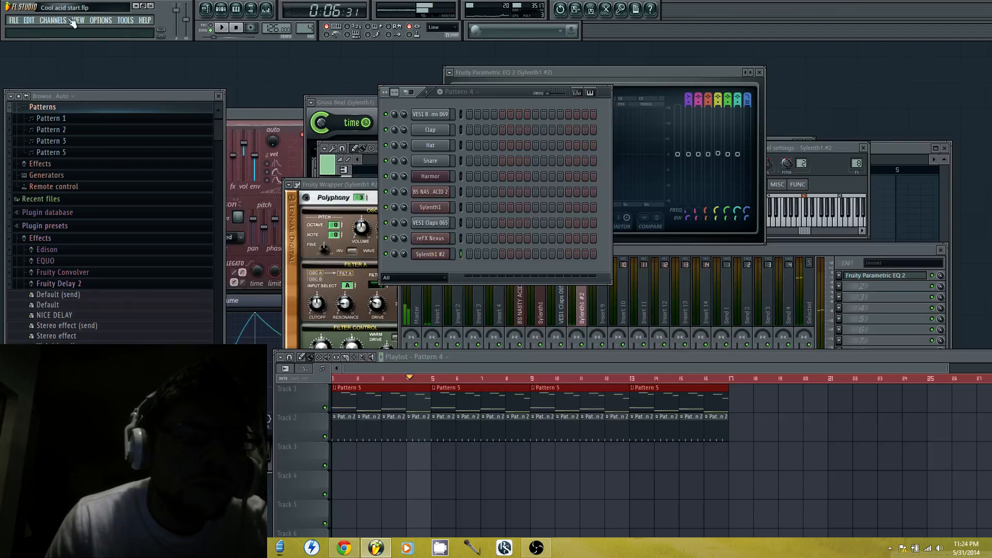
Add a third Sylenth1 channel and move its window clear of the channel rack
{"action": "left_click", "coordinate": [78, 20]}
{"action": "mouse_move", "coordinate": [54, 22]}
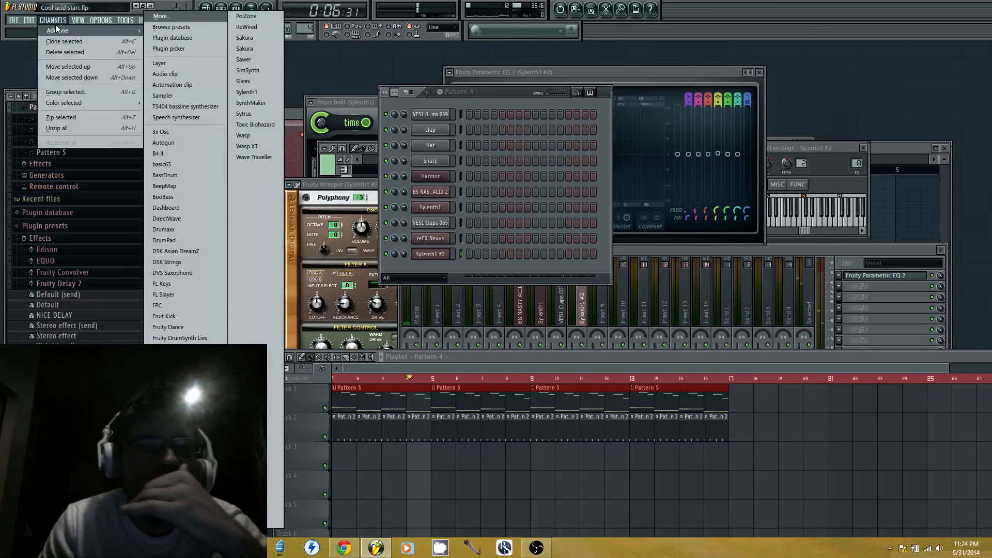
{"action": "left_click", "coordinate": [256, 92]}
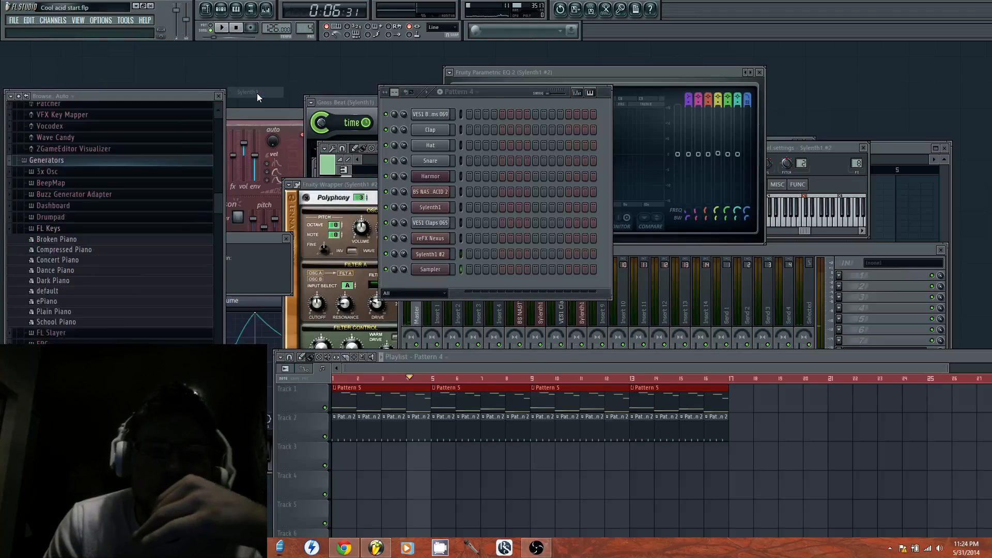
{"action": "left_click", "coordinate": [507, 91]}
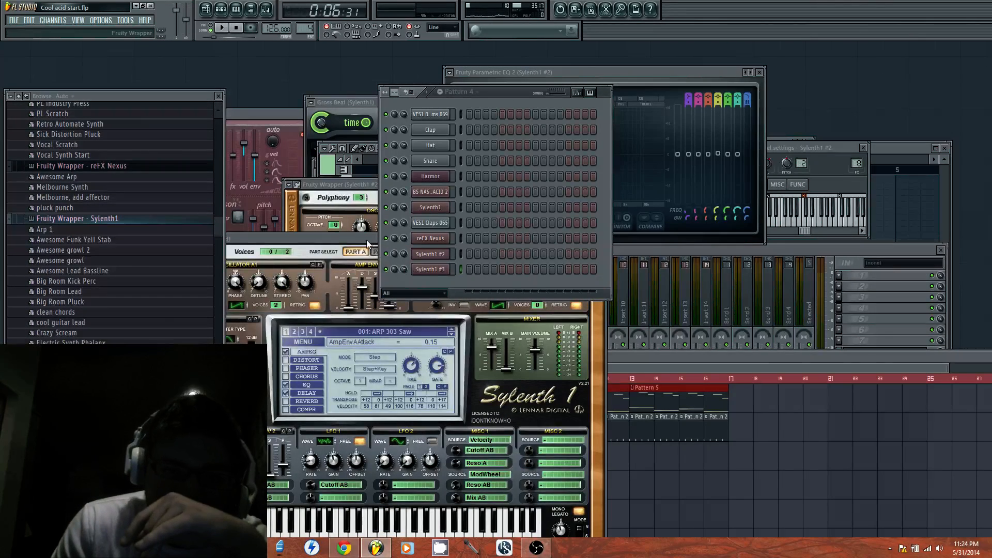
{"action": "left_click_drag", "start_coordinate": [367, 240], "coordinate": [807, 112]}
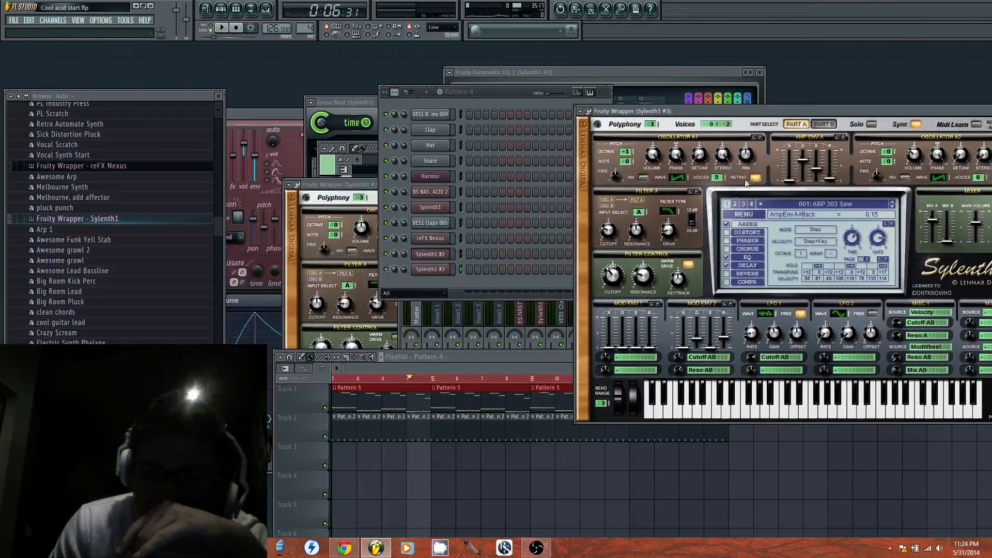
Open the empty piano roll of Sylenth1 #3 and bring its synth window back to the front
{"action": "right_click", "coordinate": [442, 270]}
{"action": "left_click", "coordinate": [469, 268]}
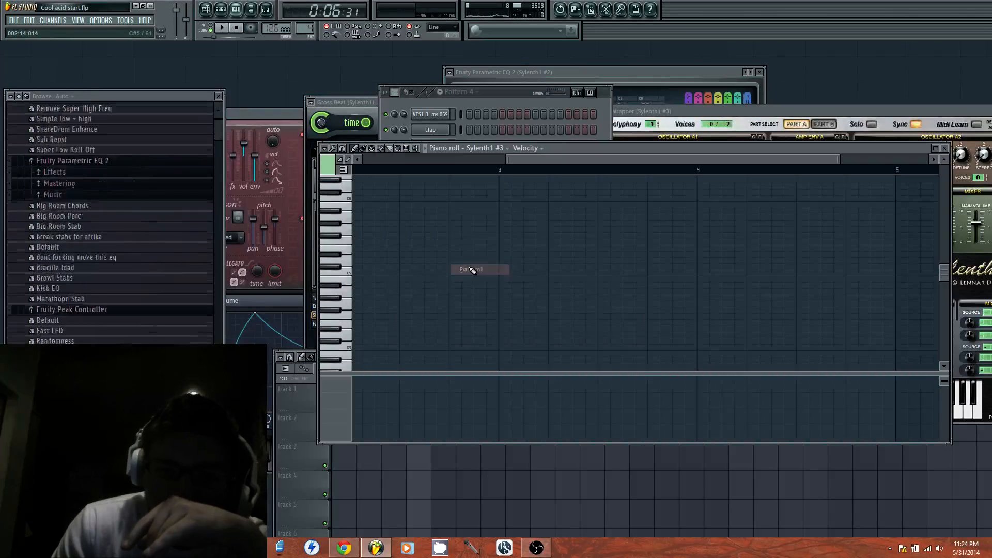
{"action": "left_click", "coordinate": [707, 108]}
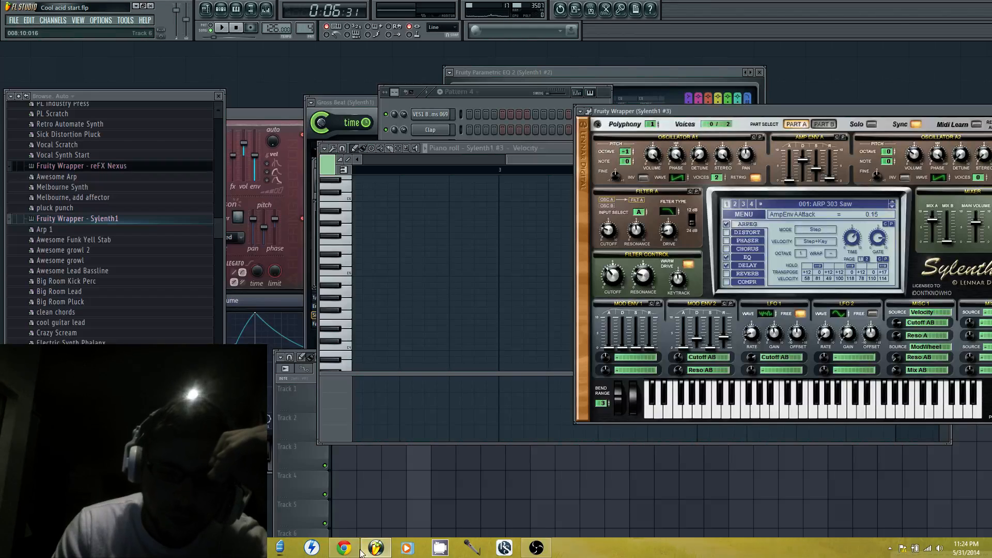
Switch to the YouTube livestream page in Chrome and read the viewers' chat suggestions
{"action": "left_click", "coordinate": [344, 548]}
{"action": "scroll", "coordinate": [878, 385], "scroll_direction": "down", "scroll_amount": 6}
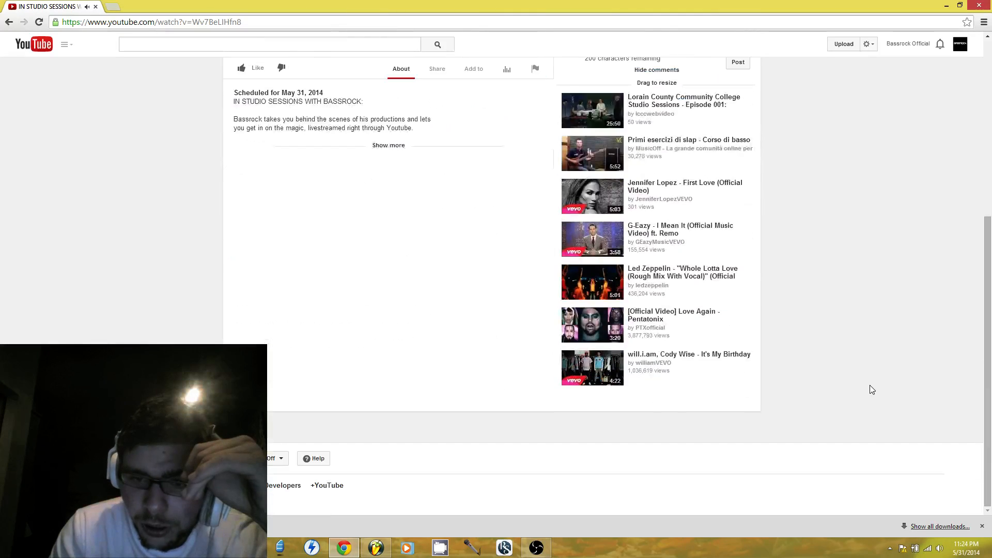
{"action": "scroll", "coordinate": [873, 389], "scroll_direction": "up", "scroll_amount": 5}
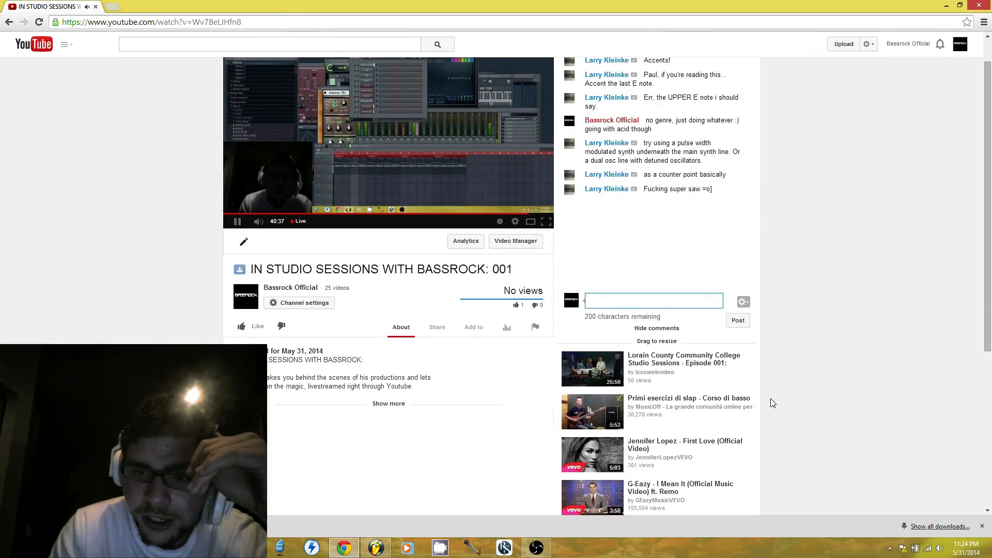
{"action": "scroll", "coordinate": [827, 419], "scroll_direction": "up", "scroll_amount": 1}
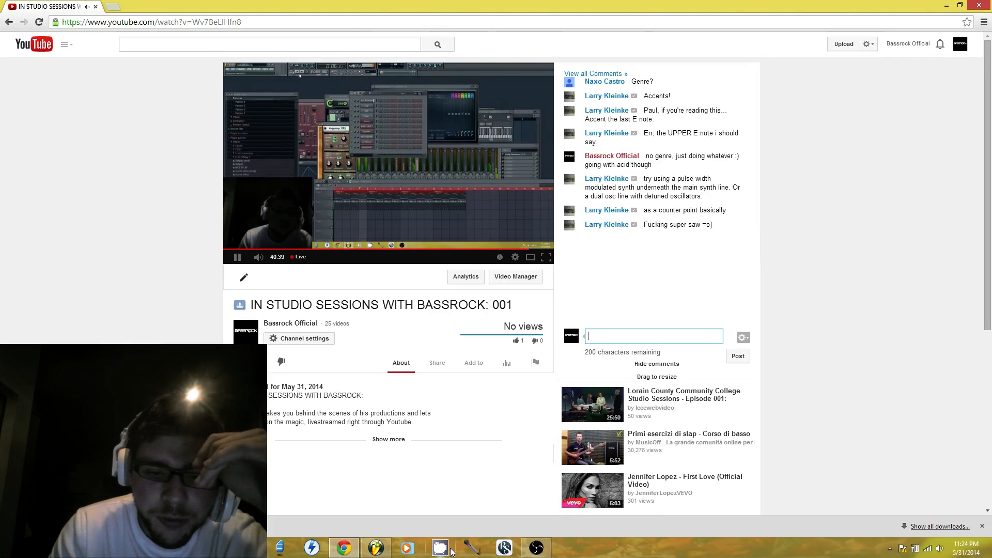
{"action": "scroll", "coordinate": [755, 472], "scroll_direction": "down", "scroll_amount": 1}
{"action": "scroll", "coordinate": [755, 475], "scroll_direction": "down", "scroll_amount": 2}
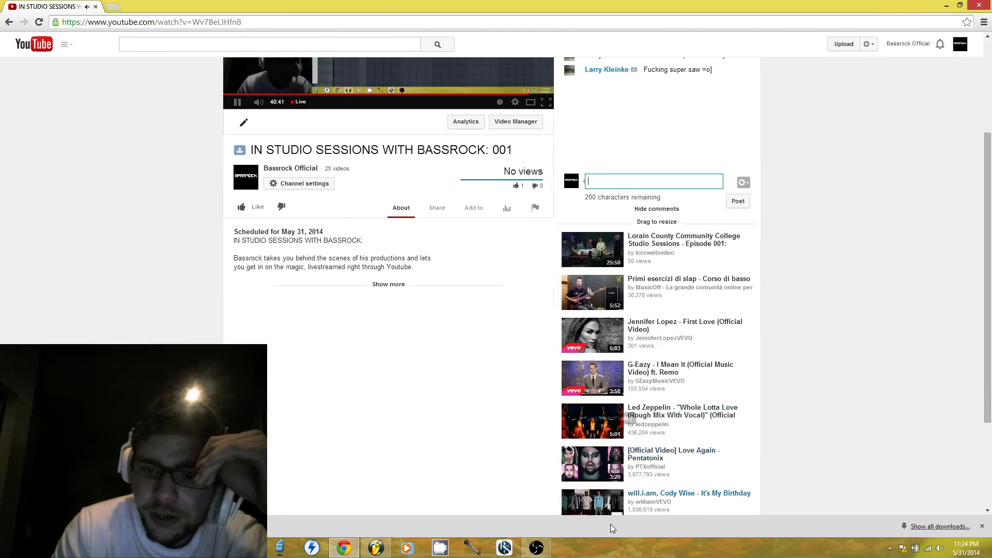
{"action": "scroll", "coordinate": [852, 409], "scroll_direction": "up", "scroll_amount": 3}
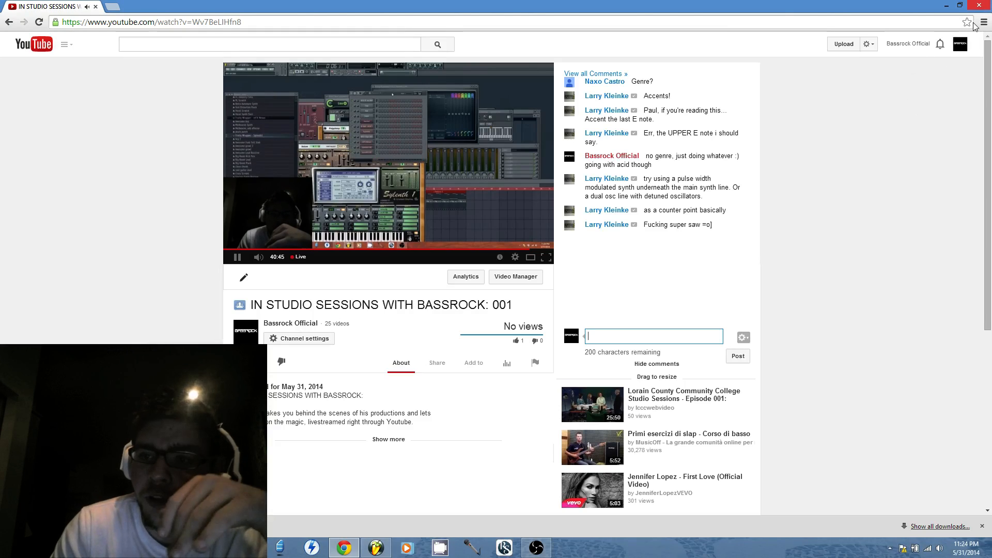
Return to FL Studio, show the start of the piano roll, and bring the channel rack and Sylenth1 #3 window forward
{"action": "left_click", "coordinate": [300, 325]}
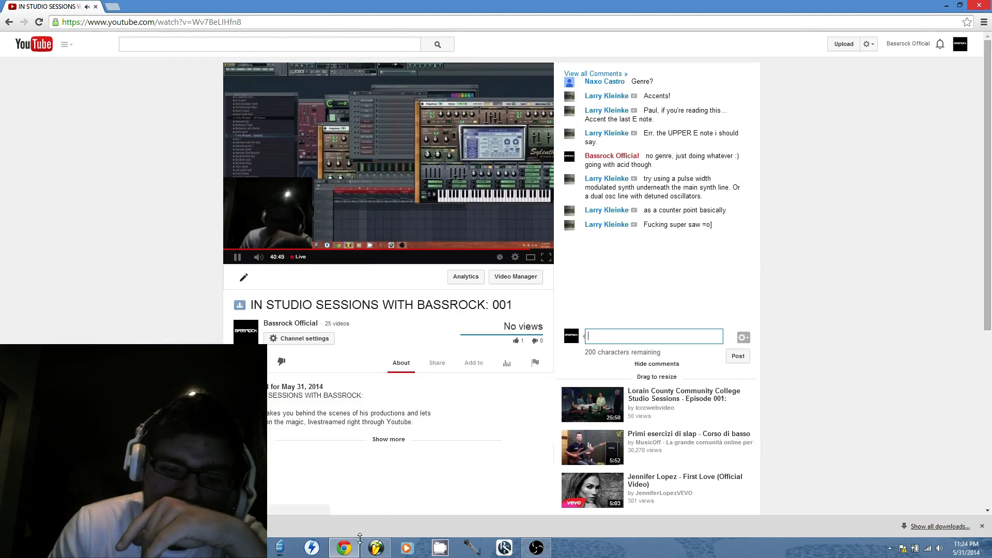
{"action": "left_click", "coordinate": [376, 548]}
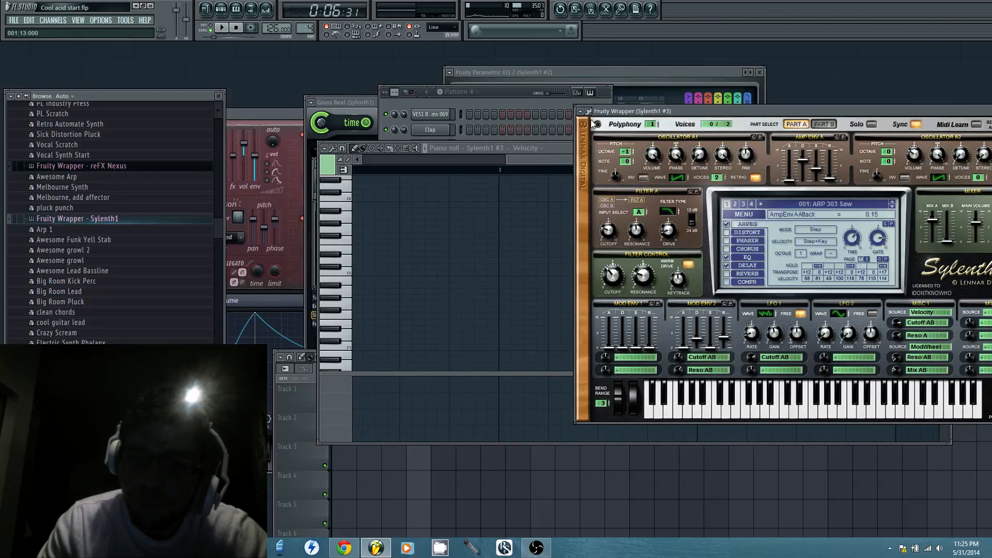
{"action": "left_click", "coordinate": [549, 146]}
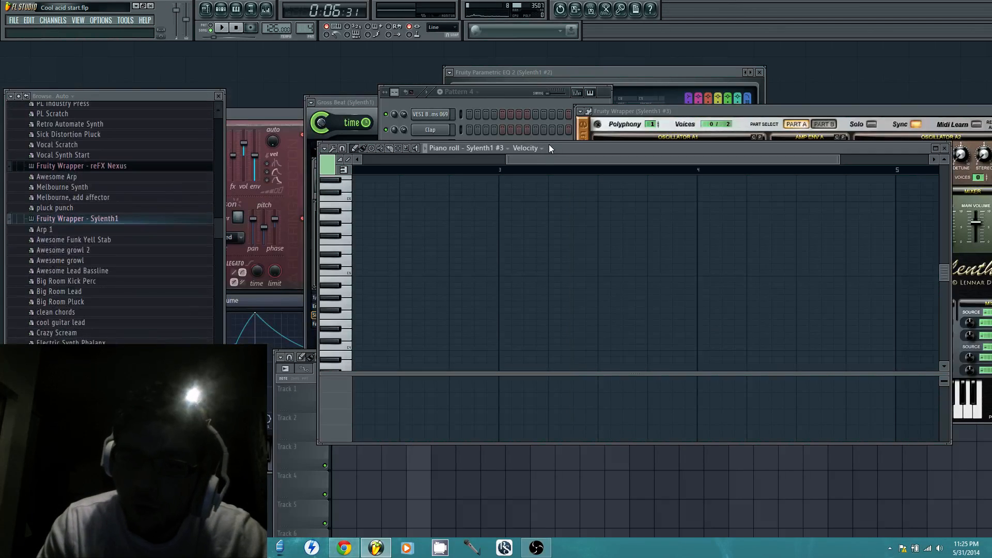
{"action": "left_click", "coordinate": [518, 96]}
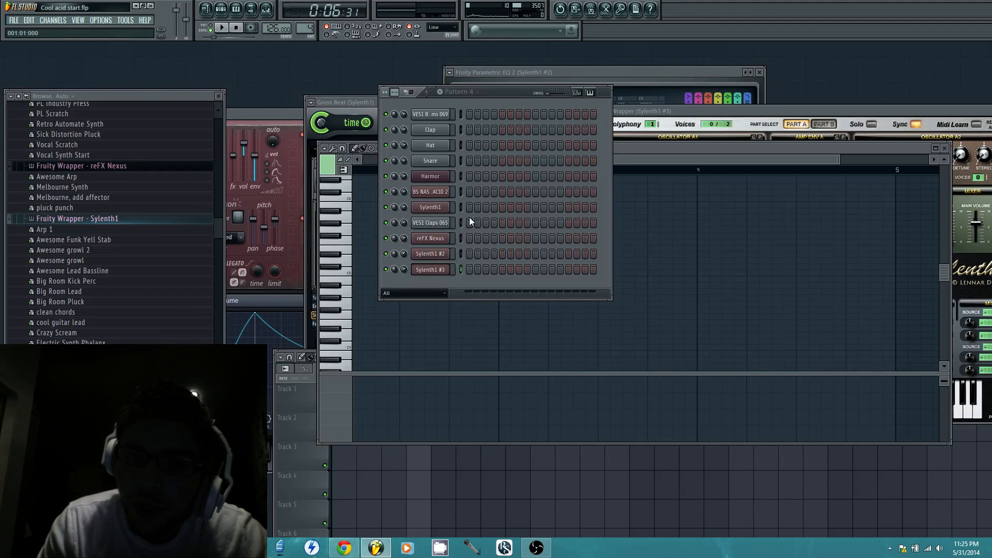
{"action": "left_click_drag", "start_coordinate": [635, 157], "coordinate": [411, 171]}
{"action": "left_click", "coordinate": [491, 91]}
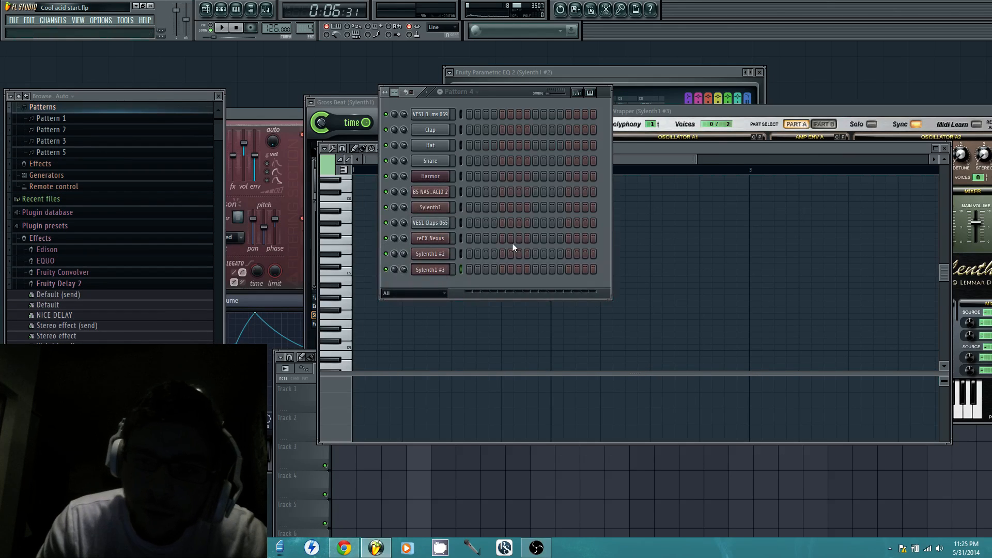
{"action": "left_click", "coordinate": [702, 120]}
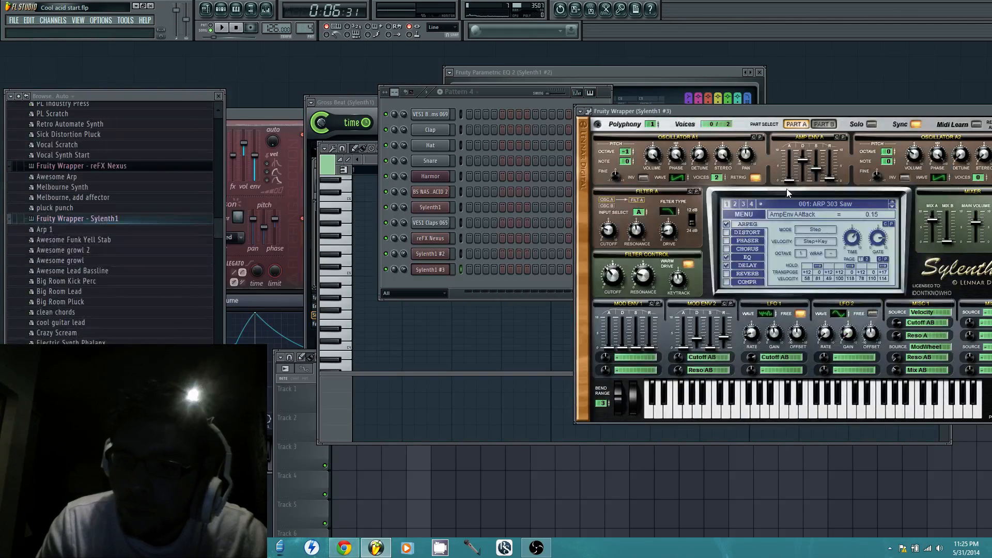
Bring the playlist forward, play the arrangement for a few seconds and stop it
{"action": "left_click", "coordinate": [303, 439]}
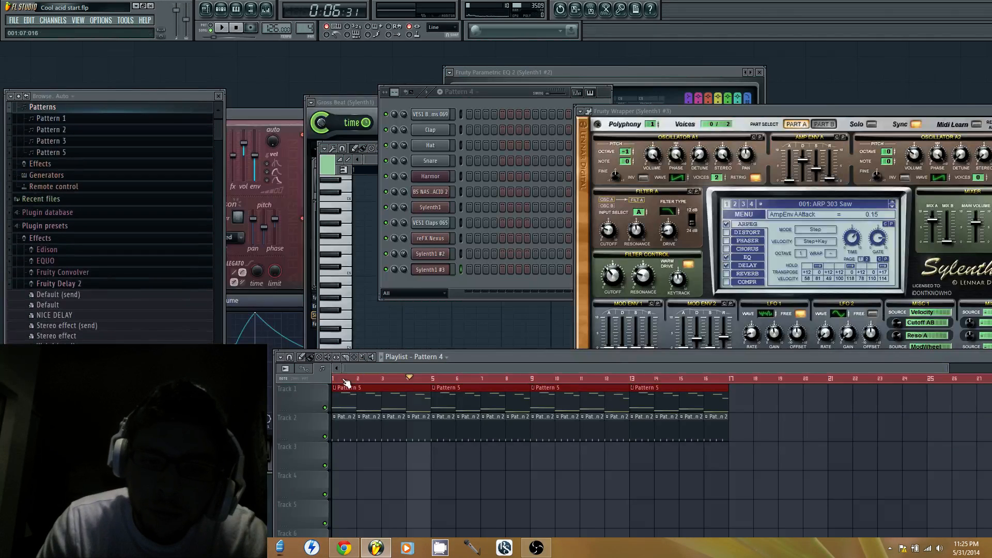
{"action": "key", "text": "space"}
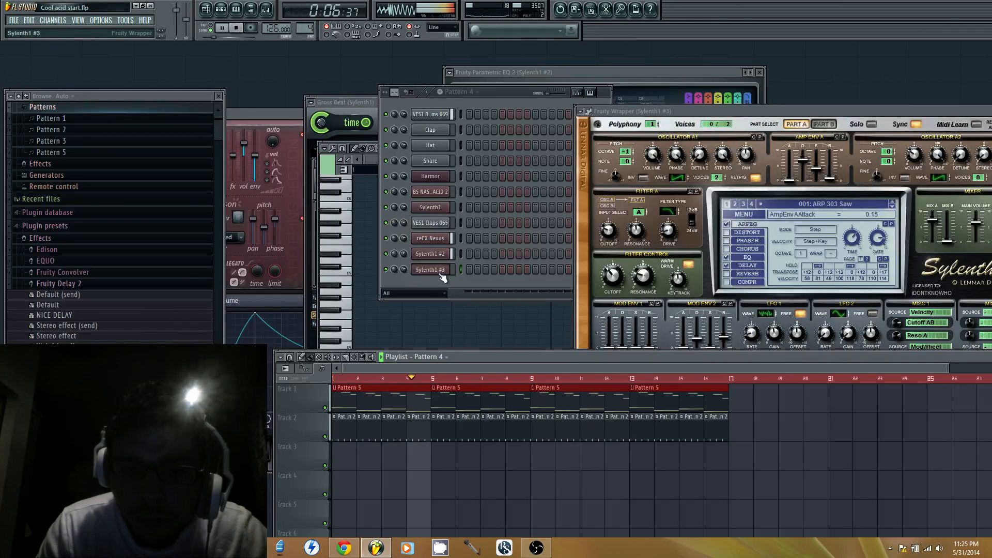
{"action": "key", "text": "space"}
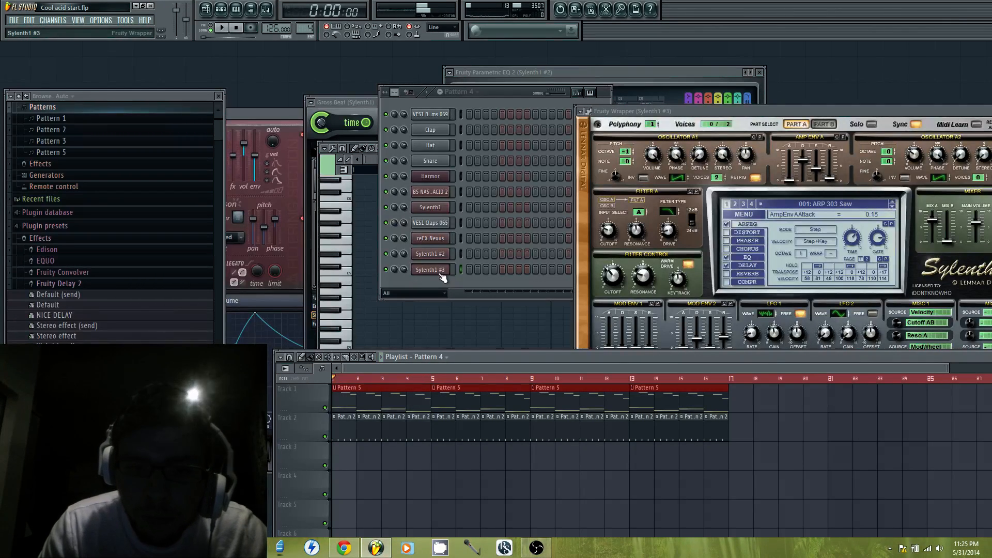
Load the bank from the Vandalism.Shocking.Sounds.4.SCD-DISCOVER folder of the Mega Soundbank into Sylenth1 #3
{"action": "right_click", "coordinate": [435, 269]}
{"action": "mouse_move", "coordinate": [483, 383]}
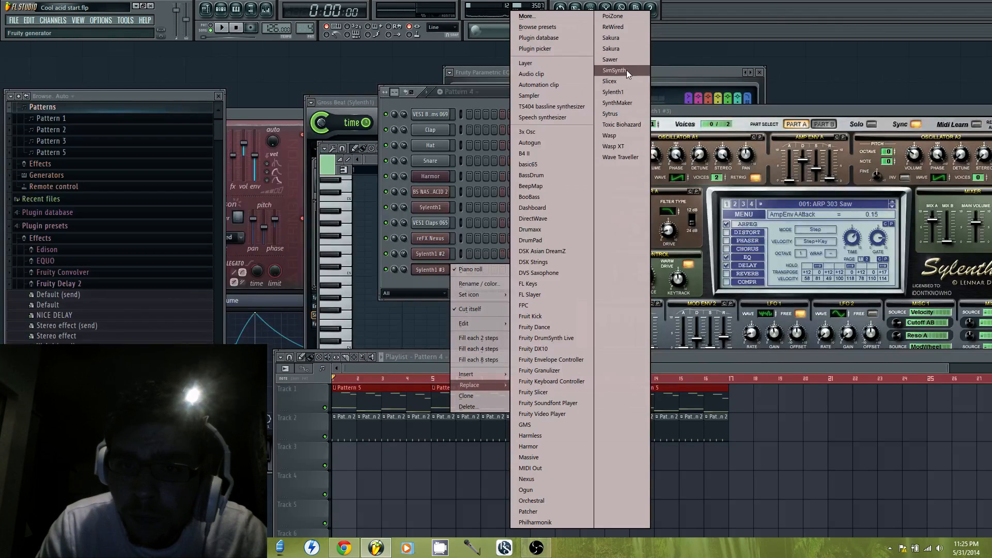
{"action": "left_click", "coordinate": [743, 214]}
{"action": "left_click", "coordinate": [761, 253]}
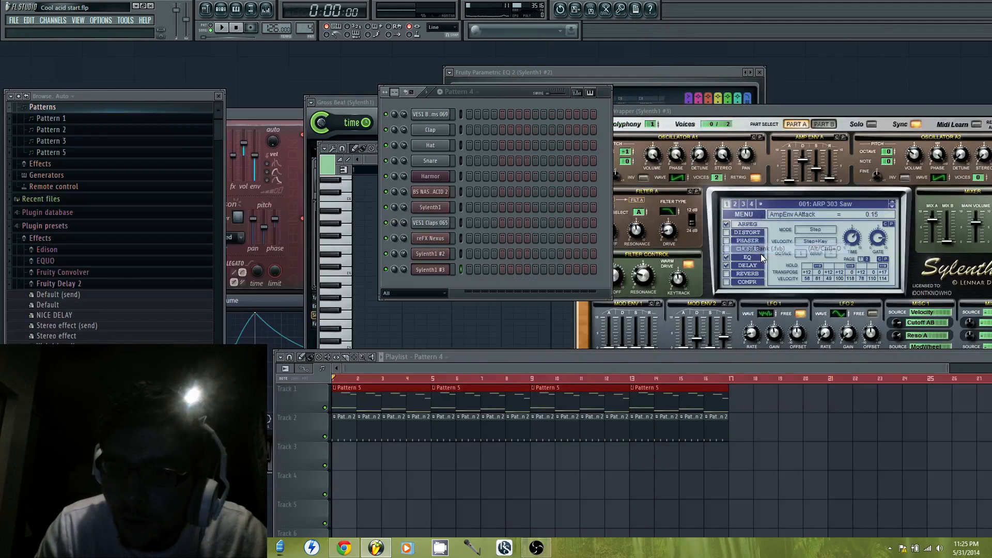
{"action": "double_click", "coordinate": [672, 208]}
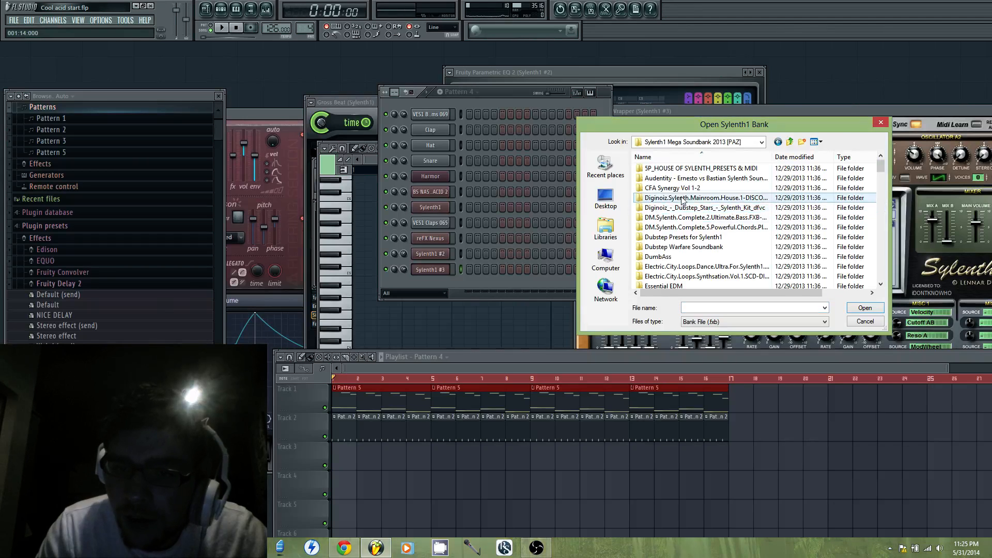
{"action": "scroll", "coordinate": [688, 215], "scroll_direction": "down", "scroll_amount": 20}
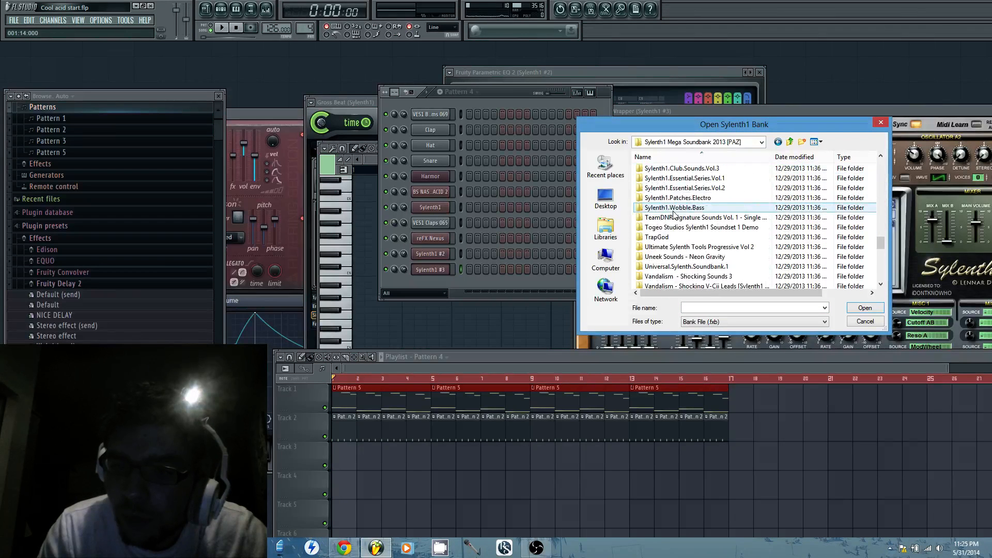
{"action": "scroll", "coordinate": [723, 207], "scroll_direction": "down", "scroll_amount": 3}
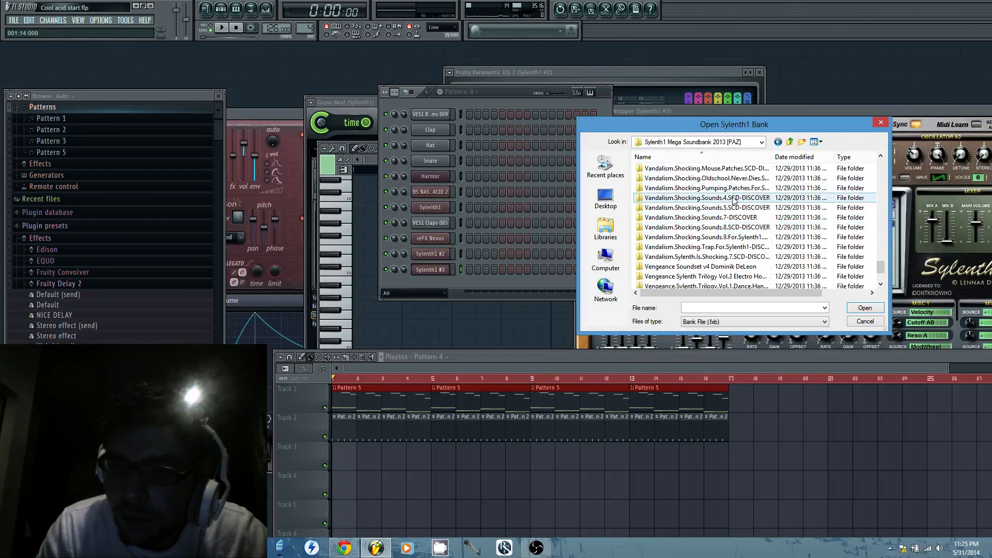
{"action": "double_click", "coordinate": [733, 200]}
{"action": "left_click", "coordinate": [705, 190]}
{"action": "double_click", "coordinate": [705, 190]}
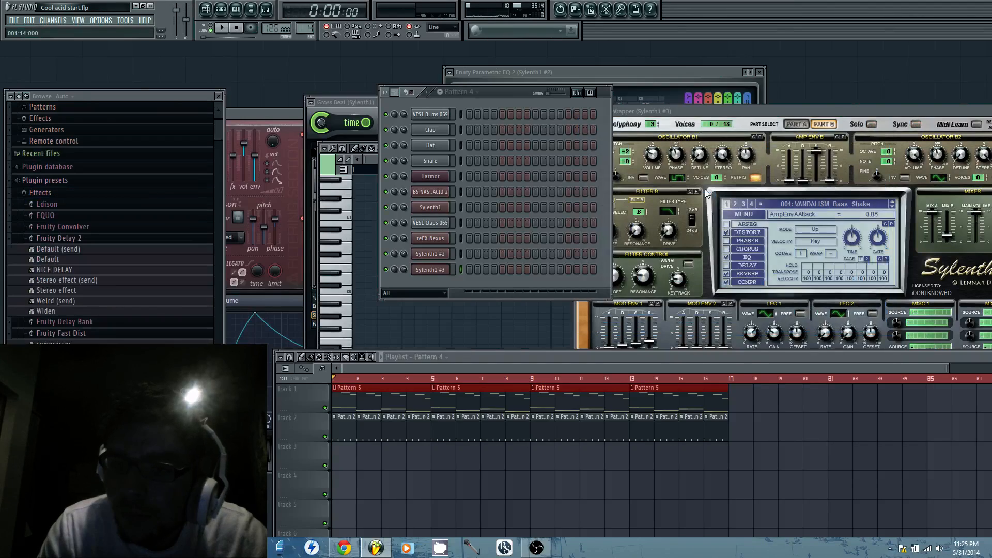
Choose preset 036: VANDALISM_Lead_You Need This in Sylenth1 #3 and audition it on the piano roll keyboard
{"action": "left_click", "coordinate": [832, 204]}
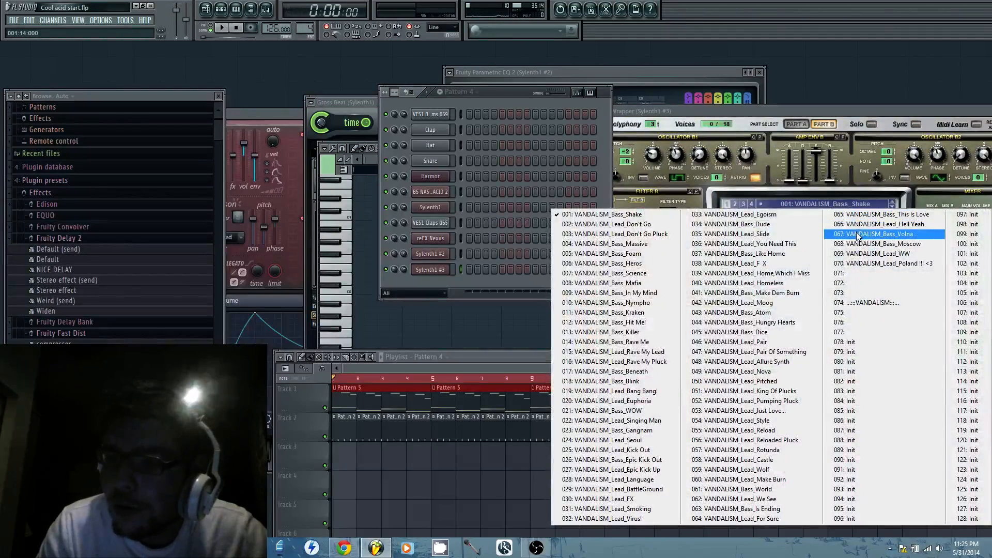
{"action": "left_click", "coordinate": [783, 245]}
{"action": "left_click", "coordinate": [340, 283]}
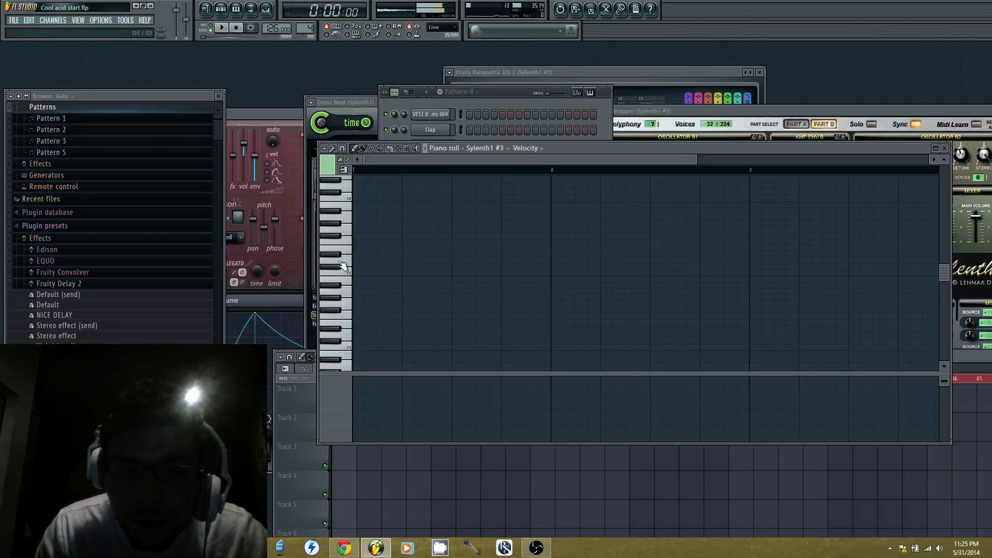
{"action": "left_click", "coordinate": [787, 110]}
Try G4 and A3 as the opening note of bar 1, shorten the A3 note, and remove both
{"action": "left_click", "coordinate": [356, 305]}
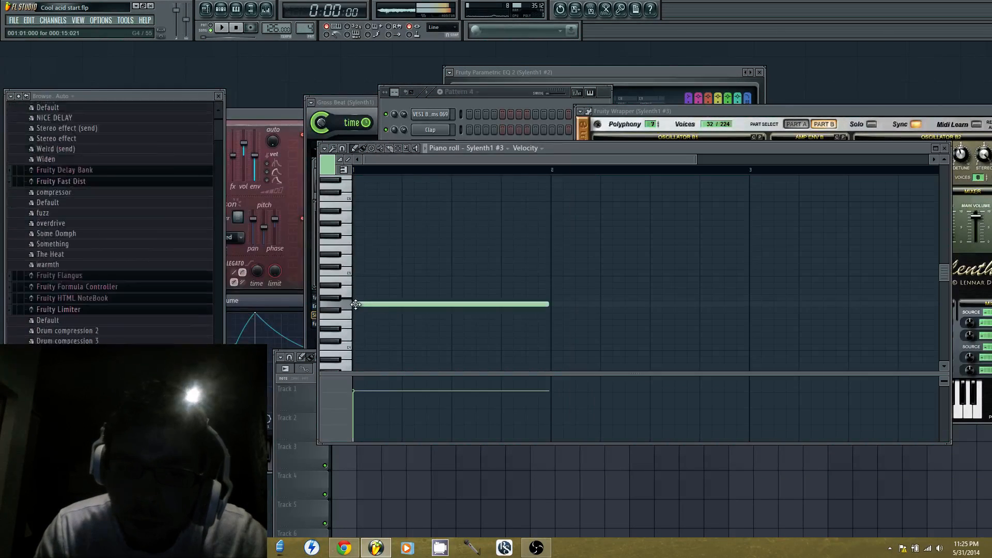
{"action": "right_click", "coordinate": [374, 305]}
{"action": "scroll", "coordinate": [378, 306], "scroll_direction": "down", "scroll_amount": 2}
{"action": "left_click", "coordinate": [356, 329]}
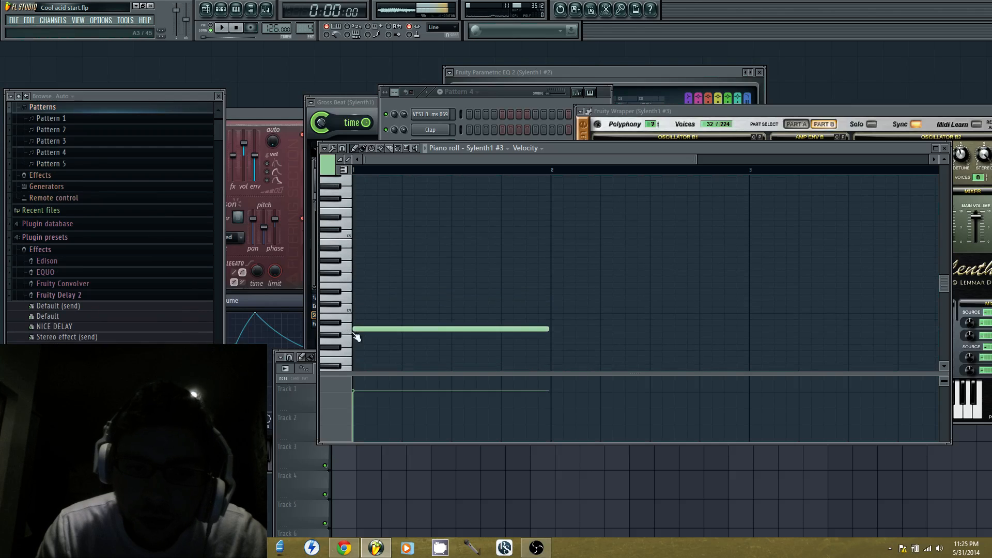
{"action": "left_click_drag", "start_coordinate": [549, 329], "coordinate": [368, 328]}
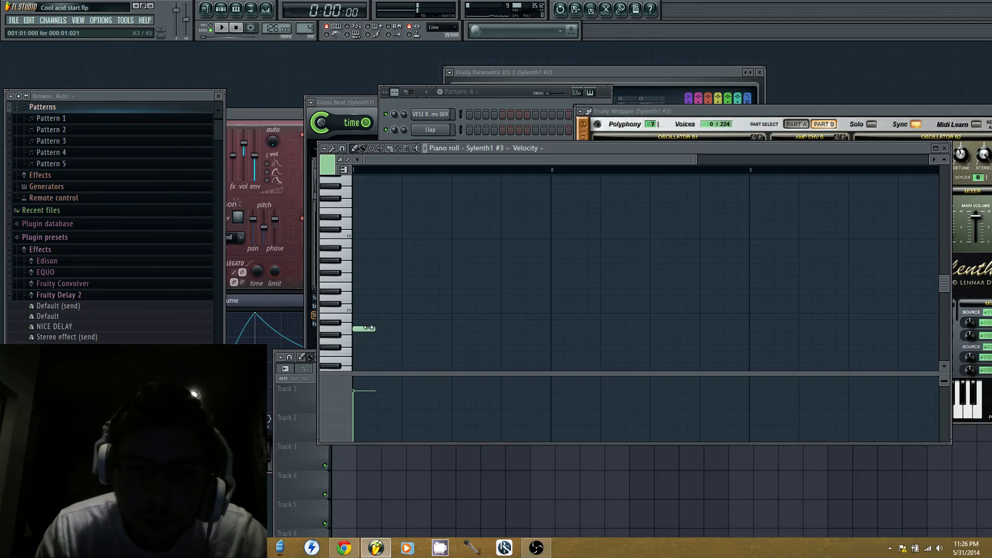
{"action": "right_click", "coordinate": [364, 328]}
Place one-step notes E4, D5 and E5 on the first three steps of bar 1
{"action": "left_click", "coordinate": [363, 287]}
{"action": "scroll", "coordinate": [394, 274], "scroll_direction": "up", "scroll_amount": 2}
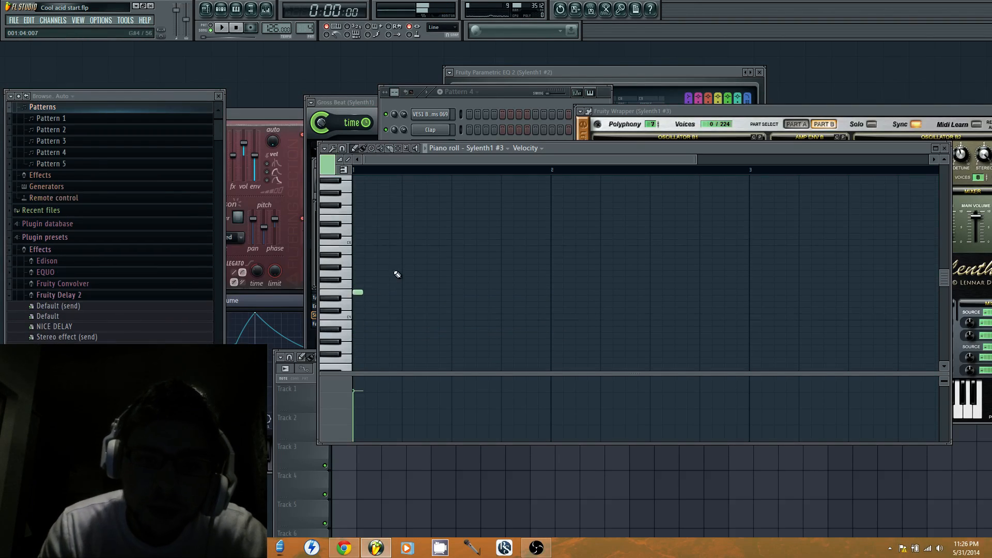
{"action": "left_click", "coordinate": [367, 249]}
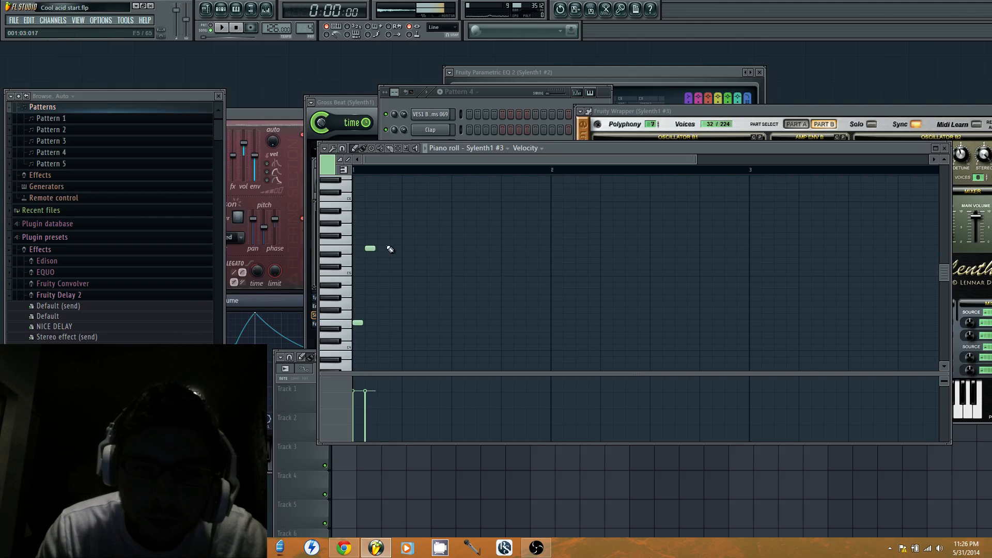
{"action": "left_click", "coordinate": [372, 261]}
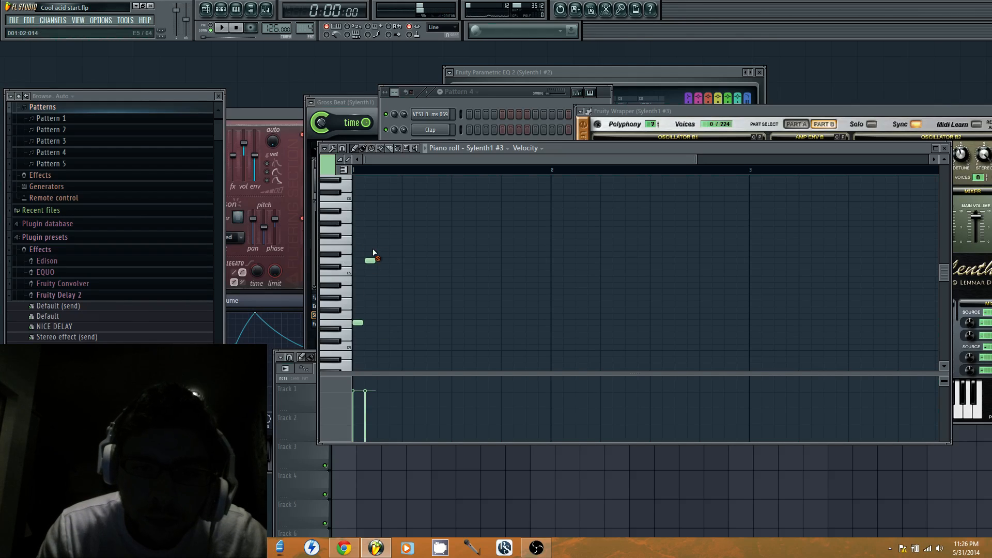
{"action": "left_click", "coordinate": [373, 250]}
Copy the three-note motif and paste it end to end until it fills the first twelve steps
{"action": "key", "text": "ctrl+a"}
{"action": "key", "text": "Delete"}
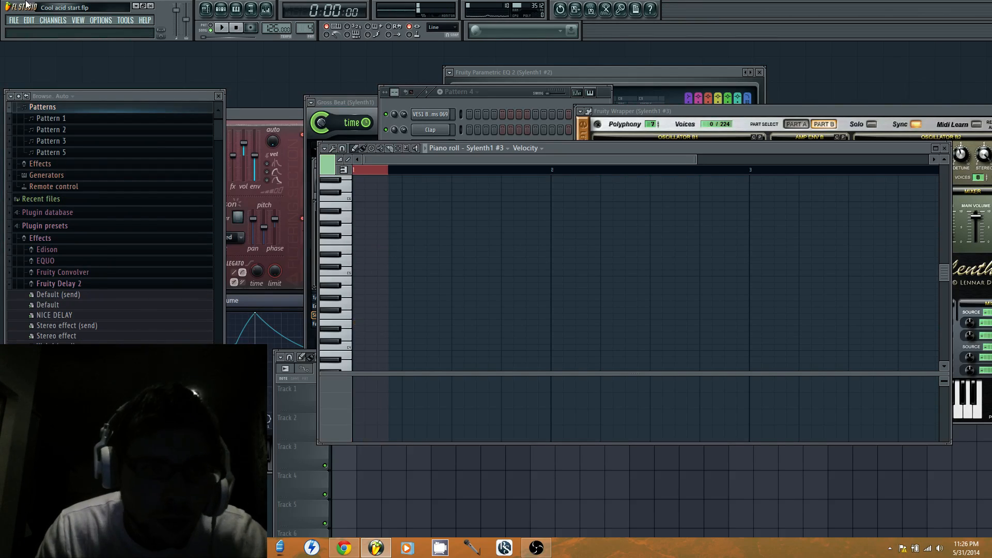
{"action": "left_click", "coordinate": [34, 20]}
{"action": "left_click", "coordinate": [41, 30]}
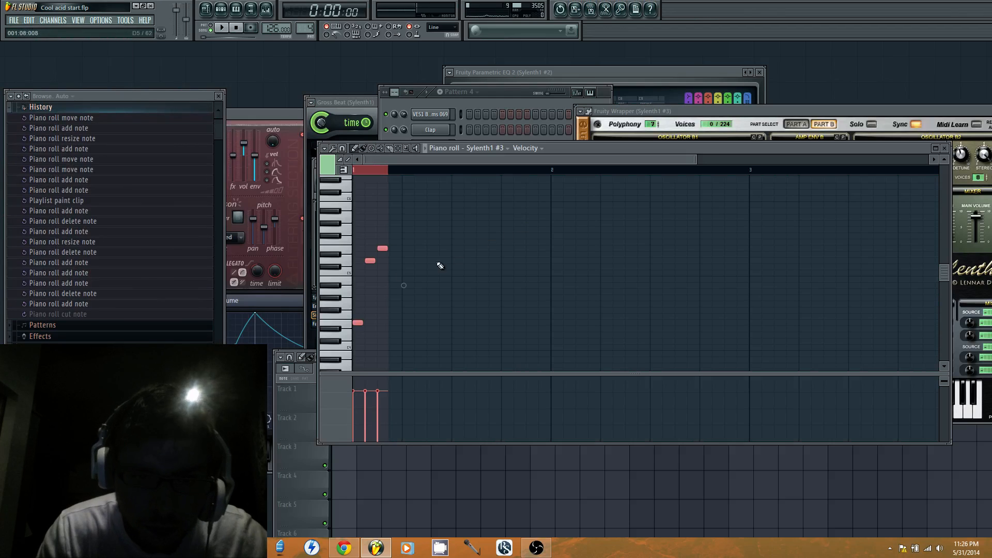
{"action": "key", "text": "ctrl+v"}
{"action": "left_click_drag", "start_coordinate": [356, 324], "coordinate": [429, 322]}
{"action": "key", "text": "ctrl+v"}
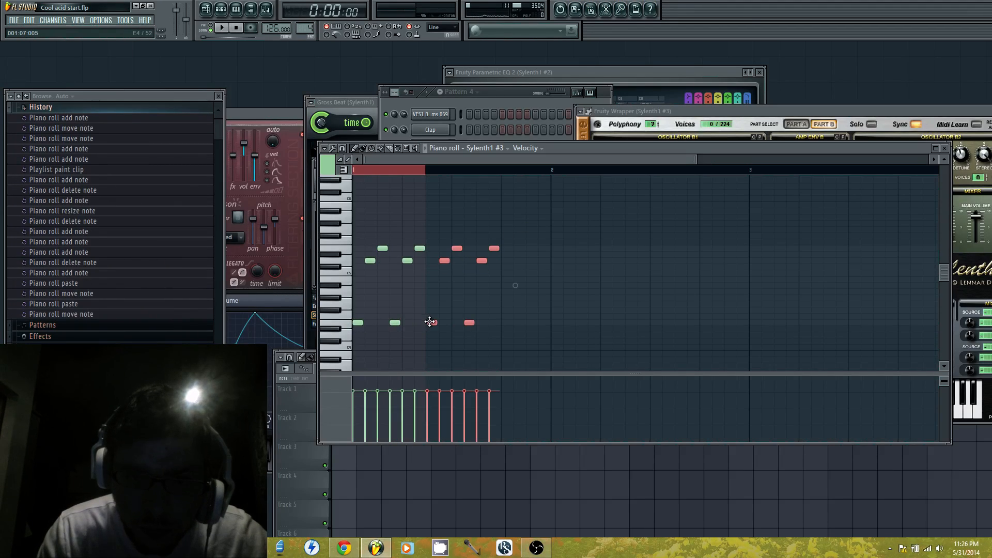
Paste the motif again behind the twelve notes and delete the notes that run past bar 1
{"action": "key", "text": "ctrl+a"}
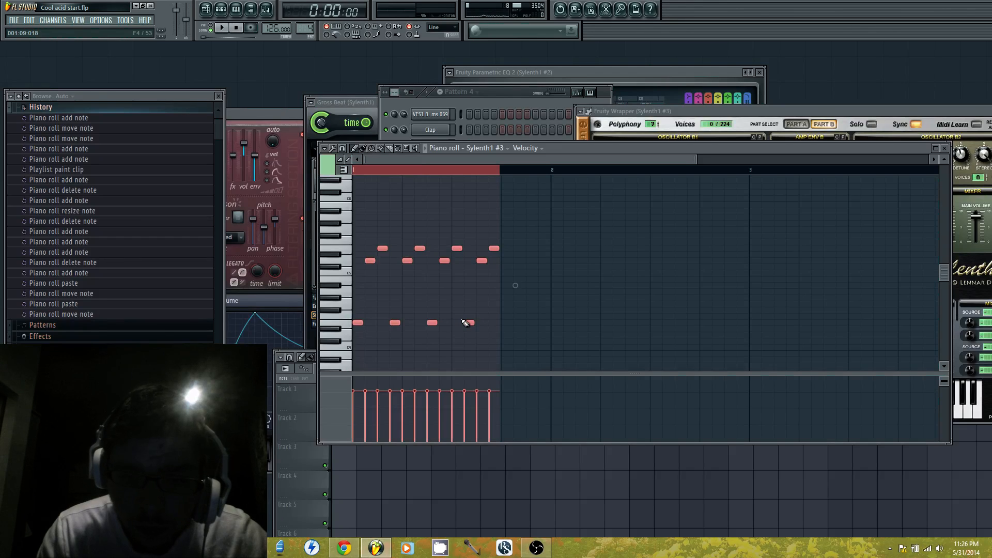
{"action": "key", "text": "ctrl+v"}
{"action": "left_click_drag", "start_coordinate": [396, 322], "coordinate": [543, 322]}
{"action": "left_click", "coordinate": [562, 249], "text": "ctrl"}
{"action": "right_click", "coordinate": [556, 261]}
{"action": "right_click", "coordinate": [568, 249]}
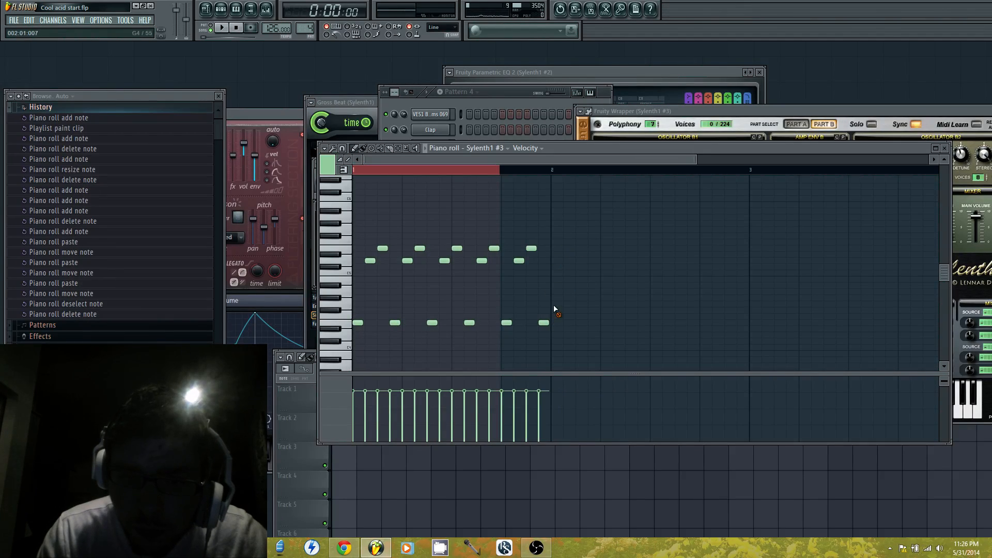
Try A4 and settle on G4 for the last step of bar 1, and play the part back briefly
{"action": "left_click", "coordinate": [539, 299]}
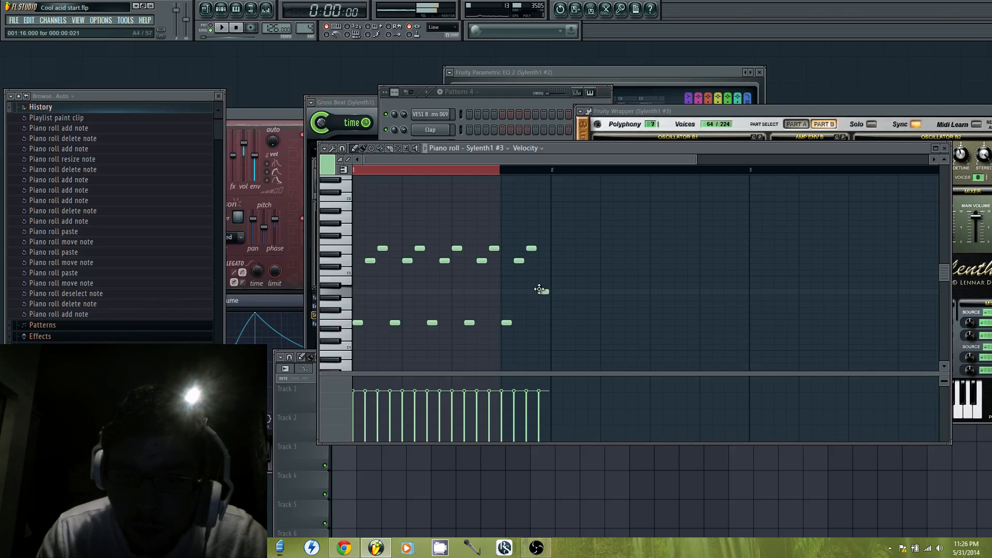
{"action": "left_click", "coordinate": [543, 305]}
{"action": "right_click", "coordinate": [544, 291]}
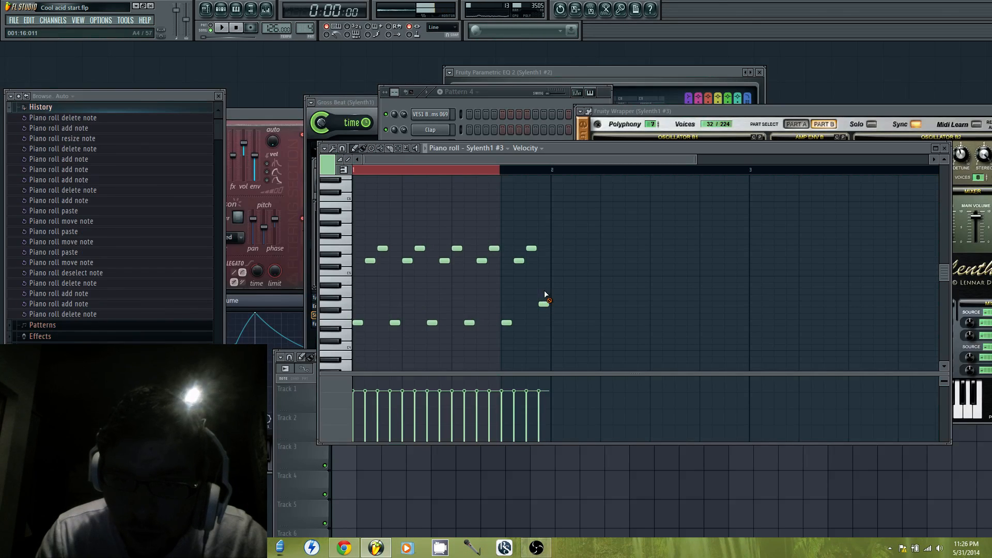
{"action": "key", "text": "space"}
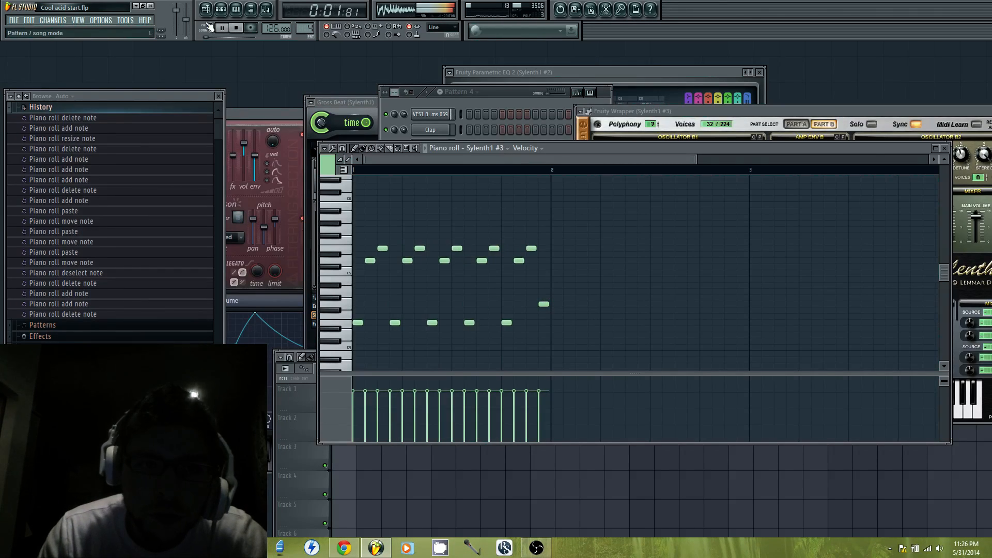
{"action": "key", "text": "space"}
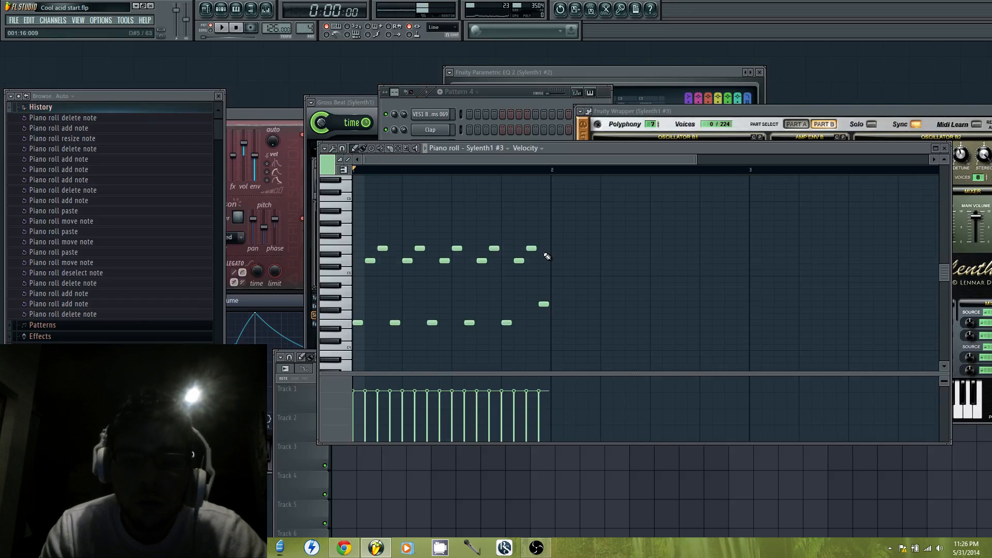
Delete every note from step 4 to the end of bar 1, keeping only the first three notes
{"action": "key", "text": "ctrl+a"}
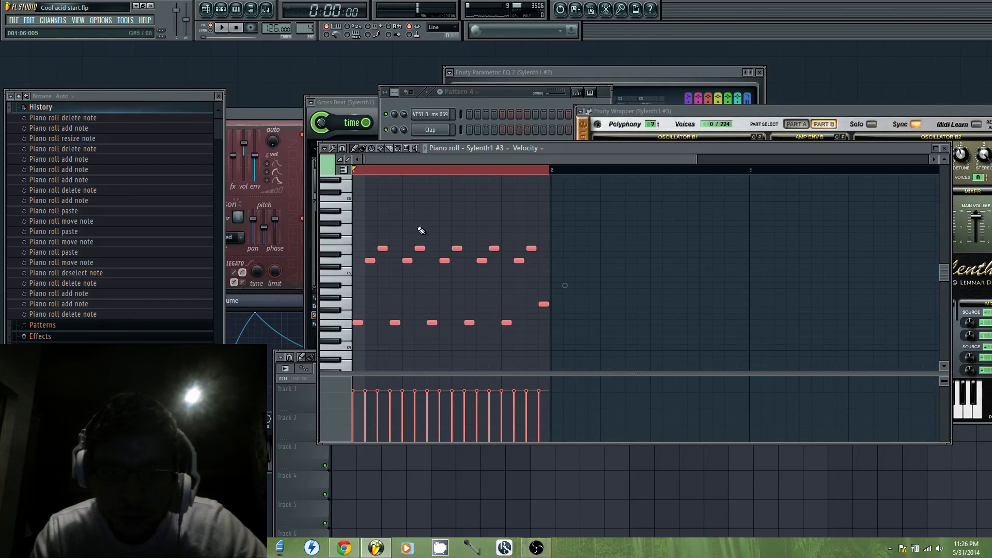
{"action": "left_click_drag", "start_coordinate": [540, 171], "coordinate": [401, 199]}
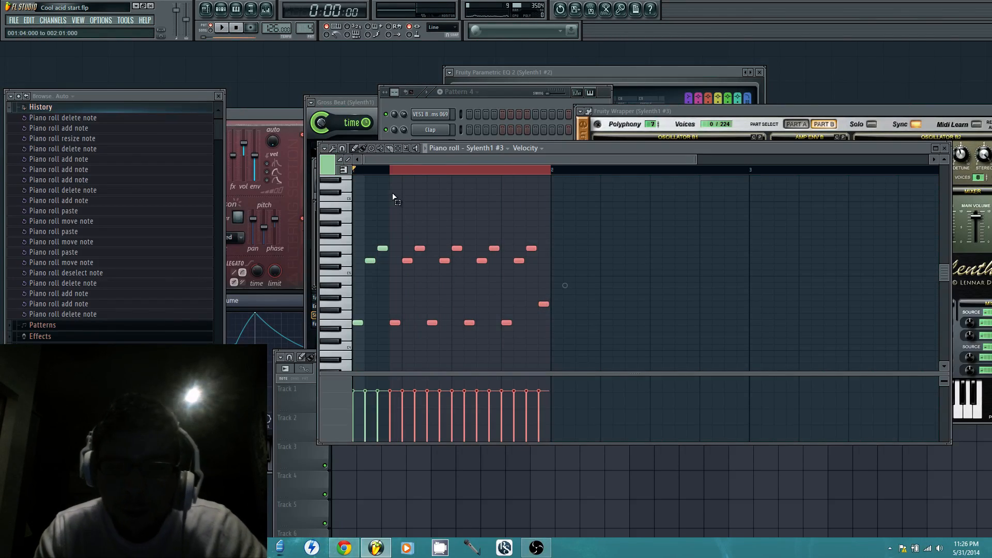
{"action": "key", "text": "Delete"}
Respace the motif by moving D5 to step 3 and replacing the E5 there with one on step 5
{"action": "left_click_drag", "start_coordinate": [370, 261], "coordinate": [382, 260]}
{"action": "right_click", "coordinate": [382, 248]}
{"action": "left_click", "coordinate": [406, 249]}
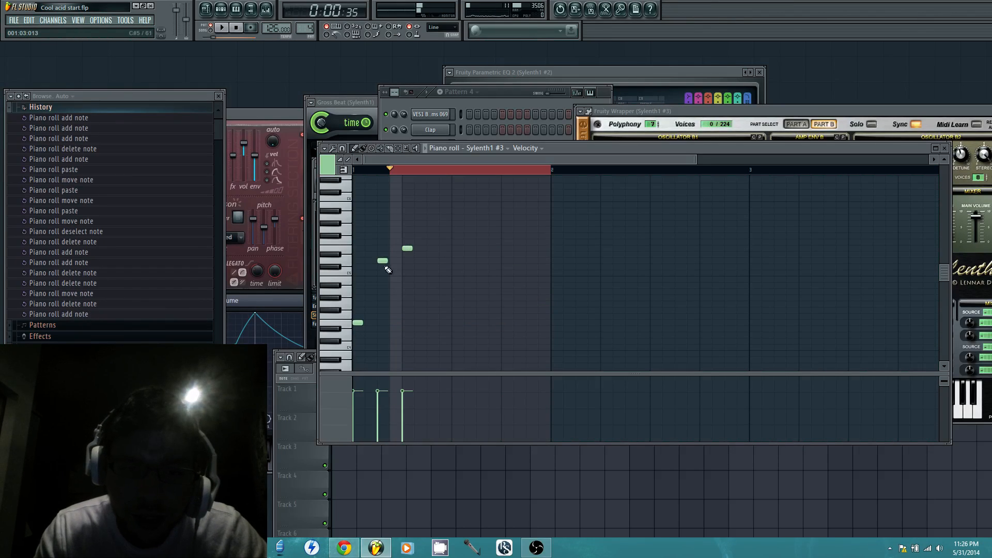
Lengthen the three motif notes to about two steps each and paste the motif at steps 7 and 13 of bar 1
{"action": "key", "text": "ctrl+a"}
{"action": "left_click", "coordinate": [368, 322]}
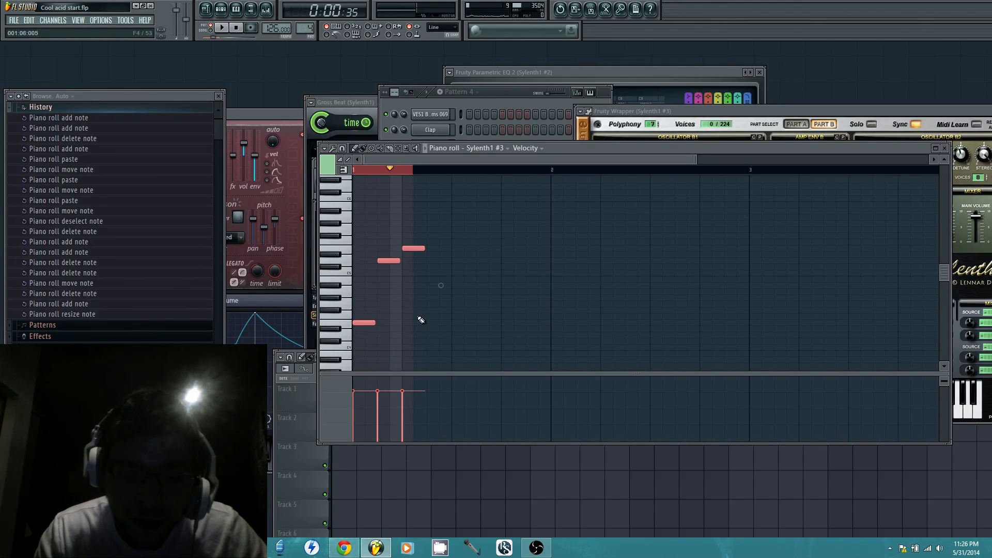
{"action": "key", "text": "ctrl+v"}
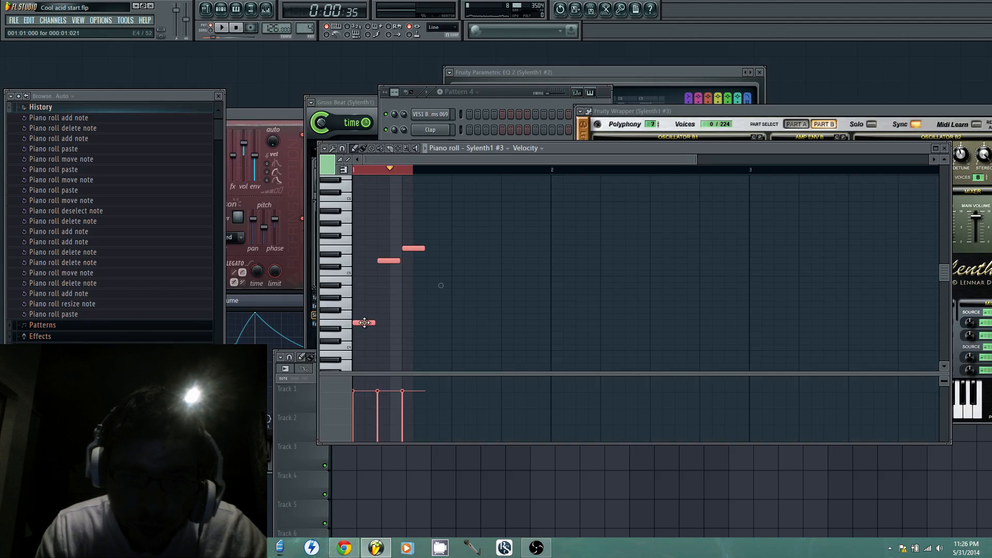
{"action": "left_click_drag", "start_coordinate": [364, 322], "coordinate": [437, 322]}
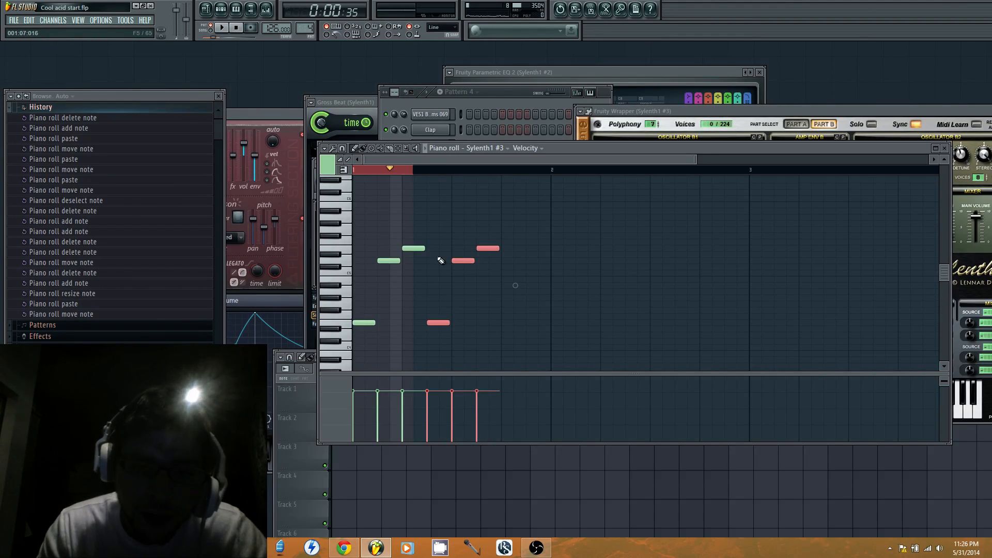
{"action": "key", "text": "ctrl+v"}
{"action": "left_click_drag", "start_coordinate": [365, 319], "coordinate": [518, 330]}
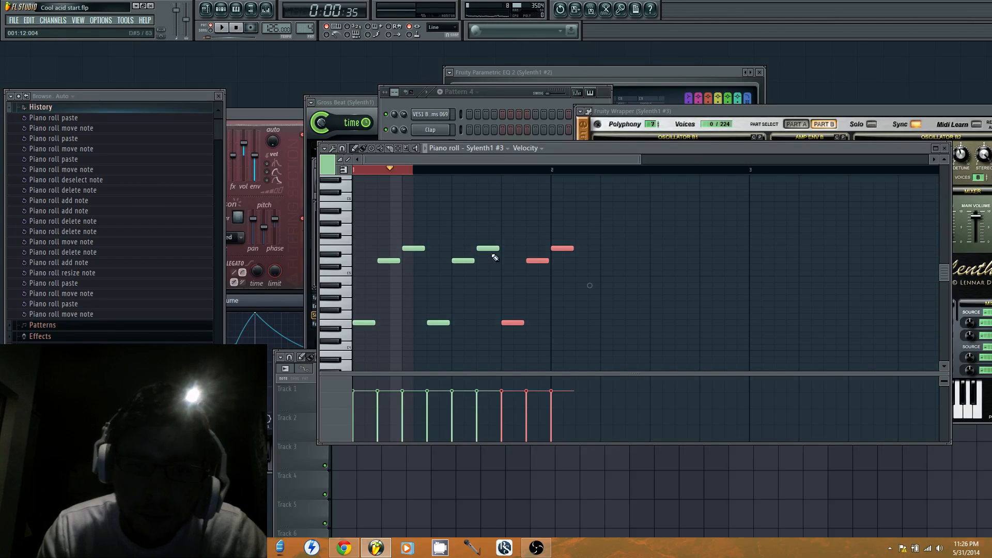
Deselect the notes, clear the time selection and play the three repeats briefly from the start
{"action": "key", "text": "ctrl+d"}
{"action": "left_click_drag", "start_coordinate": [382, 172], "coordinate": [348, 193]}
{"action": "key", "text": "space"}
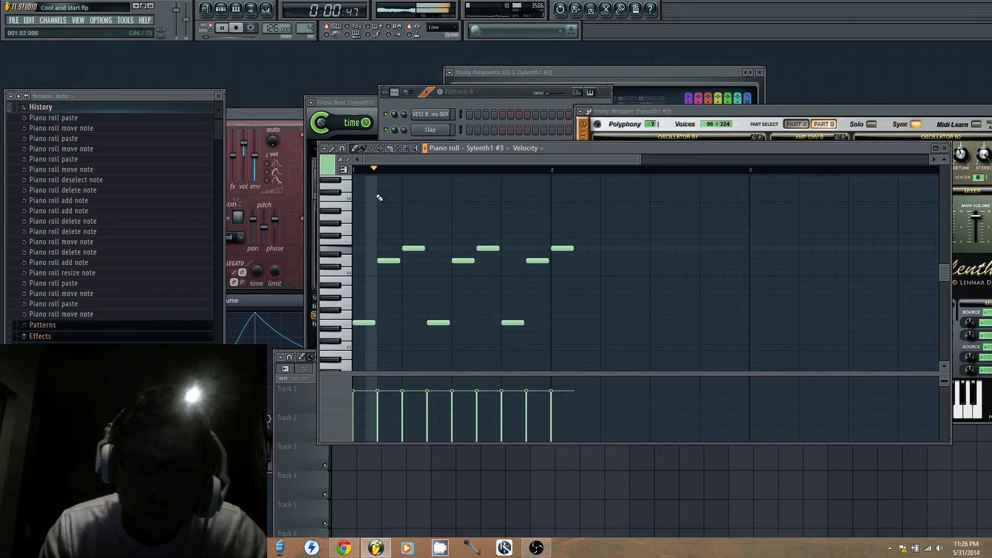
{"action": "key", "text": "space"}
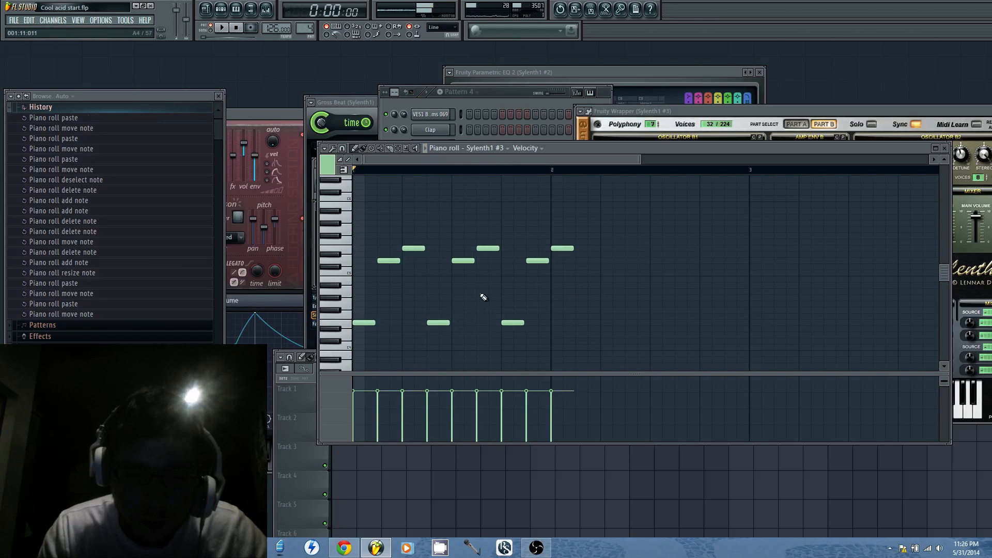
Paste the motif at steps 3 and 9 of bar 2 and add a closing G4 on step 15
{"action": "key", "text": "ctrl+v"}
{"action": "left_click_drag", "start_coordinate": [365, 324], "coordinate": [589, 324]}
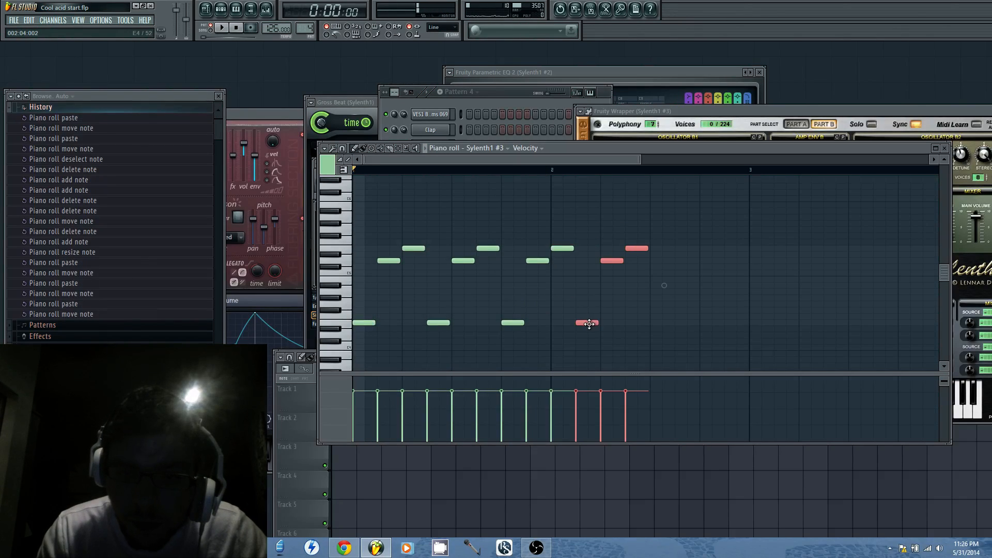
{"action": "key", "text": "ctrl+v"}
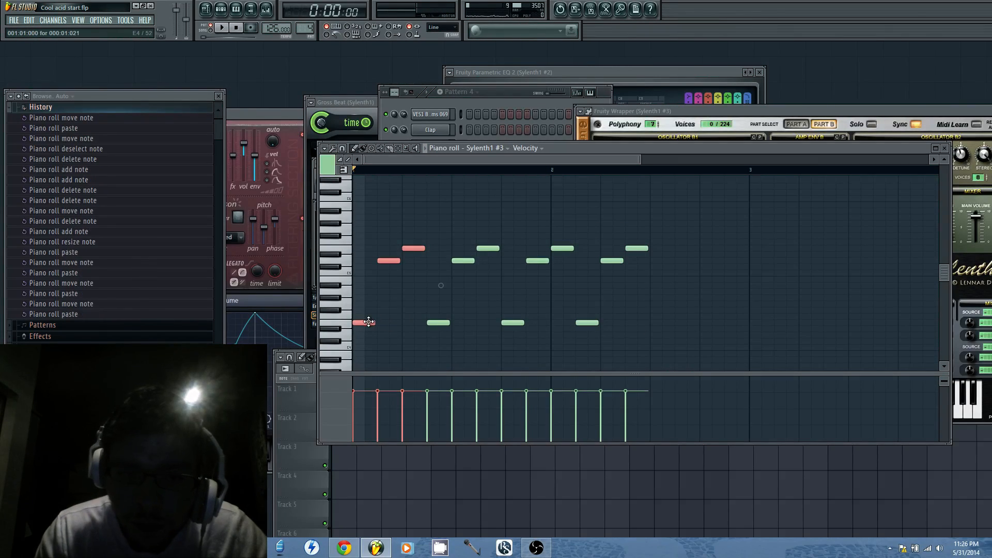
{"action": "left_click_drag", "start_coordinate": [363, 323], "coordinate": [671, 323]}
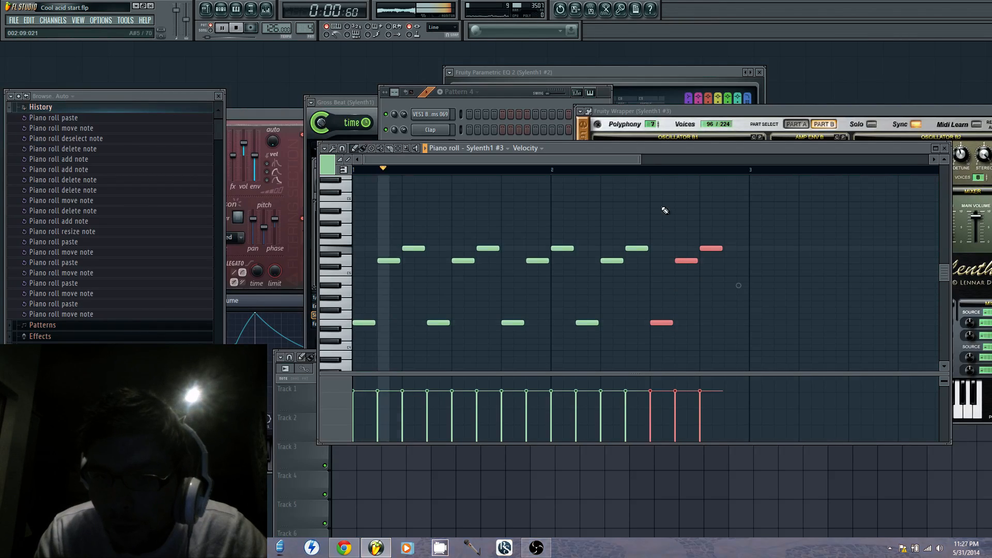
{"action": "left_click", "coordinate": [728, 304]}
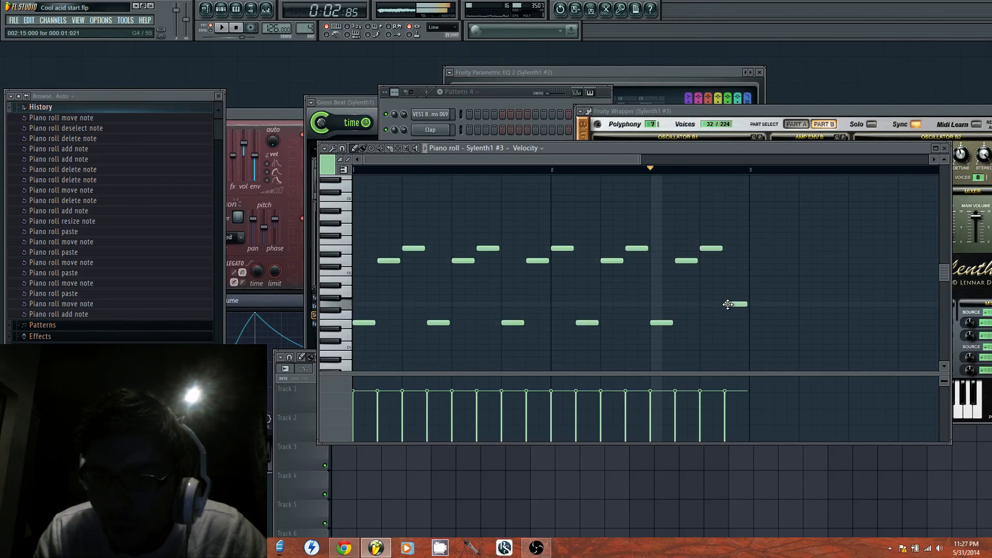
Try A4 on step 13 of bar 2, with D5 and E5 shifted earlier to steps 9 and 11
{"action": "left_click", "coordinate": [703, 280]}
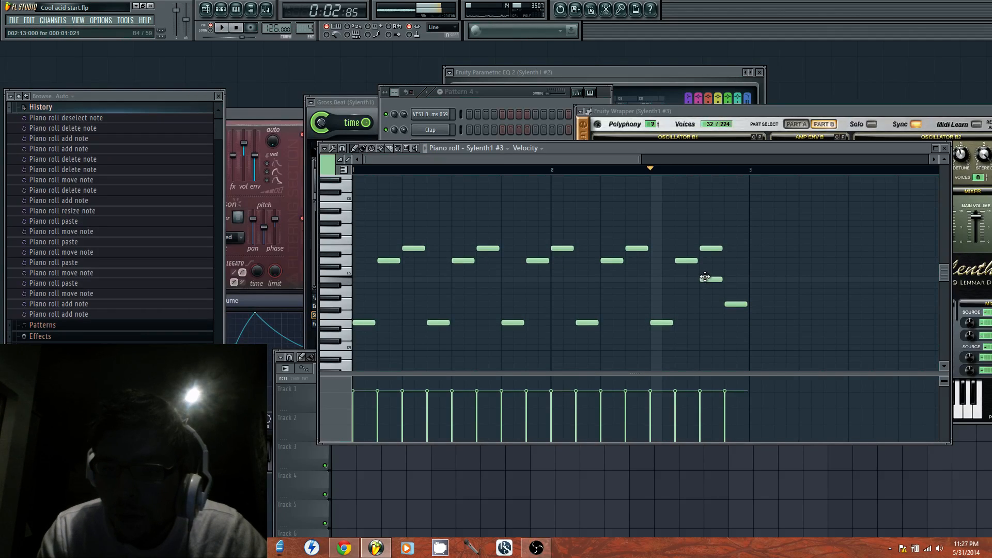
{"action": "left_click_drag", "start_coordinate": [706, 287], "coordinate": [707, 292]}
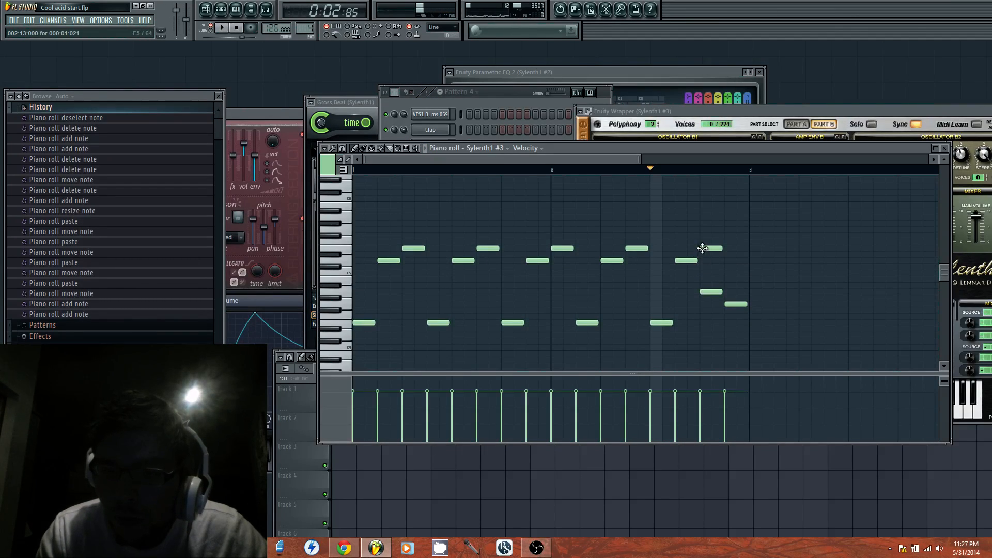
{"action": "left_click", "coordinate": [664, 261]}
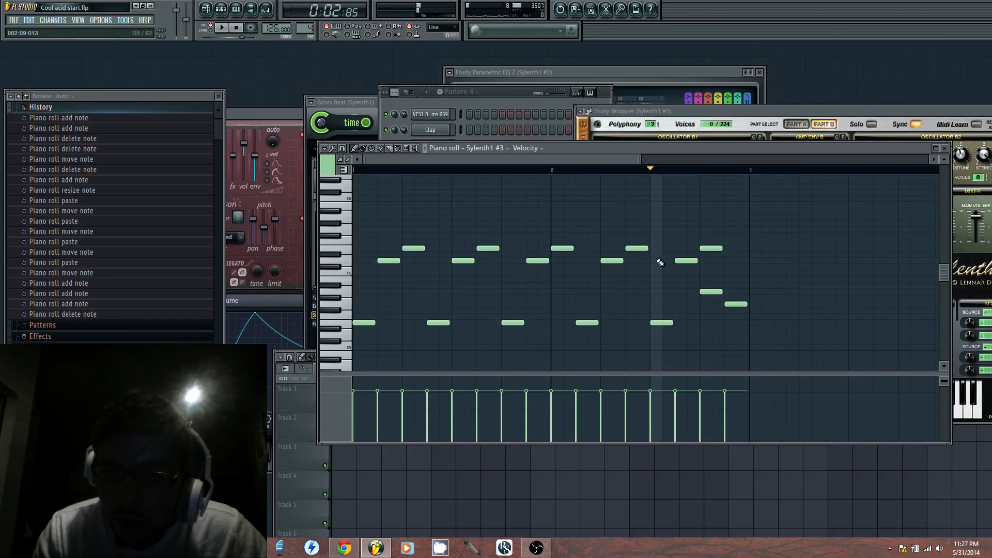
{"action": "left_click", "coordinate": [658, 261]}
{"action": "right_click", "coordinate": [684, 261]}
{"action": "left_click", "coordinate": [692, 248]}
{"action": "right_click", "coordinate": [701, 248]}
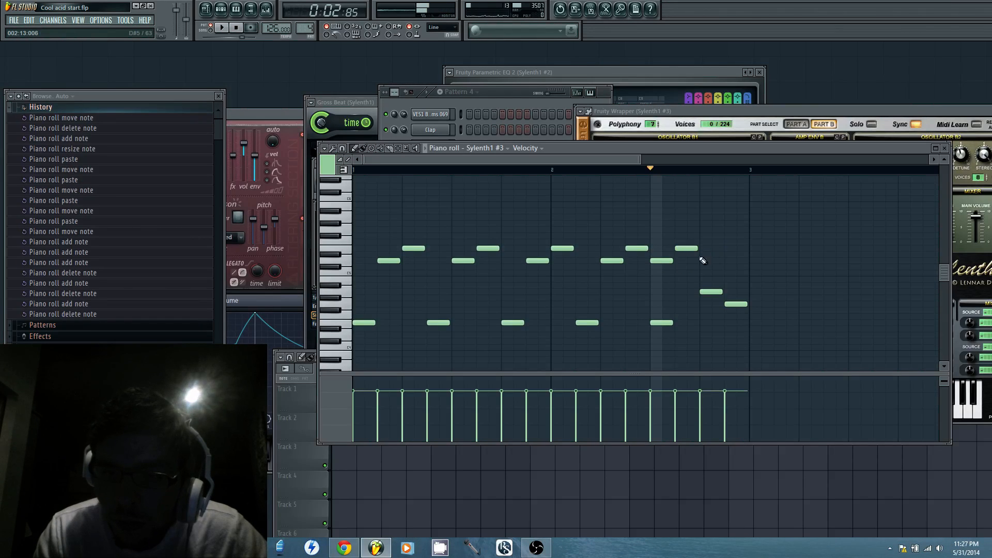
Try E4 alone and D5 alone on step 9 of bar 2, playing the end of the phrase
{"action": "right_click", "coordinate": [664, 262]}
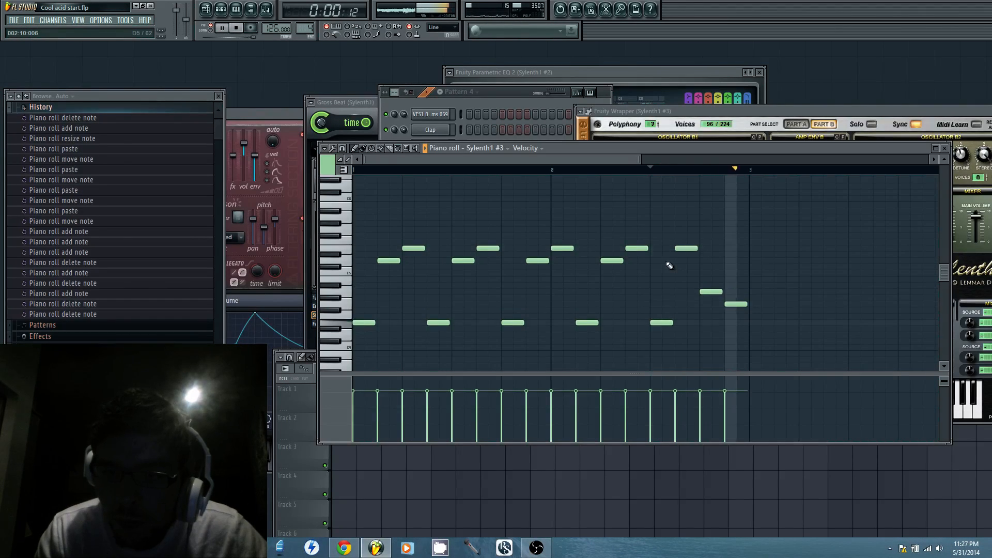
{"action": "left_click", "coordinate": [656, 259]}
{"action": "right_click", "coordinate": [662, 322]}
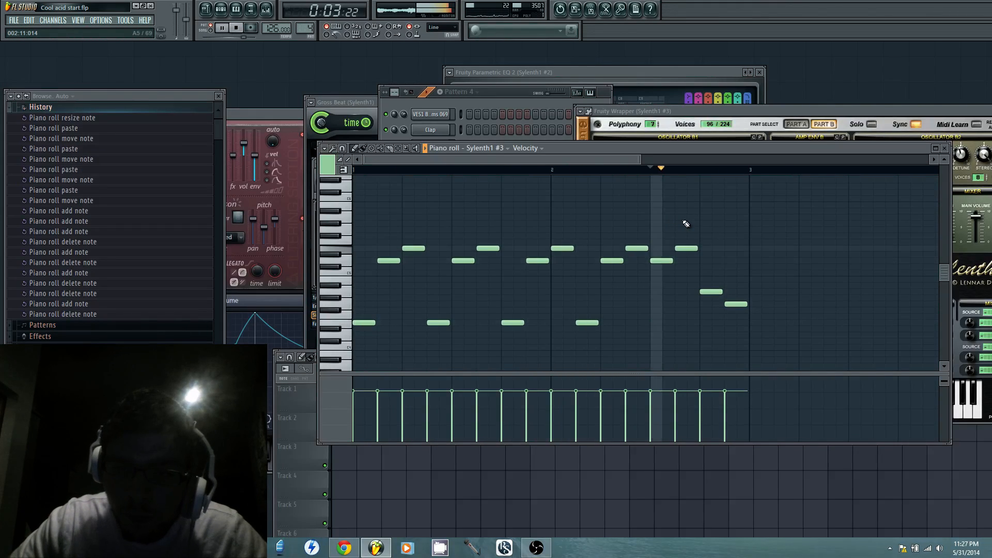
{"action": "key", "text": "space"}
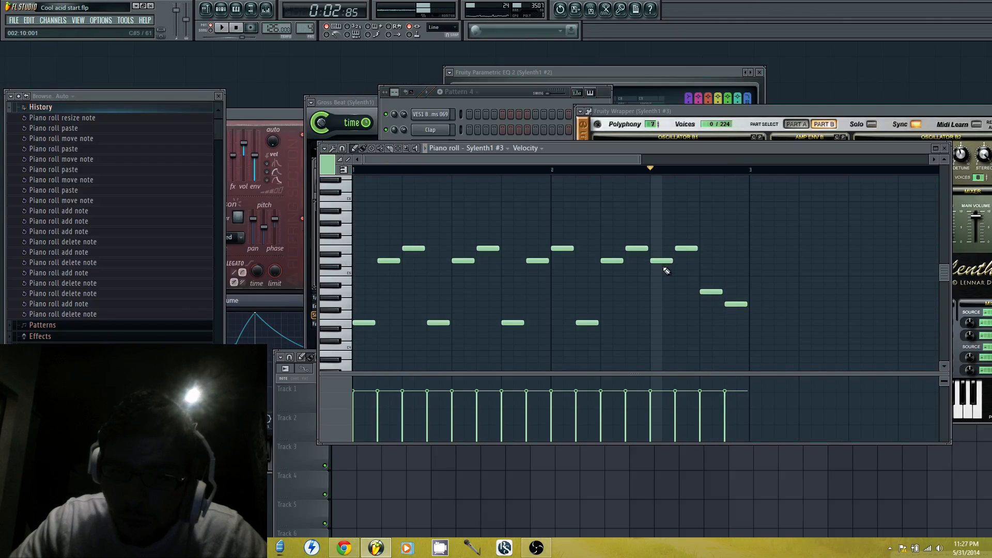
Try A4 and B4 below the D5 on step 9 of bar 2 and delete both notes
{"action": "left_click", "coordinate": [654, 322]}
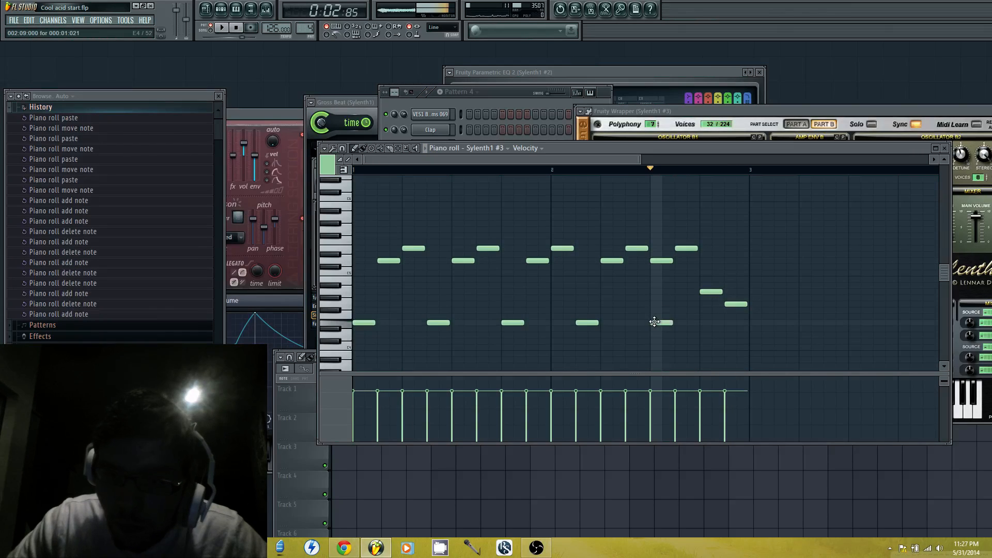
{"action": "left_click", "coordinate": [651, 278]}
{"action": "left_click", "coordinate": [652, 274]}
{"action": "right_click", "coordinate": [655, 276]}
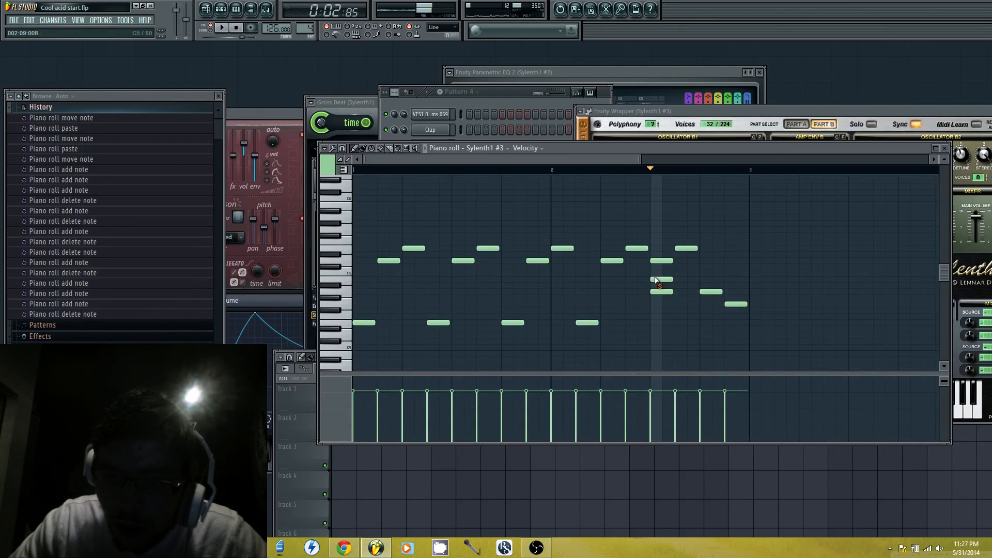
{"action": "left_click", "coordinate": [665, 261]}
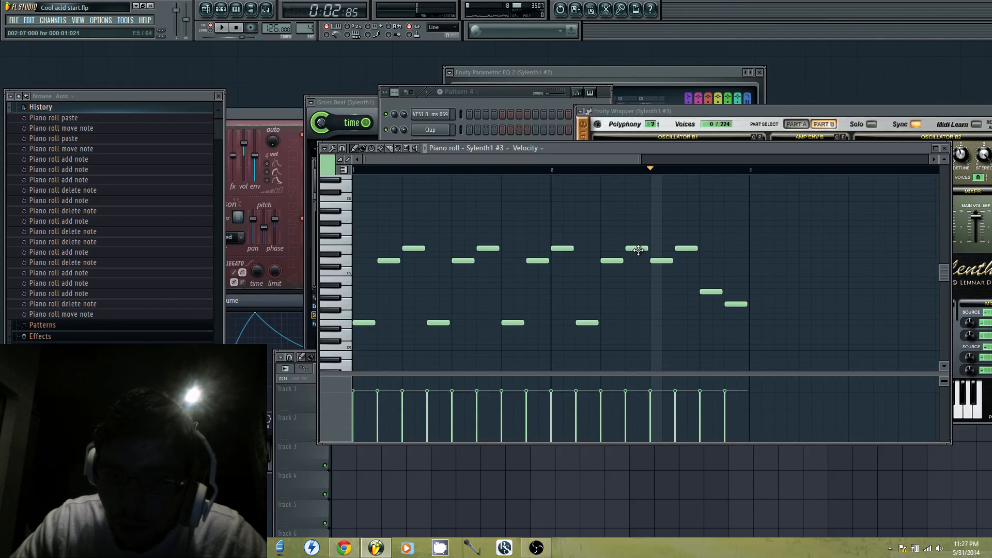
Restore the motif in bar 2 with E4 on step 9, D5 on step 11 and E5 on step 13, removing the A4
{"action": "right_click", "coordinate": [663, 260]}
{"action": "left_click", "coordinate": [651, 322]}
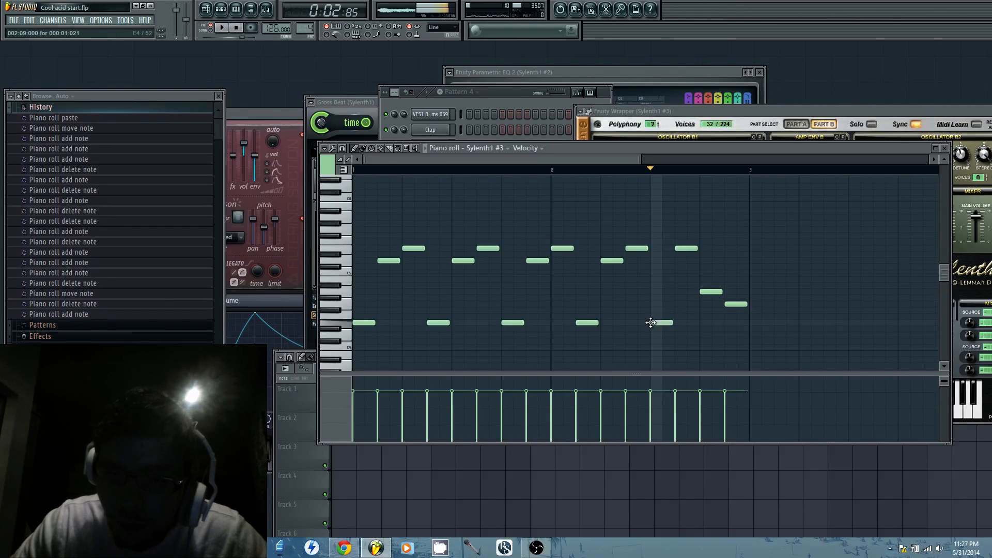
{"action": "left_click", "coordinate": [677, 265]}
{"action": "right_click", "coordinate": [685, 250]}
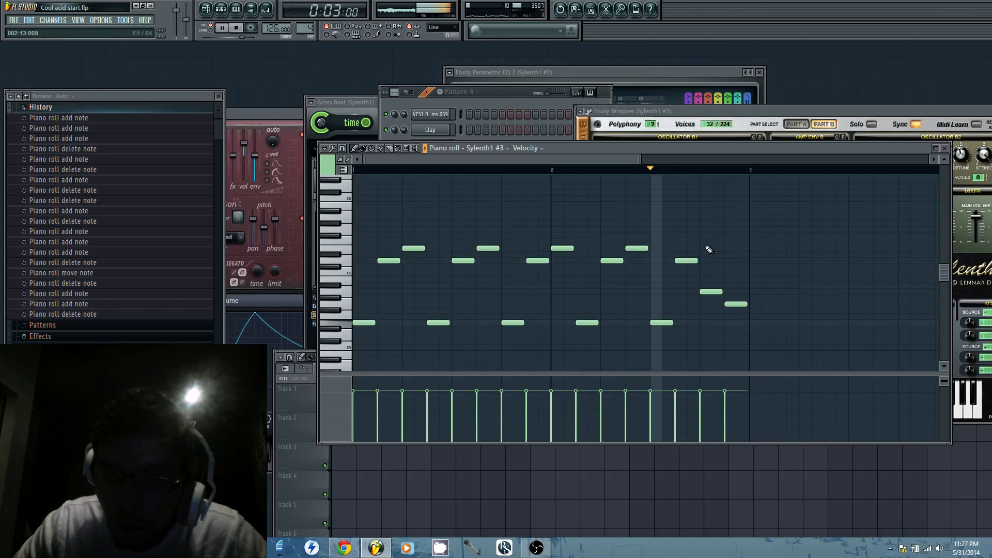
{"action": "left_click", "coordinate": [701, 247]}
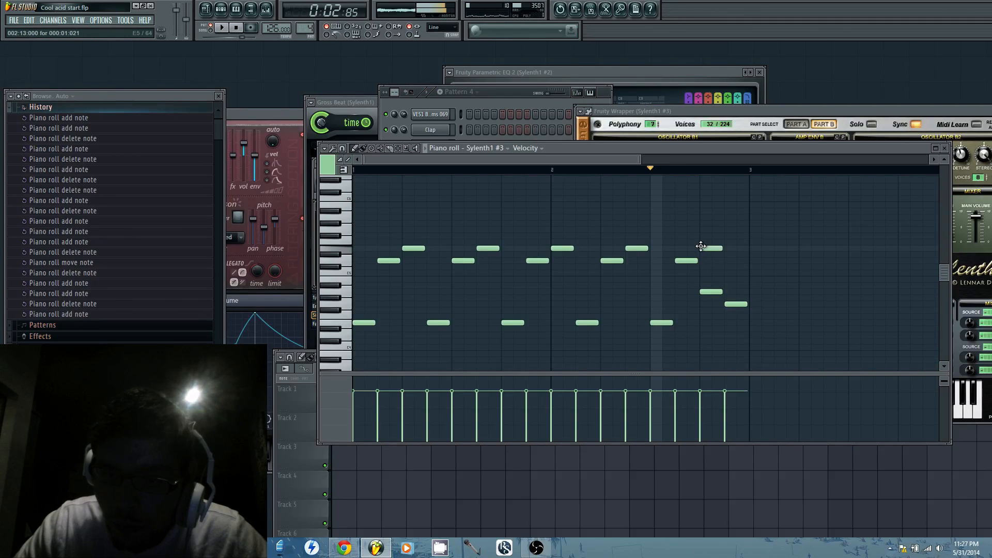
{"action": "left_click", "coordinate": [714, 291]}
{"action": "right_click", "coordinate": [711, 292]}
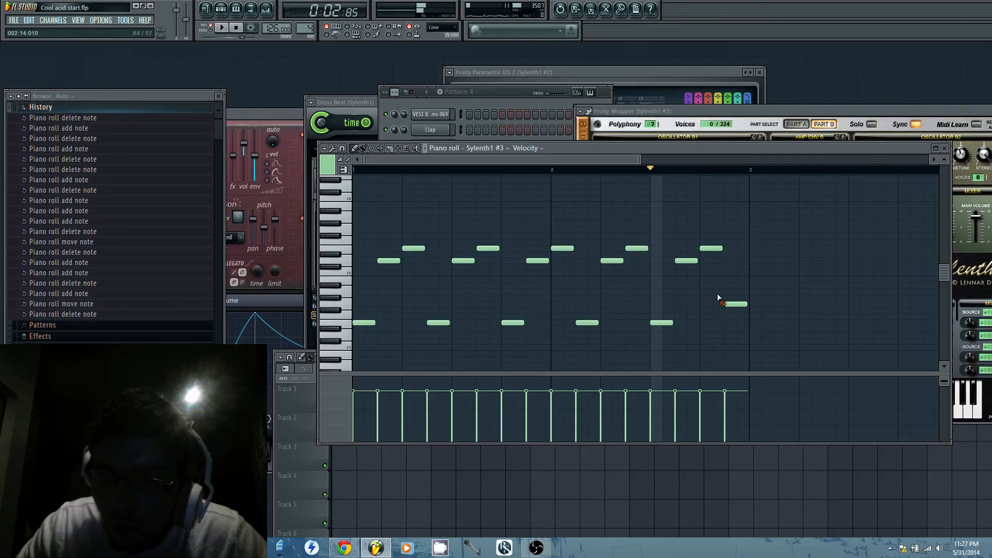
Play the pattern and step through the Sylenth1 #3 presets to 046: VANDALISM_Lead_Pair
{"action": "key", "text": "space"}
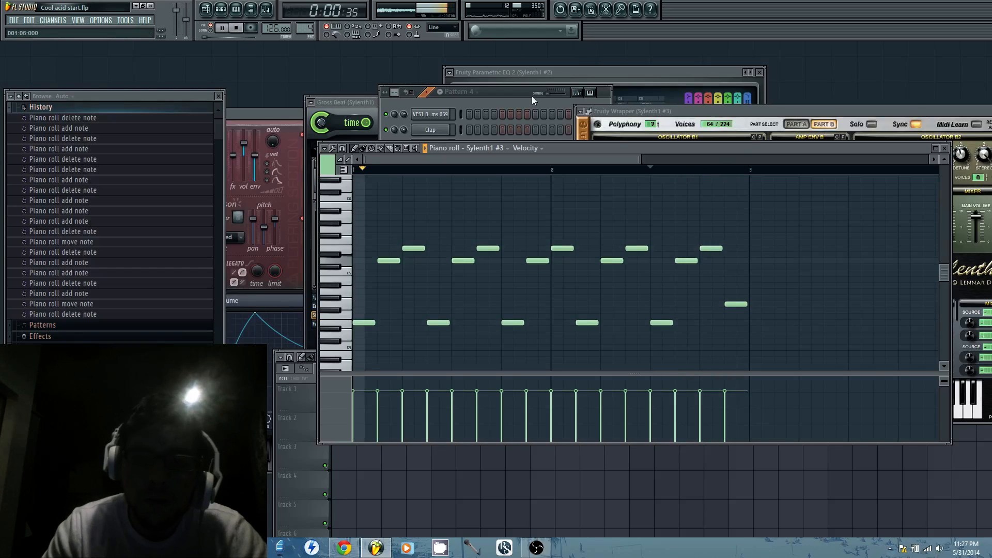
{"action": "left_click", "coordinate": [761, 112]}
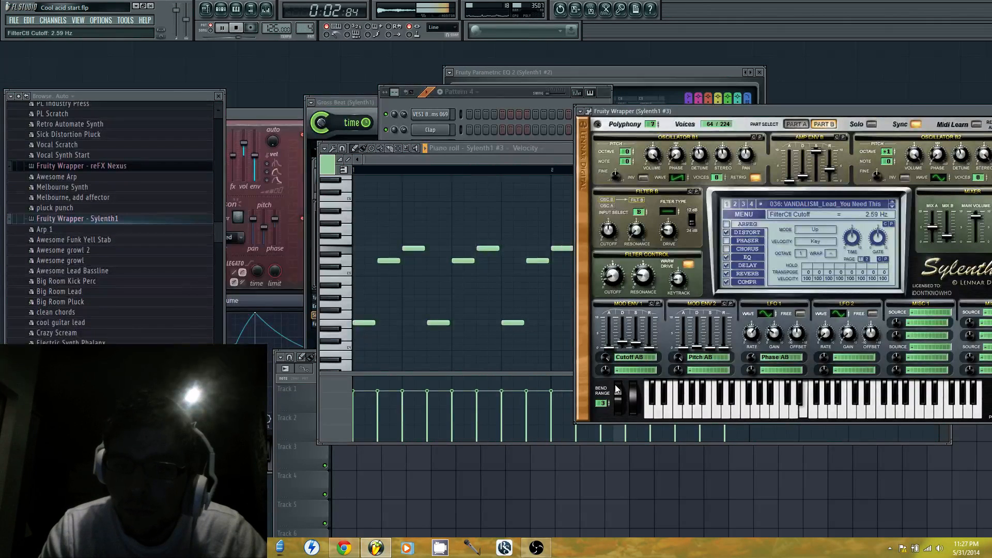
{"action": "left_click", "coordinate": [895, 206]}
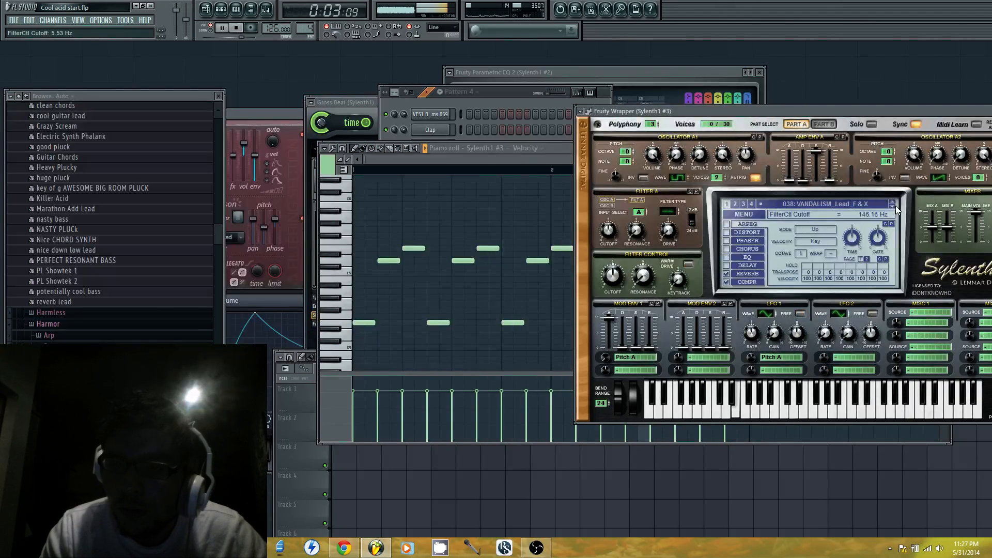
{"action": "left_click", "coordinate": [894, 203]}
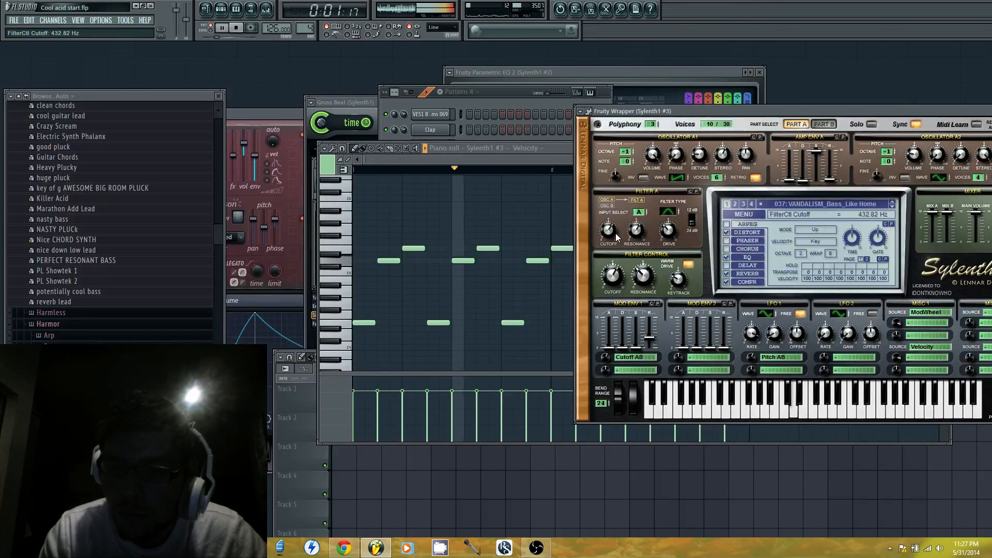
{"action": "left_click", "coordinate": [893, 206]}
{"action": "left_click", "coordinate": [893, 206]}
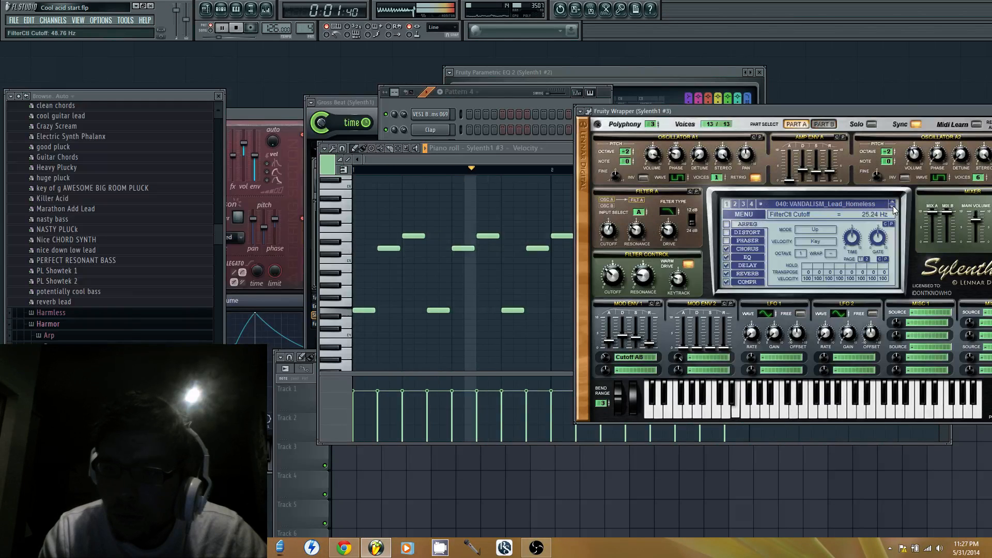
{"action": "left_click", "coordinate": [894, 206]}
{"action": "left_click", "coordinate": [894, 206]}
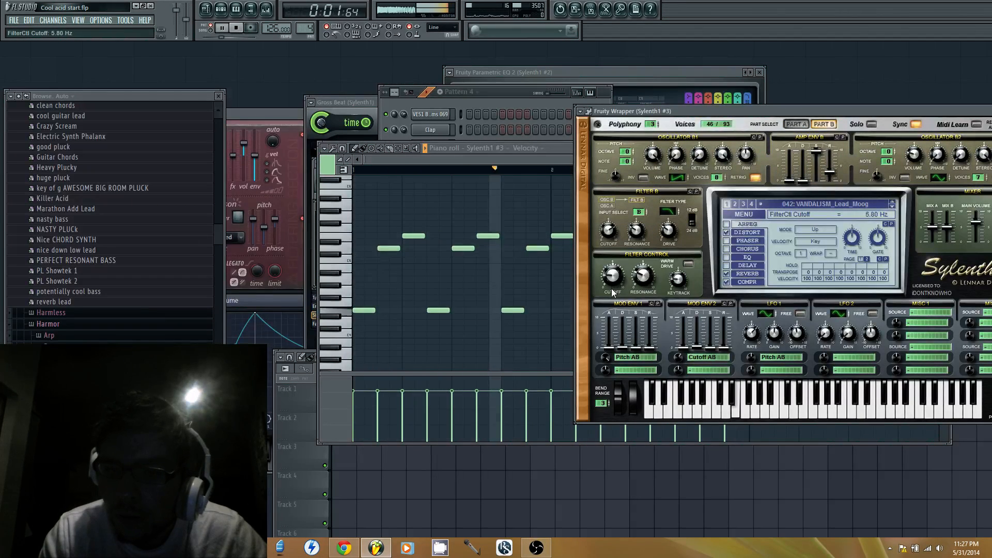
{"action": "left_click", "coordinate": [891, 206]}
{"action": "left_click", "coordinate": [893, 206]}
{"action": "left_click", "coordinate": [893, 207]}
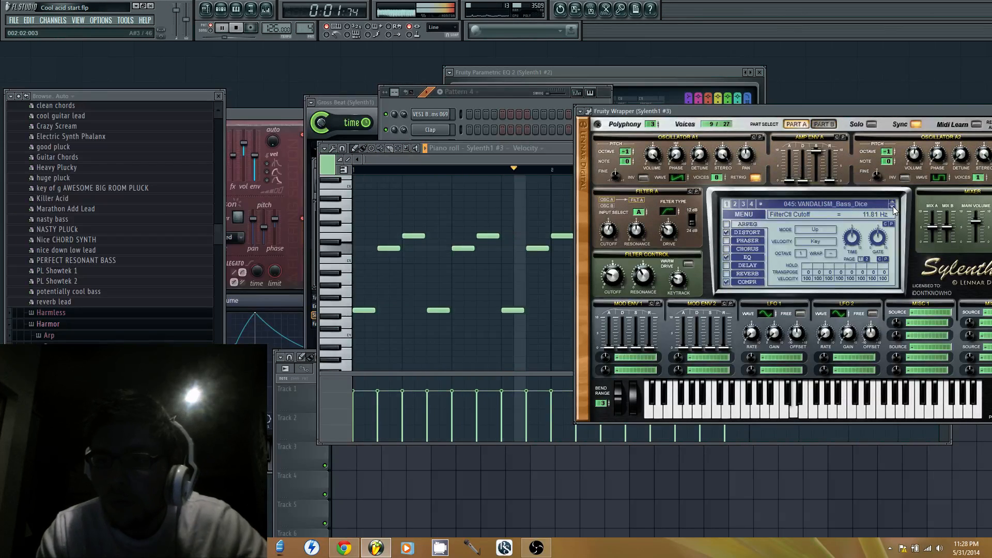
{"action": "left_click", "coordinate": [893, 206]}
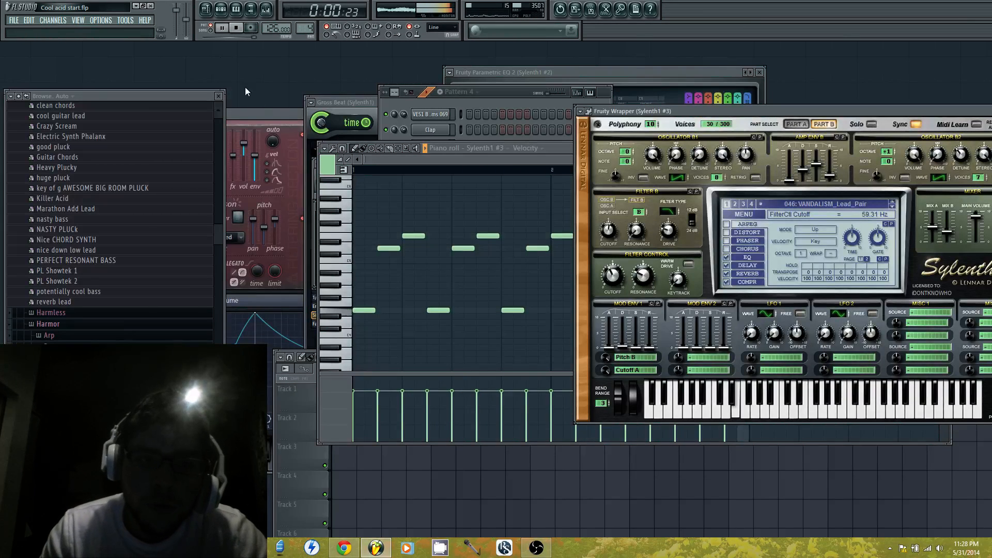
Stop playback and fill Track 3 of the playlist with Pattern 4 clips across bars 1 to 16
{"action": "left_click", "coordinate": [223, 28]}
{"action": "left_click", "coordinate": [292, 430]}
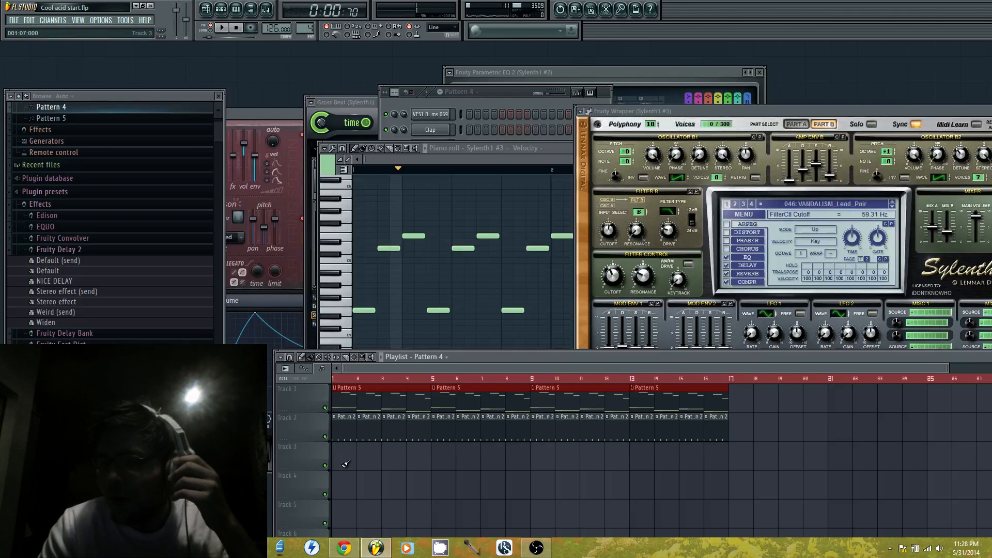
{"action": "left_click_drag", "start_coordinate": [346, 464], "coordinate": [520, 467]}
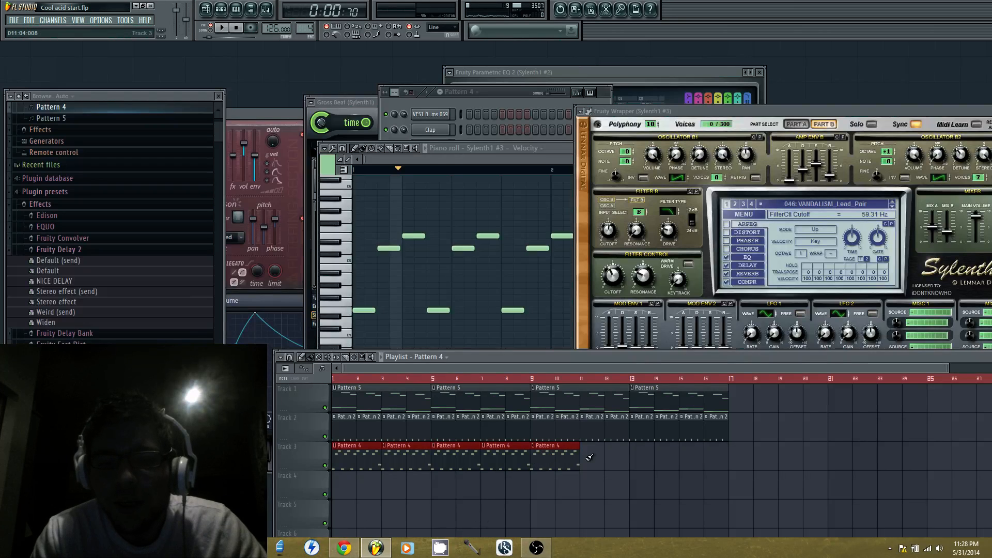
{"action": "left_click_drag", "start_coordinate": [589, 457], "coordinate": [691, 456]}
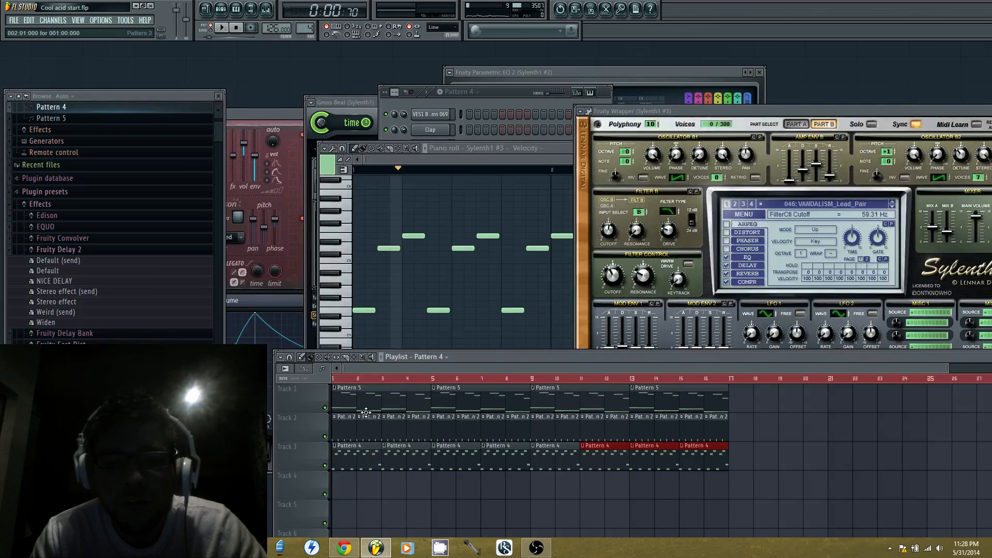
Play the arrangement from bar 1 and delete the Pattern 4 clip at bar 3 of Track 3
{"action": "left_click", "coordinate": [338, 382]}
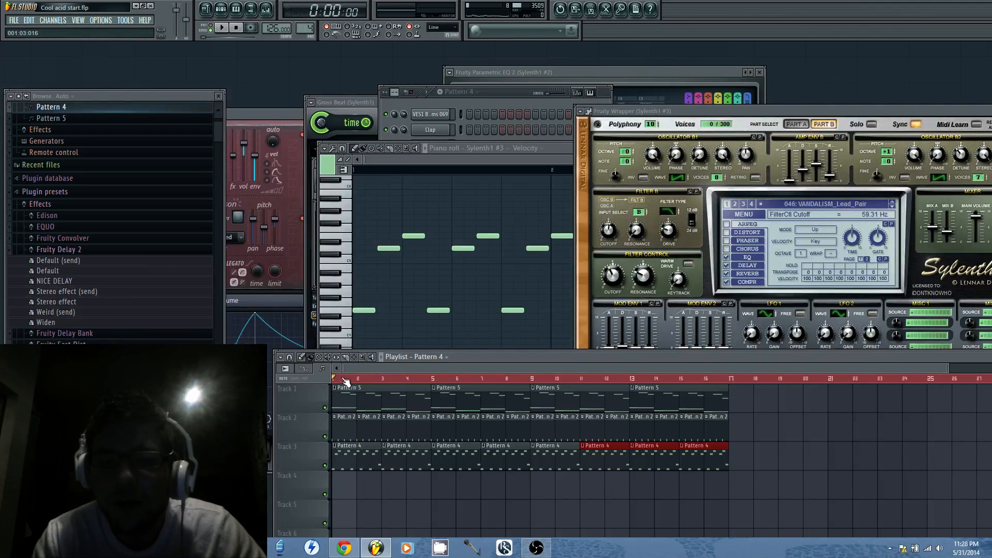
{"action": "key", "text": "space"}
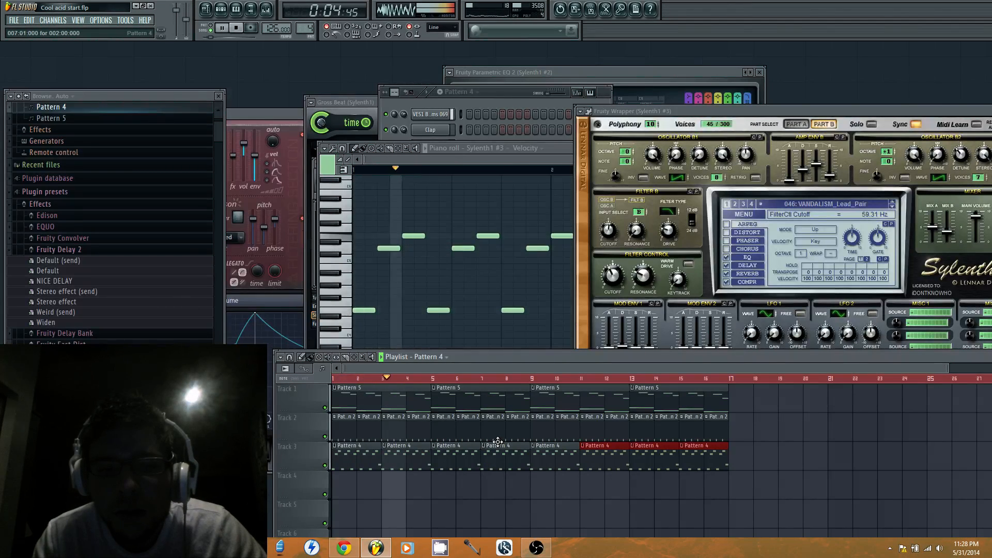
{"action": "right_click", "coordinate": [416, 461]}
{"action": "key", "text": "space"}
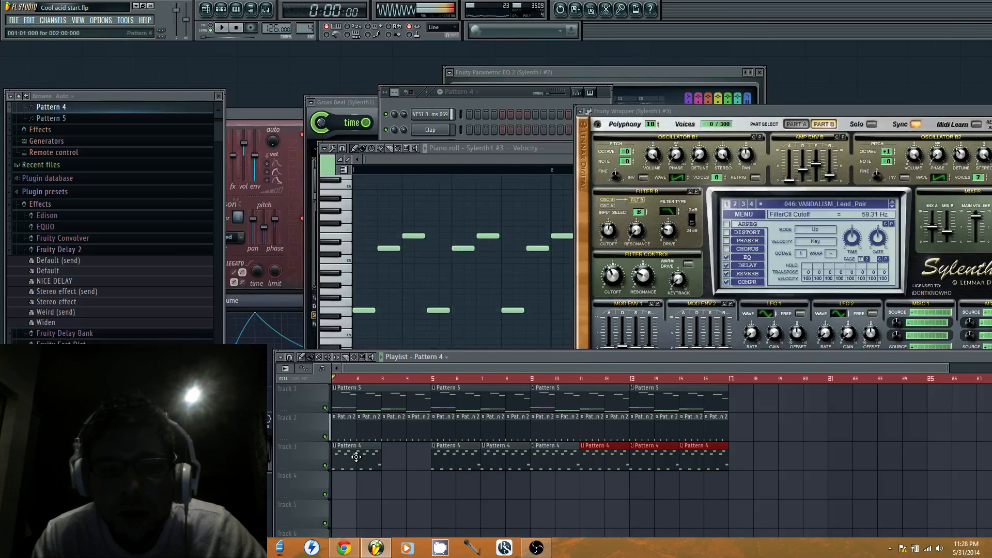
Select all Sylenth1 #3 notes of Pattern 4 in the piano roll and duplicate them into bars 3 and 4
{"action": "double_click", "coordinate": [356, 456]}
{"action": "key", "text": "ctrl+a"}
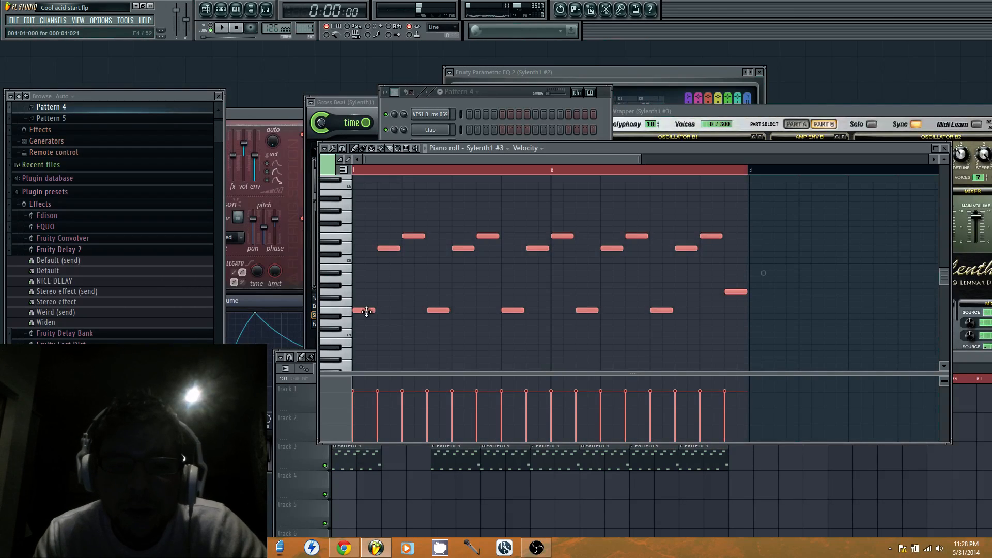
{"action": "key", "text": "ctrl+b"}
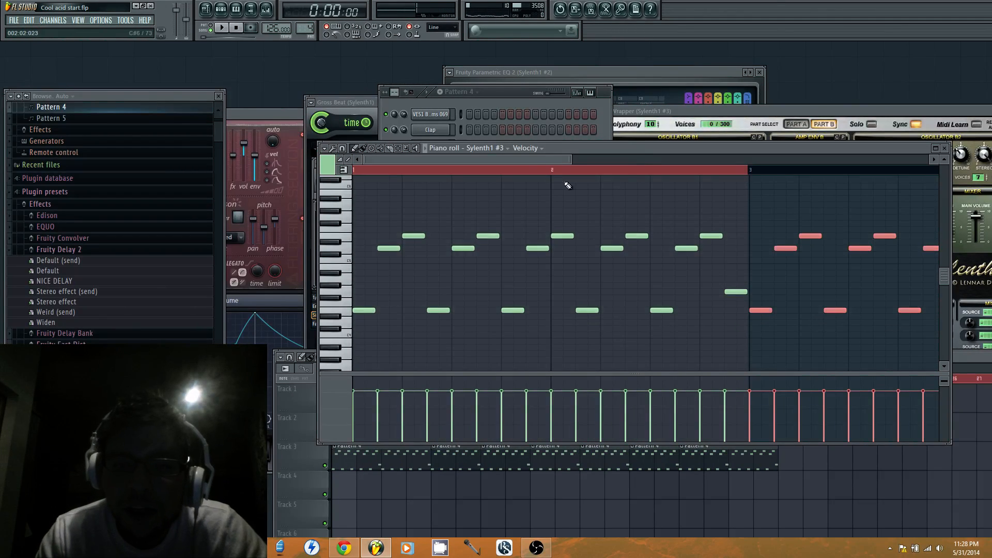
{"action": "left_click_drag", "start_coordinate": [553, 159], "coordinate": [666, 160]}
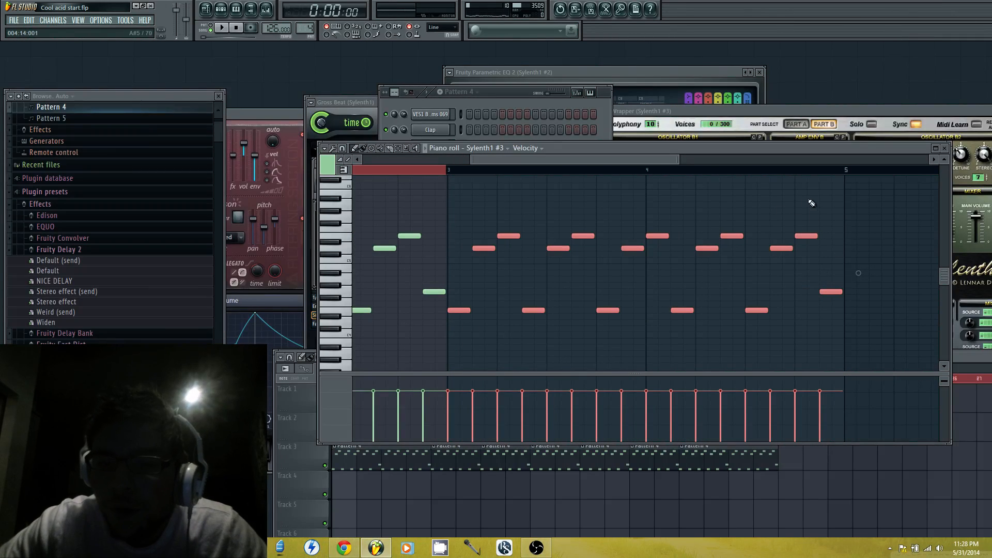
Try a higher ending in bar 4 with G5, B5, D6 and G5 on steps 9, 11, 13 and 15
{"action": "key", "text": "space"}
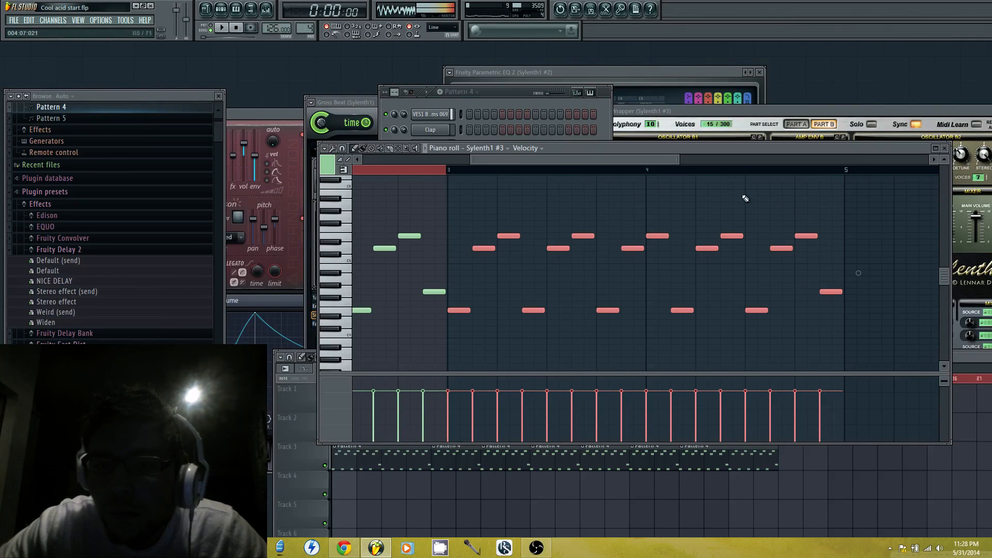
{"action": "left_click", "coordinate": [758, 216]}
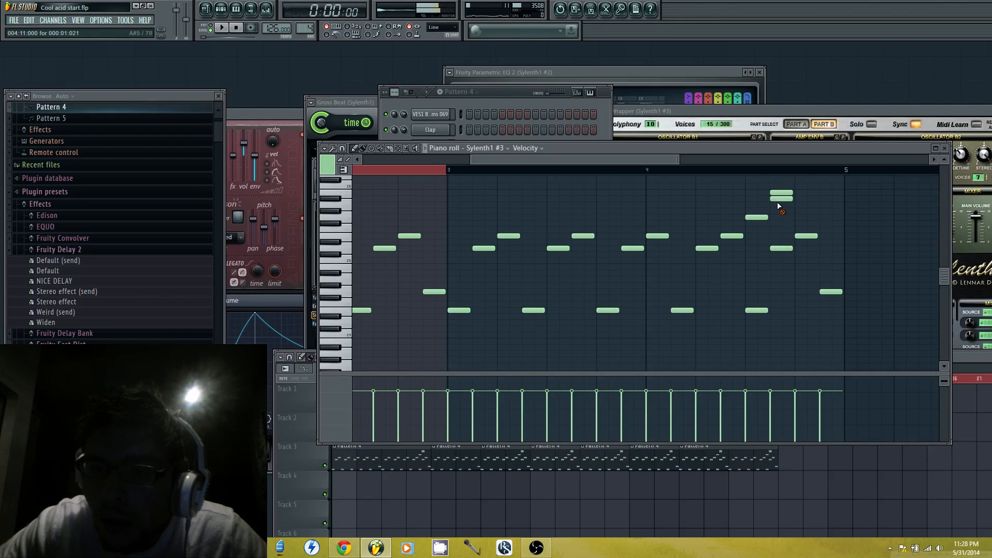
{"action": "right_click", "coordinate": [783, 202]}
{"action": "scroll", "coordinate": [785, 204], "scroll_direction": "up", "scroll_amount": 1}
{"action": "left_click", "coordinate": [809, 192]}
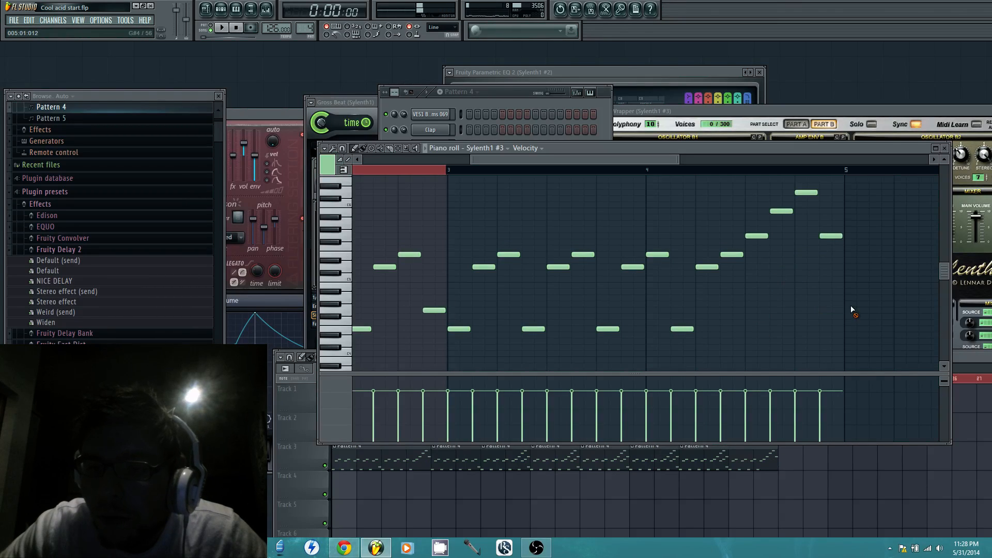
Play the arrangement and delete the overlapping Pattern 4 clips on Track 3, keeping one every four bars
{"action": "key", "text": "space"}
{"action": "left_click", "coordinate": [309, 398]}
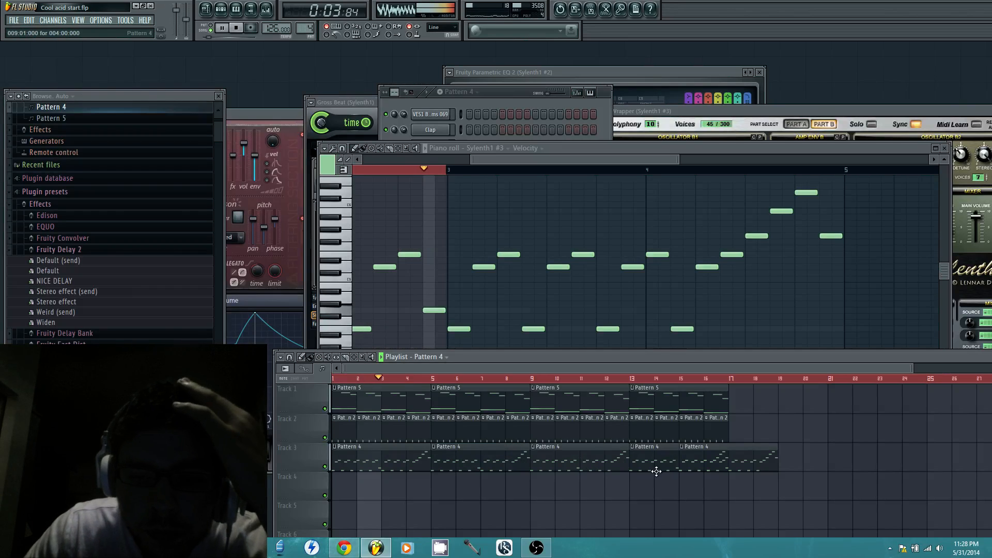
{"action": "right_click", "coordinate": [685, 466]}
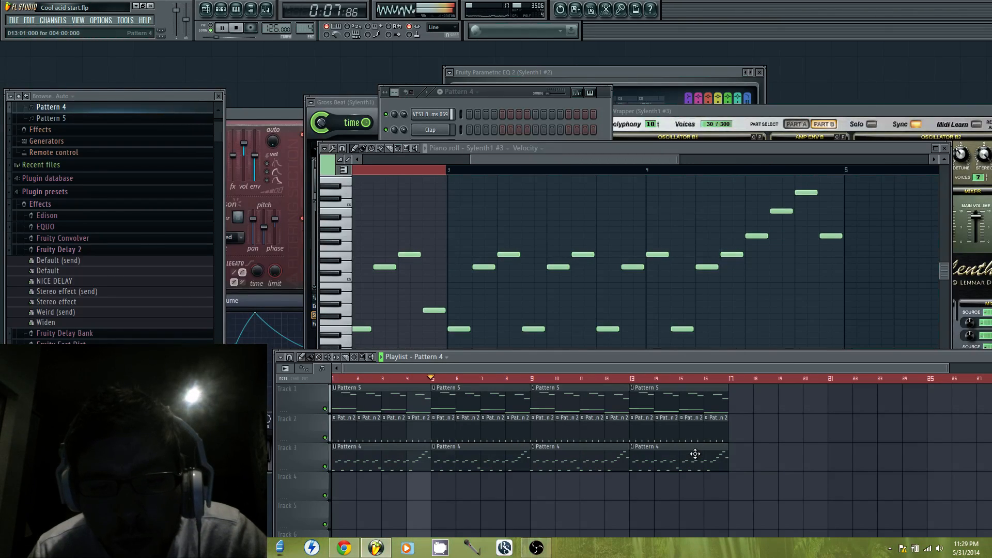
{"action": "key", "text": "space"}
Replace the ending of bar 4 with B4, D5, A4 and G4 on steps 9 to 15, playing the pattern to check it
{"action": "left_click", "coordinate": [732, 257]}
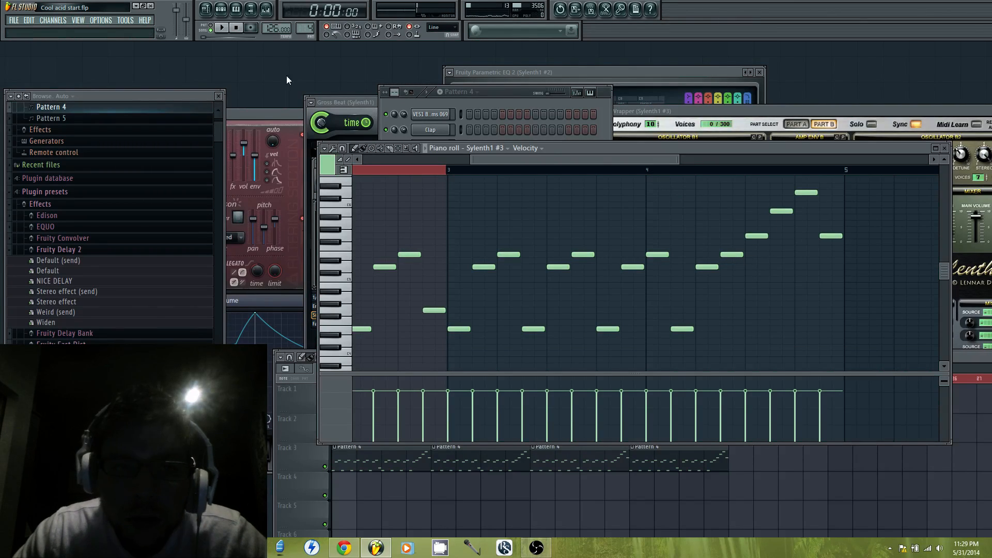
{"action": "key", "text": "space"}
{"action": "left_click", "coordinate": [620, 165]}
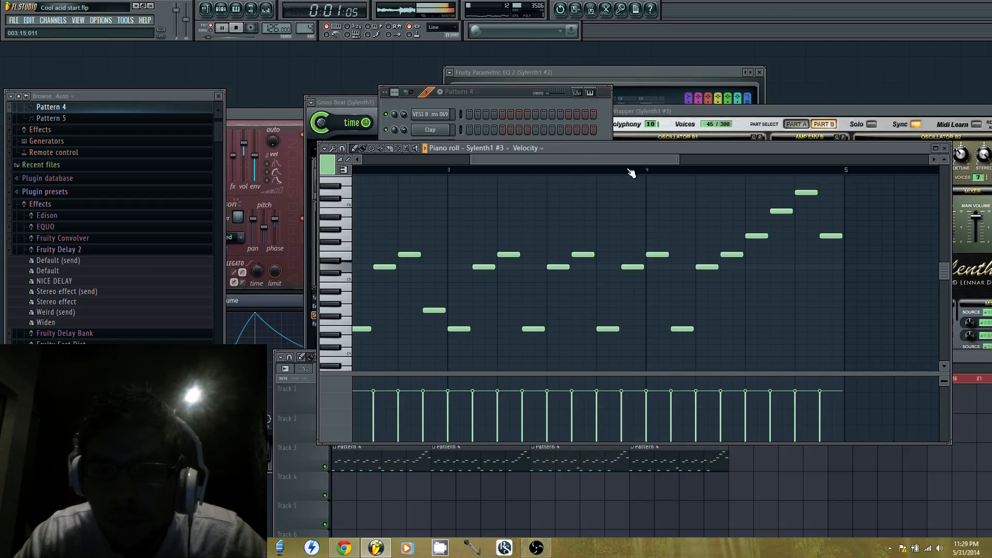
{"action": "key", "text": "space"}
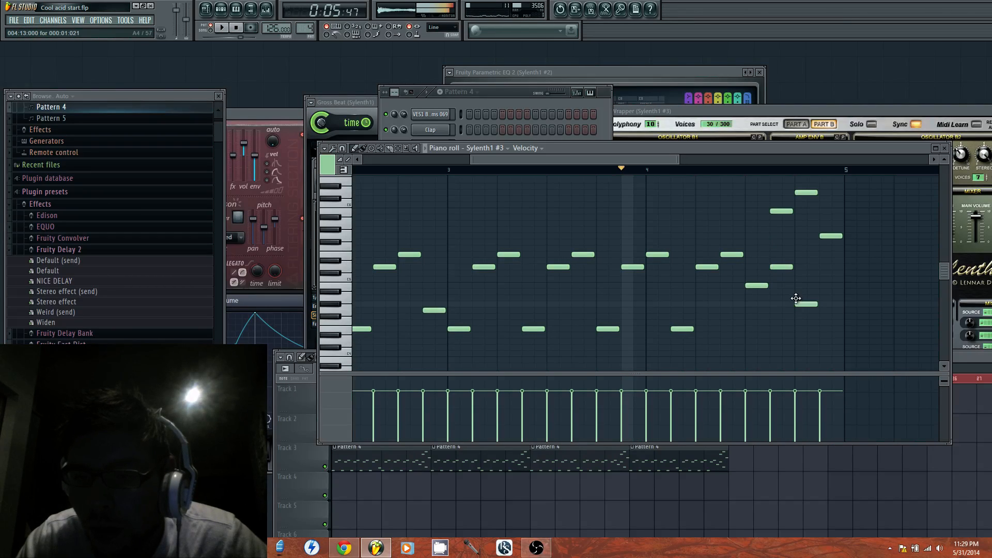
{"action": "right_click", "coordinate": [831, 235]}
{"action": "right_click", "coordinate": [806, 193]}
{"action": "right_click", "coordinate": [786, 211]}
{"action": "key", "text": "space"}
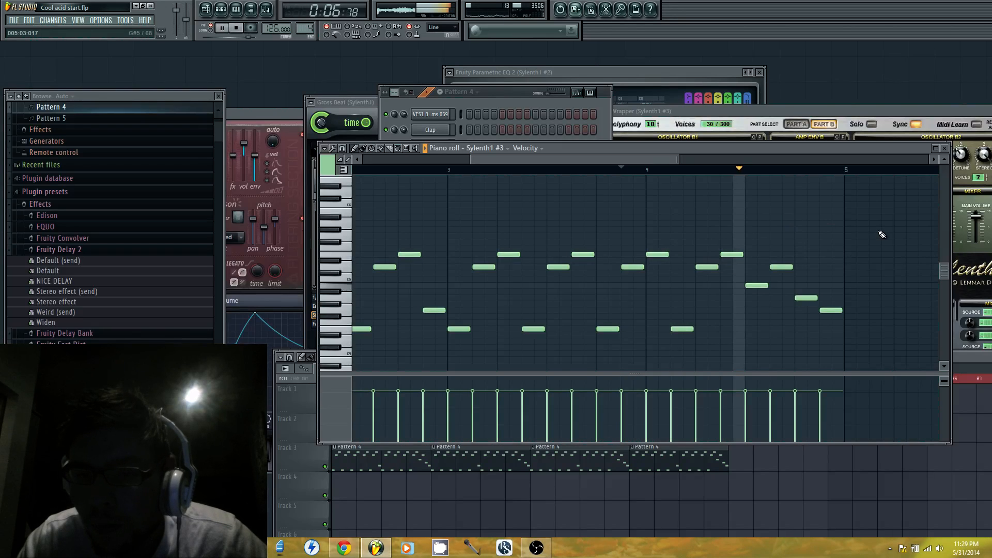
{"action": "key", "text": "space"}
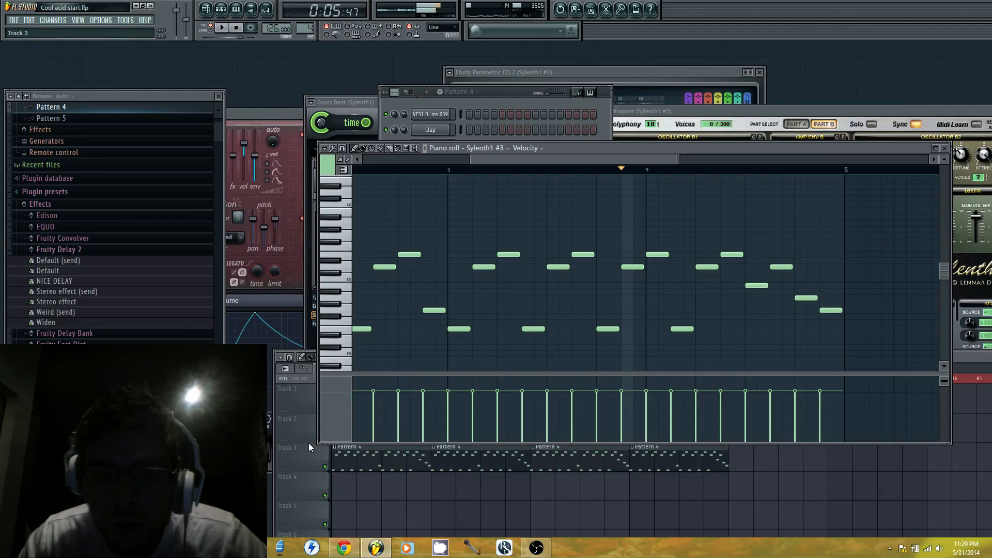
Play the arrangement while checking the livestream's YouTube comments in Chrome, then return to FL Studio and stop playback
{"action": "left_click", "coordinate": [308, 445]}
{"action": "key", "text": "space"}
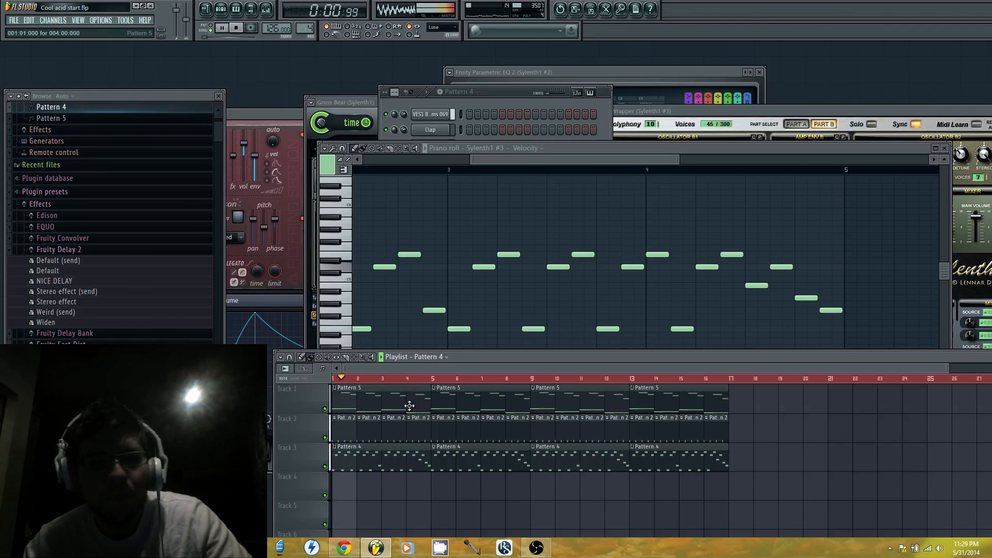
{"action": "left_click", "coordinate": [343, 548]}
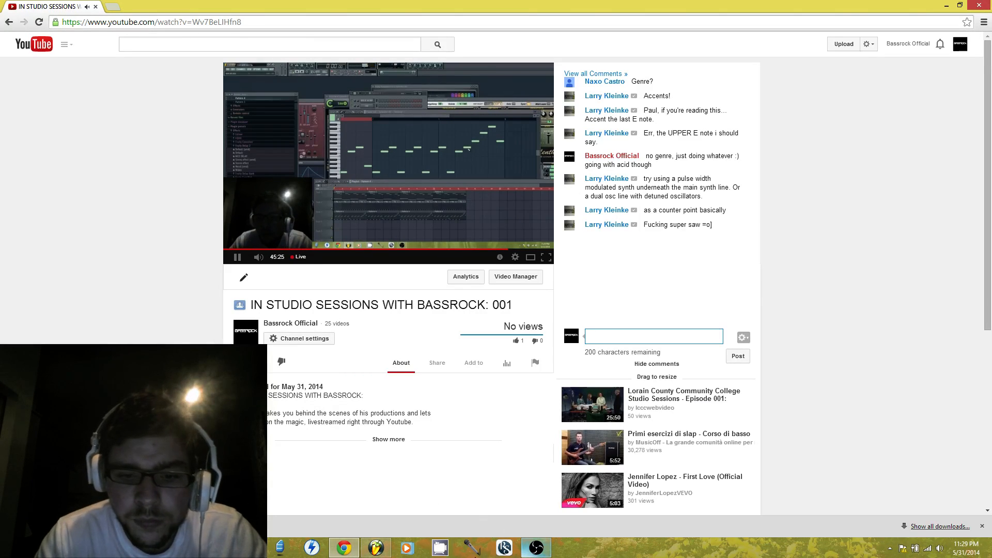
{"action": "left_click", "coordinate": [376, 548]}
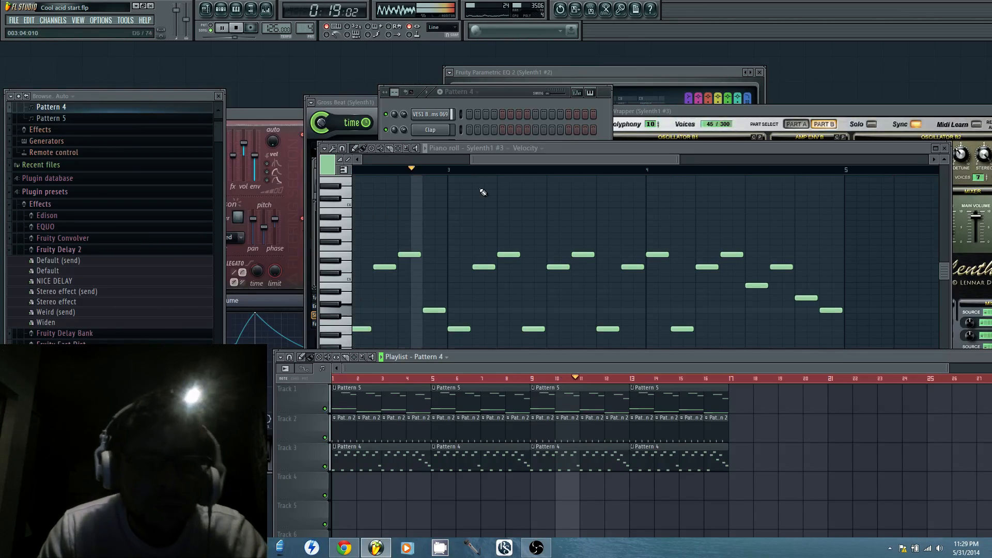
{"action": "key", "text": "space"}
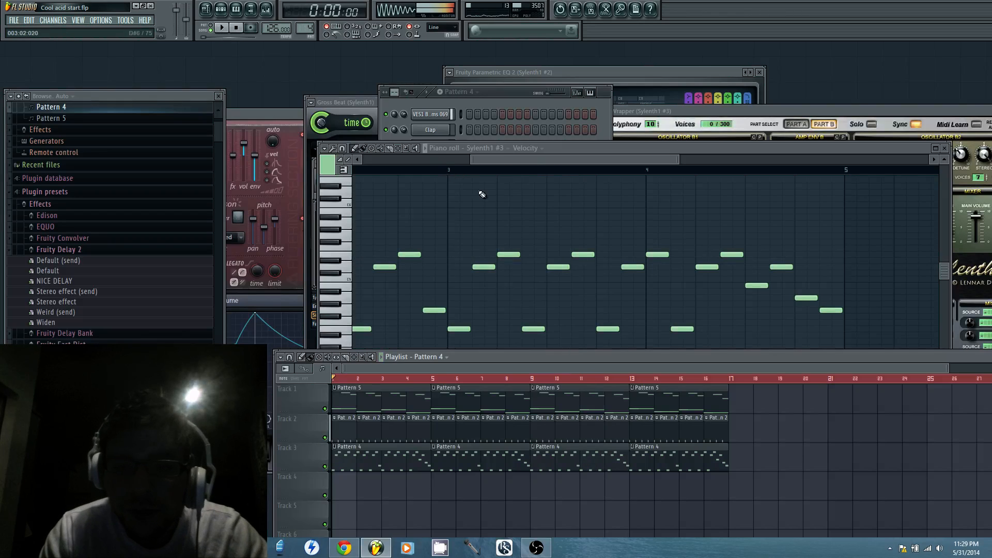
Listen to the arrangement with the channel rack open, select bars 1 to 16 and delete all Pattern 2 clips from Track 2
{"action": "left_click", "coordinate": [504, 105]}
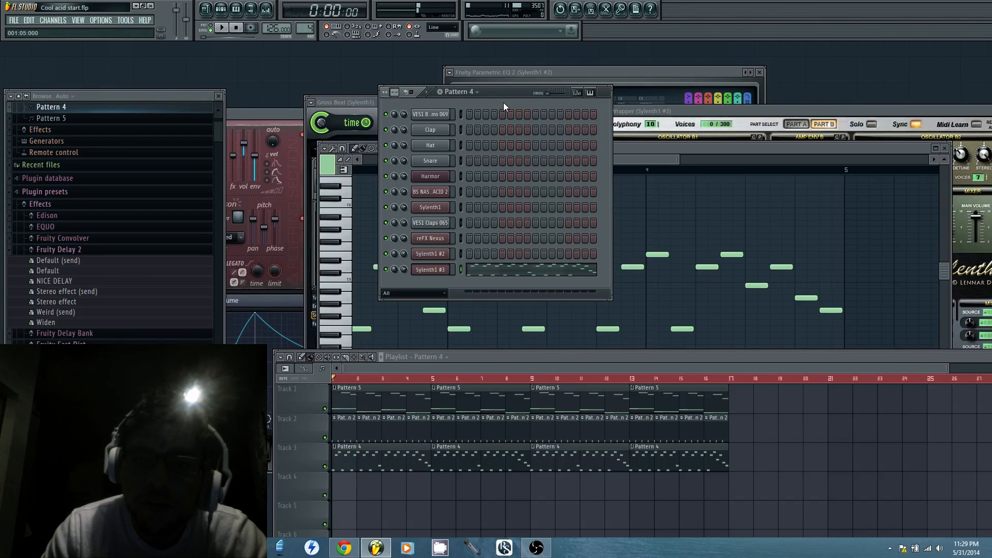
{"action": "key", "text": "space"}
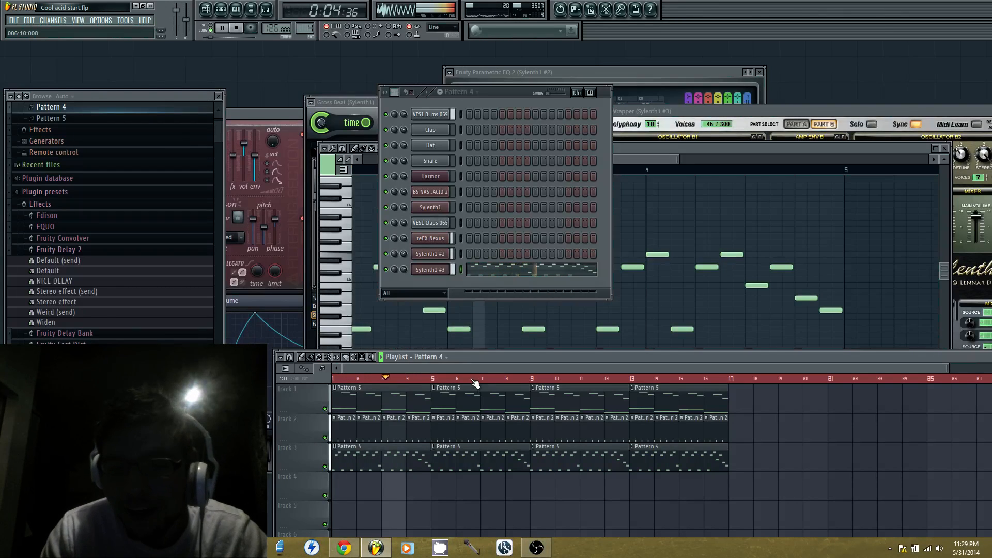
{"action": "key", "text": "space"}
{"action": "left_click_drag", "start_coordinate": [335, 381], "coordinate": [725, 358]}
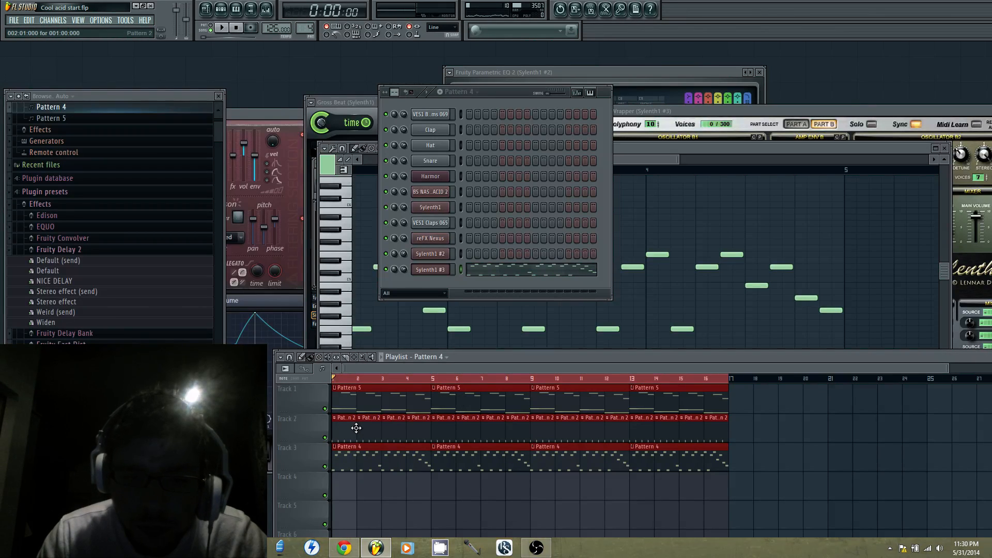
{"action": "left_click_drag", "start_coordinate": [356, 428], "coordinate": [406, 430]}
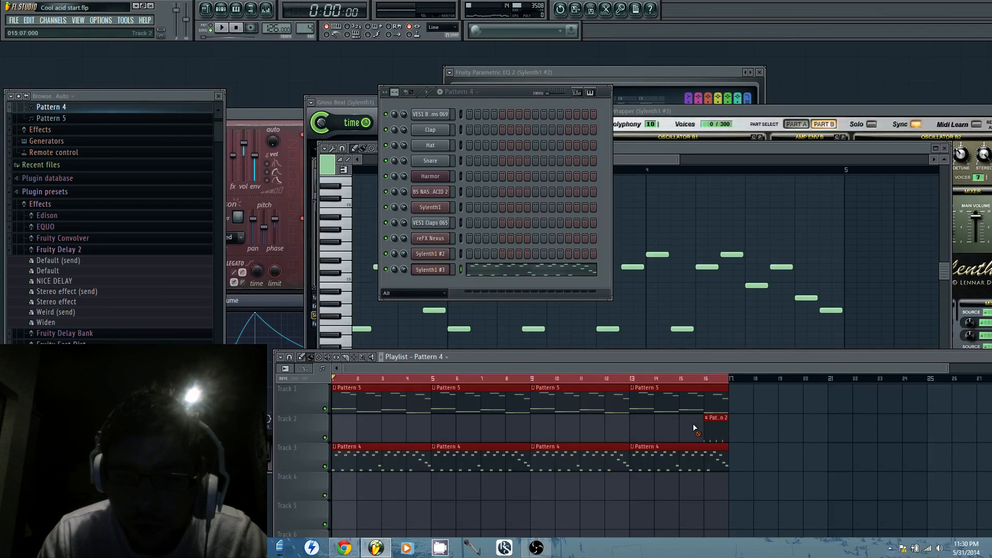
{"action": "key", "text": "space"}
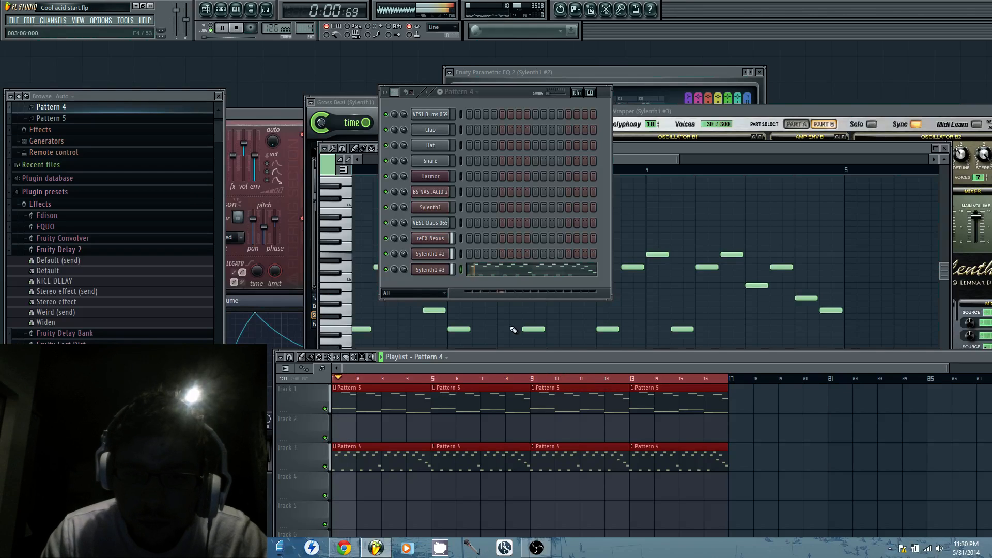
Lower the Sylenth1 #3 FilterCtl Cutoff to 18.99 Hz and create its automation clip on Track 2, rising to 100% at bar 17
{"action": "left_click", "coordinate": [443, 273]}
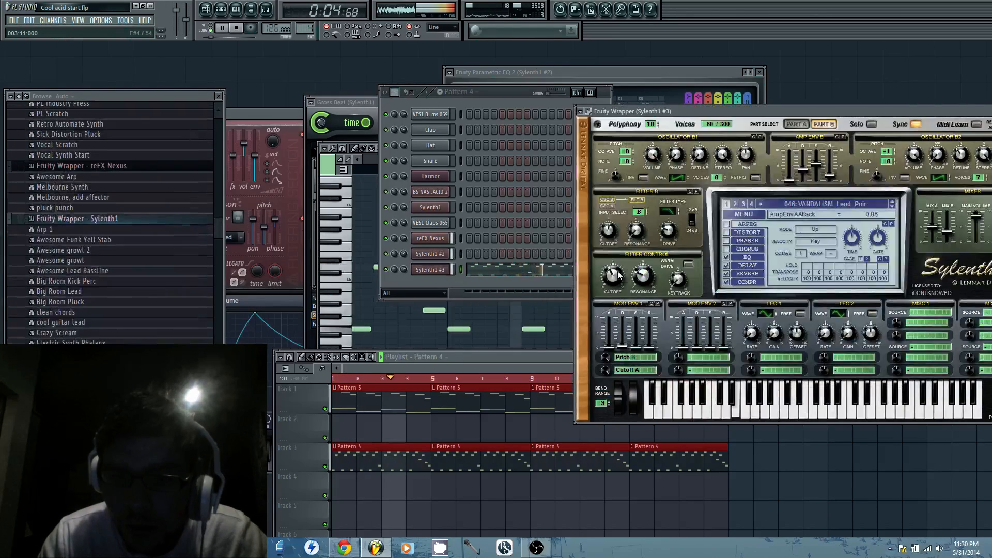
{"action": "left_click_drag", "start_coordinate": [617, 289], "coordinate": [617, 286]}
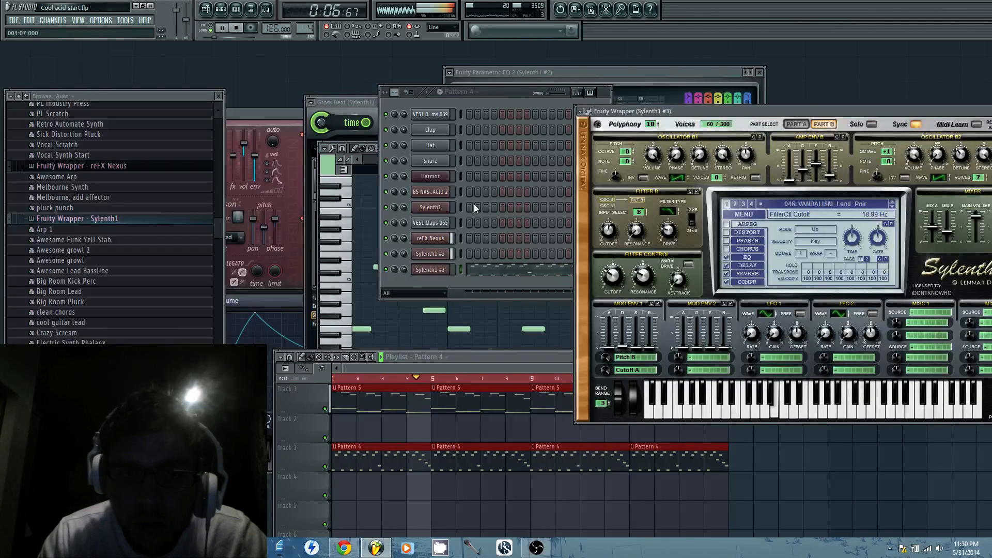
{"action": "left_click", "coordinate": [125, 20]}
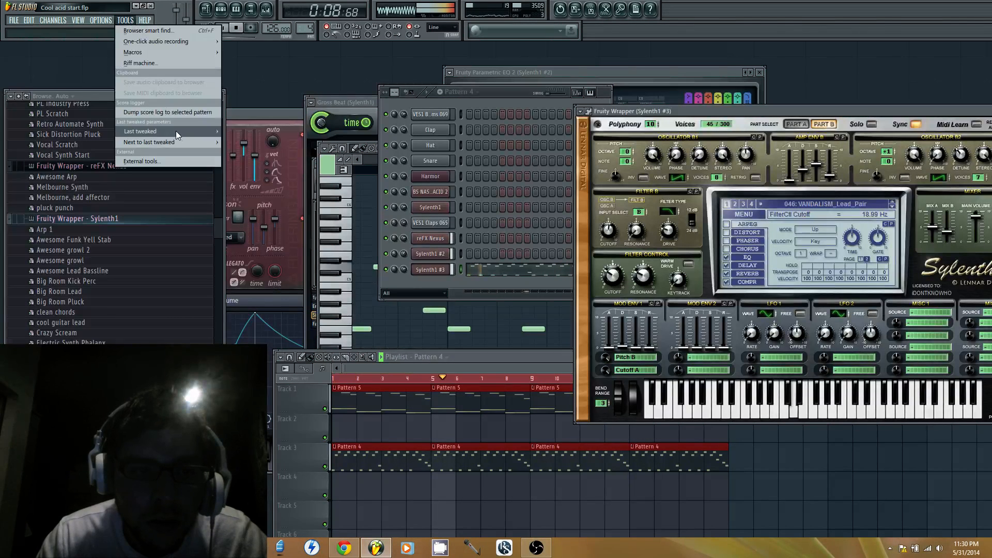
{"action": "mouse_move", "coordinate": [176, 132]}
{"action": "left_click", "coordinate": [265, 186]}
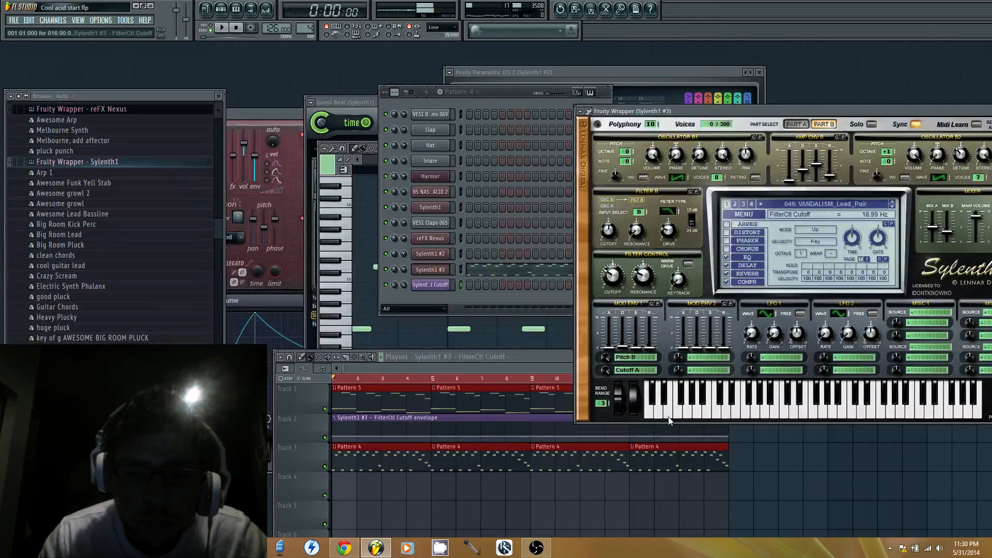
{"action": "left_click_drag", "start_coordinate": [729, 436], "coordinate": [732, 418]}
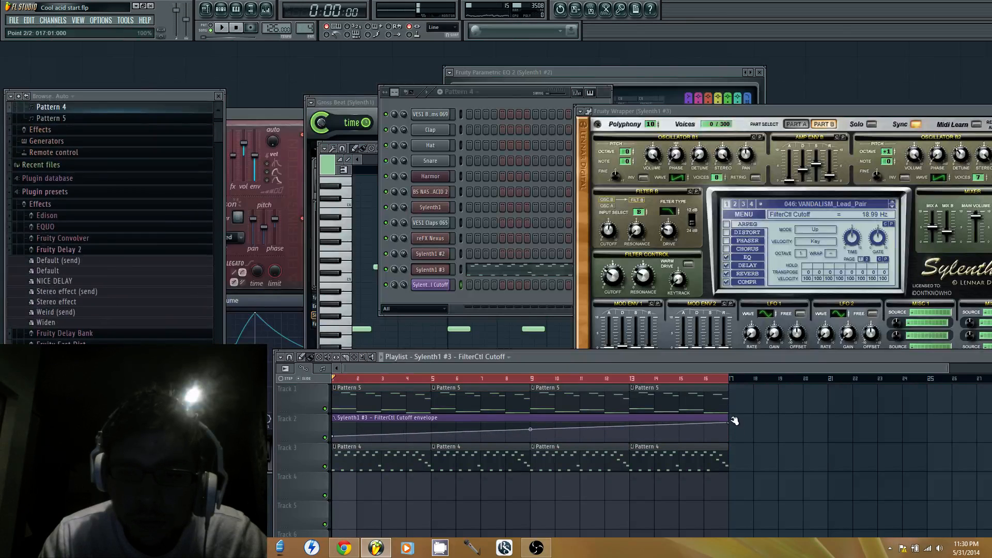
Move all Sylenth1 #2 notes out of Pattern 5 into the new Pattern 8
{"action": "double_click", "coordinate": [491, 405]}
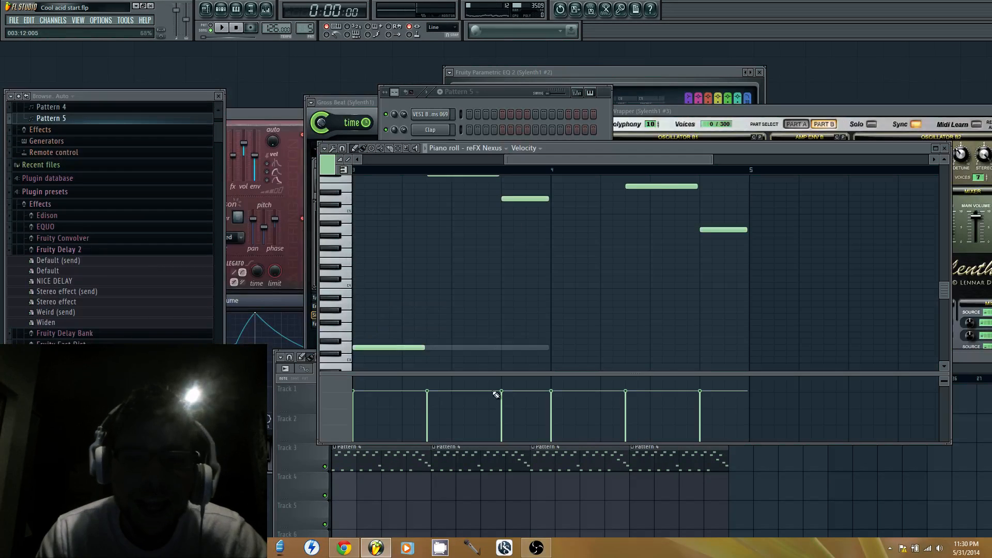
{"action": "left_click", "coordinate": [495, 91]}
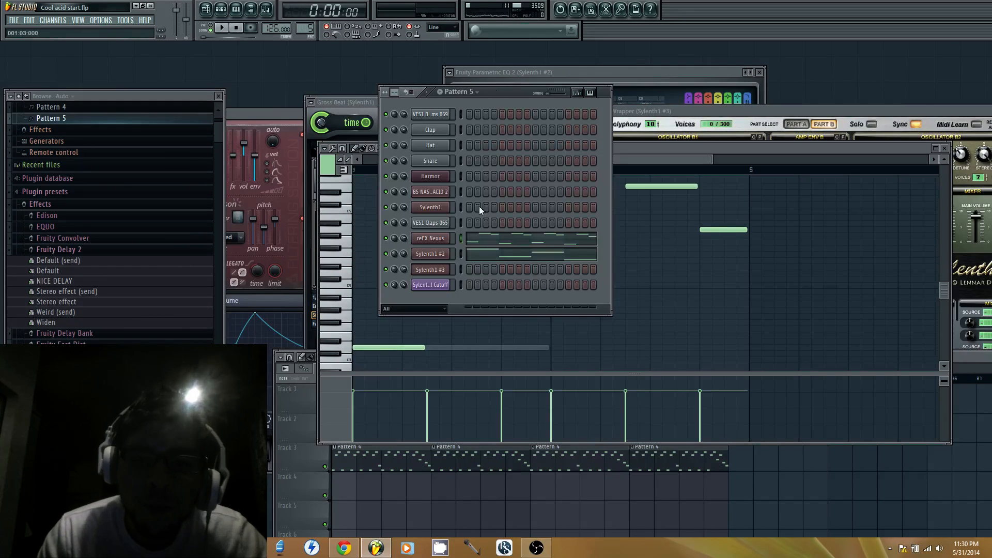
{"action": "right_click", "coordinate": [444, 253]}
{"action": "left_click", "coordinate": [470, 257]}
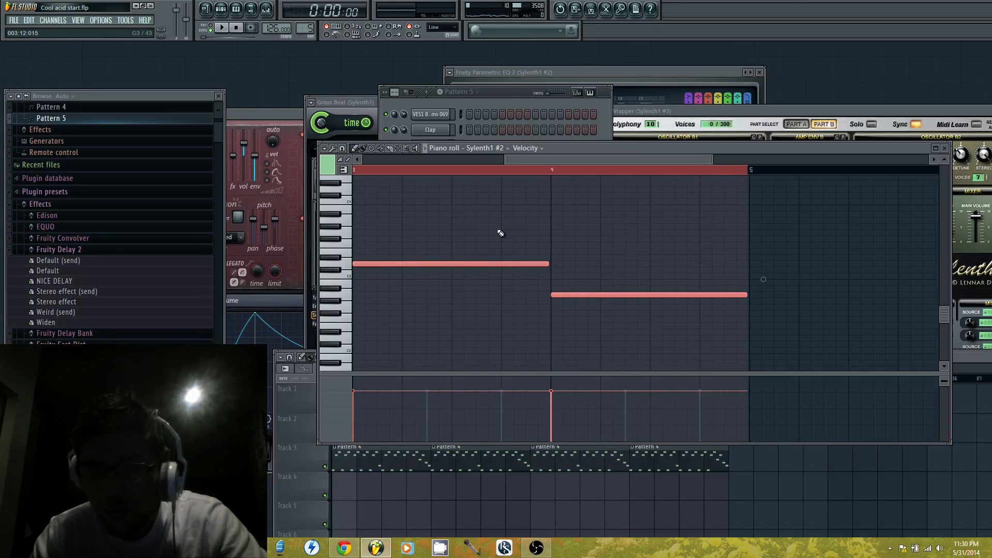
{"action": "left_click_drag", "start_coordinate": [533, 160], "coordinate": [16, 166]}
{"action": "key", "text": "Delete"}
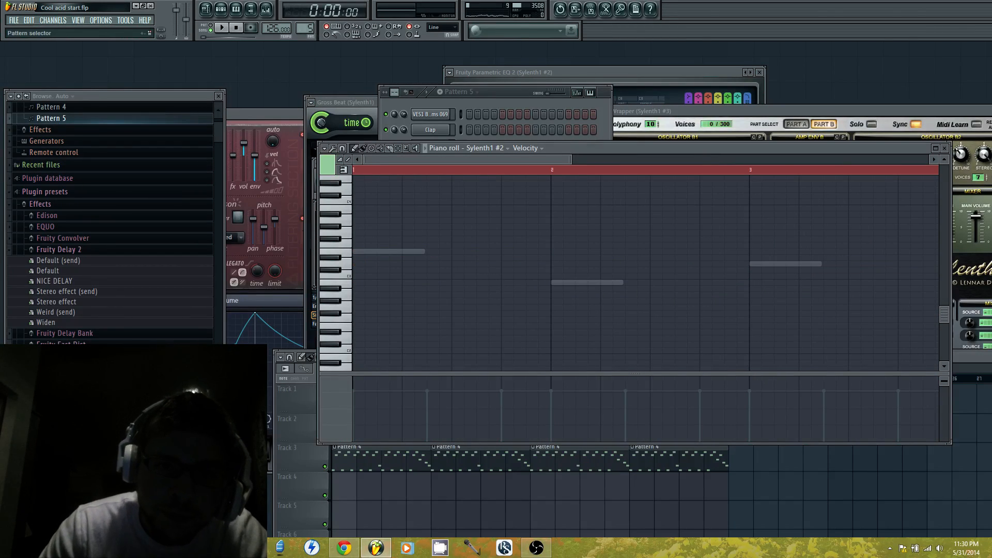
{"action": "key", "text": "F4"}
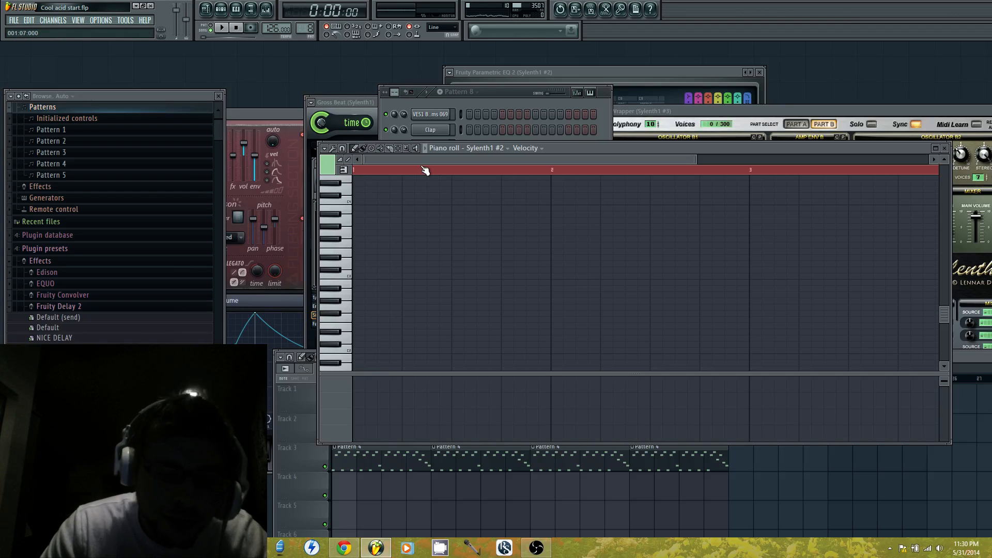
{"action": "key", "text": "ctrl+v"}
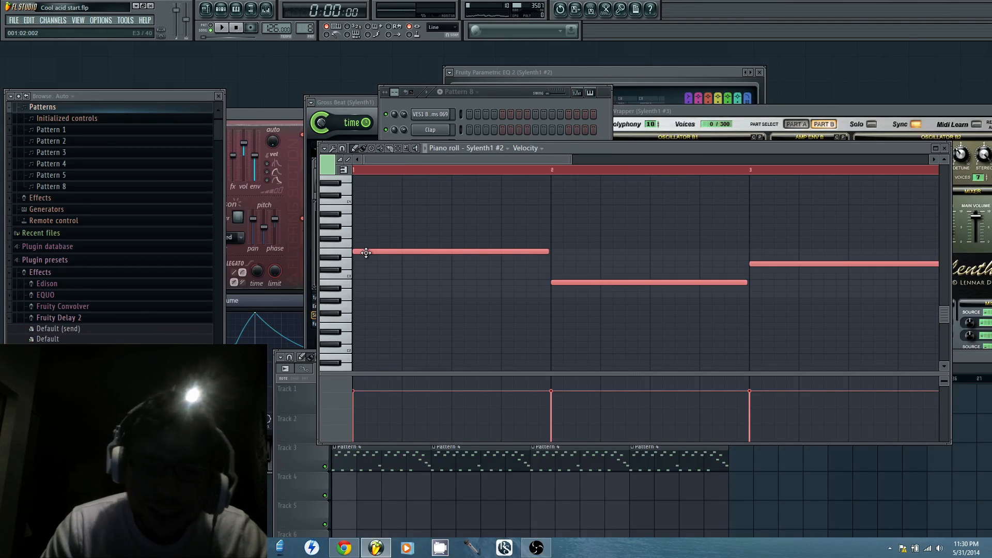
Fill Track 4 of the playlist with Pattern 8 clips across bars 1 to 16
{"action": "left_click", "coordinate": [299, 400]}
{"action": "scroll", "coordinate": [310, 413], "scroll_direction": "down", "scroll_amount": 2}
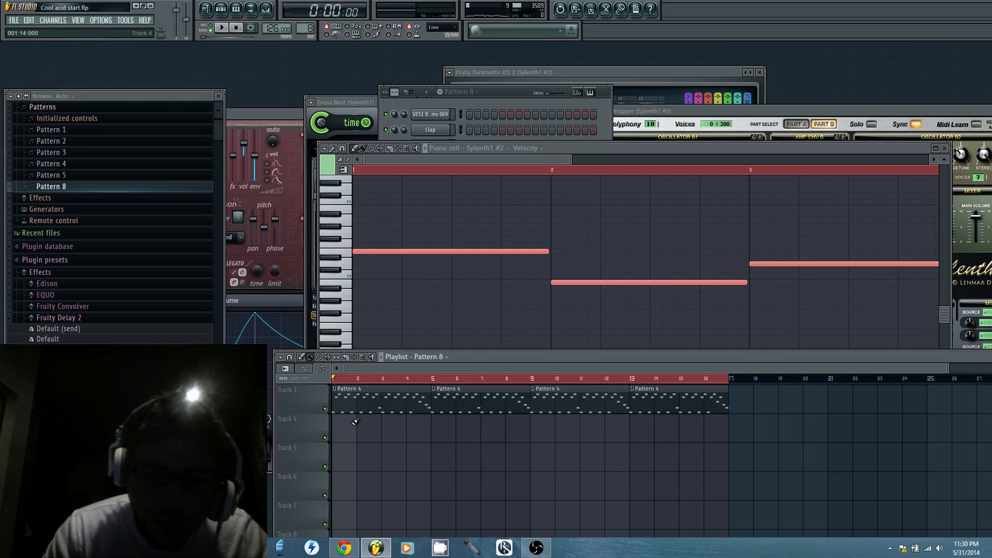
{"action": "left_click_drag", "start_coordinate": [336, 421], "coordinate": [634, 421]}
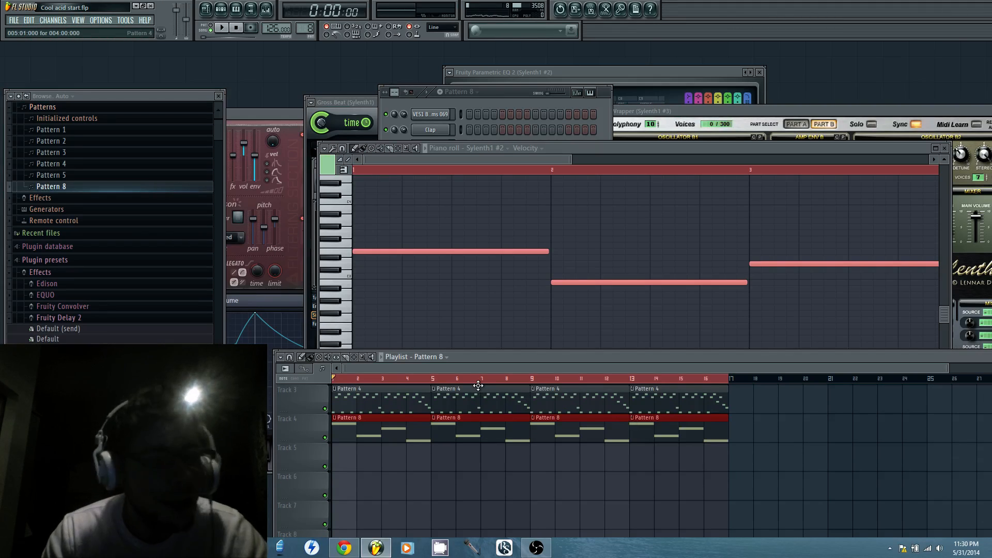
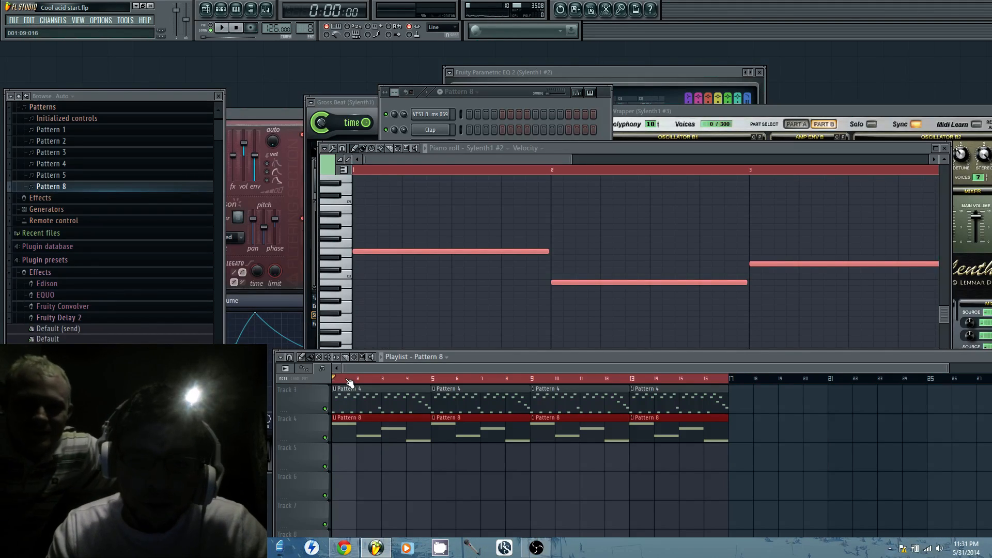
Play the arrangement and lower the bar 17 end point of the Sylenth1 #3 FilterCtl Cutoff automation to 71%
{"action": "key", "text": "space"}
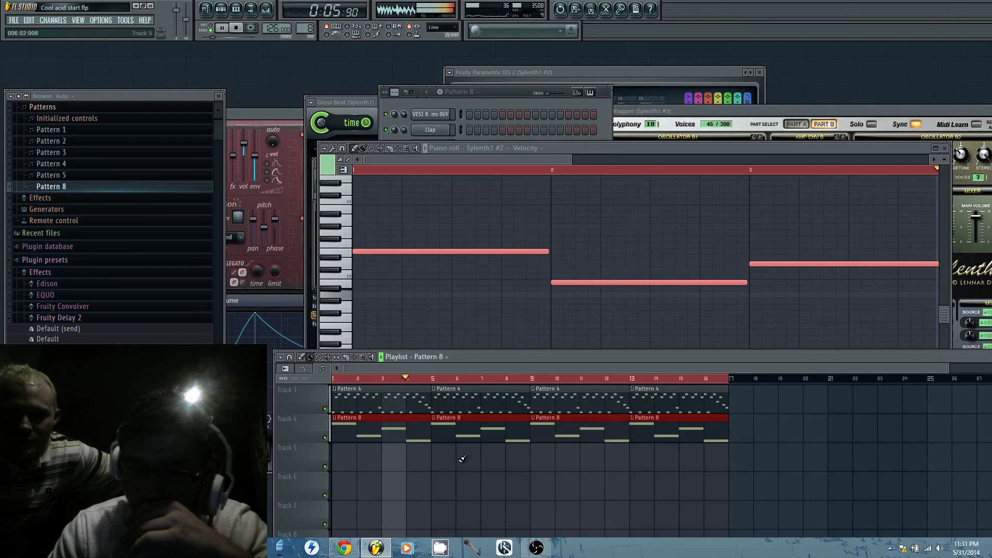
{"action": "scroll", "coordinate": [460, 454], "scroll_direction": "up", "scroll_amount": 2}
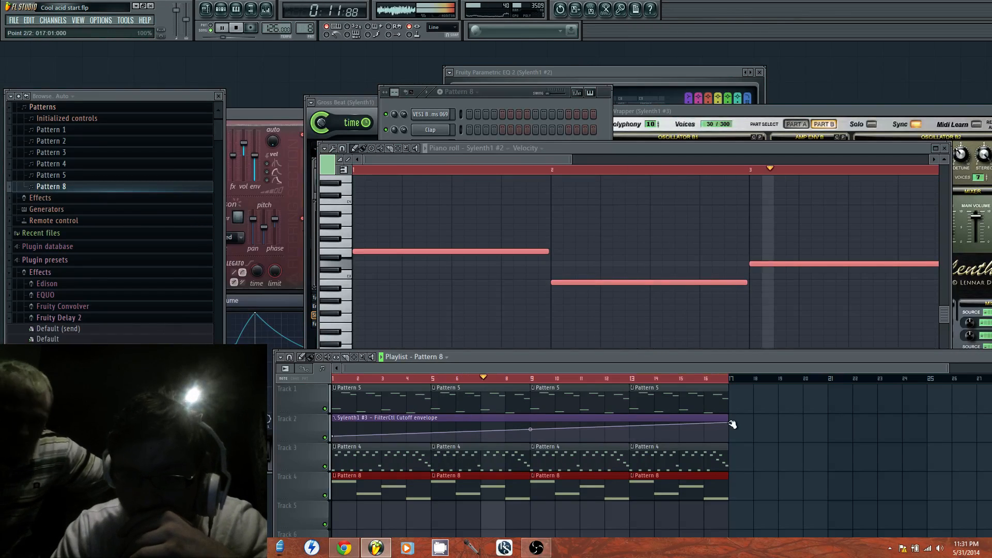
{"action": "left_click_drag", "start_coordinate": [731, 425], "coordinate": [731, 429]}
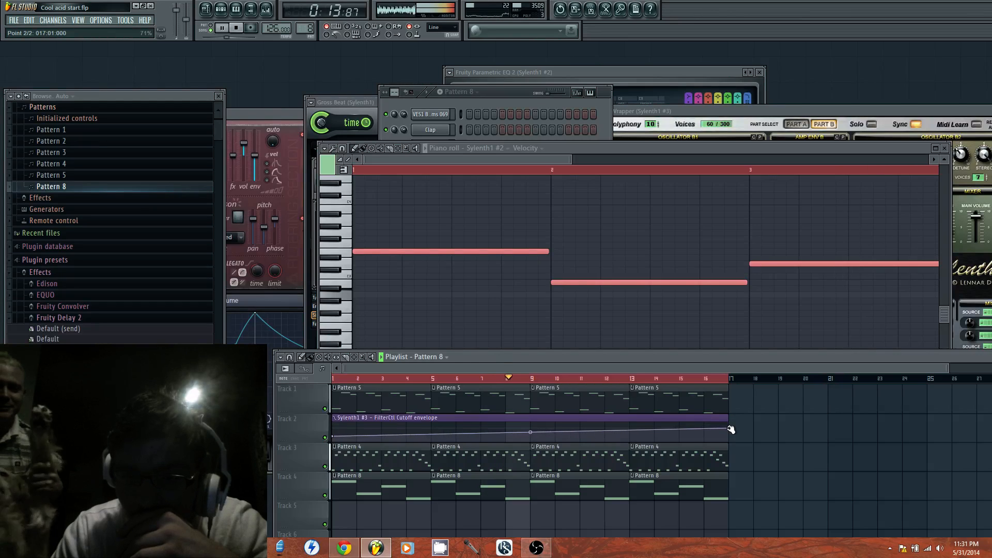
{"action": "left_click", "coordinate": [222, 28]}
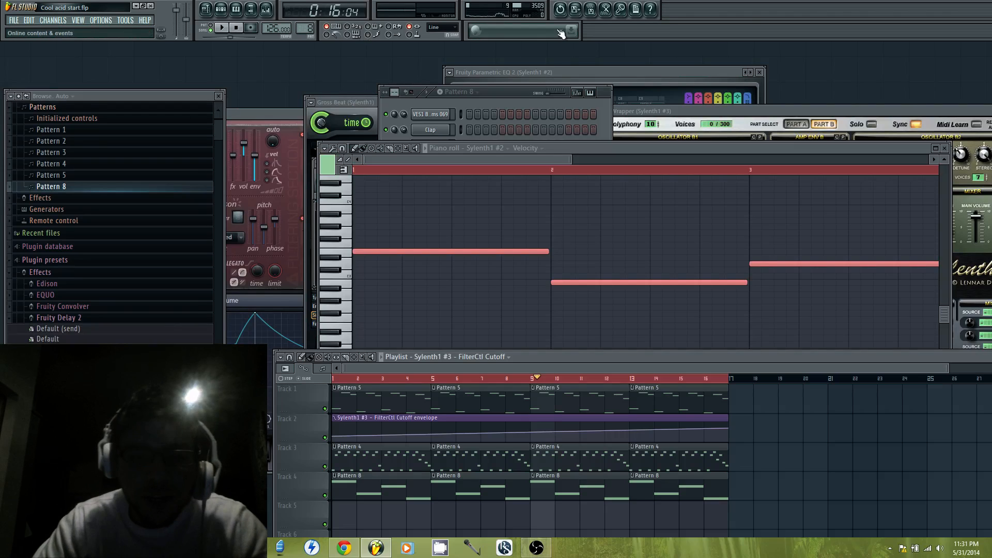
{"action": "left_click", "coordinate": [350, 384]}
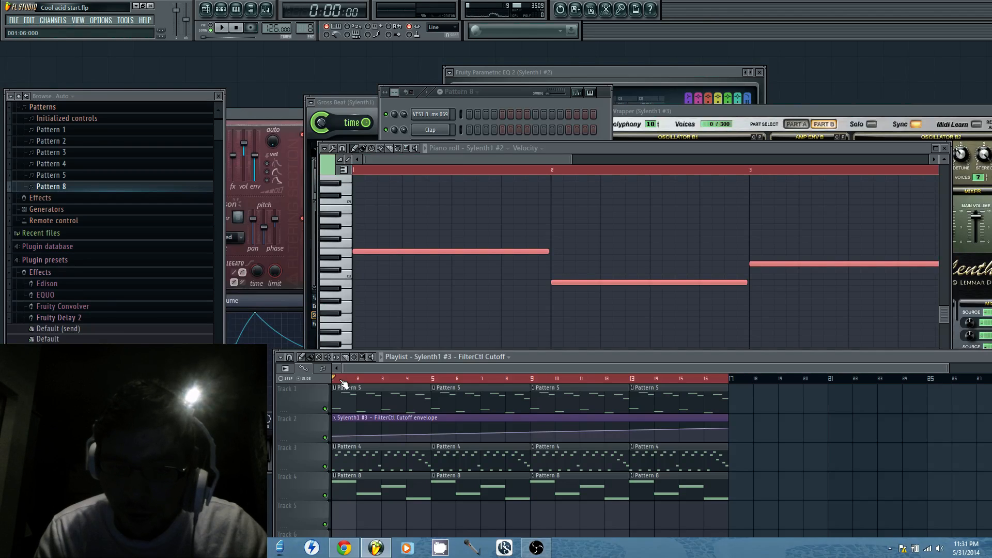
Select bars 1 to 16 in the playlist and assign Pattern 5's reFX Nexus channel to mixer insert 9
{"action": "left_click_drag", "start_coordinate": [342, 382], "coordinate": [722, 370]}
{"action": "double_click", "coordinate": [717, 396]}
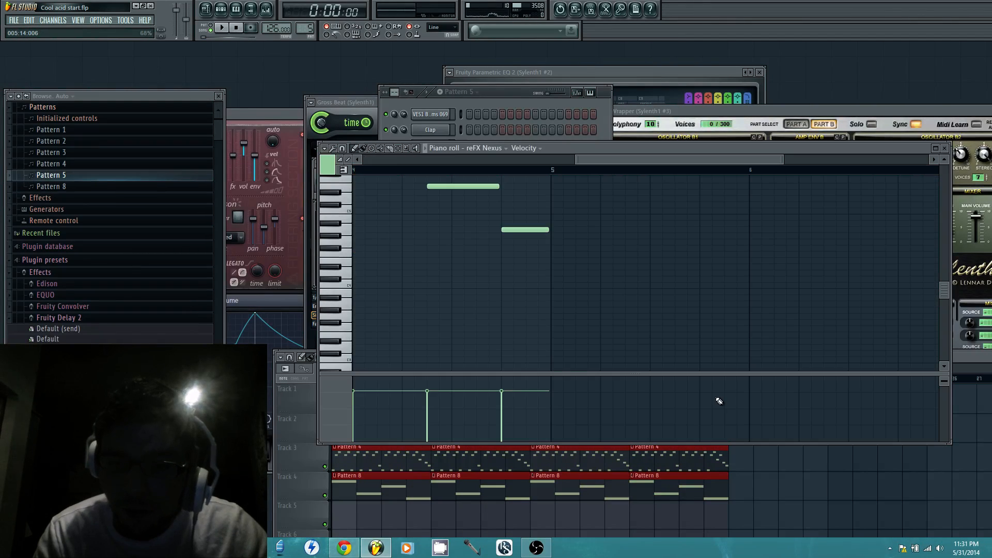
{"action": "left_click", "coordinate": [503, 100]}
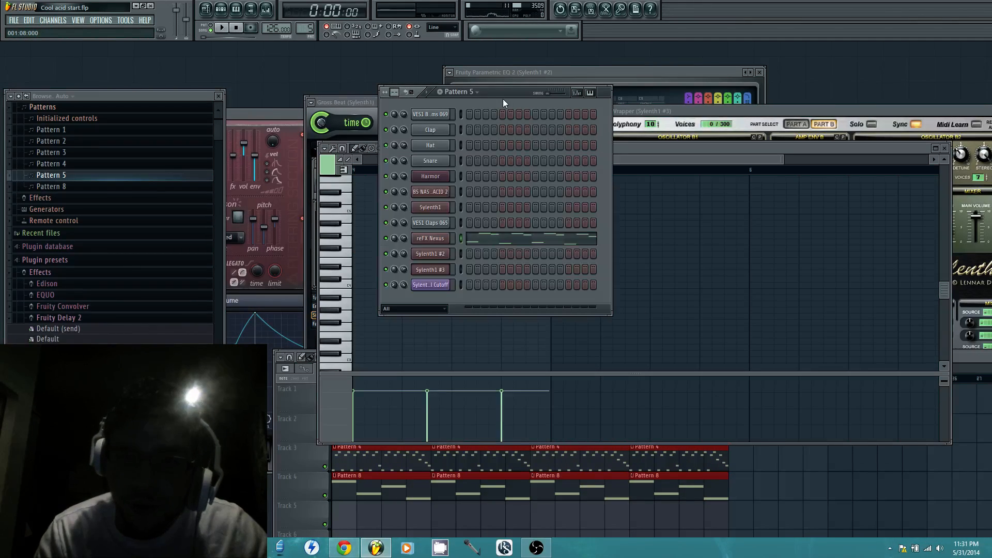
{"action": "left_click", "coordinate": [438, 239]}
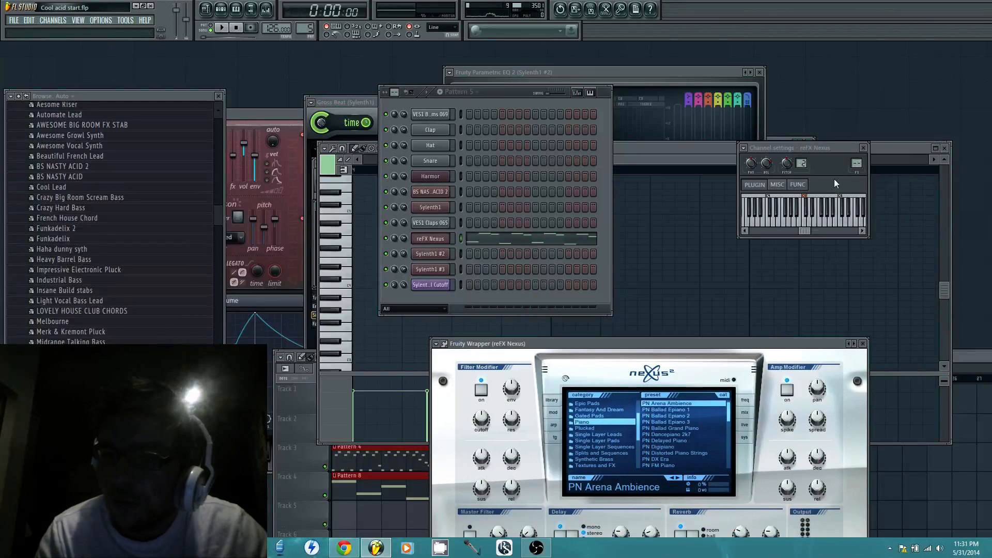
{"action": "left_click", "coordinate": [744, 148]}
{"action": "left_click", "coordinate": [764, 175]}
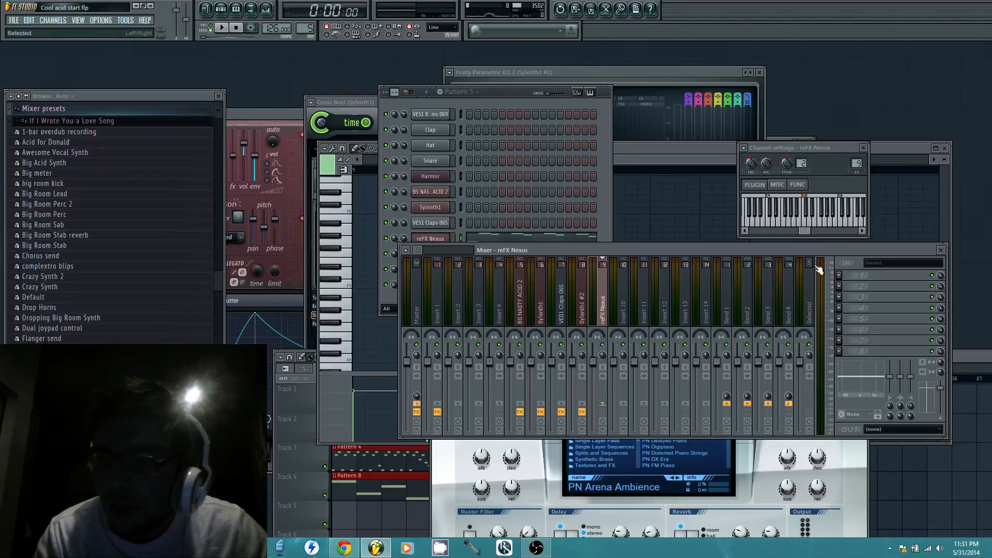
Add Fruity Parametric EQ 2 to the reFX Nexus insert, set band 7 to low pass and raise its frequency to maximum
{"action": "left_click", "coordinate": [838, 275]}
{"action": "left_click", "coordinate": [901, 478]}
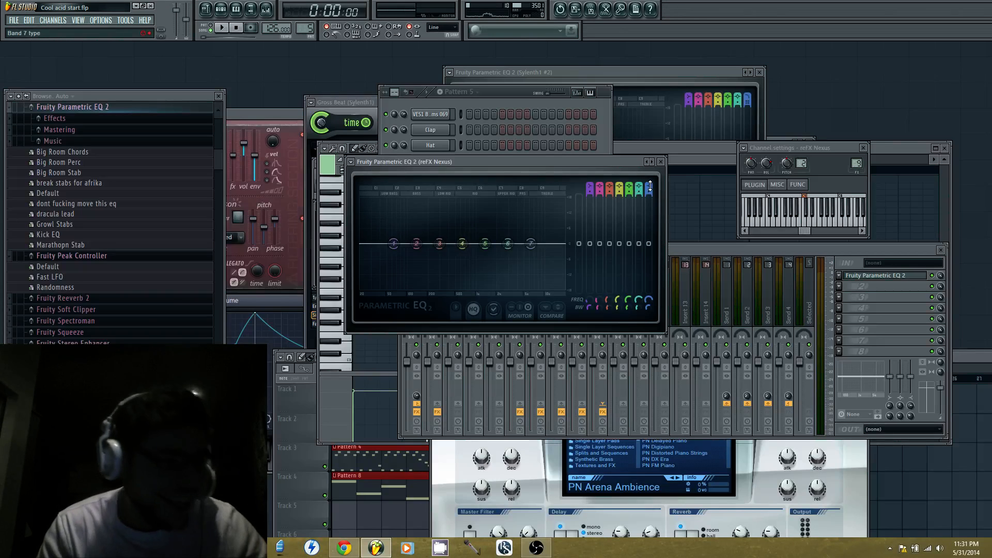
{"action": "scroll", "coordinate": [649, 188], "scroll_direction": "up", "scroll_amount": 6}
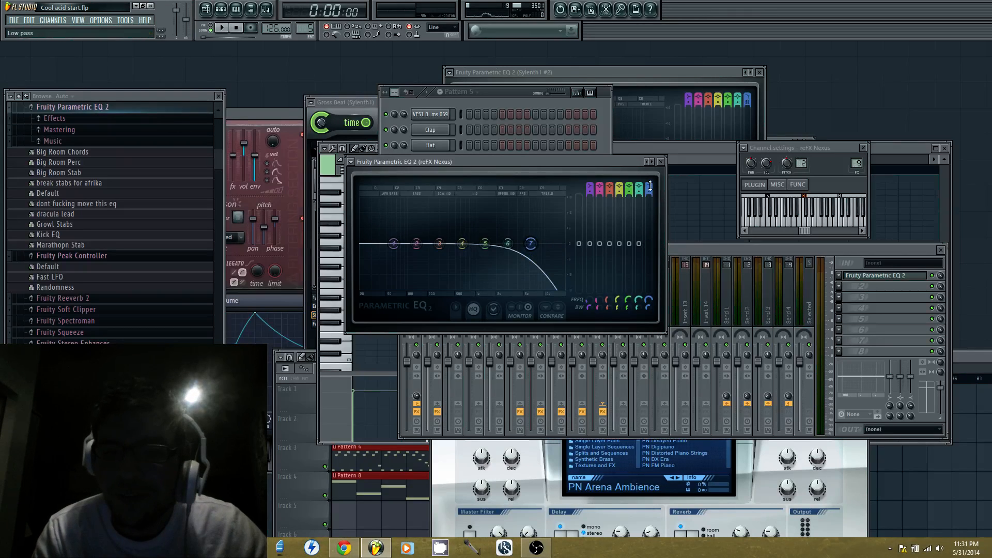
{"action": "left_click_drag", "start_coordinate": [533, 242], "coordinate": [565, 244]}
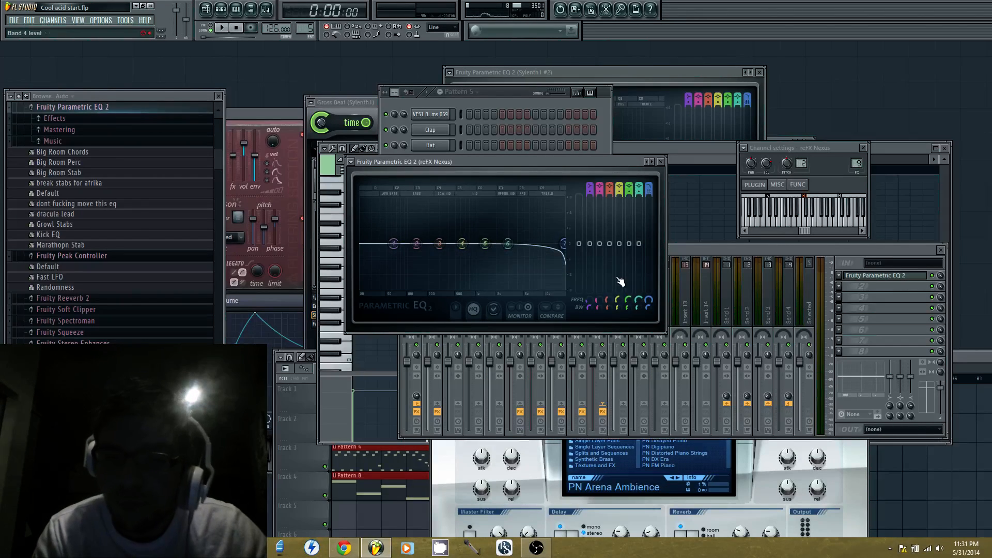
Create an automation clip for the reFX Nexus EQ's band 7 frequency on Track 5 and lower its start point
{"action": "right_click", "coordinate": [648, 302]}
{"action": "left_click", "coordinate": [684, 367]}
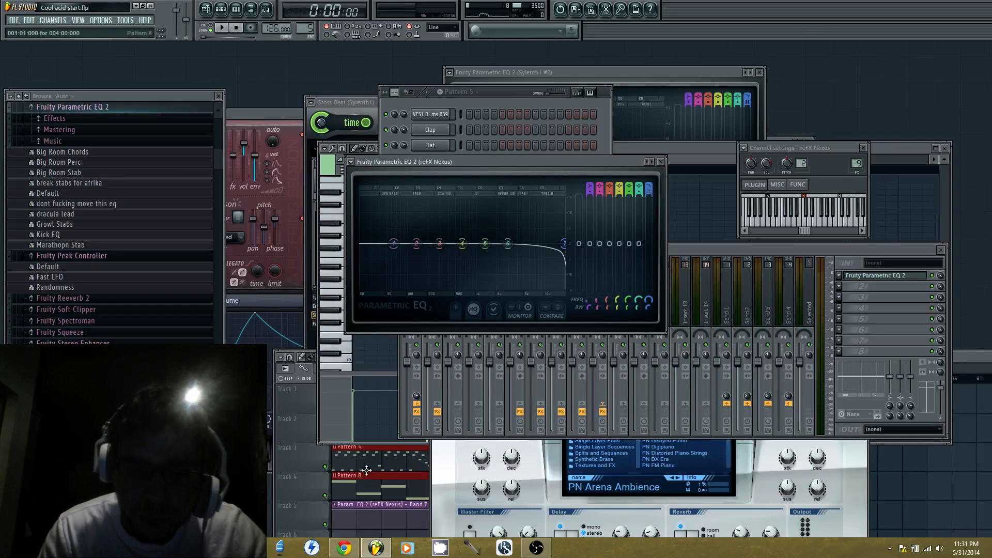
{"action": "left_click", "coordinate": [304, 481]}
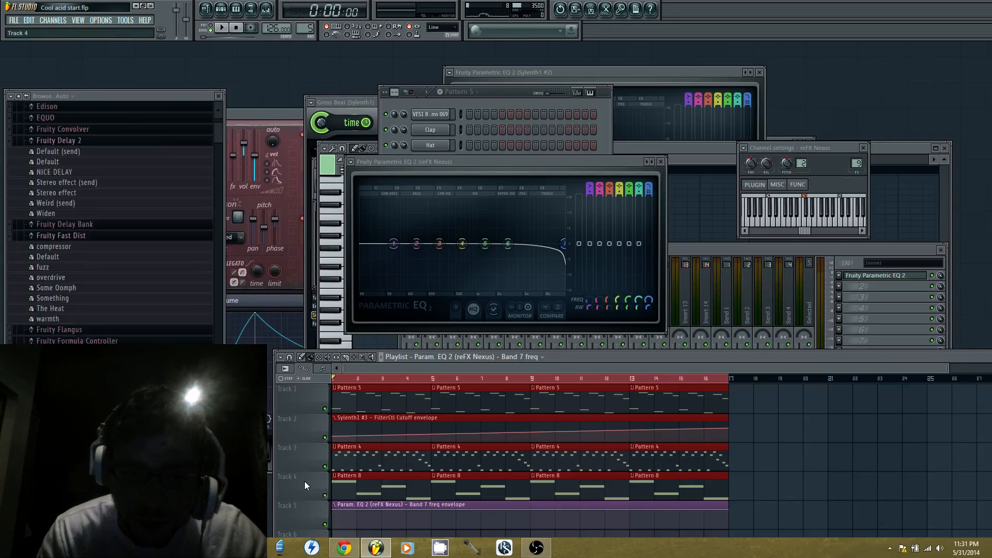
{"action": "left_click", "coordinate": [334, 507]}
{"action": "left_click", "coordinate": [324, 507]}
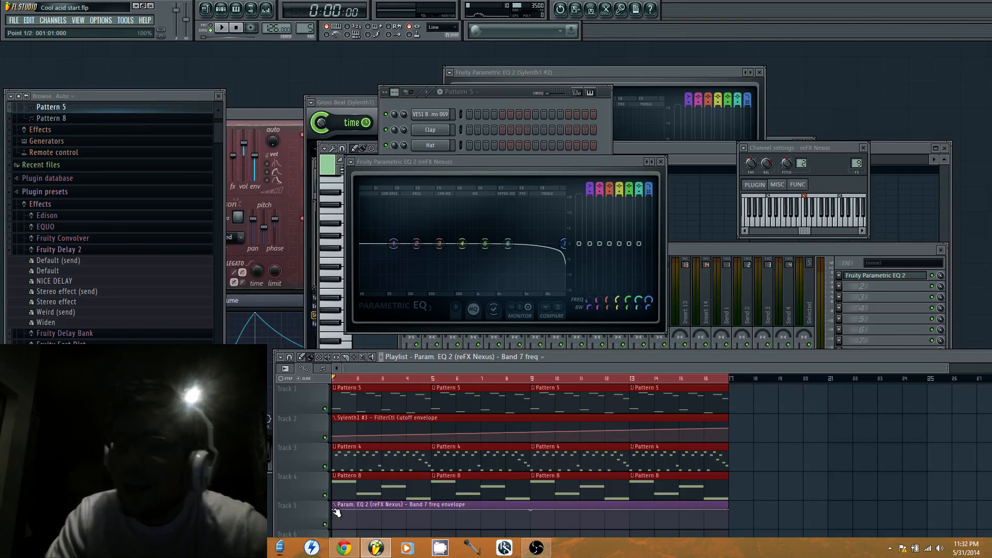
{"action": "left_click_drag", "start_coordinate": [336, 511], "coordinate": [328, 520]}
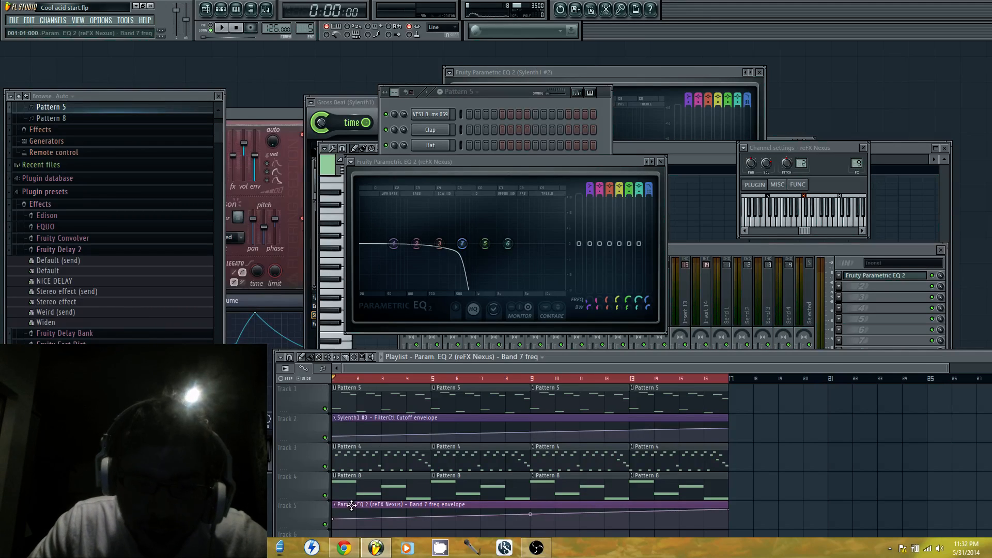
Fine-tune the start point of the Band 7 freq automation on Track 5, trying 24% and raising it slightly between playbacks
{"action": "key", "text": "space"}
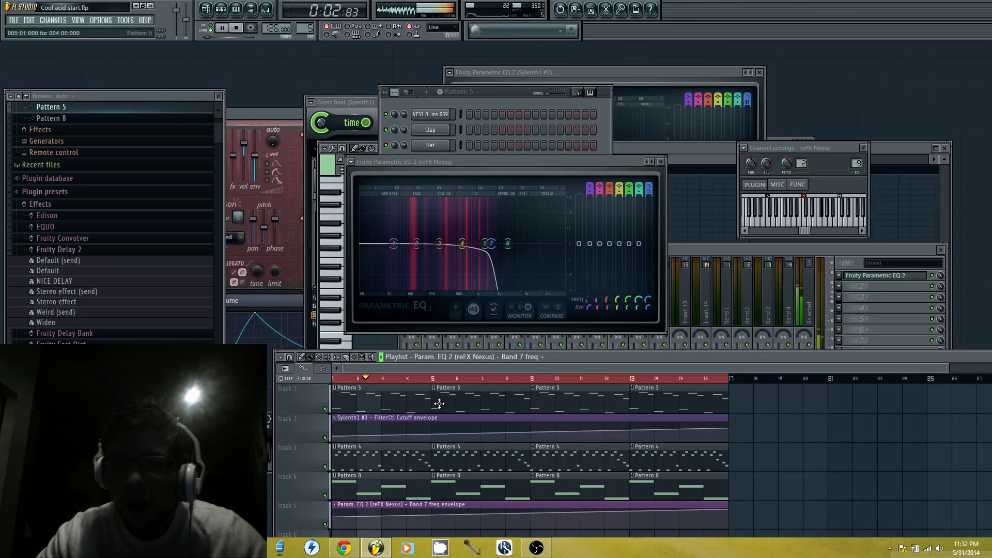
{"action": "key", "text": "space"}
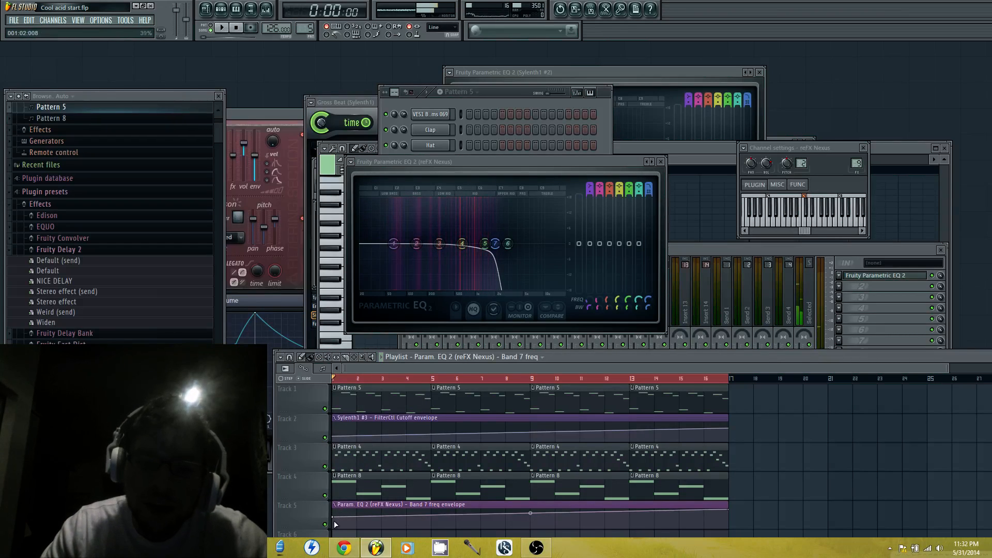
{"action": "left_click_drag", "start_coordinate": [336, 519], "coordinate": [327, 527]}
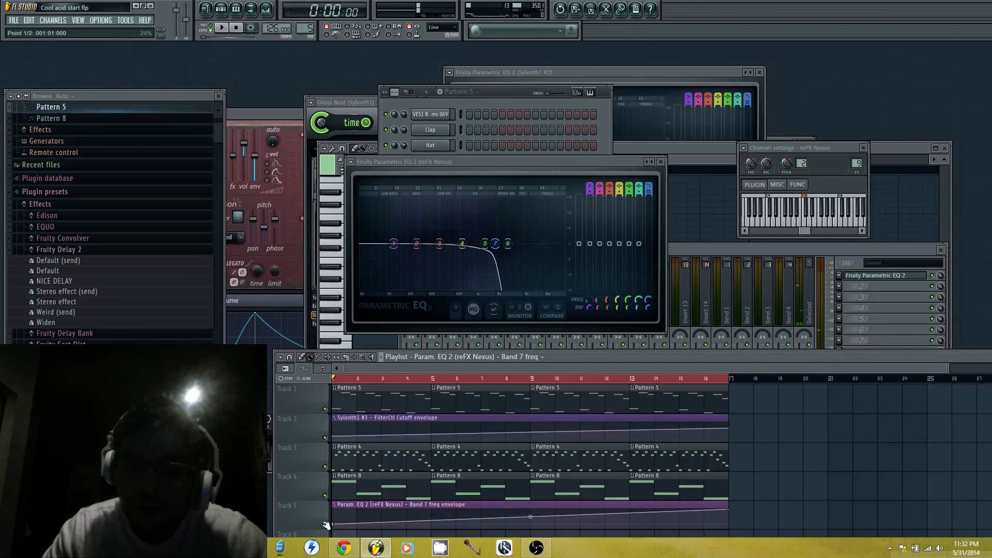
{"action": "key", "text": "space"}
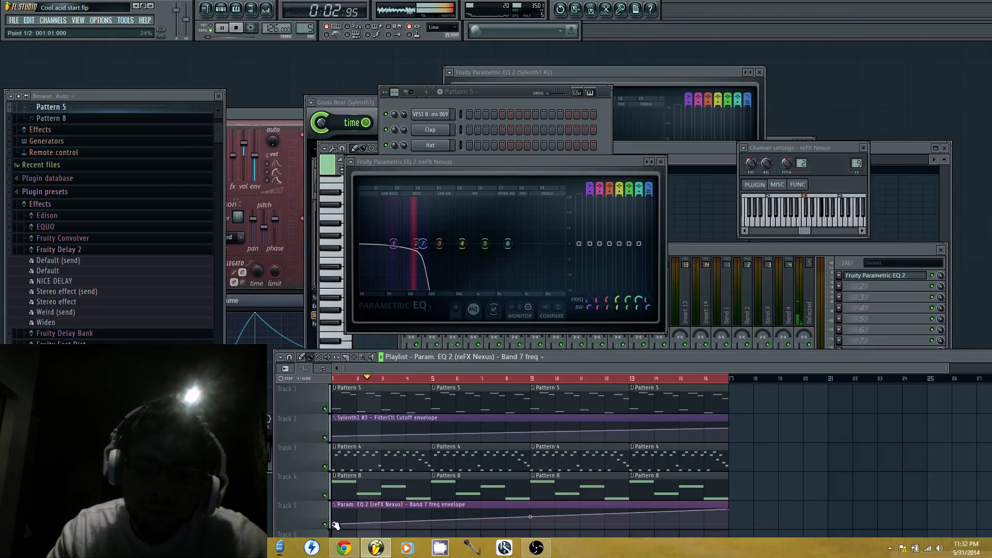
{"action": "key", "text": "space"}
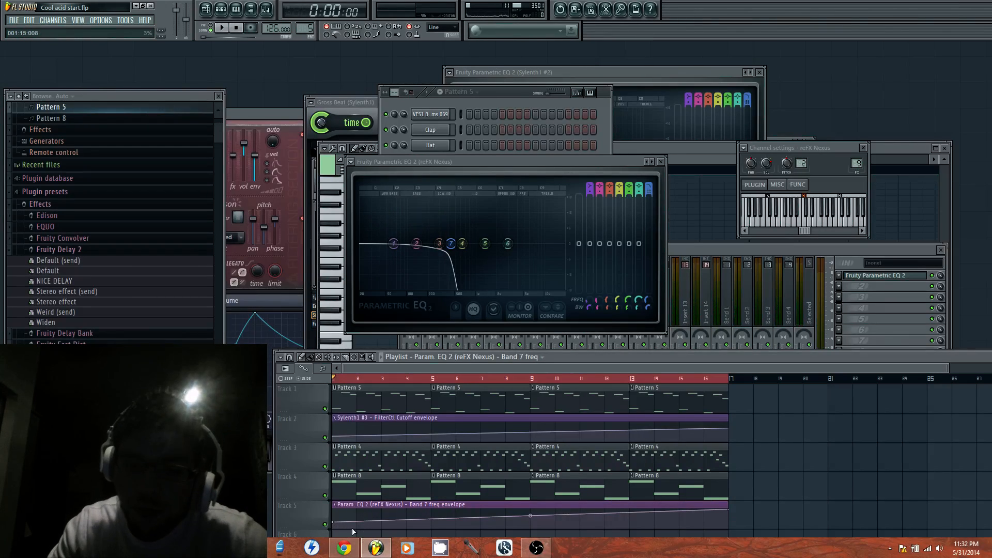
{"action": "left_click_drag", "start_coordinate": [338, 524], "coordinate": [336, 522]}
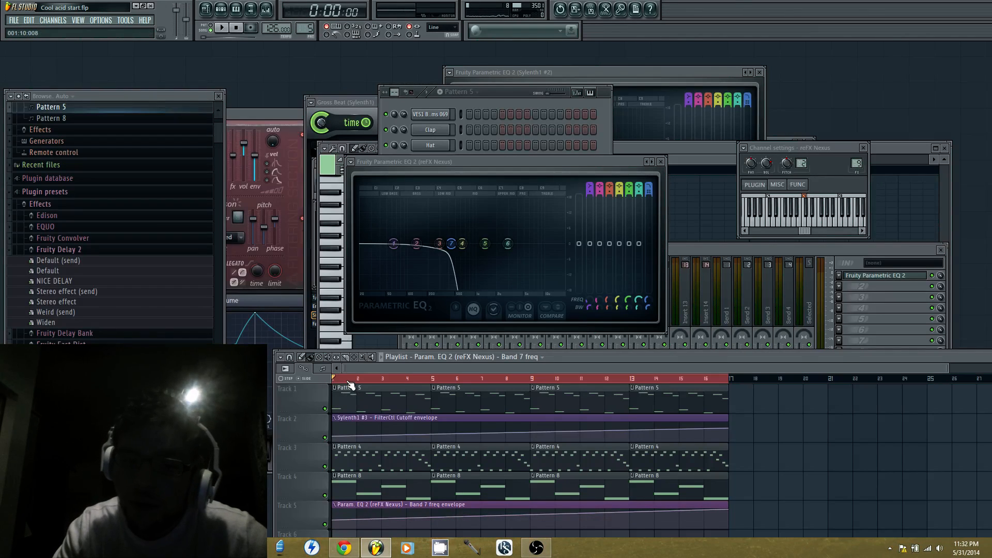
{"action": "key", "text": "space"}
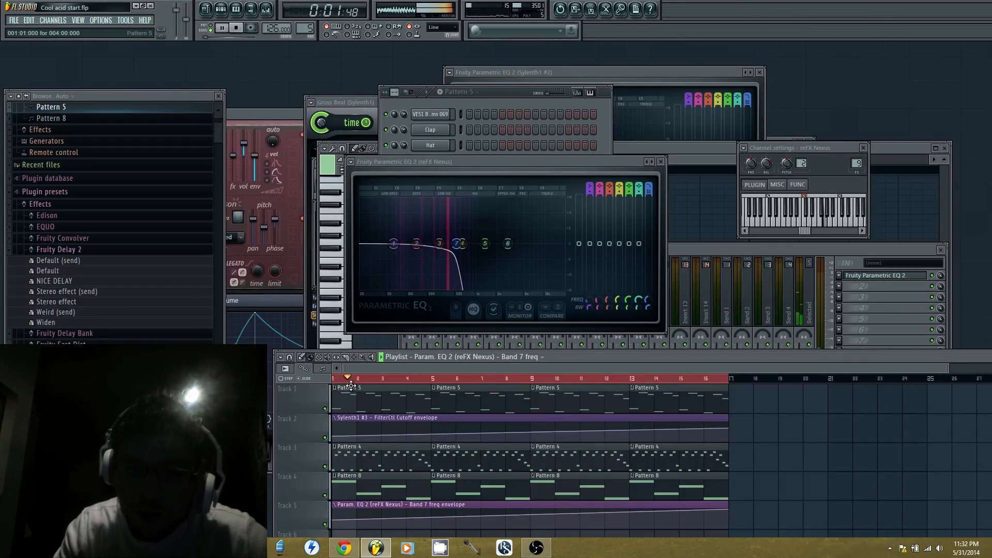
{"action": "key", "text": "space"}
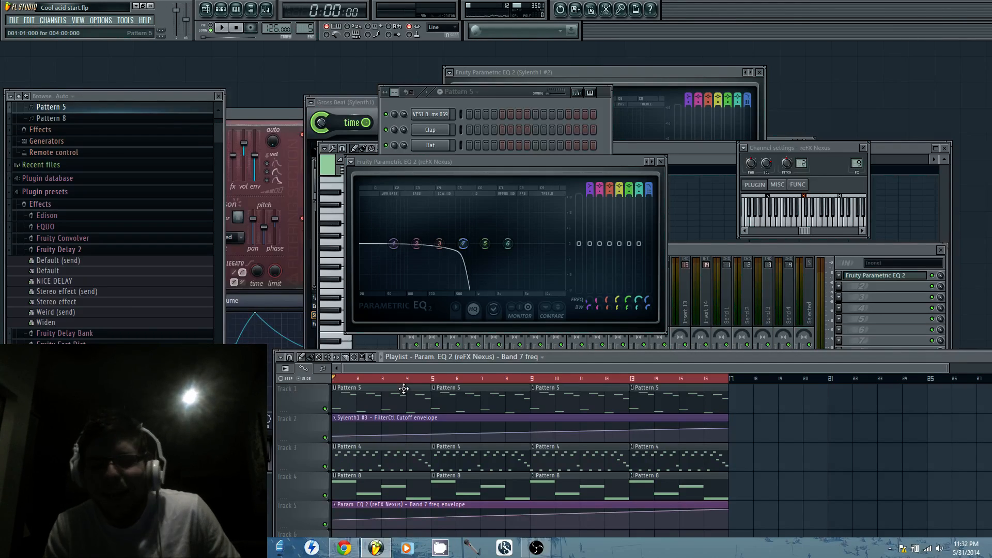
During playback, try the Sylenth1 #3 FilterCtl Cutoff start point on Track 2 at 42%, and lower it slightly again
{"action": "left_click", "coordinate": [495, 311]}
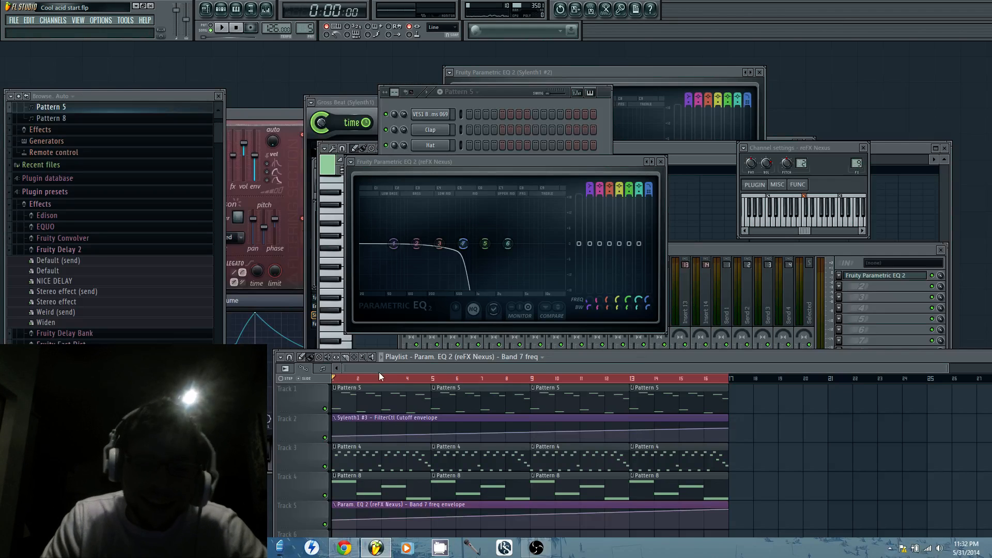
{"action": "key", "text": "space"}
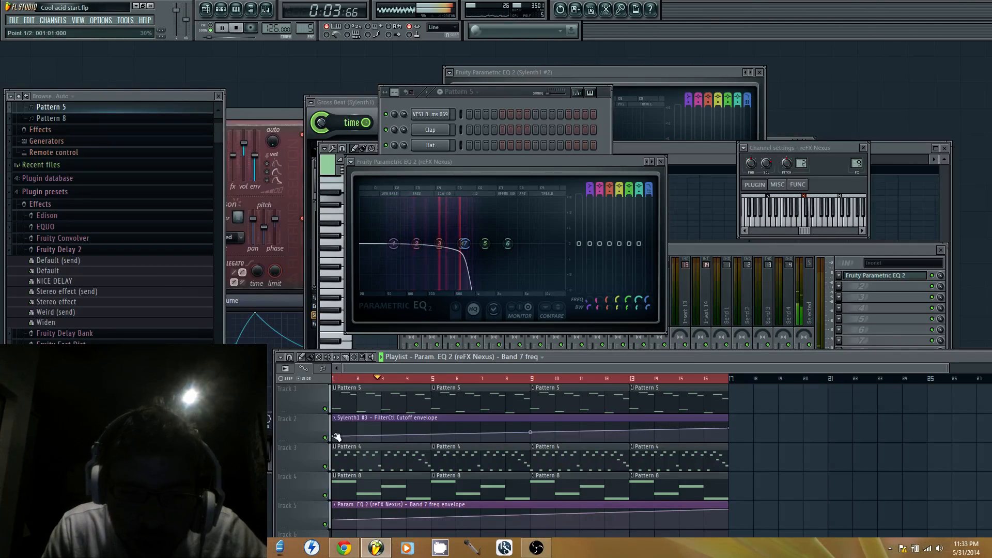
{"action": "left_click_drag", "start_coordinate": [332, 436], "coordinate": [333, 433]}
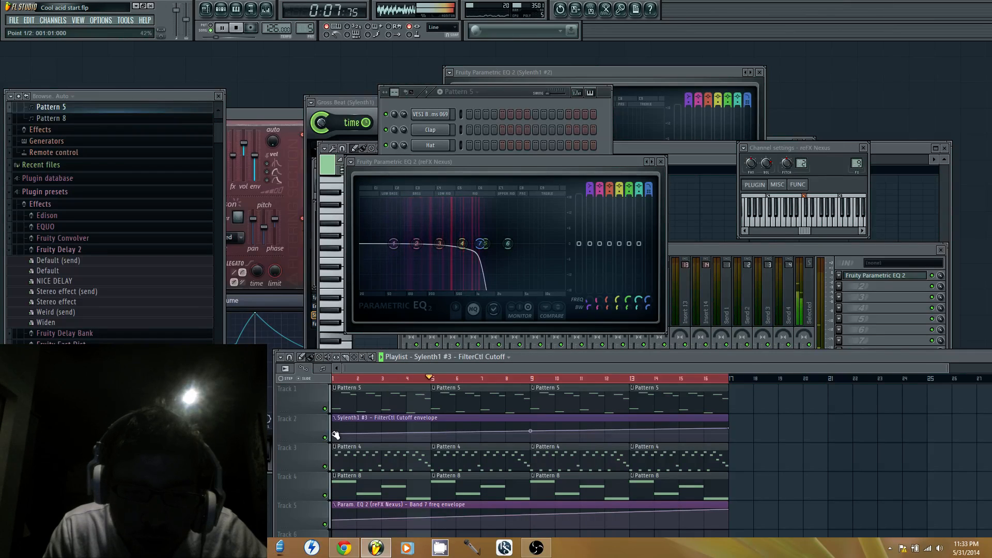
{"action": "left_click_drag", "start_coordinate": [336, 435], "coordinate": [338, 437]}
{"action": "key", "text": "space"}
Open Pattern 4, play it on its own and bring up the full Sylenth1 #3 plugin window
{"action": "double_click", "coordinate": [361, 457]}
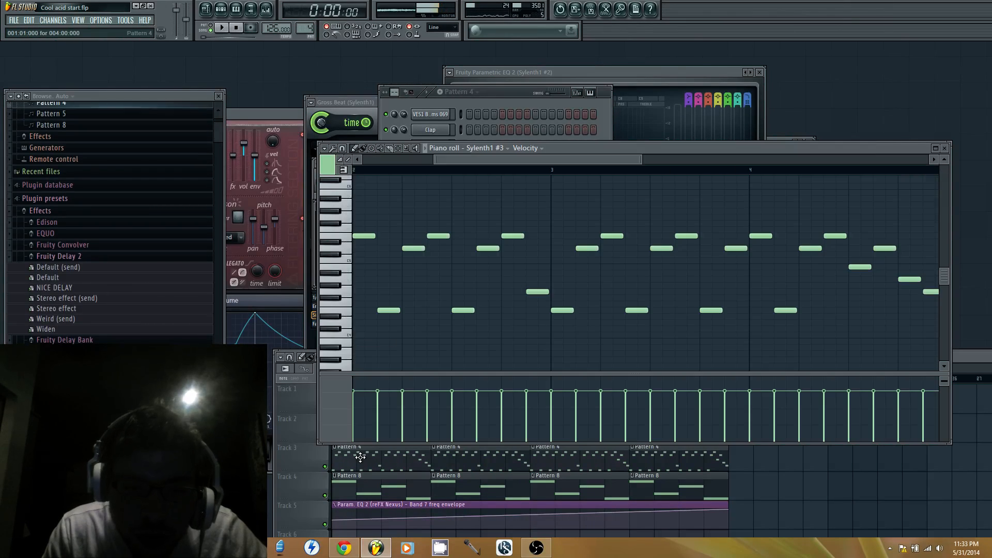
{"action": "left_click", "coordinate": [218, 28]}
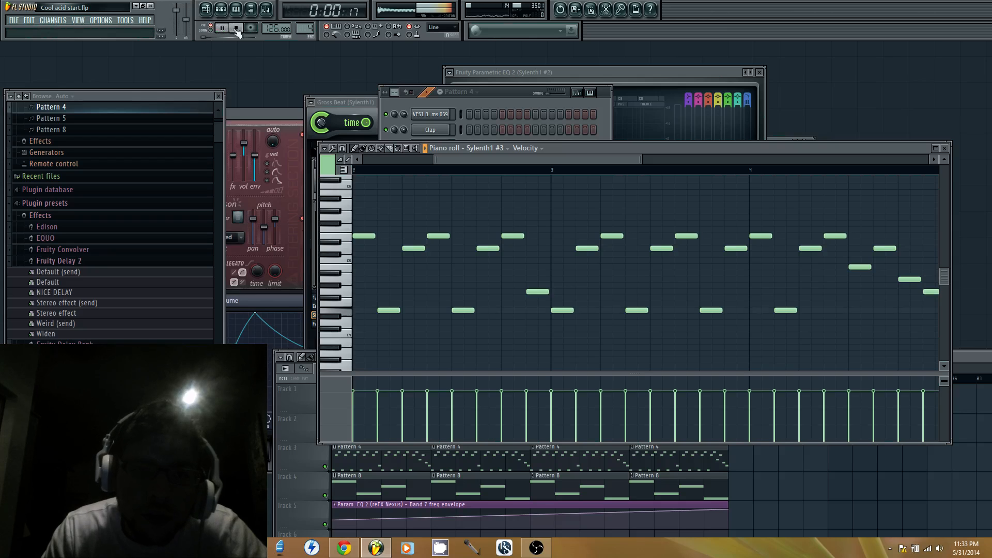
{"action": "left_click", "coordinate": [500, 91]}
{"action": "left_click", "coordinate": [444, 269]}
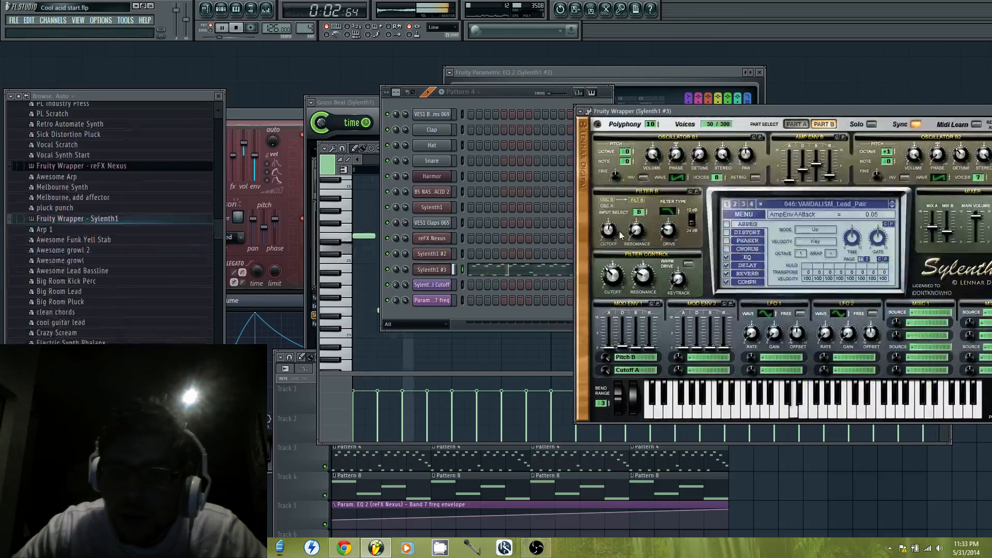
{"action": "left_click_drag", "start_coordinate": [866, 109], "coordinate": [719, 130]}
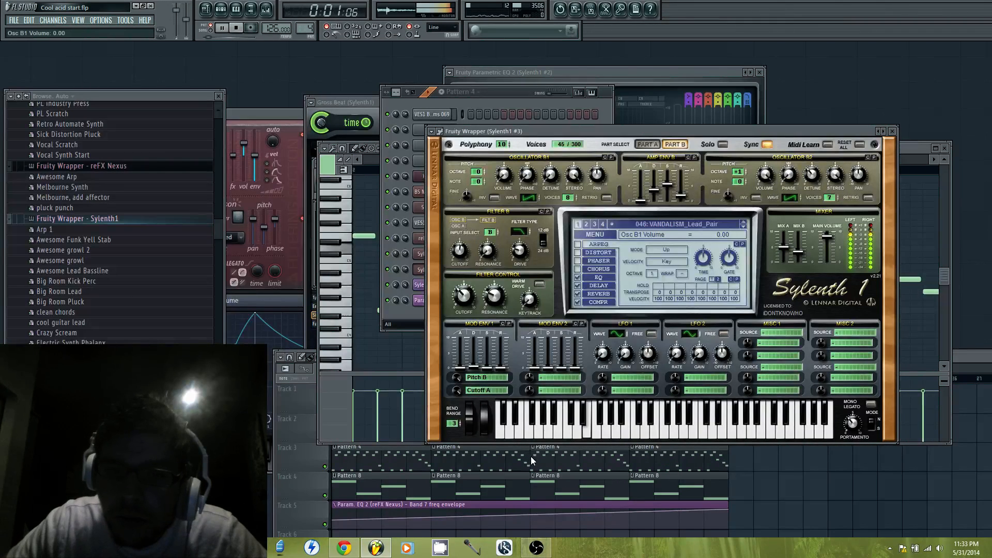
Set Sylenth1 #3's ModEnv1 first destination amount to 4.86 and switch Part B's filter input to B+A
{"action": "left_click", "coordinate": [647, 145]}
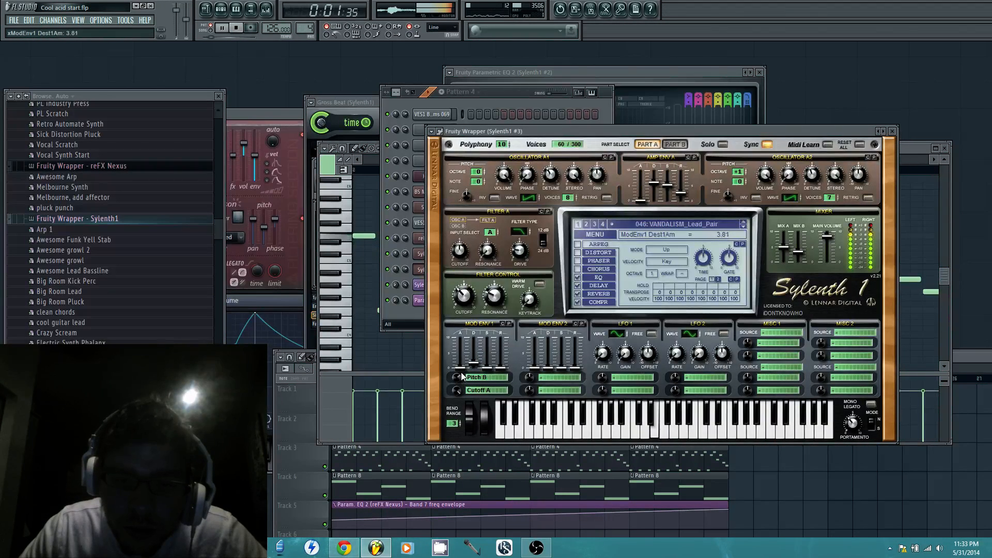
{"action": "left_click_drag", "start_coordinate": [463, 368], "coordinate": [470, 354]}
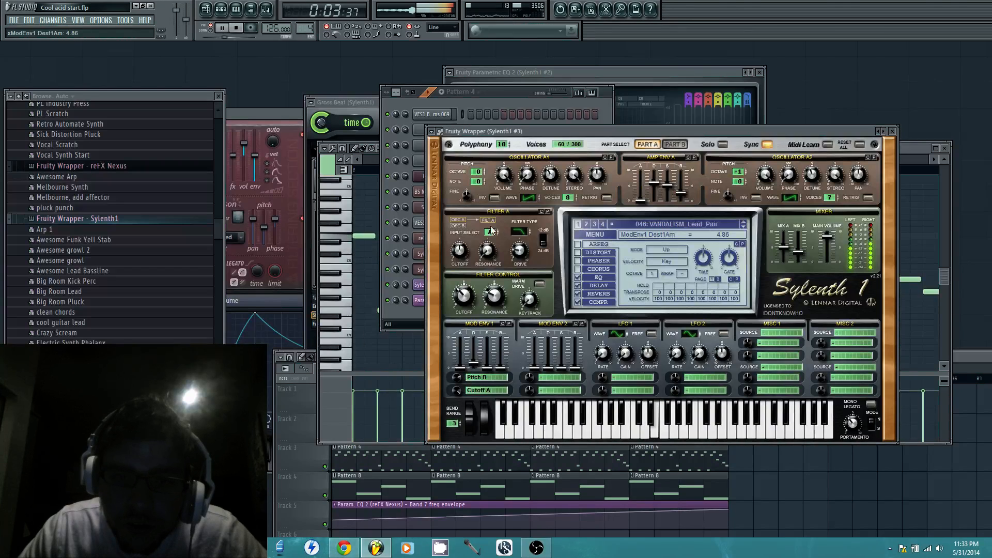
{"action": "left_click", "coordinate": [674, 144]}
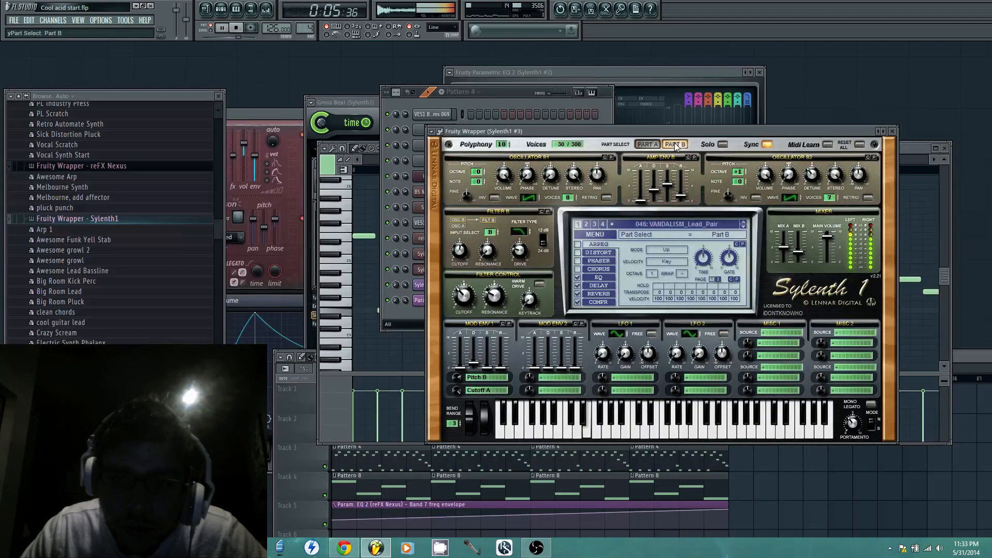
{"action": "left_click", "coordinate": [498, 228]}
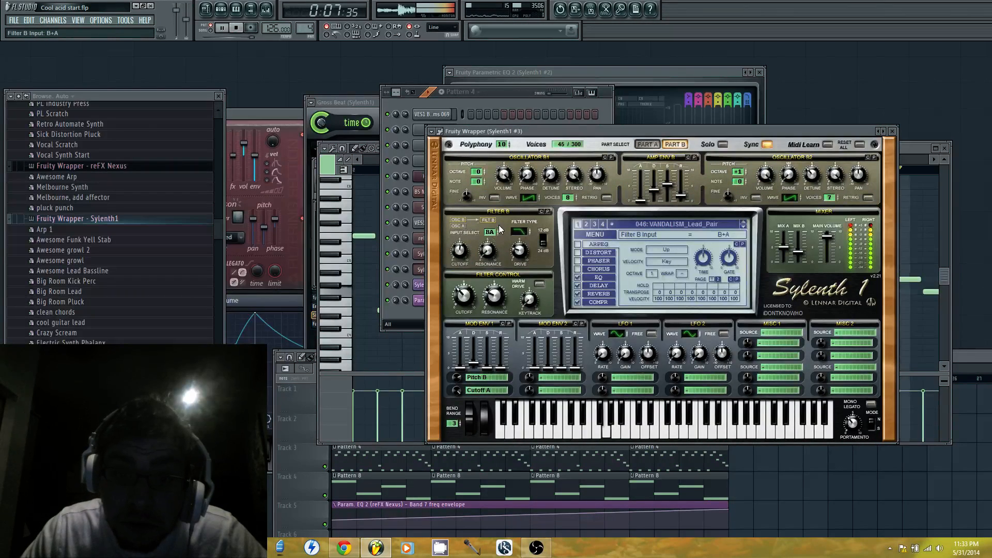
In Sylenth1 #3's Part A, route ModEnv1's first destination to CutoffAB and set the ModEnv1 decay to 1.26
{"action": "left_click", "coordinate": [651, 145]}
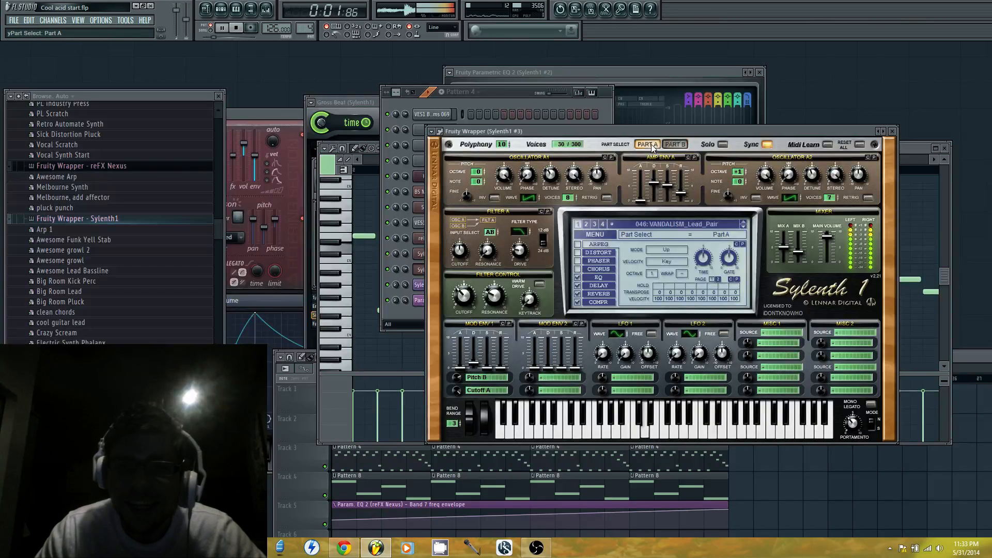
{"action": "left_click_drag", "start_coordinate": [456, 378], "coordinate": [479, 368]}
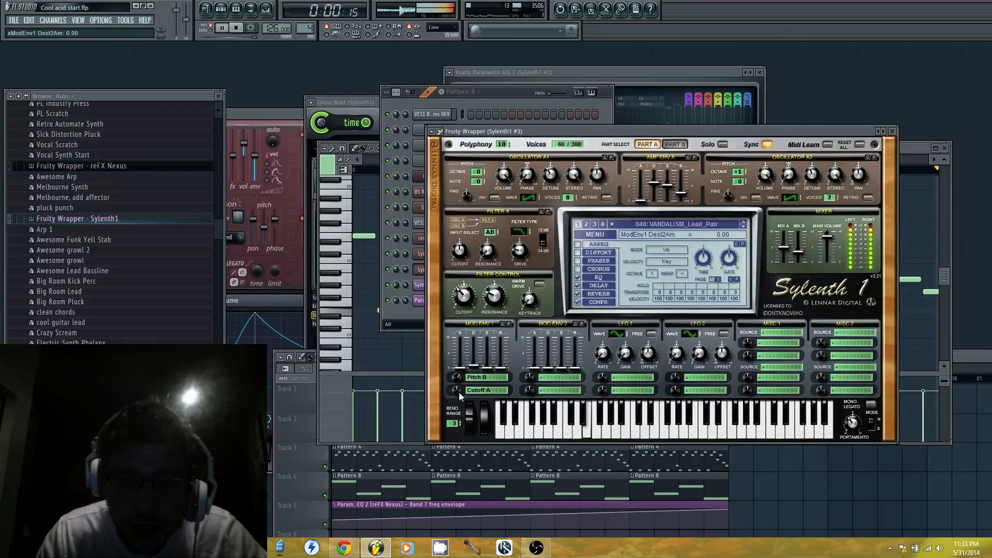
{"action": "left_click", "coordinate": [479, 379]}
{"action": "left_click", "coordinate": [549, 418]}
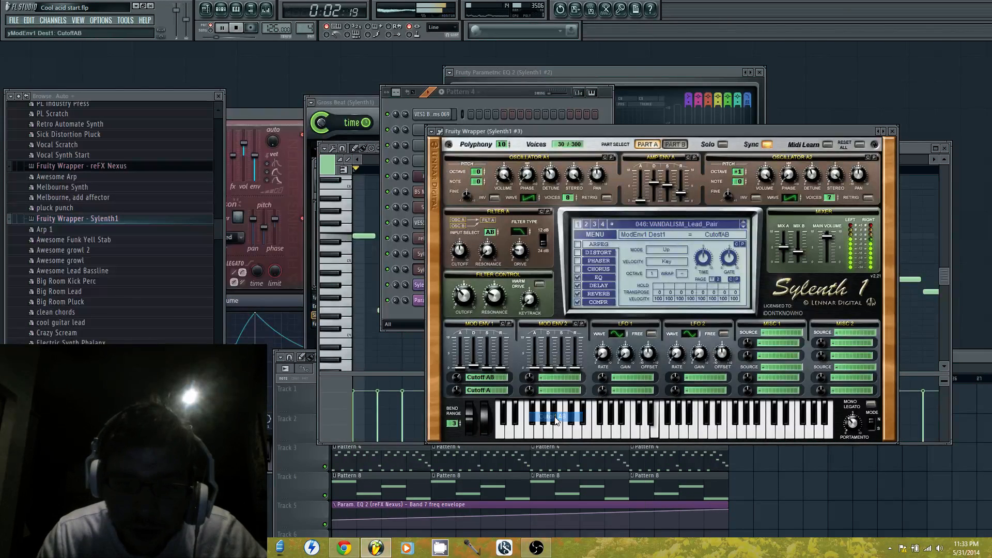
{"action": "mouse_move", "coordinate": [473, 366]}
{"action": "left_mouse_down"}
{"action": "mouse_move", "coordinate": [482, 361]}
{"action": "mouse_move", "coordinate": [458, 381]}
{"action": "mouse_move", "coordinate": [479, 370]}
{"action": "left_mouse_up"}
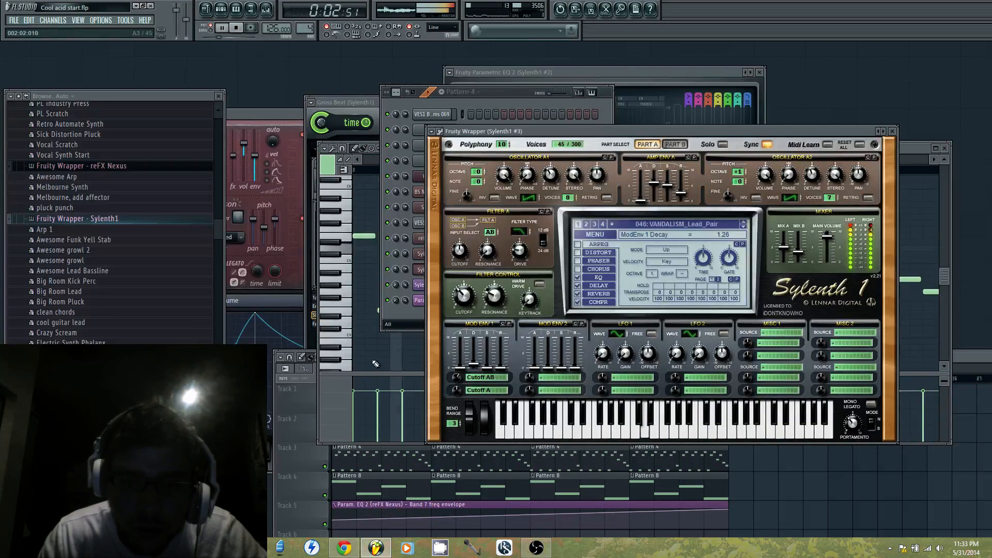
Reset the Sylenth1 #3 preset and restart song playback from bar 1
{"action": "left_click", "coordinate": [318, 457]}
{"action": "left_click", "coordinate": [334, 380]}
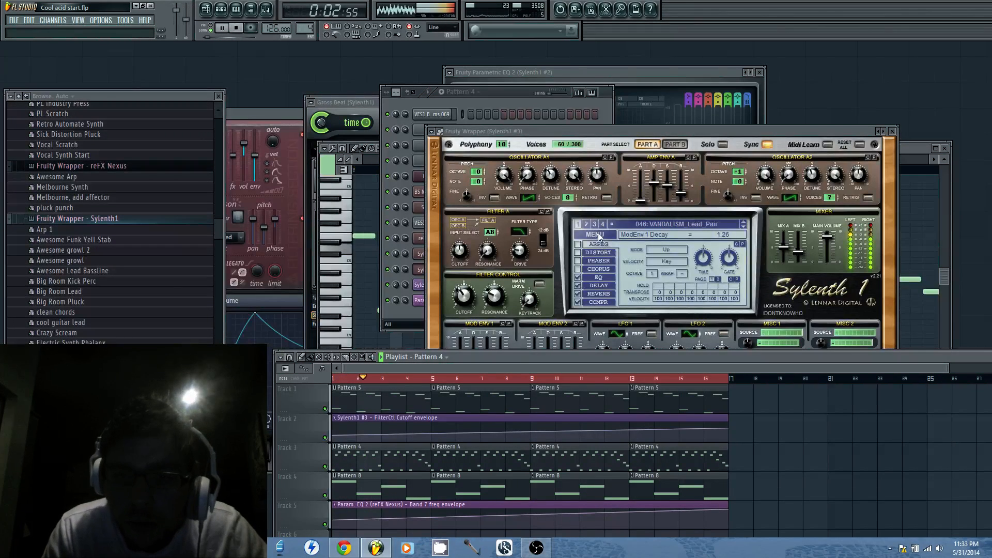
{"action": "left_click", "coordinate": [596, 235]}
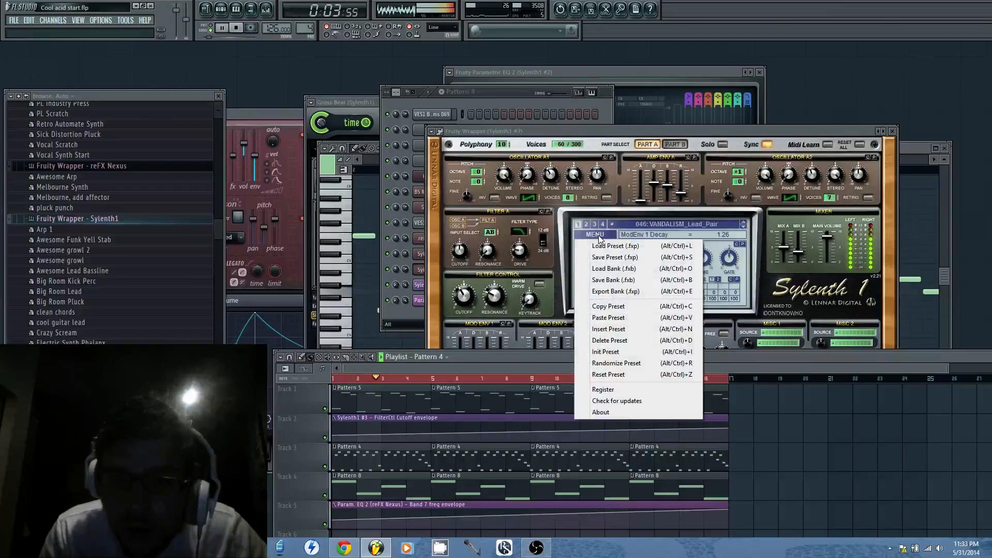
{"action": "left_click", "coordinate": [631, 375]}
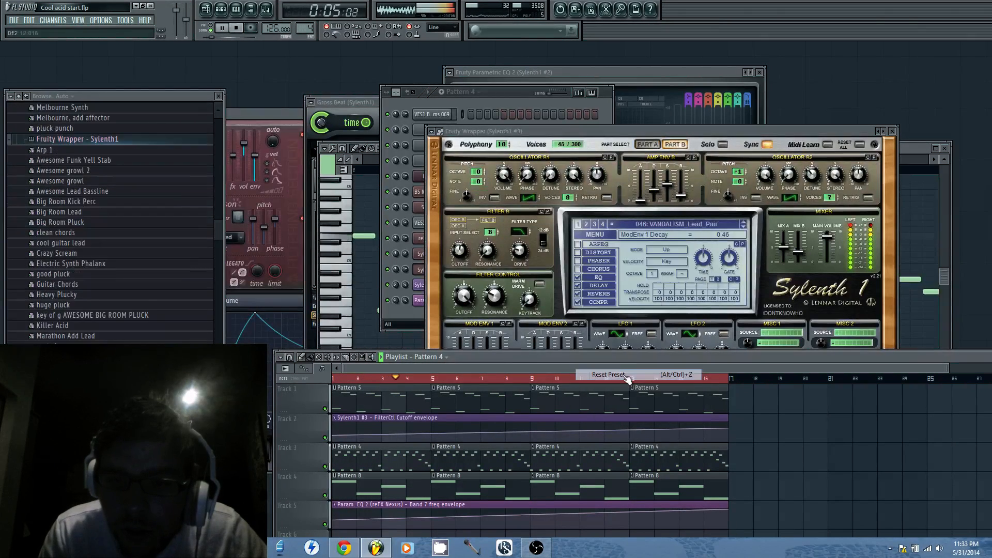
{"action": "left_click", "coordinate": [335, 378]}
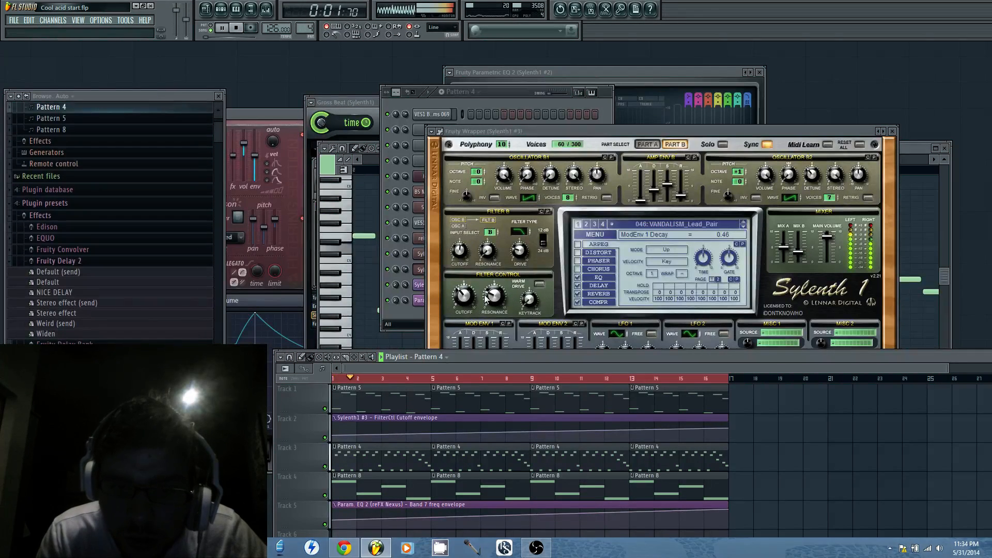
Try a ModEnv1 second destination amount of 4.76 in Sylenth1 #3 and jump playback ahead to bar 9
{"action": "left_click", "coordinate": [624, 128]}
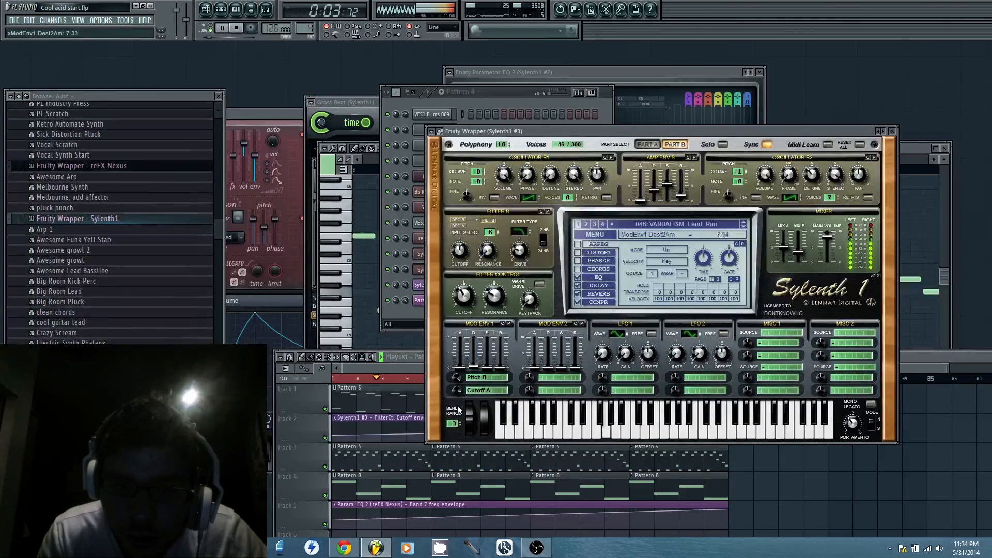
{"action": "left_click_drag", "start_coordinate": [458, 392], "coordinate": [459, 423]}
{"action": "left_click_drag", "start_coordinate": [460, 379], "coordinate": [422, 369]}
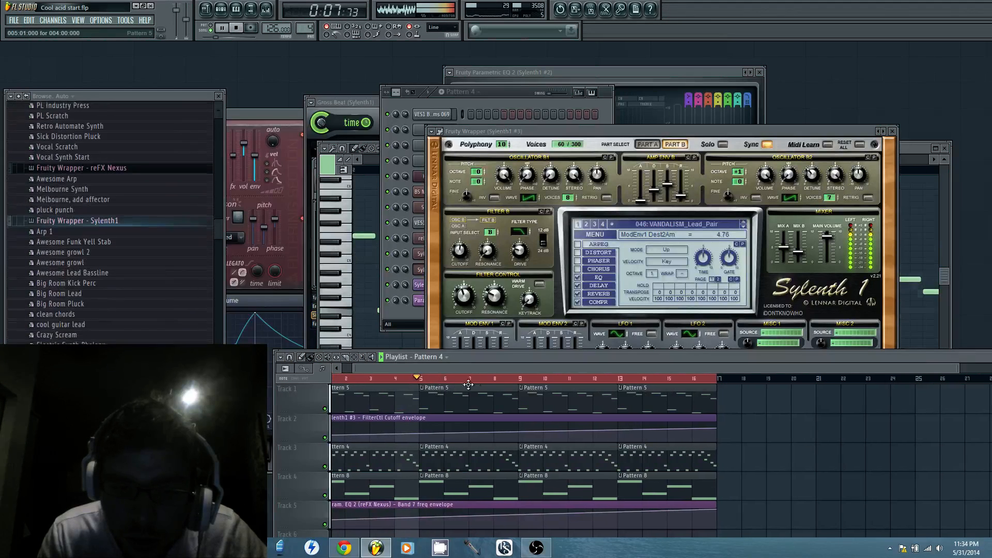
{"action": "left_click", "coordinate": [529, 380]}
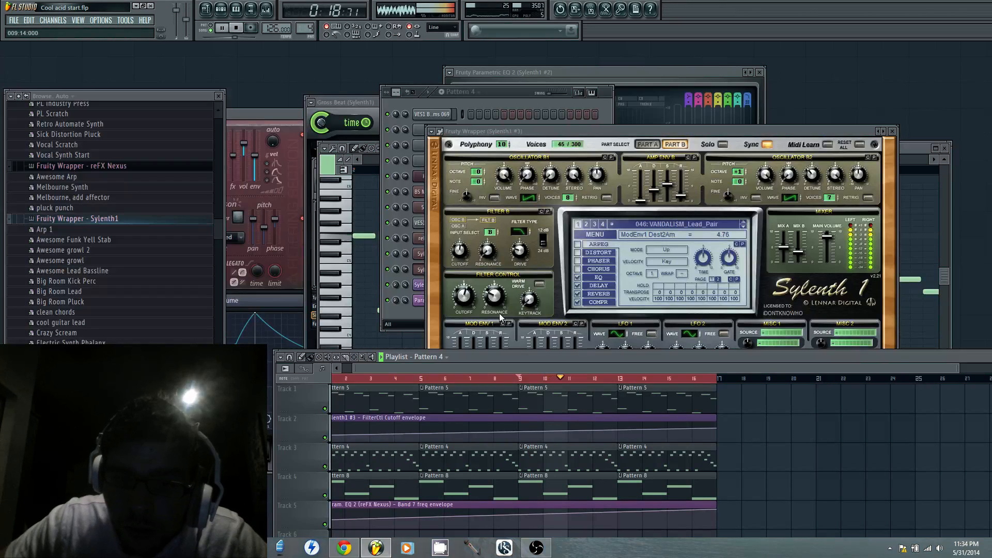
Assign the Sylenth1 #3 channel to mixer track 10 and stop playback
{"action": "left_click_drag", "start_coordinate": [605, 130], "coordinate": [563, 353]}
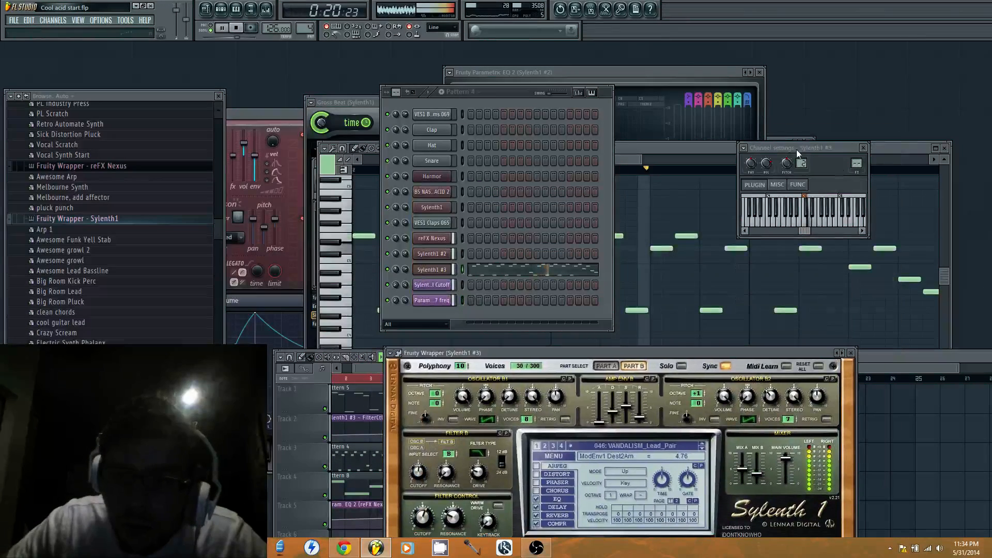
{"action": "left_click", "coordinate": [744, 149]}
{"action": "left_click", "coordinate": [779, 172]}
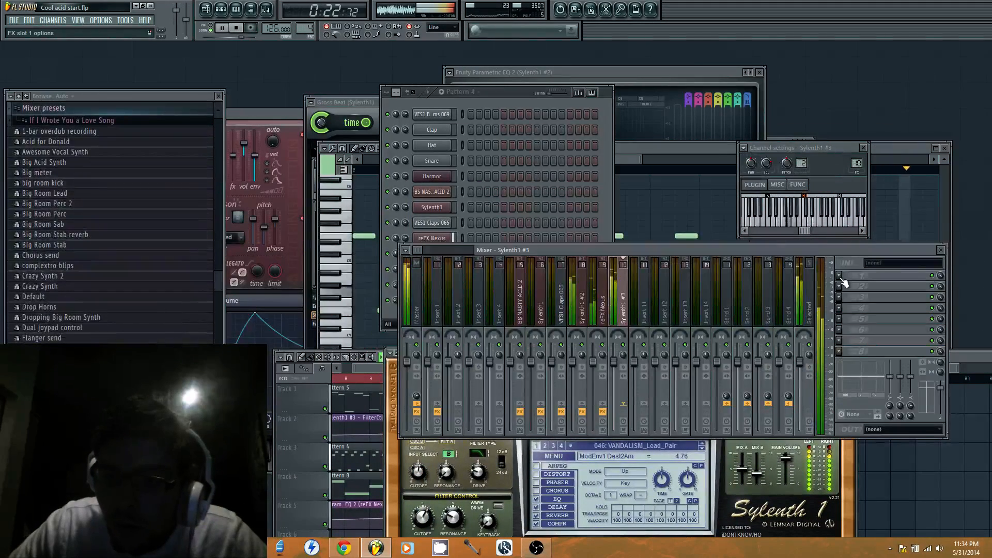
{"action": "key", "text": "space"}
Reset the Sylenth1 #3 preset again, clear the mixer away from the synth window and play the sound briefly
{"action": "left_click", "coordinate": [557, 458]}
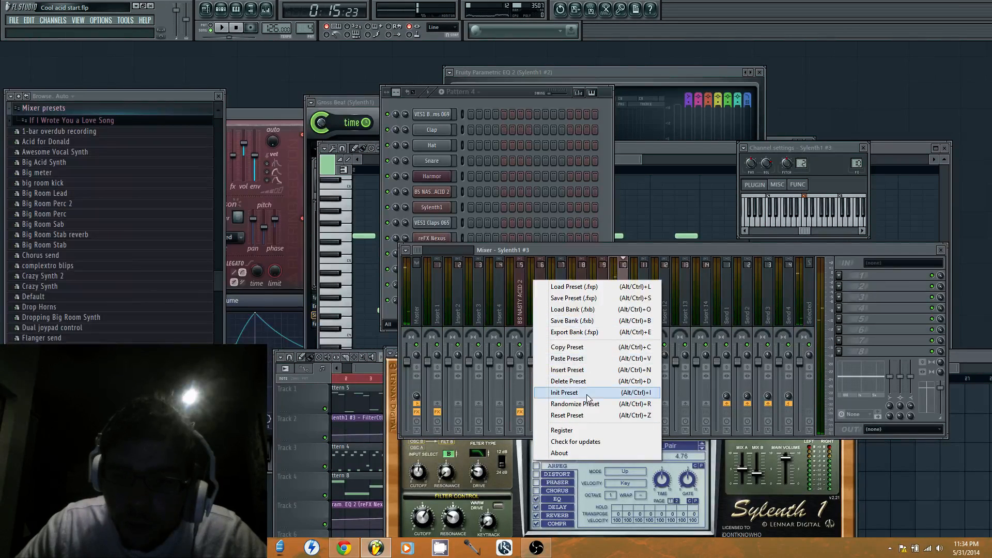
{"action": "left_click", "coordinate": [587, 415]}
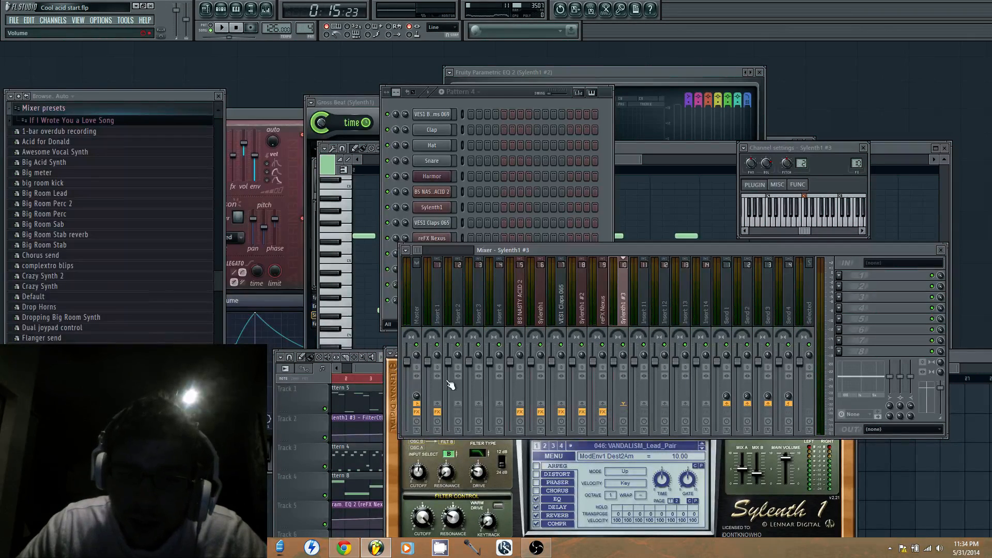
{"action": "left_click_drag", "start_coordinate": [719, 250], "coordinate": [765, 460]}
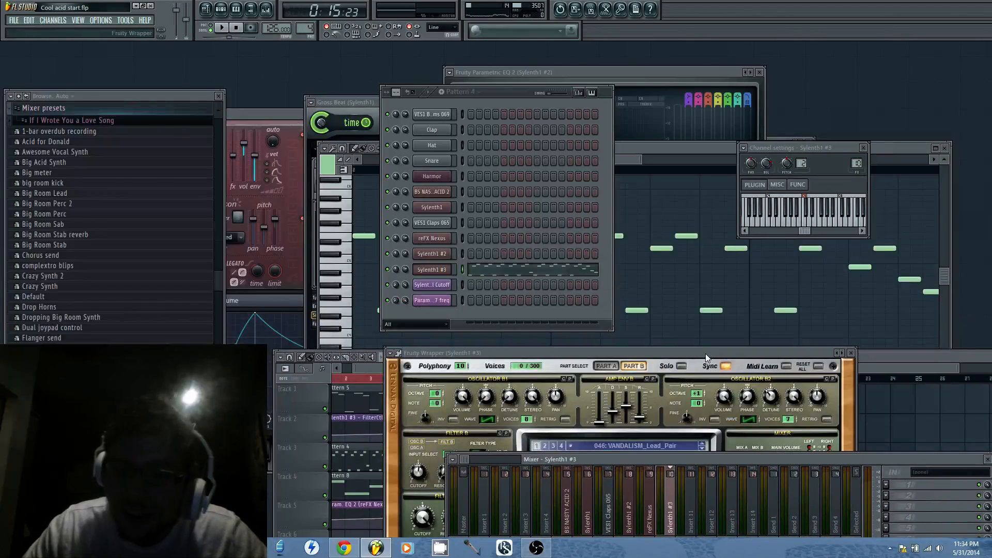
{"action": "left_click_drag", "start_coordinate": [705, 353], "coordinate": [680, 195]}
{"action": "key", "text": "space"}
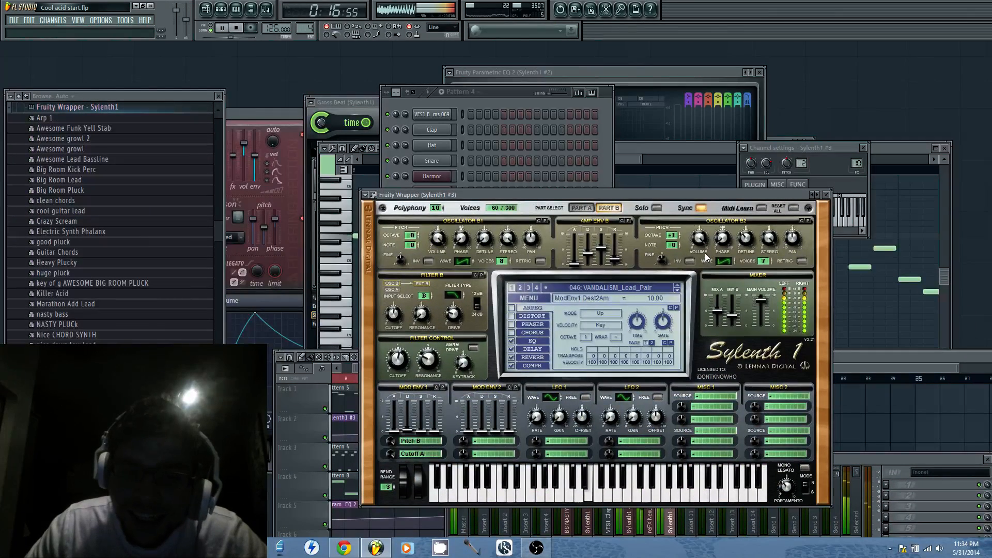
{"action": "key", "text": "space"}
Load Fruity Parametric EQ 2 into the first effect slot of Sylenth1 #3's mixer track and make Band 7 a low-pass filter
{"action": "double_click", "coordinate": [857, 163]}
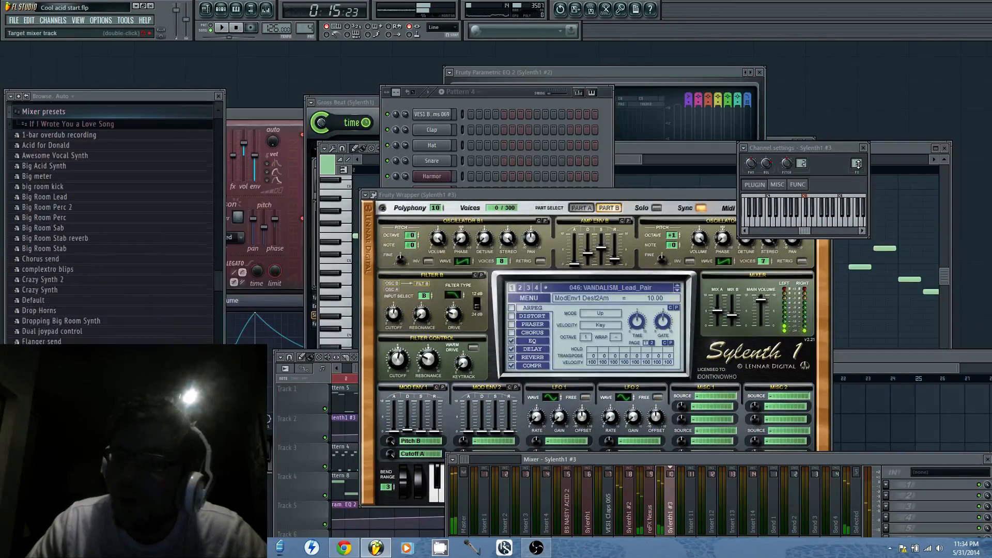
{"action": "left_click_drag", "start_coordinate": [888, 466], "coordinate": [856, 362]}
{"action": "left_click", "coordinate": [853, 363]}
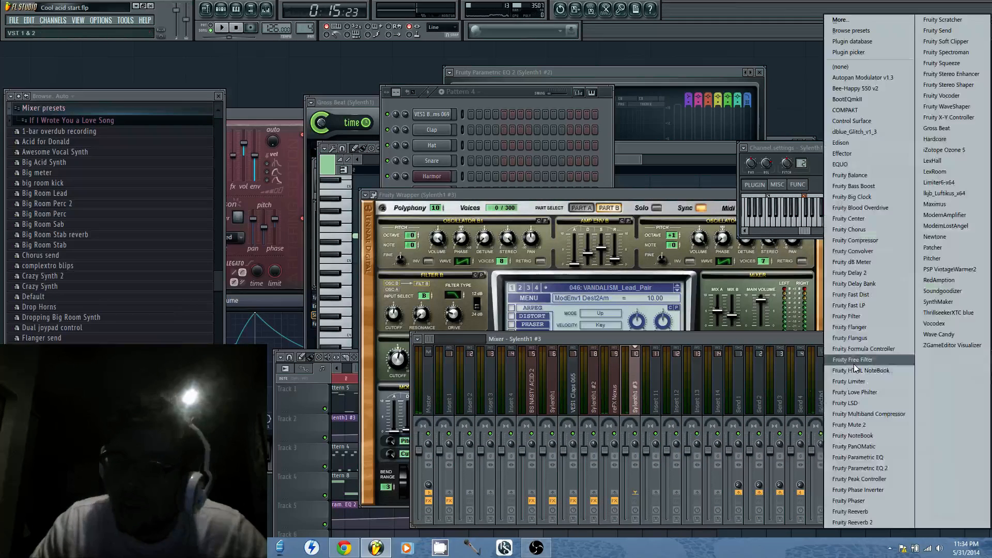
{"action": "left_click", "coordinate": [897, 468]}
{"action": "left_click_drag", "start_coordinate": [321, 143], "coordinate": [531, 181]}
{"action": "mouse_move", "coordinate": [461, 240]}
{"action": "left_mouse_down"}
{"action": "mouse_move", "coordinate": [446, 245]}
{"action": "mouse_move", "coordinate": [473, 252]}
{"action": "left_mouse_up"}
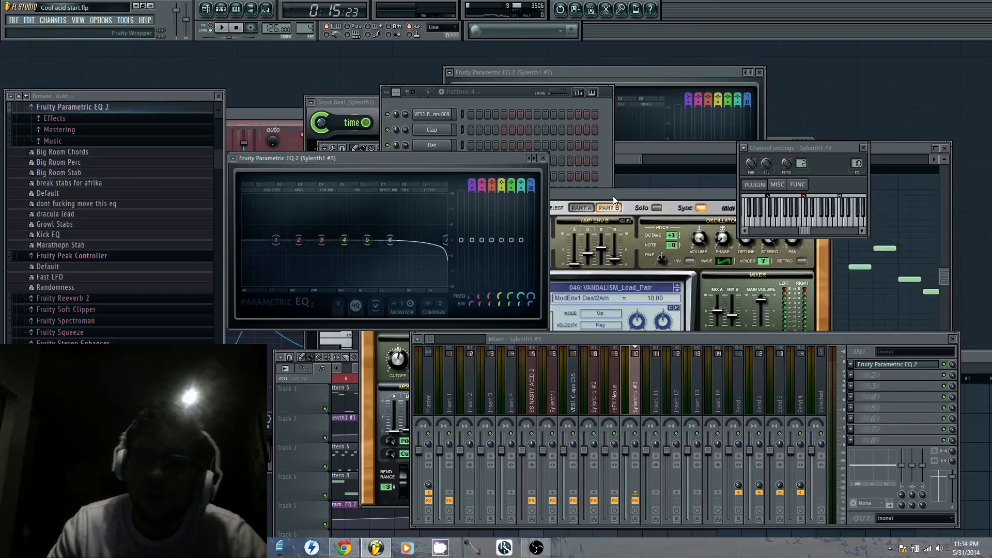
Create an automation clip for the Band 7 frequency of Sylenth1 #3's Parametric EQ 2 and bring the playlist forward
{"action": "left_click_drag", "start_coordinate": [613, 196], "coordinate": [780, 154]}
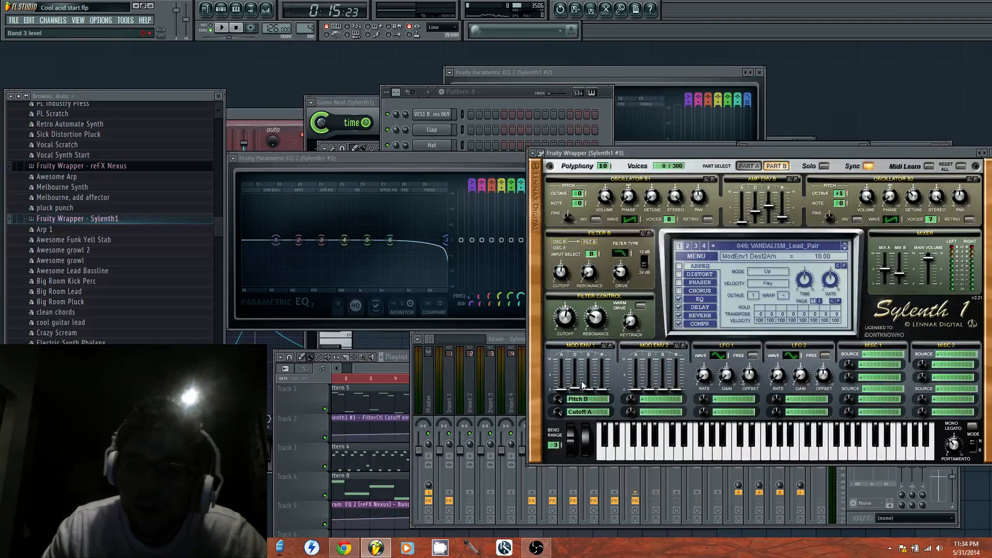
{"action": "left_click", "coordinate": [468, 157]}
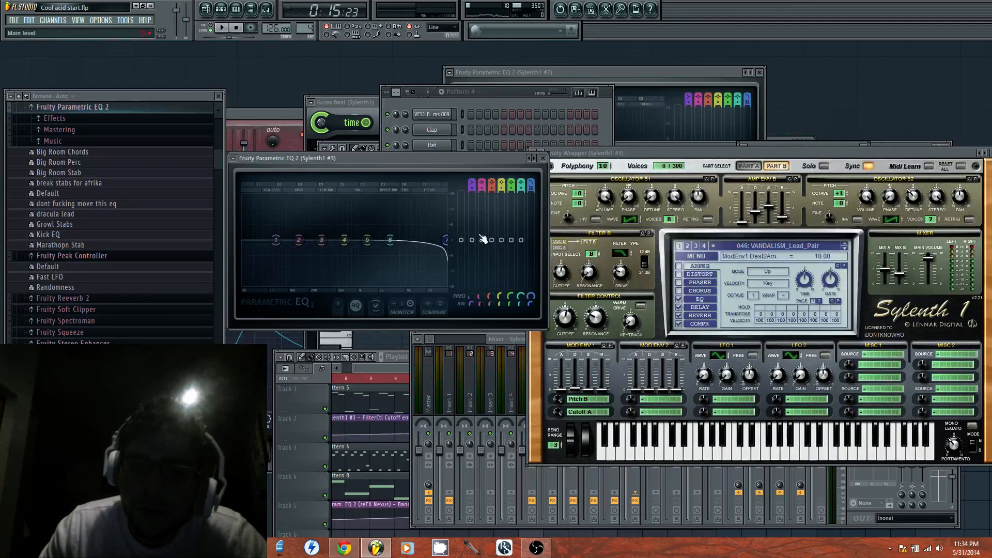
{"action": "right_click", "coordinate": [534, 299]}
{"action": "left_click", "coordinate": [580, 364]}
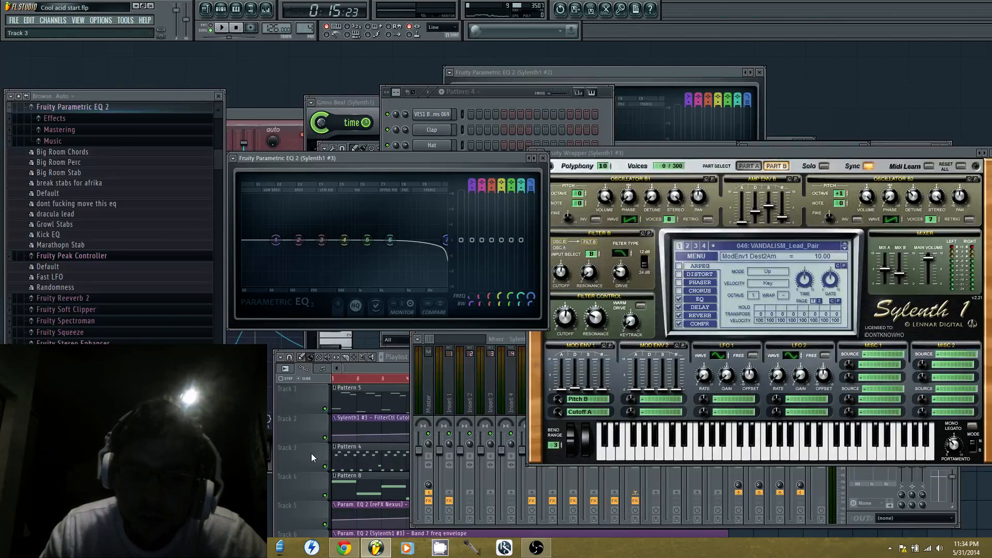
{"action": "left_click", "coordinate": [311, 454]}
Lower the start point of the Sylenth1 #3 Band 7 freq automation on Track 6 to form a rising ramp, and play from bar 1
{"action": "left_click_drag", "start_coordinate": [576, 352], "coordinate": [581, 177]}
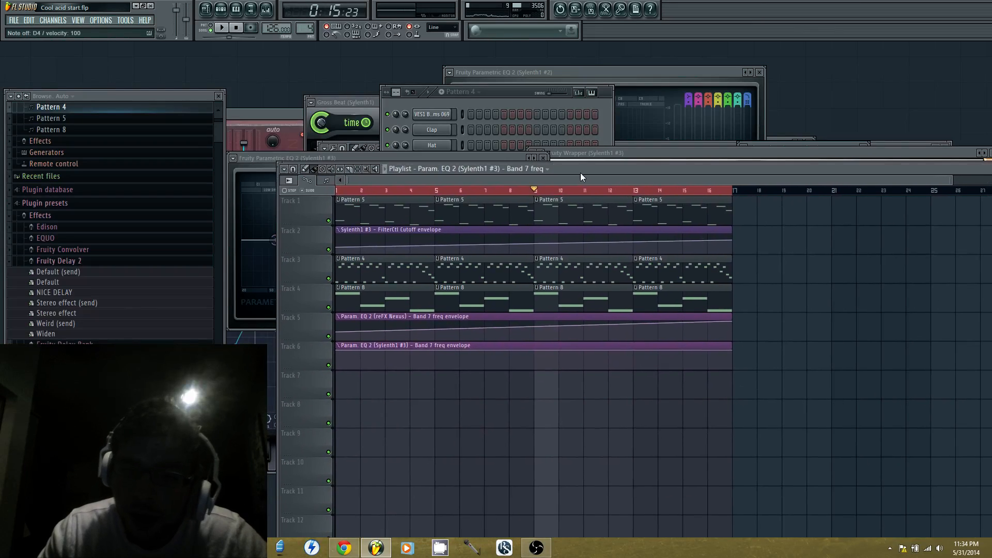
{"action": "key", "text": "space"}
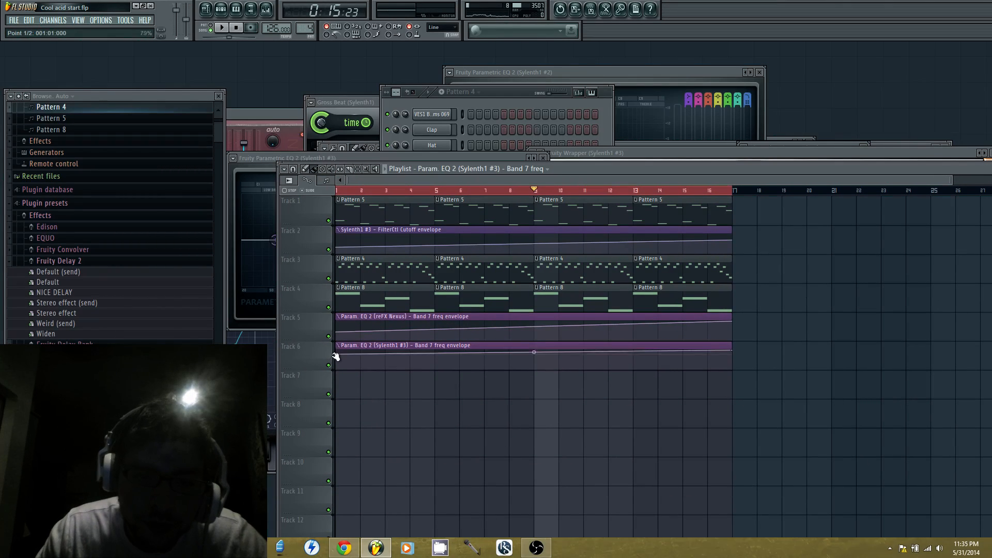
{"action": "left_click_drag", "start_coordinate": [352, 194], "coordinate": [338, 193]}
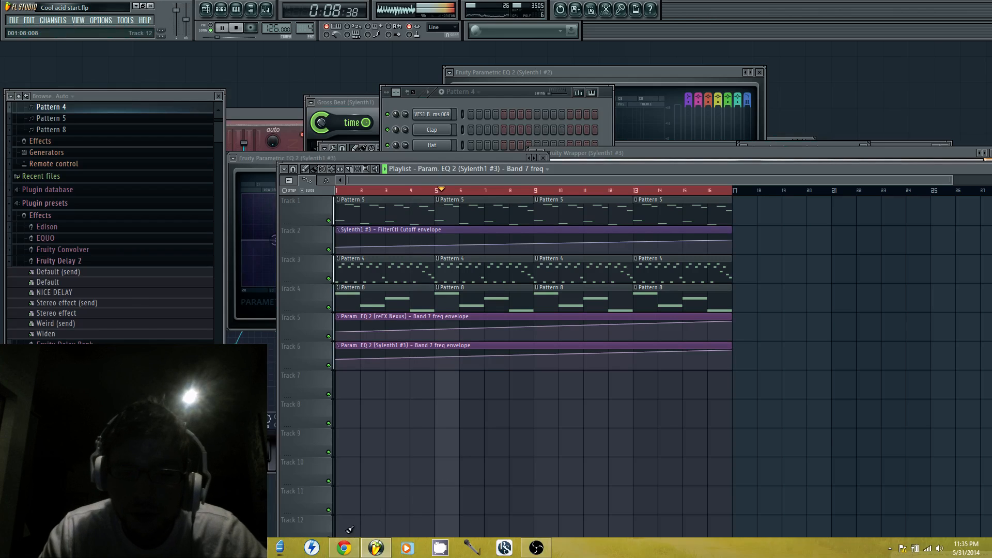
Switch to the YouTube livestream page in Chrome and post the comments "it happens ;)" and "all the time!"
{"action": "left_click", "coordinate": [347, 550]}
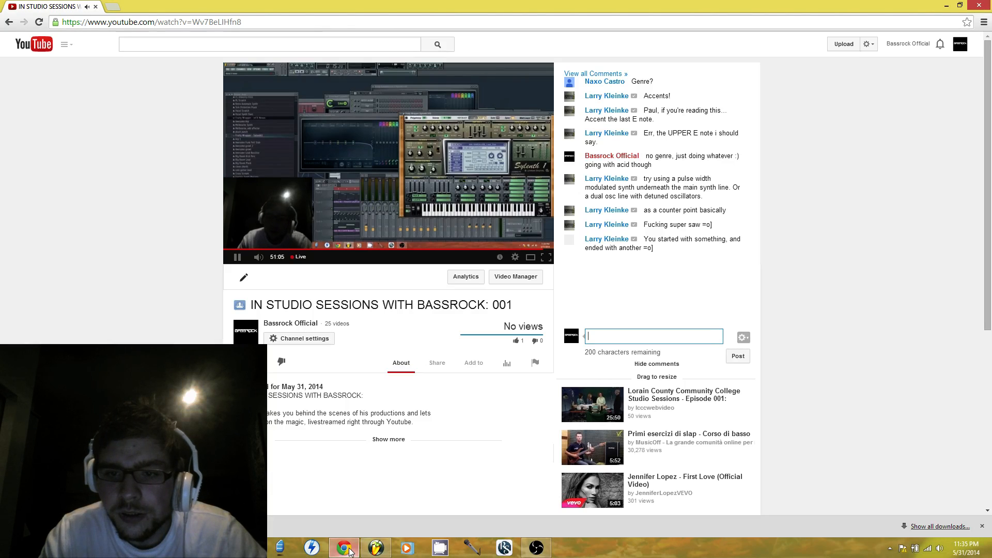
{"action": "left_click", "coordinate": [350, 550]}
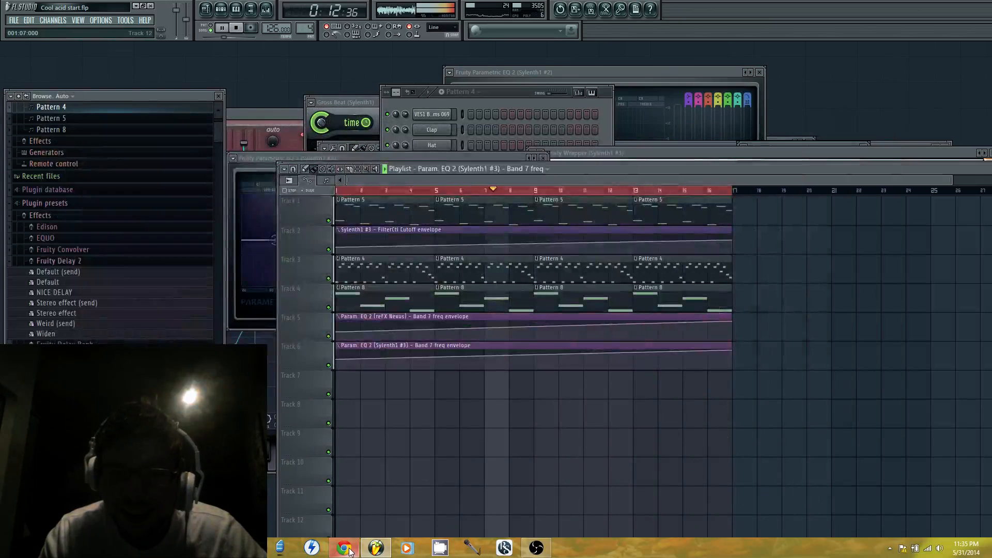
{"action": "left_click", "coordinate": [349, 551]}
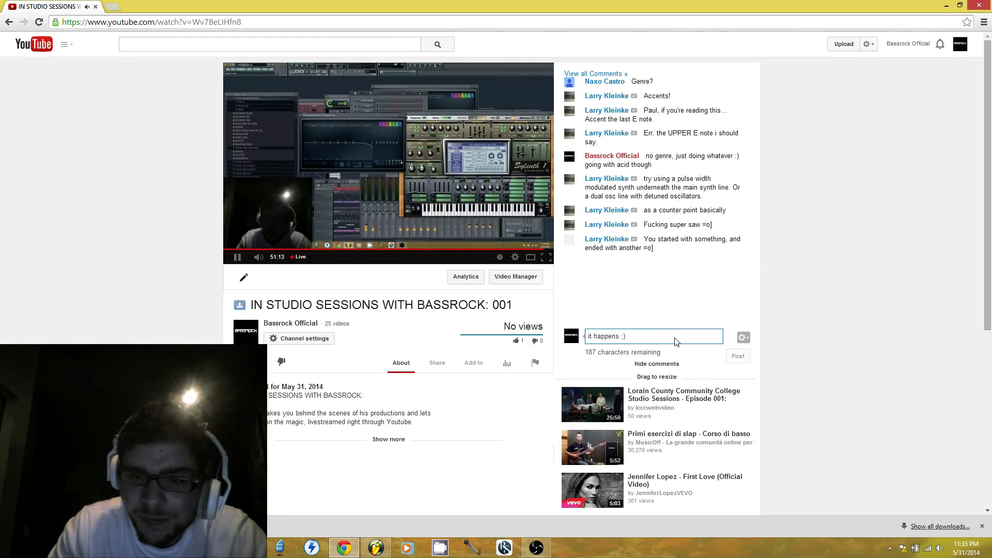
{"action": "key", "text": "Return"}
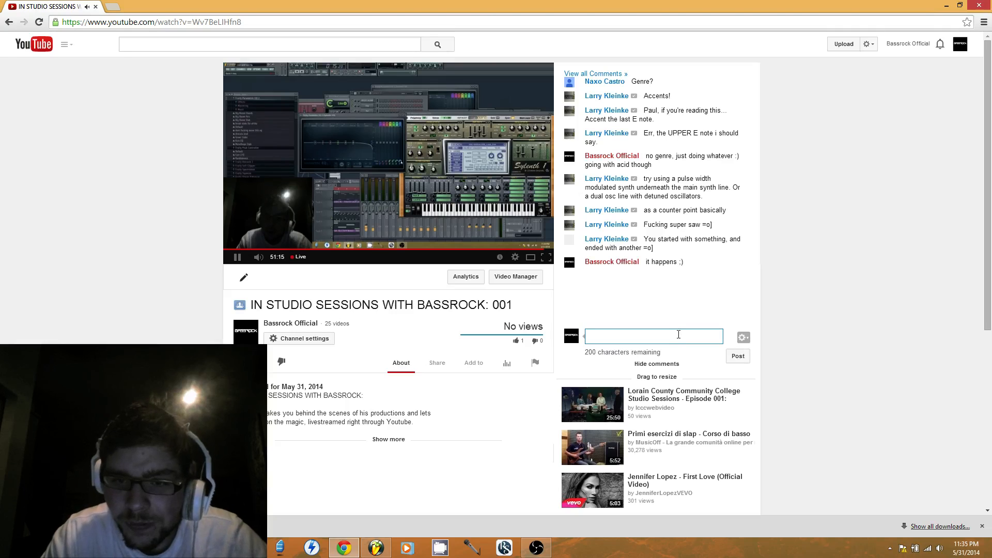
{"action": "type", "text": "all the time!"}
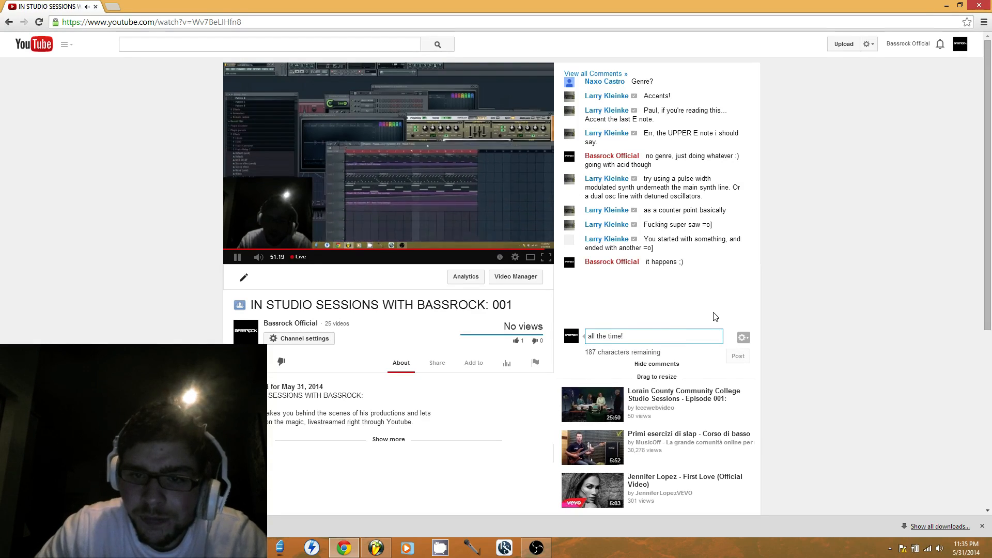
{"action": "key", "text": "Return"}
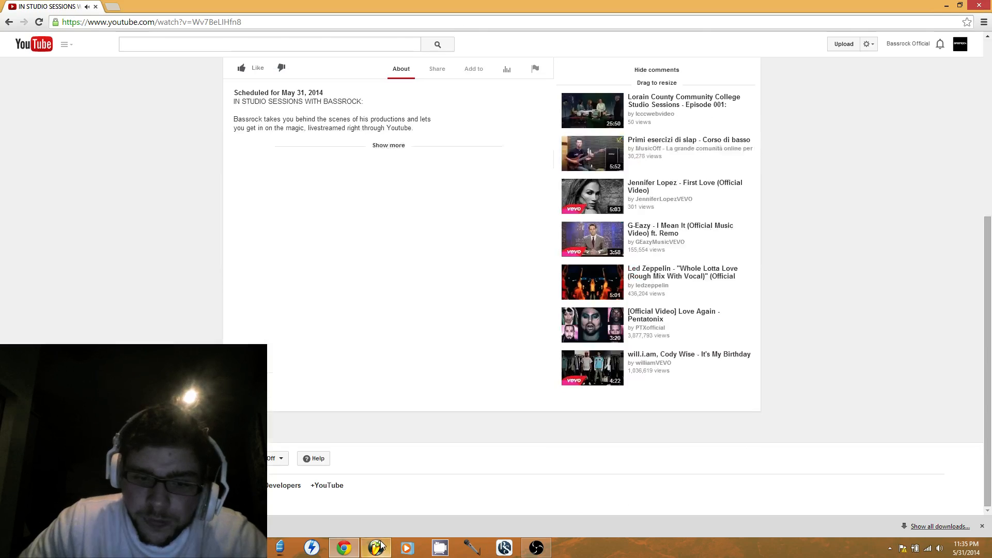
Switch back to FL Studio, stop playback and replay the arrangement from bar 1 to check the automated filter rises
{"action": "left_click", "coordinate": [376, 547]}
{"action": "left_click", "coordinate": [223, 28]}
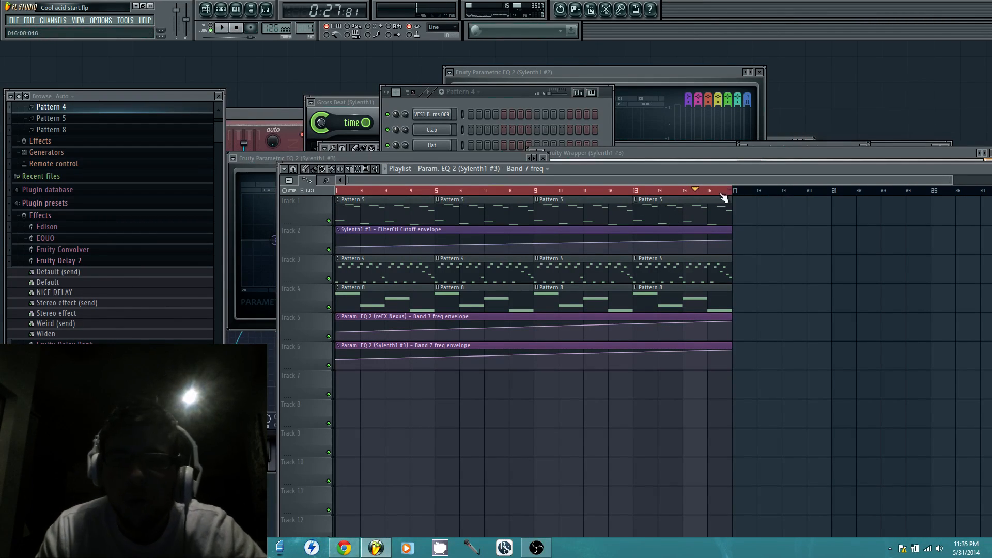
{"action": "key", "text": "space"}
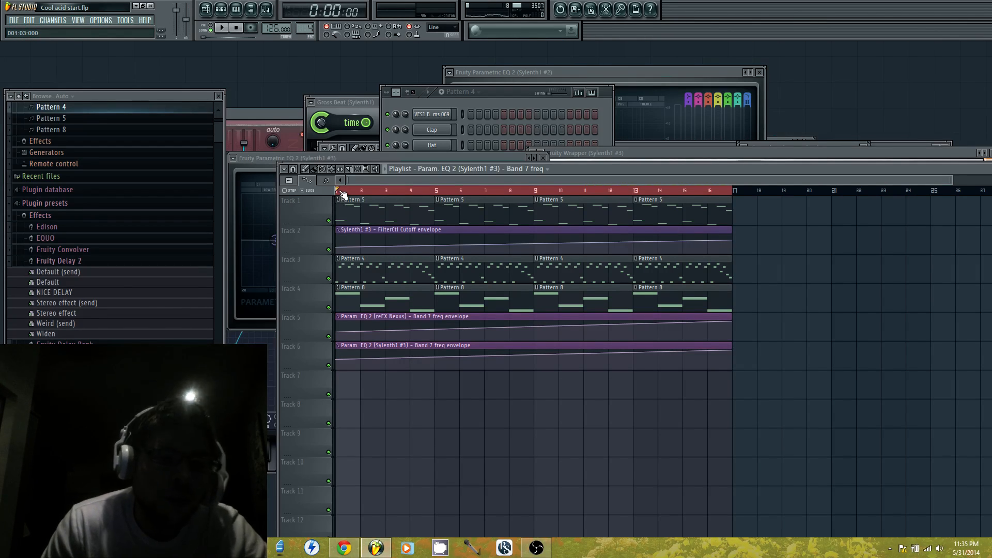
{"action": "key", "text": "space"}
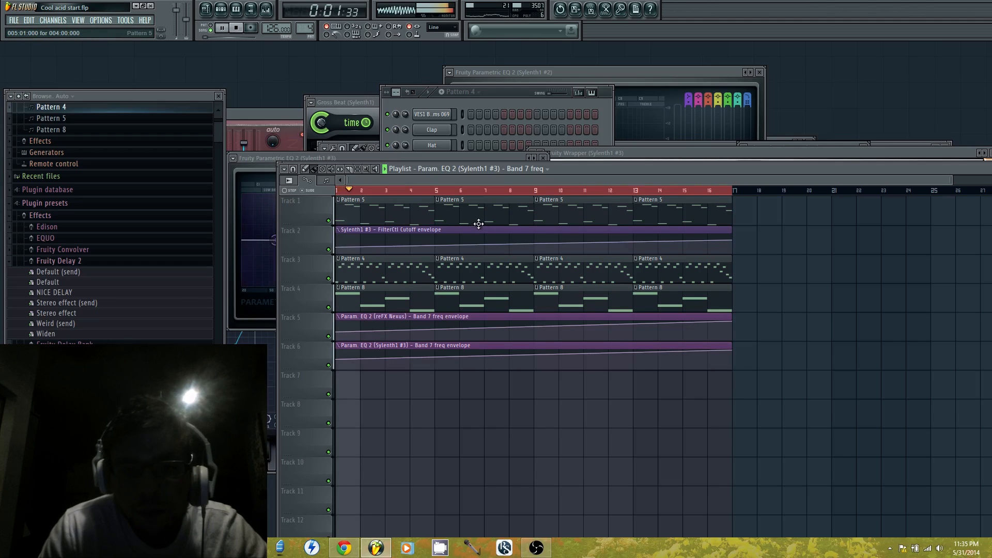
Play from bar 9, examine Pattern 5's reFX Nexus notes and channels, stop playback and return to the playlist
{"action": "left_click", "coordinate": [540, 191]}
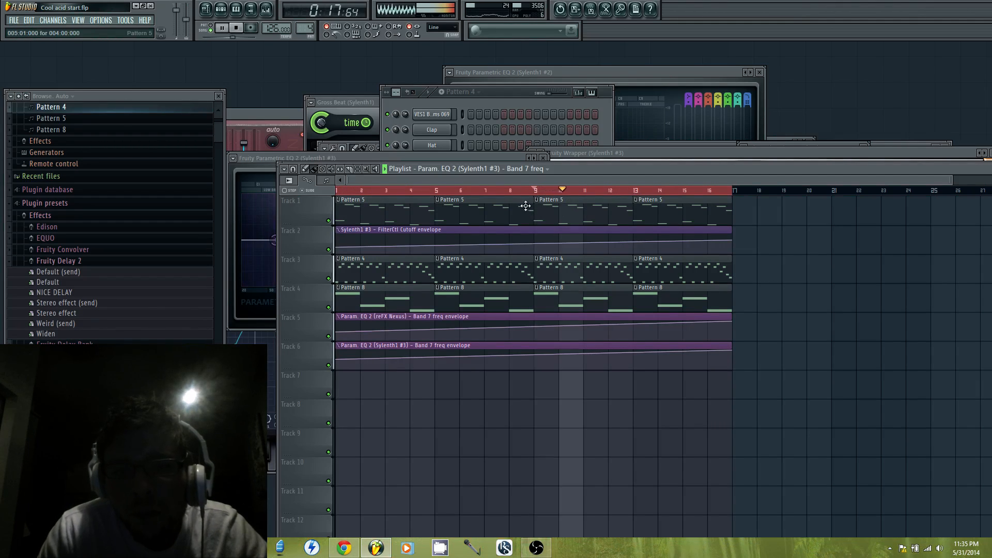
{"action": "double_click", "coordinate": [500, 212]}
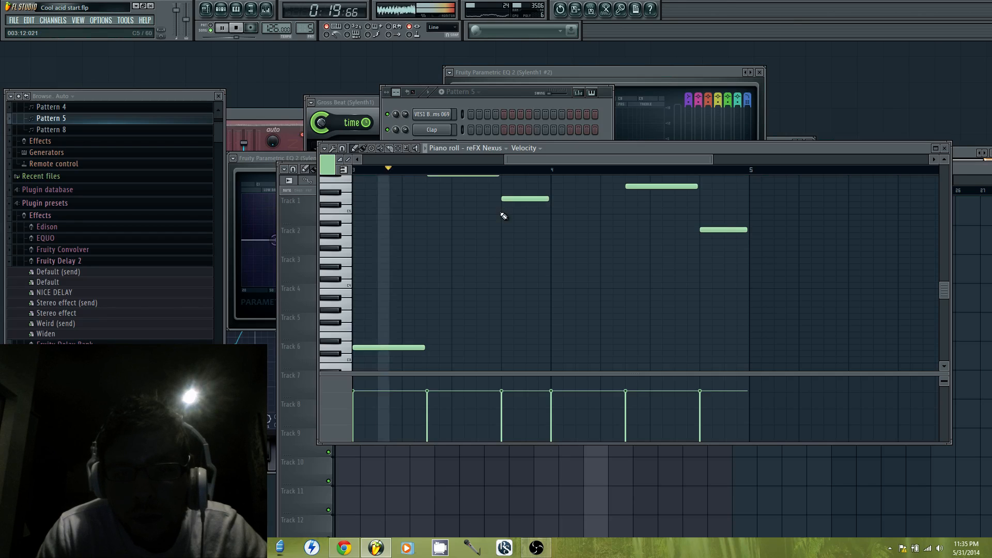
{"action": "left_click", "coordinate": [504, 105]}
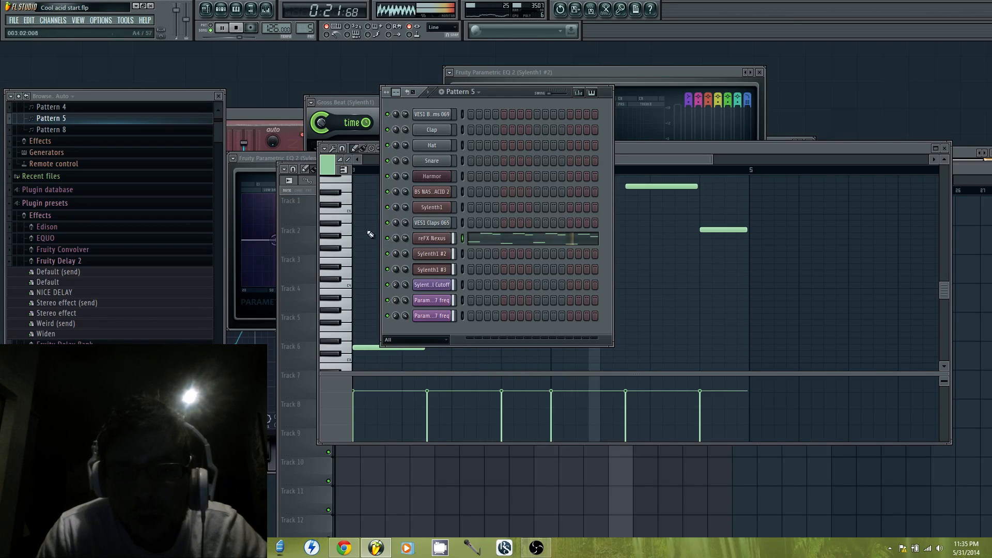
{"action": "key", "text": "space"}
{"action": "left_click", "coordinate": [293, 238]}
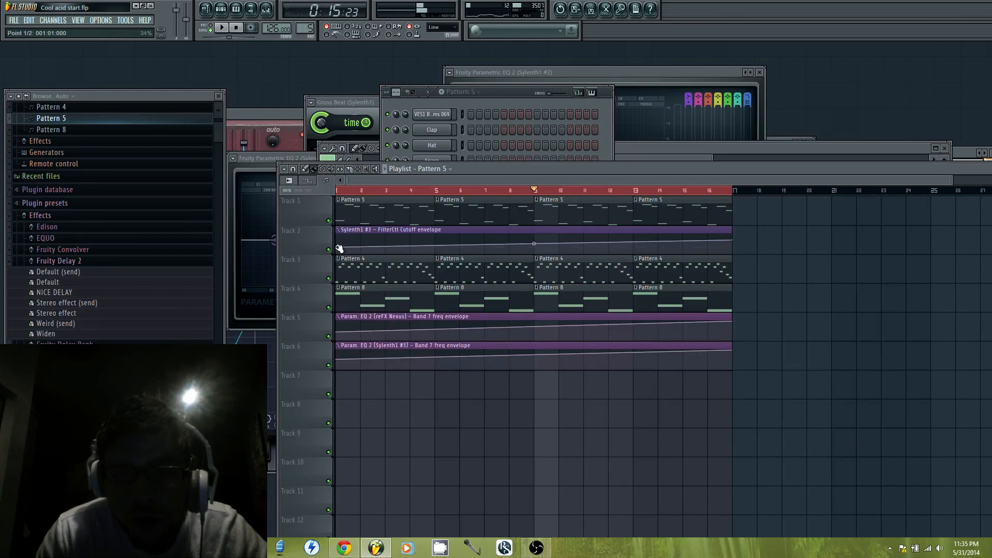
Adjust the Track 2 cutoff automation's start point, raise the reFX Nexus Band 7 freq start point into a flat line, and play from bar 1
{"action": "left_click", "coordinate": [340, 249]}
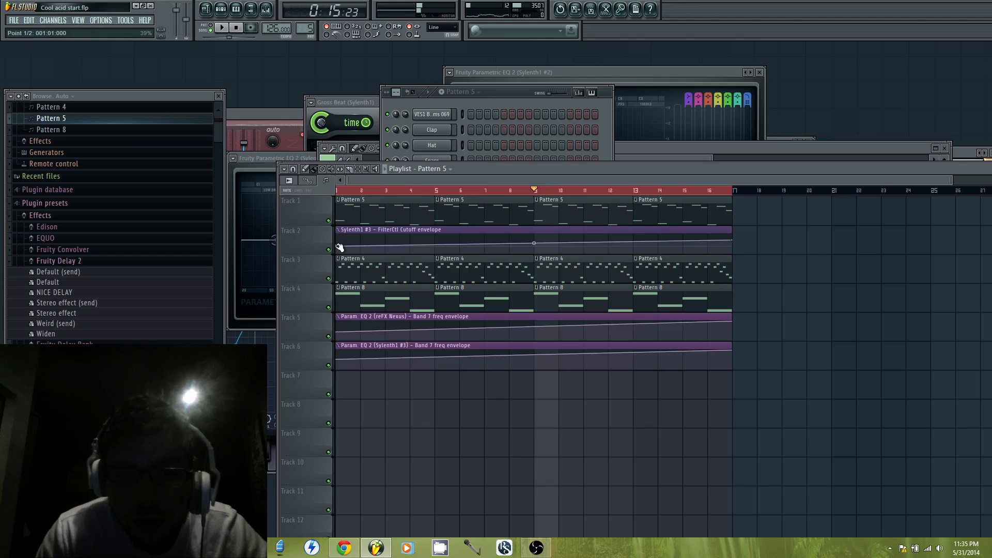
{"action": "left_click", "coordinate": [343, 330]}
{"action": "key", "text": "space"}
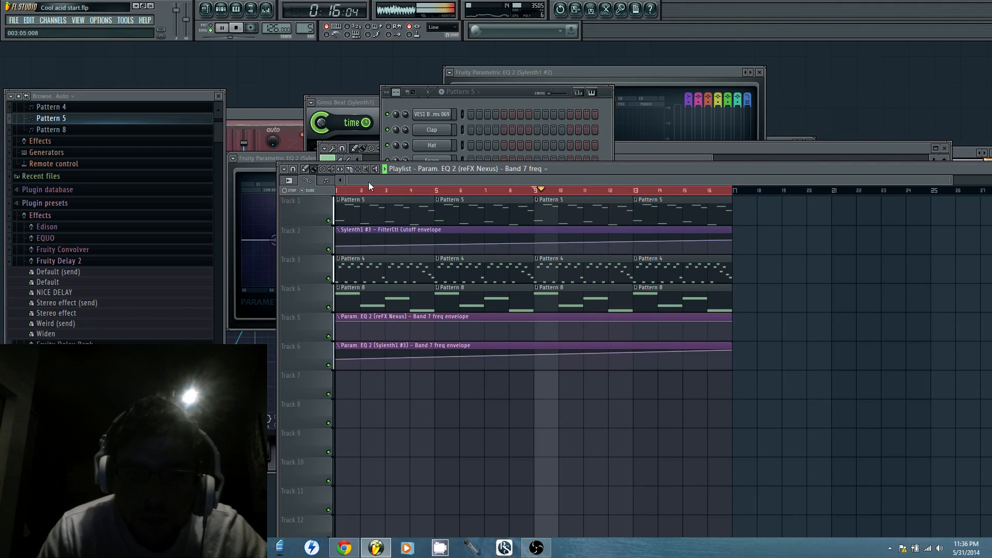
{"action": "left_click", "coordinate": [337, 190]}
Bring the step sequencer forward and clone the reFX Nexus channel
{"action": "left_click", "coordinate": [507, 93]}
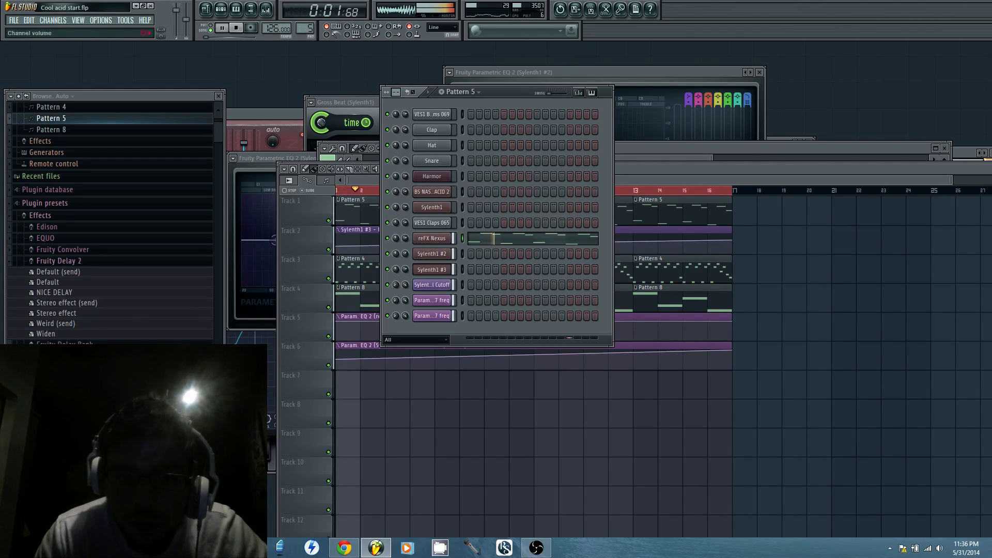
{"action": "left_click", "coordinate": [432, 242]}
{"action": "right_click", "coordinate": [428, 239]}
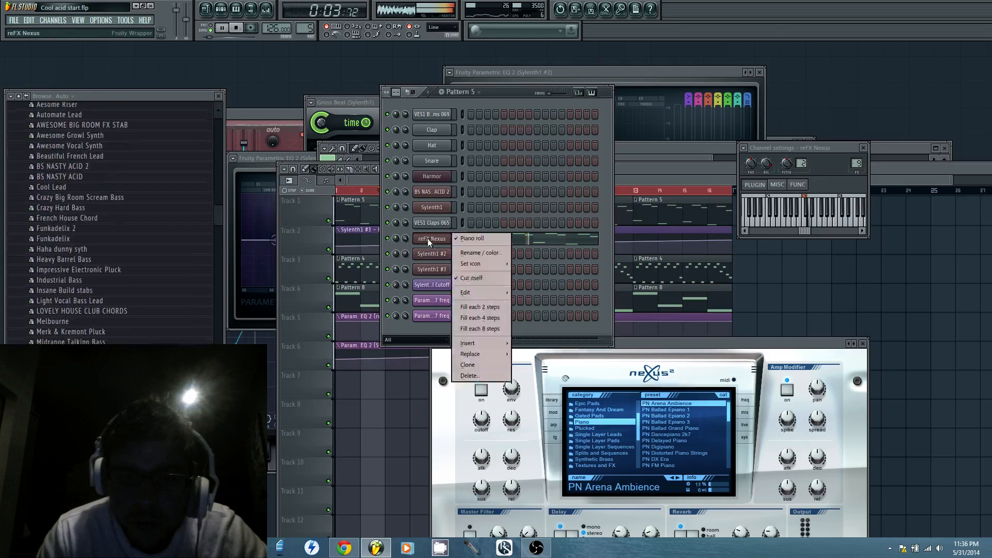
{"action": "left_click", "coordinate": [483, 365]}
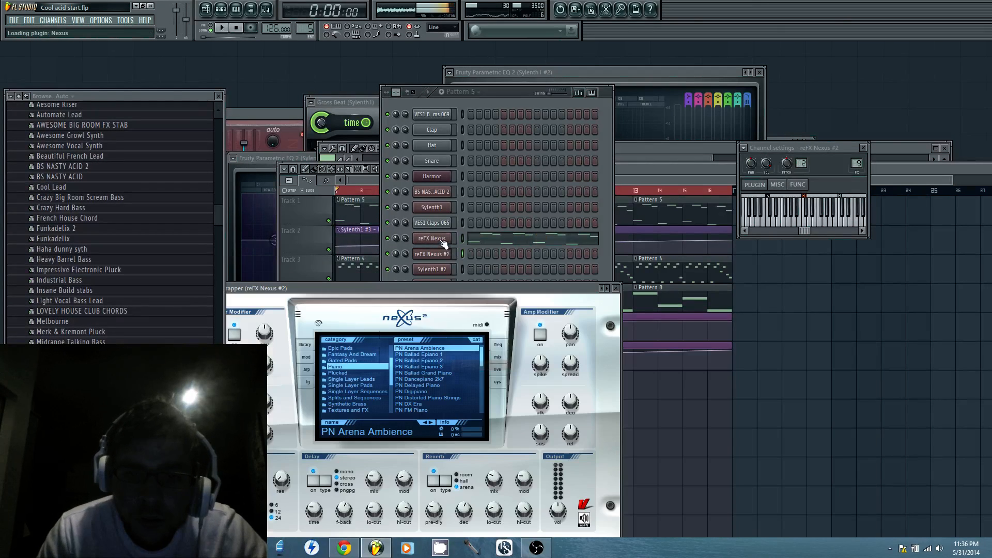
Copy Pattern 5's reFX Nexus notes into reFX Nexus #2's piano roll and transpose the copied notes down one octave
{"action": "right_click", "coordinate": [442, 238]}
{"action": "left_click", "coordinate": [477, 240]}
{"action": "right_click", "coordinate": [448, 238]}
{"action": "left_click", "coordinate": [459, 238]}
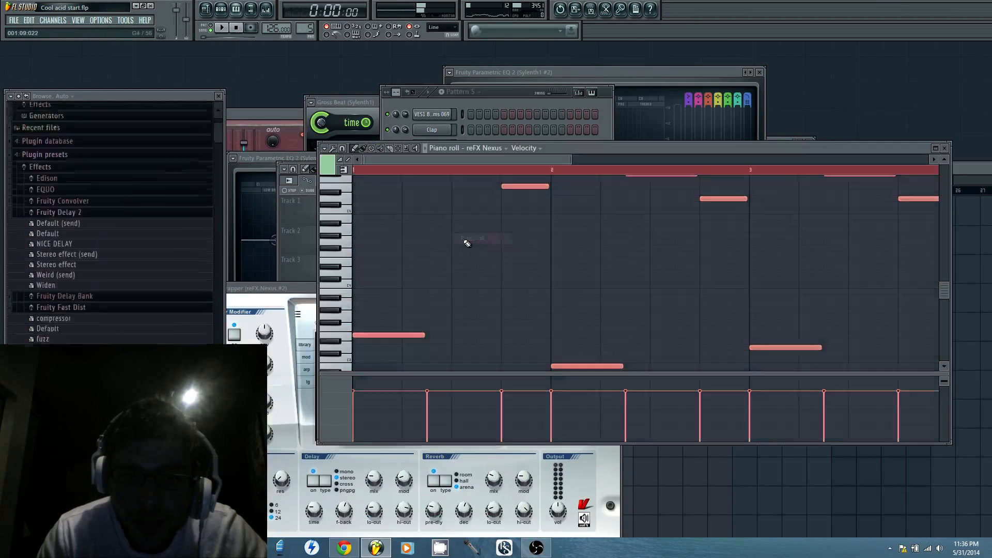
{"action": "left_click", "coordinate": [489, 89]}
{"action": "right_click", "coordinate": [437, 252]}
{"action": "left_click", "coordinate": [472, 254]}
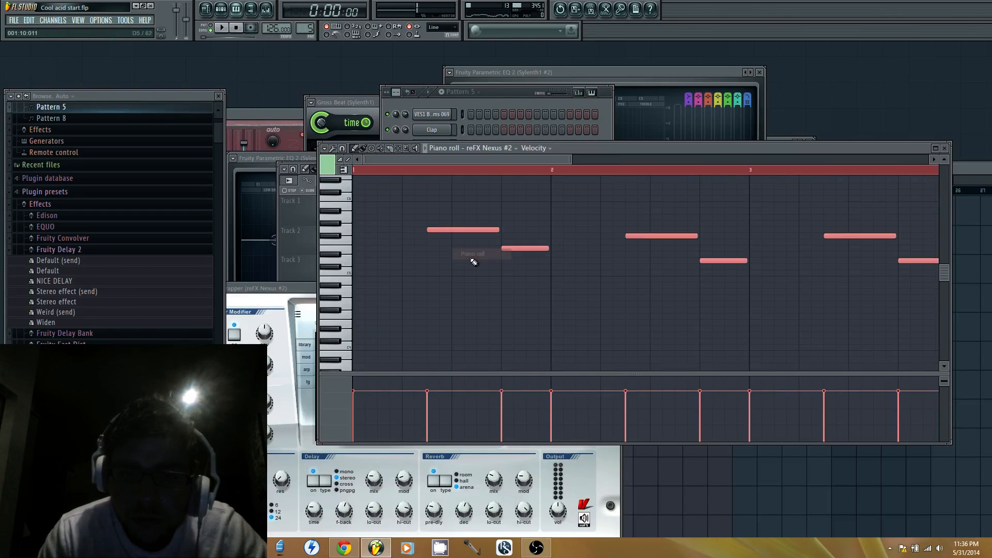
{"action": "scroll", "coordinate": [384, 307], "scroll_direction": "down", "scroll_amount": 4}
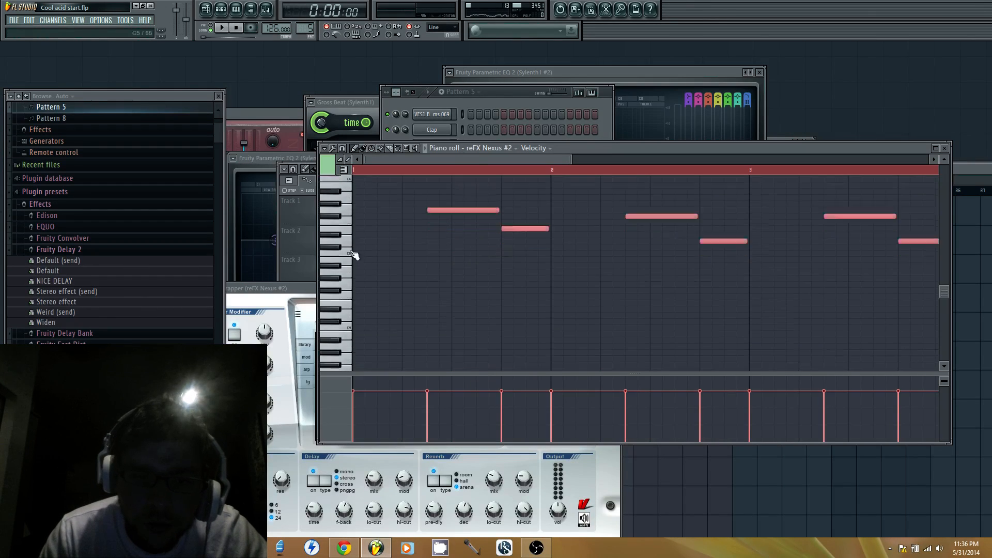
{"action": "left_click_drag", "start_coordinate": [372, 321], "coordinate": [378, 229]}
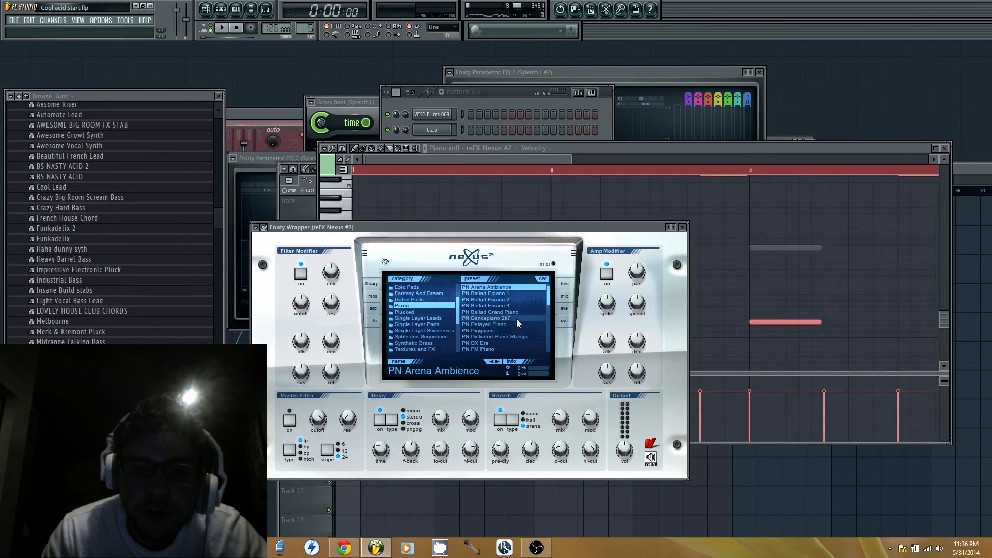
Browse the preset categories of reFX Nexus #2 and select XP Dance Orchestra
{"action": "left_click", "coordinate": [509, 339]}
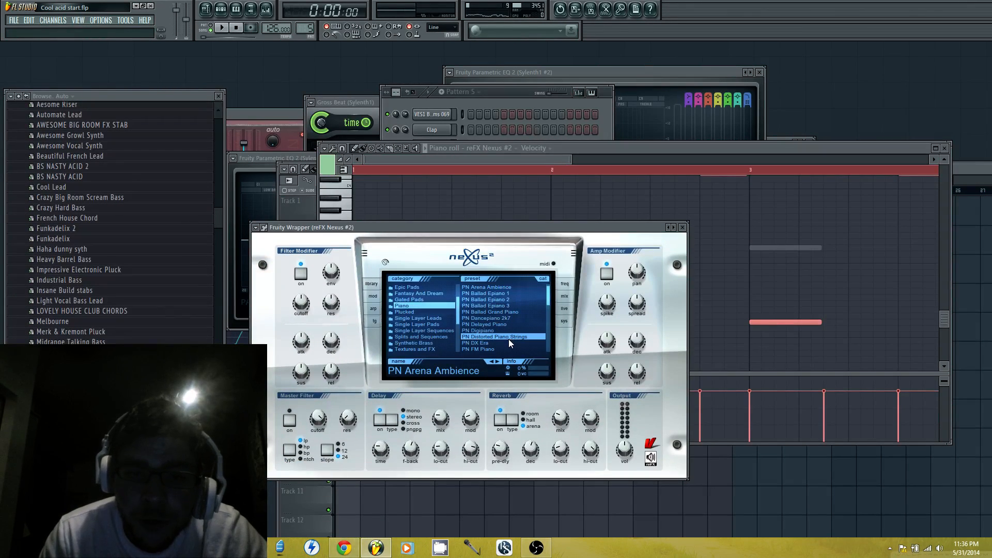
{"action": "scroll", "coordinate": [436, 325], "scroll_direction": "down", "scroll_amount": 3}
{"action": "scroll", "coordinate": [438, 324], "scroll_direction": "down", "scroll_amount": 2}
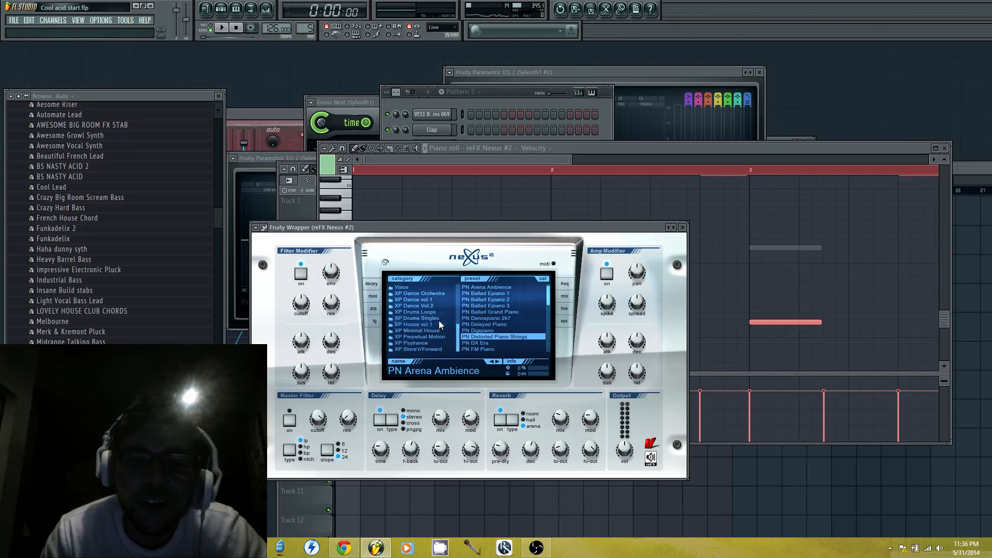
{"action": "left_click", "coordinate": [445, 293]}
Find and load the Piano Soft preset in reFX Nexus #2, and start playback to hear it
{"action": "left_click", "coordinate": [501, 326]}
{"action": "scroll", "coordinate": [501, 327], "scroll_direction": "down", "scroll_amount": 3}
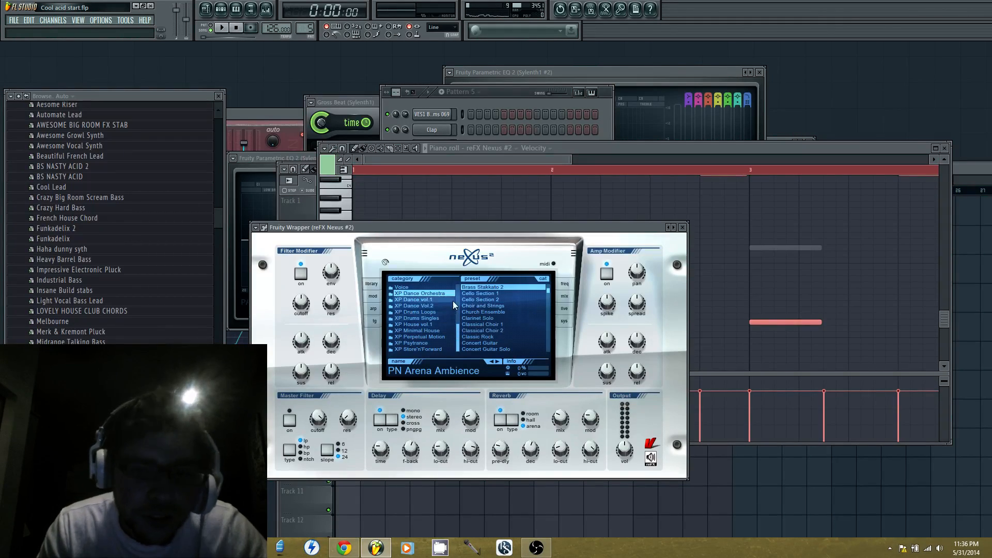
{"action": "left_click", "coordinate": [485, 331]}
{"action": "scroll", "coordinate": [488, 334], "scroll_direction": "down", "scroll_amount": 1}
{"action": "scroll", "coordinate": [491, 336], "scroll_direction": "down", "scroll_amount": 2}
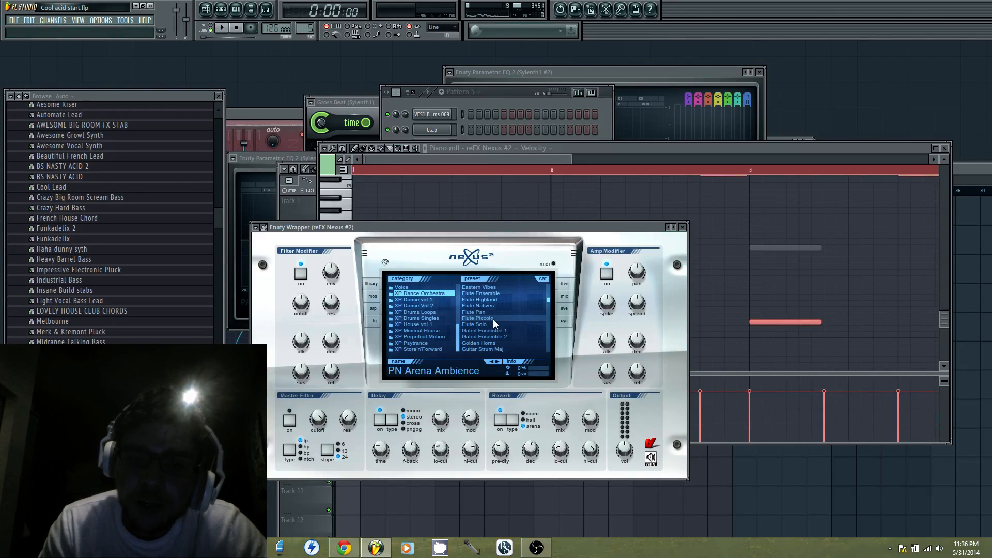
{"action": "scroll", "coordinate": [491, 323], "scroll_direction": "down", "scroll_amount": 3}
{"action": "scroll", "coordinate": [497, 331], "scroll_direction": "down", "scroll_amount": 2}
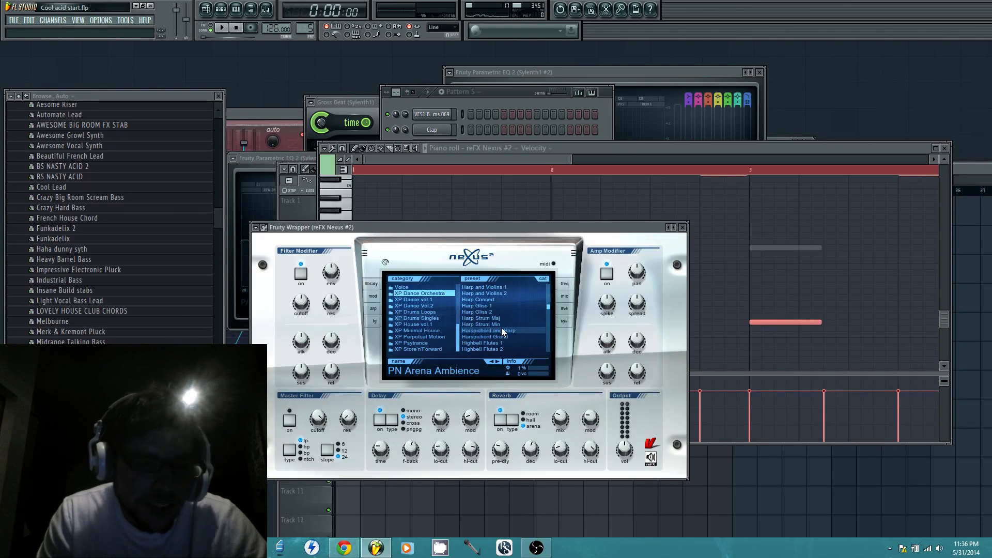
{"action": "scroll", "coordinate": [501, 328], "scroll_direction": "up", "scroll_amount": 10}
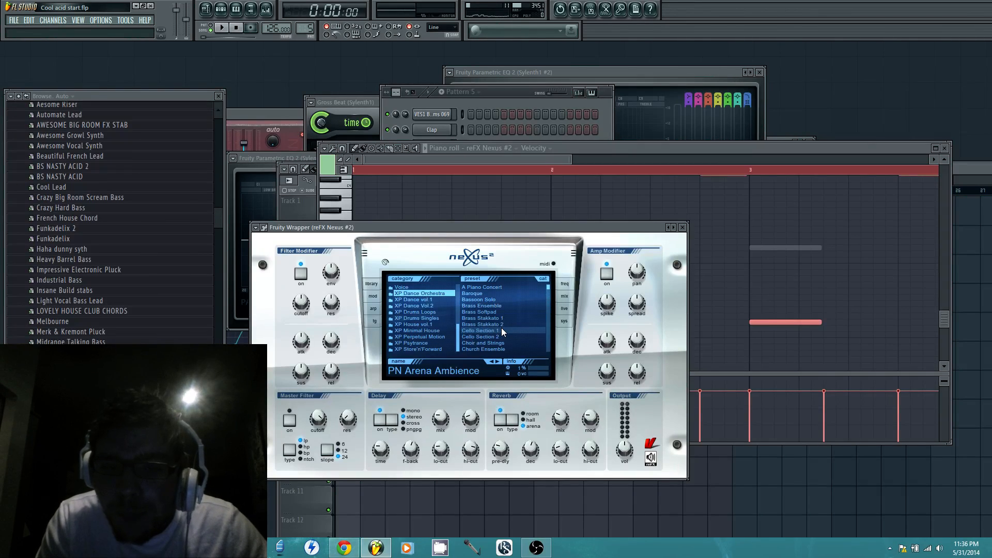
{"action": "scroll", "coordinate": [501, 328], "scroll_direction": "down", "scroll_amount": 6}
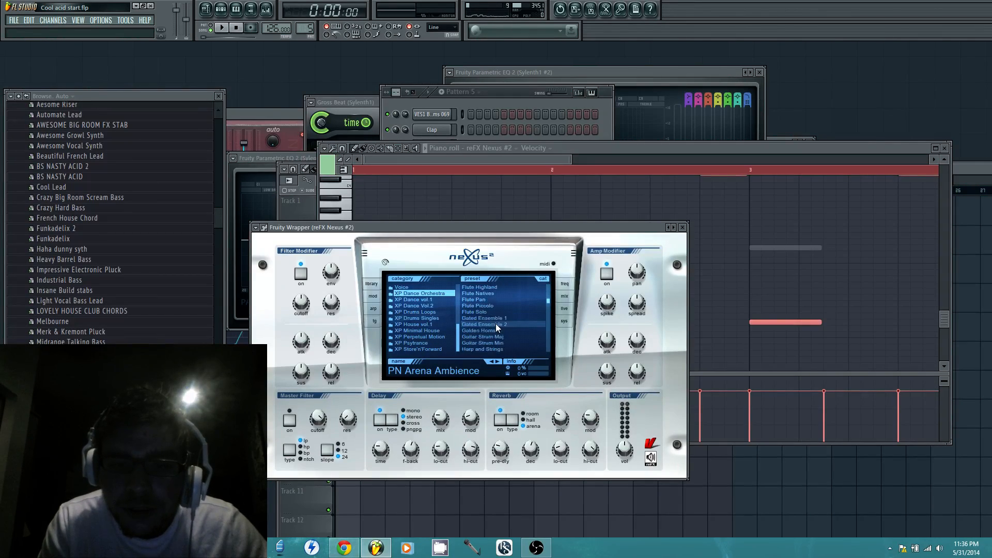
{"action": "scroll", "coordinate": [495, 323], "scroll_direction": "down", "scroll_amount": 5}
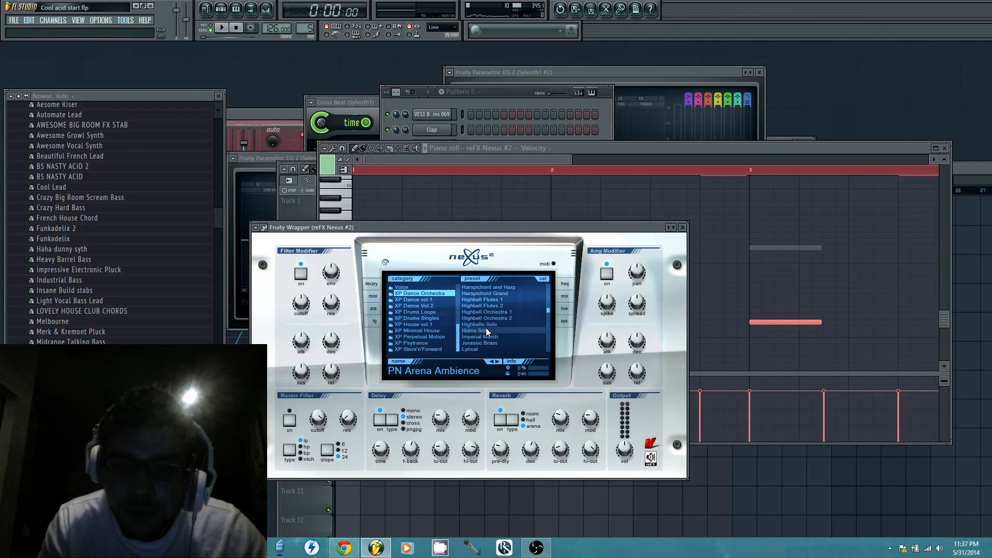
{"action": "scroll", "coordinate": [486, 328], "scroll_direction": "down", "scroll_amount": 6}
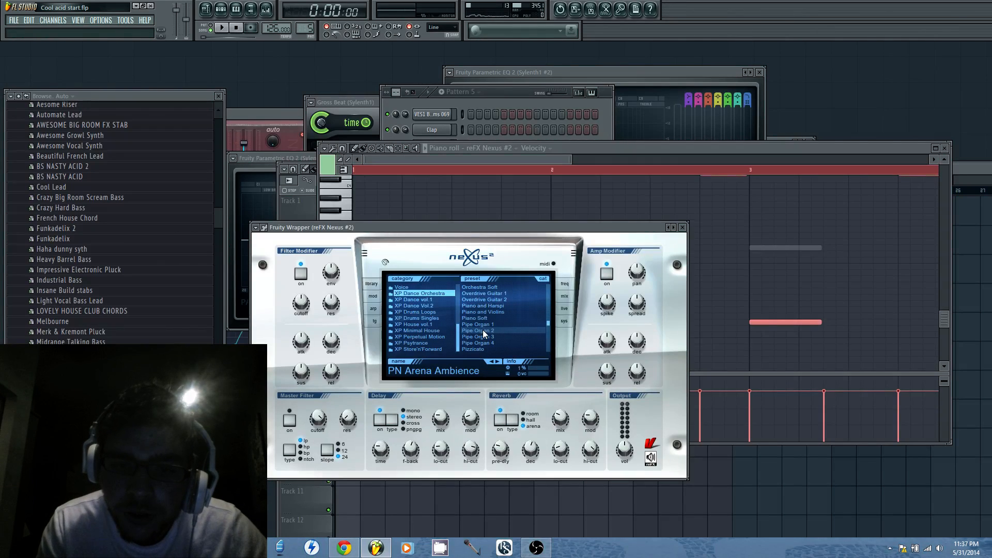
{"action": "left_click", "coordinate": [475, 317]}
{"action": "key", "text": "space"}
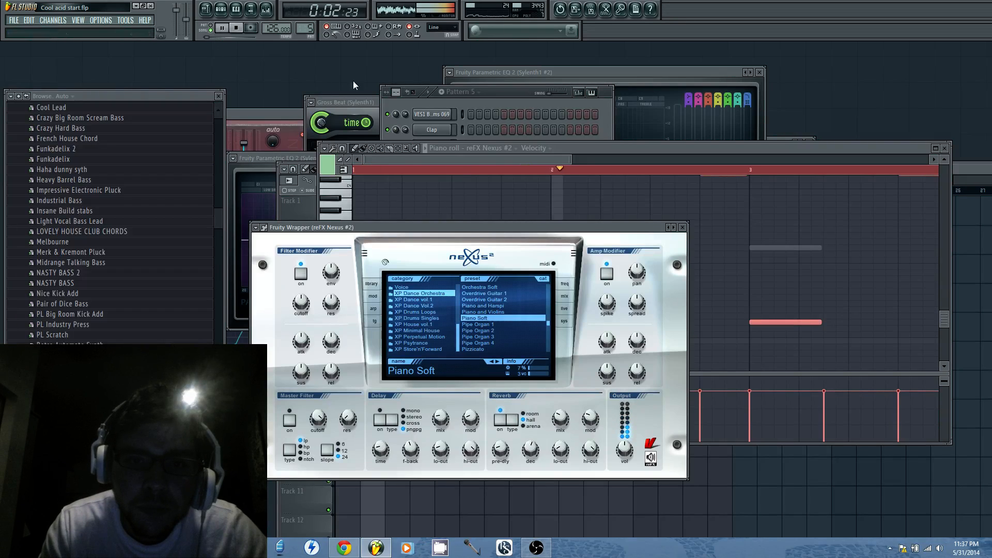
Raise reFX Nexus #2's reverb mix to about 82 and choose the arena reverb type during playback
{"action": "left_click", "coordinate": [514, 98]}
{"action": "mouse_move", "coordinate": [557, 434]}
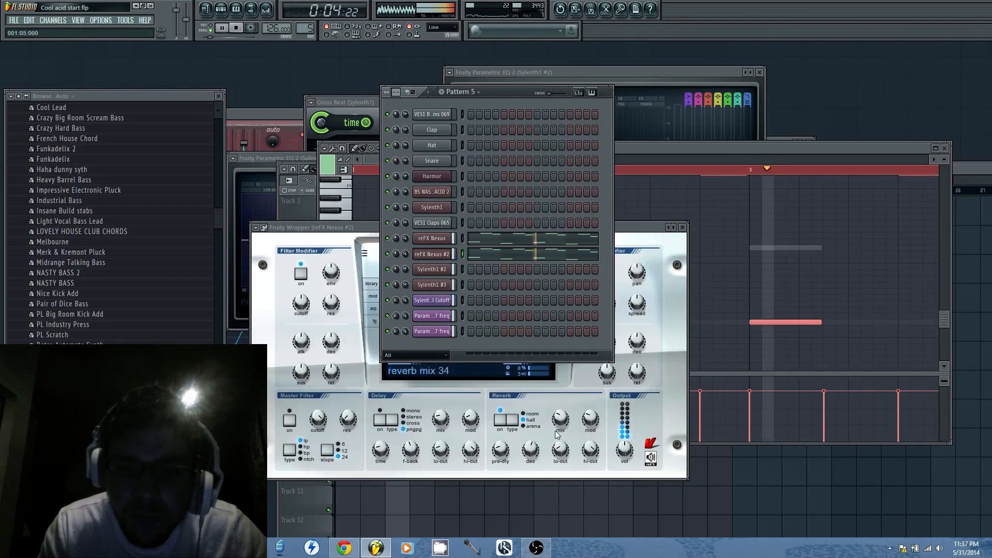
{"action": "left_click_drag", "start_coordinate": [558, 432], "coordinate": [565, 401]}
{"action": "left_click_drag", "start_coordinate": [565, 381], "coordinate": [566, 374]}
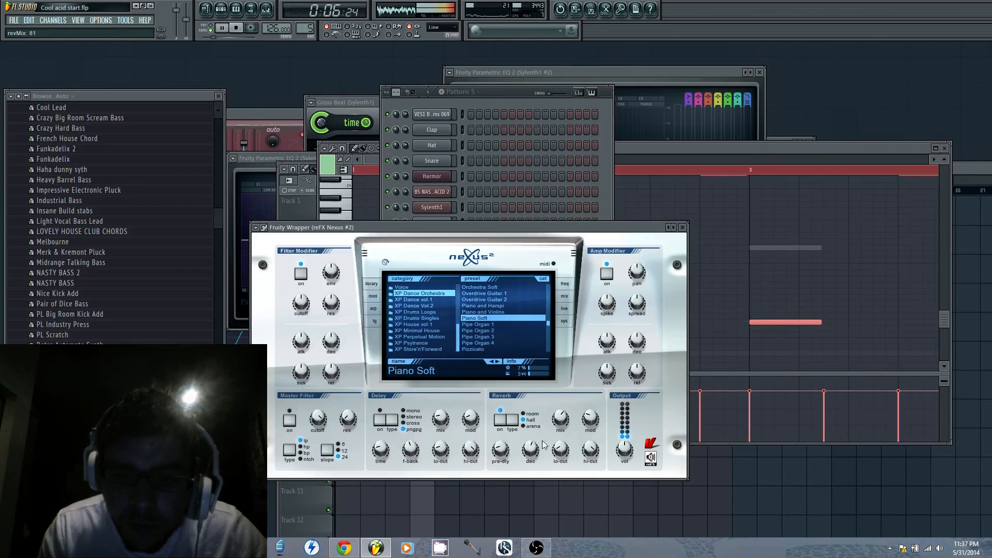
{"action": "left_click", "coordinate": [525, 426]}
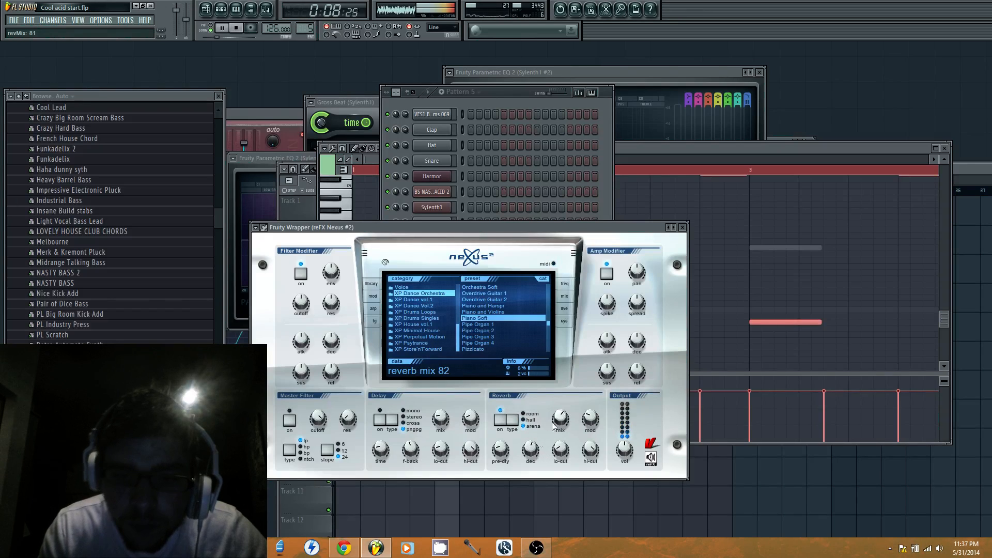
{"action": "left_click_drag", "start_coordinate": [562, 429], "coordinate": [563, 425]}
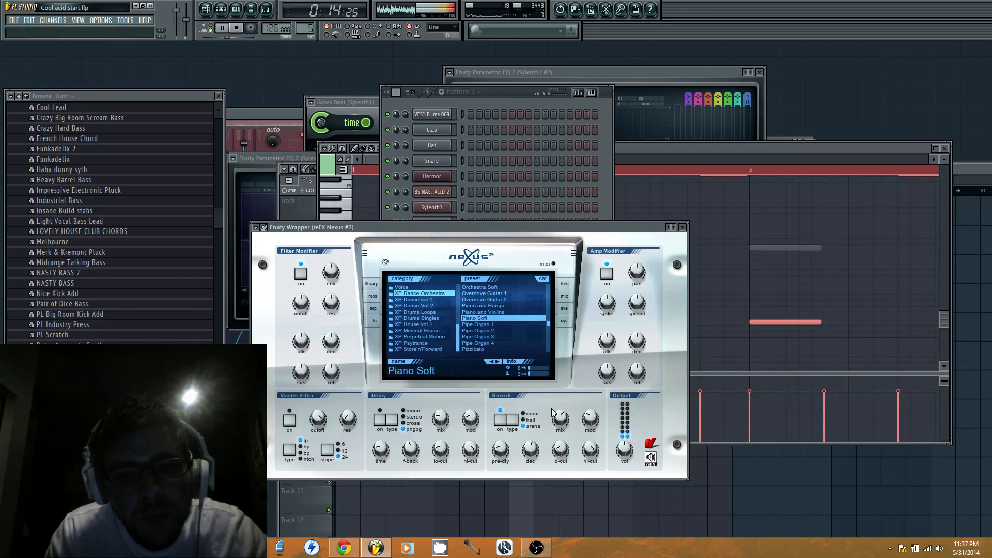
Bring the step sequencer forward and switch to the first empty pattern, Pattern 6
{"action": "left_click", "coordinate": [497, 88]}
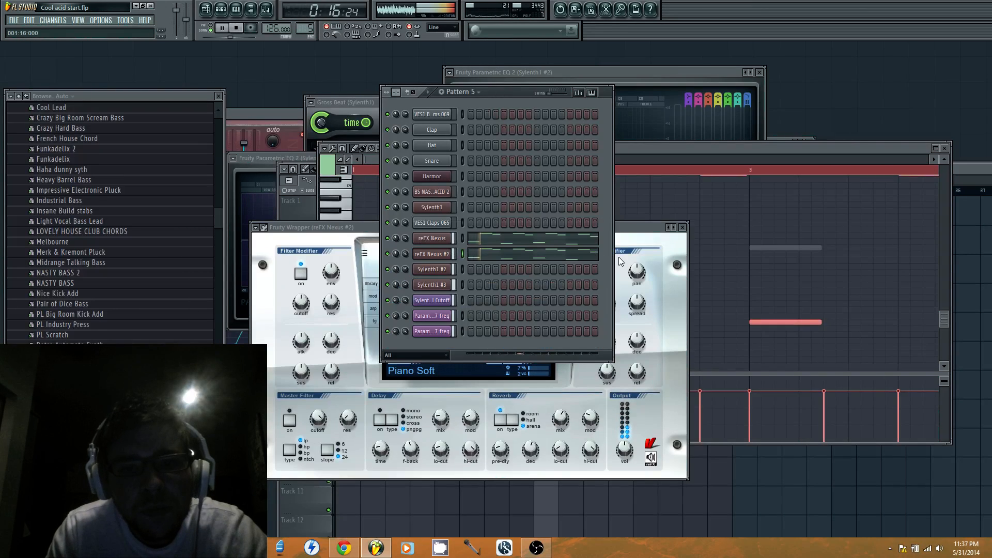
{"action": "left_click", "coordinate": [310, 30]}
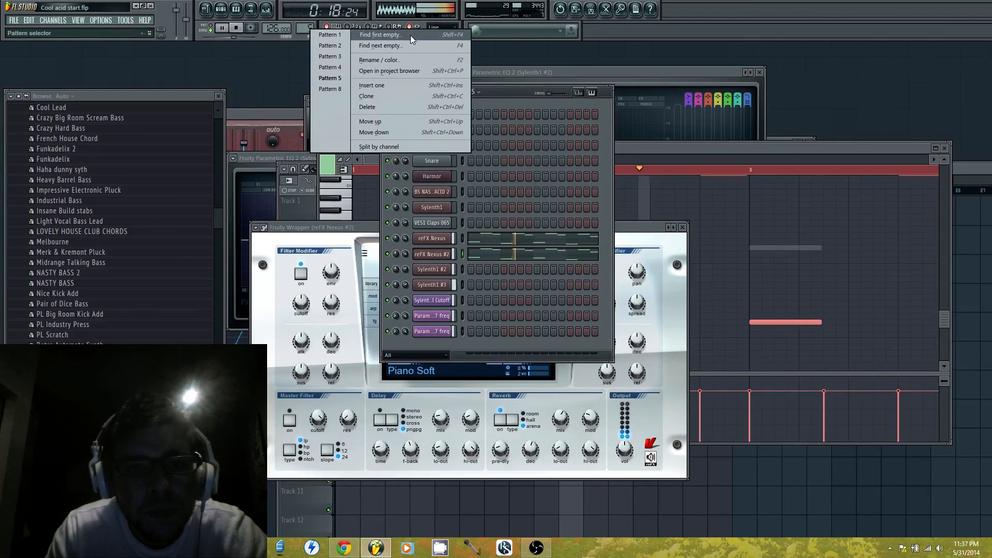
{"action": "left_click", "coordinate": [379, 35]}
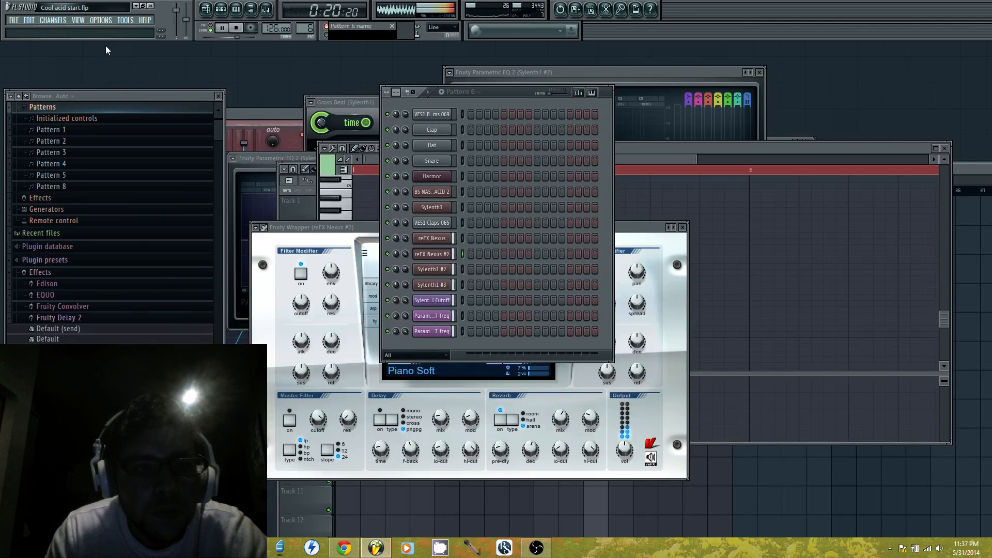
Stop playback, show the mixer and load Fruity Limiter into the first effect slot of the Master track
{"action": "left_click", "coordinate": [78, 21]}
{"action": "key", "text": "space"}
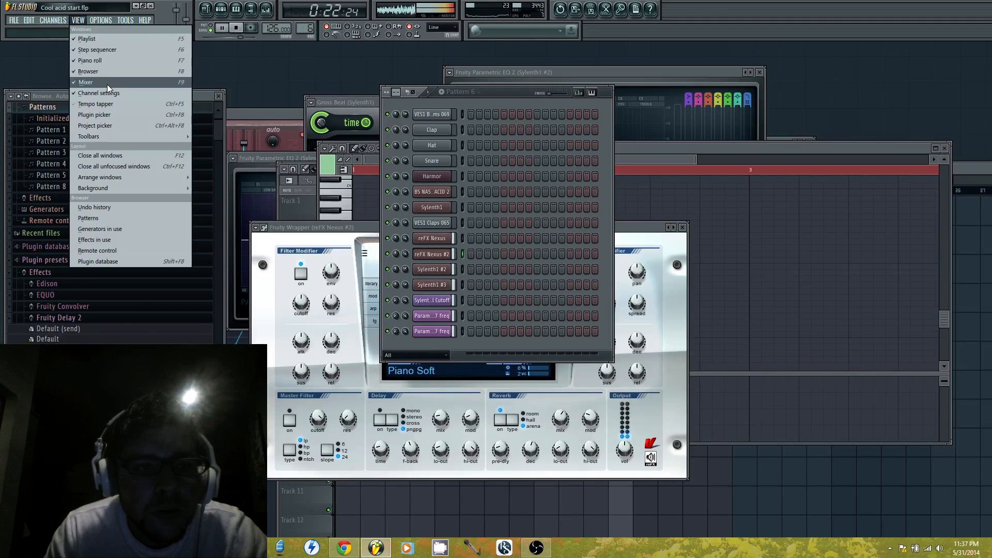
{"action": "left_click", "coordinate": [85, 82]}
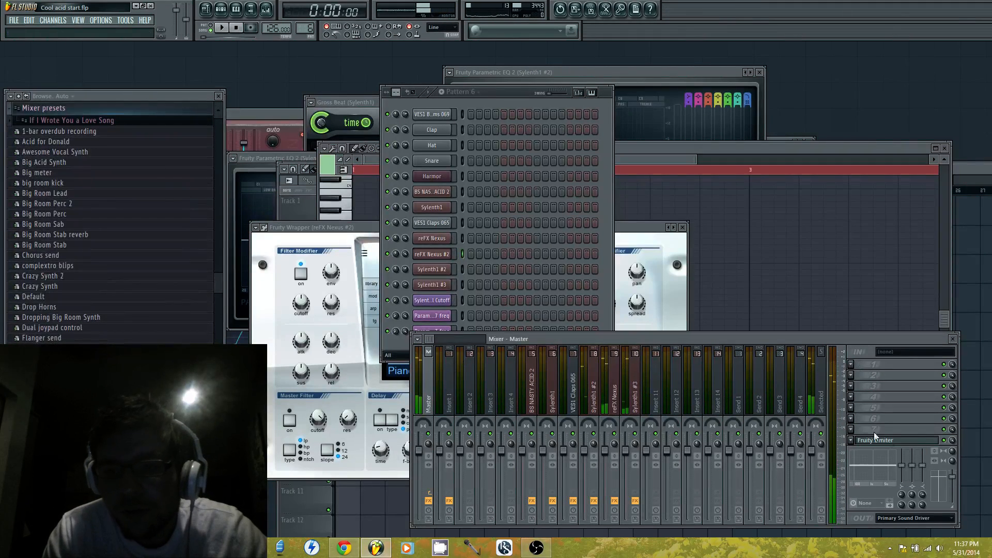
{"action": "left_click", "coordinate": [855, 373]}
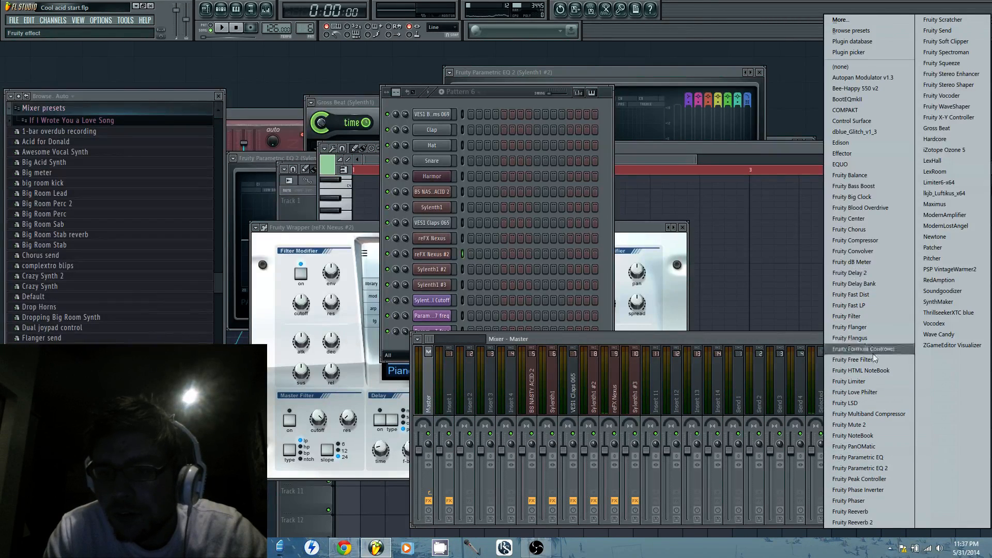
{"action": "left_click", "coordinate": [869, 381]}
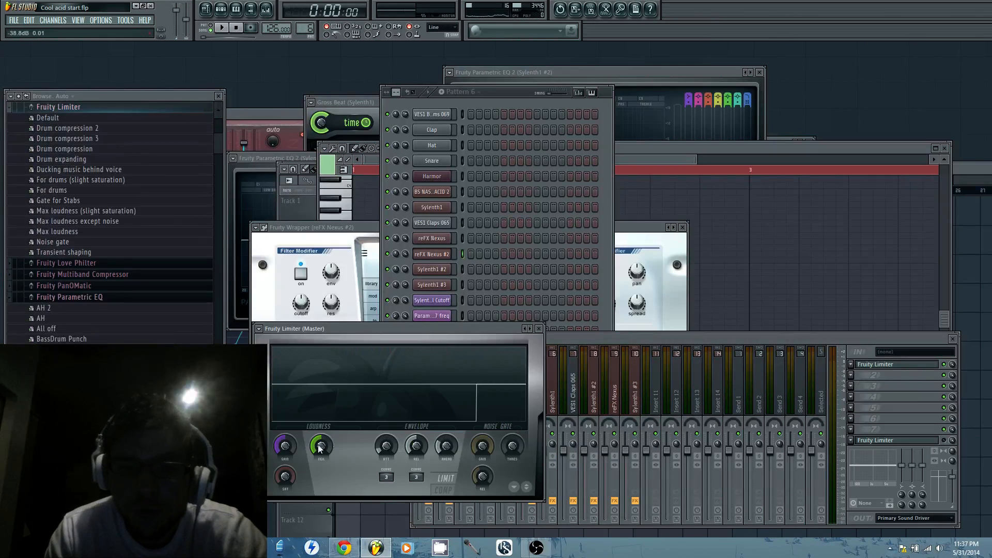
Clear the Fruity Limiter from the Master track's eighth effect slot and reposition the remaining Fruity Limiter window
{"action": "left_click", "coordinate": [848, 441]}
{"action": "mouse_move", "coordinate": [885, 310]}
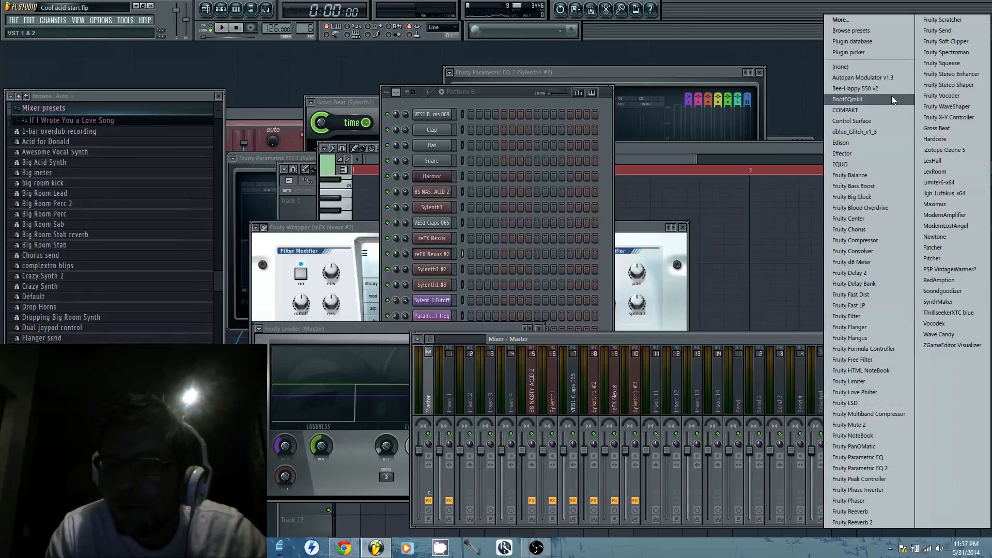
{"action": "left_click", "coordinate": [876, 66]}
{"action": "left_click", "coordinate": [396, 327]}
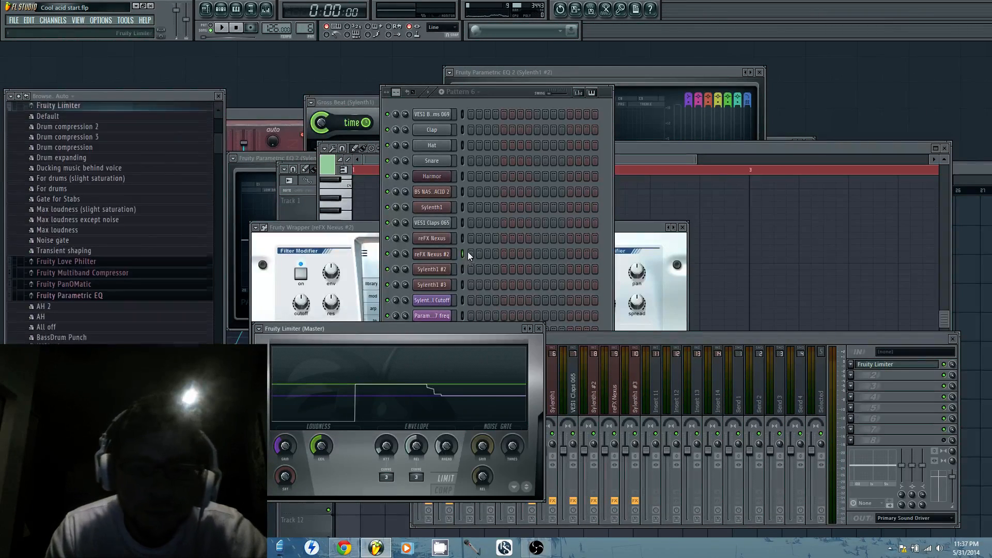
{"action": "left_click_drag", "start_coordinate": [485, 329], "coordinate": [547, 268]}
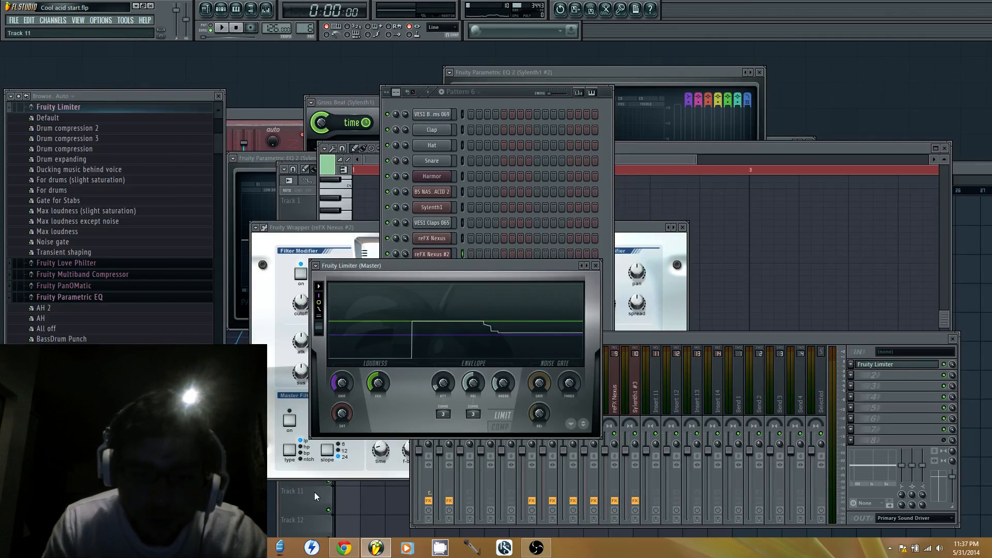
Play the song to check the Master limiting and review the playlist, and stop playback
{"action": "key", "text": "space"}
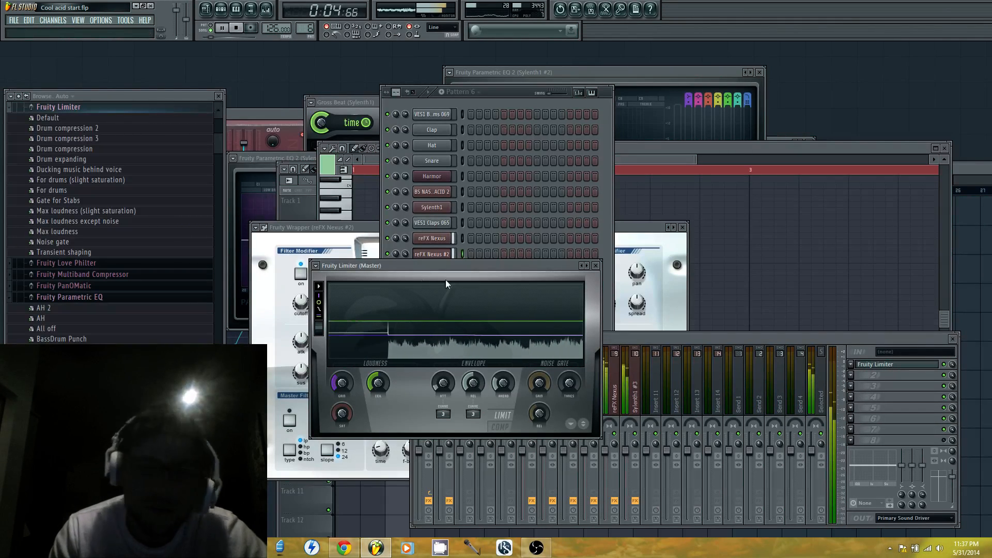
{"action": "left_click", "coordinate": [309, 207]}
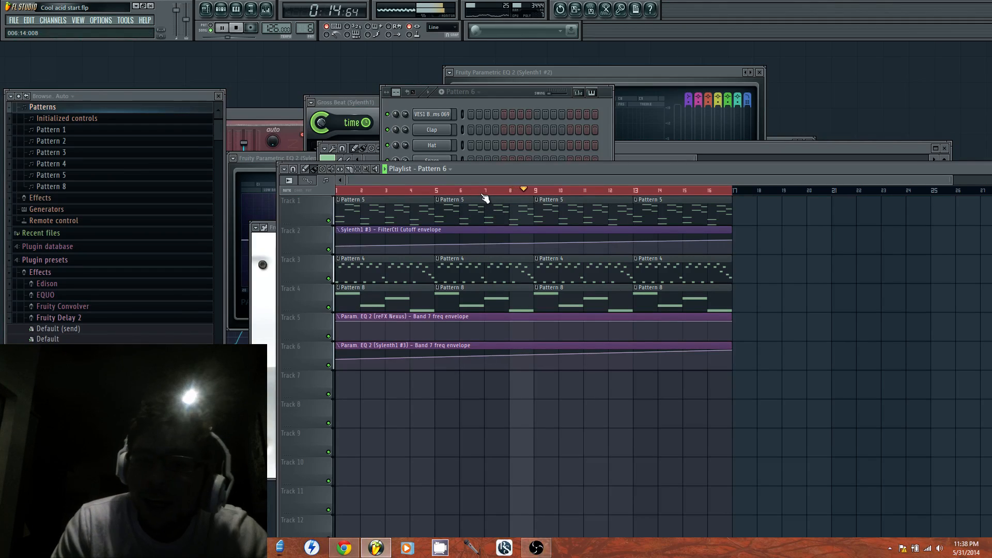
{"action": "left_click_drag", "start_coordinate": [217, 138], "coordinate": [212, 209]}
{"action": "key", "text": "space"}
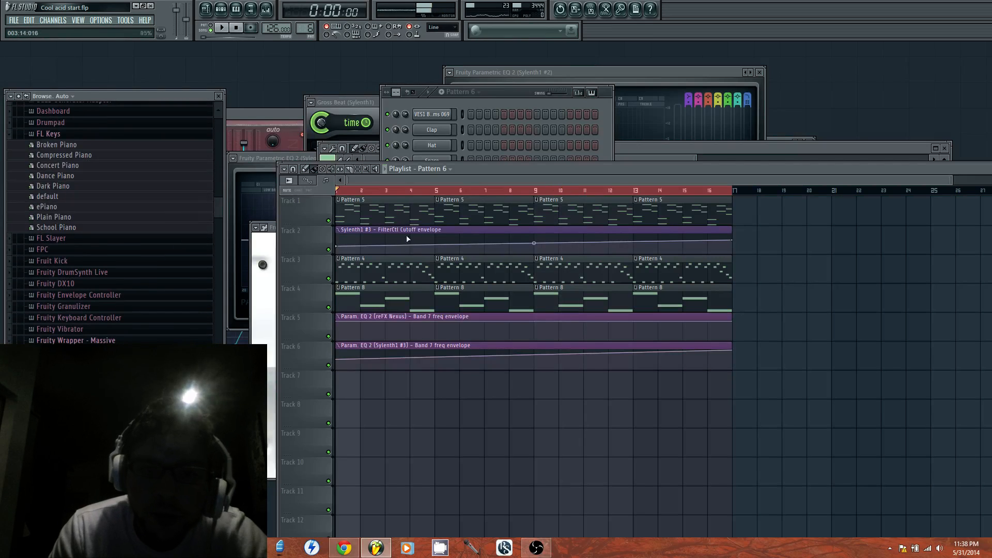
Copy all reFX Nexus notes from Pattern 5's piano roll and switch to the first empty pattern
{"action": "double_click", "coordinate": [406, 222]}
{"action": "key", "text": "ctrl+a"}
{"action": "left_click", "coordinate": [516, 93]}
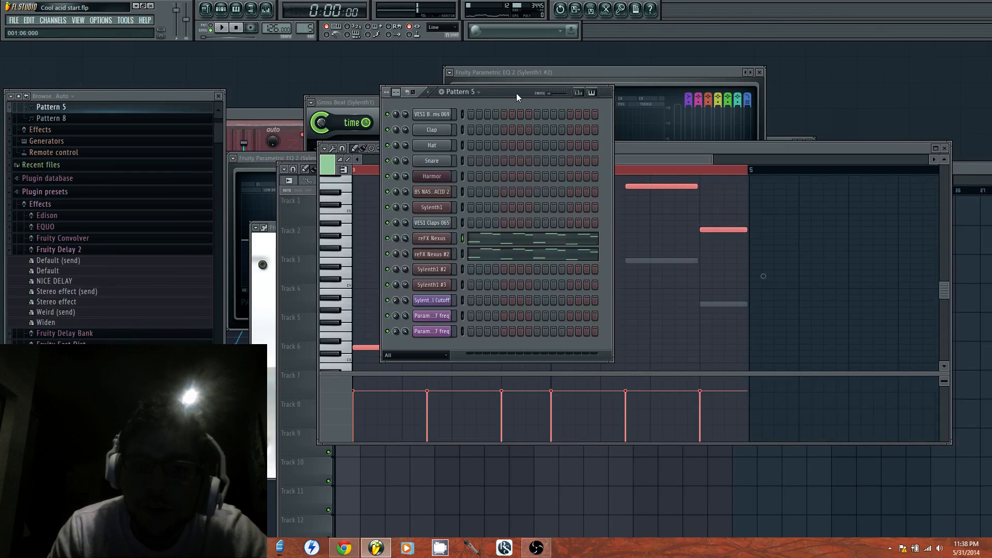
{"action": "left_click", "coordinate": [310, 29]}
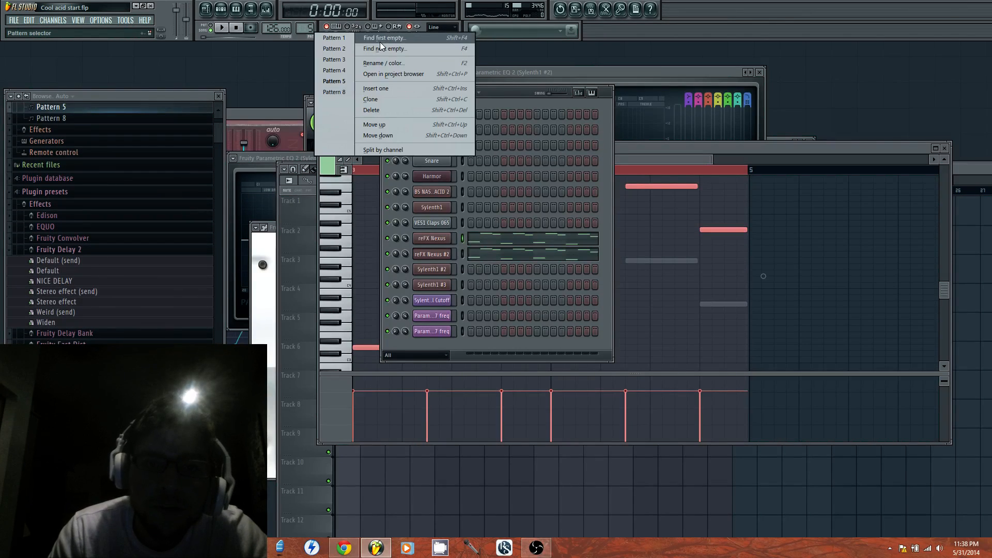
{"action": "left_click", "coordinate": [380, 43]}
Add another reFX Nexus channel to Pattern 6 and open its piano roll
{"action": "left_click", "coordinate": [52, 21]}
{"action": "mouse_move", "coordinate": [57, 30]}
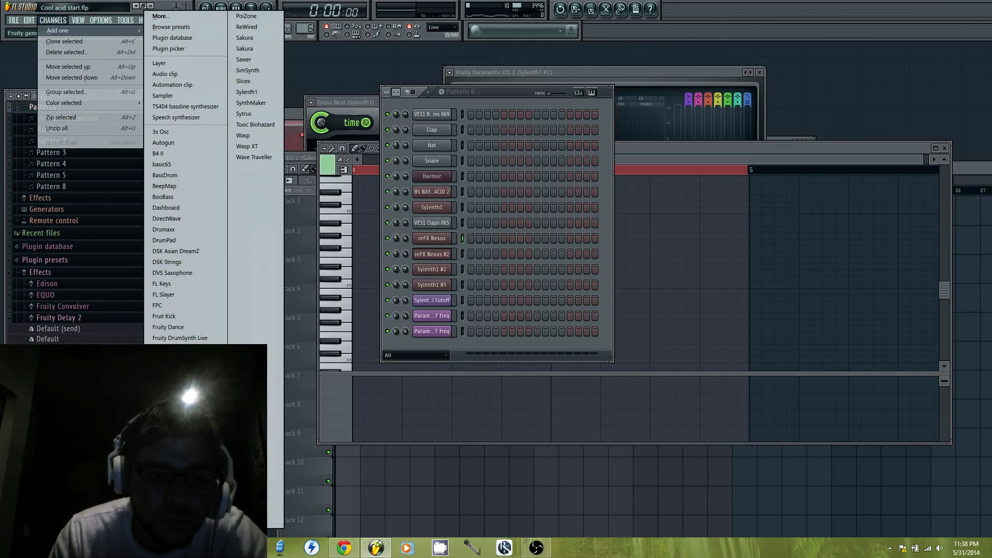
{"action": "left_click", "coordinate": [168, 490]}
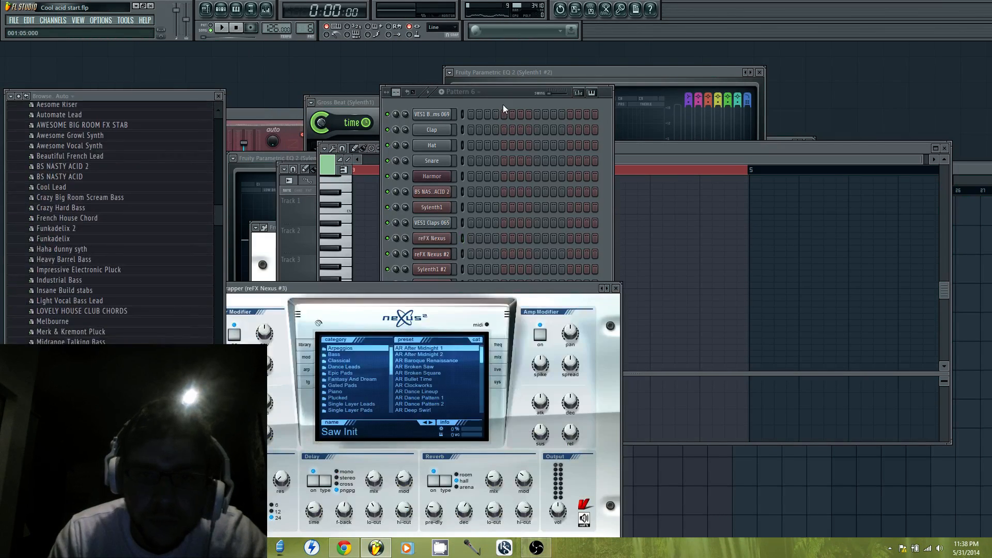
{"action": "left_click", "coordinate": [503, 108]}
{"action": "right_click", "coordinate": [442, 352]}
{"action": "left_click", "coordinate": [467, 351]}
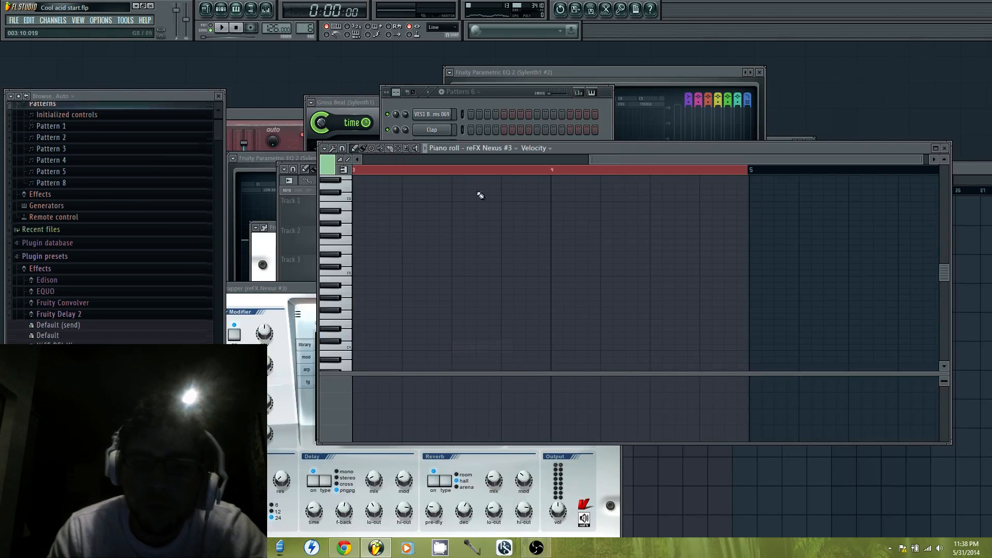
{"action": "left_click", "coordinate": [497, 159]}
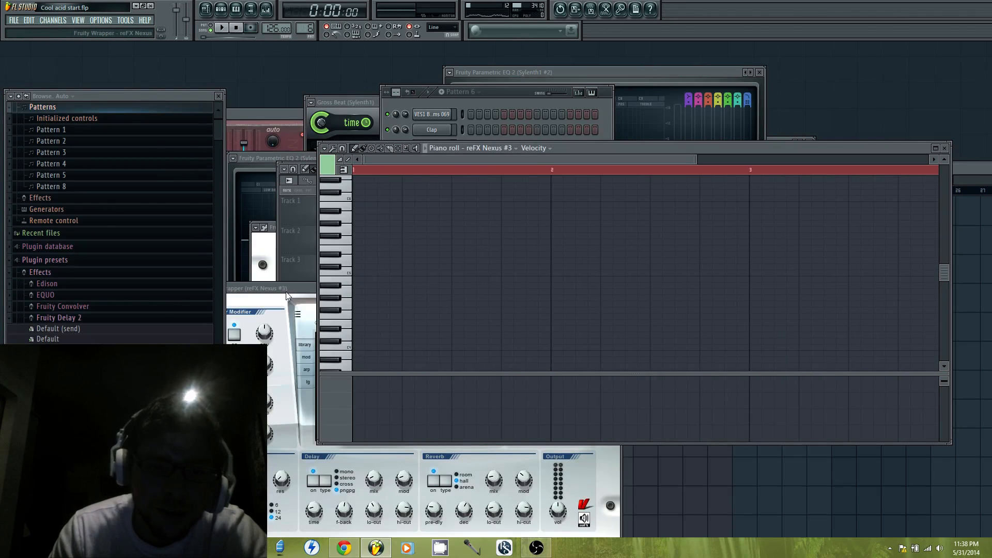
Paste the copied notes into reFX Nexus #3's piano roll and move them up one octave
{"action": "left_click_drag", "start_coordinate": [286, 292], "coordinate": [497, 352]}
{"action": "left_click", "coordinate": [605, 154]}
{"action": "key", "text": "ctrl+v"}
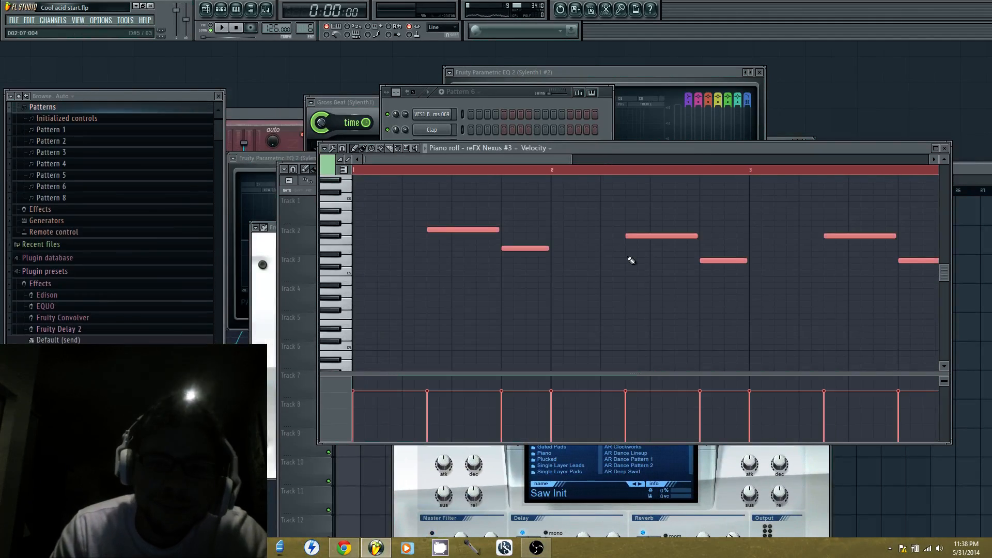
{"action": "scroll", "coordinate": [417, 369], "scroll_direction": "down", "scroll_amount": 5}
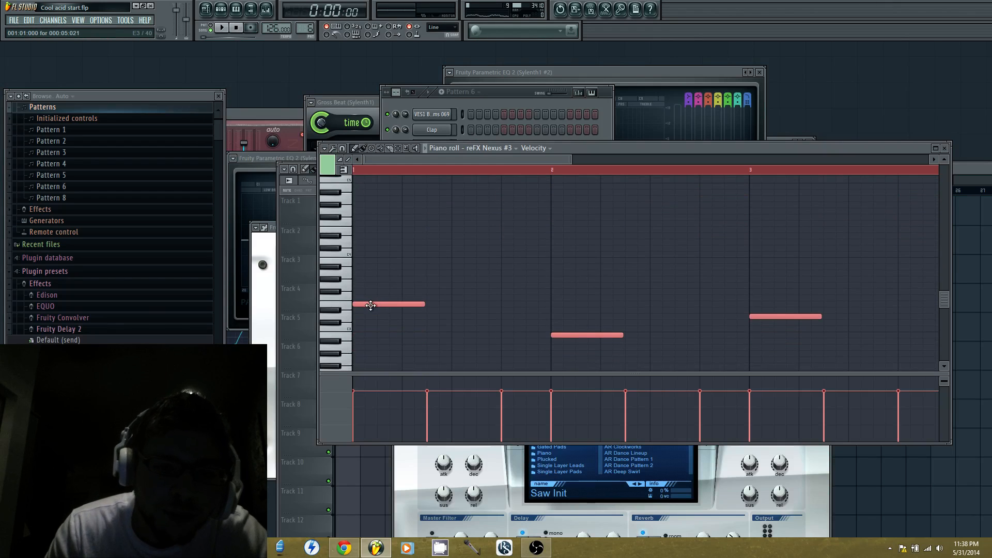
{"action": "left_click_drag", "start_coordinate": [370, 305], "coordinate": [363, 230]}
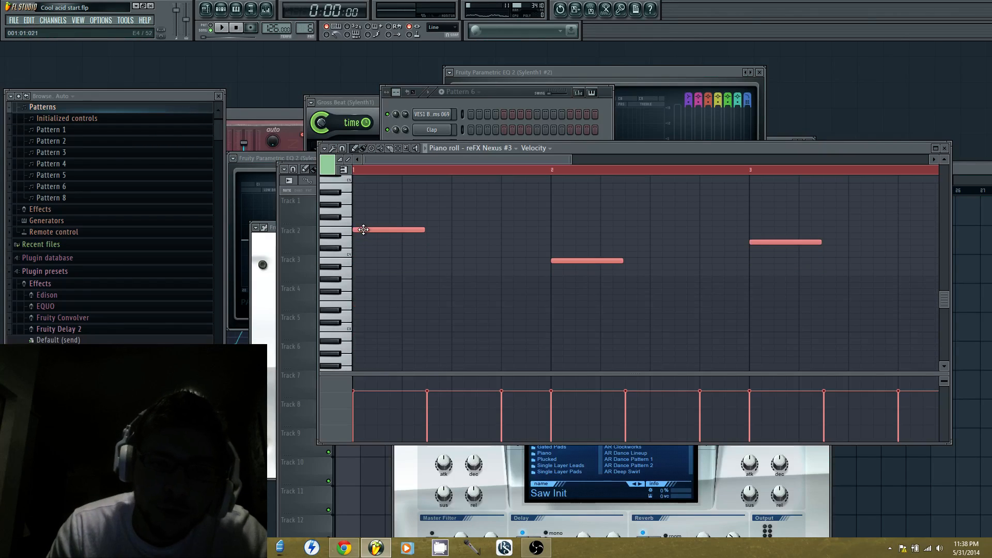
Bring the reFX Nexus #3 window forward and show its Dance Leads presets
{"action": "left_click", "coordinate": [423, 457]}
{"action": "left_click_drag", "start_coordinate": [562, 352], "coordinate": [585, 238]}
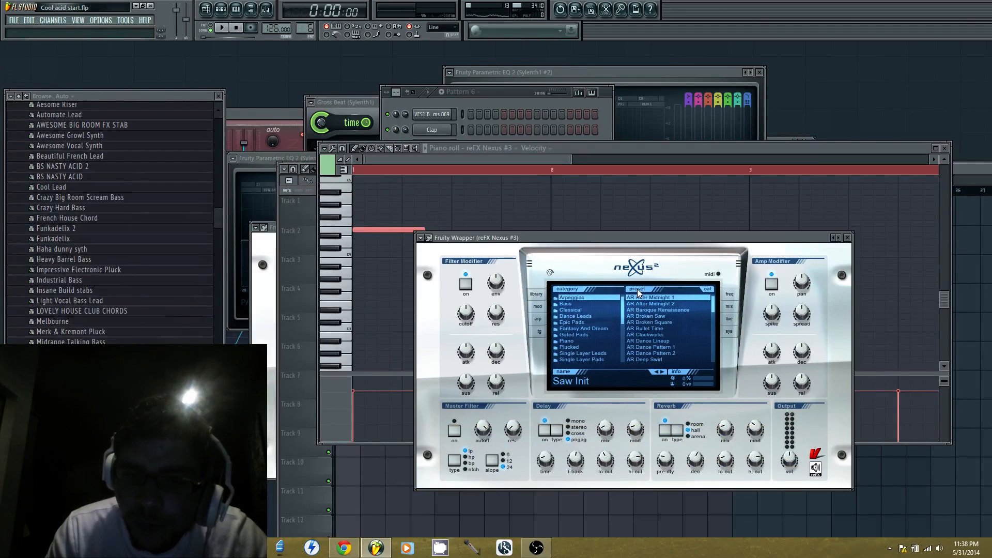
{"action": "left_click", "coordinate": [600, 318]}
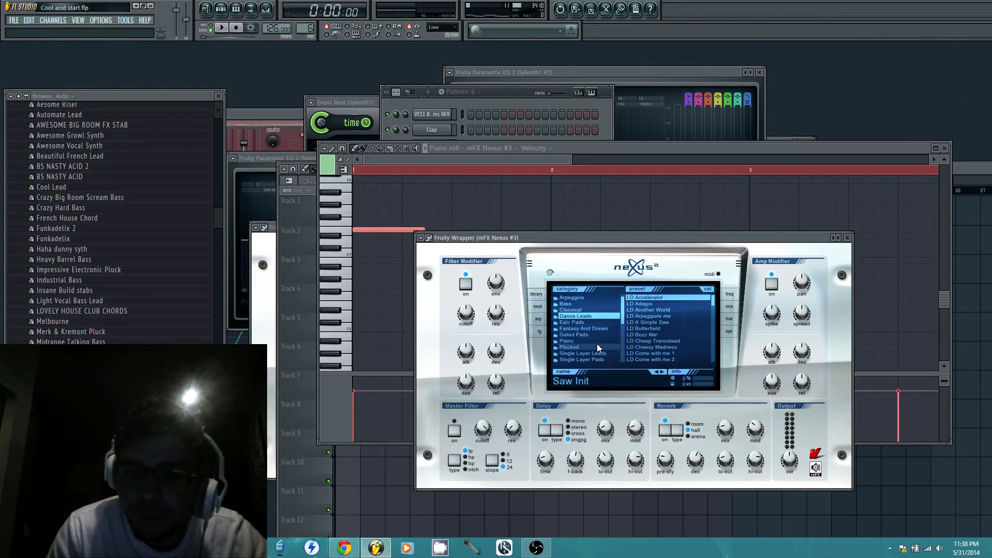
Replace the reFX Nexus #3 channel's instrument with Sylenth1, keeping the pasted notes
{"action": "left_click", "coordinate": [514, 90]}
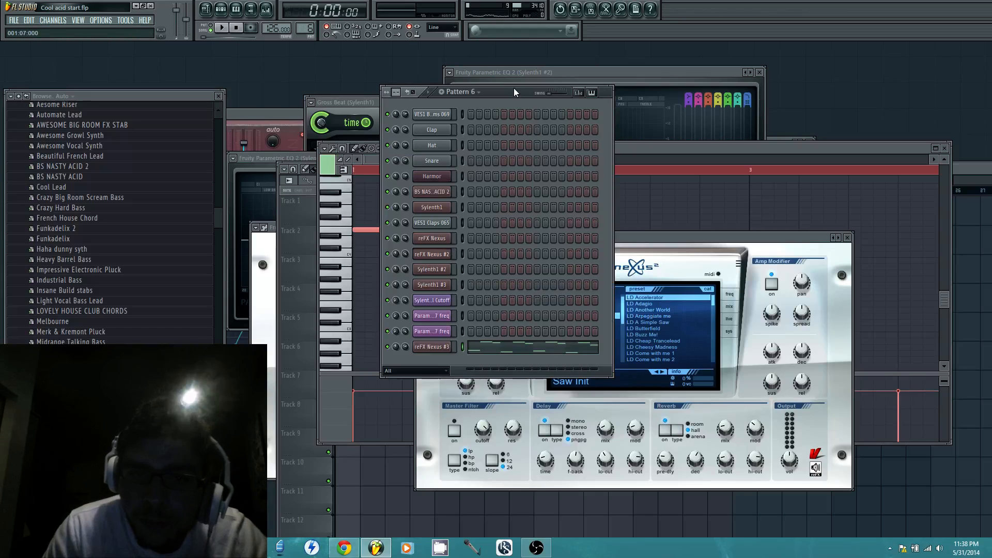
{"action": "right_click", "coordinate": [443, 347]}
{"action": "mouse_move", "coordinate": [479, 462]}
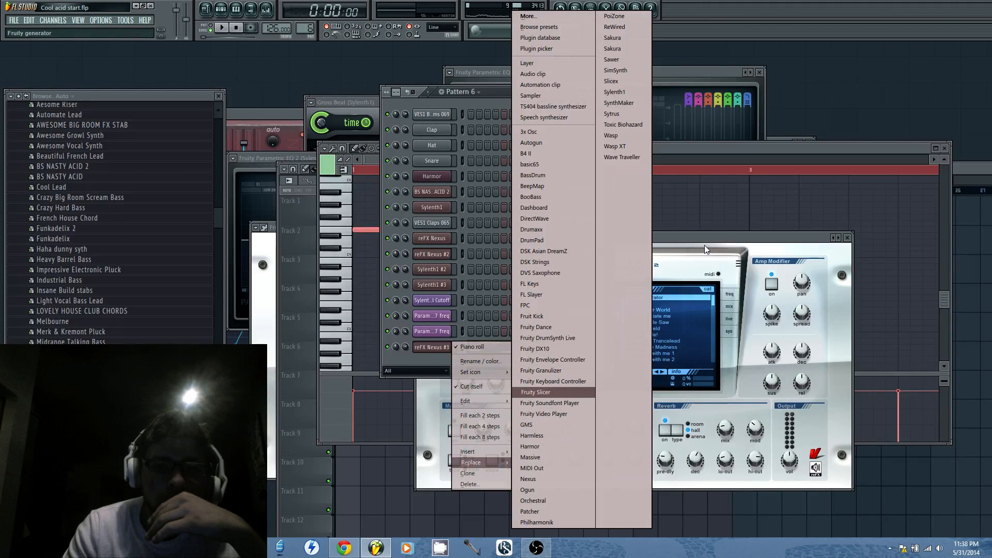
{"action": "left_click", "coordinate": [626, 95]}
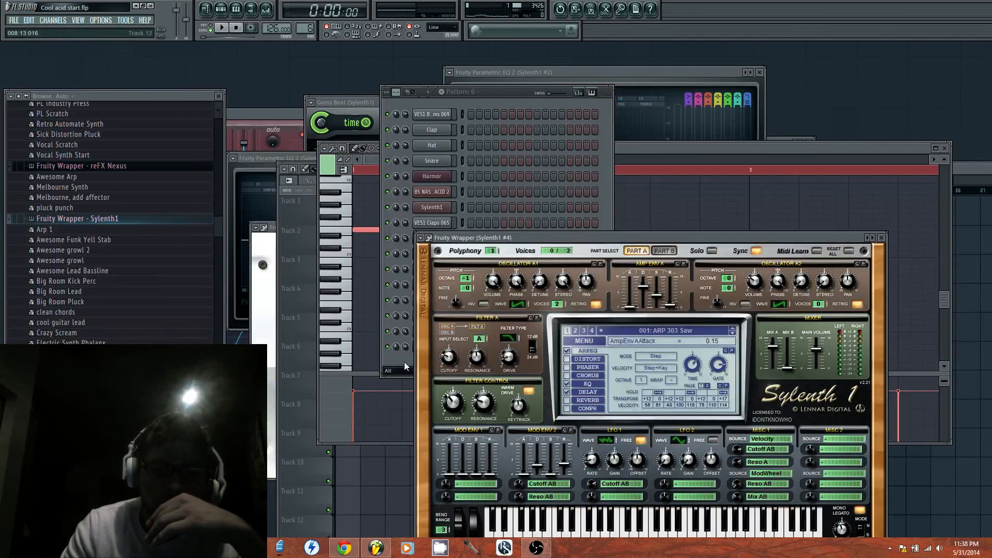
{"action": "left_click", "coordinate": [405, 366]}
{"action": "right_click", "coordinate": [433, 347]}
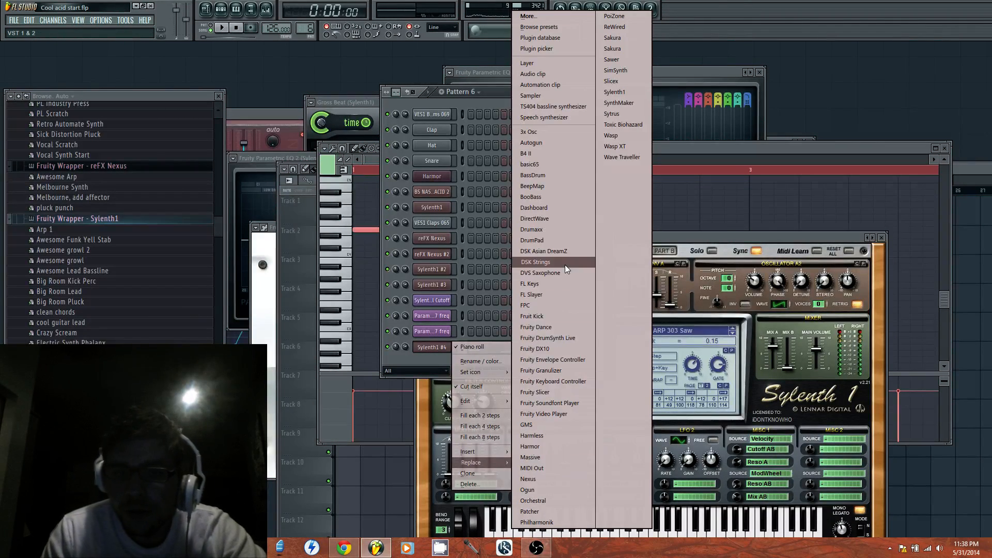
{"action": "left_click", "coordinate": [626, 91]}
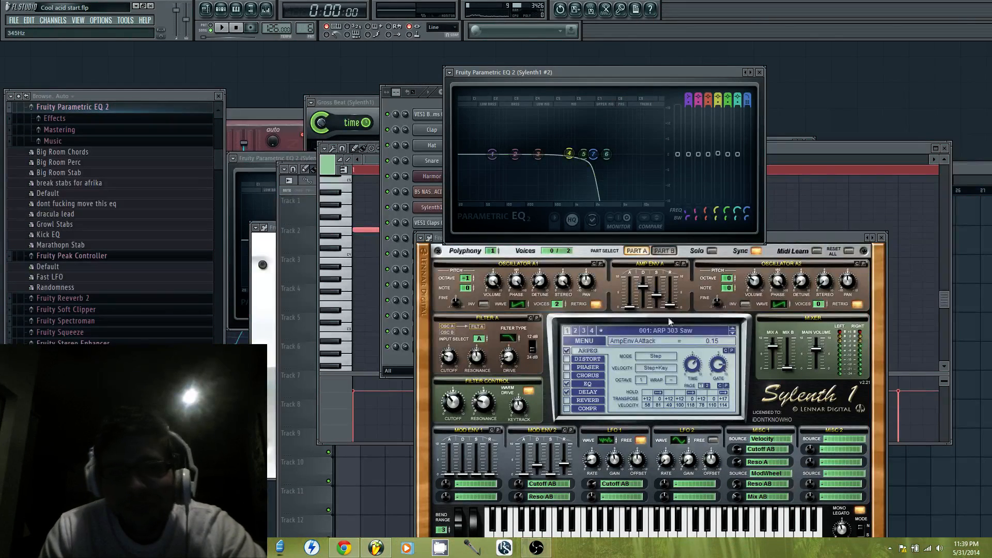
Load the bank Shocking Sounds 5.fxb into Sylenth1 #4 from the Vandalism.Shocking.Sounds.5.SCD-DISCOVER folder in Sylenth1 Mega Soundbank 2013 [PAZ]
{"action": "left_click", "coordinate": [596, 341]}
{"action": "left_click", "coordinate": [607, 378]}
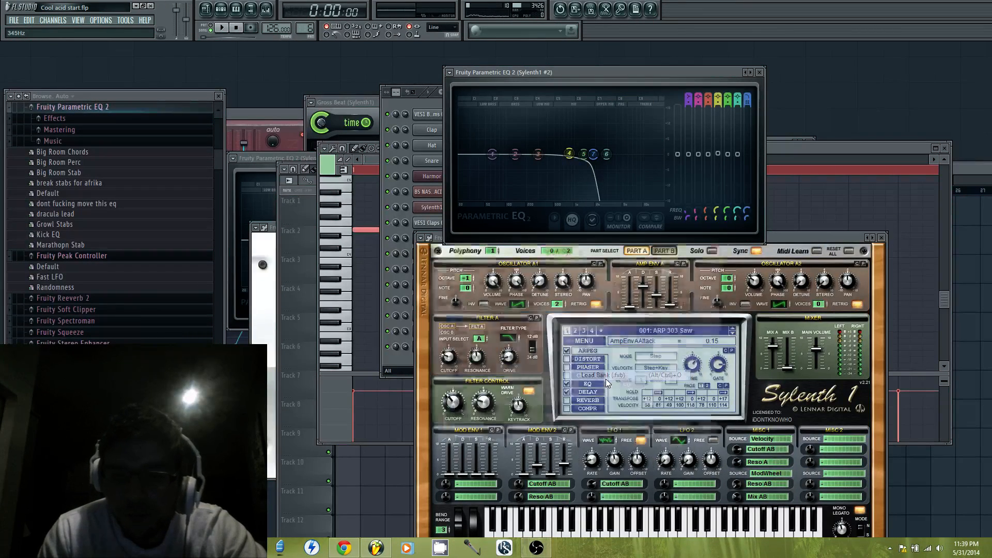
{"action": "double_click", "coordinate": [551, 335]}
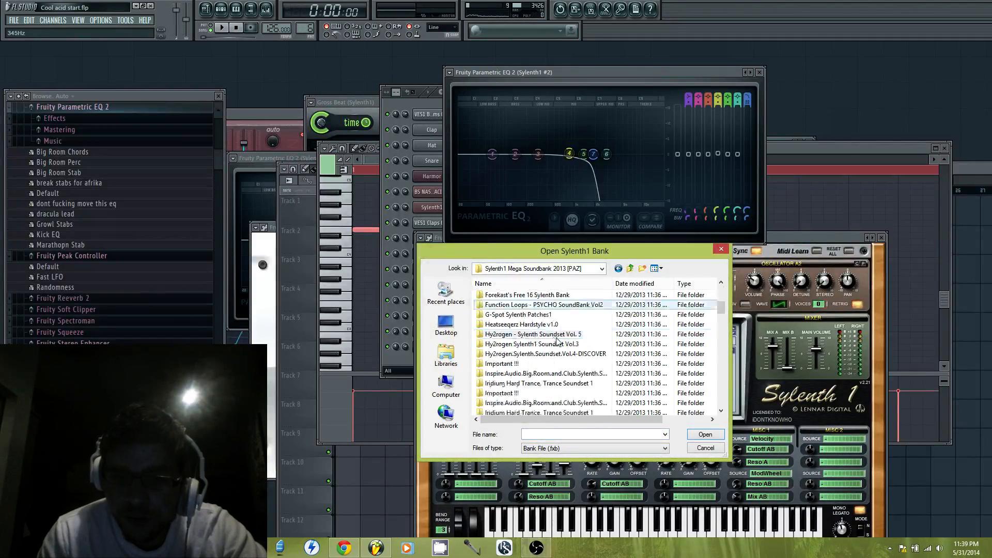
{"action": "scroll", "coordinate": [556, 341], "scroll_direction": "down", "scroll_amount": 15}
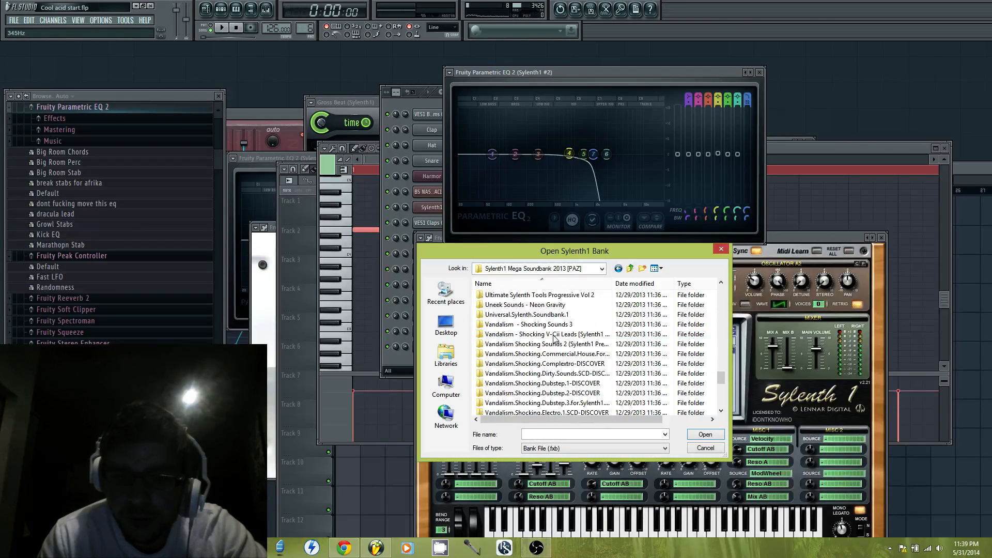
{"action": "scroll", "coordinate": [563, 348], "scroll_direction": "down", "scroll_amount": 4}
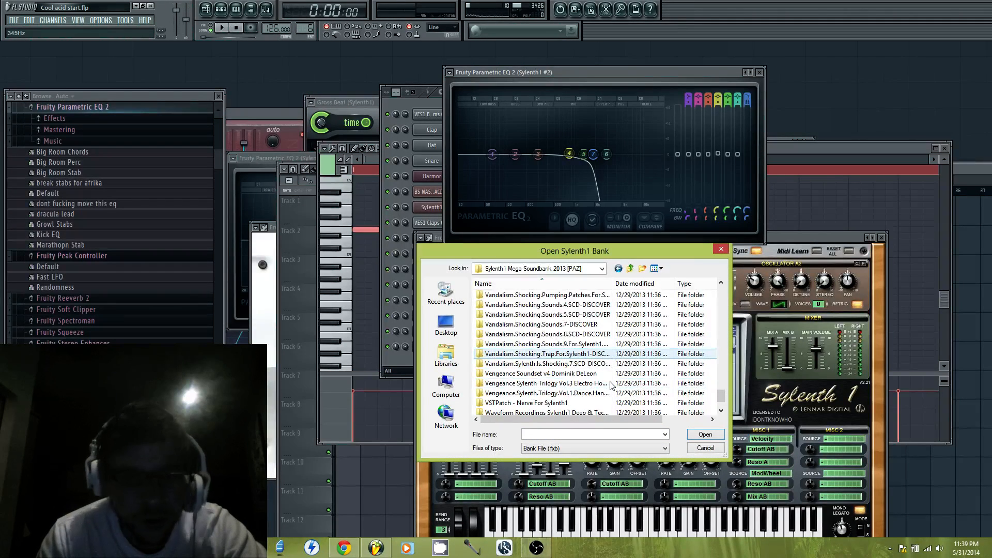
{"action": "left_click", "coordinate": [579, 315]}
{"action": "double_click", "coordinate": [579, 315]}
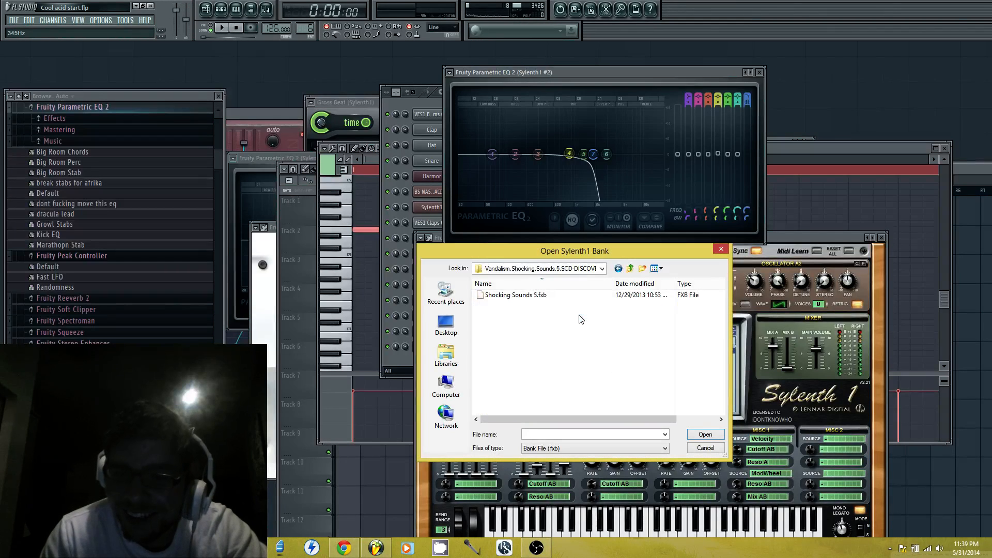
{"action": "double_click", "coordinate": [537, 298]}
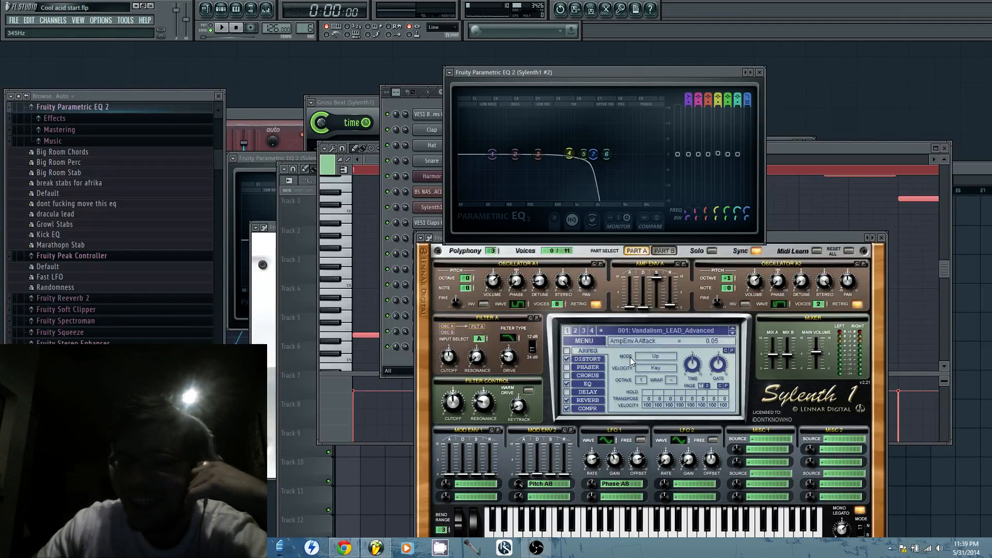
Load preset 042: Vandalism_LEAD_Master Of Plucks in Sylenth1 #4
{"action": "left_click", "coordinate": [597, 339]}
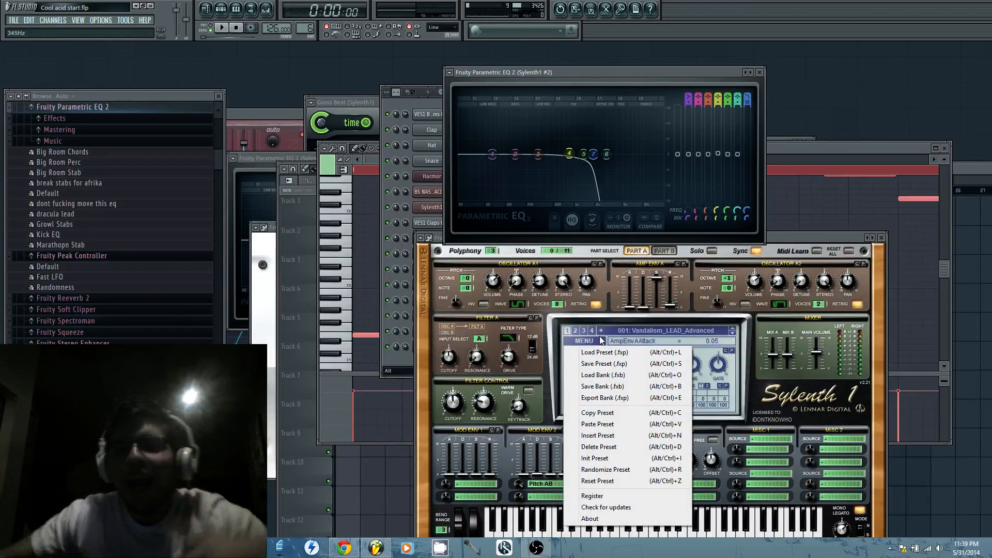
{"action": "left_click", "coordinate": [696, 330]}
{"action": "left_click", "coordinate": [698, 329]}
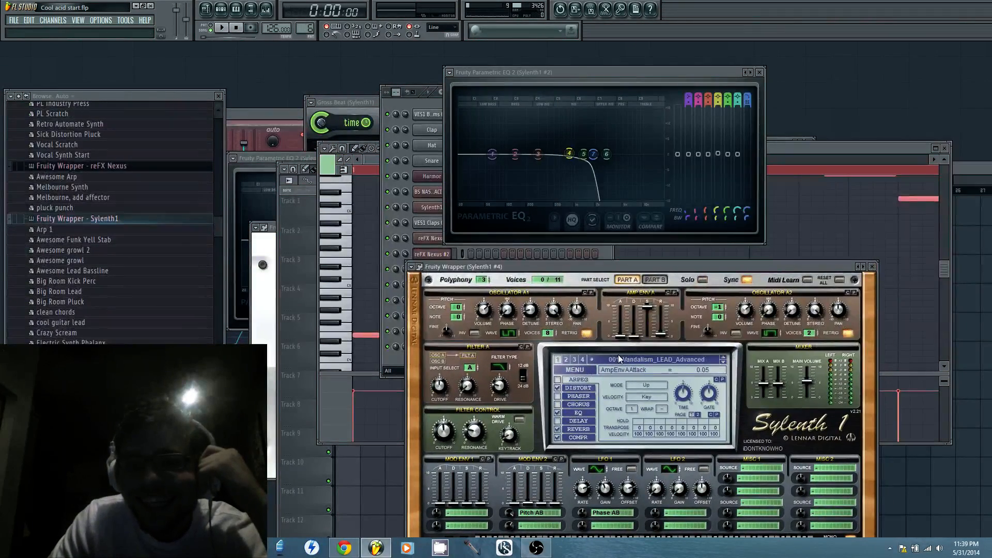
{"action": "left_click", "coordinate": [619, 357]}
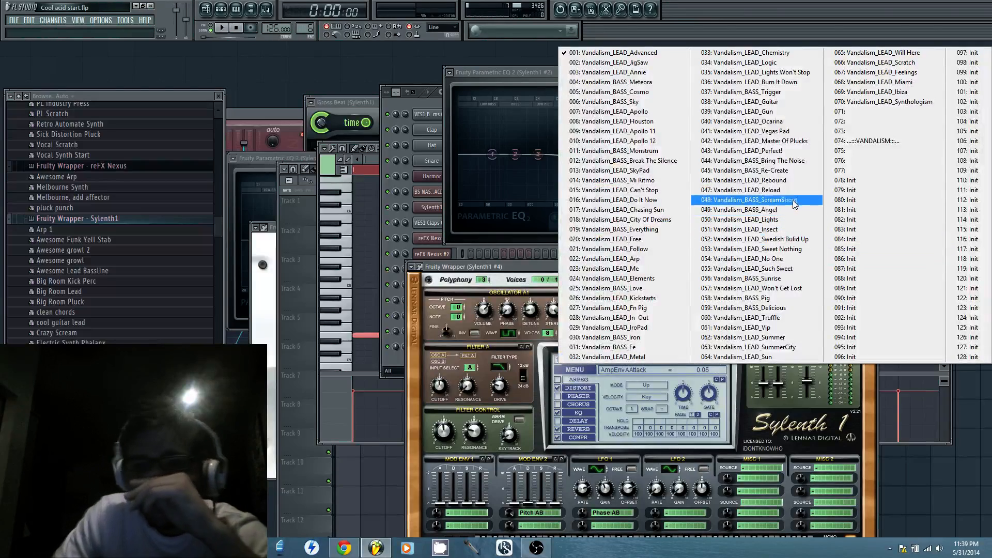
{"action": "left_click", "coordinate": [799, 143]}
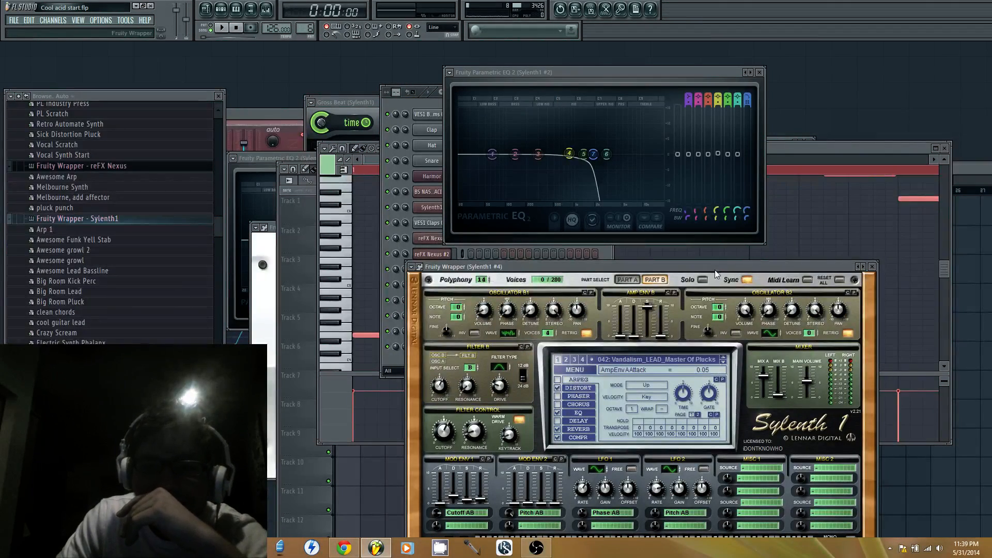
Reposition the Sylenth1 #4 window to reveal its whole keyboard and play a few notes to audition the preset
{"action": "left_click_drag", "start_coordinate": [714, 270], "coordinate": [822, 103]}
{"action": "left_click", "coordinate": [751, 396]}
{"action": "left_click", "coordinate": [743, 398]}
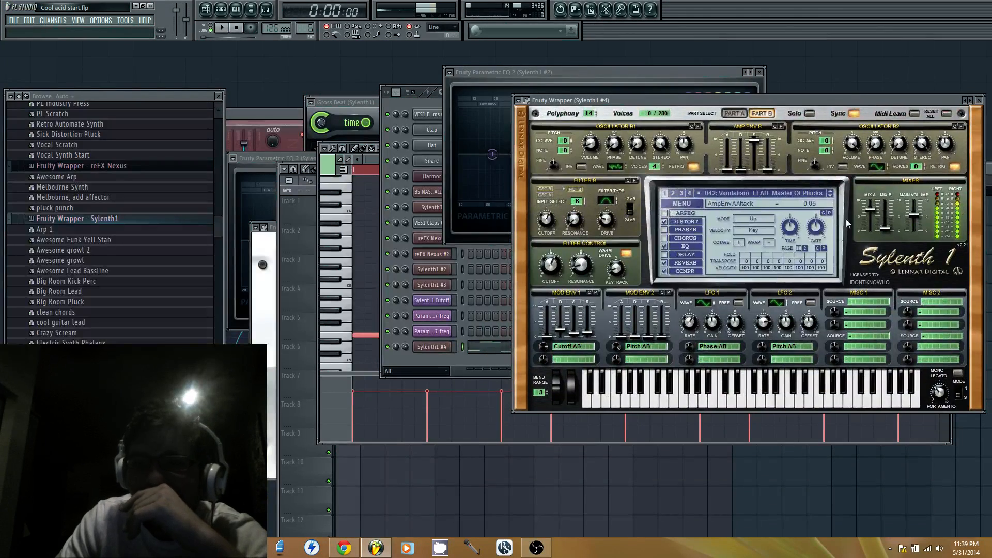
Load preset 009: Vandalism_LEAD_Apollo 11 in Sylenth1 #4 and play a few notes to audition it
{"action": "left_click", "coordinate": [830, 194]}
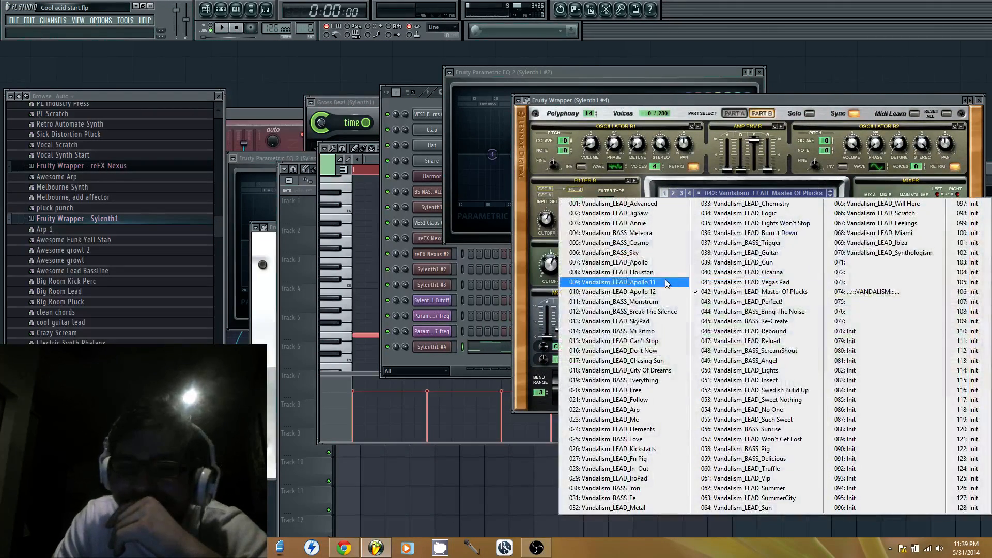
{"action": "left_click", "coordinate": [610, 282]}
{"action": "left_click", "coordinate": [749, 394]}
{"action": "left_click", "coordinate": [735, 403]}
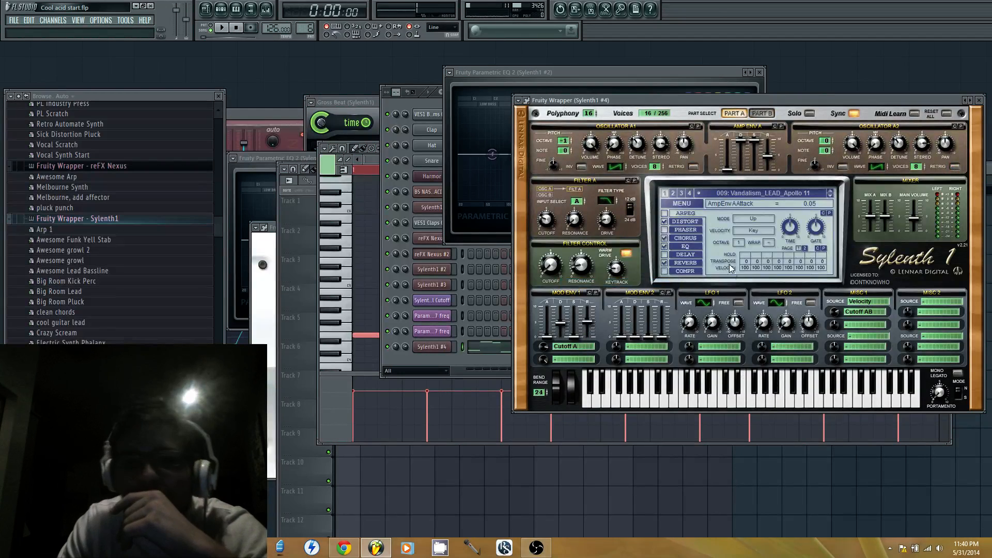
Step through presets 010 to 014 of the loaded bank in Sylenth1 #4, playing notes to audition them
{"action": "left_click", "coordinate": [830, 195]}
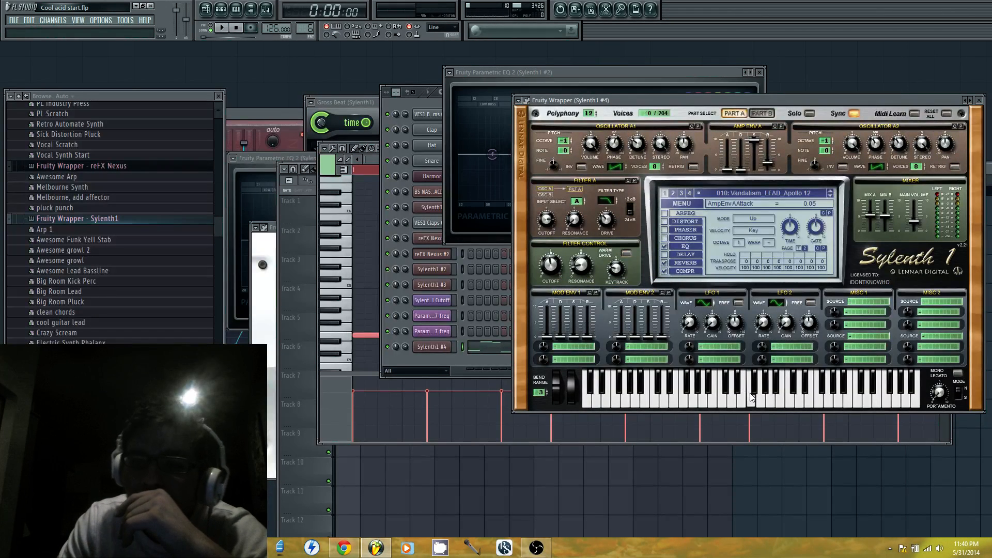
{"action": "left_click", "coordinate": [750, 393]}
{"action": "left_click", "coordinate": [831, 197]}
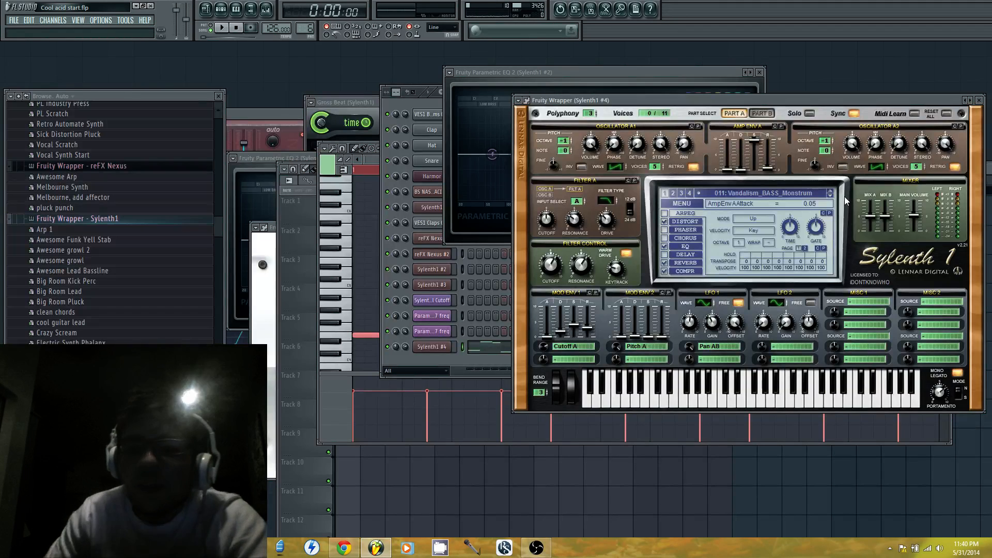
{"action": "left_click", "coordinate": [830, 195]}
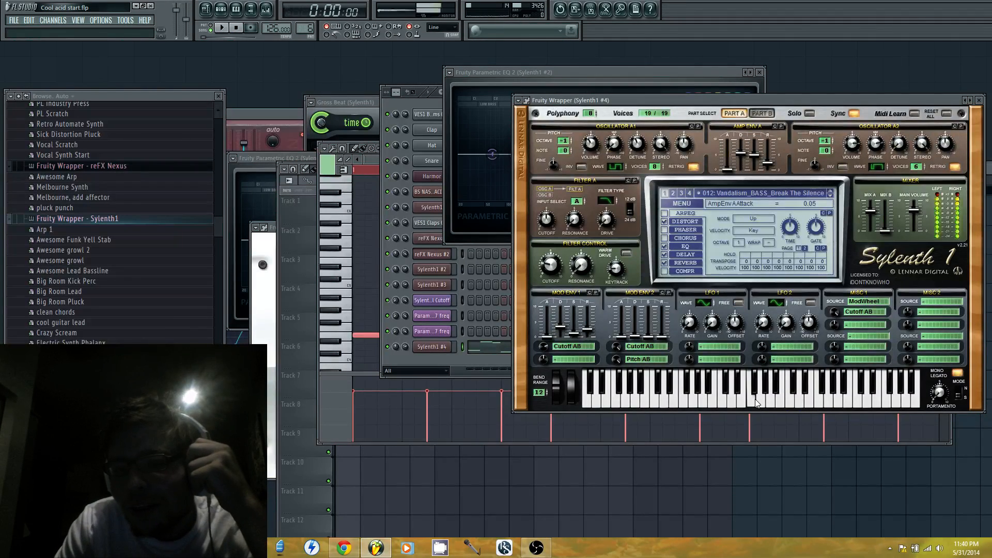
{"action": "left_click", "coordinate": [831, 196]}
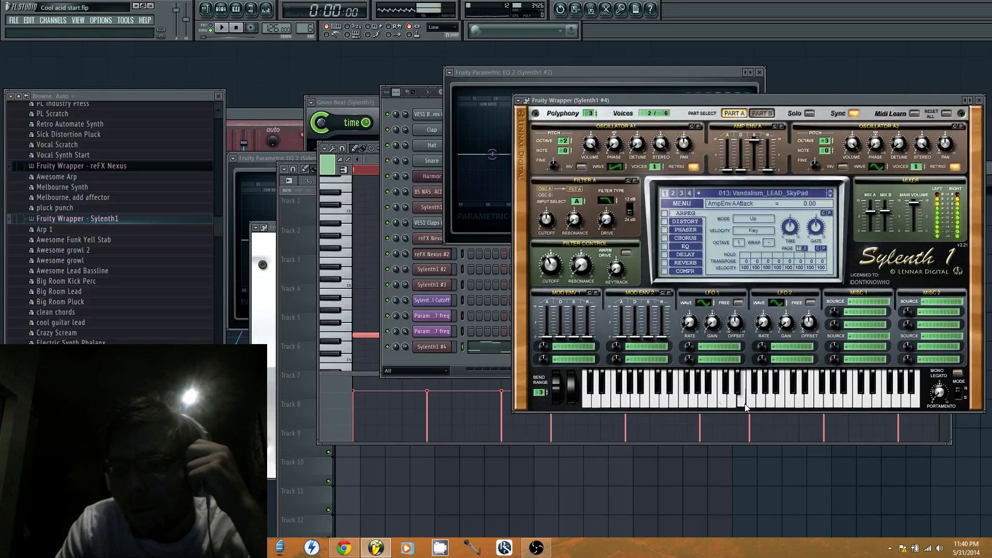
{"action": "left_click", "coordinate": [833, 194]}
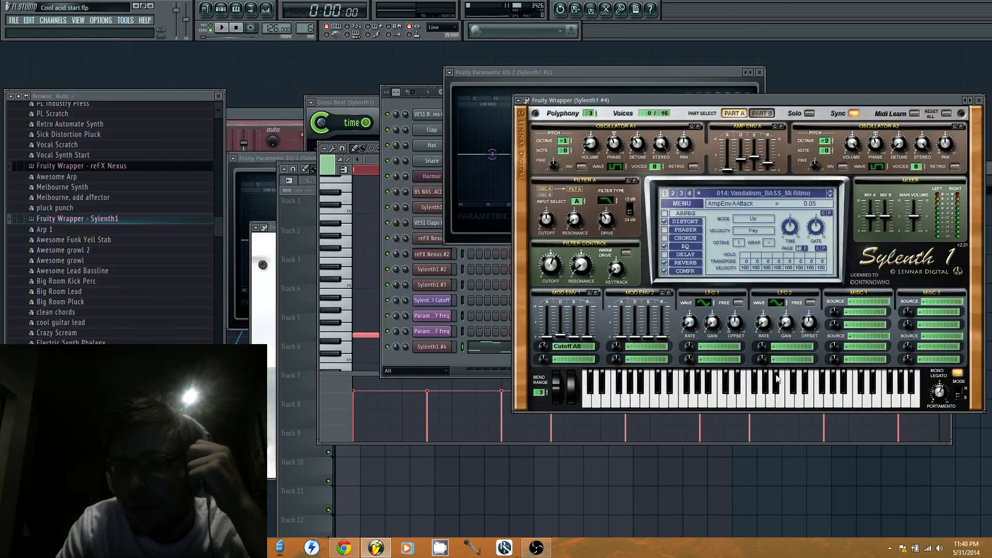
Transpose all the Sylenth1 #4 piano roll notes up one octave
{"action": "left_click", "coordinate": [795, 419]}
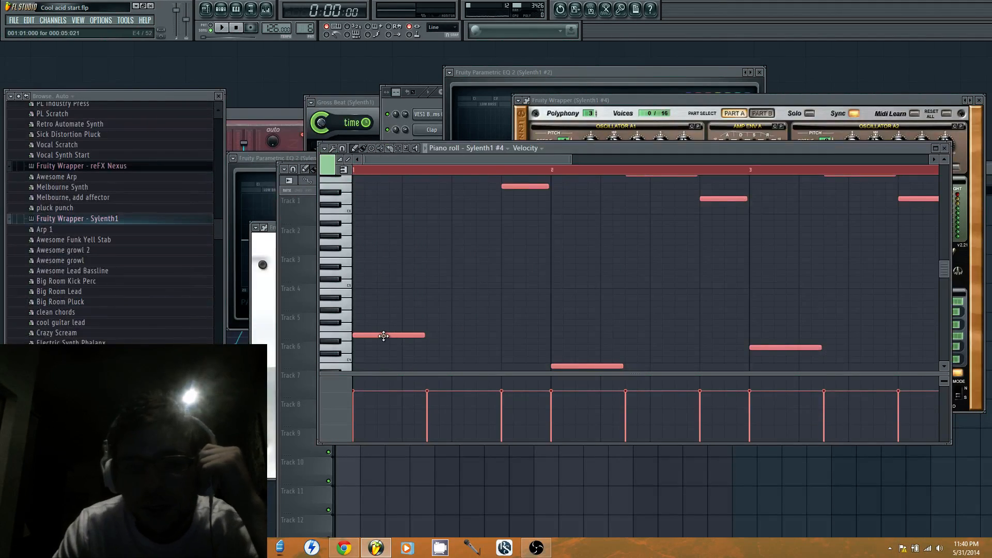
{"action": "left_click_drag", "start_coordinate": [383, 336], "coordinate": [345, 262]}
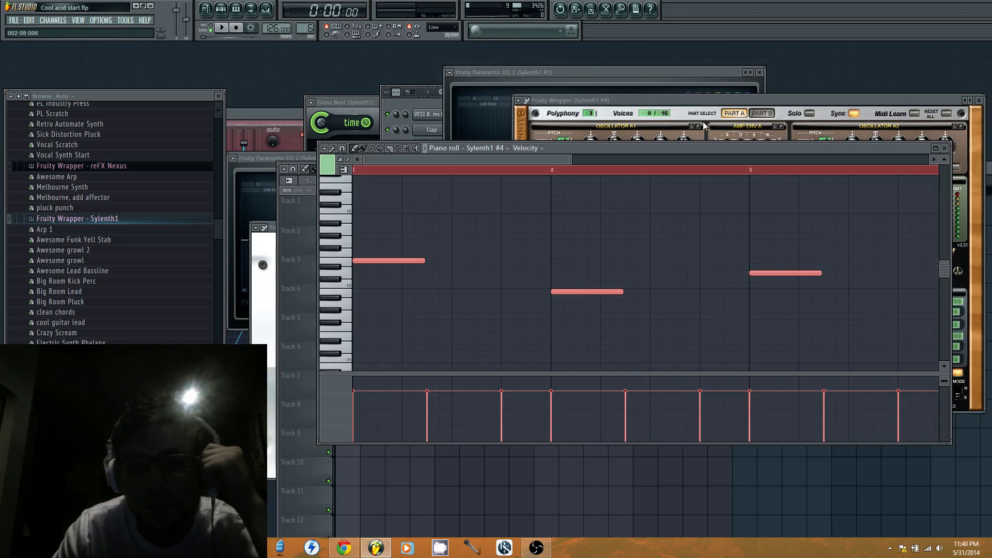
Load preset 024: Vandalism_LEAD_Elements in Sylenth1 #4
{"action": "left_click", "coordinate": [759, 103]}
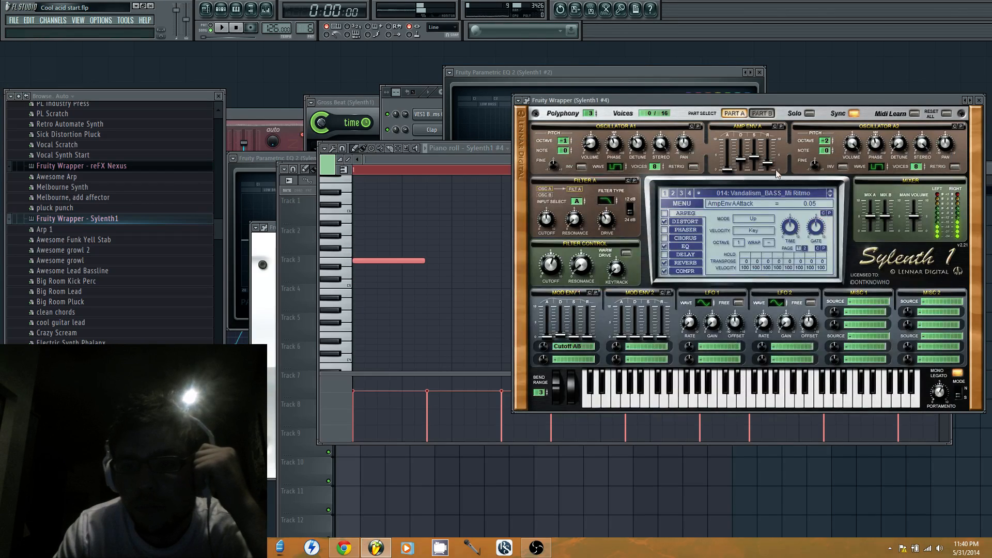
{"action": "left_click", "coordinate": [785, 192]}
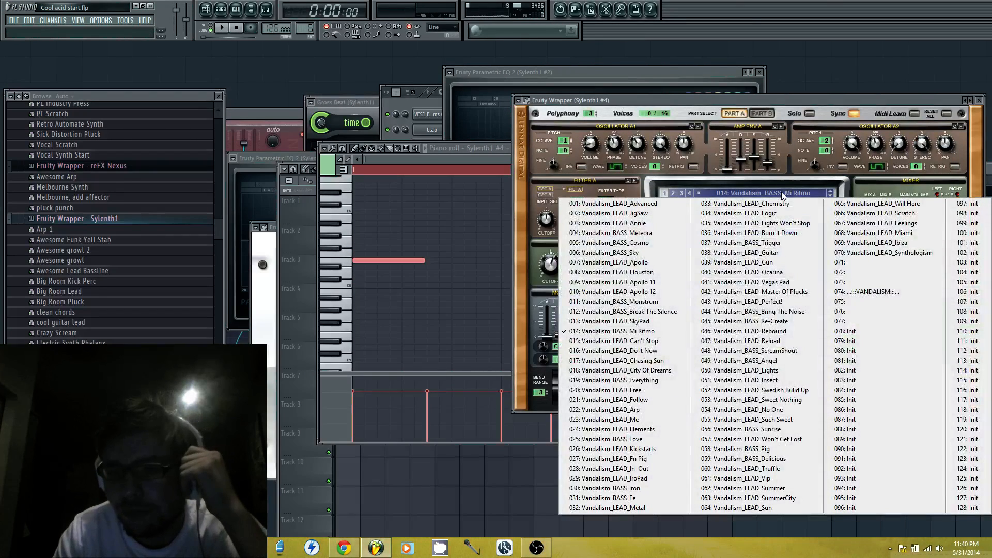
{"action": "left_click", "coordinate": [665, 430]}
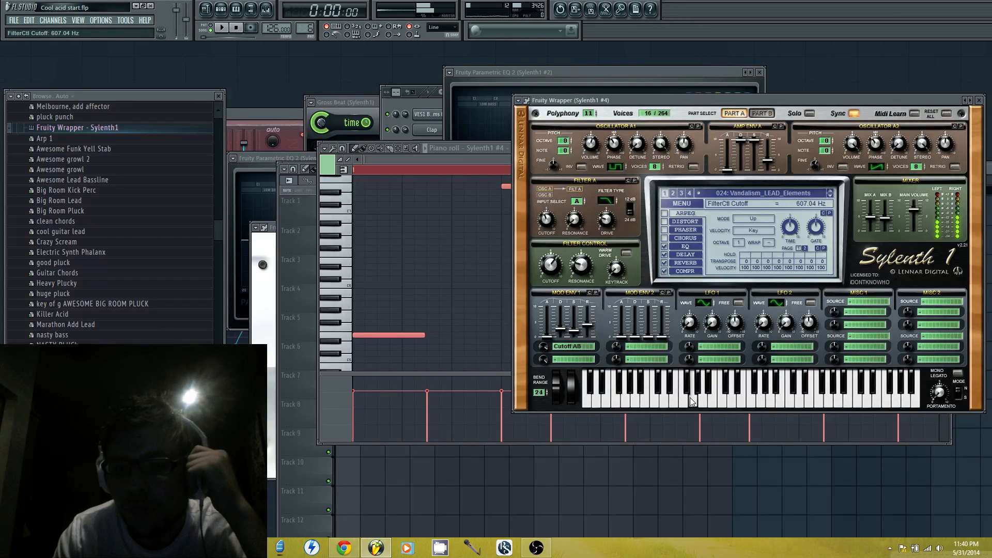
Load the bank Shocking Sounds 7.fxb into Sylenth1 #4 from the Vandalism.Shocking.Sounds.7-DISCOVER folder
{"action": "left_click", "coordinate": [681, 203]}
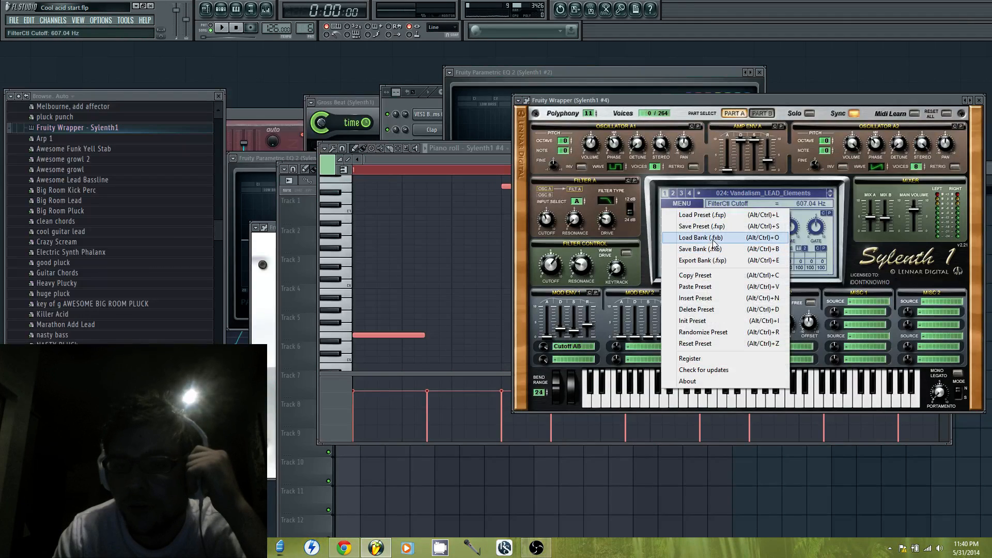
{"action": "left_click", "coordinate": [713, 238]}
{"action": "double_click", "coordinate": [636, 197]}
{"action": "scroll", "coordinate": [635, 199], "scroll_direction": "down", "scroll_amount": 15}
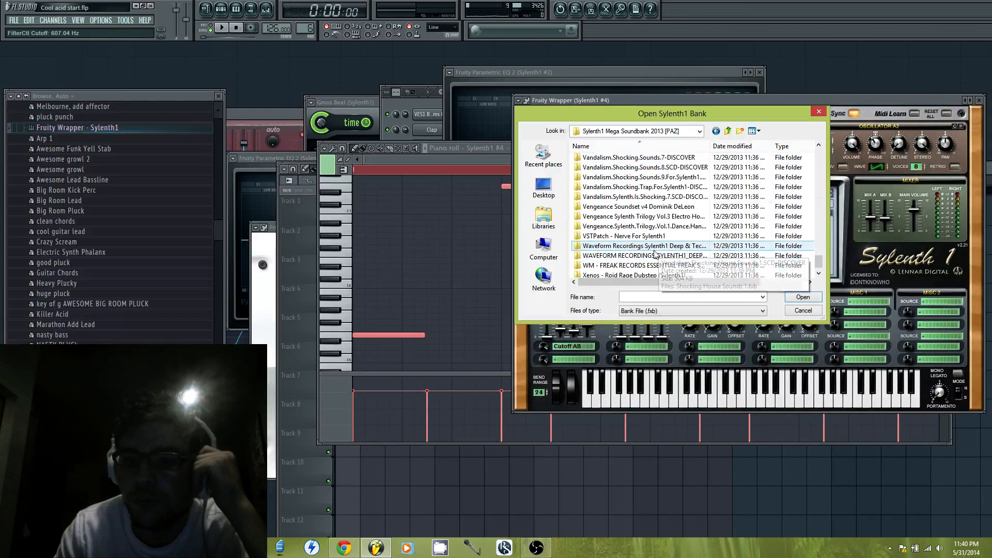
{"action": "scroll", "coordinate": [706, 226], "scroll_direction": "down", "scroll_amount": 5}
{"action": "scroll", "coordinate": [703, 228], "scroll_direction": "up", "scroll_amount": 3}
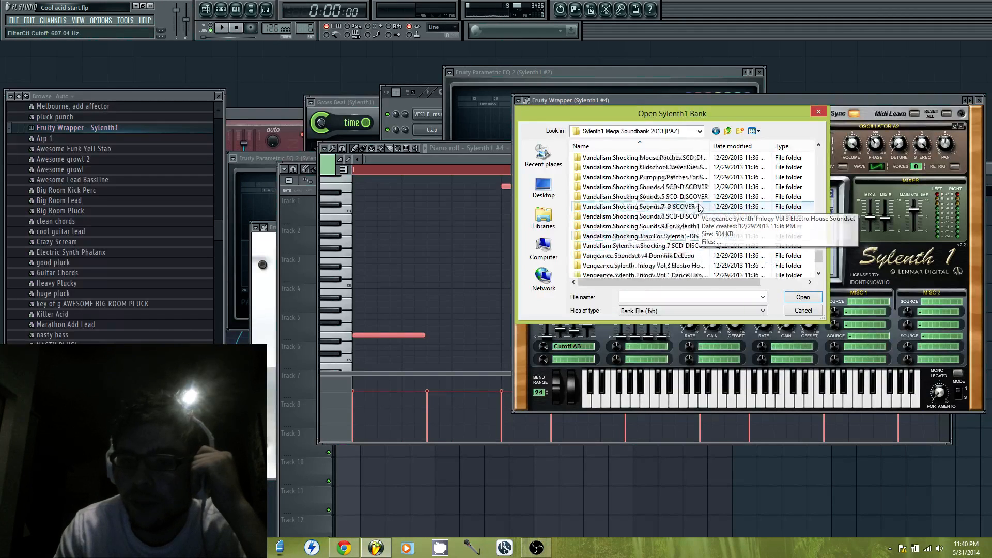
{"action": "double_click", "coordinate": [685, 246]}
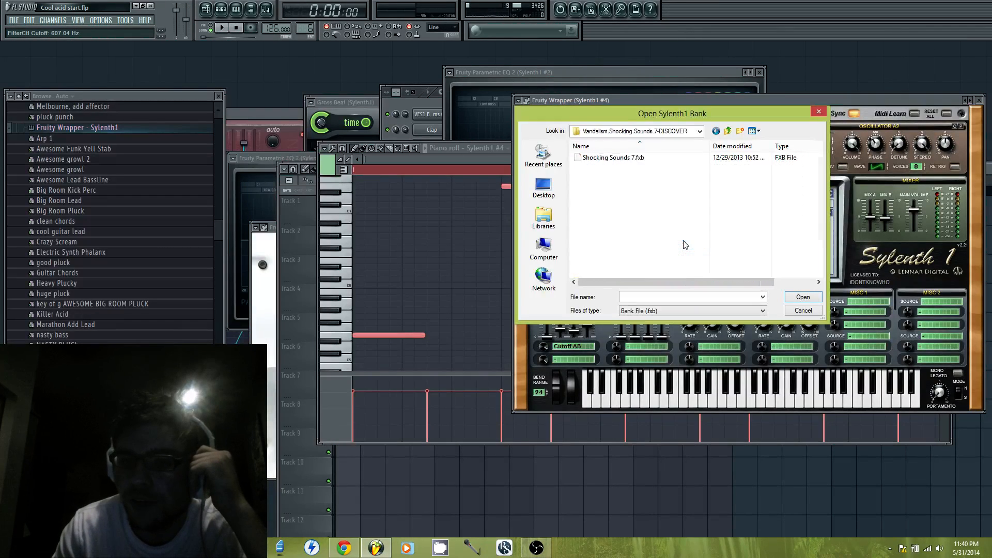
{"action": "double_click", "coordinate": [642, 158]}
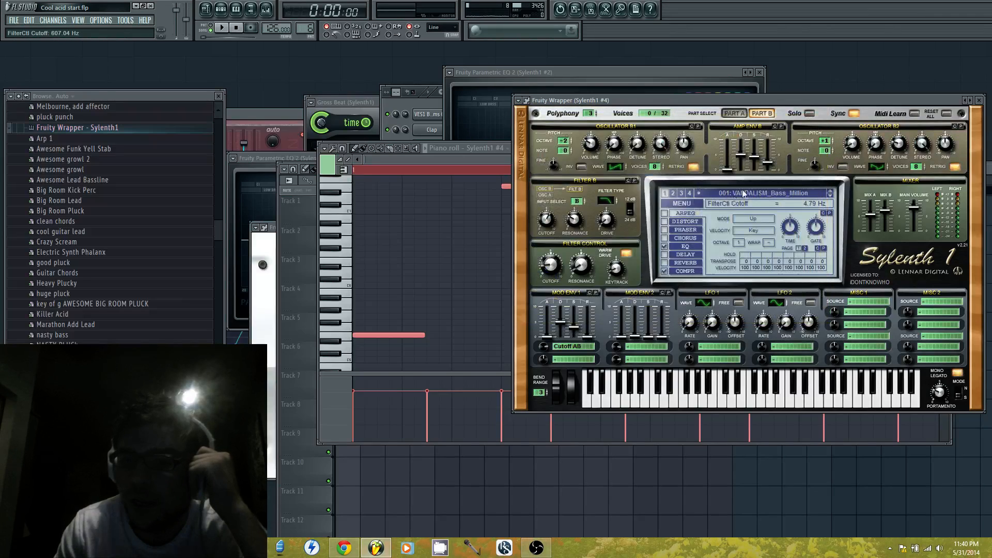
Load preset 035: VANDALISM_Lead_Kromag in Sylenth1 #4 and switch off Retrig on both Part B oscillators
{"action": "left_click", "coordinate": [764, 193]}
{"action": "left_click", "coordinate": [723, 223]}
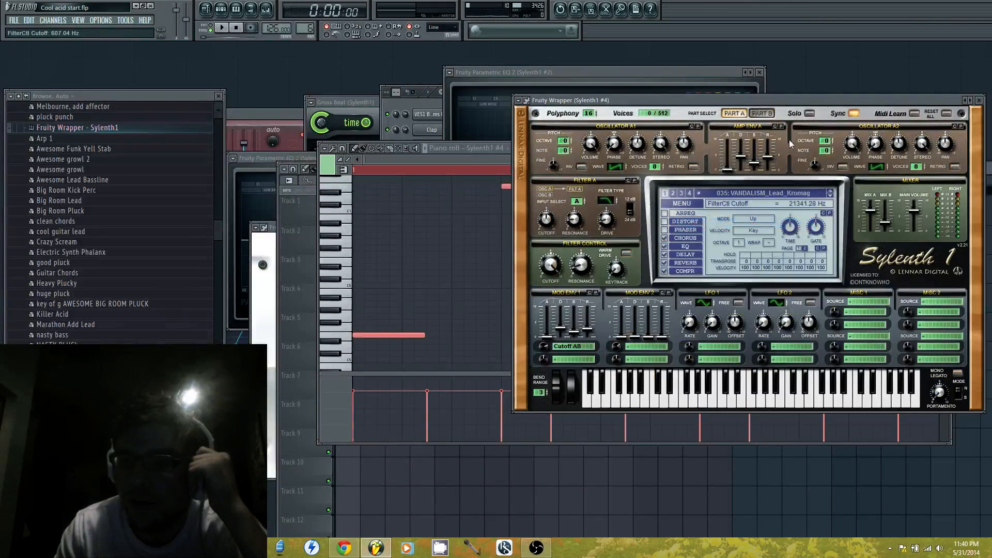
{"action": "left_click", "coordinate": [761, 113]}
{"action": "left_click", "coordinate": [693, 167]}
{"action": "left_click", "coordinate": [954, 167]}
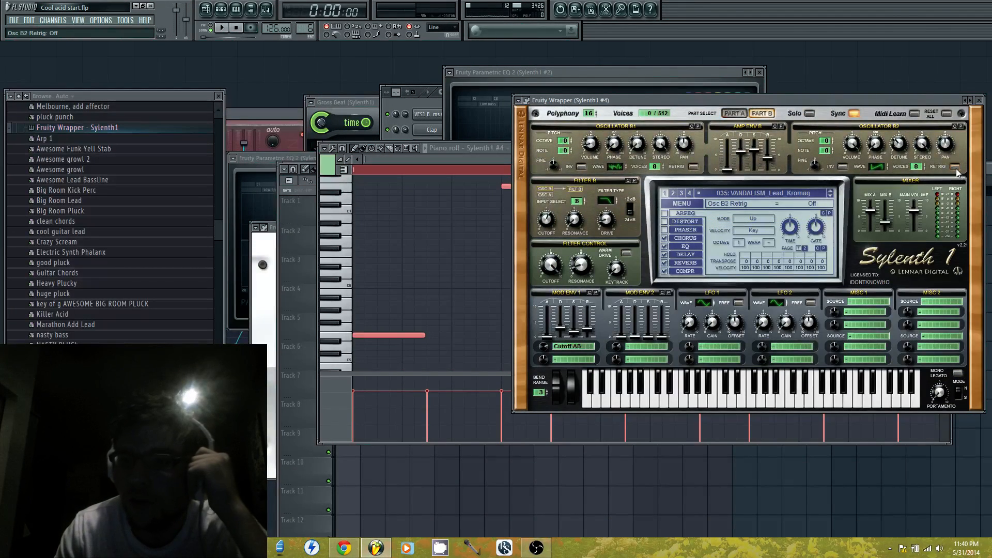
Play the pattern and switch off the Delay and Reverb effects in Sylenth1 #4
{"action": "key", "text": "space"}
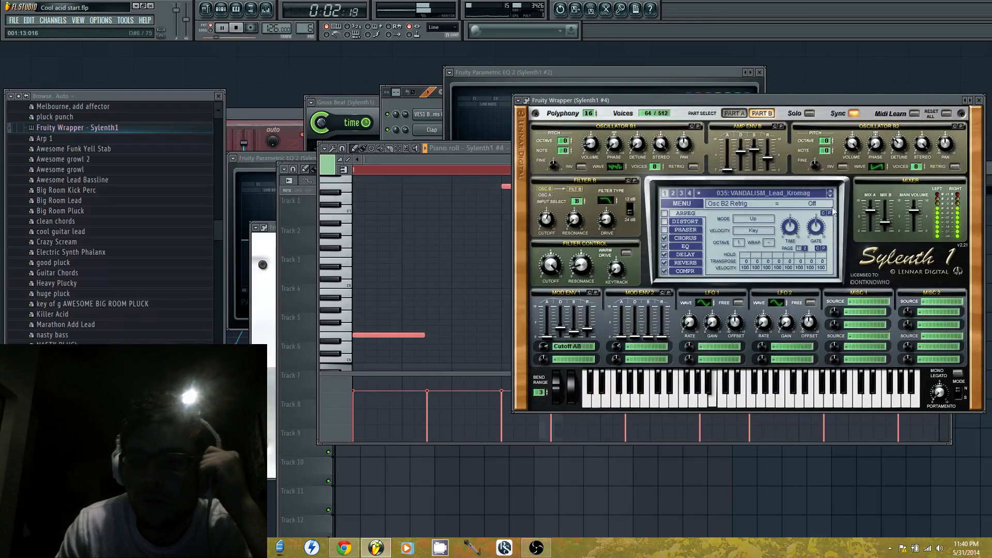
{"action": "left_click", "coordinate": [665, 254]}
{"action": "left_click", "coordinate": [665, 263]}
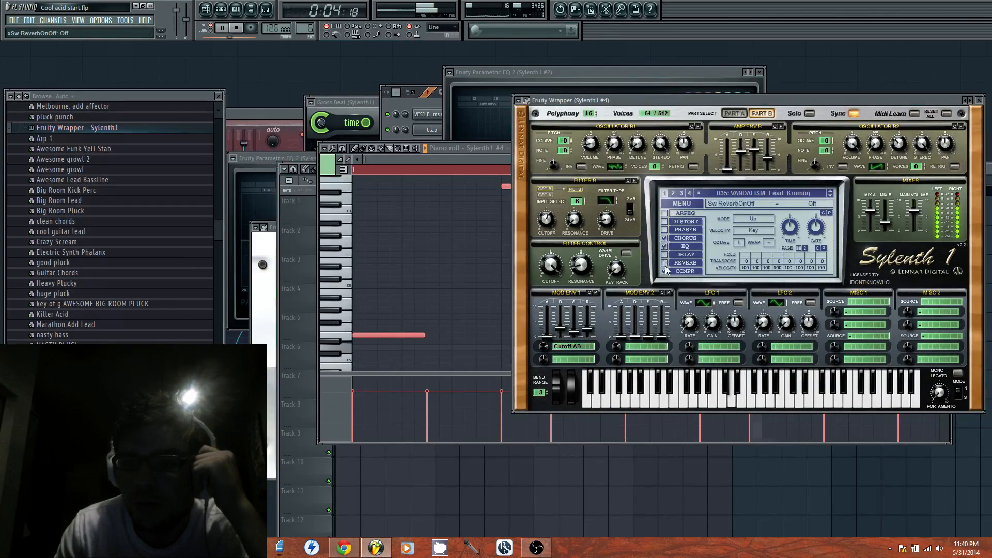
Move the Sylenth1 #4 window out of the way and route its channel to mixer insert 11
{"action": "left_click_drag", "start_coordinate": [733, 102], "coordinate": [677, 389]}
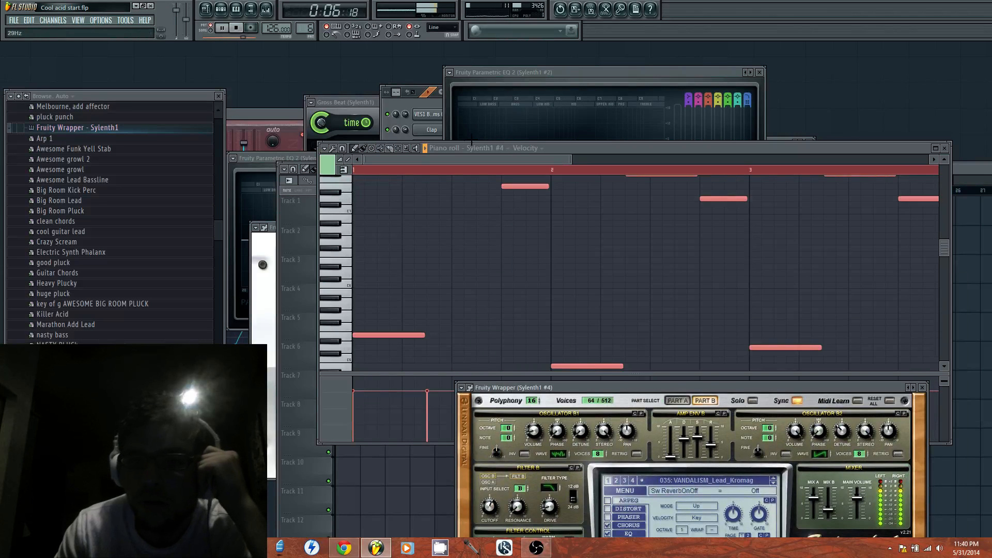
{"action": "left_click", "coordinate": [428, 107]}
{"action": "left_click", "coordinate": [433, 348]}
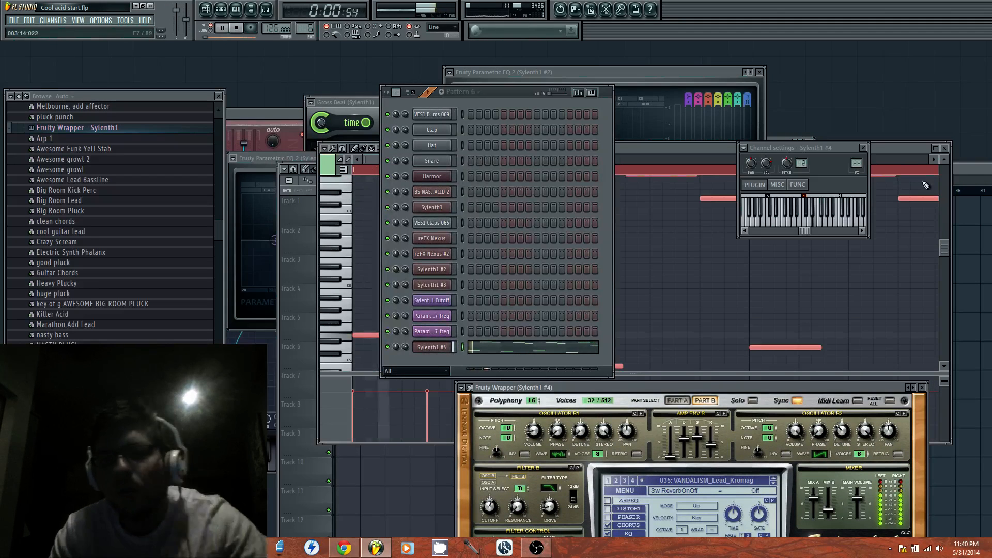
{"action": "key", "text": "space"}
{"action": "left_click", "coordinate": [743, 148]}
{"action": "left_click", "coordinate": [802, 175]}
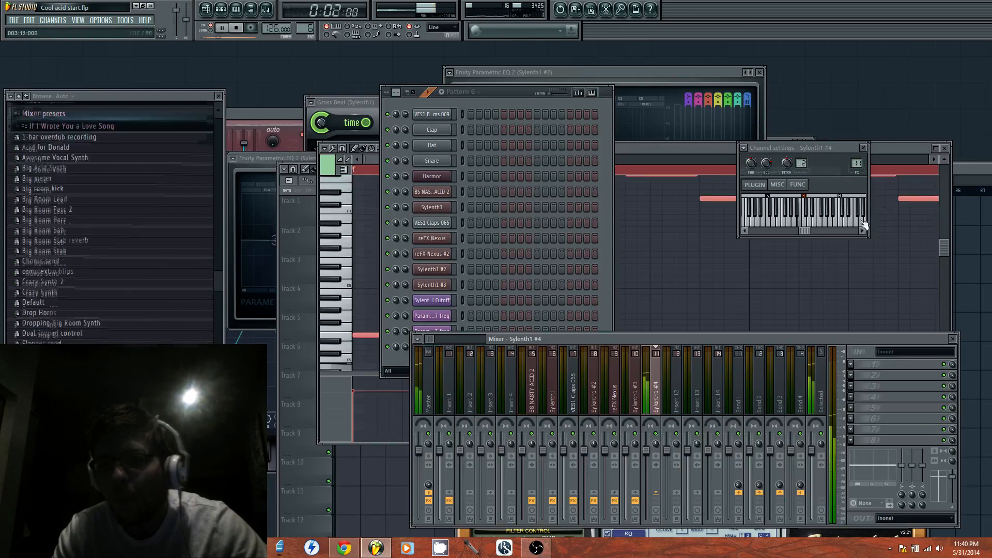
Add LexHall to the first effect slot of the Sylenth1 #4 mixer track and lower its Mix to 61% while listening
{"action": "left_click", "coordinate": [851, 364]}
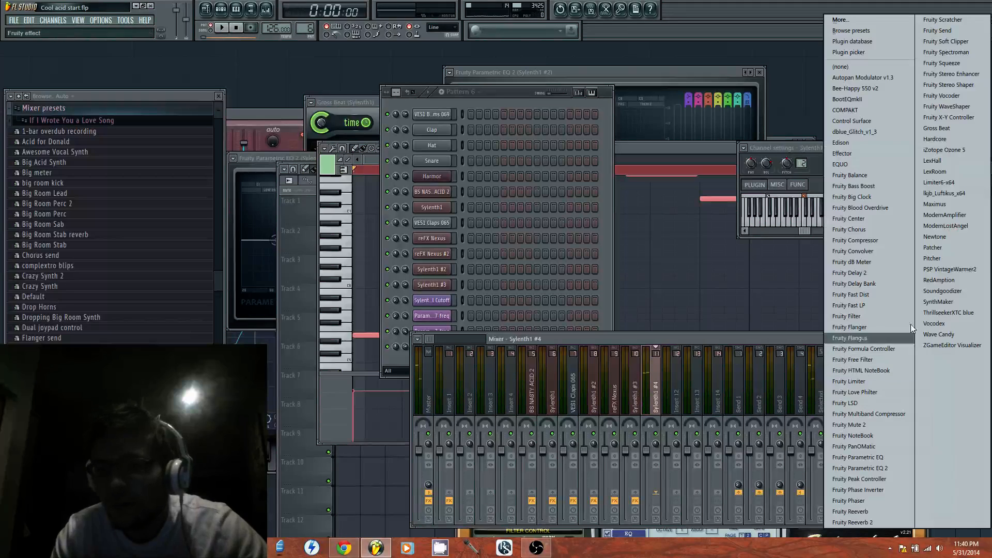
{"action": "left_click", "coordinate": [941, 163]}
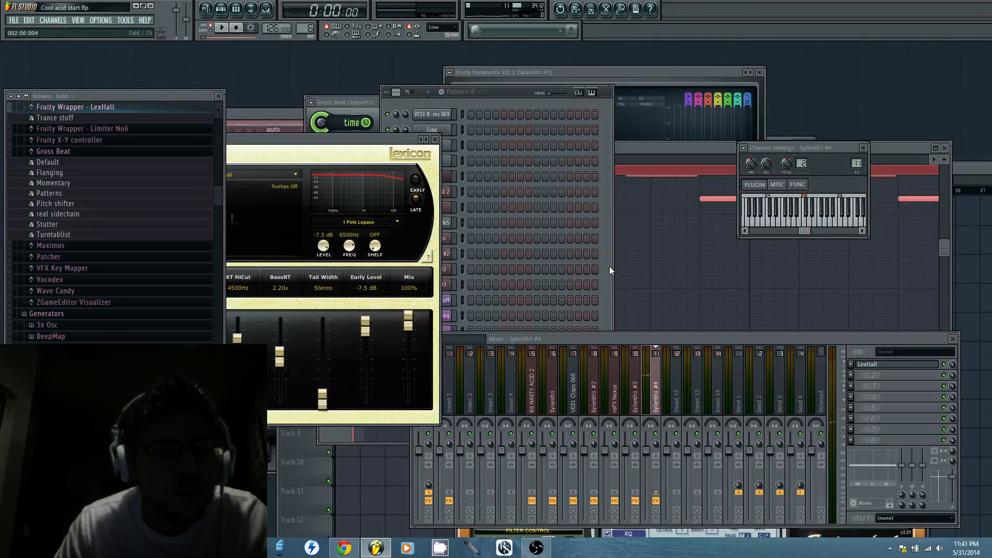
{"action": "left_click_drag", "start_coordinate": [379, 155], "coordinate": [855, 82]}
{"action": "left_click_drag", "start_coordinate": [931, 341], "coordinate": [926, 423]}
{"action": "left_click_drag", "start_coordinate": [877, 238], "coordinate": [876, 266]}
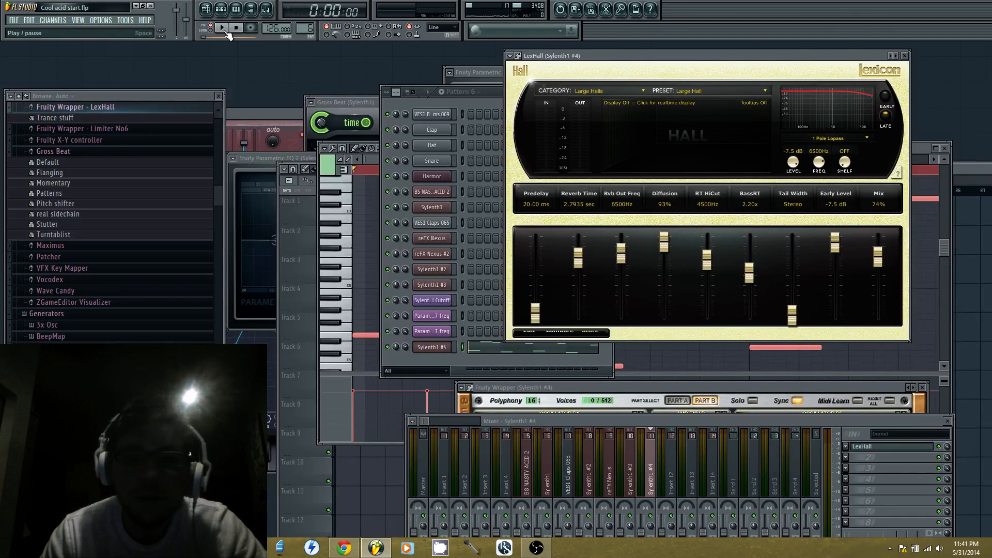
{"action": "left_click", "coordinate": [226, 30]}
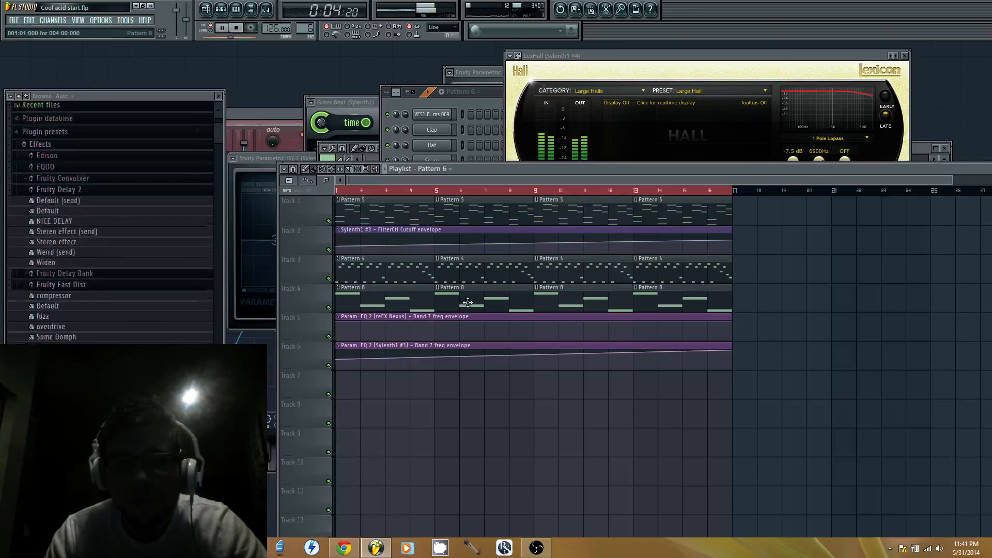
Place Pattern 6 clips along Track 7 of the playlist up to bar 16, removing any clip beyond that
{"action": "left_click", "coordinate": [305, 301]}
{"action": "mouse_move", "coordinate": [341, 385]}
{"action": "left_mouse_down"}
{"action": "mouse_move", "coordinate": [724, 385]}
{"action": "mouse_move", "coordinate": [789, 369]}
{"action": "left_mouse_up"}
{"action": "right_click", "coordinate": [789, 372]}
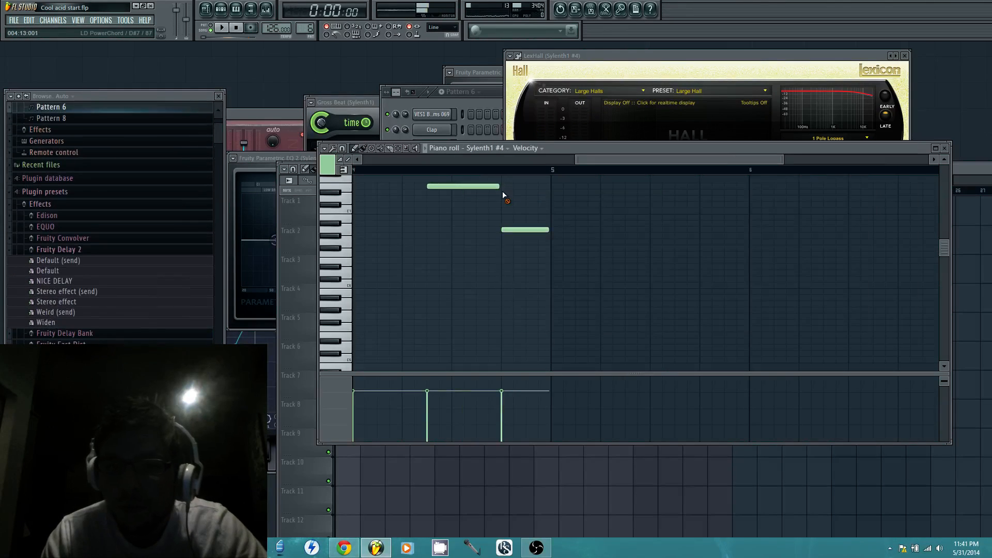
Shorten all the Sylenth1 #4 piano roll notes by about two steps
{"action": "key", "text": "ctrl+a"}
{"action": "left_click_drag", "start_coordinate": [498, 187], "coordinate": [474, 192]}
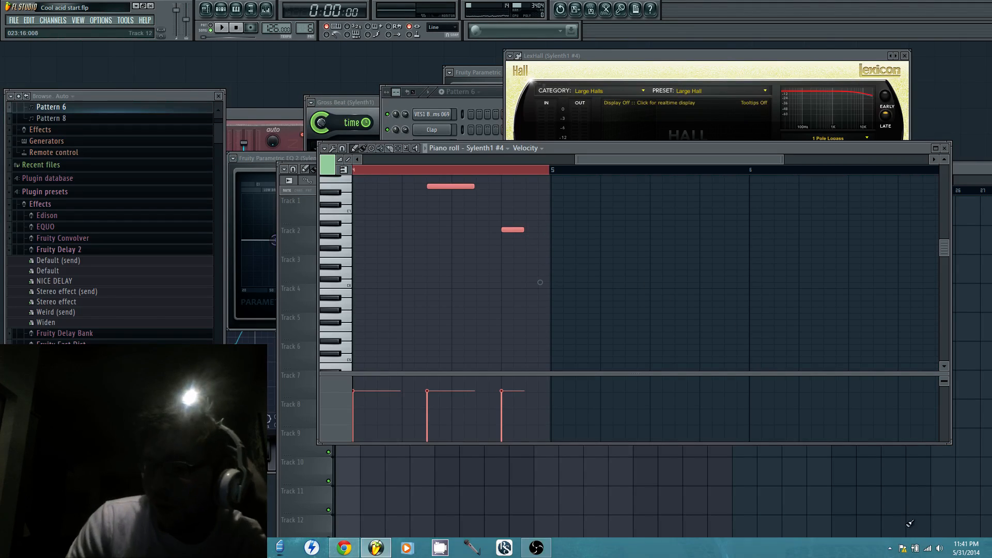
Switch to Open Broadcaster Software to check the stream and recording status, then return to the FL Studio piano roll
{"action": "left_click", "coordinate": [544, 553]}
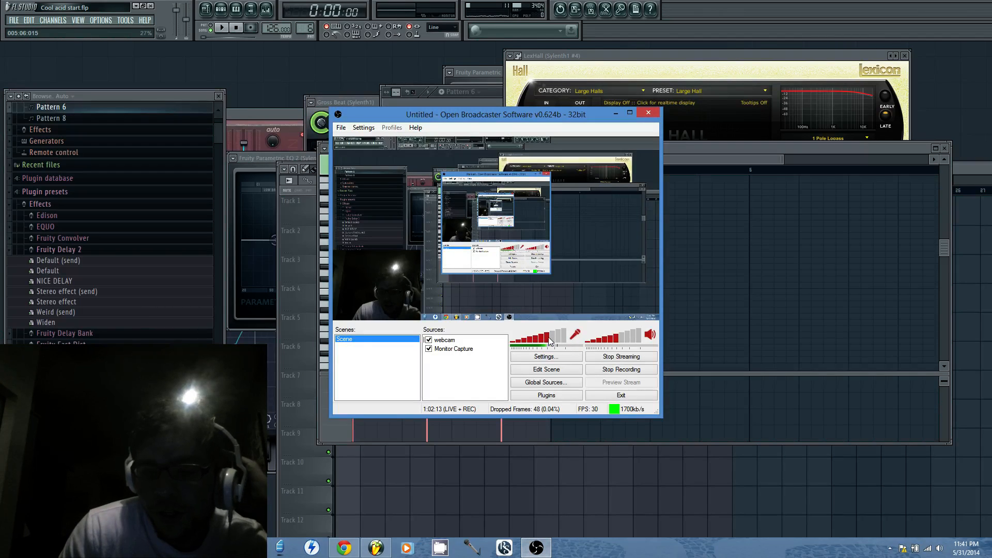
{"action": "left_click", "coordinate": [374, 131]}
{"action": "left_click", "coordinate": [527, 110]}
{"action": "left_click_drag", "start_coordinate": [535, 114], "coordinate": [449, 339]}
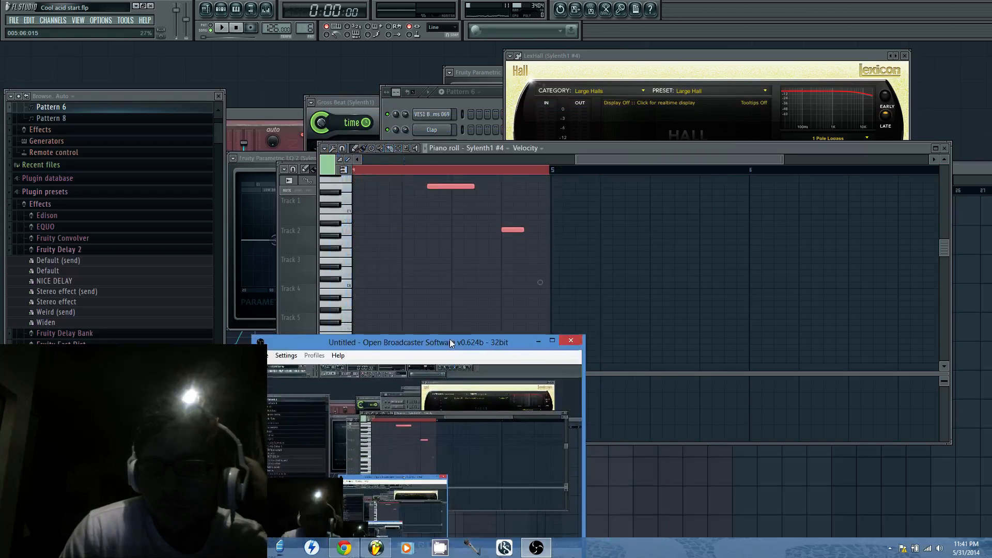
{"action": "left_click", "coordinate": [584, 148]}
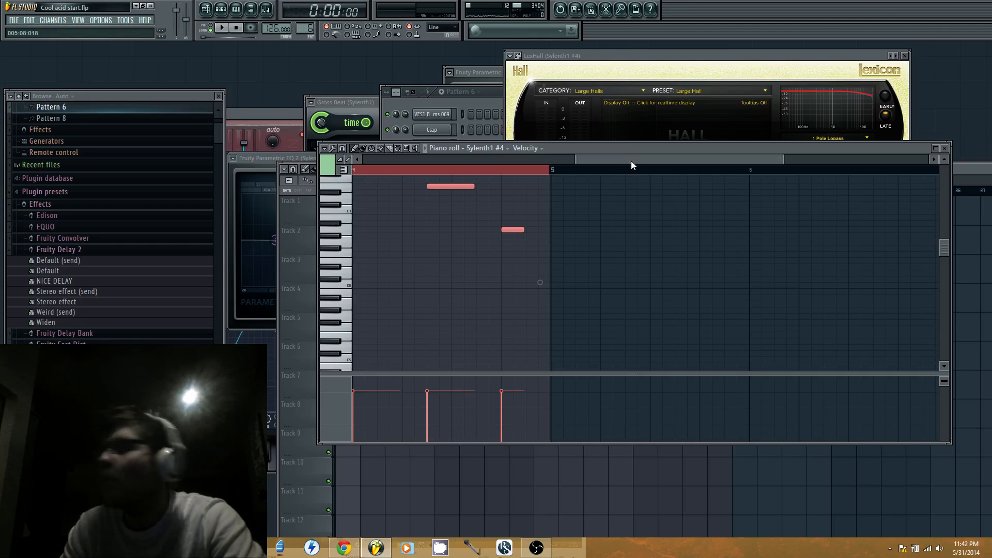
Bring up the playlist and play the arrangement to hear the Pattern 6 layer in context
{"action": "left_click", "coordinate": [309, 274]}
{"action": "key", "text": "space"}
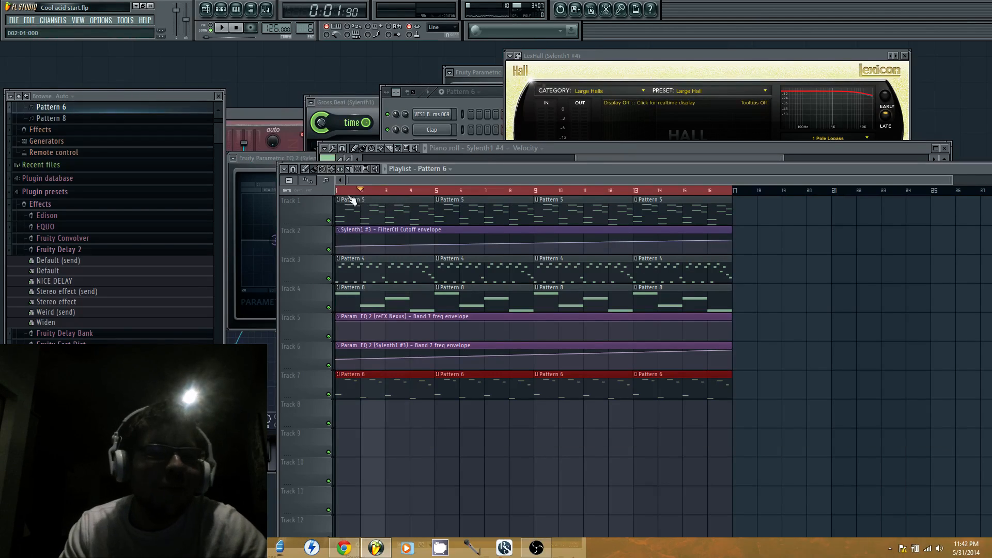
{"action": "key", "text": "space"}
Load Fruity Limiter into the second effect slot of the Sylenth1 #4 mixer track
{"action": "key", "text": "F6"}
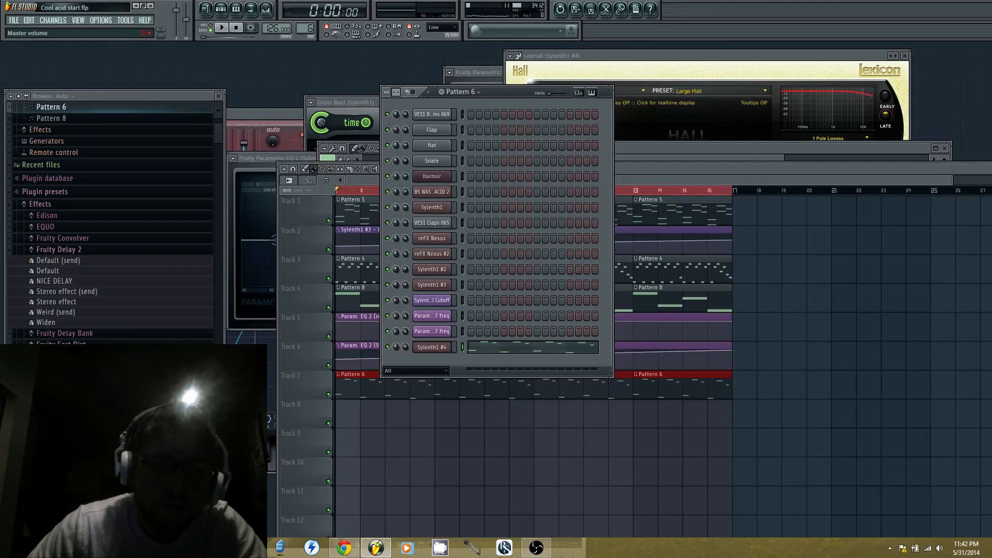
{"action": "left_click", "coordinate": [99, 21]}
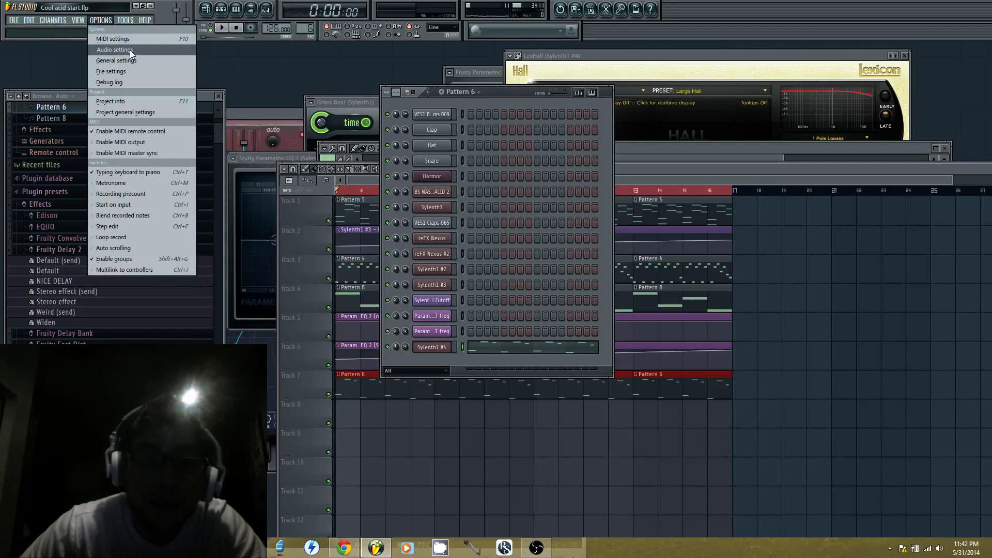
{"action": "mouse_move", "coordinate": [47, 19]}
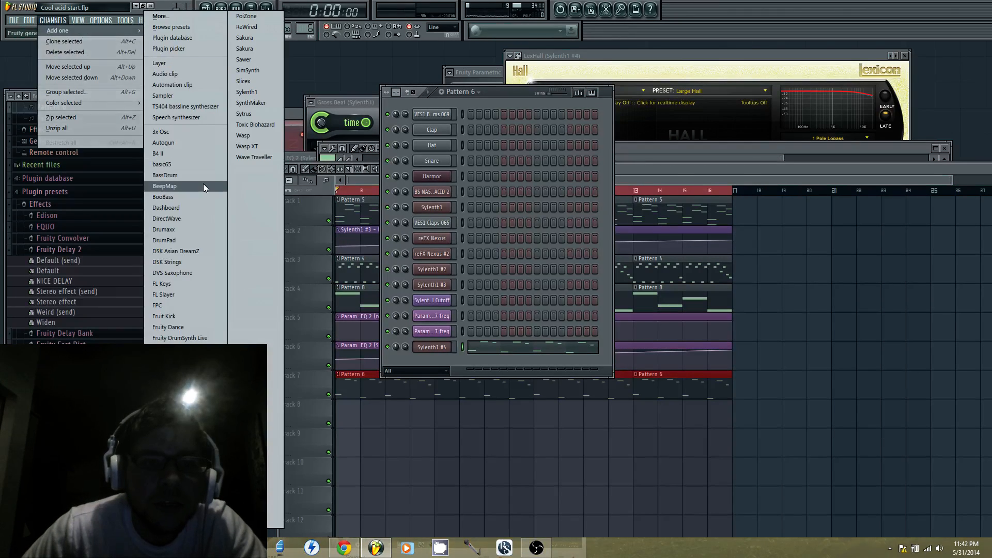
{"action": "left_click", "coordinate": [437, 348]}
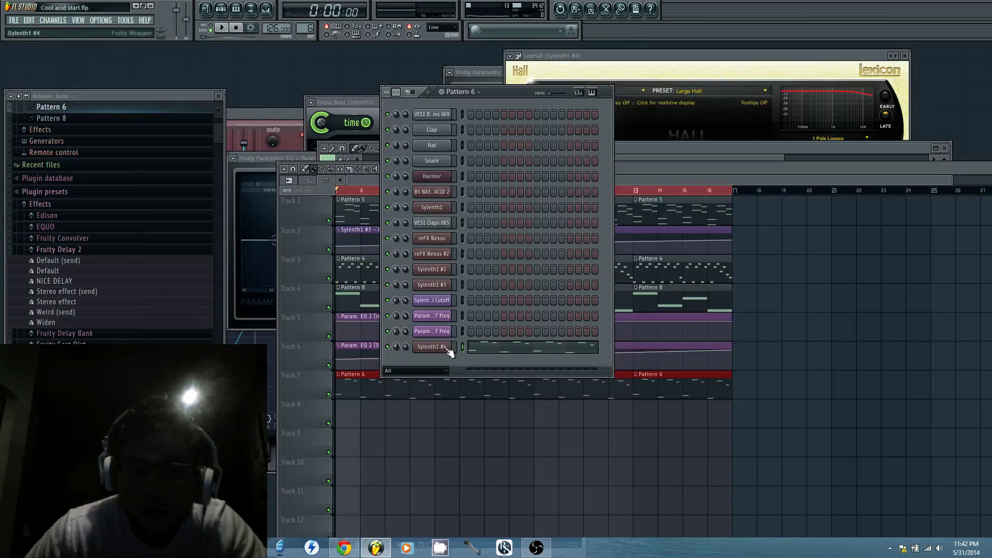
{"action": "left_click", "coordinate": [447, 349]}
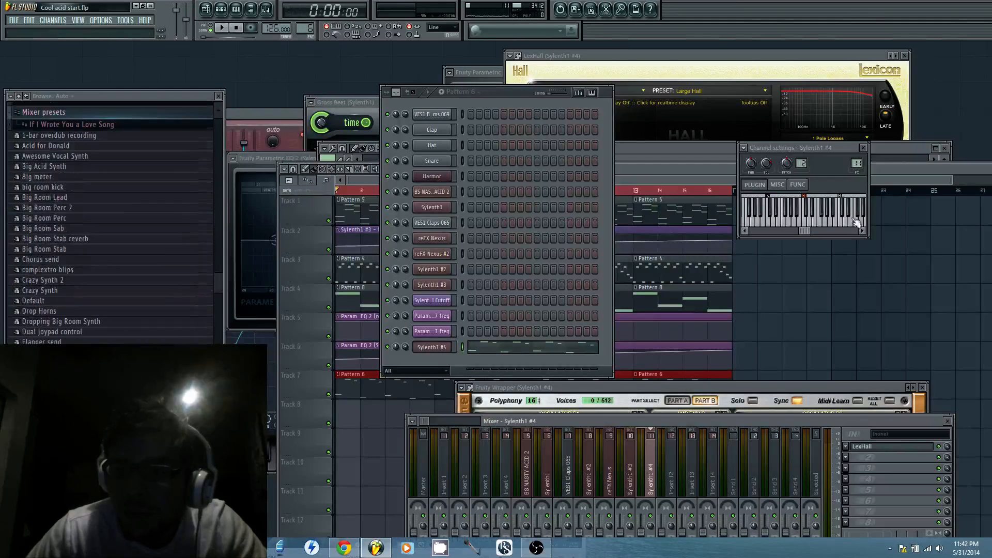
{"action": "left_click_drag", "start_coordinate": [854, 418], "coordinate": [854, 268]}
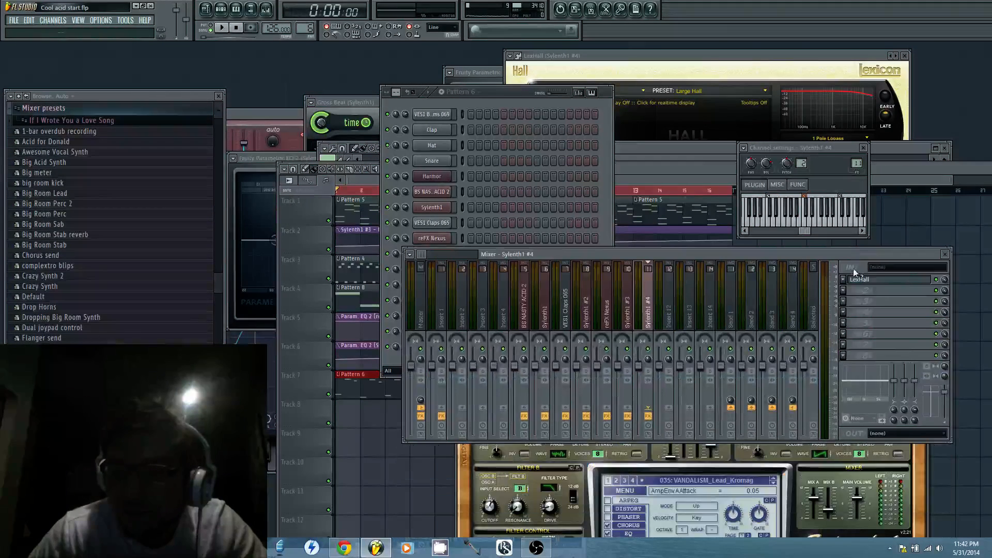
{"action": "left_click", "coordinate": [844, 294]}
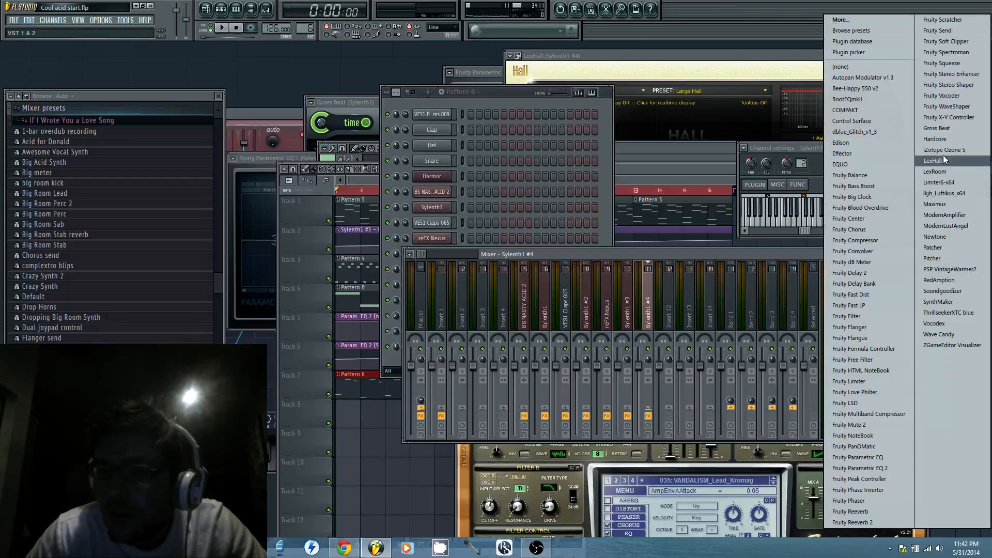
{"action": "left_click", "coordinate": [880, 383]}
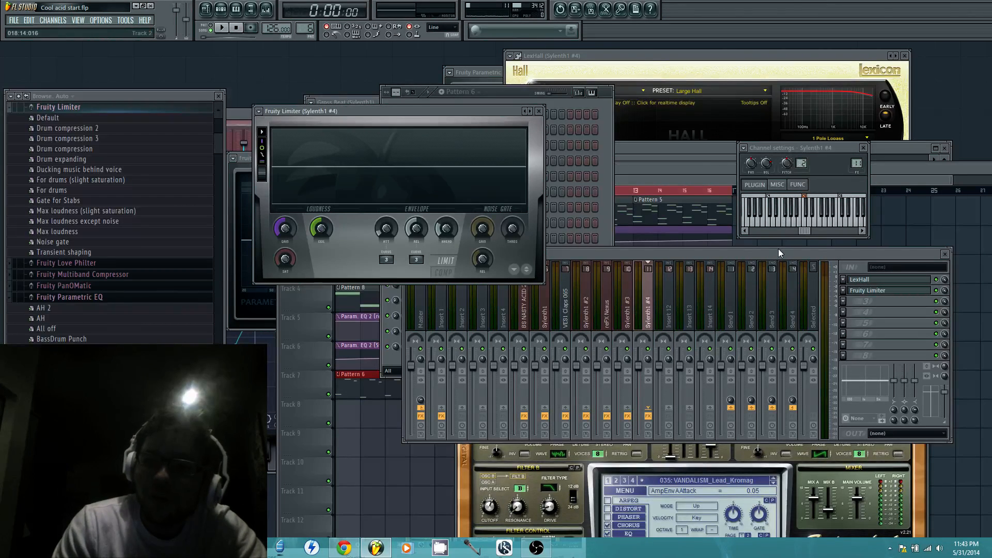
Switch to Open Broadcaster Software to check the stream status, and minimize it to return to FL Studio
{"action": "left_click", "coordinate": [536, 548]}
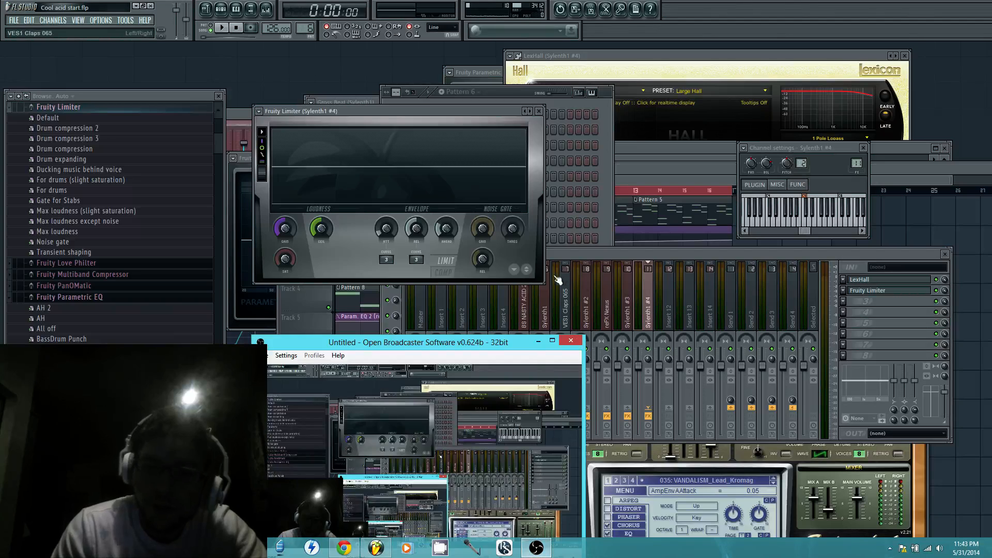
{"action": "left_click_drag", "start_coordinate": [467, 345], "coordinate": [561, 145]}
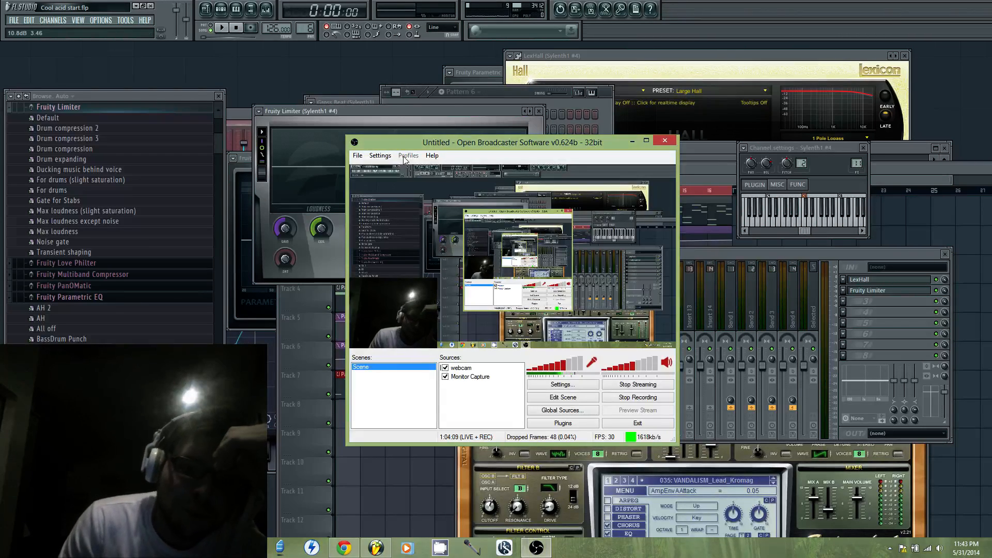
{"action": "left_click", "coordinate": [632, 142]}
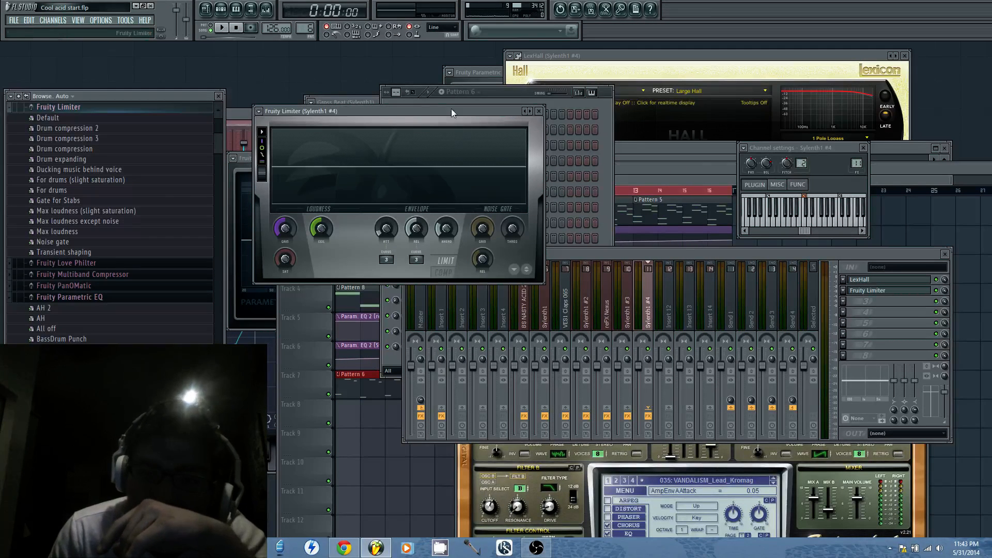
Play the arrangement and try adjusting Fruity Limiter's noise gate threshold, gate gain and attack to gate the Sylenth1 #4 sound
{"action": "left_click", "coordinate": [222, 27]}
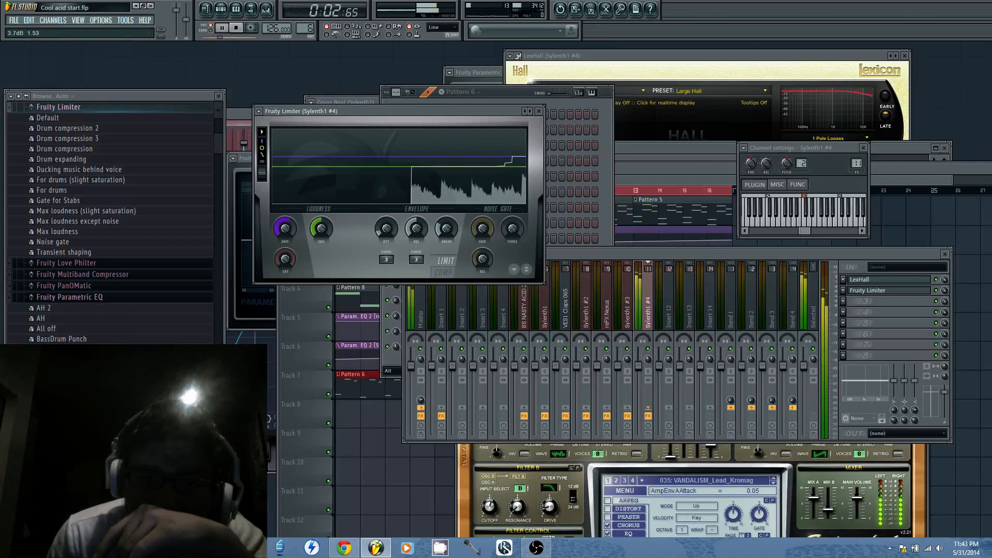
{"action": "left_click_drag", "start_coordinate": [512, 228], "coordinate": [512, 191]}
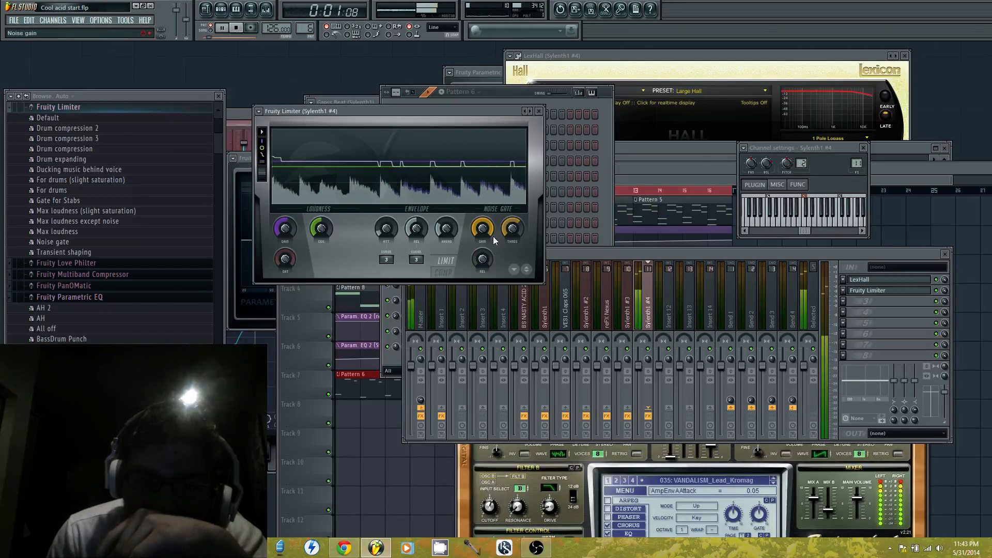
{"action": "left_click_drag", "start_coordinate": [483, 229], "coordinate": [484, 269]}
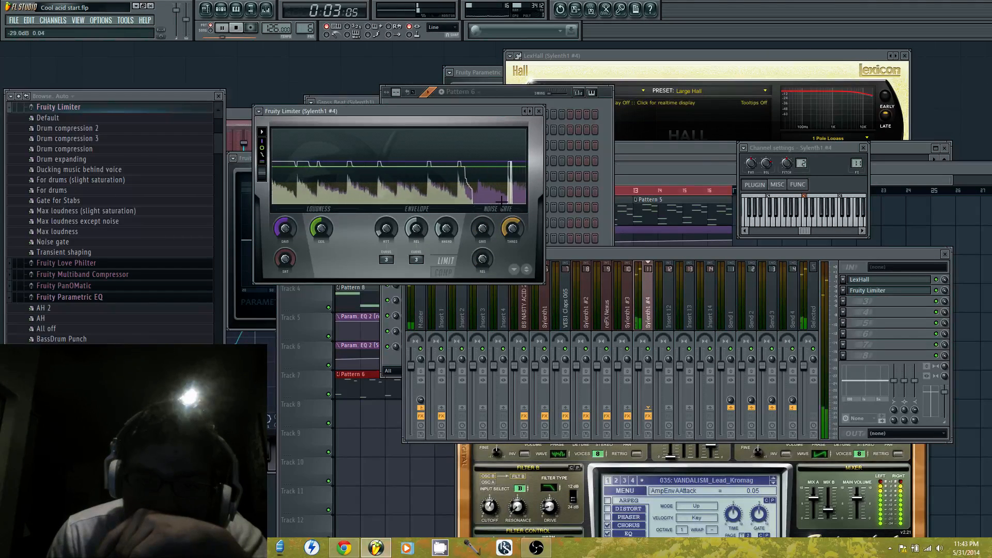
{"action": "left_click_drag", "start_coordinate": [515, 224], "coordinate": [517, 229]}
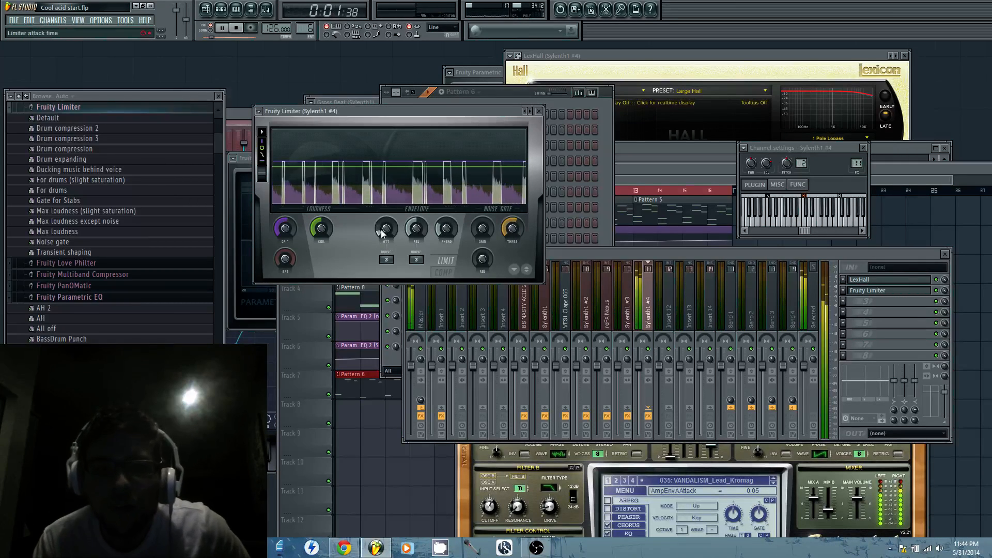
{"action": "left_click_drag", "start_coordinate": [383, 229], "coordinate": [384, 221]}
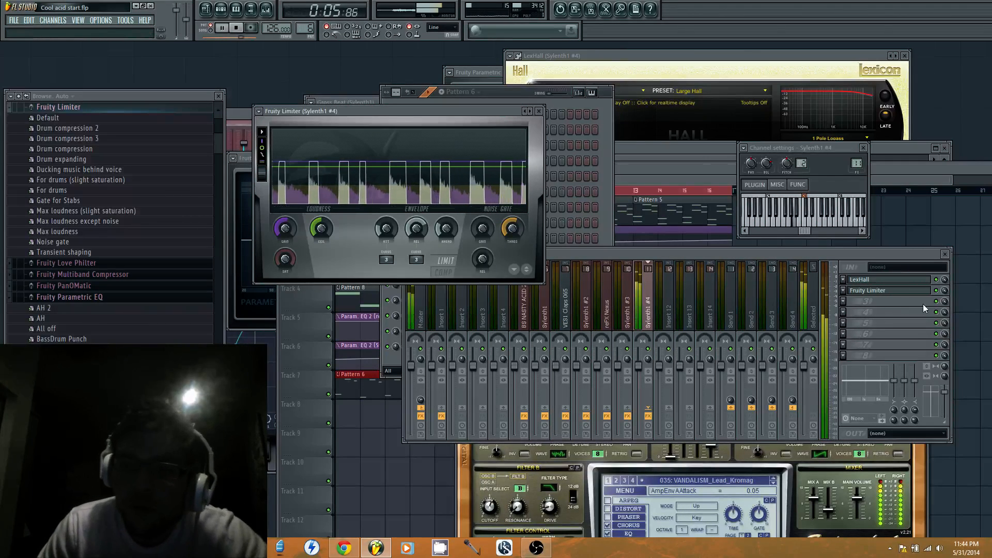
Stop playback and remove Fruity Limiter from the second effect slot of the Sylenth1 #4 mixer track
{"action": "left_click", "coordinate": [936, 291]}
{"action": "key", "text": "space"}
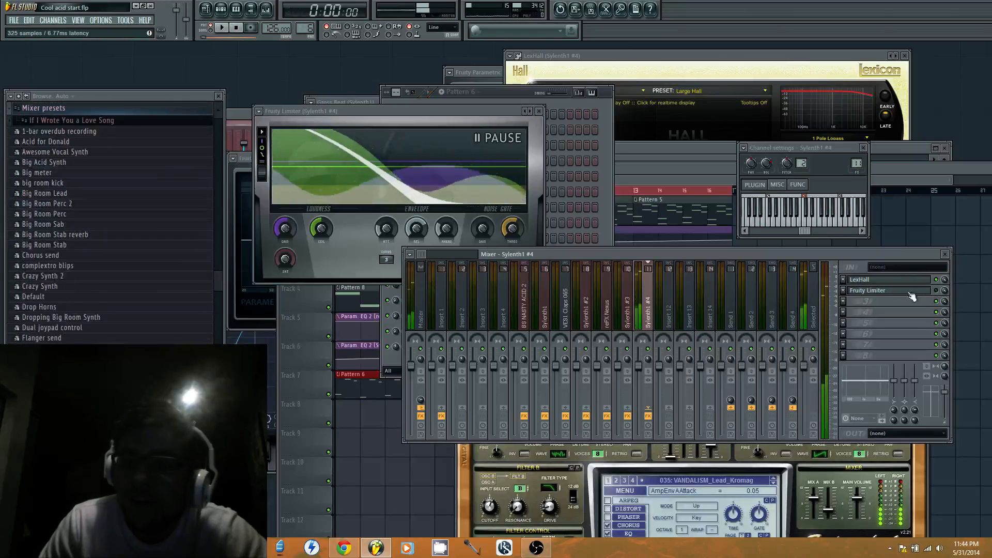
{"action": "left_click", "coordinate": [843, 290]}
{"action": "mouse_move", "coordinate": [910, 298]}
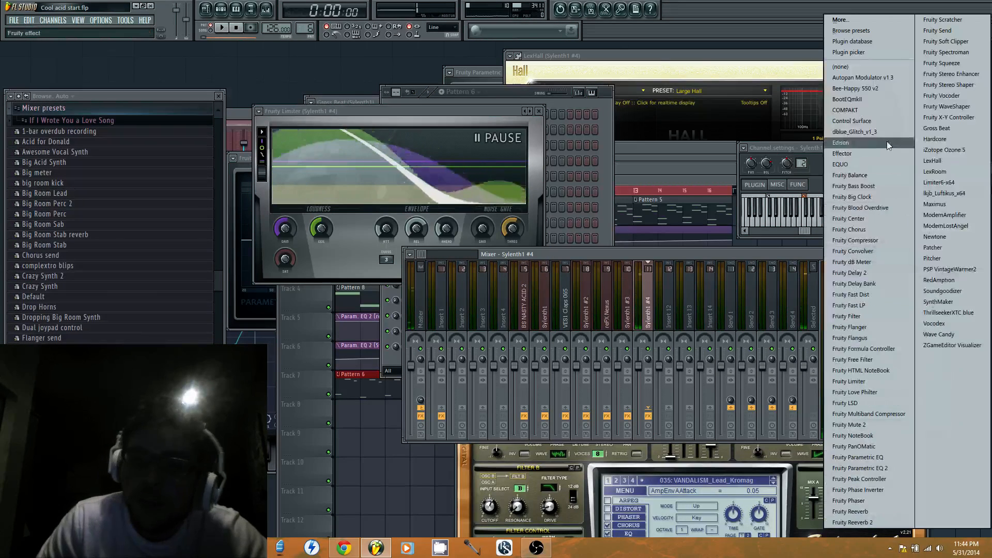
{"action": "left_click", "coordinate": [866, 66]}
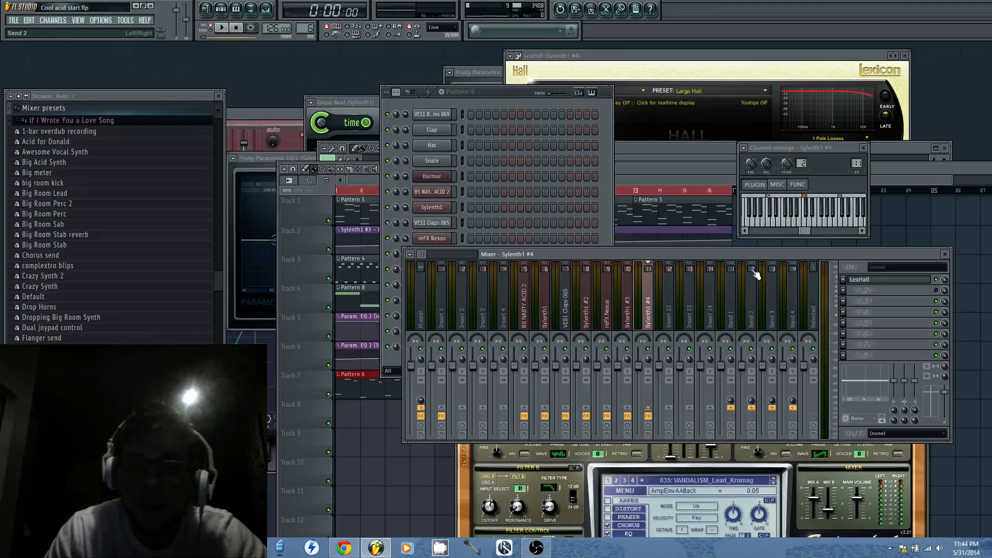
Open Pattern 5 from the playlist to check its reFX Nexus channel, and return to the playlist
{"action": "left_click", "coordinate": [341, 190]}
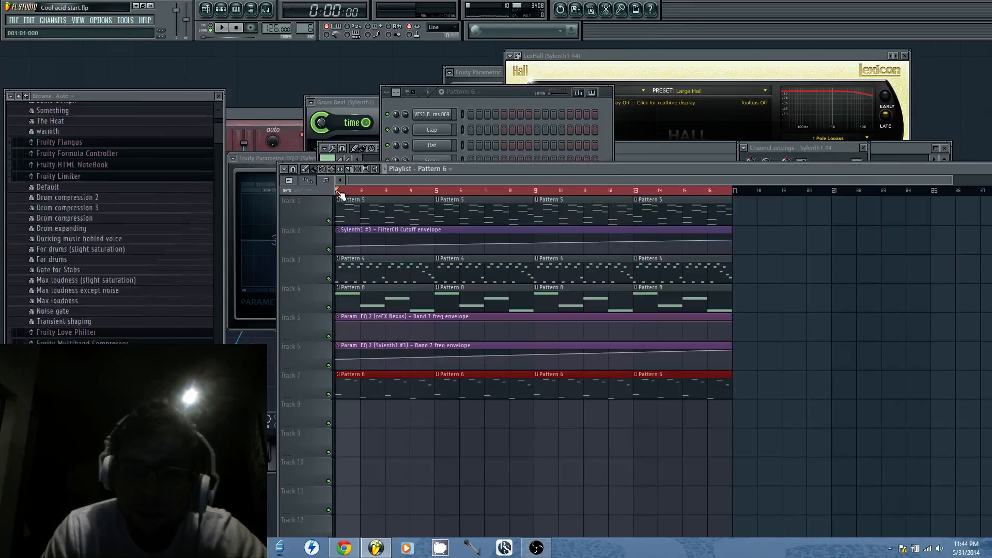
{"action": "double_click", "coordinate": [406, 217]}
{"action": "left_click", "coordinate": [514, 85]}
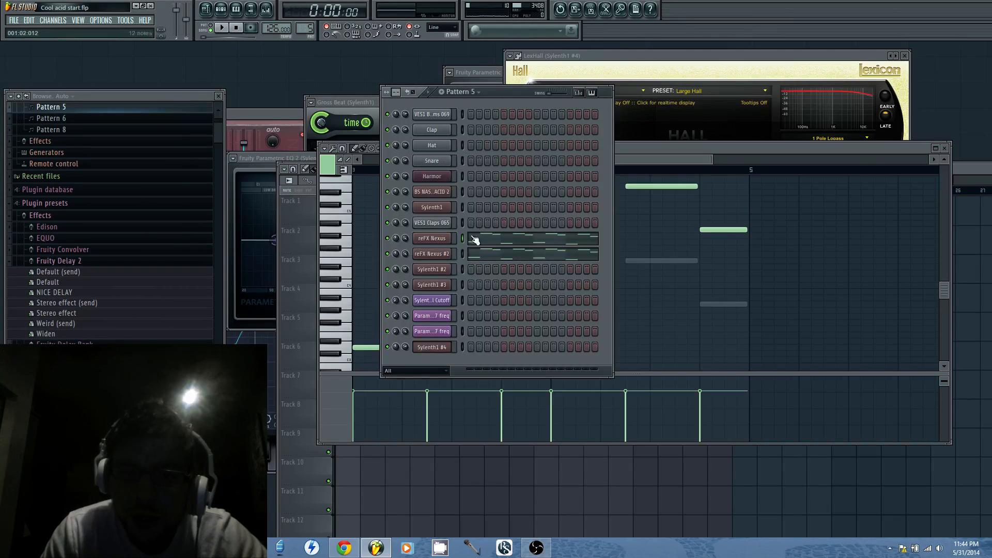
{"action": "left_click", "coordinate": [451, 239]}
{"action": "left_click", "coordinate": [300, 301]}
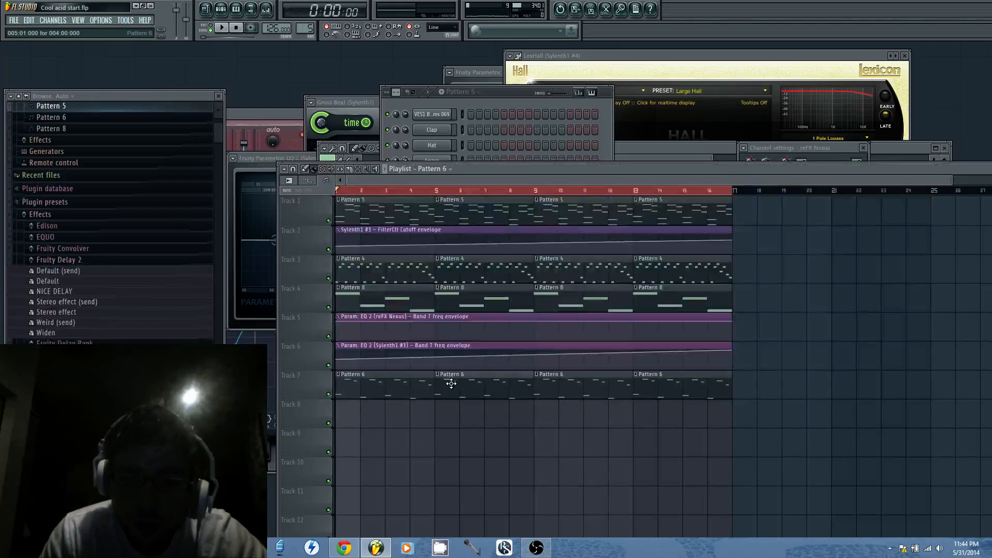
Open Sylenth1 #4 from Pattern 6, lengthen the part B amp envelope release and set the part A release to 5.67
{"action": "double_click", "coordinate": [450, 383]}
{"action": "left_click", "coordinate": [494, 97]}
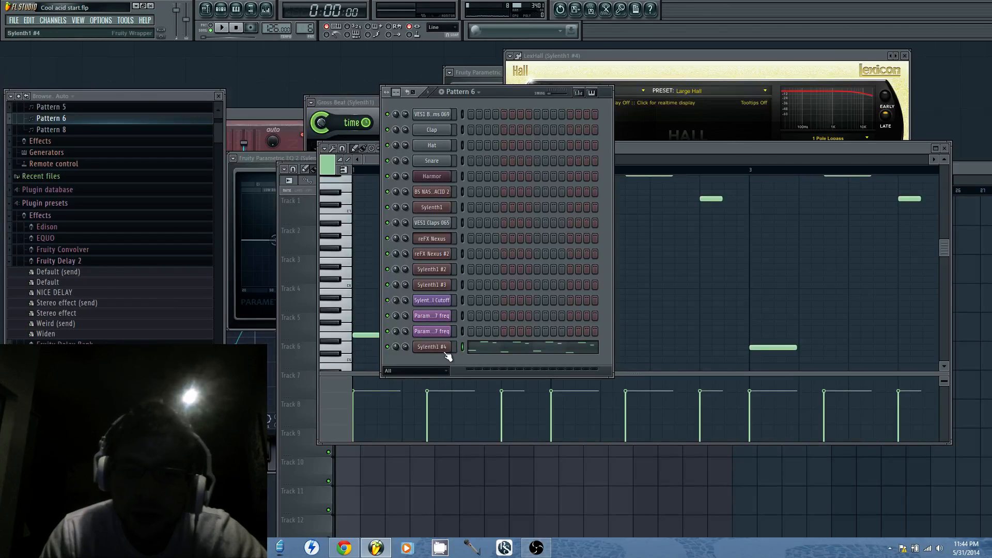
{"action": "left_click", "coordinate": [445, 348]}
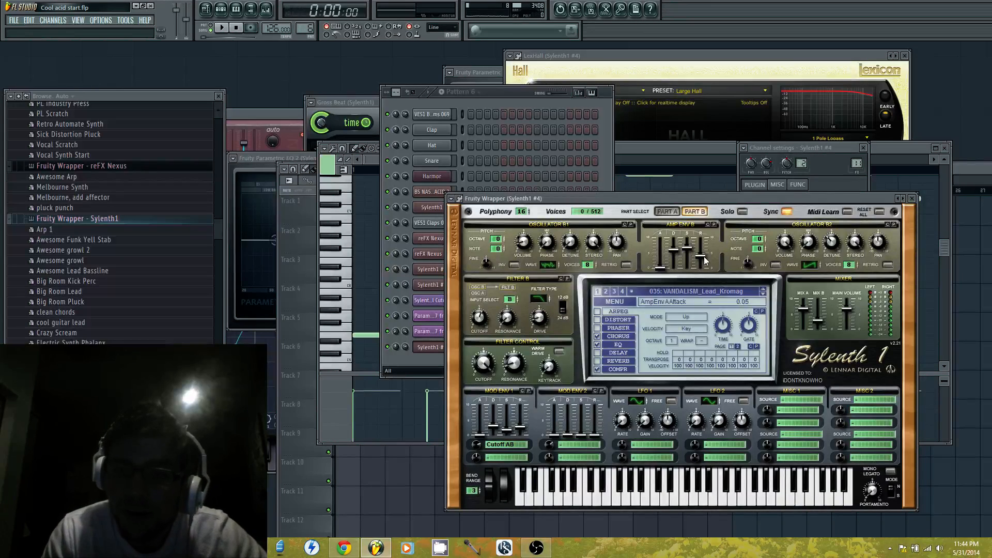
{"action": "left_click_drag", "start_coordinate": [703, 256], "coordinate": [704, 247]}
{"action": "left_click", "coordinate": [672, 213]}
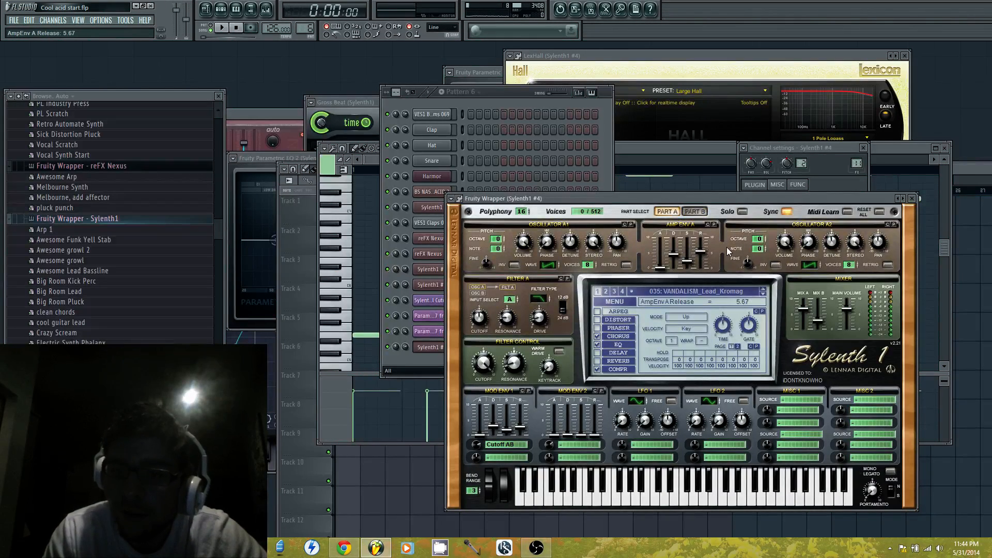
Play the arrangement to hear the adjusted Sylenth1 #4 lead, moving the playlist window aside and back
{"action": "left_click", "coordinate": [305, 289]}
{"action": "key", "text": "space"}
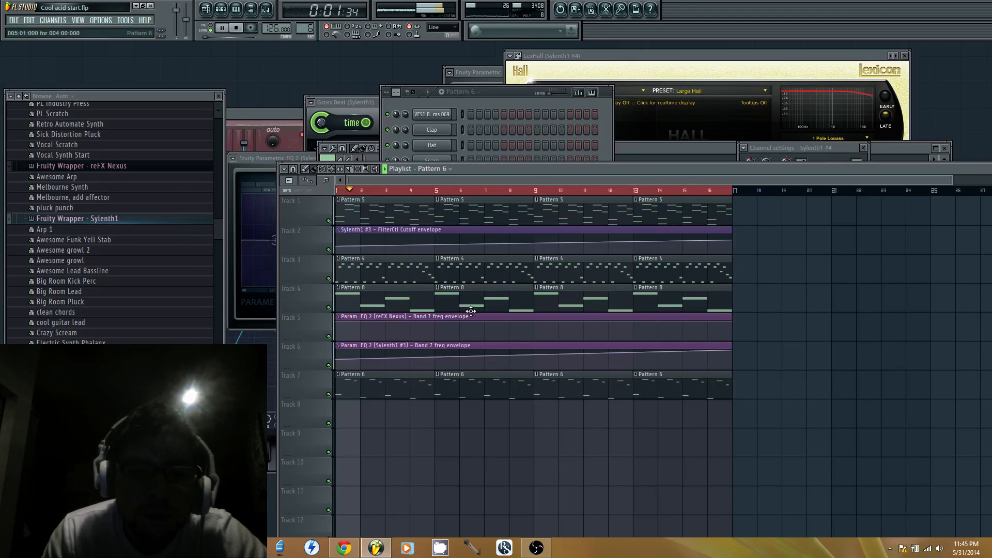
{"action": "left_click_drag", "start_coordinate": [557, 166], "coordinate": [536, 424]}
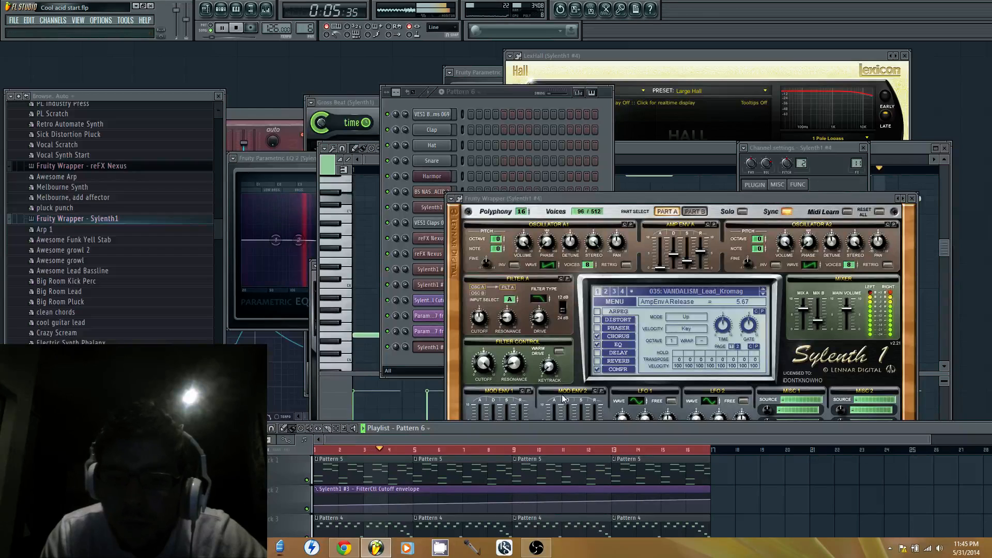
{"action": "left_click_drag", "start_coordinate": [556, 425], "coordinate": [588, 175]}
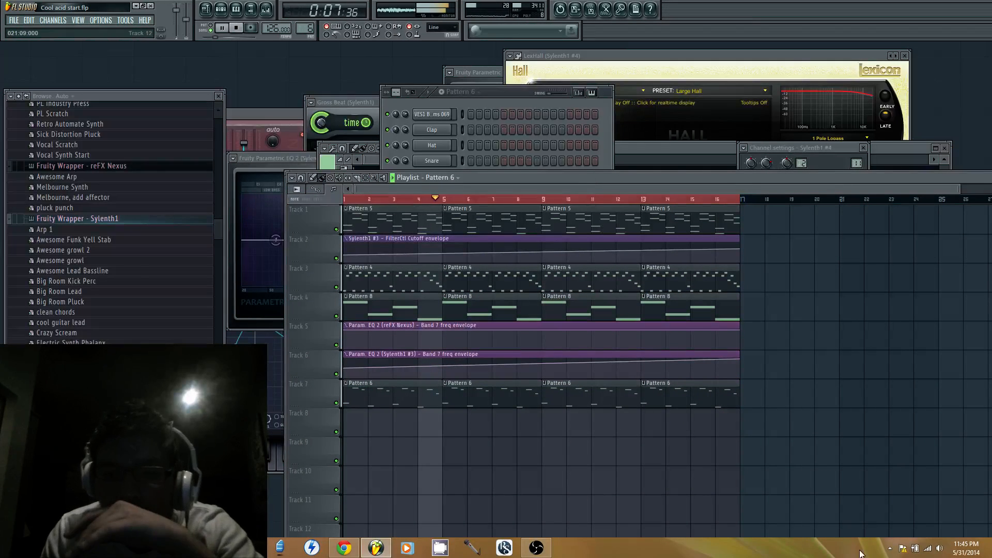
Raise the Windows speaker volume while the arrangement plays, and stop playback
{"action": "left_click", "coordinate": [940, 549]}
{"action": "left_click_drag", "start_coordinate": [939, 458], "coordinate": [939, 433]}
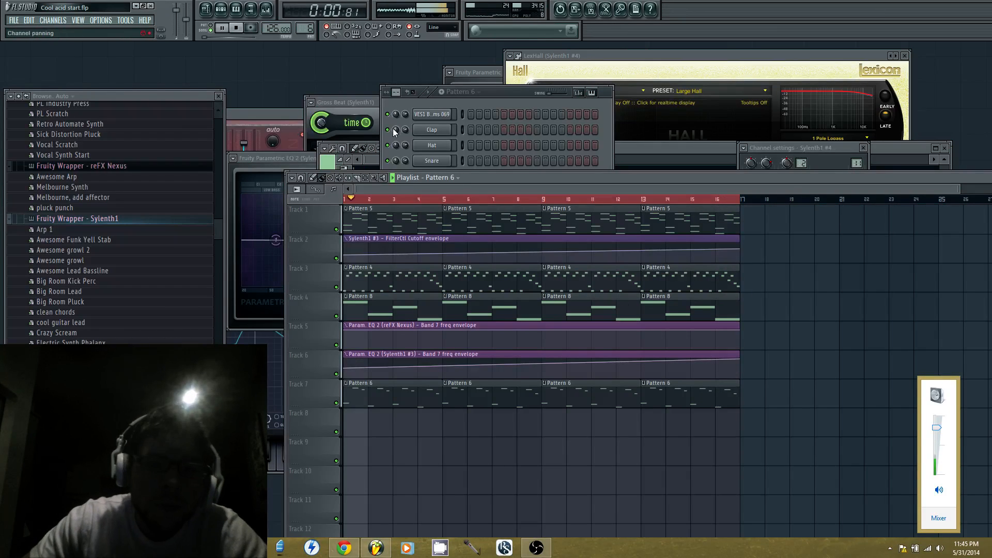
{"action": "key", "text": "space"}
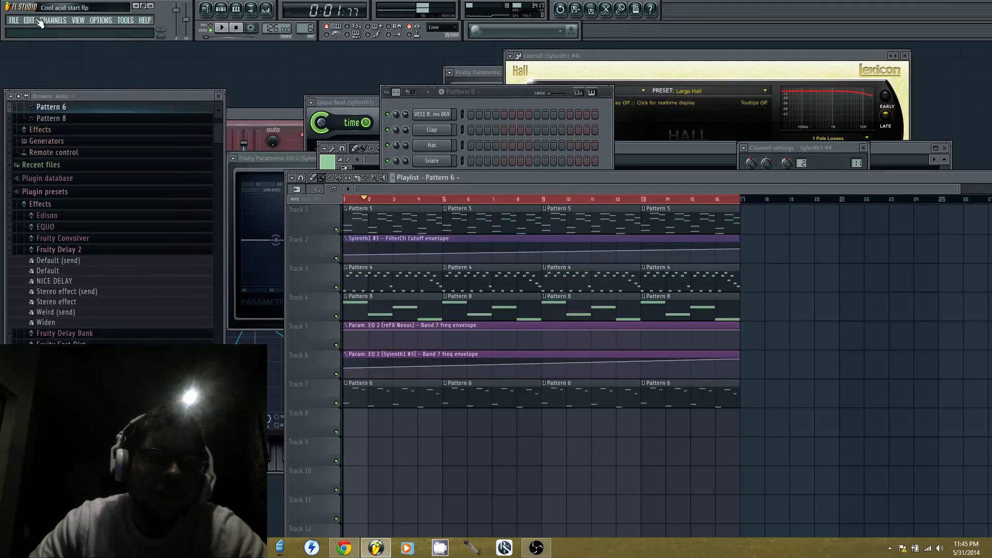
Save the project under the new file name "First Livestream Progressive start" in the Projects folder
{"action": "left_click", "coordinate": [21, 22]}
{"action": "left_click", "coordinate": [40, 80]}
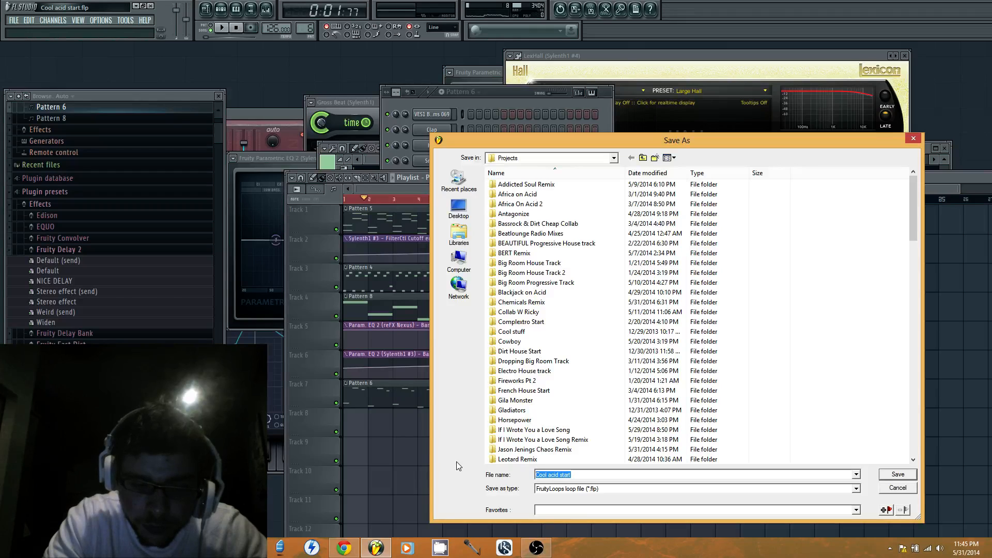
{"action": "type", "text": "Firs"}
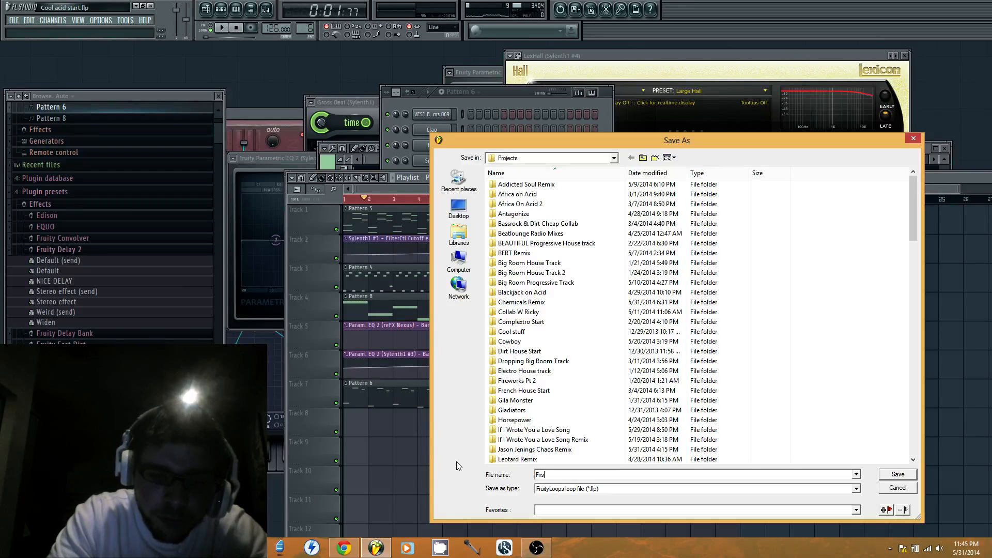
{"action": "type", "text": "t T"}
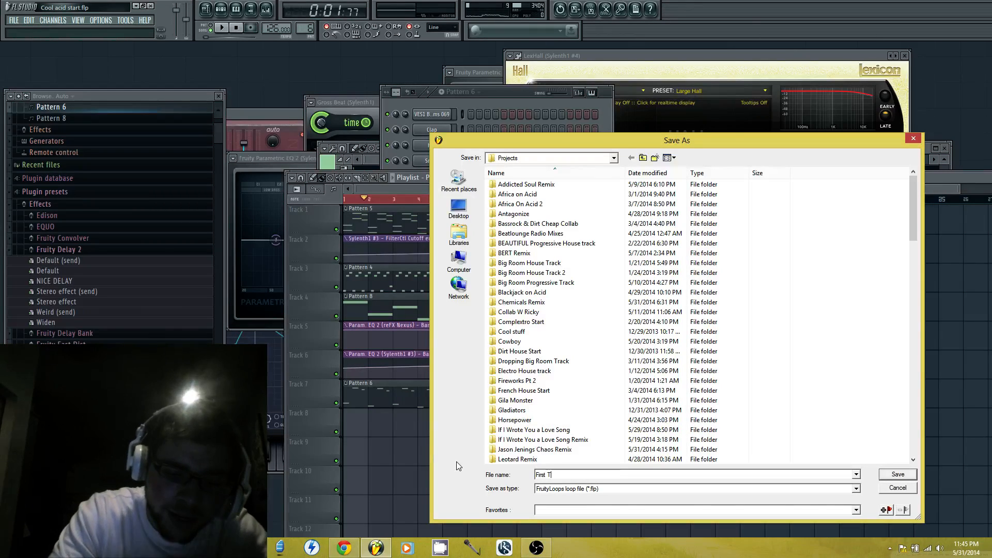
{"action": "type", "text": "u"}
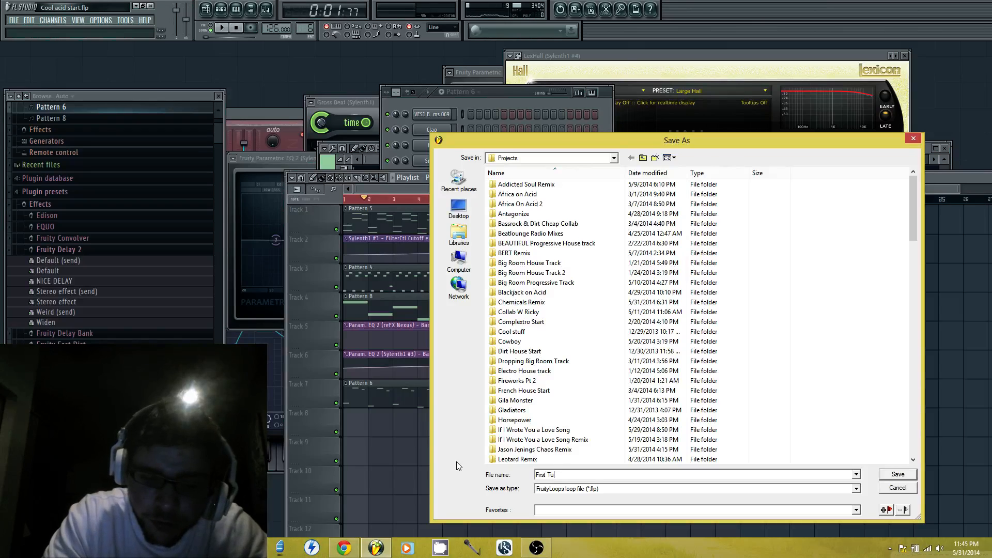
{"action": "key", "text": "BackSpace"}
{"action": "key", "text": "BackSpace"}
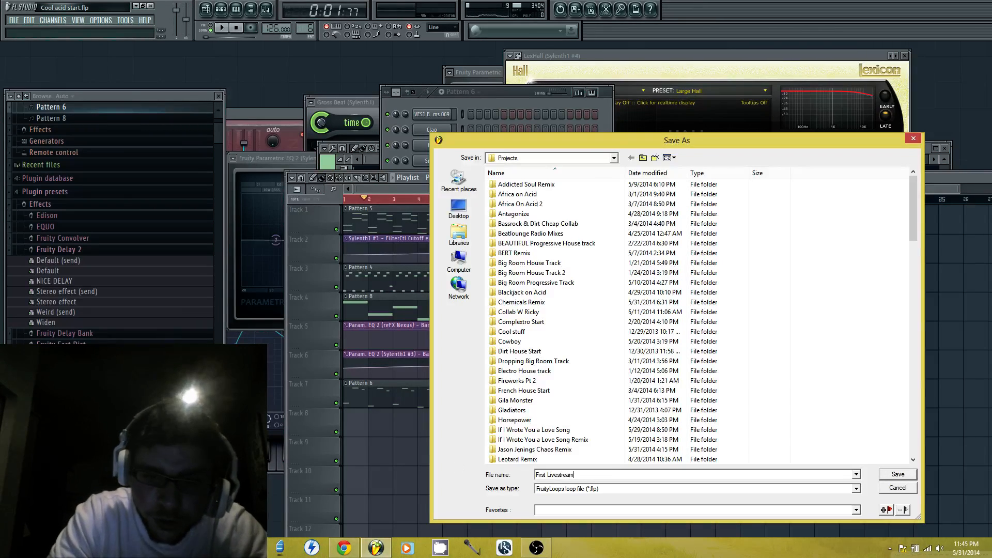
{"action": "type", "text": "Livestream"}
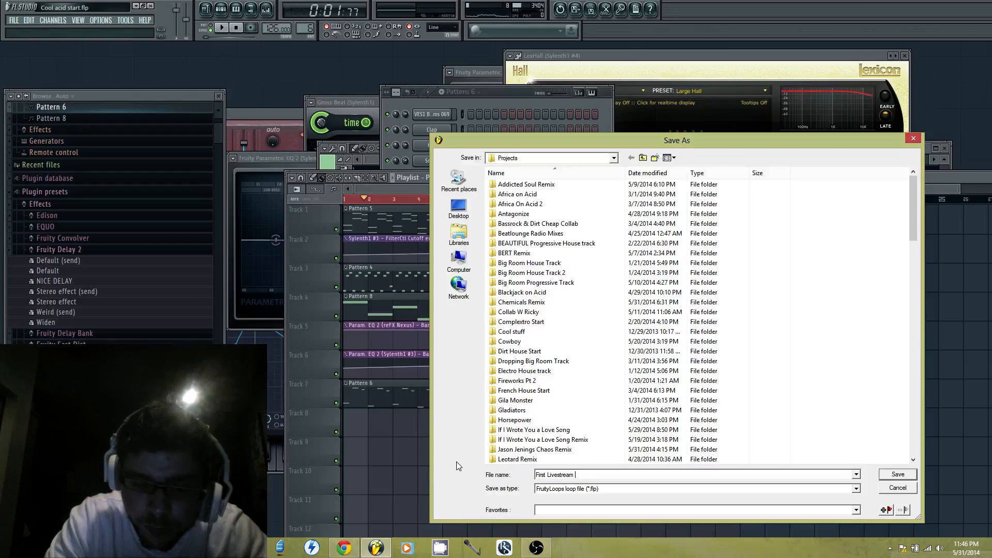
{"action": "type", "text": " Progr"}
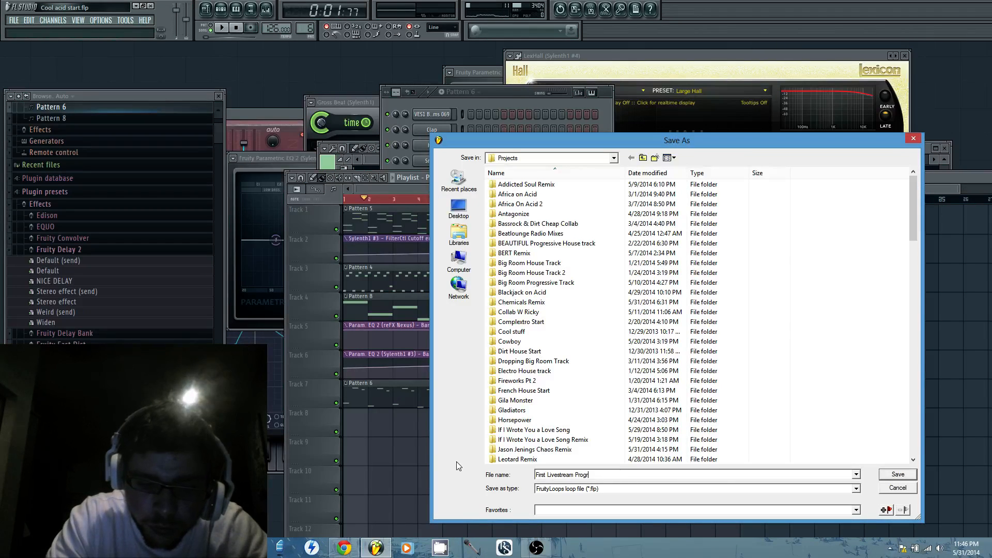
{"action": "type", "text": "essive melo"}
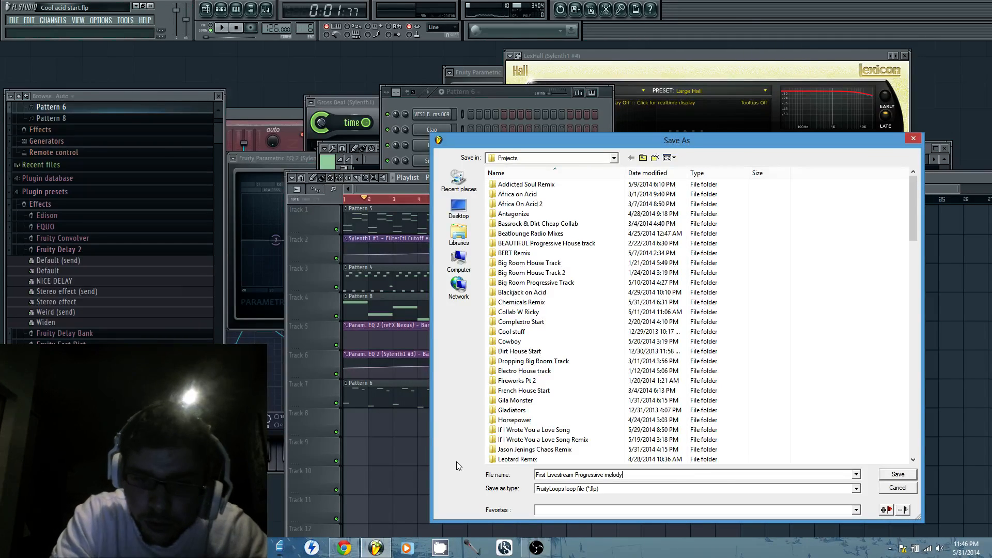
{"action": "type", "text": "dy"}
{"action": "key", "text": "BackSpace"}
{"action": "key", "text": "BackSpace"}
{"action": "key", "text": "BackSpace"}
{"action": "key", "text": "BackSpace"}
{"action": "key", "text": "BackSpace"}
{"action": "key", "text": "BackSpace"}
{"action": "type", "text": "s"}
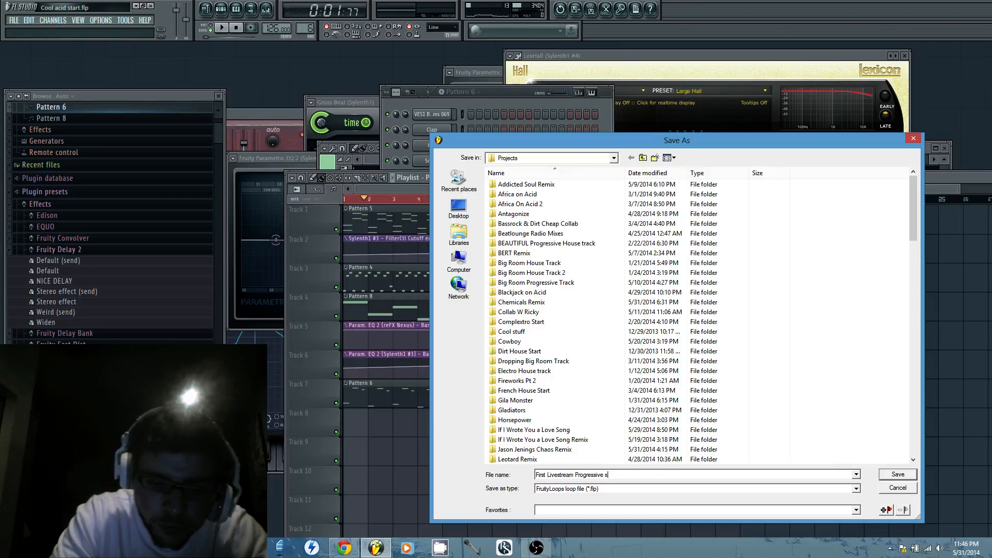
{"action": "type", "text": "tarty"}
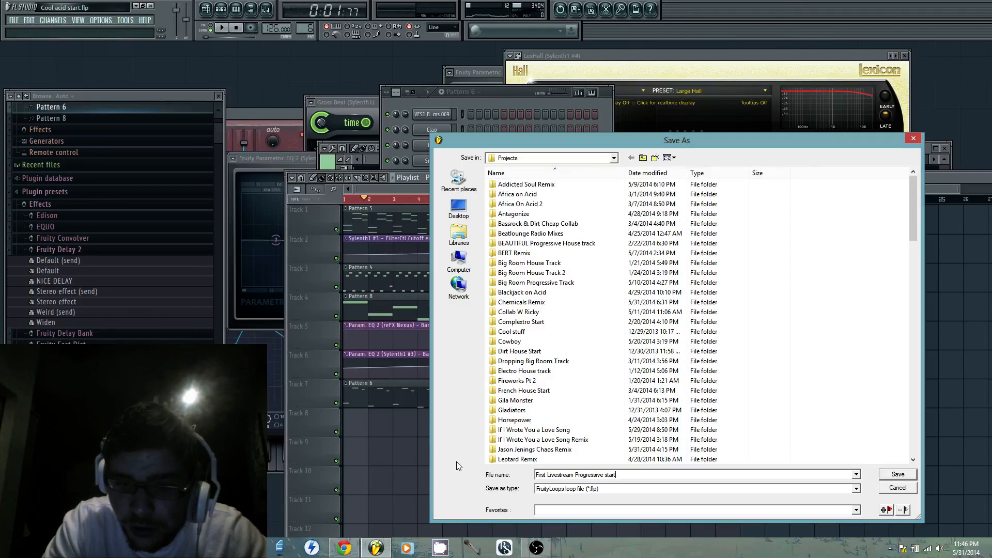
{"action": "key", "text": "Return"}
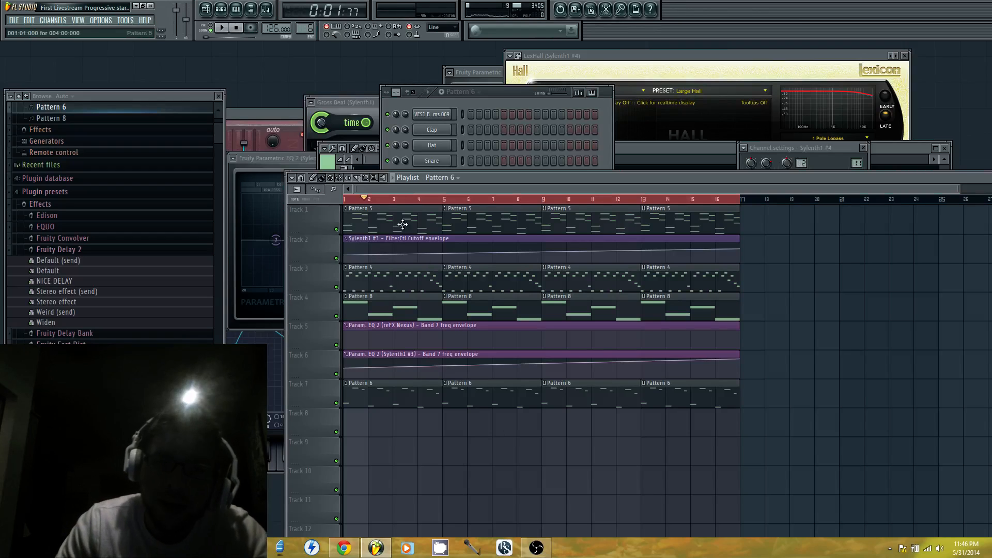
Bring the step sequencer forward briefly, return to the playlist and move the play position to the start of bar 1
{"action": "left_click", "coordinate": [501, 90]}
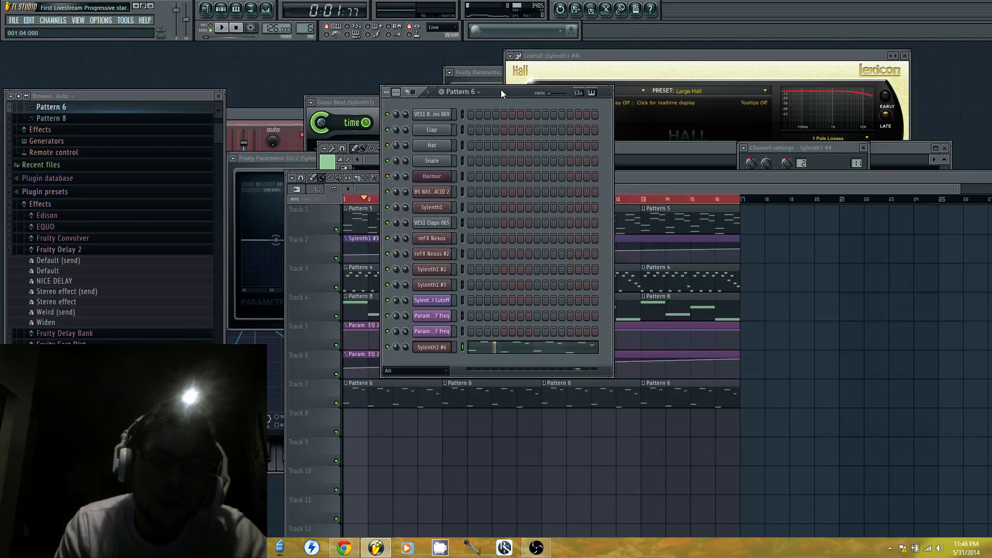
{"action": "left_click", "coordinate": [622, 175]}
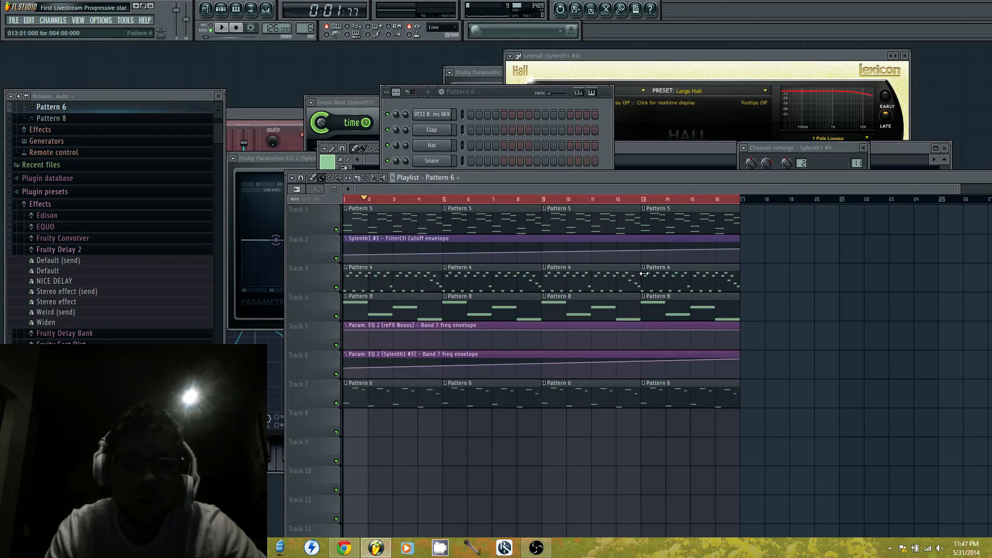
{"action": "left_click_drag", "start_coordinate": [420, 199], "coordinate": [233, 196]}
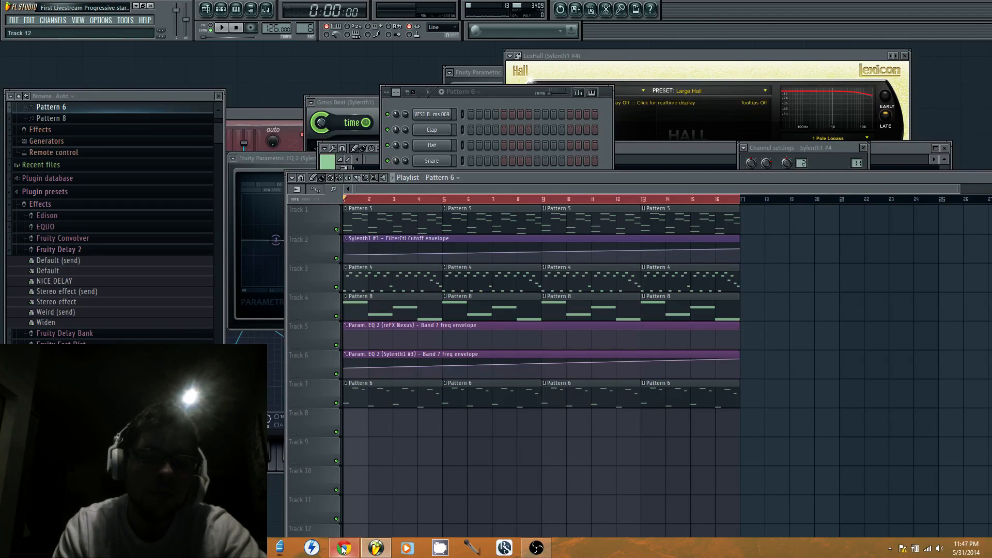
Switch to Chrome, go back from the YouTube watch page to the Live Control Room and examine the stream status and preview
{"action": "mouse_move", "coordinate": [342, 548]}
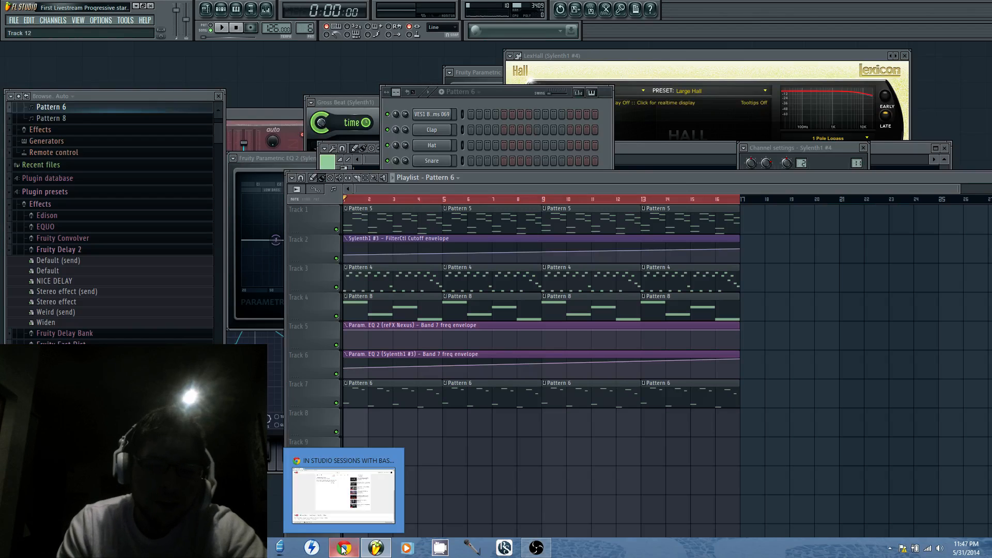
{"action": "left_click", "coordinate": [342, 549]}
{"action": "scroll", "coordinate": [452, 189], "scroll_direction": "up", "scroll_amount": 6}
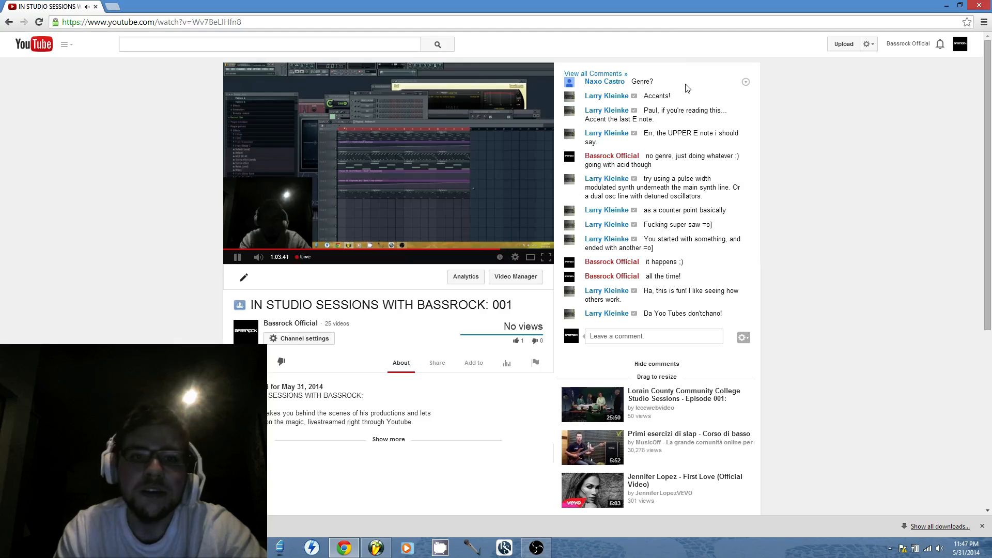
{"action": "left_click", "coordinate": [10, 22]}
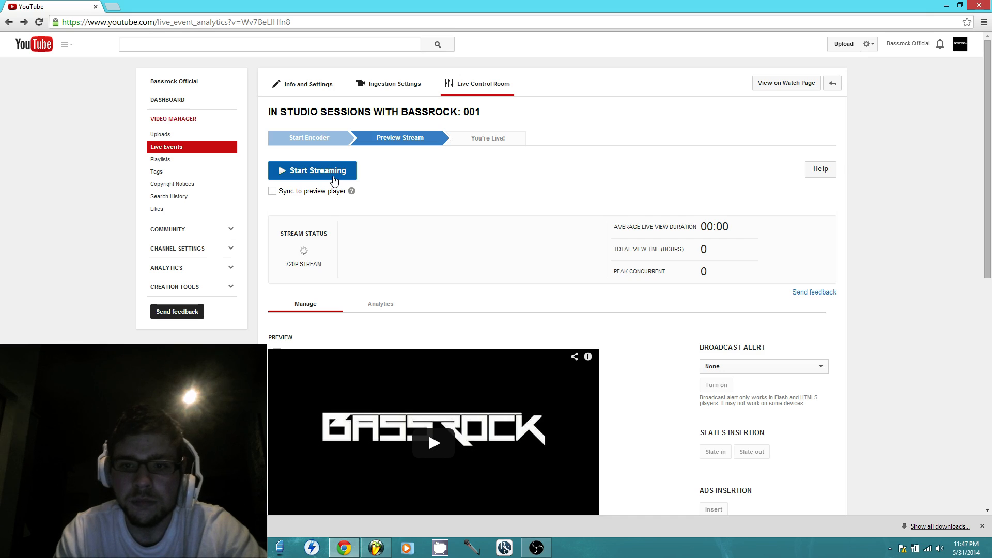
{"action": "scroll", "coordinate": [491, 190], "scroll_direction": "down", "scroll_amount": 7}
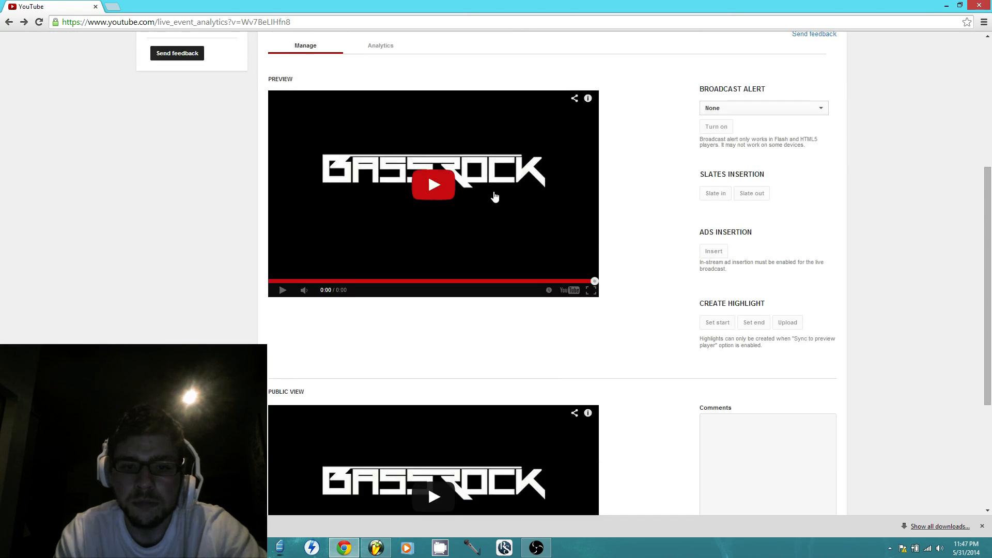
{"action": "scroll", "coordinate": [493, 195], "scroll_direction": "up", "scroll_amount": 1}
{"action": "scroll", "coordinate": [182, 68], "scroll_direction": "up", "scroll_amount": 4}
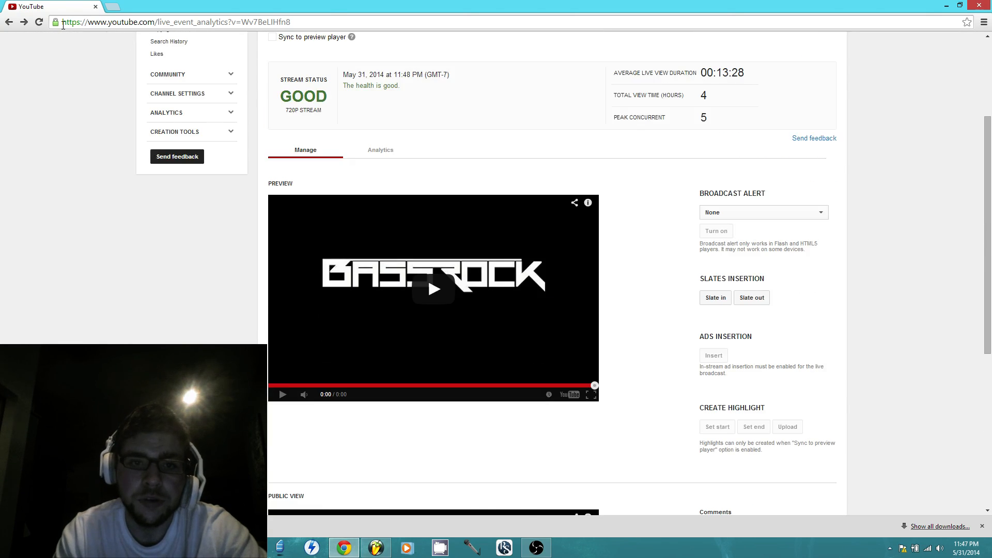